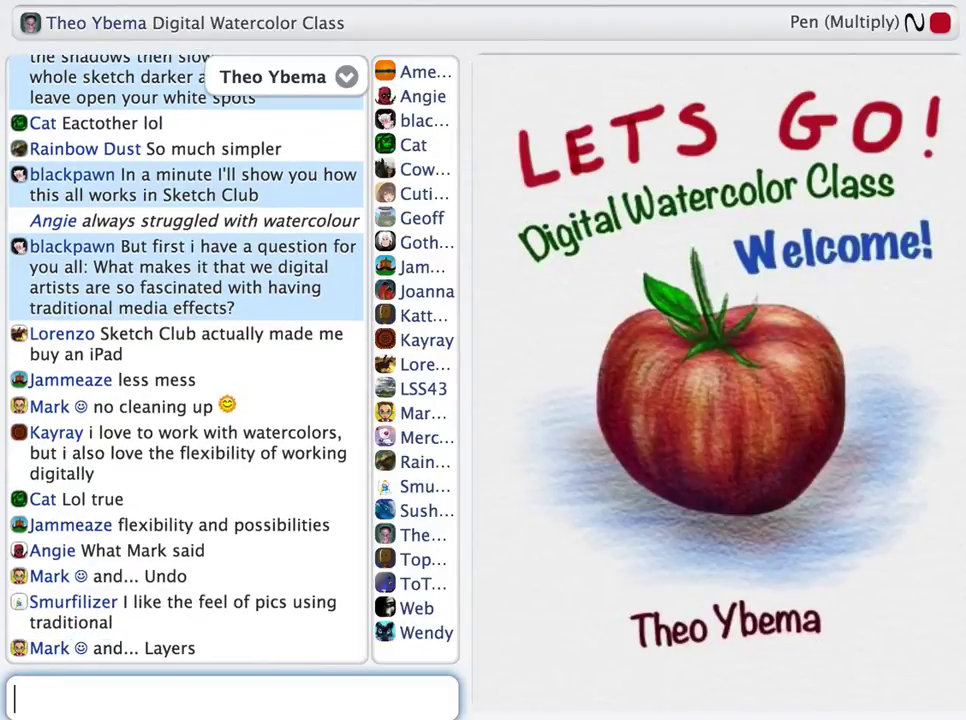
Post the chat messages "but not so much advantage of digital" and "but why replicate traditional with digital?".
{"action": "type", "text": "but"}
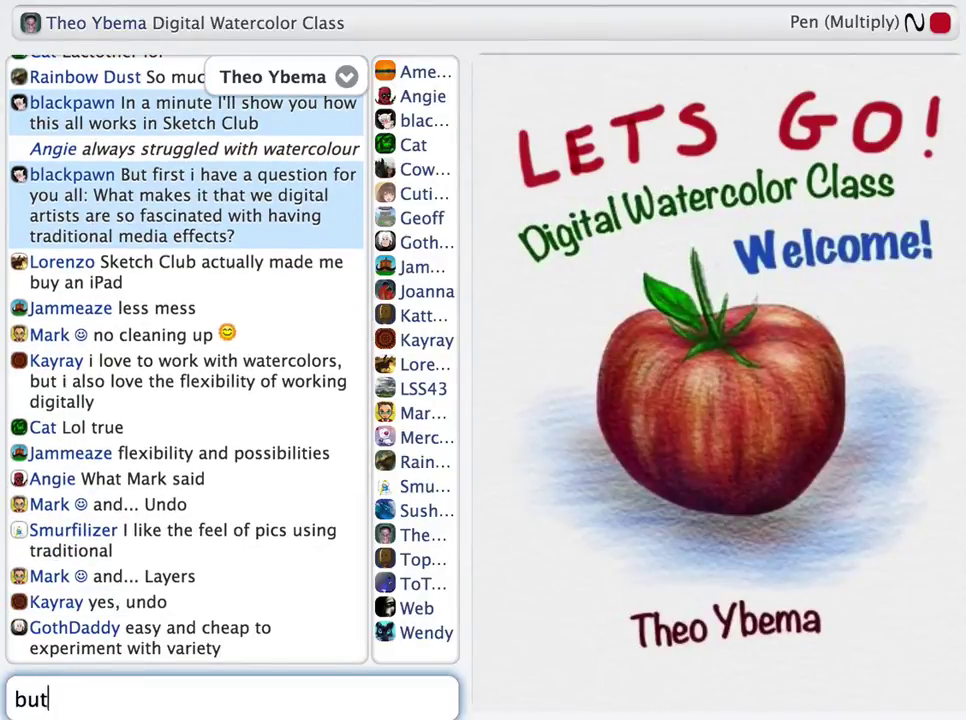
{"action": "type", "text": " not so much advantage of digital"}
{"action": "key", "text": "Return"}
{"action": "type", "text": "but why repl"}
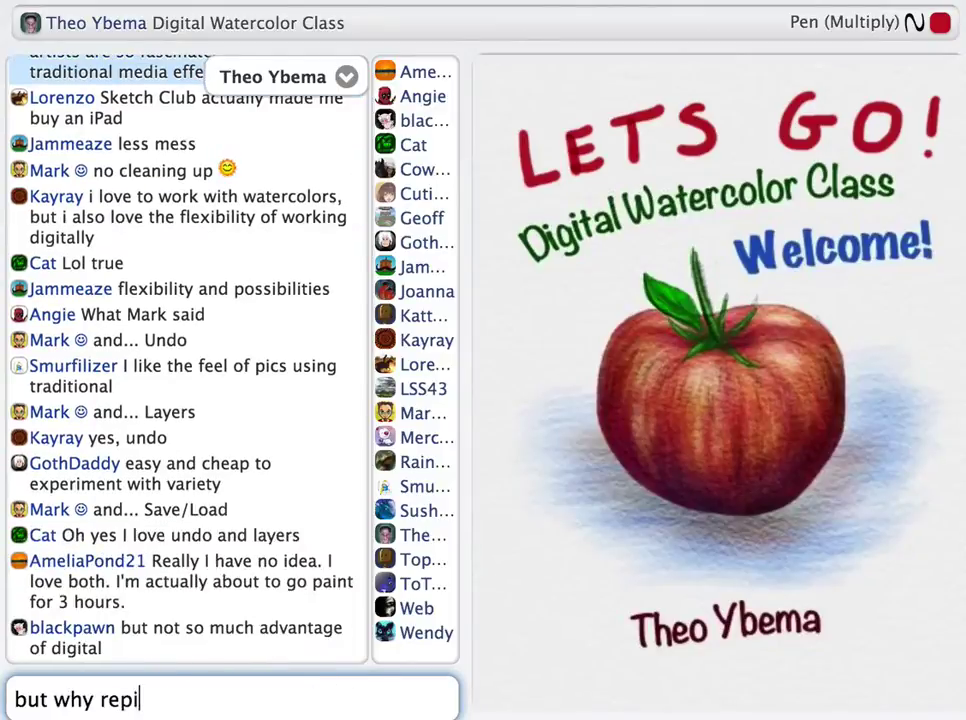
{"action": "type", "text": "icate dtraditional with digital?"}
{"action": "key", "text": "Return"}
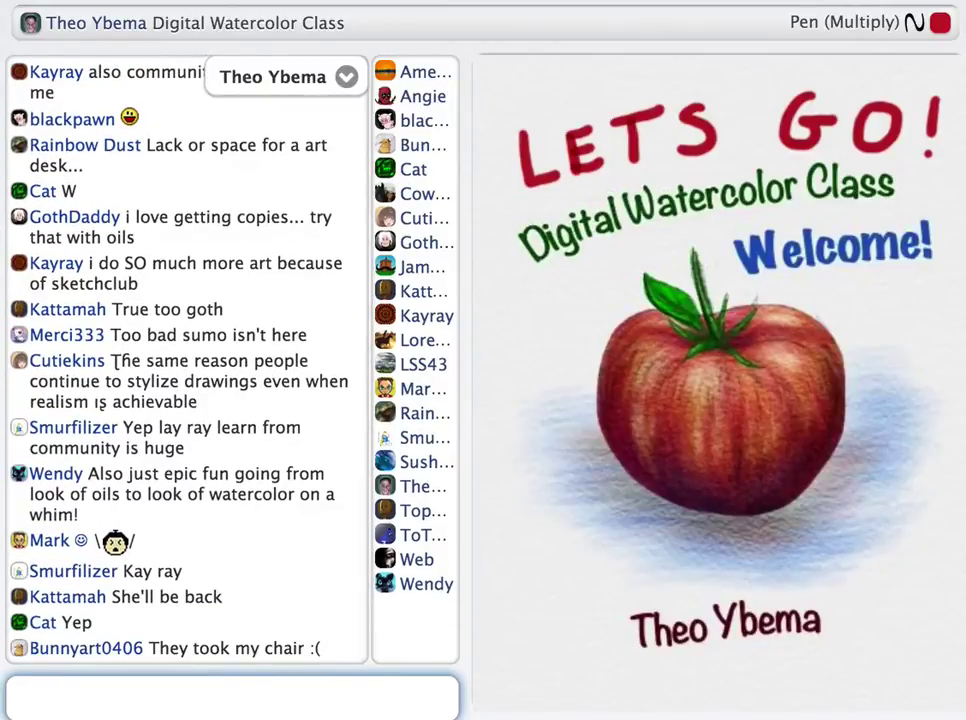
Post the highlighted /s chat message "Okay im getting some great answers here".
{"action": "type", "text": "/"}
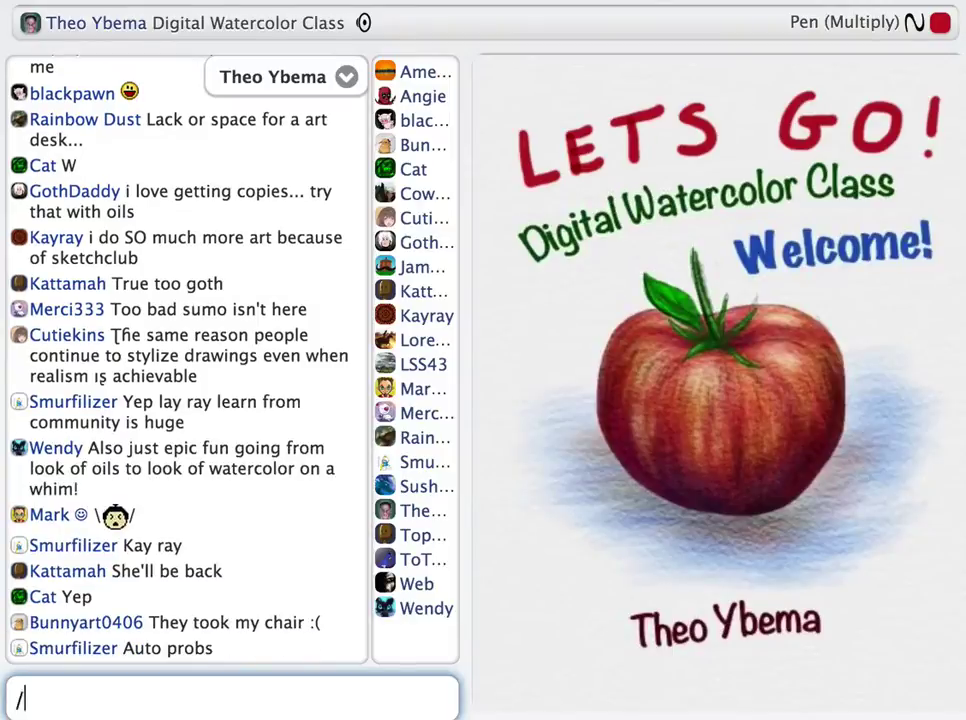
{"action": "type", "text": "s Okay im getting some great answere"}
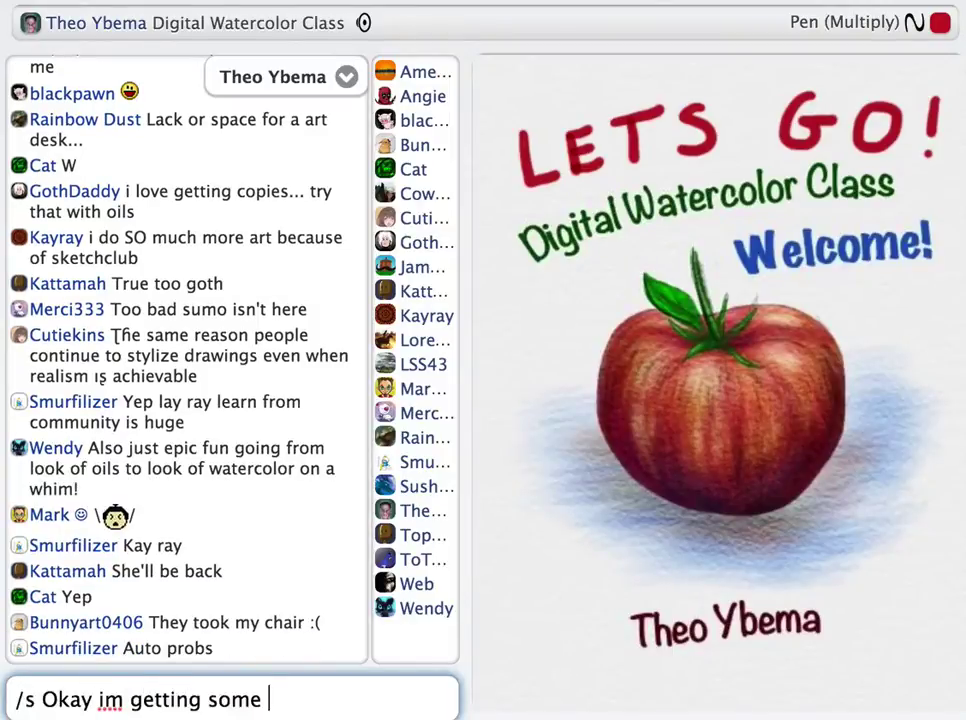
{"action": "key", "text": "BackSpace"}
{"action": "type", "text": "s here"}
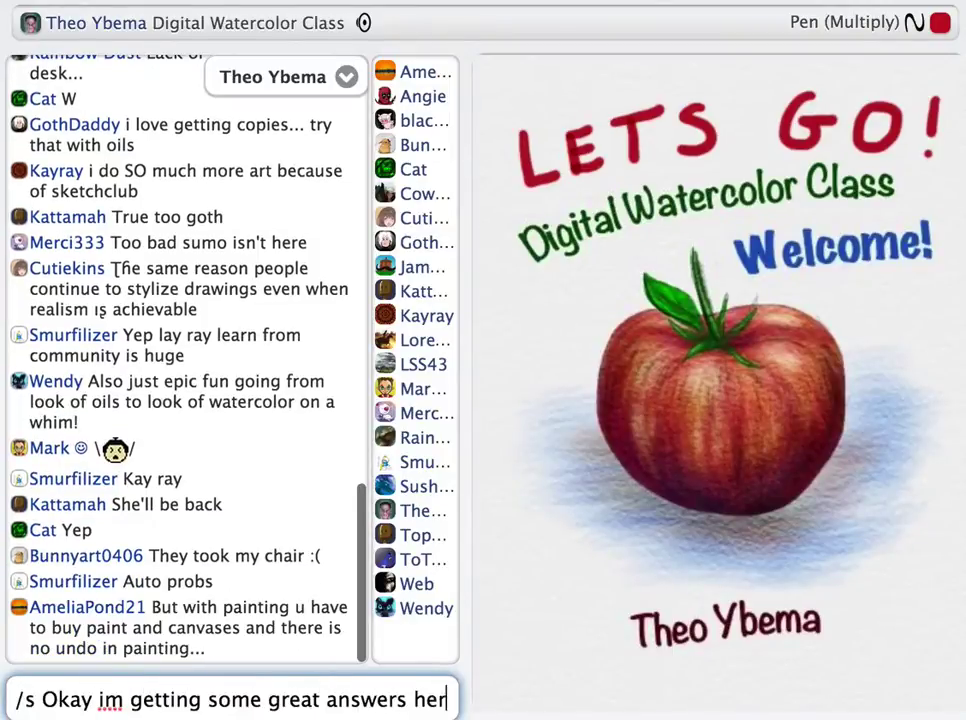
{"action": "key", "text": "Return"}
Post a highlighted /s message relaying that many cite added flexibility and the presenter considers himself a digital watercolor artist because of how he approaches sketches.
{"action": "type", "text": "/s Many are "}
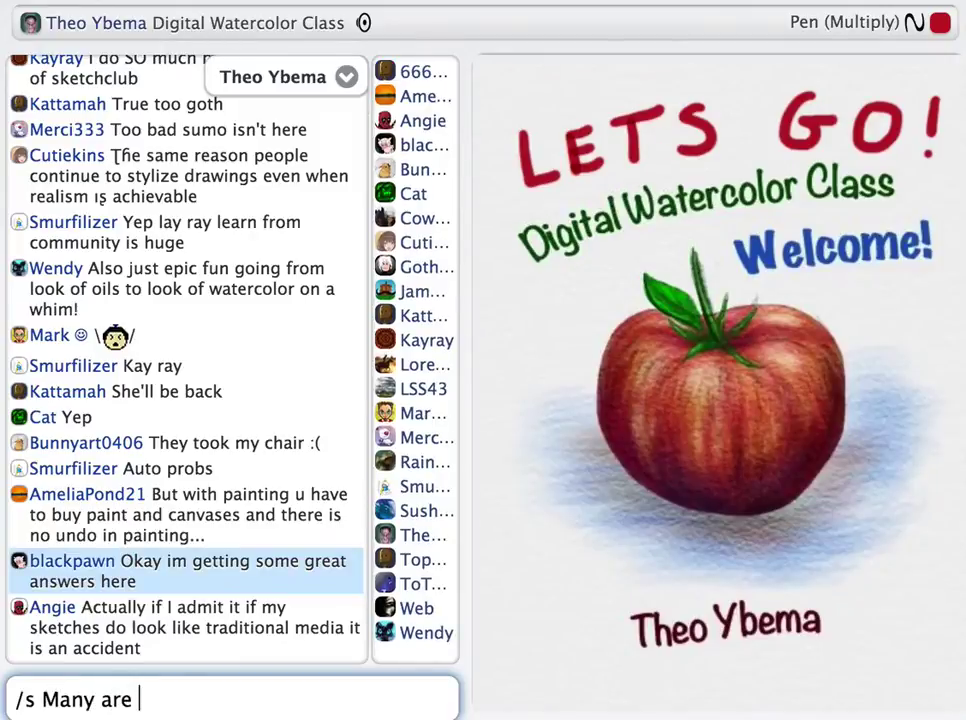
{"action": "type", "text": "saying its added flexibility."}
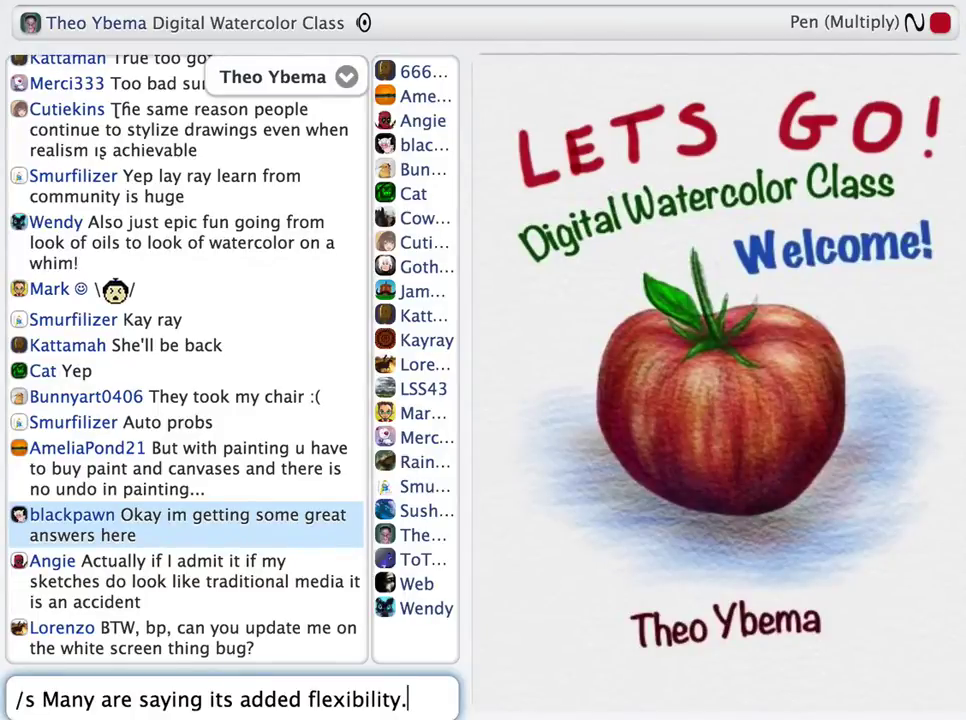
{"action": "key", "text": "BackSpace"}
{"action": "type", "text": ". I "}
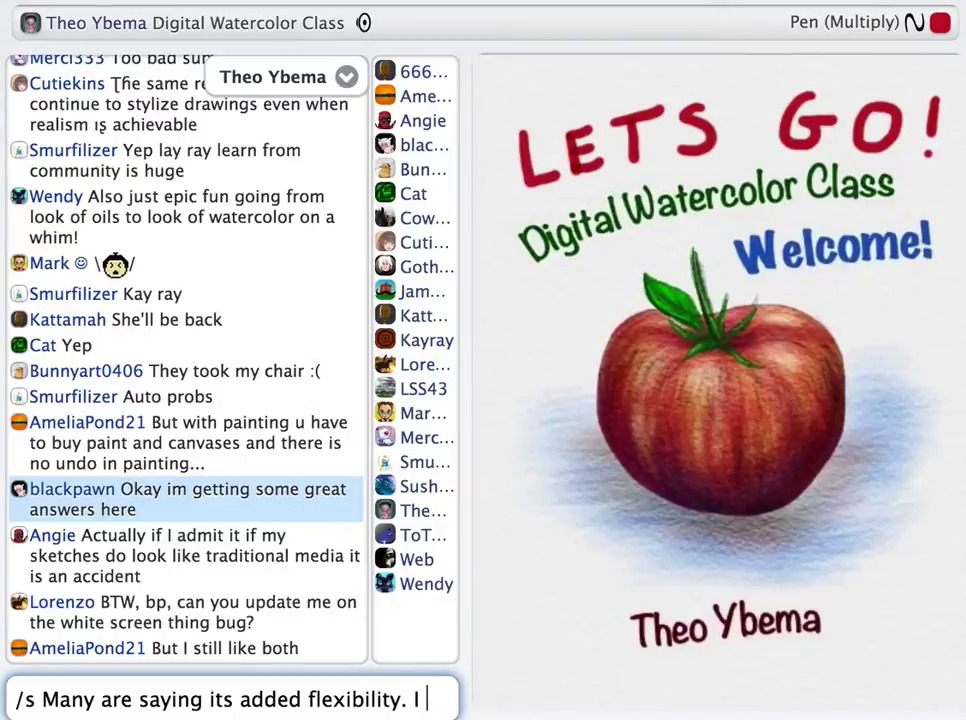
{"action": "type", "text": "can only answer that question for m"}
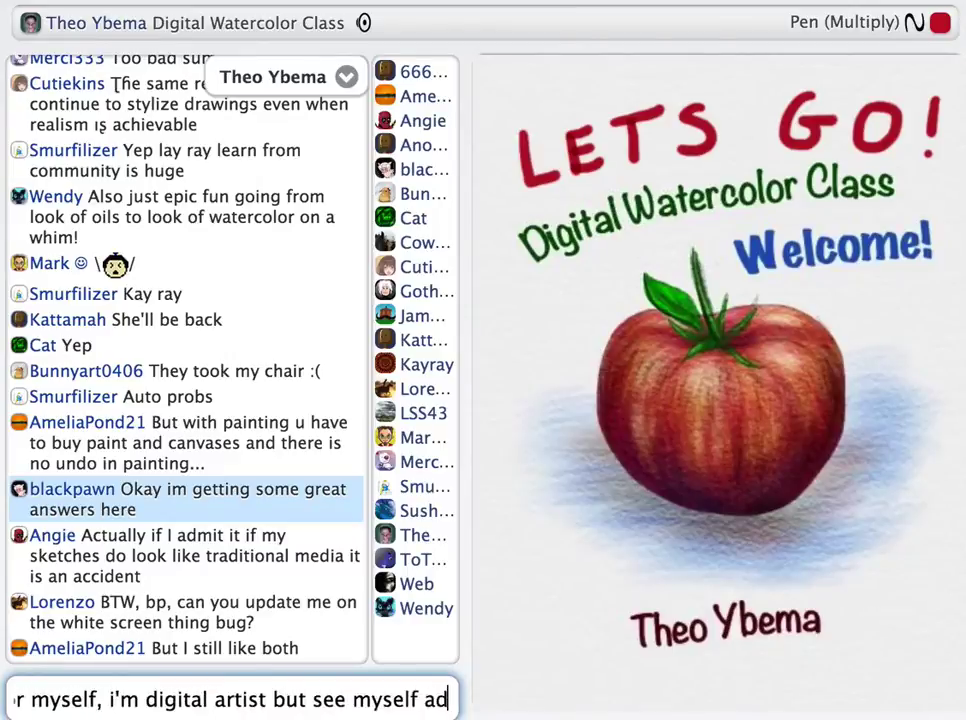
{"action": "type", "text": "tal watercolor artist because that is the way"}
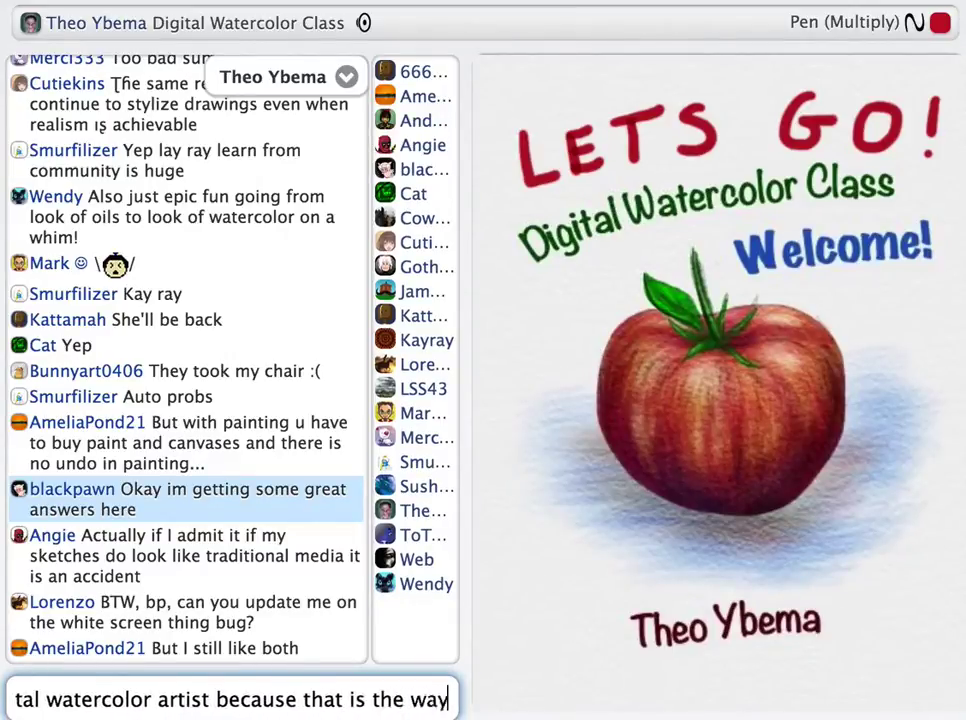
{"action": "type", "text": " approach my sk"}
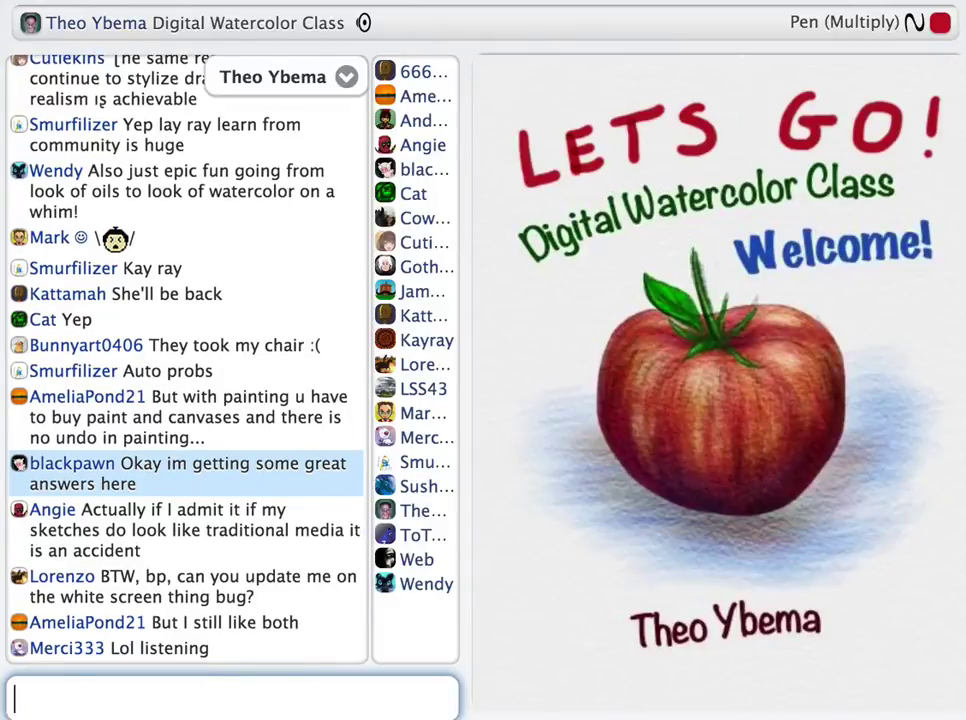
Post the /s message "i start from a white canvas and build up my colors. i still have in the back of my mind my watercolor days".
{"action": "type", "text": "/s i start from a whi"}
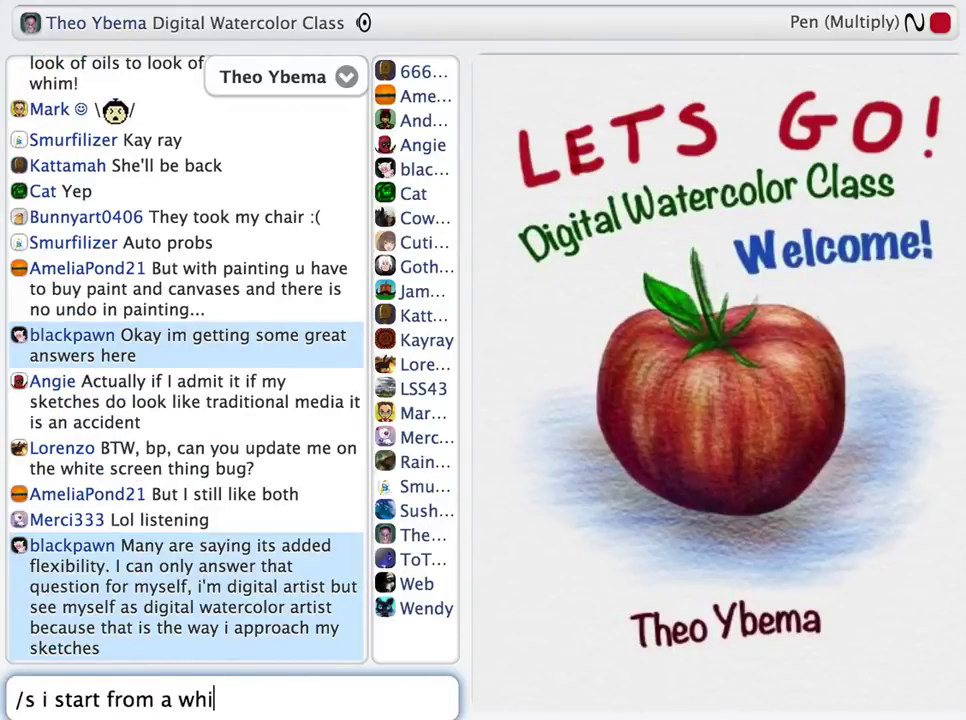
{"action": "type", "text": "olors."}
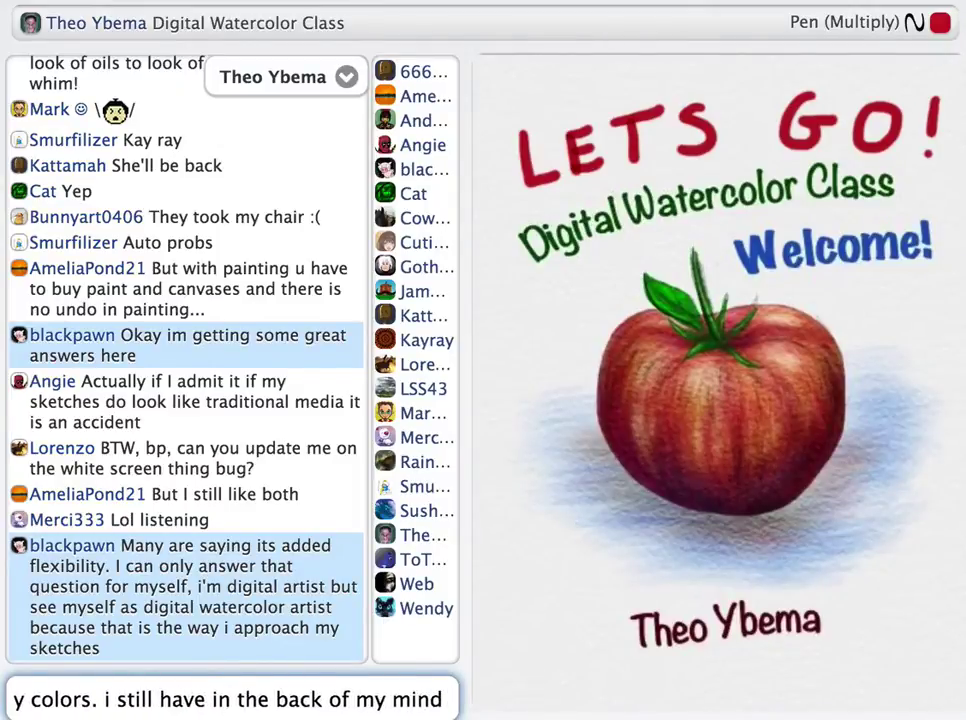
{"action": "type", "text": " my watercolor days"}
{"action": "key", "text": "Return"}
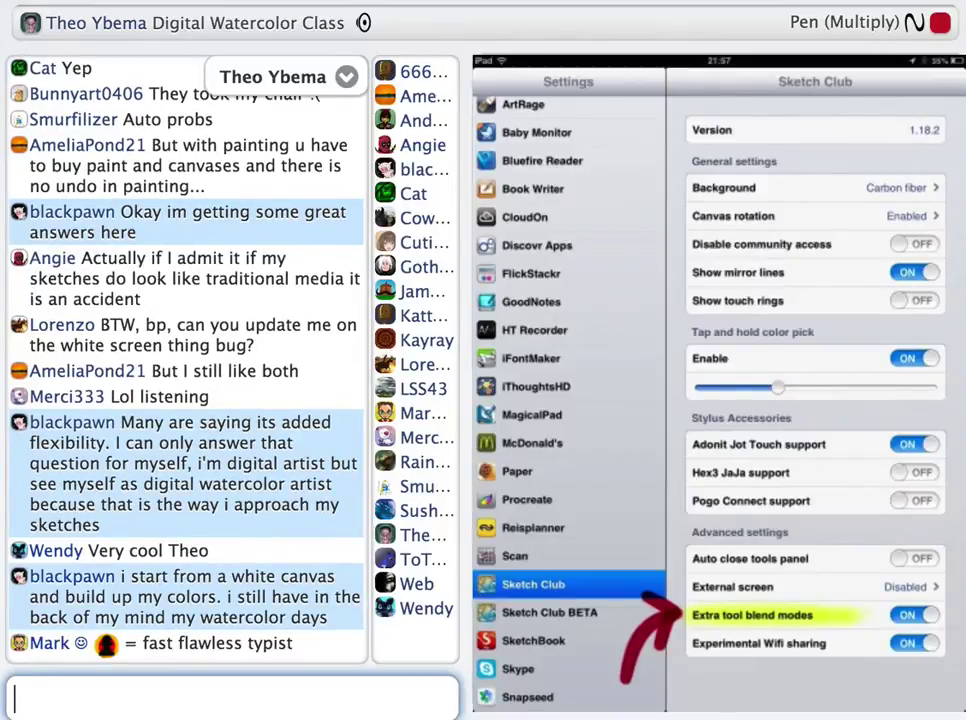
Post the /s message "okay so lets get into that. how do we achieve those traditional effects in sketch club".
{"action": "type", "text": "/s okay so lets get into"}
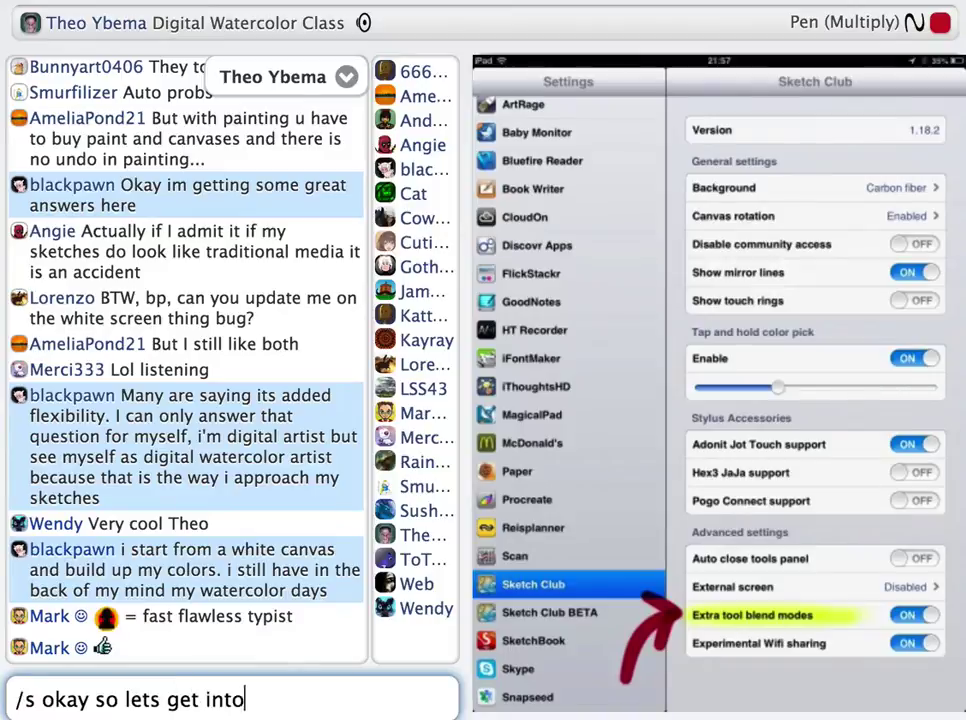
{"action": "type", "text": " that. how do we achieve those tradi"}
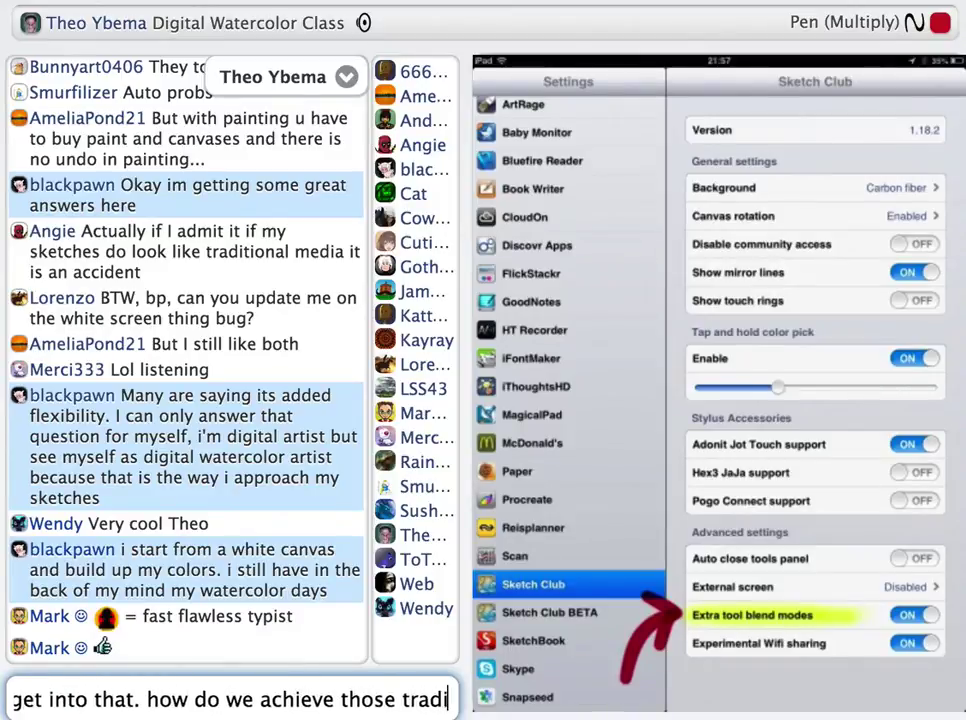
{"action": "type", "text": "tional effects in sketch club"}
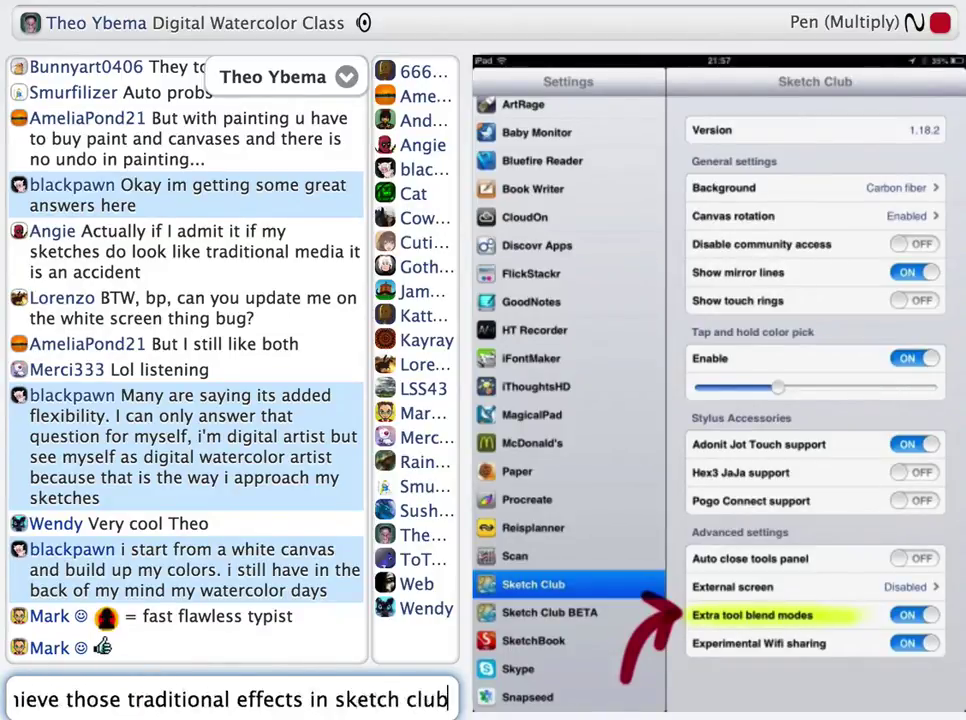
{"action": "key", "text": "Return"}
Post a highlighted /s message introducing the multiply and screen blend modes as essential for getting watercolor effect, more even than blur or smaint.
{"action": "type", "text": "/s "}
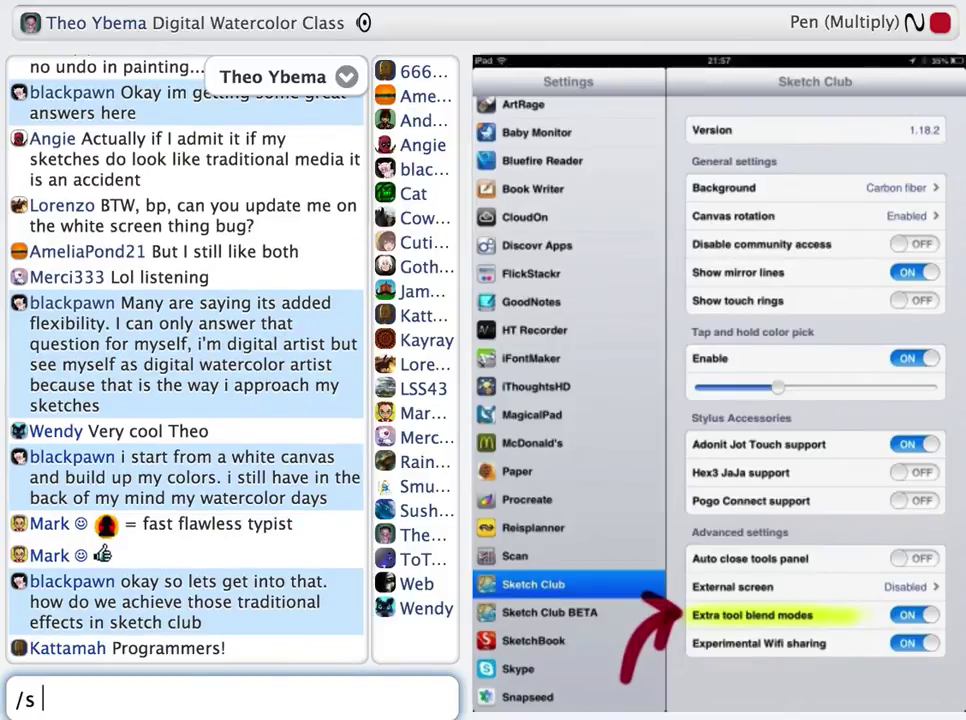
{"action": "type", "text": "i'd like to introduce every"}
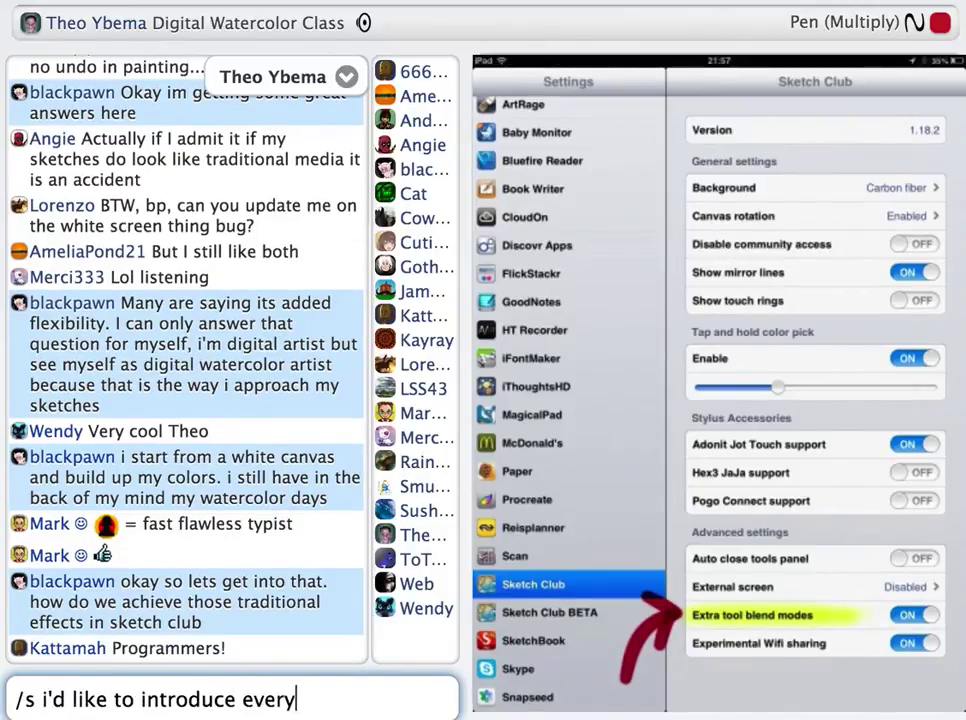
{"action": "type", "text": "one with the blend modes mult"}
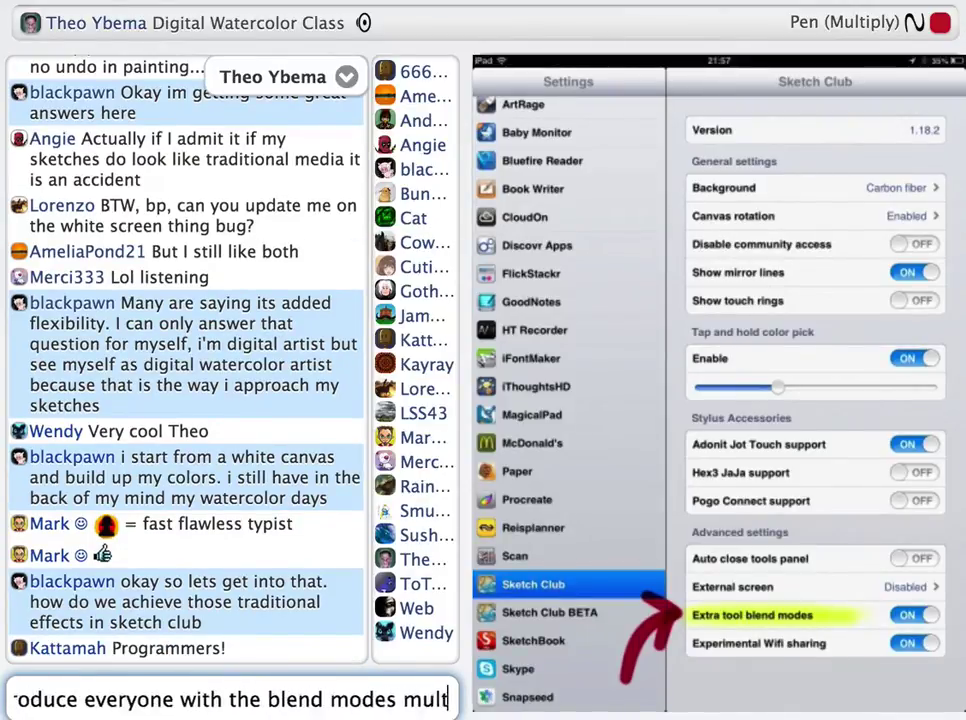
{"action": "type", "text": "iply and screen. they are esse"}
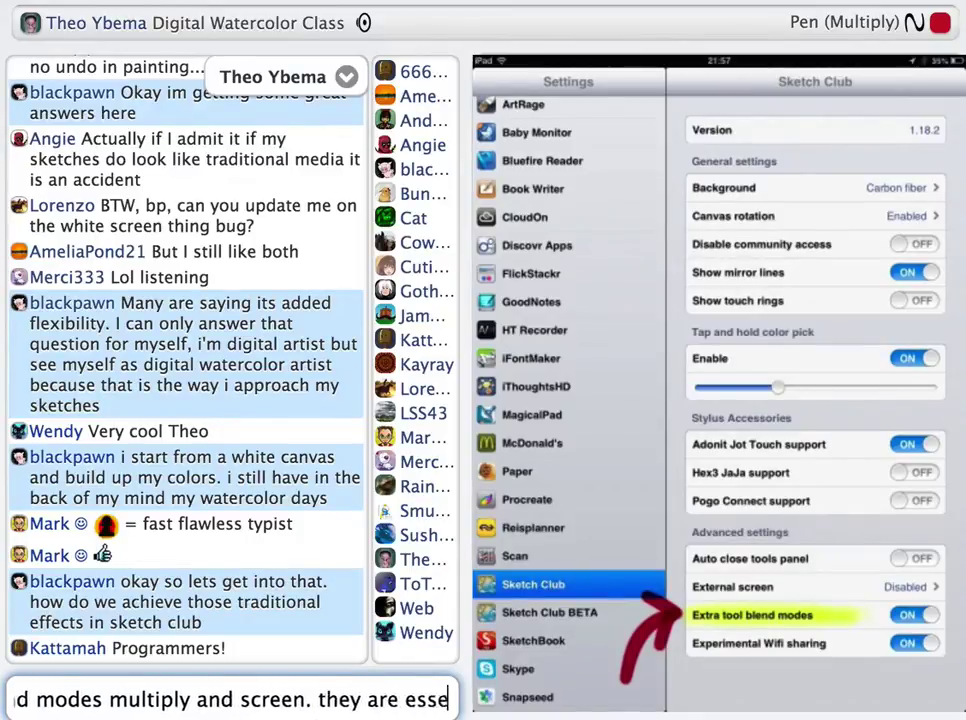
{"action": "type", "text": "ntial for getting watercolor effect m"}
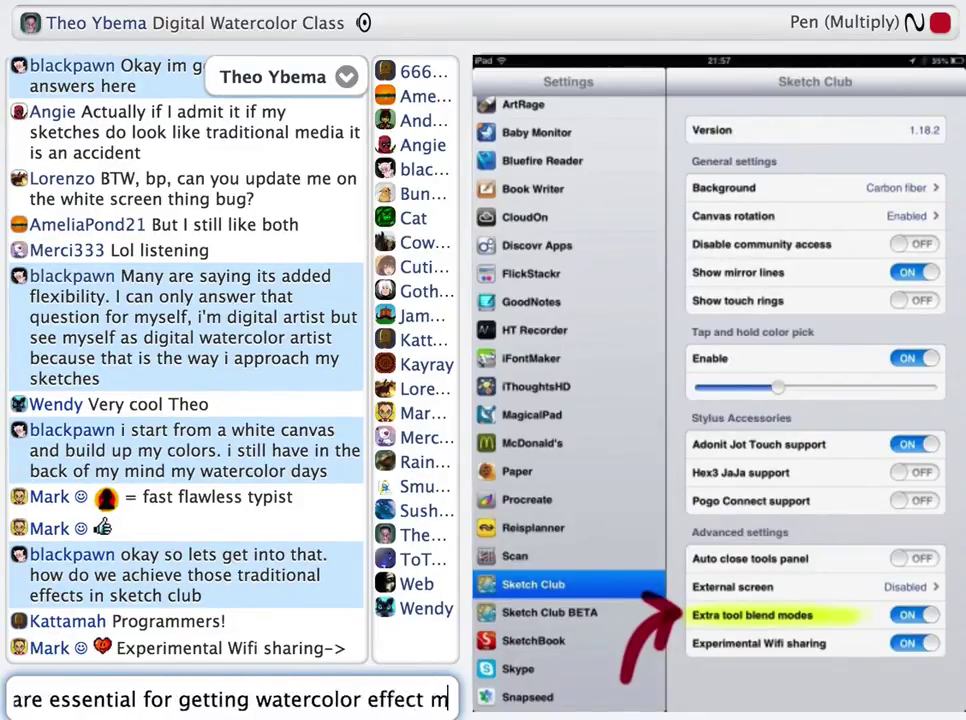
{"action": "type", "text": "ore even than blur or smaint"}
{"action": "key", "text": "Return"}
Post the highlighted /s chat message "i'm going to show you that right now".
{"action": "type", "text": "/s "}
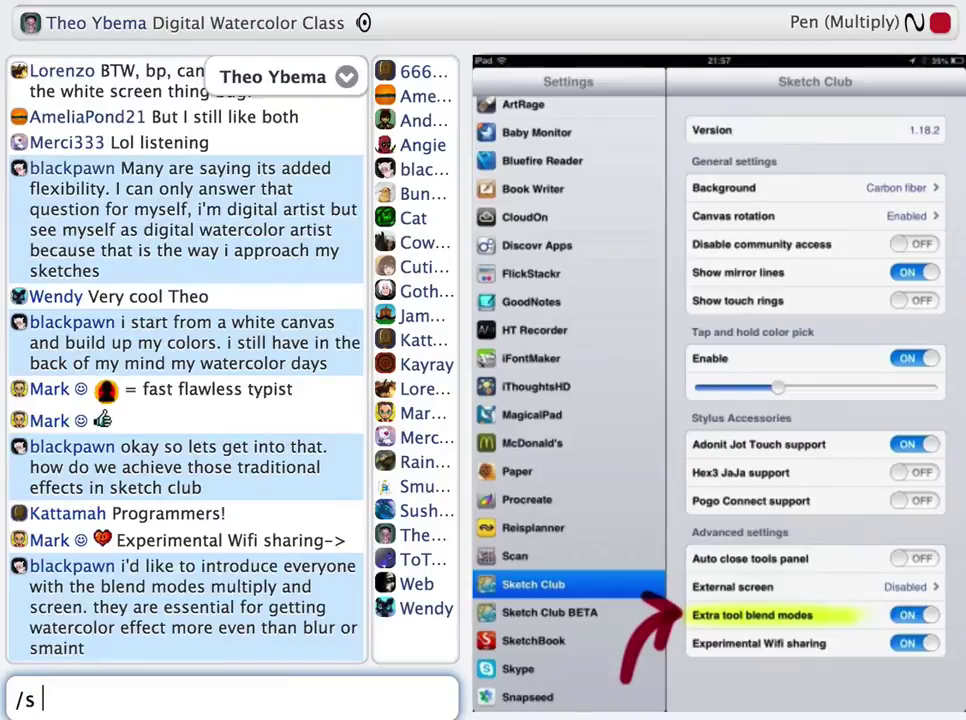
{"action": "type", "text": "i'm going to show you that right now"}
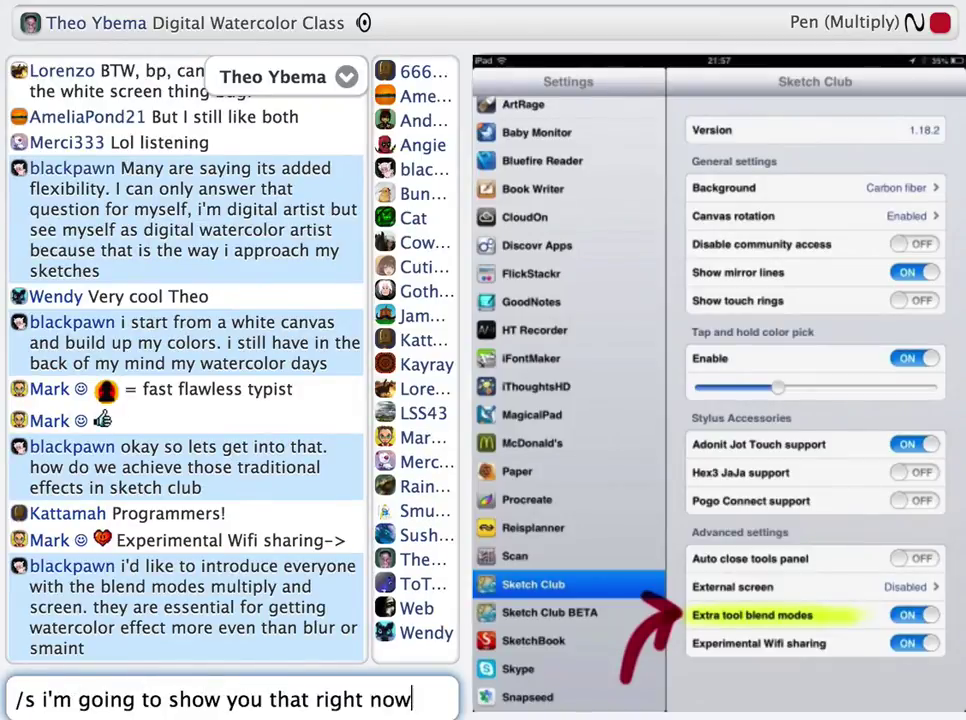
{"action": "key", "text": "Return"}
Post the highlighted /s chat message "did everyone manage to set extra tool blend modes to On".
{"action": "type", "text": "/s did everyone managed"}
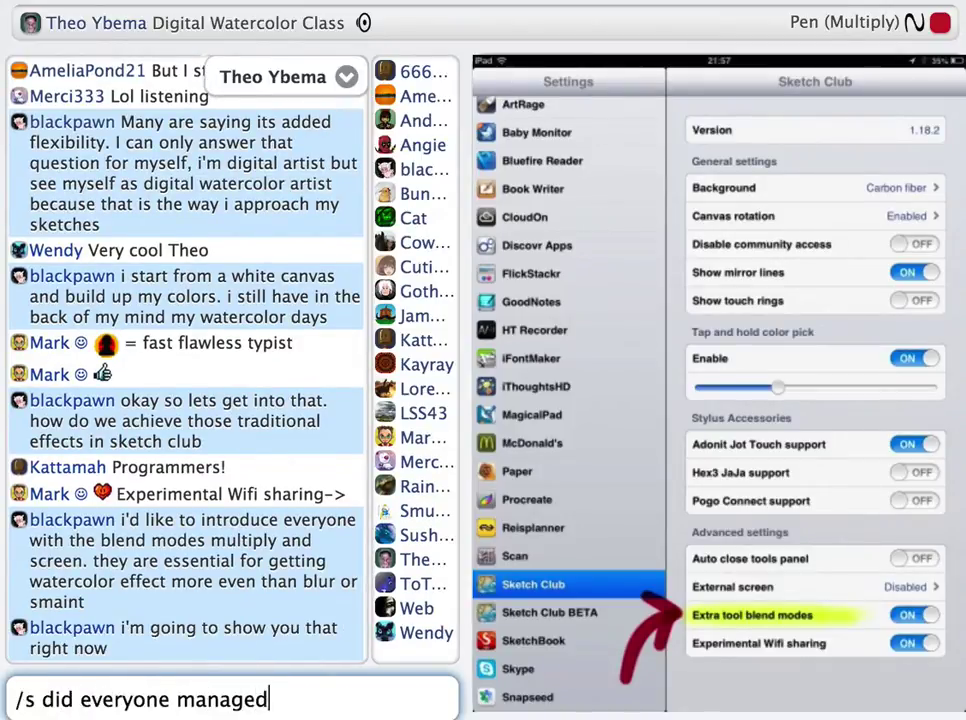
{"action": "key", "text": "BackSpace"}
{"action": "type", "text": "to set extra tool blend "}
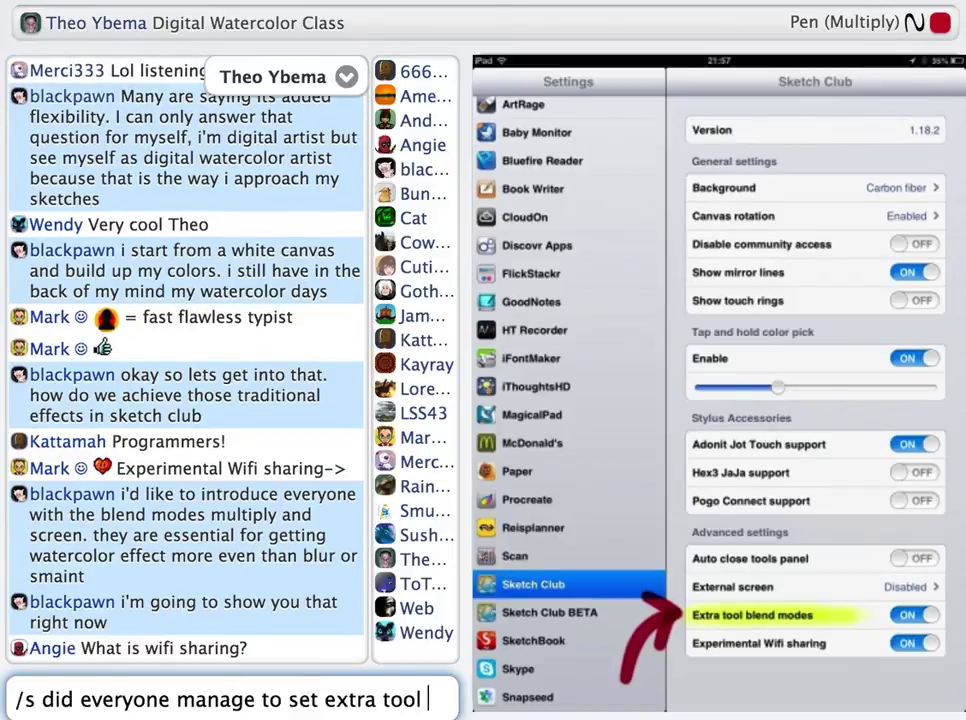
{"action": "type", "text": "modes to On"}
{"action": "key", "text": "Return"}
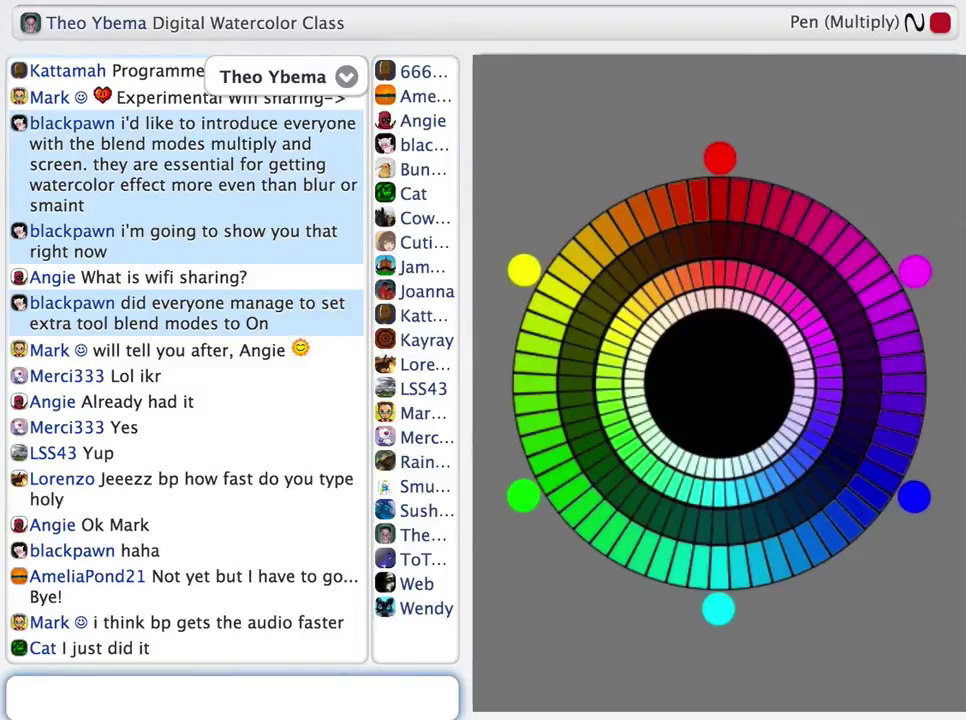
Replace the started /s message with a normal chat joke about having to bleep out all the presenter's curses, ending in a :D smiley.
{"action": "type", "text": "/s"}
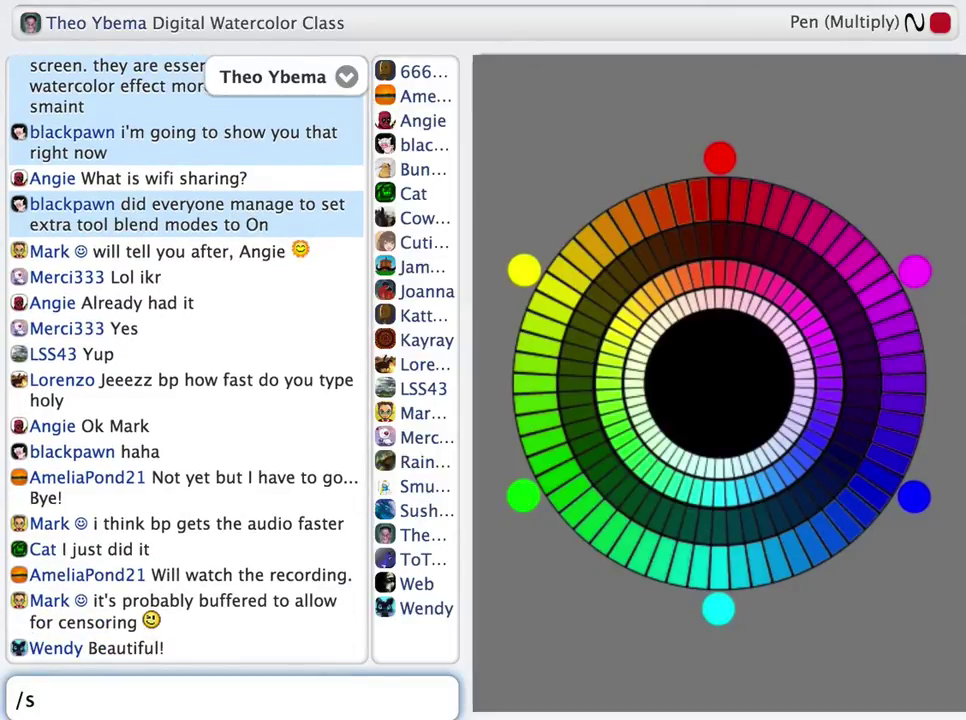
{"action": "key", "text": "ctrl+a"}
{"action": "type", "text": "lol gotta bleep out al"}
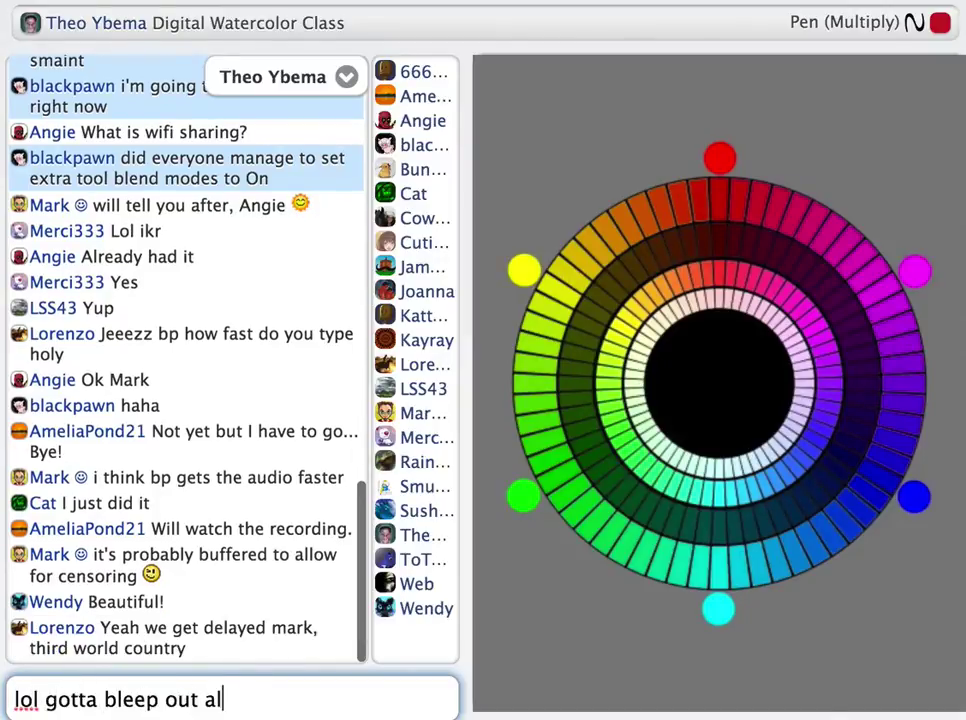
{"action": "type", "text": "l these theo curses :D"}
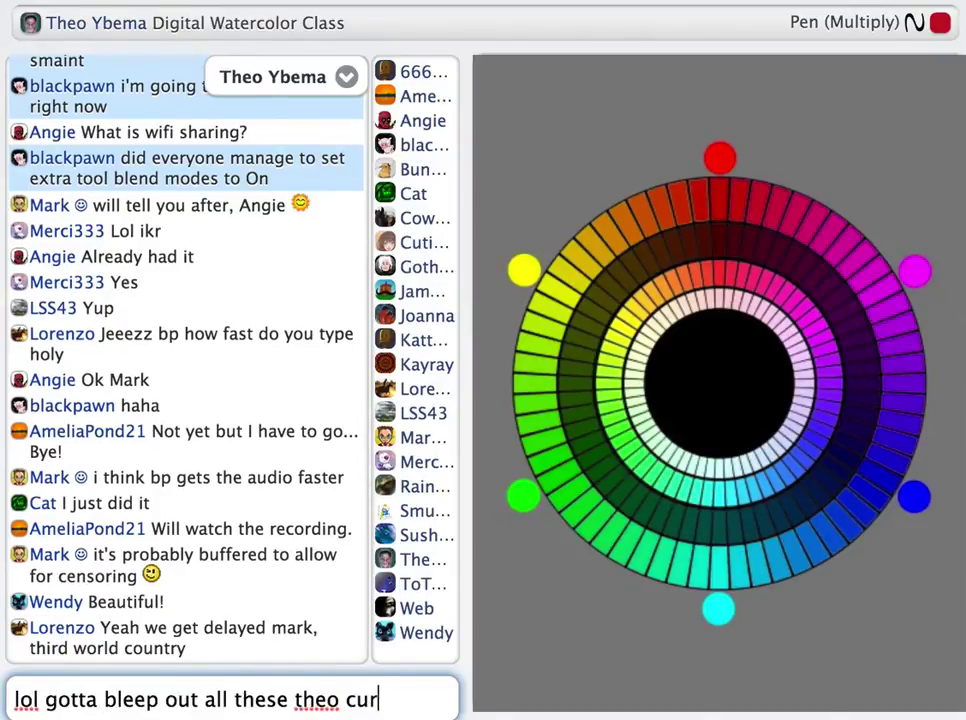
{"action": "key", "text": "Return"}
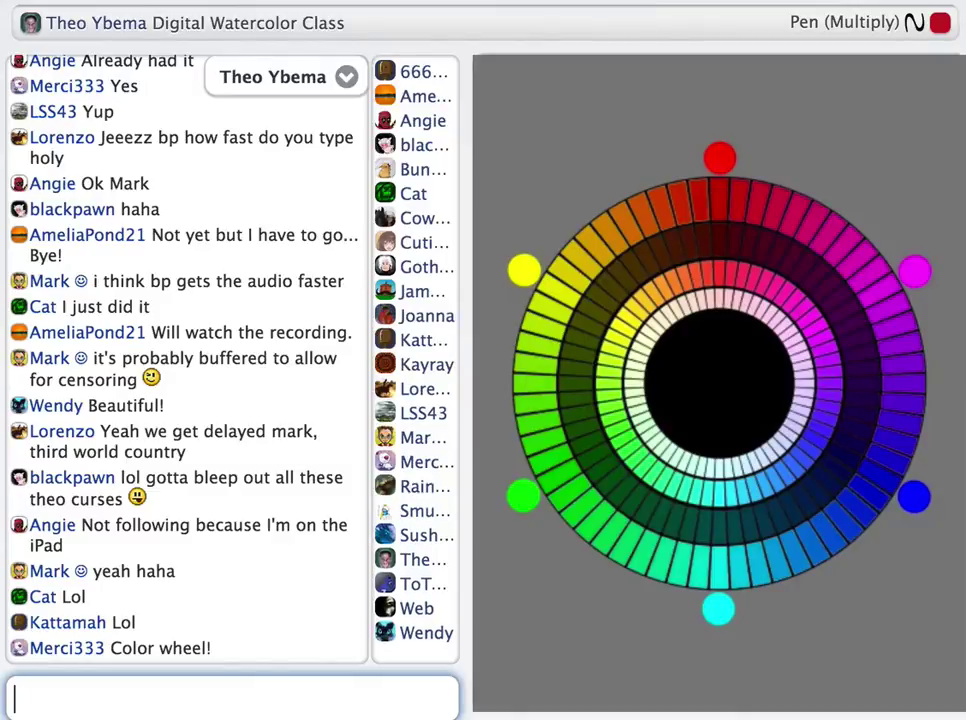
Post "wheeeely colorful" and a separate taco emoticon in the class chat.
{"action": "type", "text": "wheeeely colorful"}
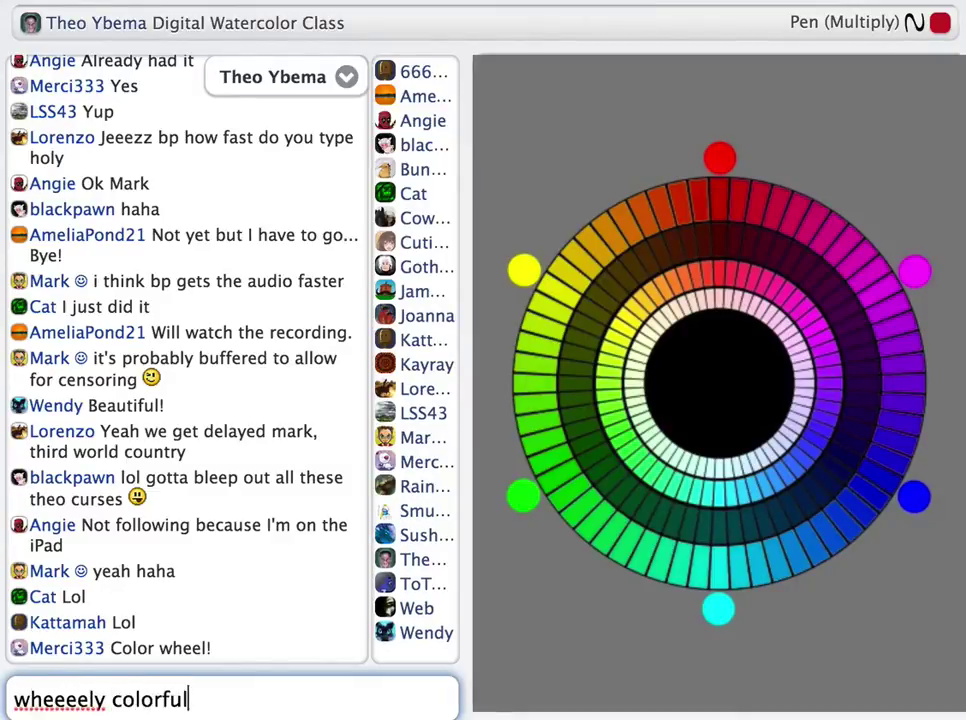
{"action": "key", "text": "Return"}
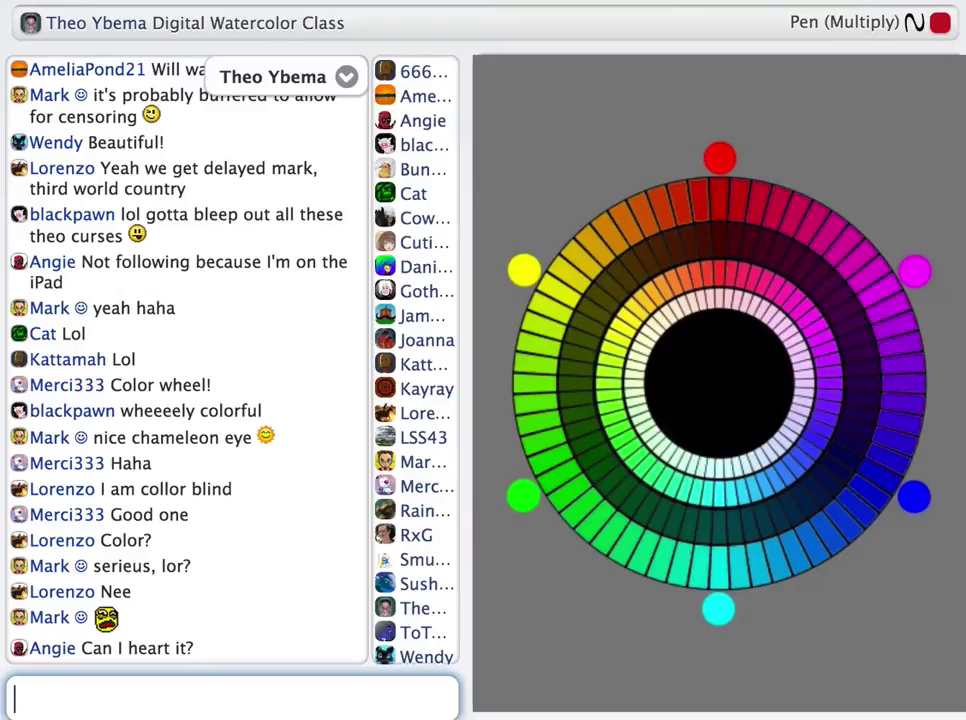
{"action": "type", "text": ")"}
{"action": "key", "text": "Return"}
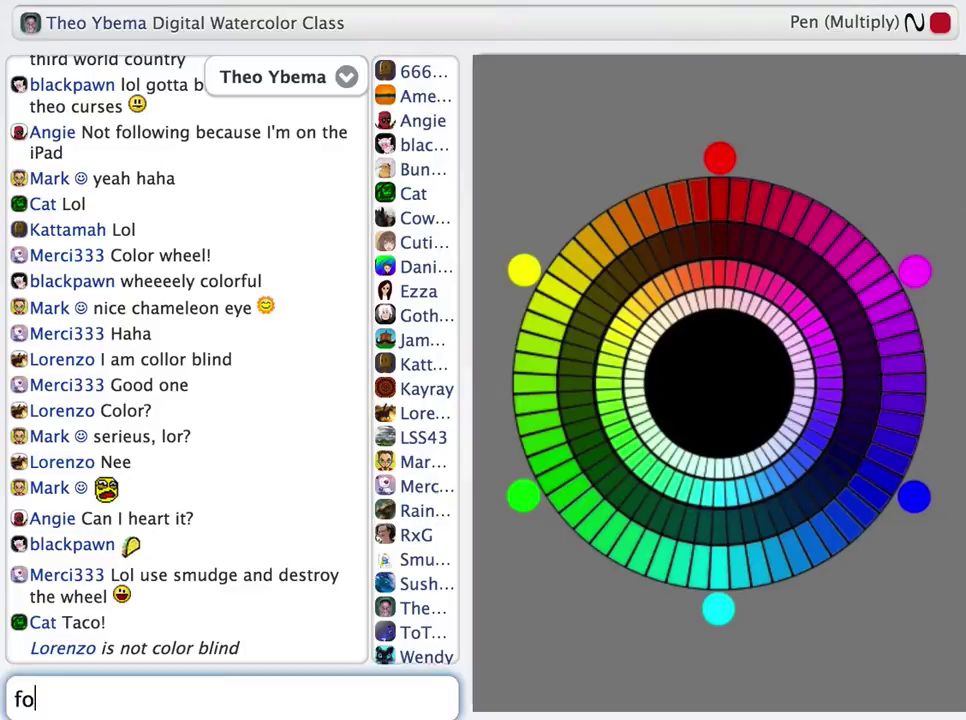
Post the normal message "fold it into a color taco" in the class chat.
{"action": "type", "text": "into a color "}
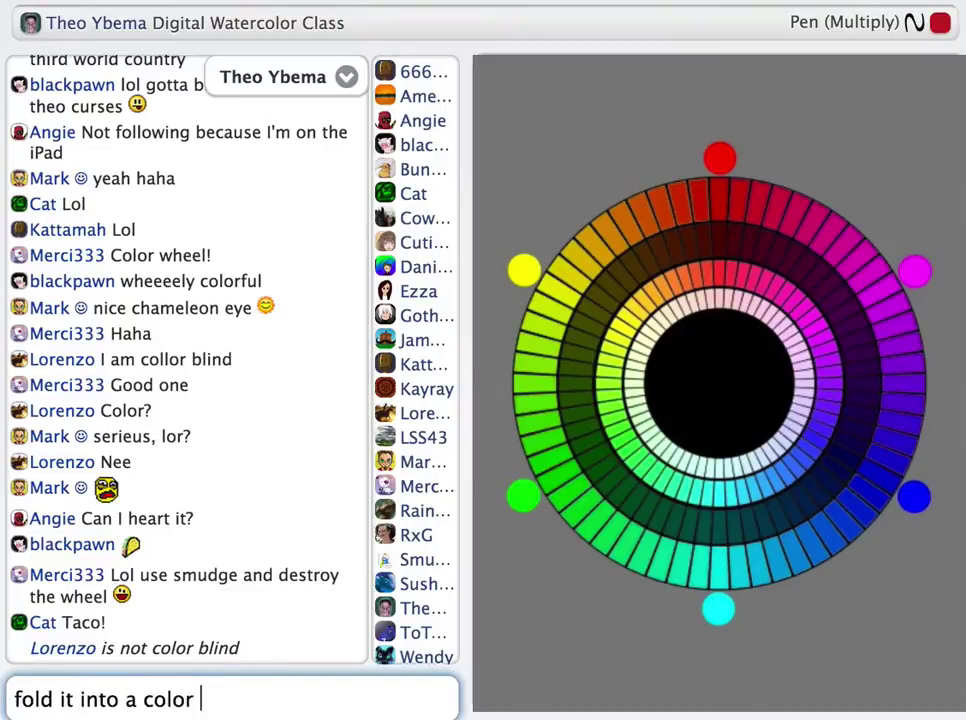
{"action": "type", "text": "taco"}
{"action": "key", "text": "Return"}
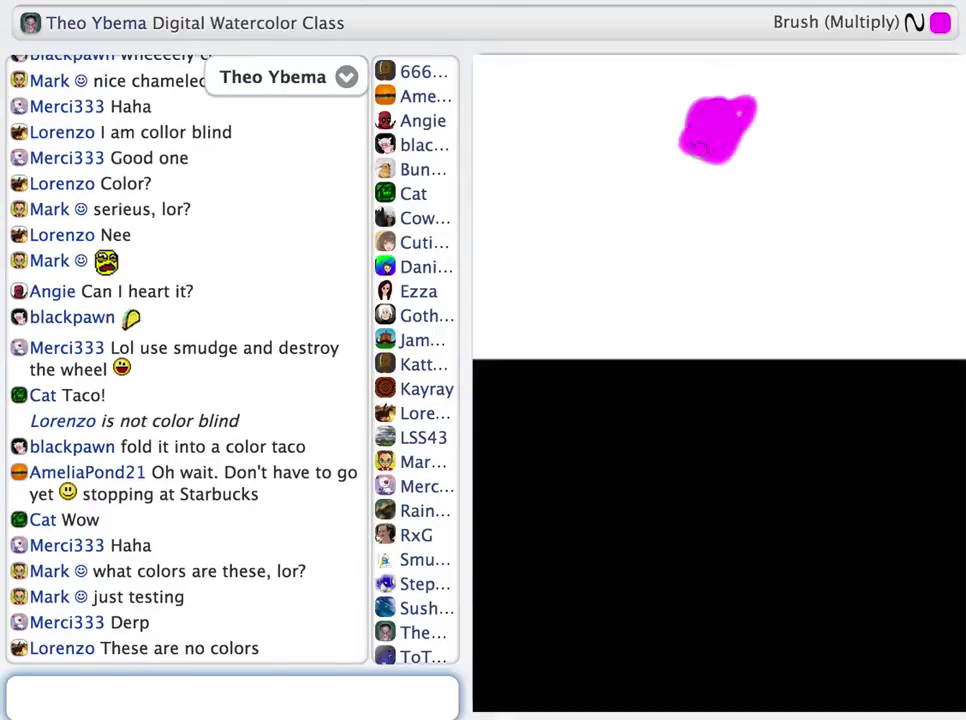
Post the /s messages "okay so i made a color wheel for this class" and "im going to show you a little bit about how color works".
{"action": "type", "text": "/s o"}
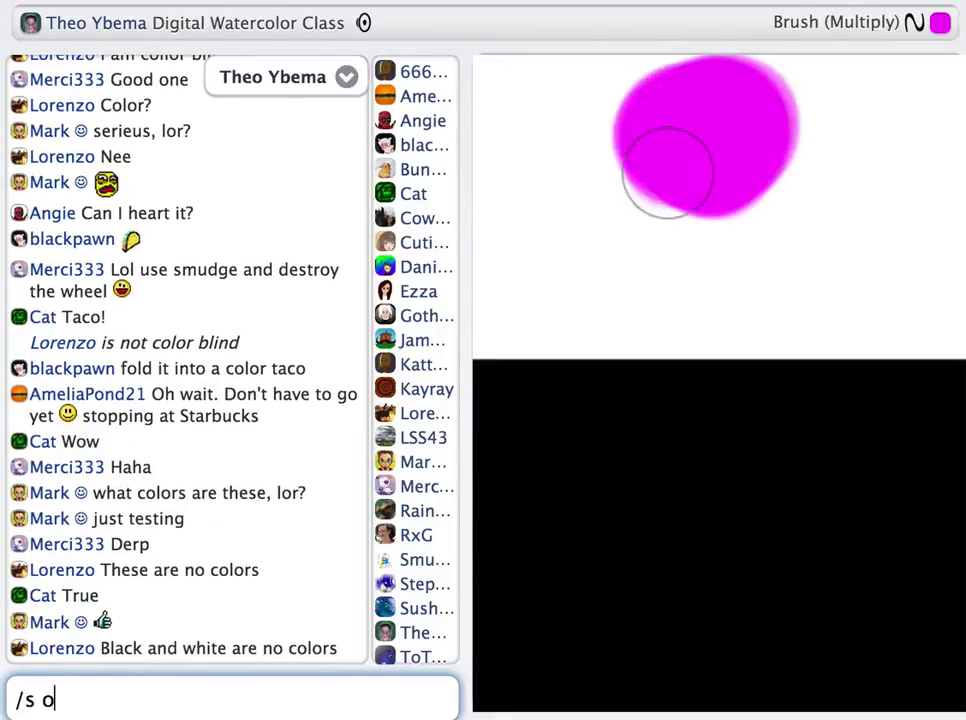
{"action": "type", "text": "kay so i made a color wheel for this class"}
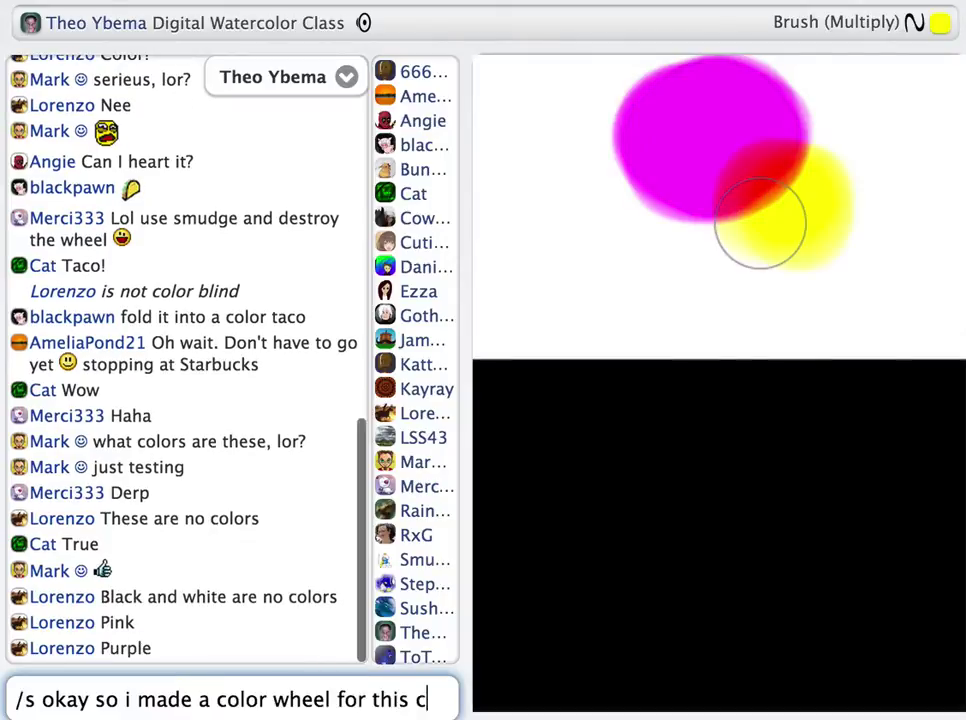
{"action": "key", "text": "Return"}
{"action": "type", "text": "/s im going to show you a little bit about how color works"}
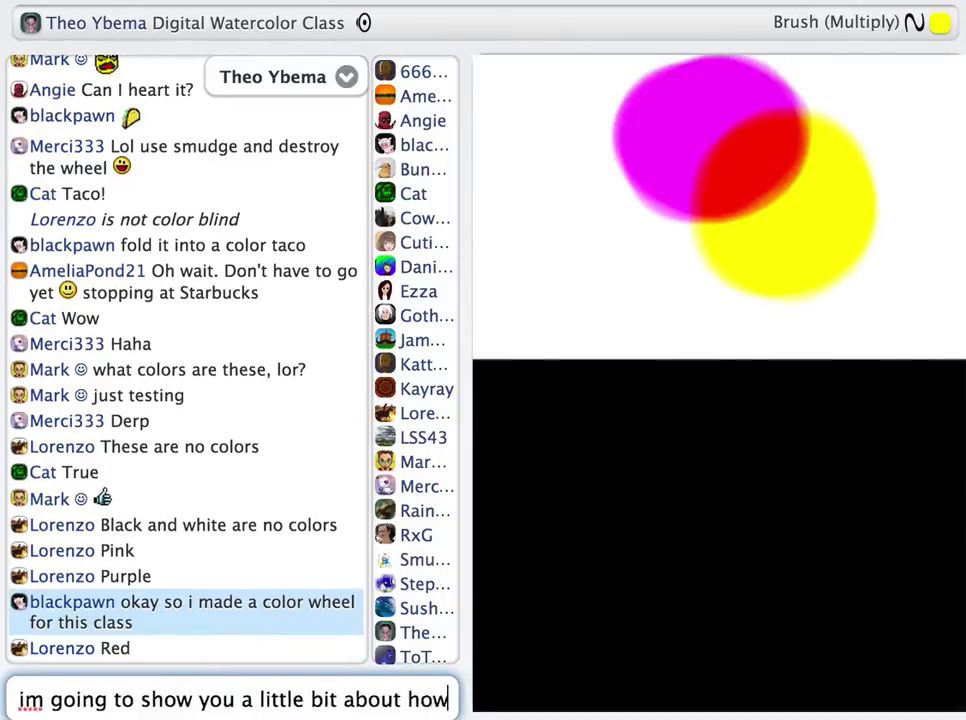
{"action": "key", "text": "Return"}
Post the /s messages "there are six primary colors, the primaries in multiply are cyan, yellow and magenta" and "the primary in screen are green, red, and blue".
{"action": "type", "text": "/s there are three primary colors"}
{"action": "key", "text": "BackSpace"}
{"action": "key", "text": "BackSpace"}
{"action": "key", "text": "BackSpace"}
{"action": "key", "text": "BackSpace"}
{"action": "key", "text": "BackSpace"}
{"action": "key", "text": "BackSpace"}
{"action": "key", "text": "BackSpace"}
{"action": "key", "text": "BackSpace"}
{"action": "key", "text": "BackSpace"}
{"action": "key", "text": "BackSpace"}
{"action": "key", "text": "BackSpace"}
{"action": "key", "text": "BackSpace"}
{"action": "key", "text": "BackSpace"}
{"action": "key", "text": "BackSpace"}
{"action": "key", "text": "BackSpace"}
{"action": "key", "text": "BackSpace"}
{"action": "key", "text": "BackSpace"}
{"action": "key", "text": "BackSpace"}
{"action": "key", "text": "BackSpace"}
{"action": "key", "text": "BackSpace"}
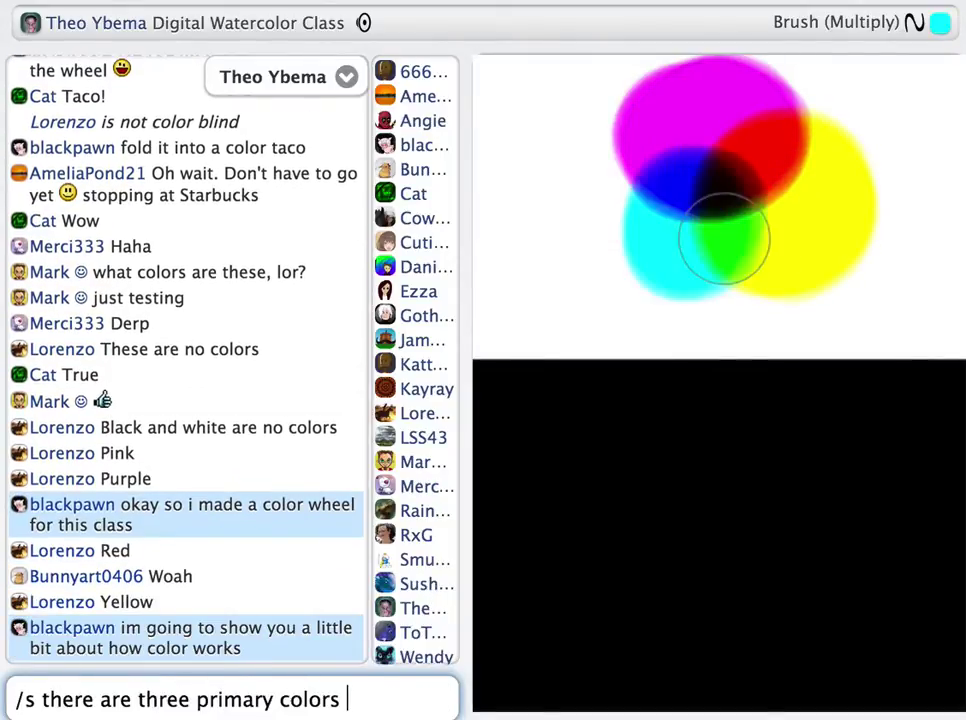
{"action": "type", "text": "six primary colors, the pr"}
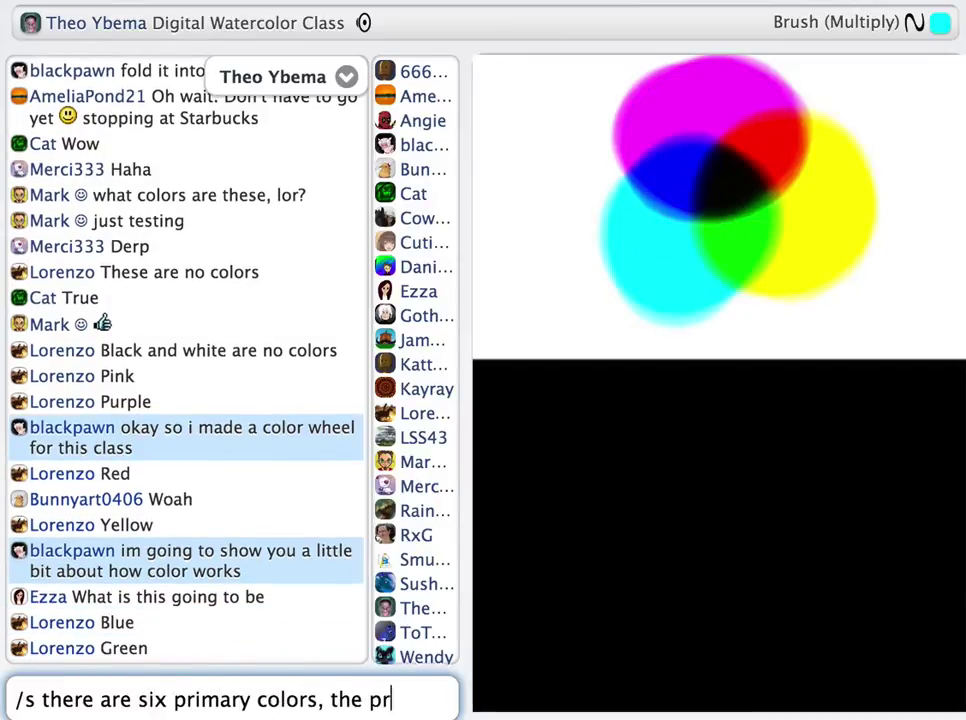
{"action": "type", "text": "imaries in multiply are cyan, yellow and magenta"}
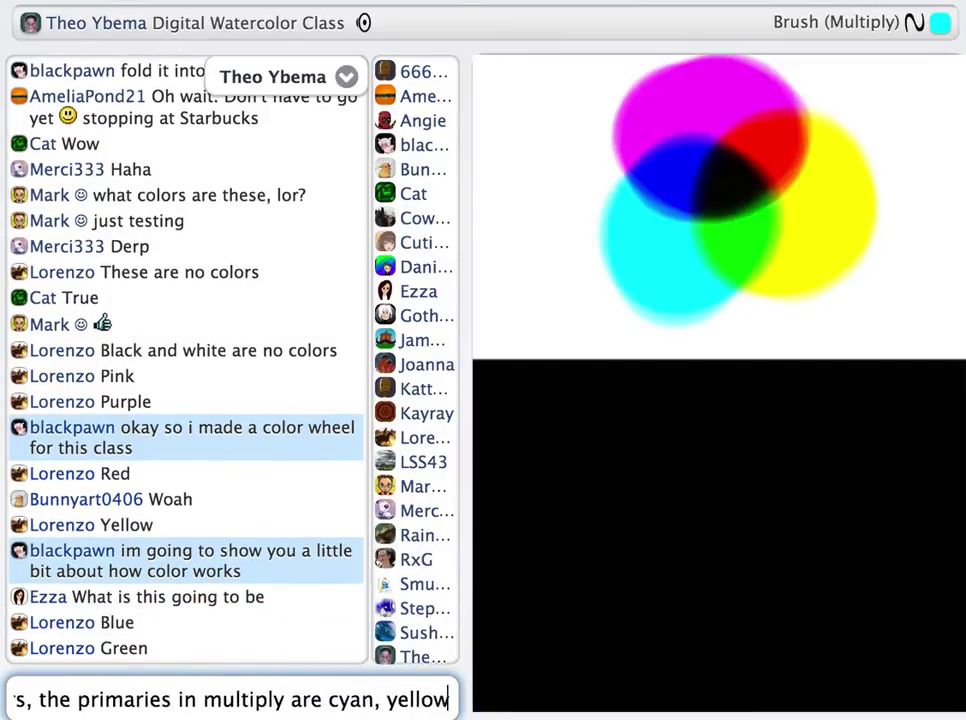
{"action": "key", "text": "Return"}
{"action": "type", "text": "/s the primary in screen are green, red, and blue"}
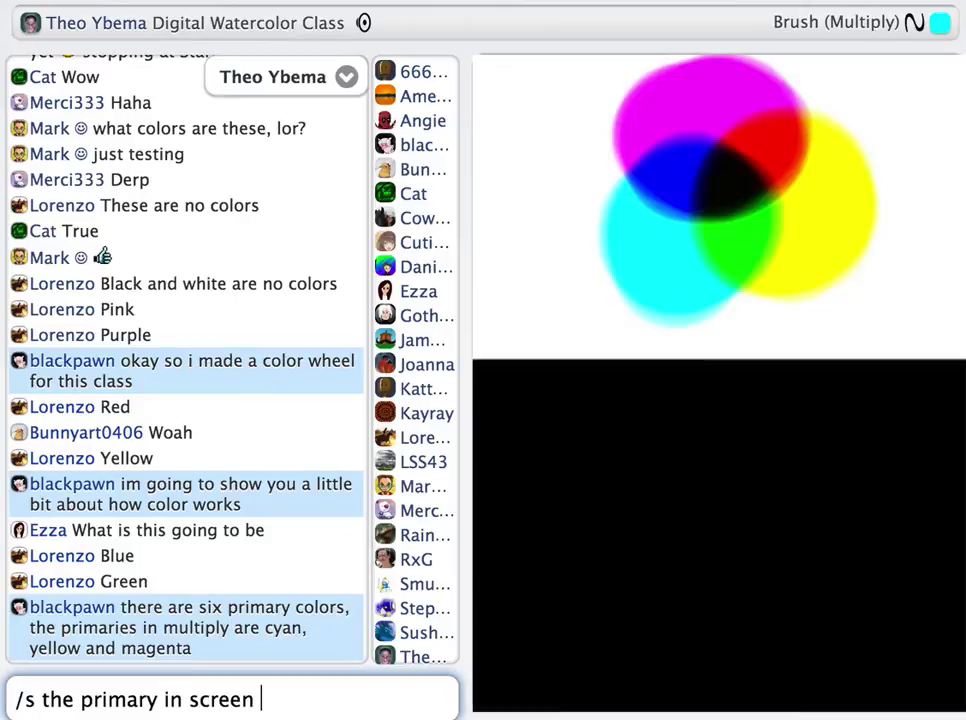
{"action": "key", "text": "Return"}
Post the /s message "that is different from what was taguht by your art teachers, they used to say the parimaries are blue, yellow, and red".
{"action": "type", "text": "/s that is different from wha"}
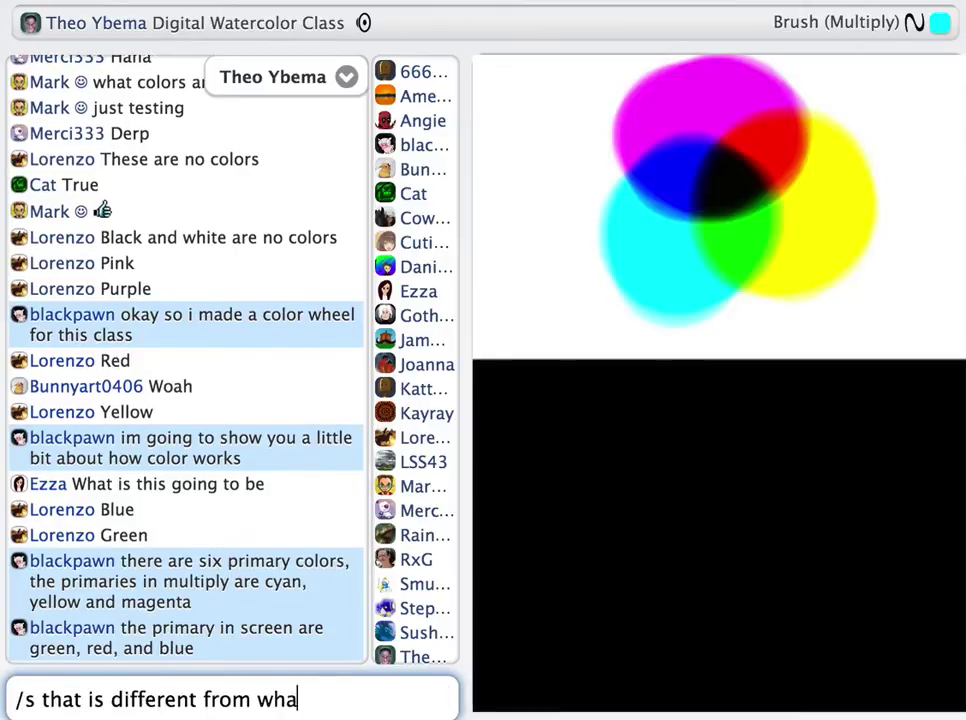
{"action": "type", "text": "t was taguht by your art teachers, they used to s"}
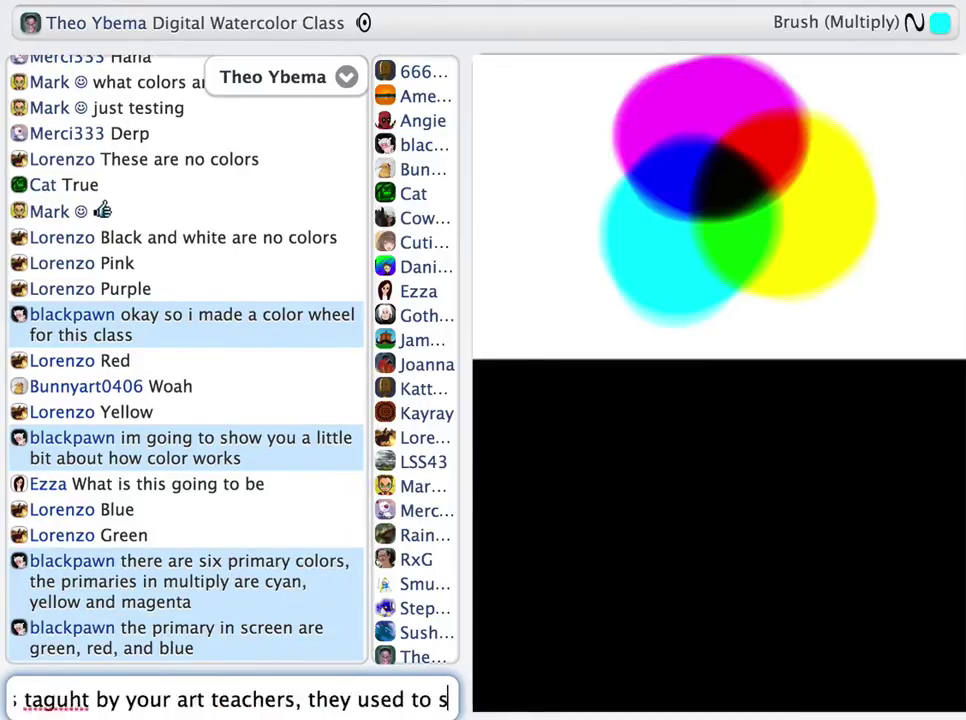
{"action": "type", "text": "ay the parimaries are blue, yellow, and red"}
{"action": "key", "text": "Return"}
Post the /s message "but there was a little error in that so i'm going to show you how that works in multipley".
{"action": "type", "text": "/s but that was"}
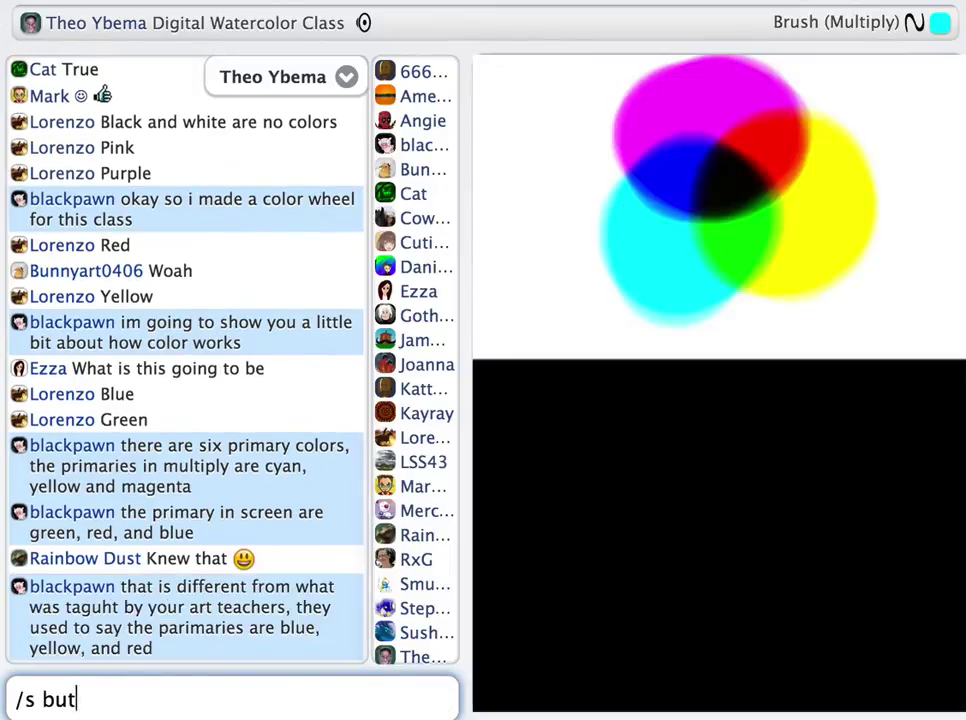
{"action": "key", "text": "BackSpace"}
{"action": "key", "text": "BackSpace"}
{"action": "key", "text": "BackSpace"}
{"action": "key", "text": "BackSpace"}
{"action": "key", "text": "BackSpace"}
{"action": "key", "text": "BackSpace"}
{"action": "type", "text": "ere was a little "}
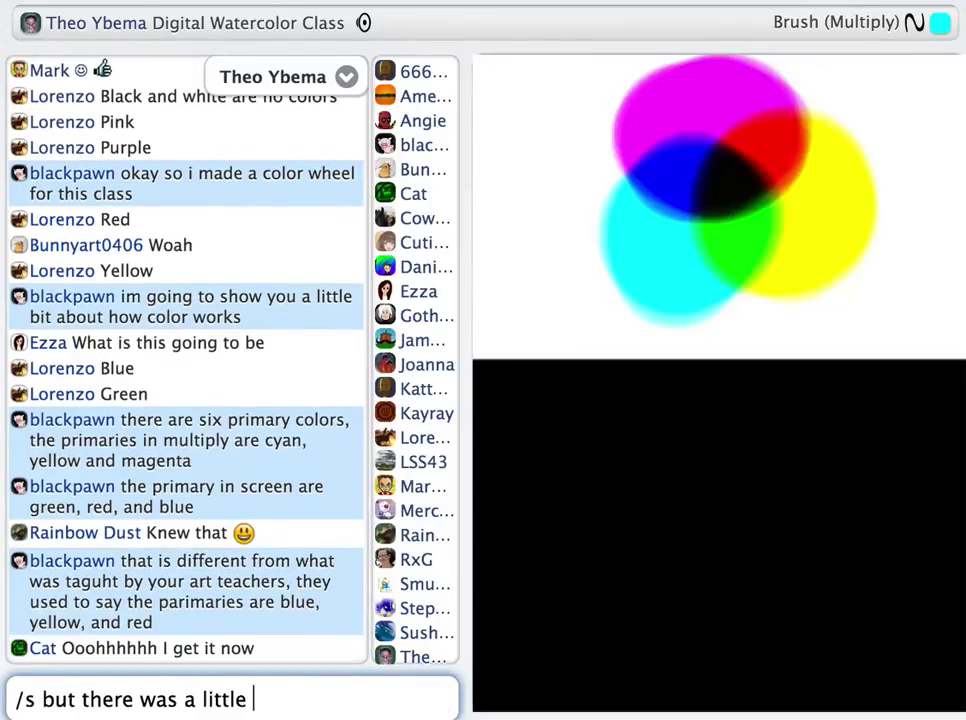
{"action": "type", "text": "error in that so i'm going to show you how that works in multipley"}
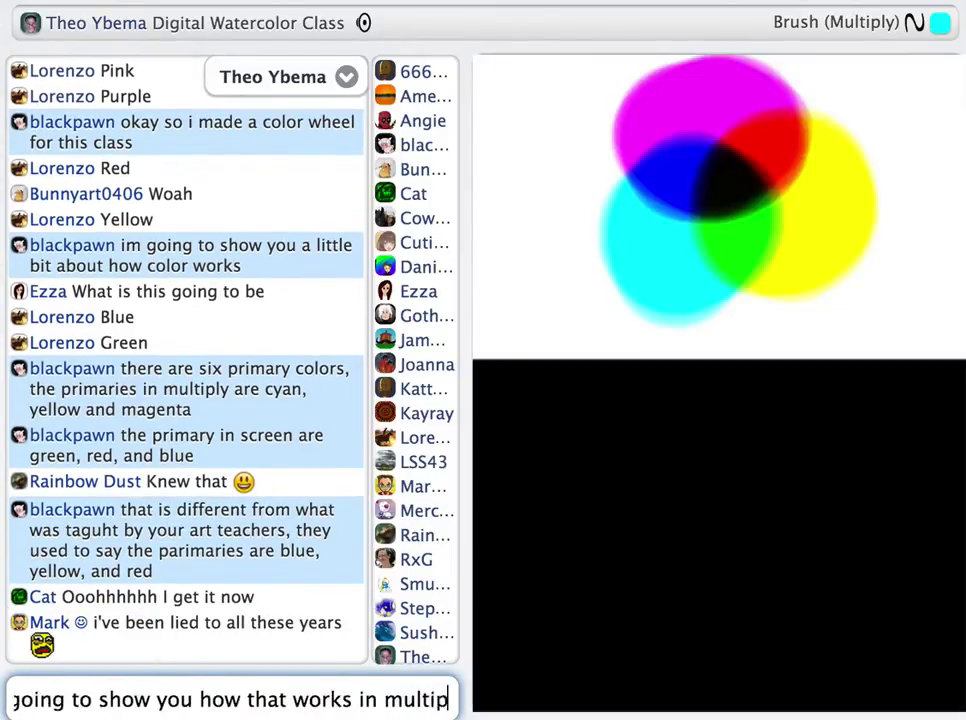
{"action": "key", "text": "Return"}
{"action": "type", "text": "/s i'm goin"}
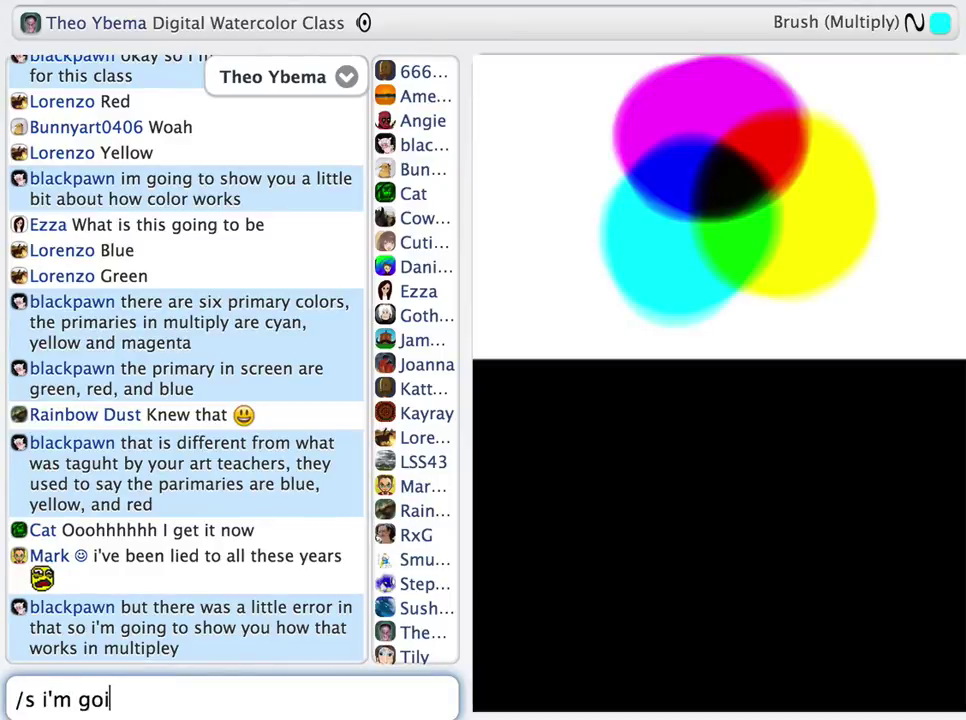
{"action": "key", "text": "BackSpace"}
{"action": "key", "text": "BackSpace"}
{"action": "key", "text": "BackSpace"}
{"action": "key", "text": "BackSpace"}
{"action": "key", "text": "BackSpace"}
{"action": "key", "text": "BackSpace"}
{"action": "key", "text": "BackSpace"}
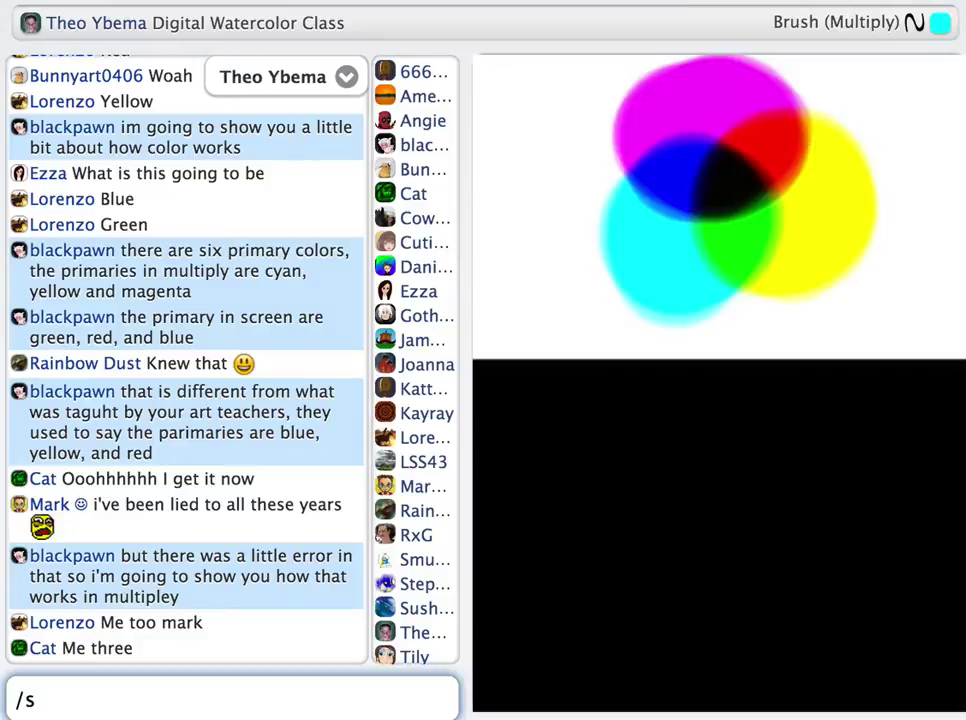
{"action": "key", "text": "BackSpace"}
{"action": "key", "text": "BackSpace"}
{"action": "key", "text": "BackSpace"}
Reply to the attendees with the normal chat message "you were adopted!".
{"action": "type", "text": "you were adopted m"}
{"action": "key", "text": "BackSpace"}
{"action": "type", "text": "!"}
{"action": "key", "text": "Return"}
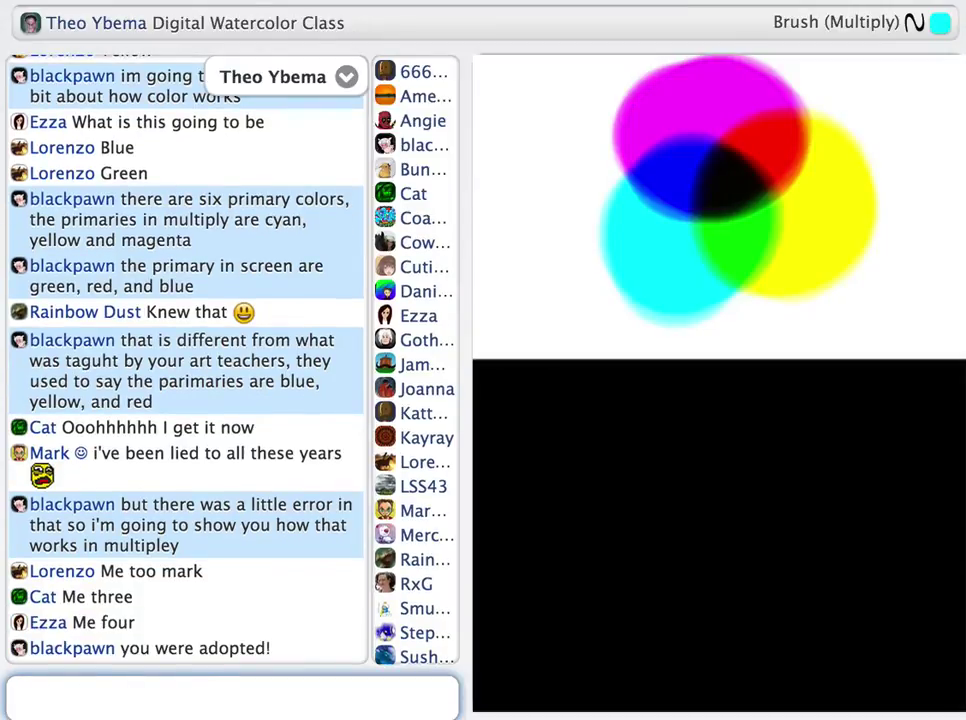
Post the highlighted /s message "your real dad was a motorcycle stuntman".
{"action": "type", "text": "/s your"}
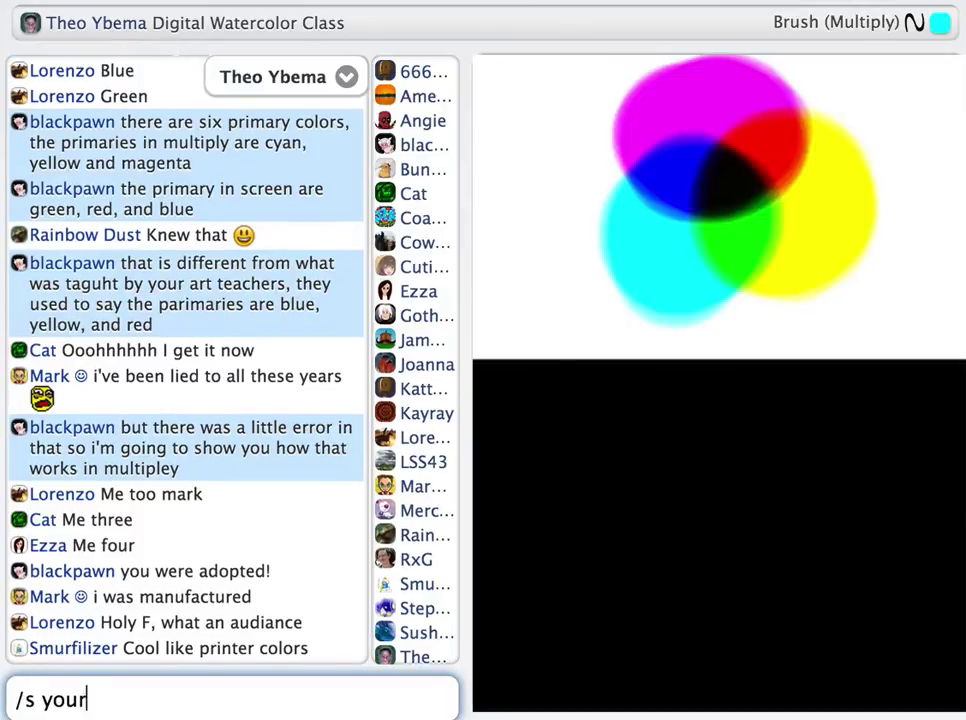
{"action": "type", "text": " real dad was a motorcycle stuntman"}
{"action": "key", "text": "Return"}
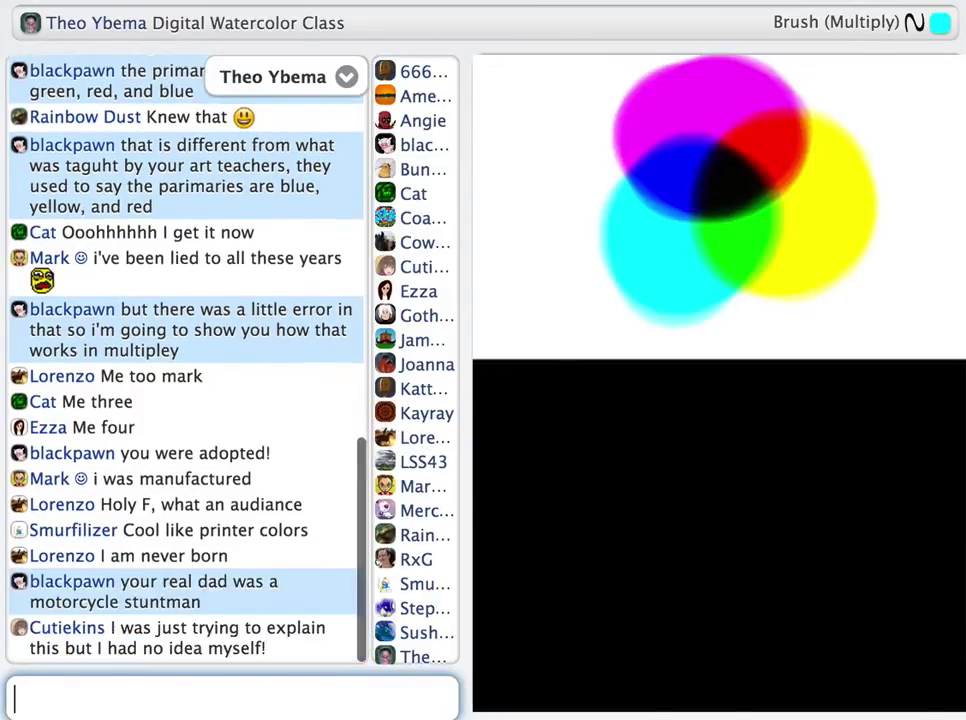
Post "oops lol" and "lololol" as two separate normal chat messages.
{"action": "type", "text": "oops lol"}
{"action": "key", "text": "Return"}
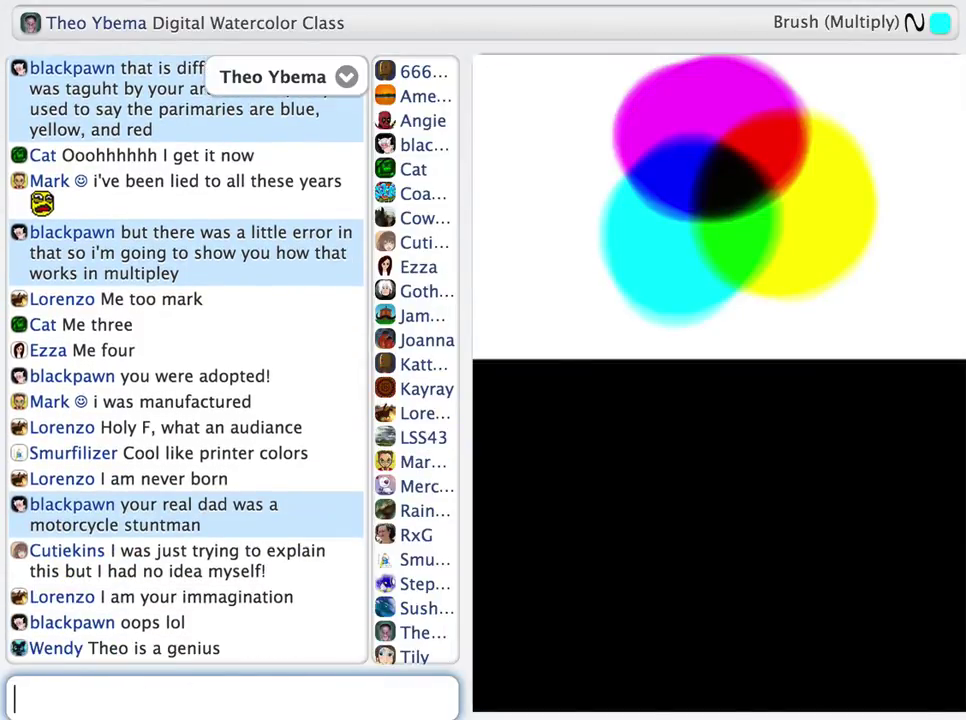
{"action": "type", "text": "lololol"}
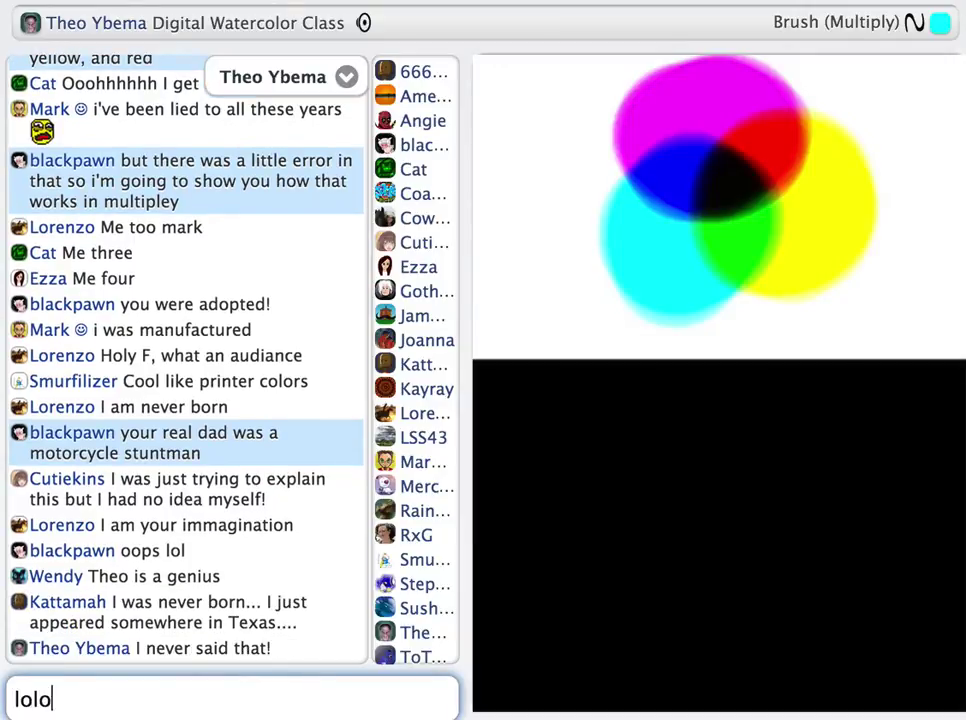
{"action": "key", "text": "Return"}
Post the highlighted /s message "okay so this is what mutiply mode does with your colors".
{"action": "type", "text": "/s okay so this is what mutiply mode does with your colors"}
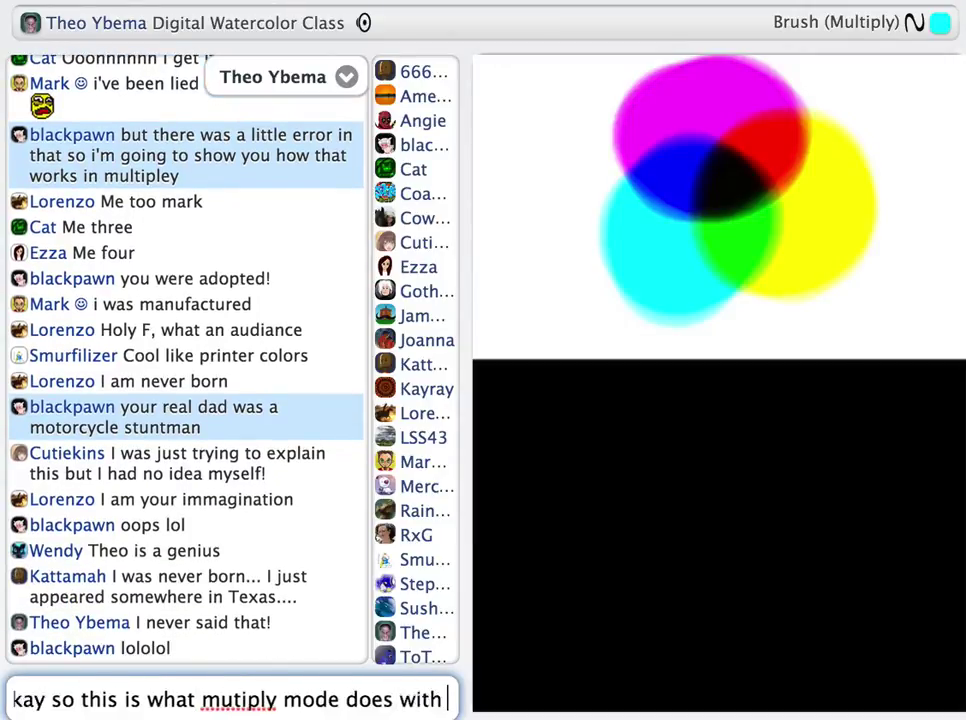
{"action": "key", "text": "Return"}
Post the /s message "when you blend them the primary colors make secondary colors and secondary in multiply mode are blue, red and green".
{"action": "type", "text": "/s when you blend them the primary colors mak"}
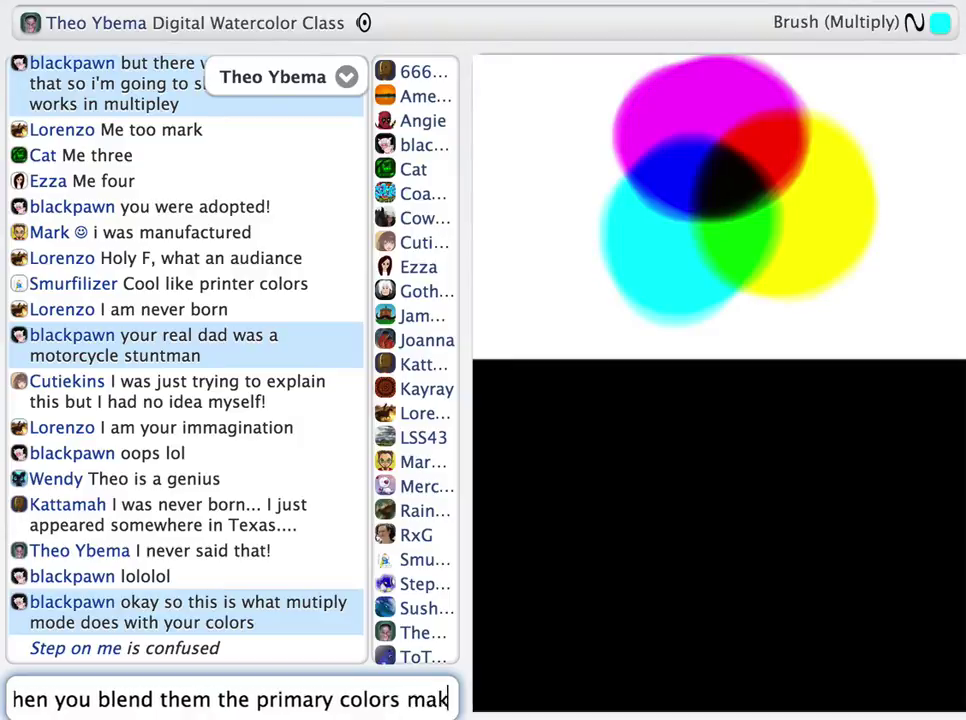
{"action": "type", "text": "e secondary colors and secondary in multiply mode are blue, red and green"}
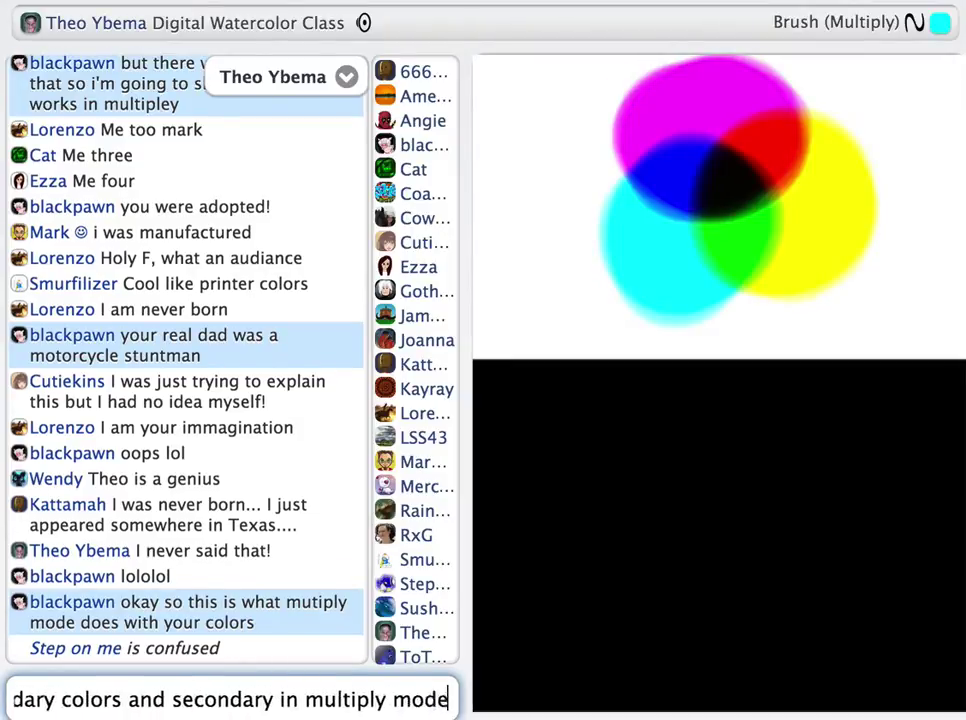
{"action": "key", "text": "Return"}
Post the highlighted /s message "in the middle you get black and this is exactly how your printer works".
{"action": "type", "text": "/s in the middle you "}
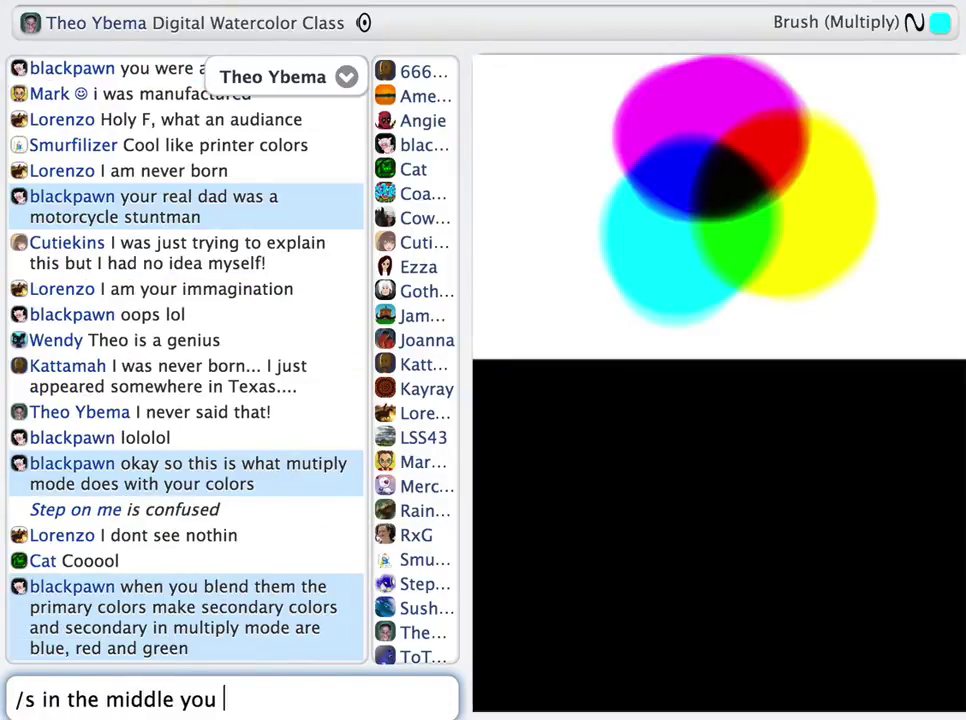
{"action": "type", "text": "get black and this is exactly how your printer works"}
{"action": "key", "text": "Return"}
Post /s messages "with your inkyet printer you see four little cans, cyan yellow magenta (and black)" and "those three cans of color can make every color possible".
{"action": "type", "text": "/s "}
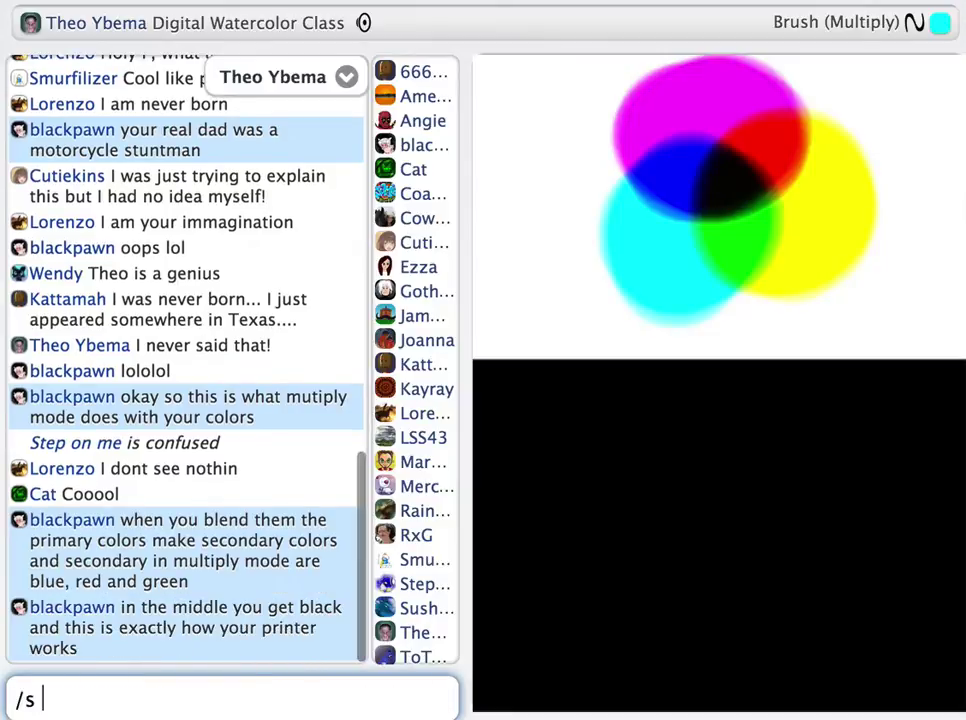
{"action": "type", "text": "with your inkyet printer you s"}
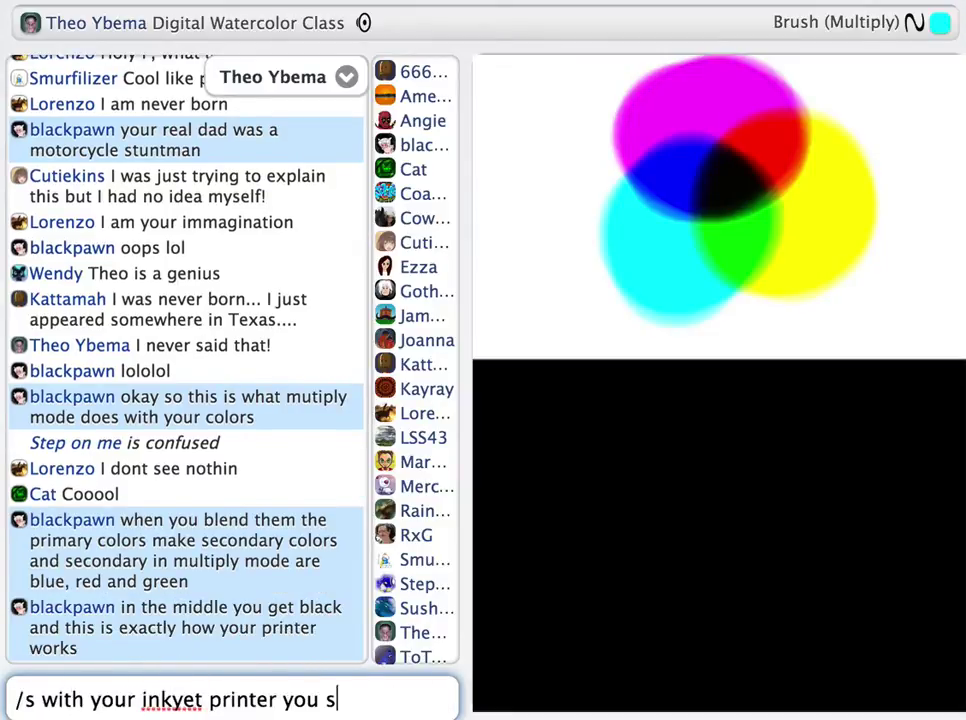
{"action": "type", "text": "ee four little cans, cyan yellow magens"}
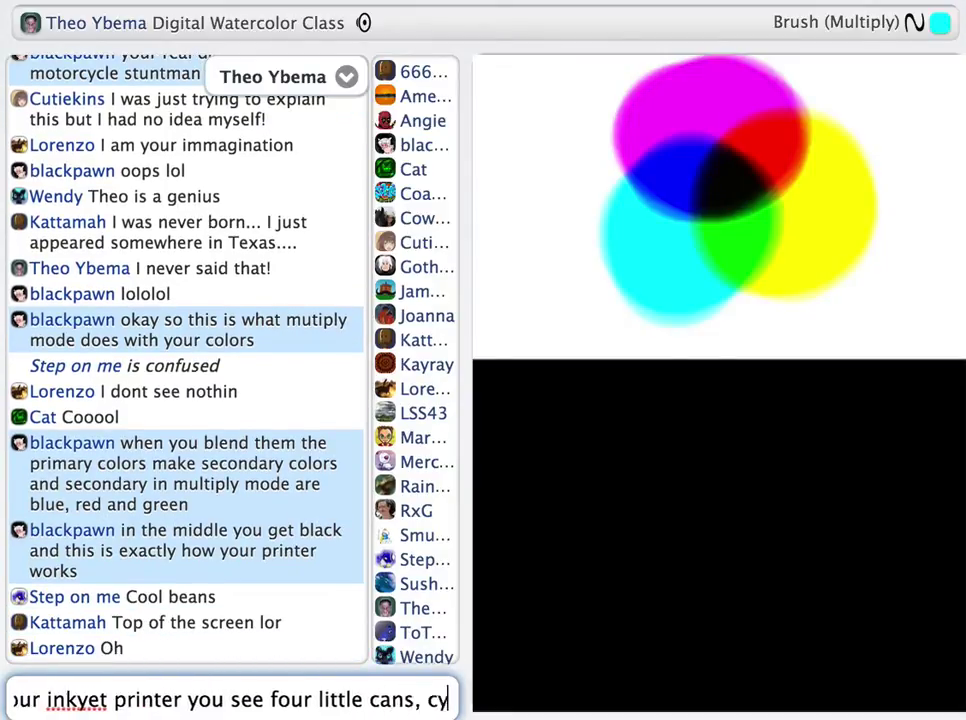
{"action": "key", "text": "BackSpace"}
{"action": "type", "text": "ta (and black)"}
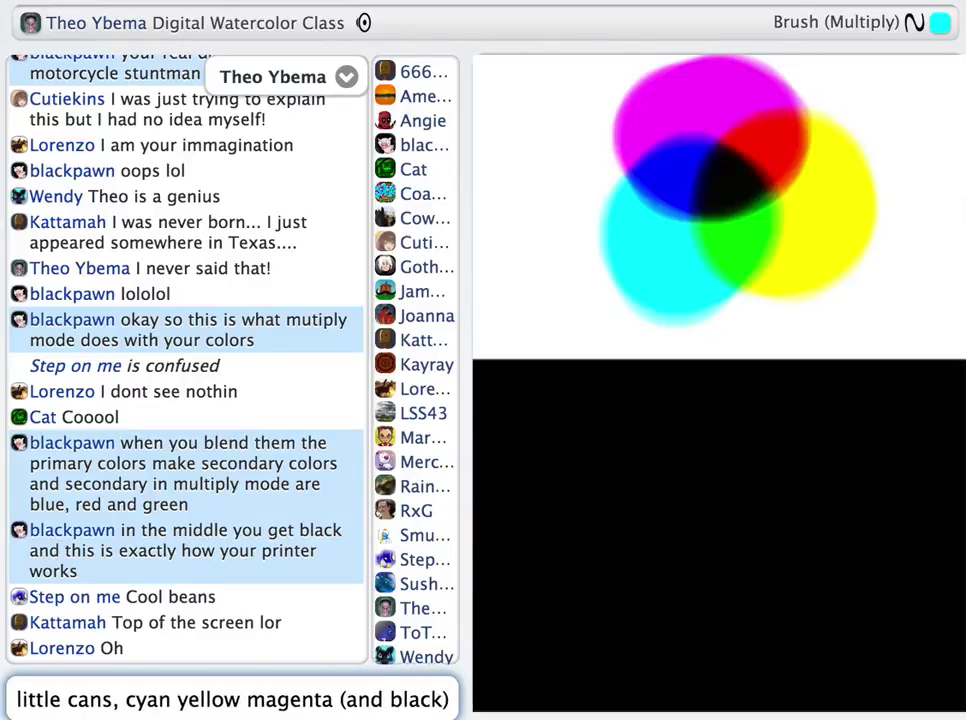
{"action": "key", "text": "Return"}
{"action": "type", "text": "/s those three cans of color can make every color possible"}
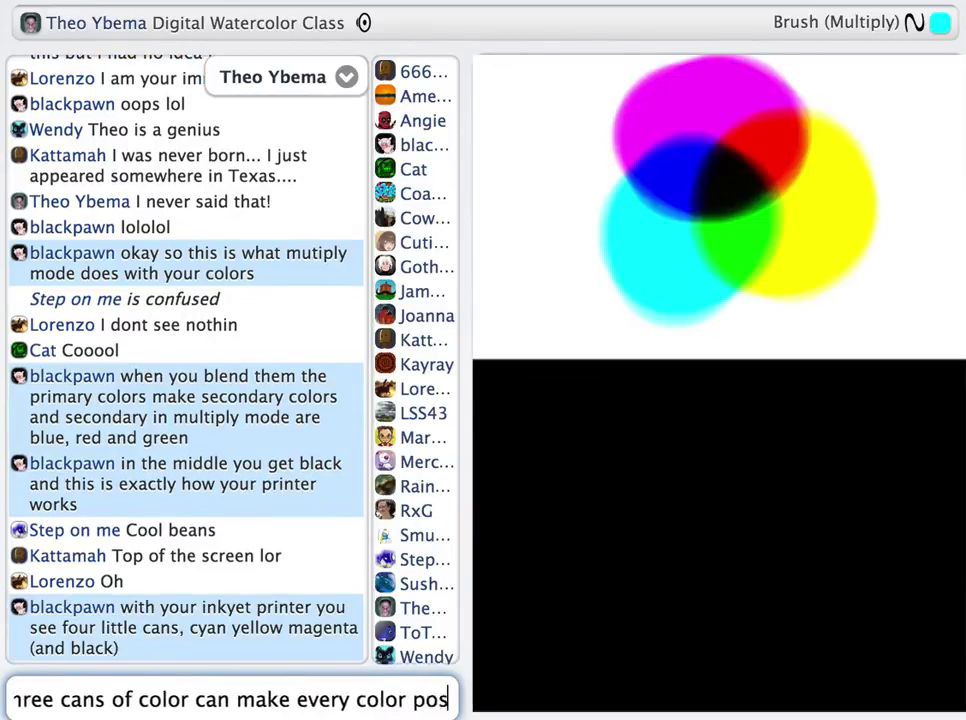
{"action": "key", "text": "Return"}
Post the /s message "if you open them and dip a watercolor brush in them and paint with them you'll get the same effect as you see here".
{"action": "type", "text": "/s if you open them and dip a wa"}
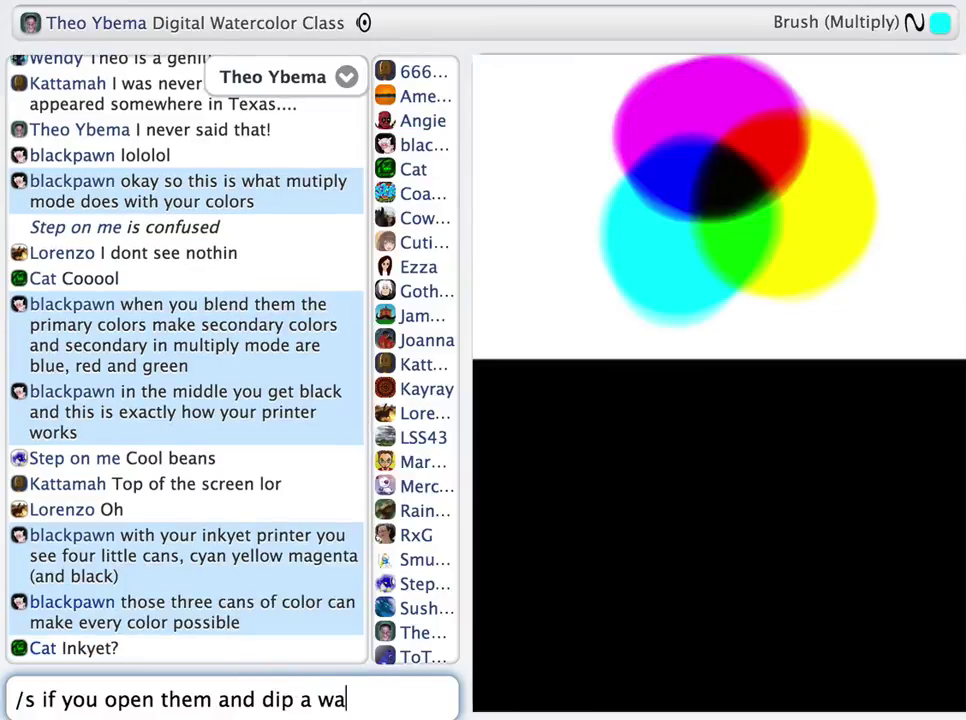
{"action": "type", "text": "tercolor brush in them and paint with them you'll "}
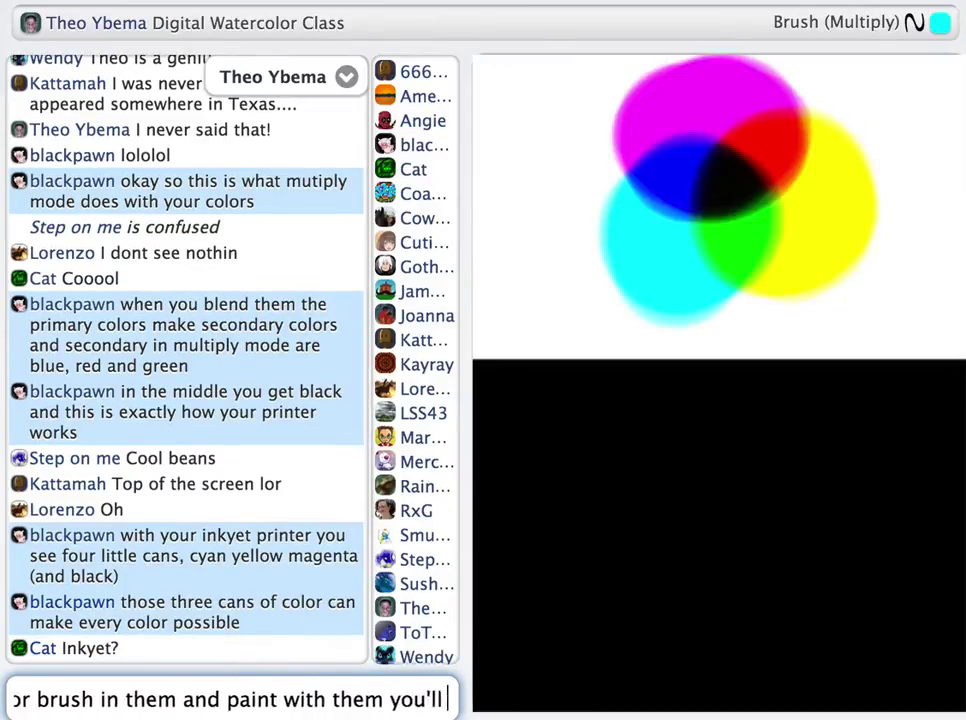
{"action": "type", "text": "get the same effect as you see here"}
{"action": "key", "text": "Return"}
Post the normal chat message "just don't drink them" as a joke about the ink cans.
{"action": "type", "text": "just don't drink them"}
{"action": "key", "text": "Return"}
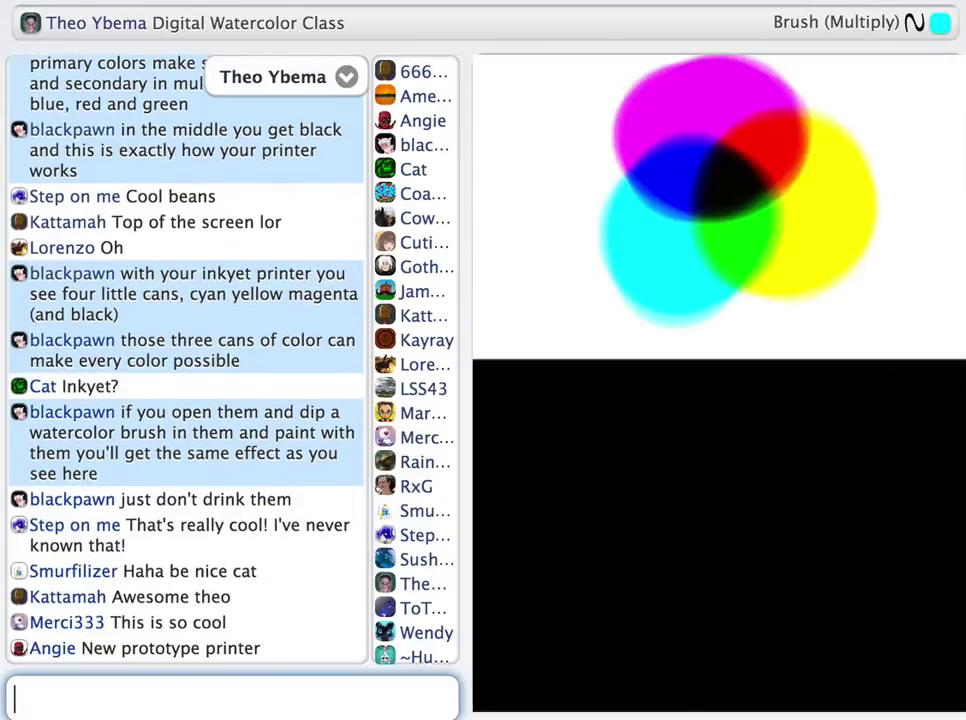
Post the highlighted /s message "so just to show you the difference i'm also...".
{"action": "type", "text": "/s so just to show you "}
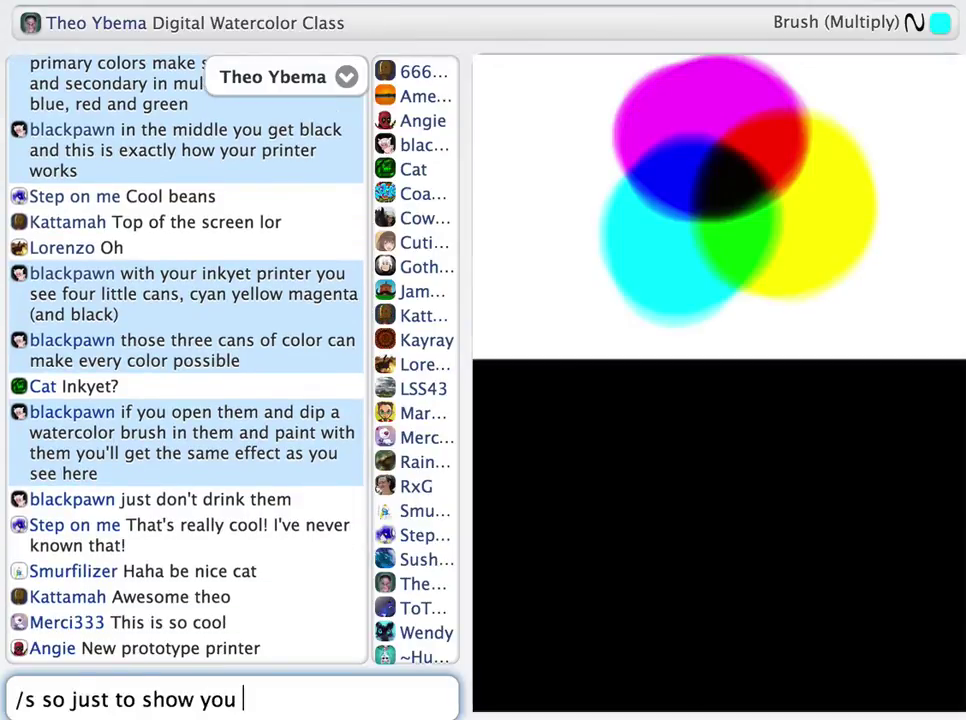
{"action": "type", "text": "the difference i'm also..."}
{"action": "key", "text": "Return"}
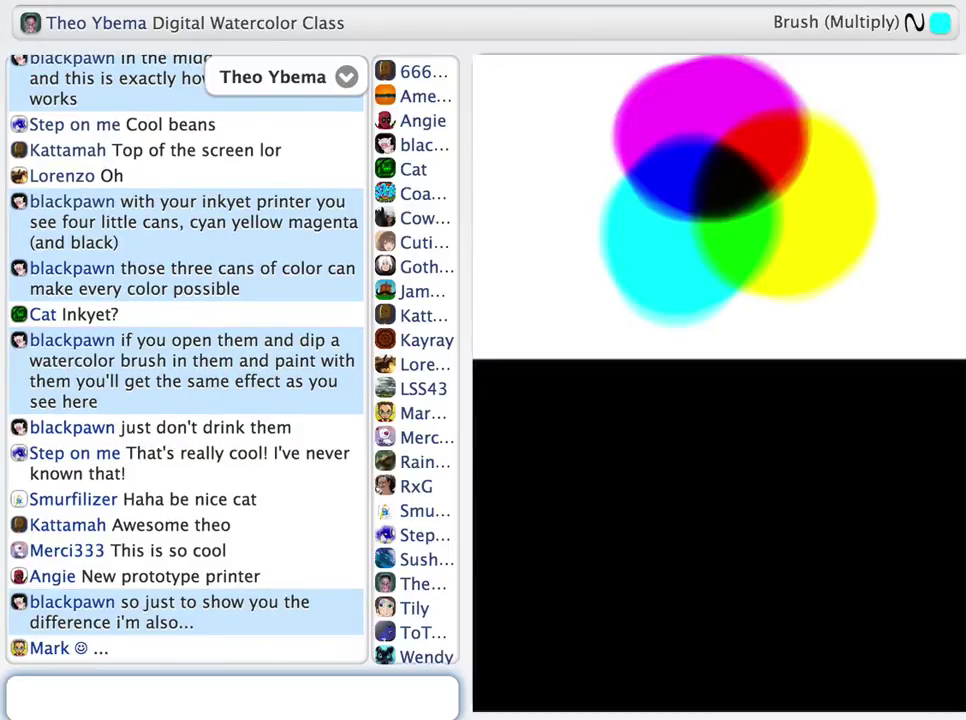
Post "batman" in chat and the /s message "i'm going to show you the same thing when you mix these three colors in normal mode".
{"action": "type", "text": "batman"}
{"action": "key", "text": "Return"}
{"action": "type", "text": "/s sorry audio w"}
{"action": "key", "text": "BackSpace"}
{"action": "key", "text": "BackSpace"}
{"action": "key", "text": "BackSpace"}
{"action": "key", "text": "BackSpace"}
{"action": "key", "text": "BackSpace"}
{"action": "key", "text": "BackSpace"}
{"action": "key", "text": "BackSpace"}
{"action": "key", "text": "BackSpace"}
{"action": "key", "text": "BackSpace"}
{"action": "key", "text": "BackSpace"}
{"action": "key", "text": "BackSpace"}
{"action": "key", "text": "BackSpace"}
{"action": "key", "text": "BackSpace"}
{"action": "type", "text": "i'm going to show you the same thing"}
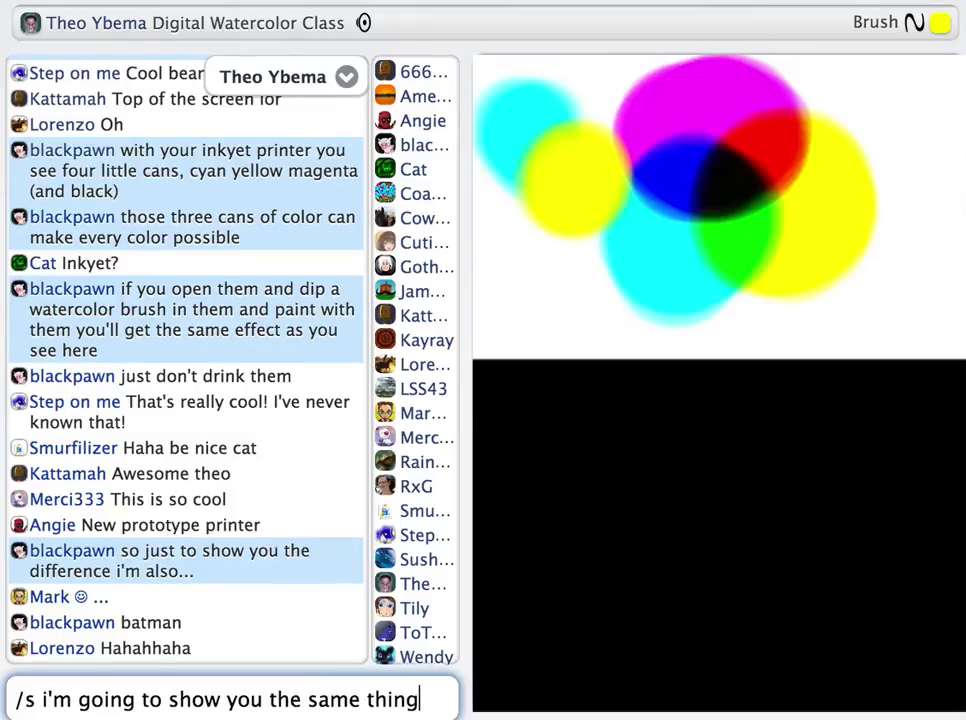
{"action": "type", "text": " when you mix these three colors in normal mode"}
{"action": "key", "text": "Return"}
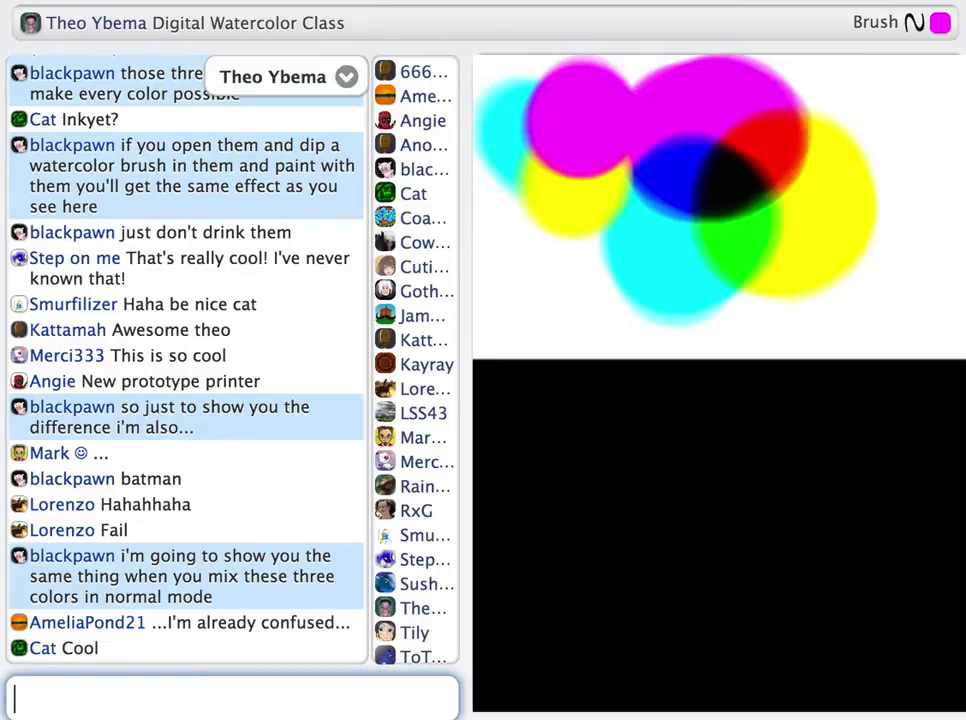
Post "normal mode vs multiply" in chat and the /s message "as you can see in normal the colors don't mix they just cover eachother".
{"action": "type", "text": "normal mode vs multiply"}
{"action": "key", "text": "Return"}
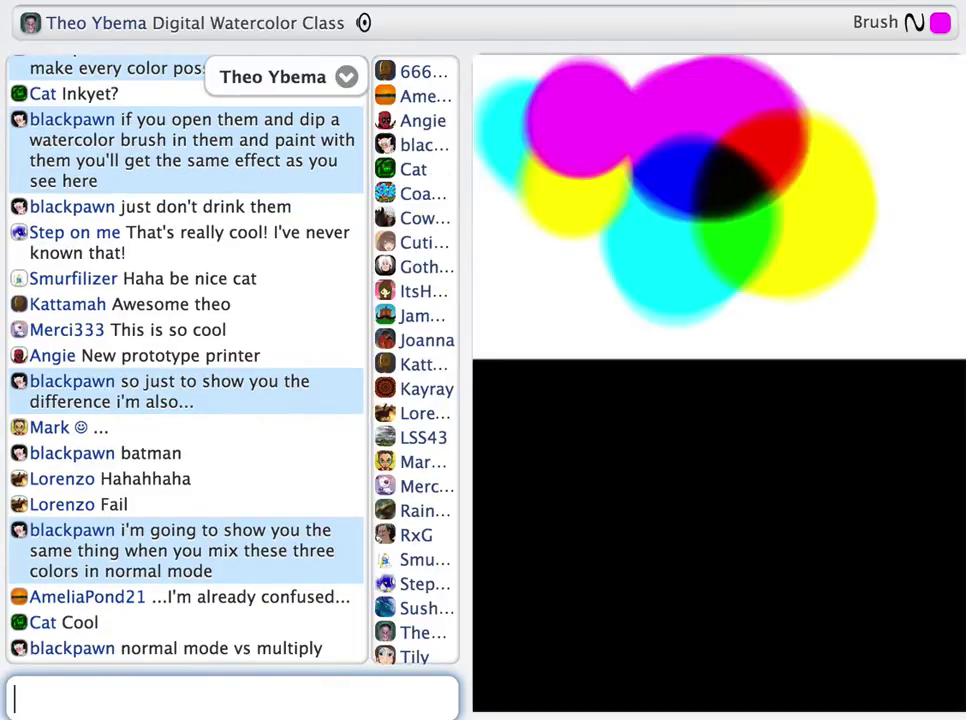
{"action": "type", "text": "s as you can see in normal the colors don't mix"}
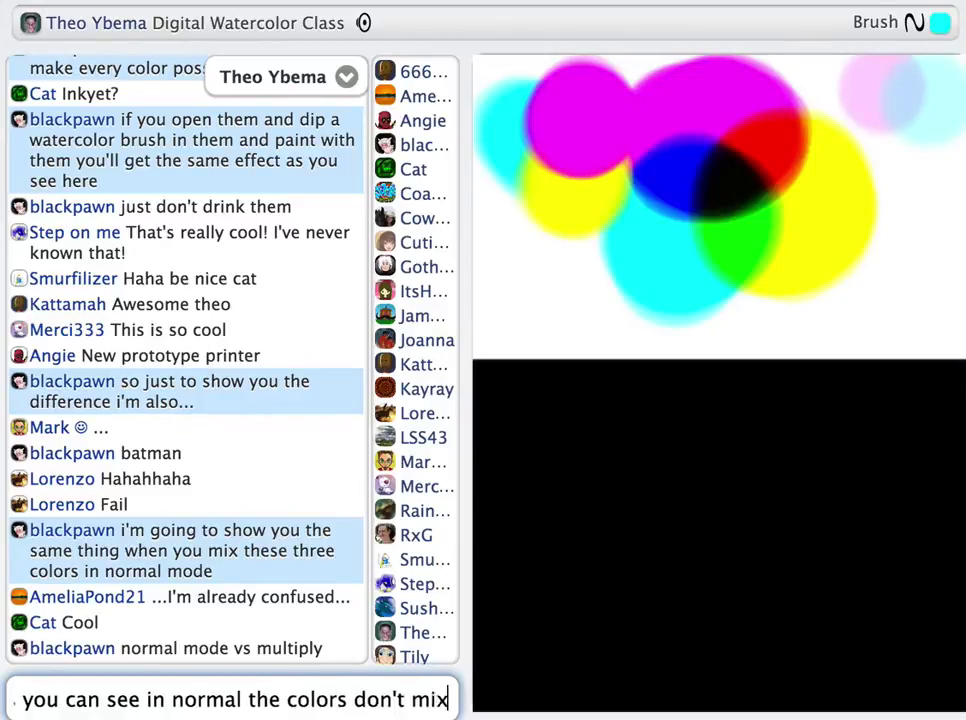
{"action": "type", "text": " they just cover eachother"}
{"action": "key", "text": "Return"}
Post the /s message "and it doesn't matter if you set transparency lower as you can see here".
{"action": "type", "text": "/s and it doesn't matter"}
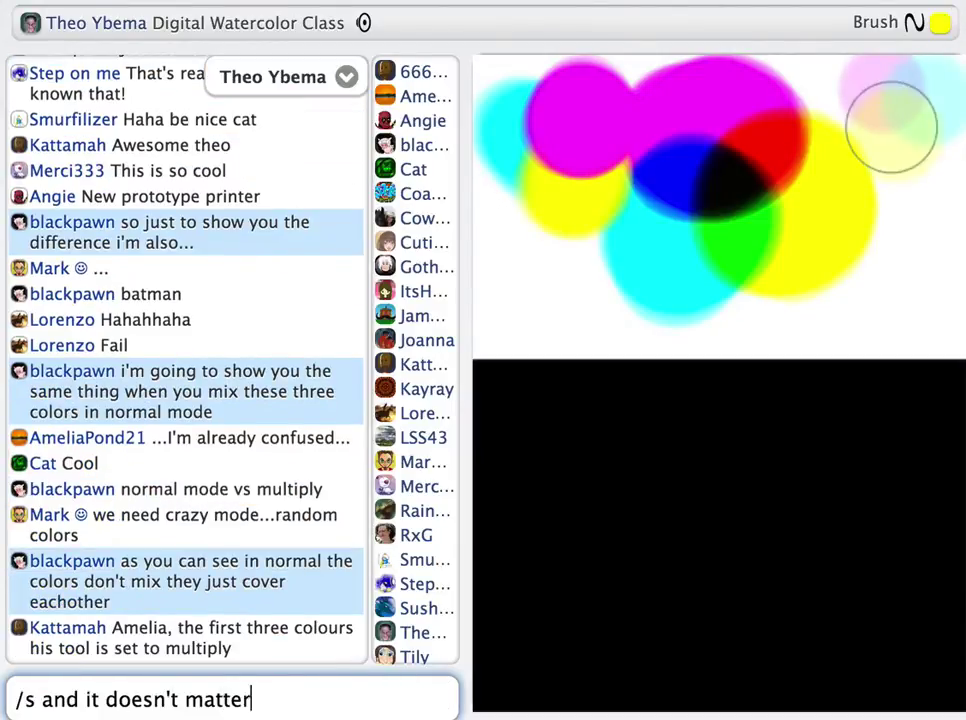
{"action": "type", "text": " if you set transparency lower as you can see here"}
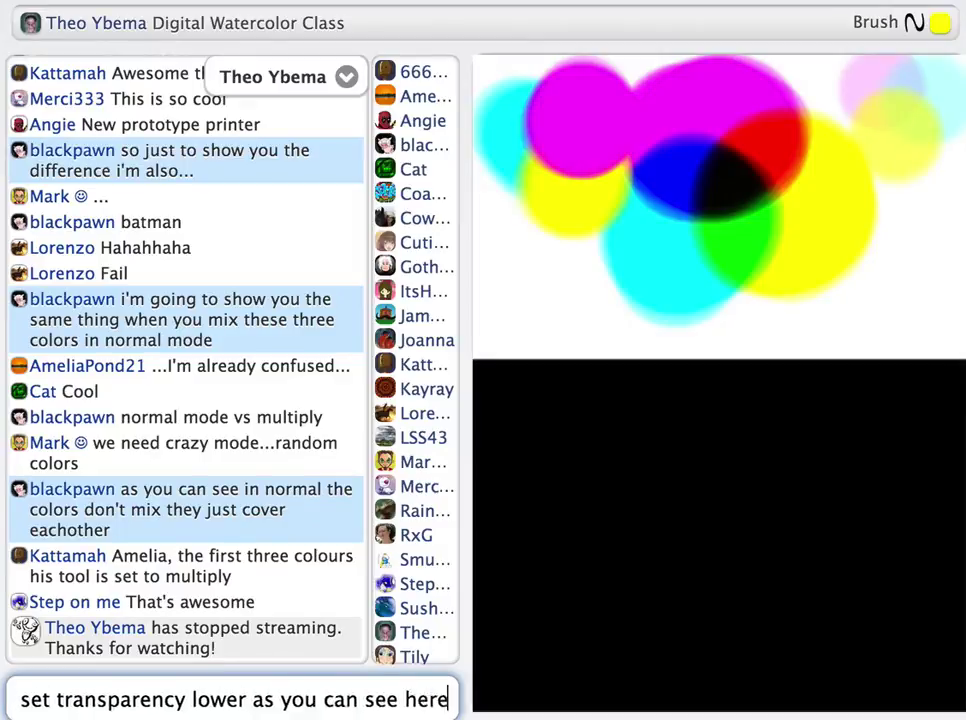
{"action": "key", "text": "Return"}
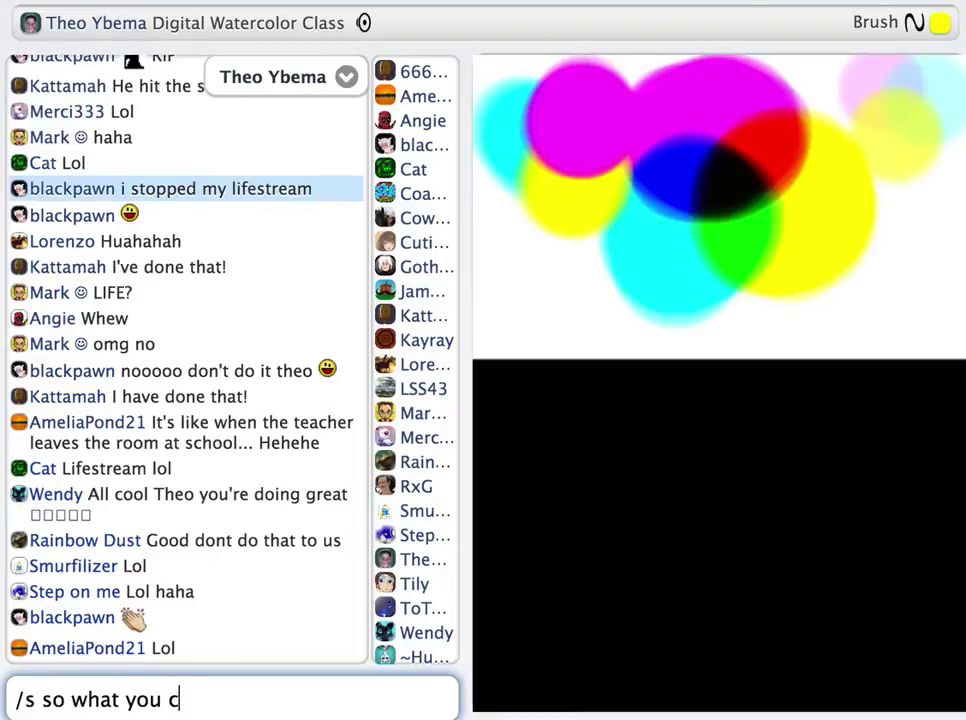
Post the /s message that transparency is really something different, "the colors simply cover eachother more slowly but in the end they cover eachother and never really blend".
{"action": "type", "text": "an see wh"}
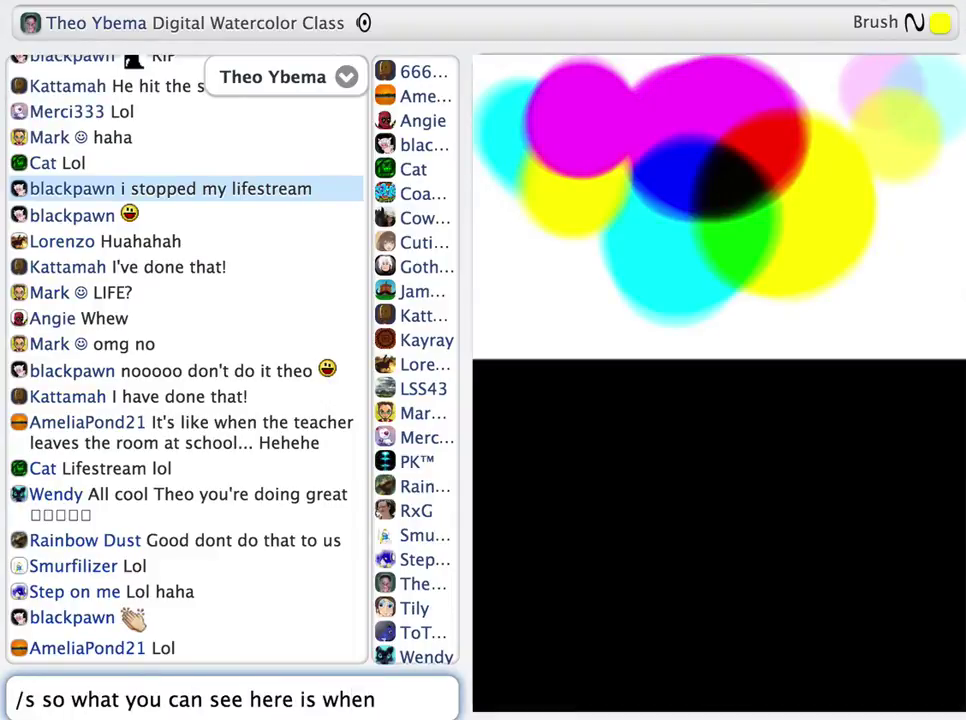
{"action": "type", "text": "ere is when the tran"}
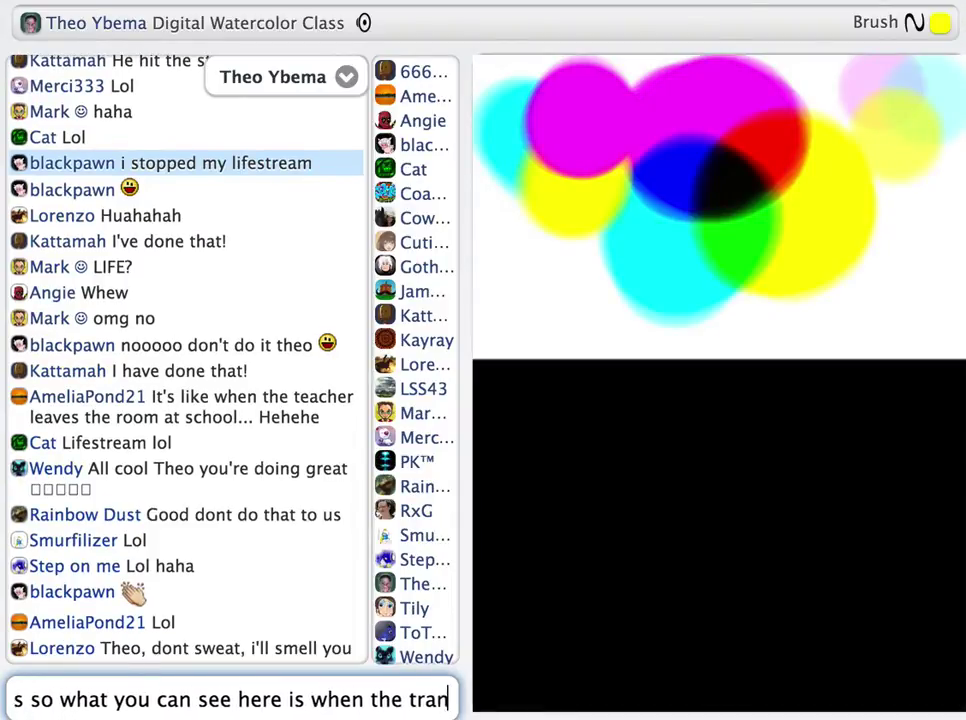
{"action": "type", "text": "sparency is really something differe"}
{"action": "type", "text": "nt, the colors simply cover "}
{"action": "type", "text": "eachother more slowy"}
{"action": "key", "text": "BackSpace"}
{"action": "type", "text": "ly but in the end th"}
{"action": "type", "text": "ey cover eachother and never re"}
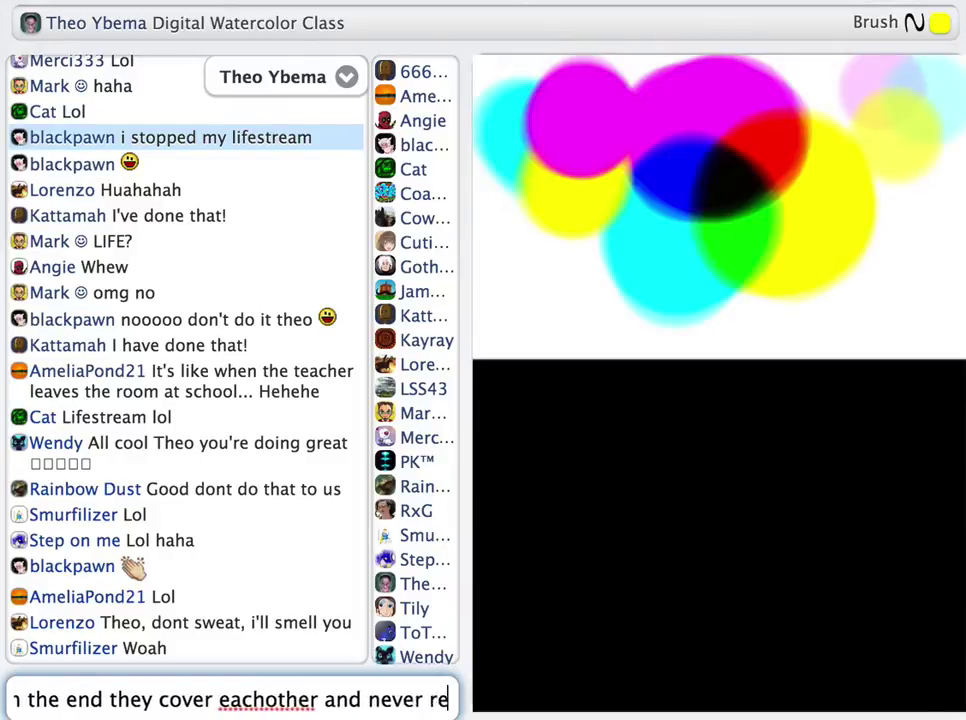
{"action": "type", "text": "ally blend"}
{"action": "key", "text": "Return"}
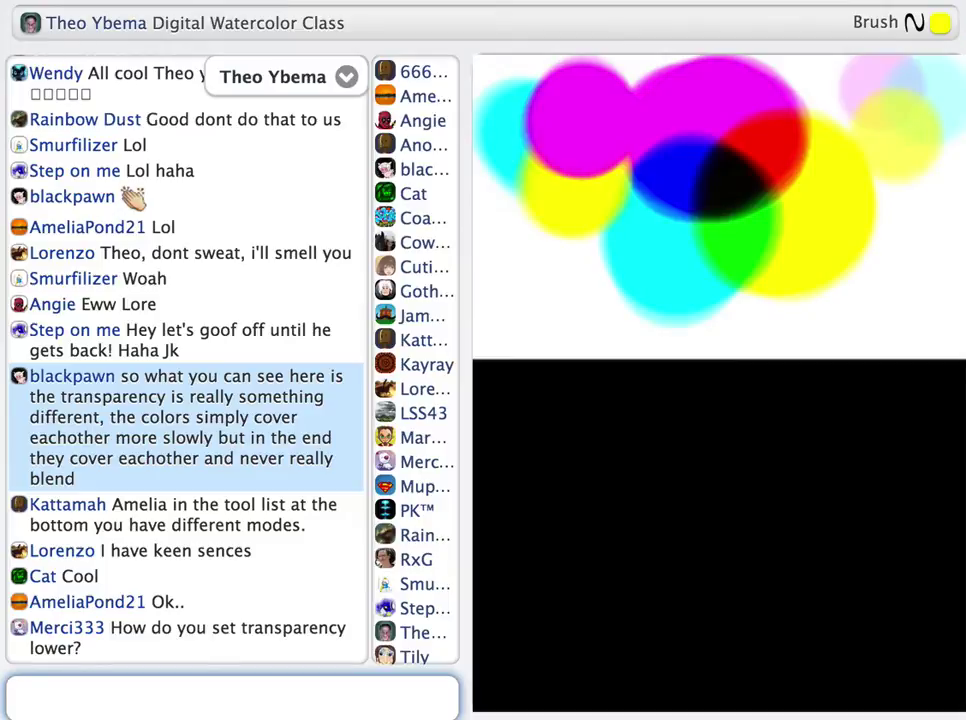
Post the /s message that this works exactly as in watercolors, blend mode multiply gives the watercolor effect, and multiply has quirks "i'll show you later".
{"action": "type", "text": "s/s"}
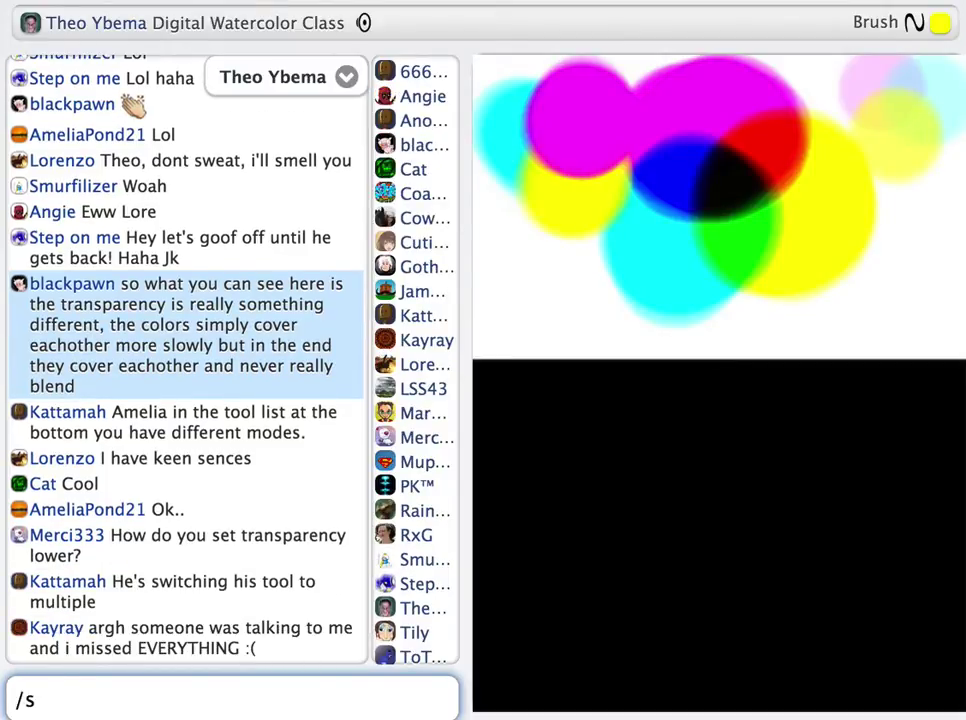
{"action": "type", "text": " so this works exa"}
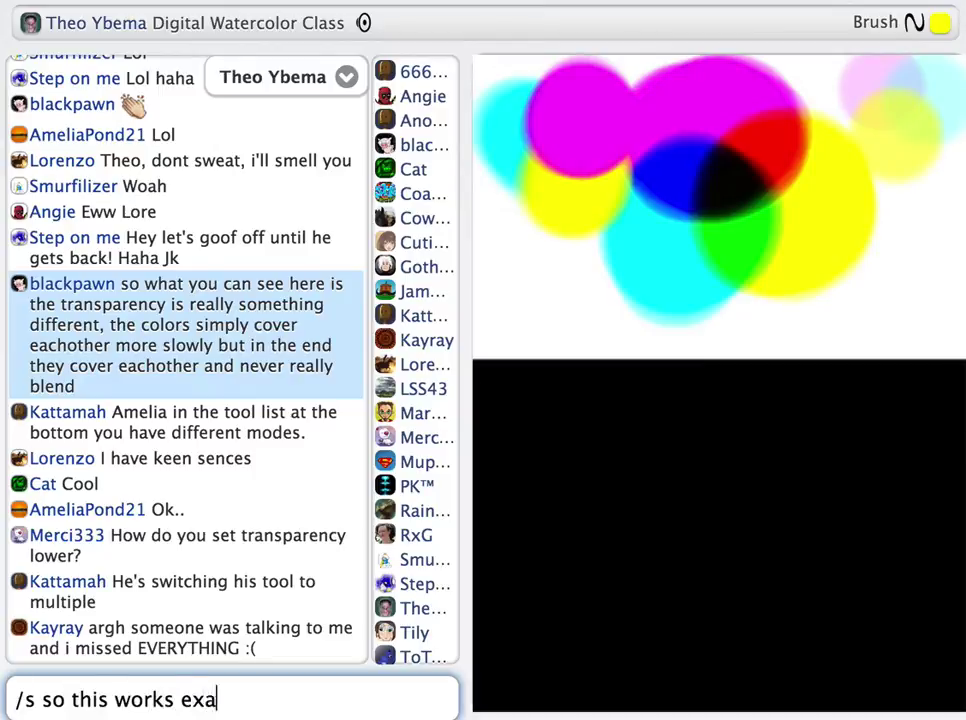
{"action": "type", "text": "ctly the same was "}
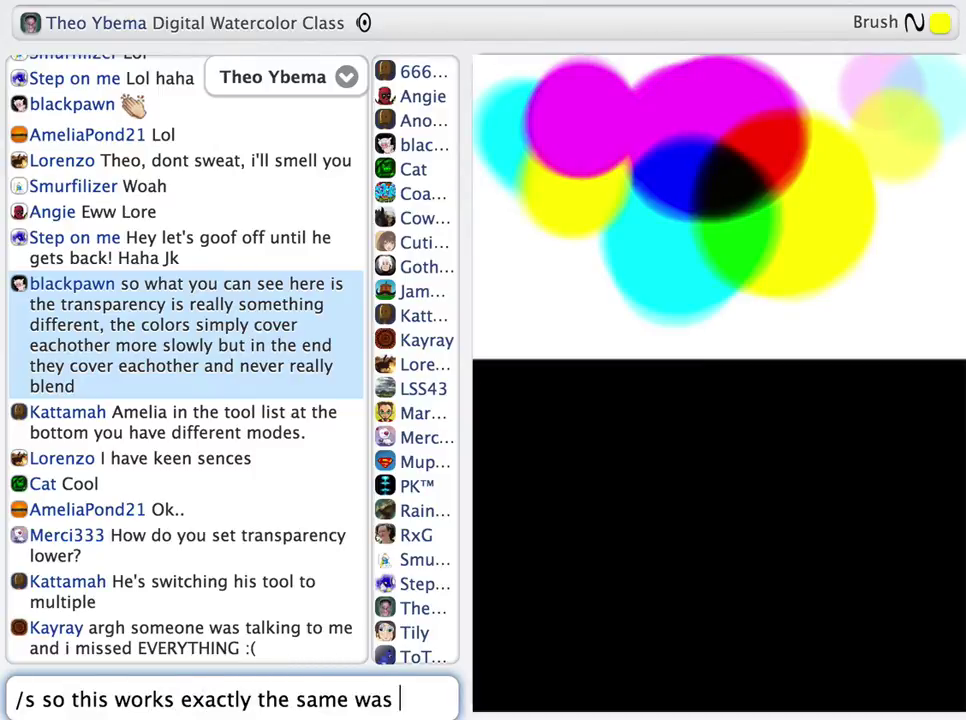
{"action": "type", "text": "as in watercolors."}
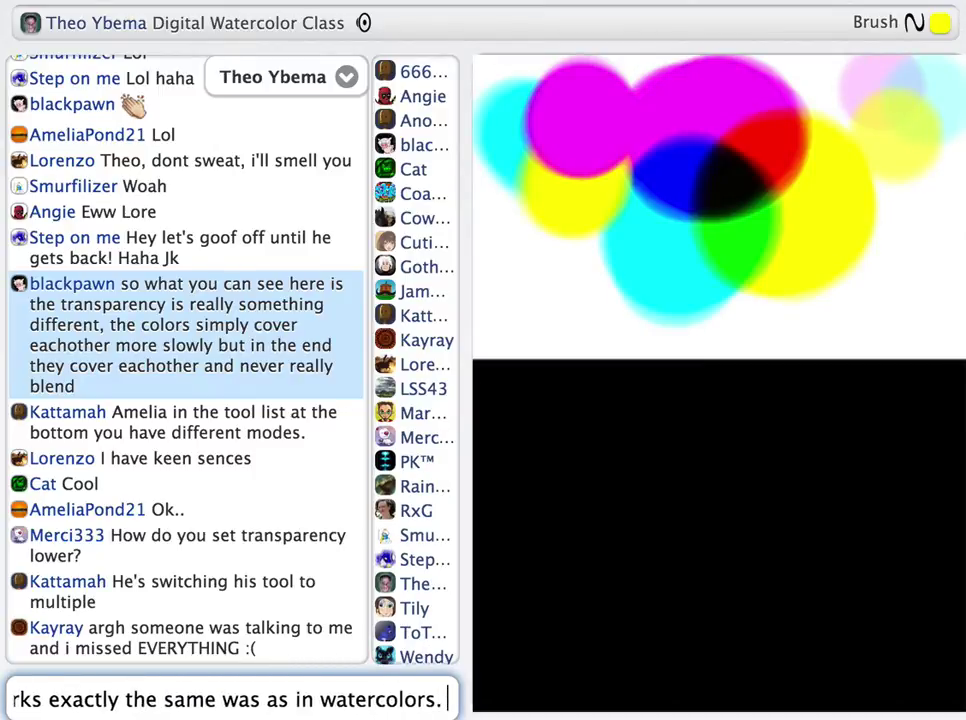
{"action": "type", "text": " when you want to achieve water"}
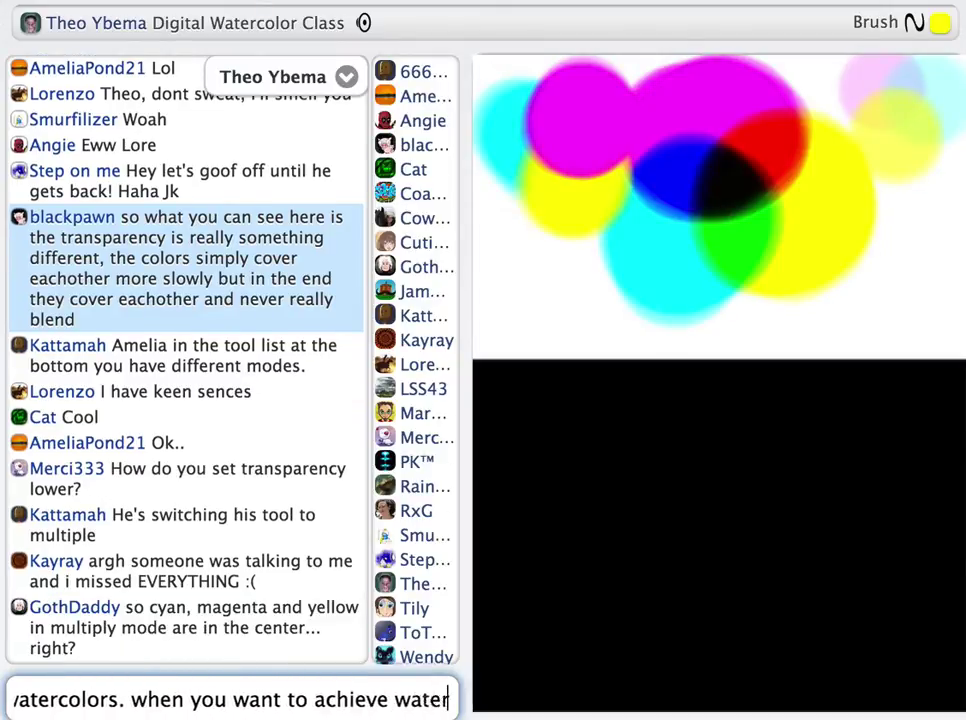
{"action": "type", "text": "color effect set your blend mode to multiply."}
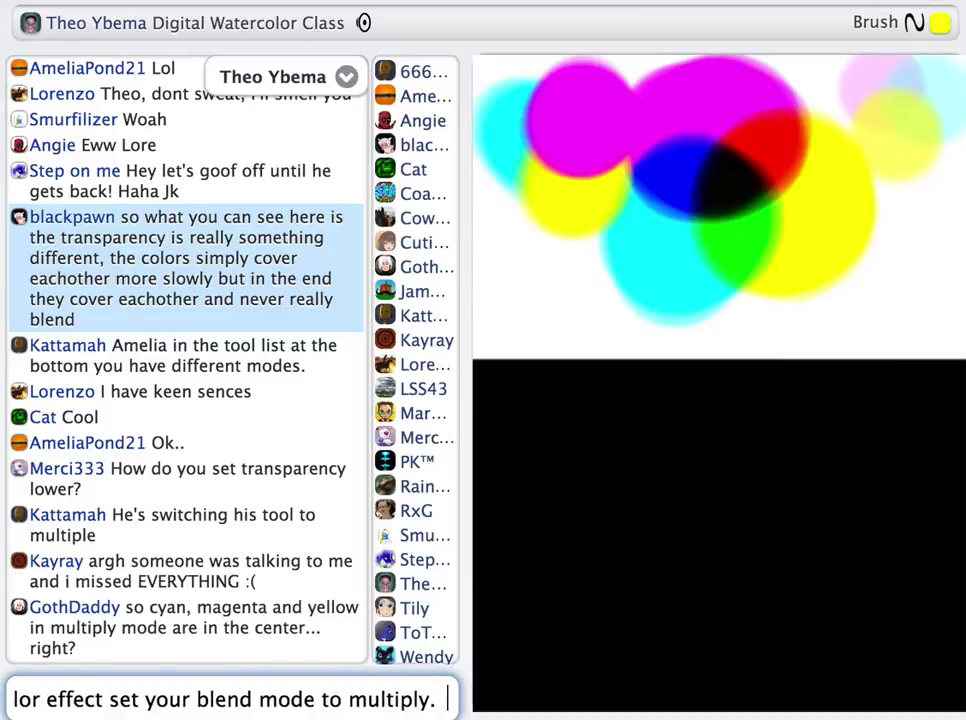
{"action": "type", "text": "ks to multiply i"}
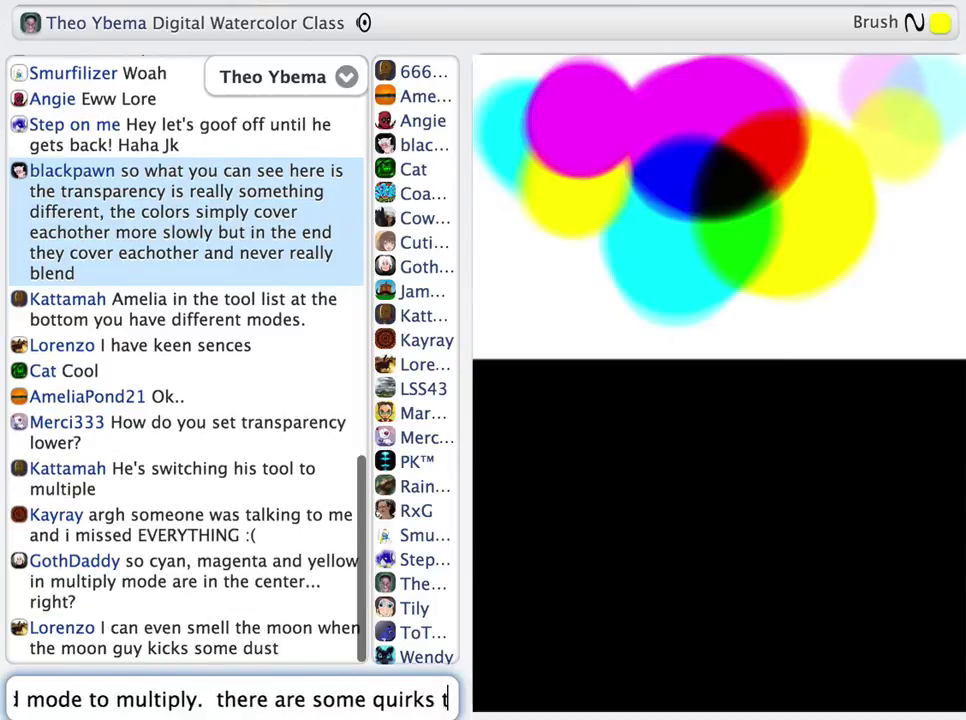
{"action": "type", "text": "how you later"}
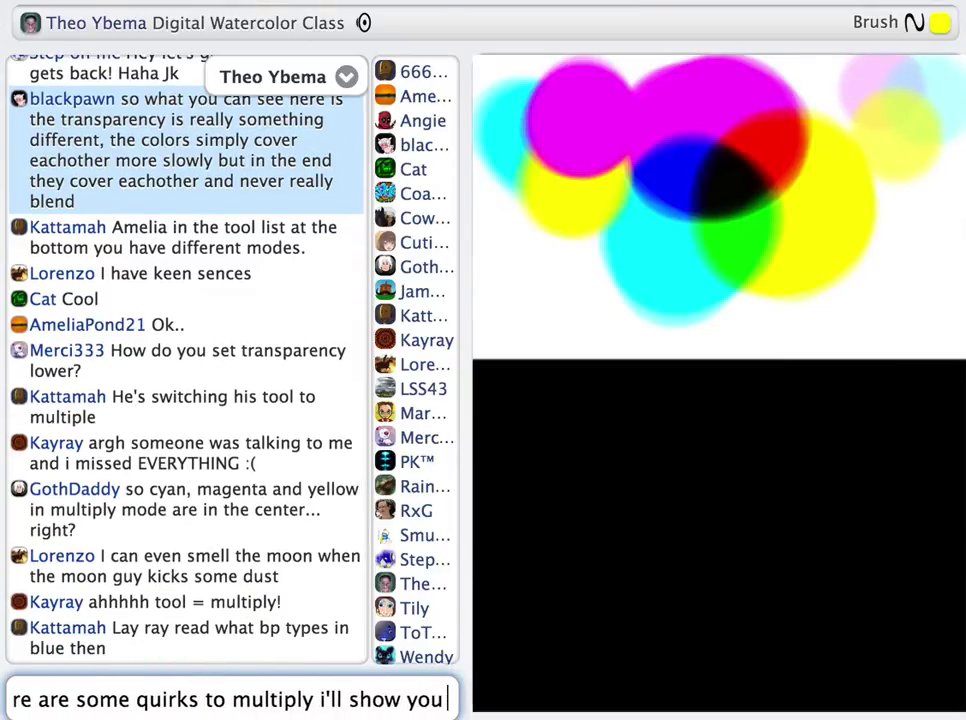
{"action": "key", "text": "Return"}
Post the /s message "some colors respond a little different to multiply than others. let me also demonstrate though how screen works".
{"action": "type", "text": "/s some co"}
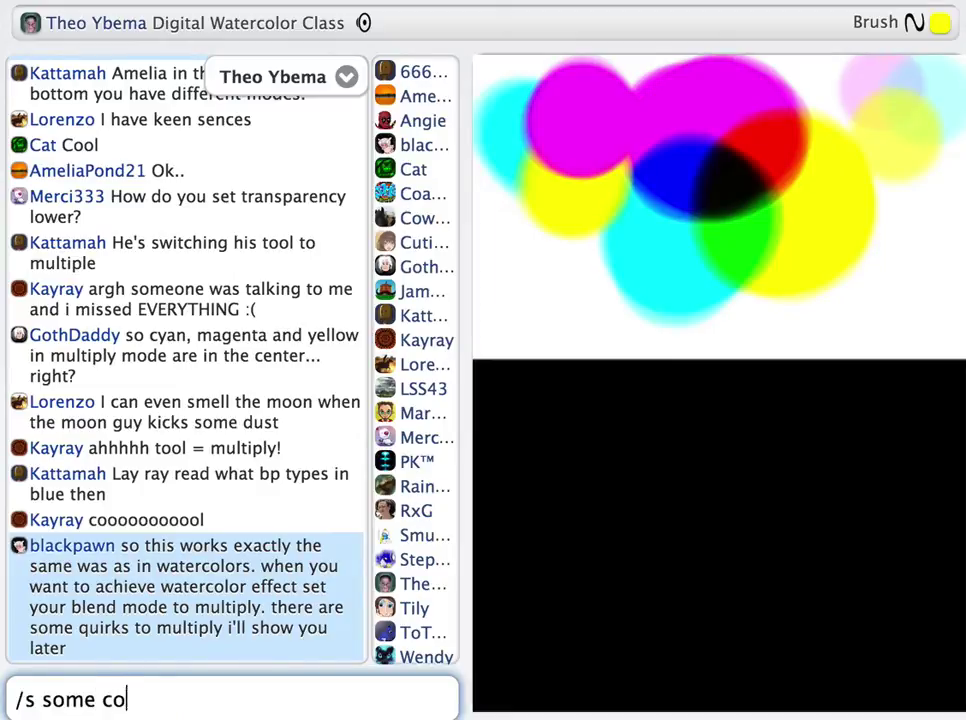
{"action": "type", "text": "lors respond a little different to mul"}
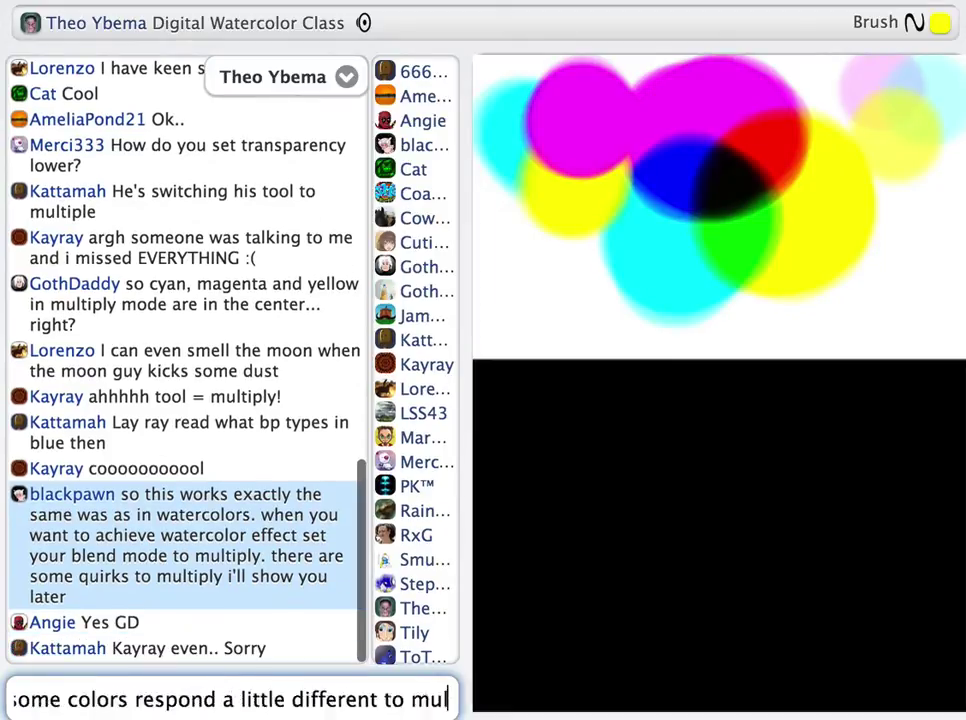
{"action": "type", "text": "tiply than others.  i'll"}
{"action": "key", "text": "BackSpace"}
{"action": "key", "text": "BackSpace"}
{"action": "key", "text": "BackSpace"}
{"action": "key", "text": "BackSpace"}
{"action": "type", "text": "let me also "}
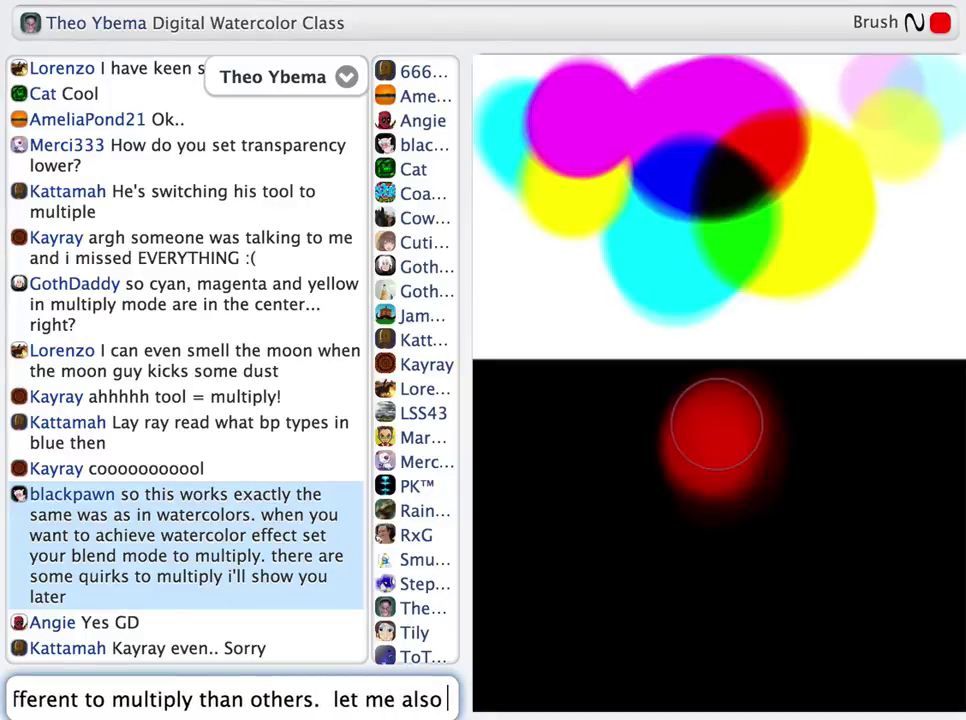
{"action": "type", "text": "demonstrate though how screen works"}
{"action": "key", "text": "Return"}
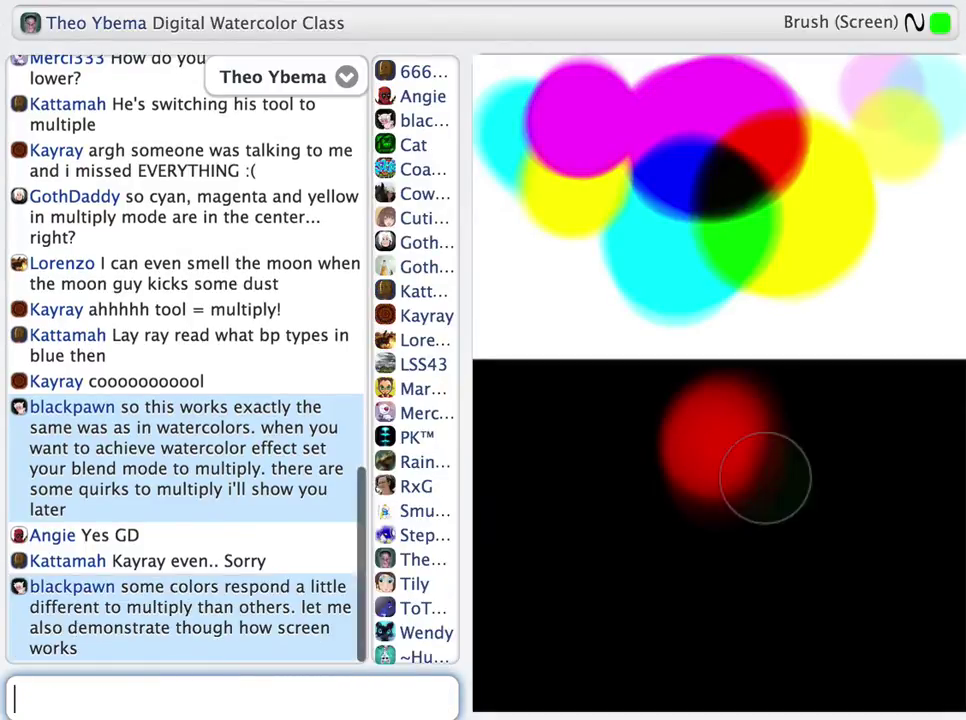
Post the /s message "so in screen the effect is exactly the opposite the primaries are red green and blue and there's no traditional media analogy to that".
{"action": "mouse_move", "coordinate": [765, 500]}
{"action": "left_mouse_down"}
{"action": "mouse_move", "coordinate": [750, 470]}
{"action": "mouse_move", "coordinate": [780, 453]}
{"action": "mouse_move", "coordinate": [744, 464]}
{"action": "mouse_move", "coordinate": [765, 495]}
{"action": "left_mouse_up"}
{"action": "type", "text": "/s so in scree"}
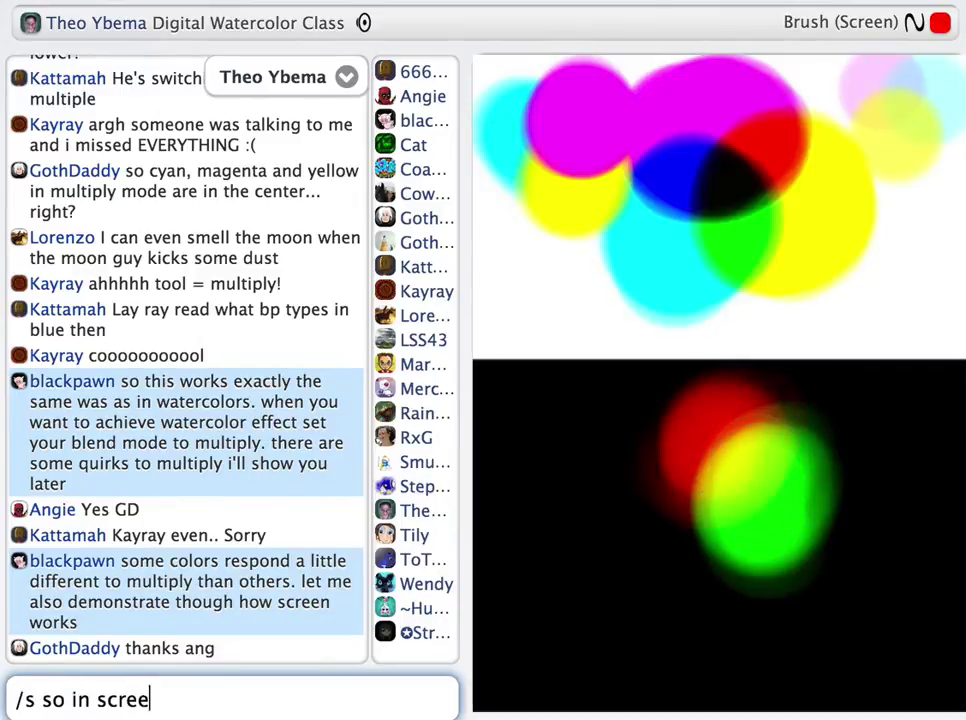
{"action": "type", "text": "n the effect is exac"}
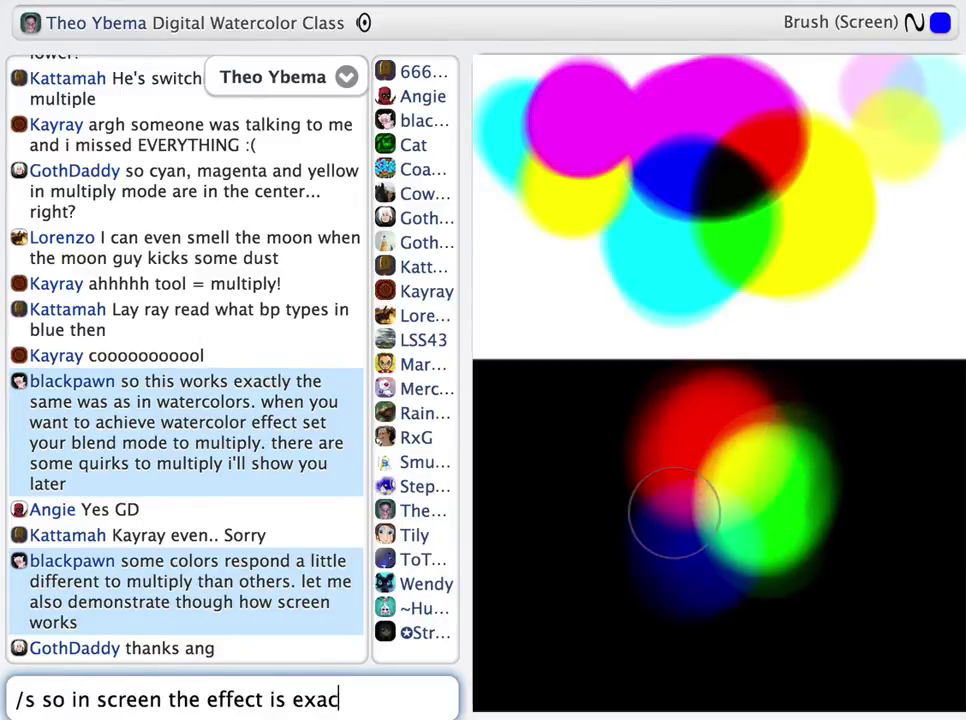
{"action": "type", "text": "tly the opposite the prim"}
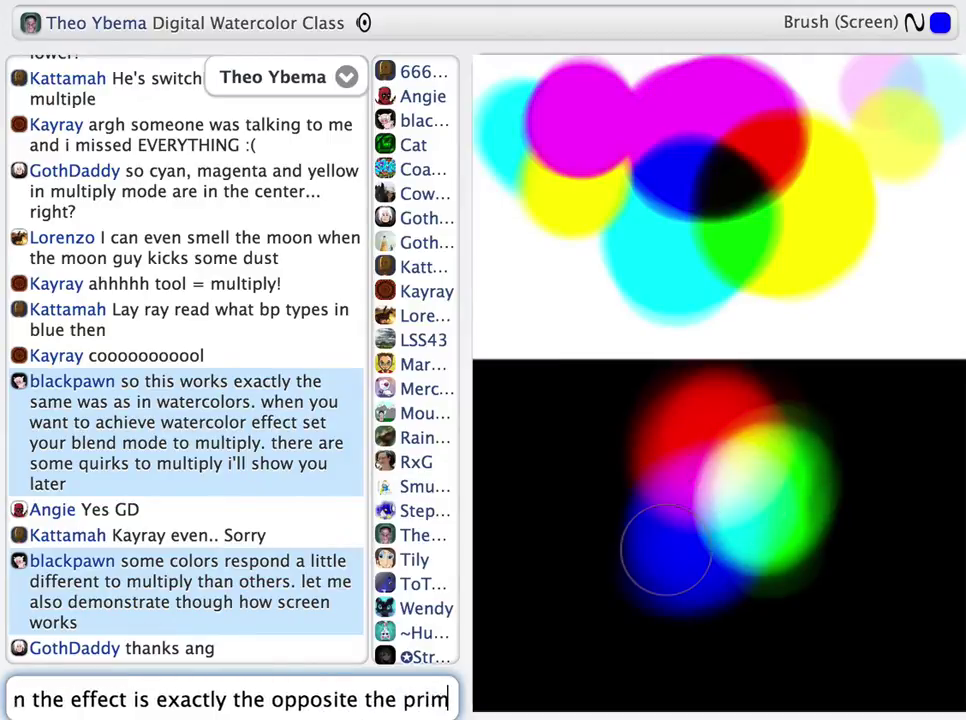
{"action": "type", "text": "aries are red green and blue and there's no traditional media "}
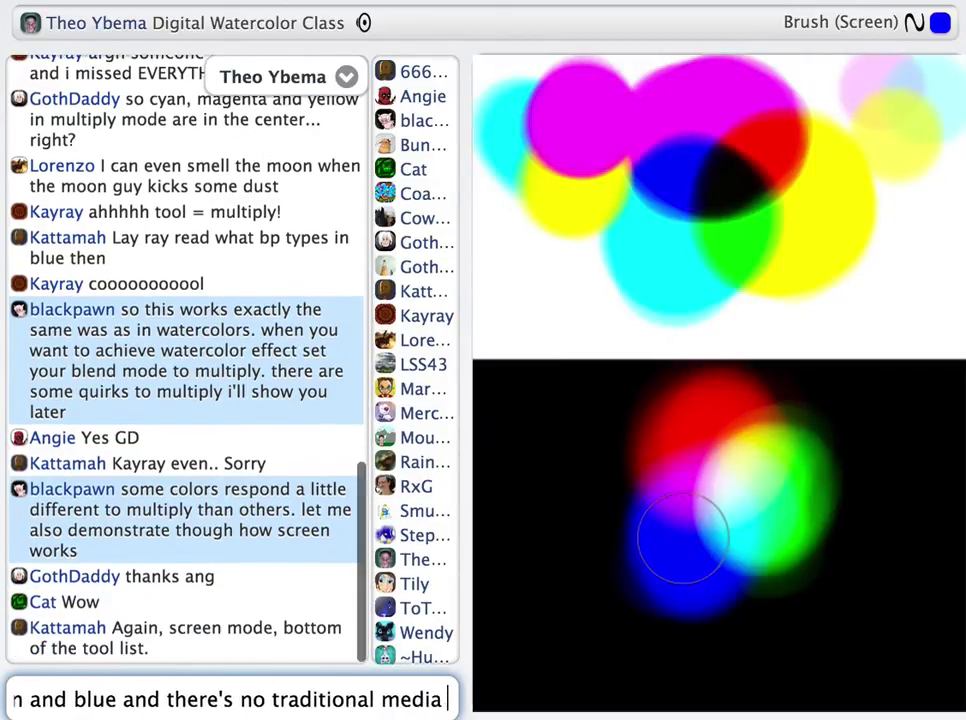
{"action": "type", "text": "analogy to that"}
{"action": "key", "text": "Return"}
Post the /s message on red, green, blue from computer screens as an additive color system building from black to white with secondary colors magenta, cyan and yellow.
{"action": "type", "text": "/"}
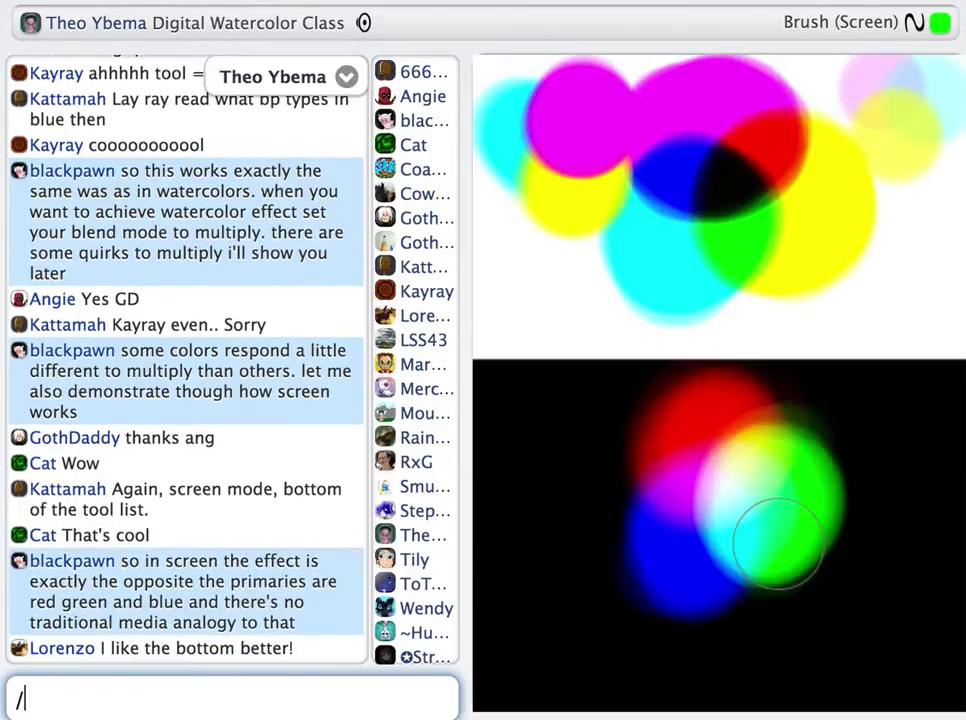
{"action": "type", "text": "s we've been introduced to r"}
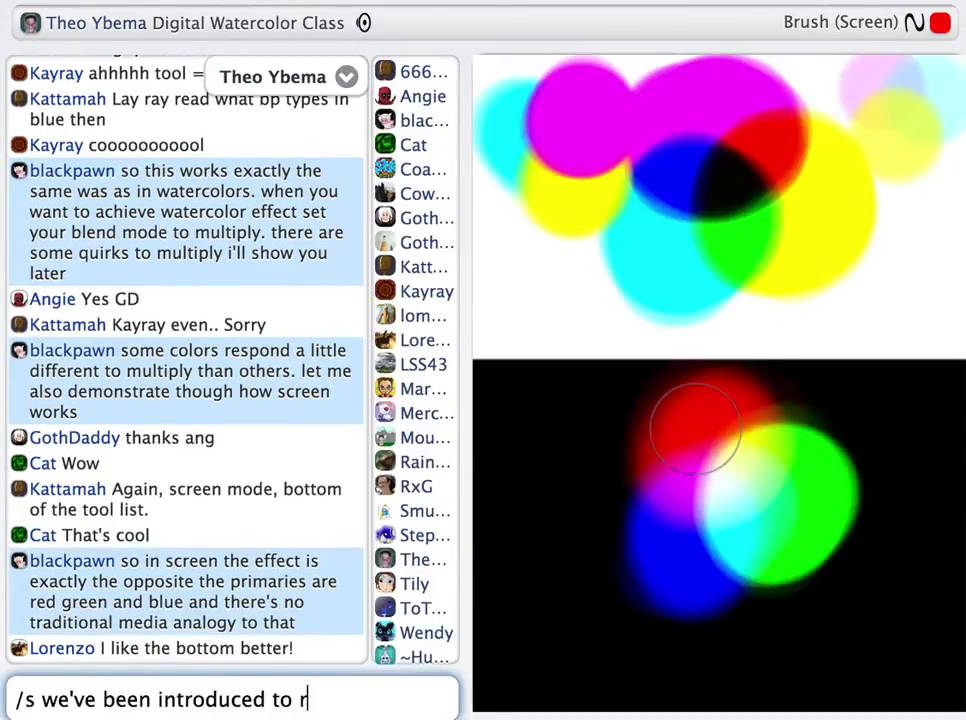
{"action": "type", "text": "ed, green, blue from computer sc"}
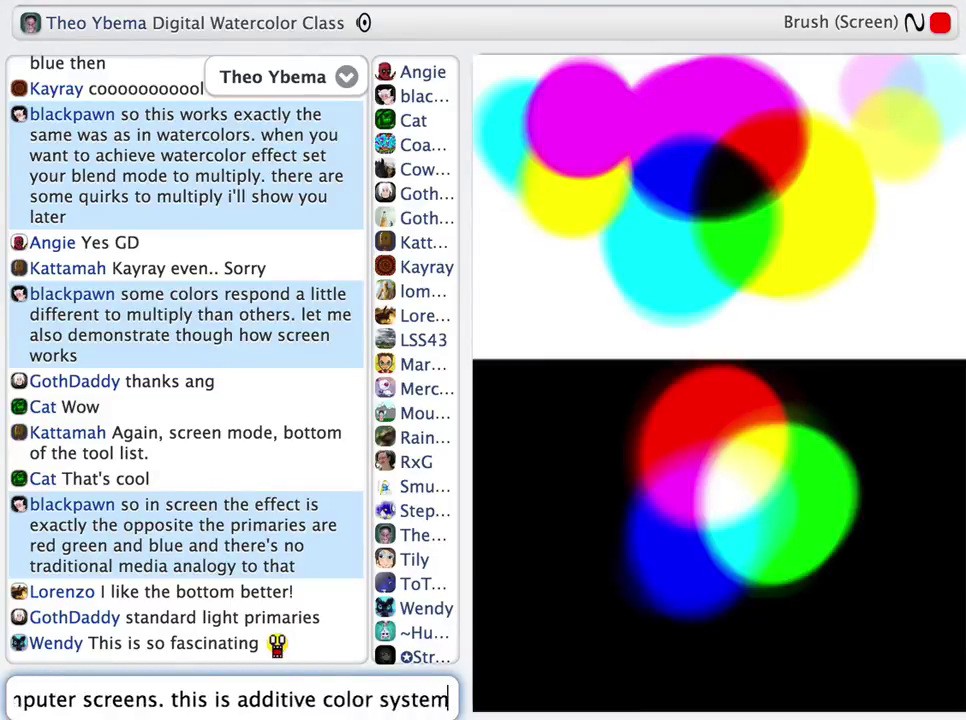
{"action": "type", "text": " where they are added and build up from "}
{"action": "type", "text": "black resulting in white.  giving second"}
{"action": "type", "text": "ary colors magenta cyan and yel"}
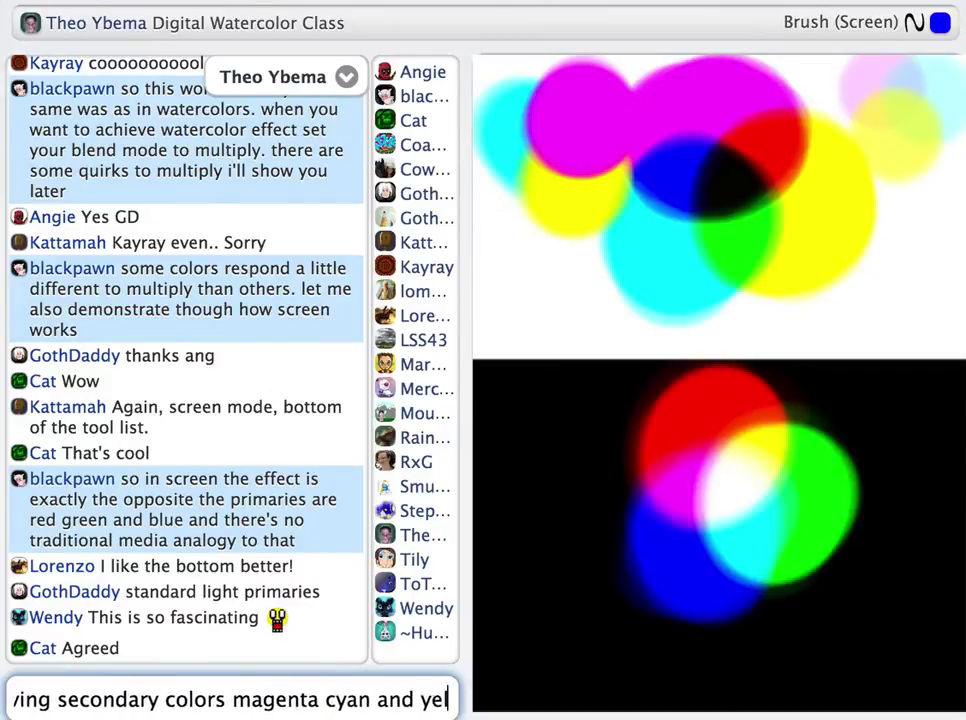
{"action": "type", "text": "low"}
{"action": "key", "text": "Return"}
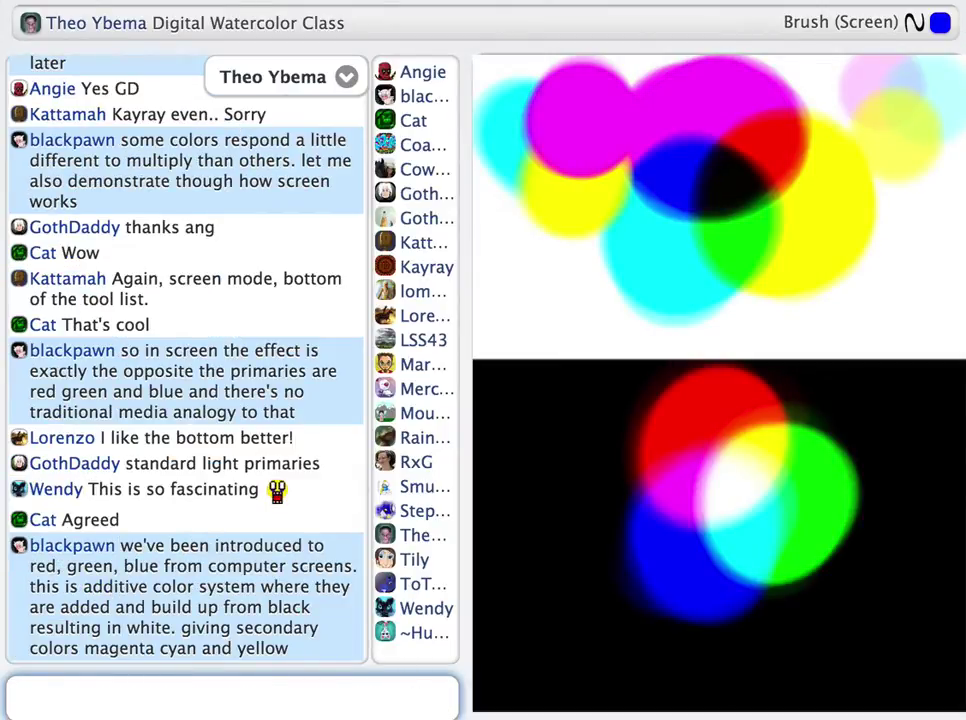
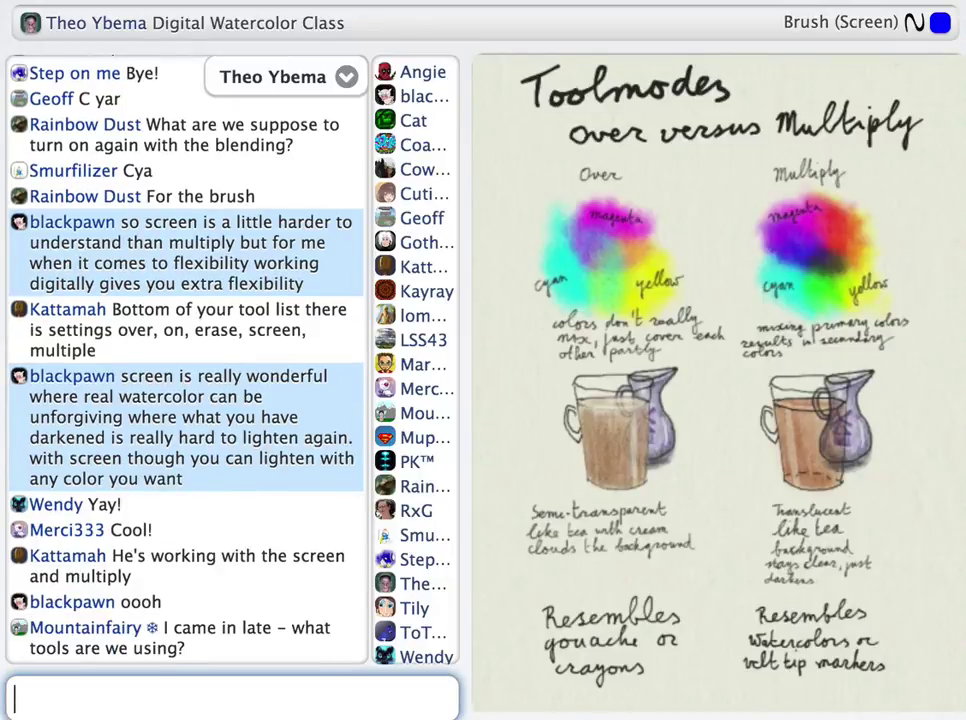
Answer the attendee's question about which tools are used with the joke chat message "socket wrench and chainsaw".
{"action": "type", "text": "cket wrench and chainsaw"}
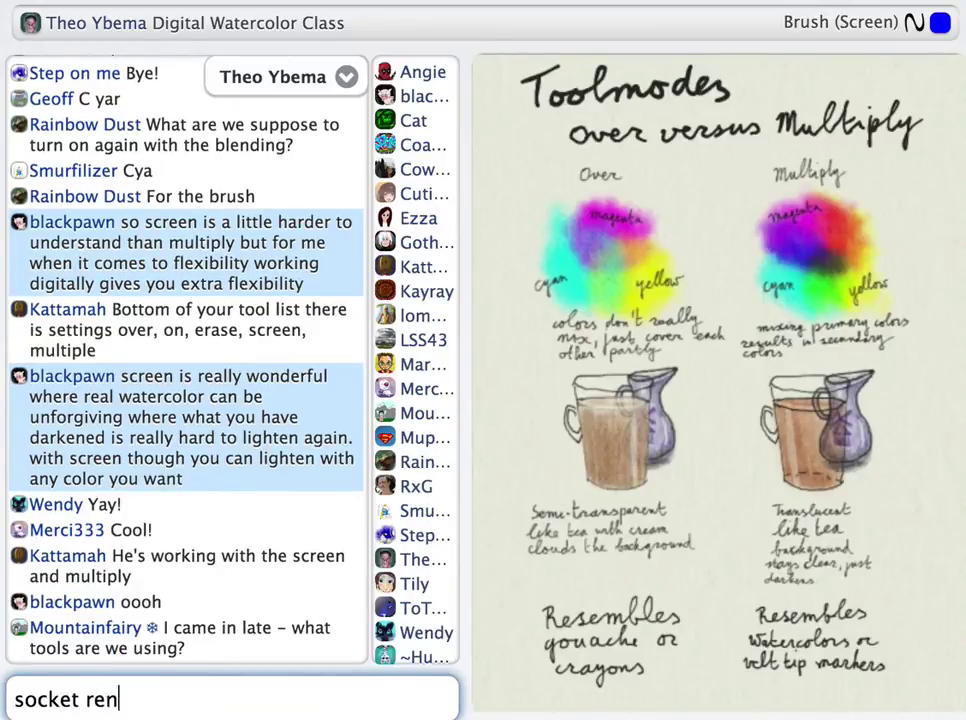
{"action": "key", "text": "Return"}
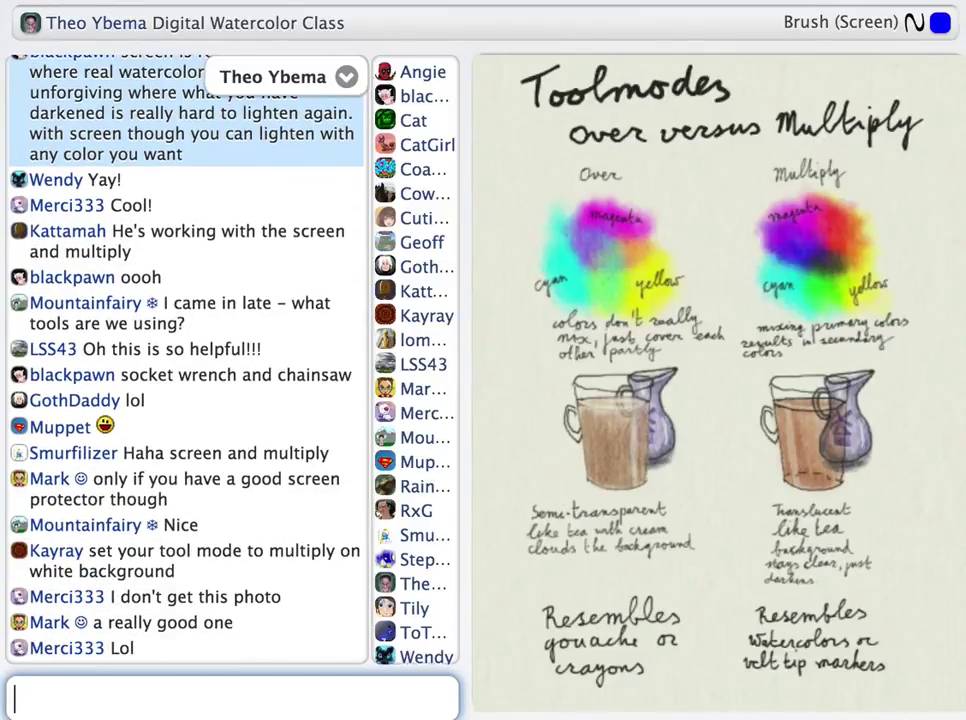
Post the joke chat messages "not sure i want to drink whats in that pitcher" and "too watery for coffee...".
{"action": "type", "text": "not sure i want to drink whats in that pitcher"}
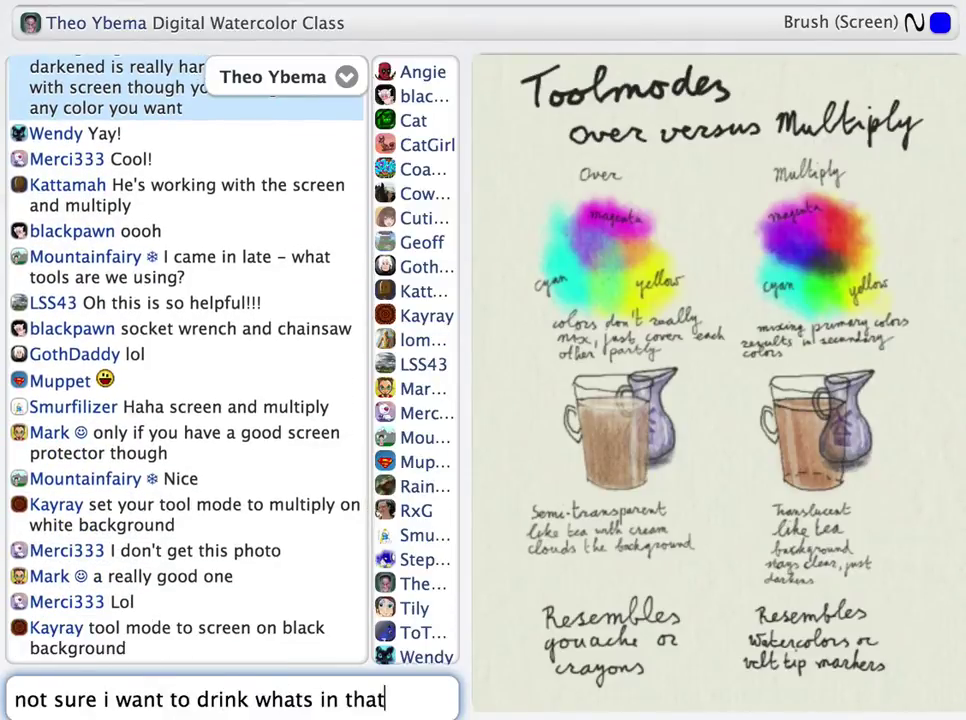
{"action": "key", "text": "Return"}
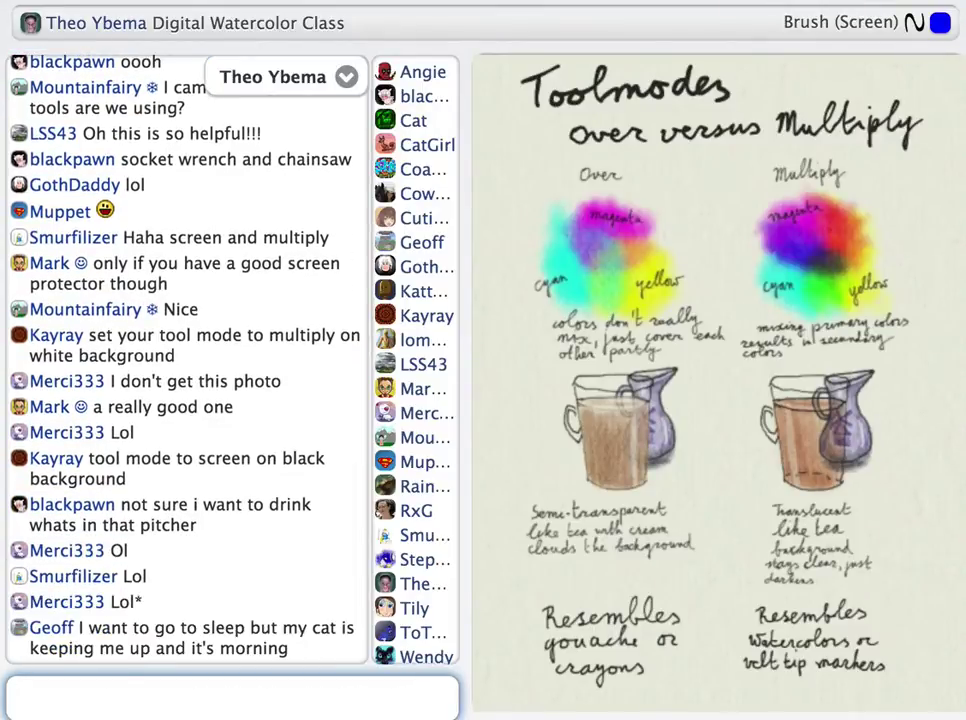
{"action": "type", "text": "too watery "}
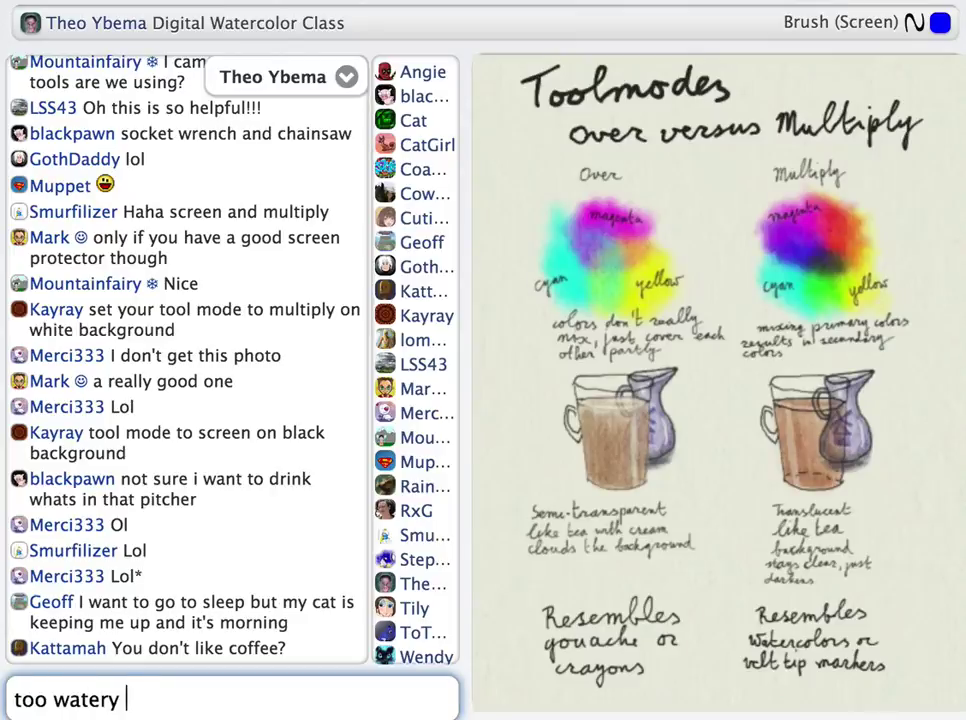
{"action": "type", "text": "for coffee..."}
{"action": "key", "text": "Return"}
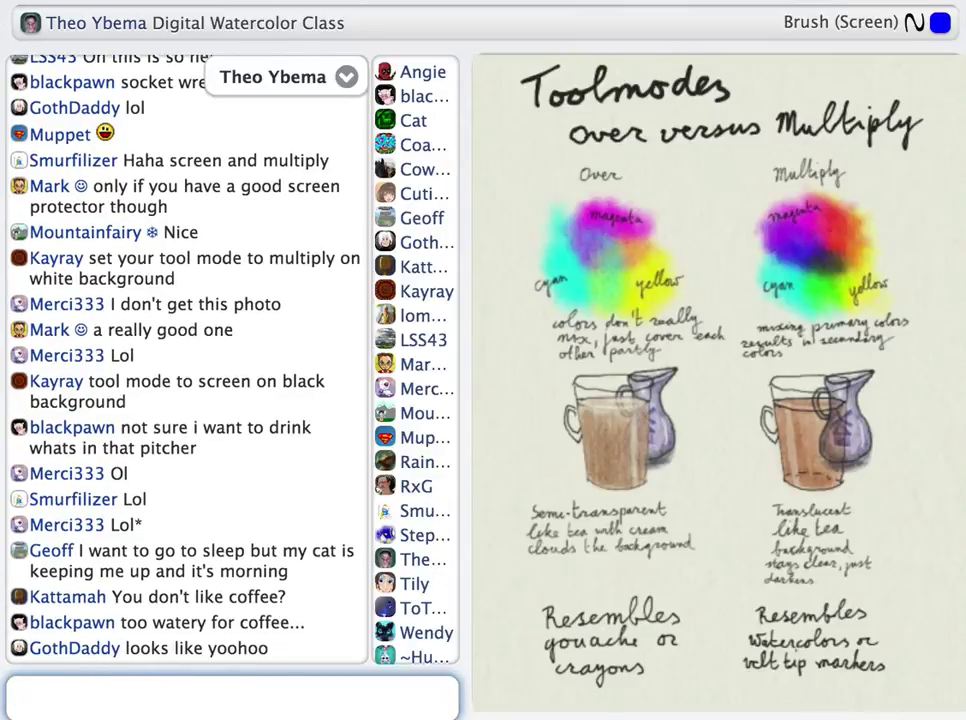
Post the chat messages "ah could be tea" and "or muddy water".
{"action": "type", "text": "ah could be tea"}
{"action": "key", "text": "Return"}
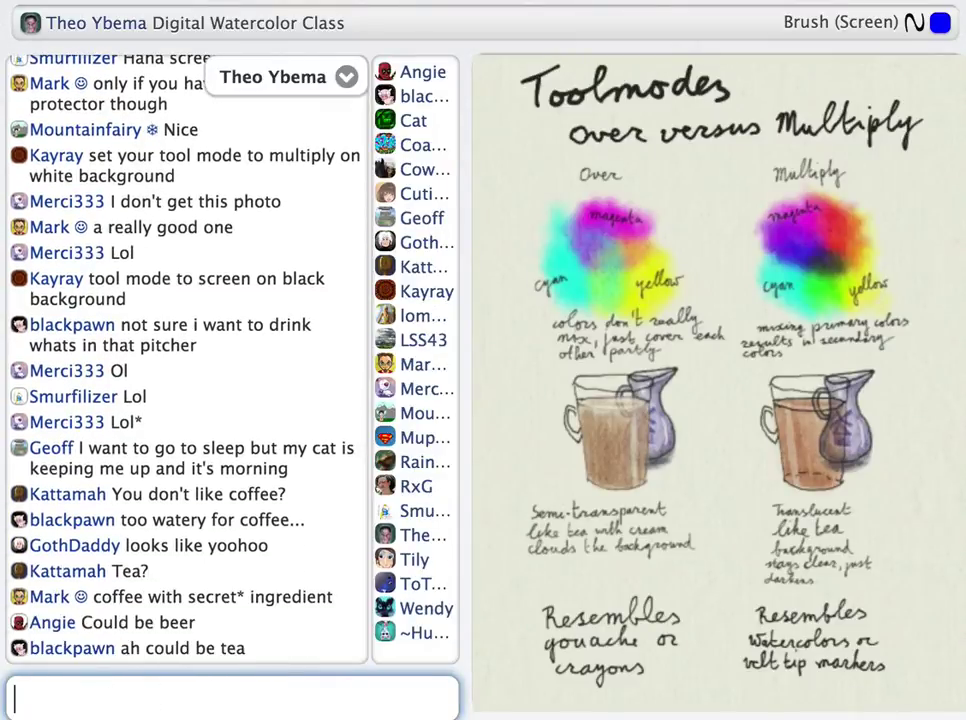
{"action": "type", "text": "or mu"}
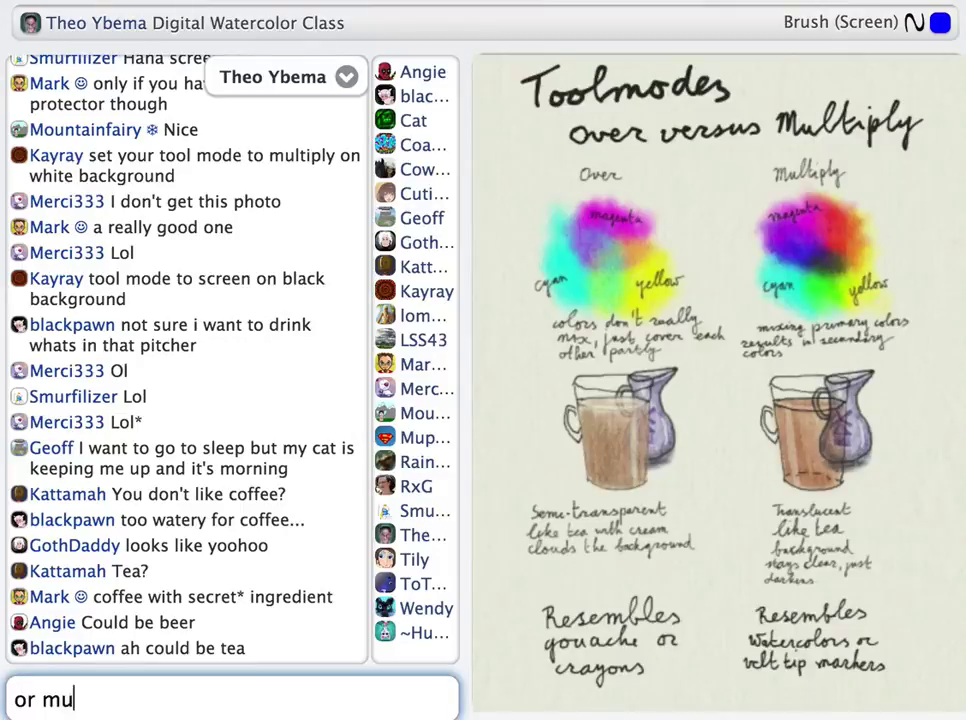
{"action": "type", "text": "ddy water"}
{"action": "key", "text": "Return"}
Post the /s message "so to sum it up a little, multiply mixes colors instead of covering eachother".
{"action": "type", "text": "/s so to sum it up a little,"}
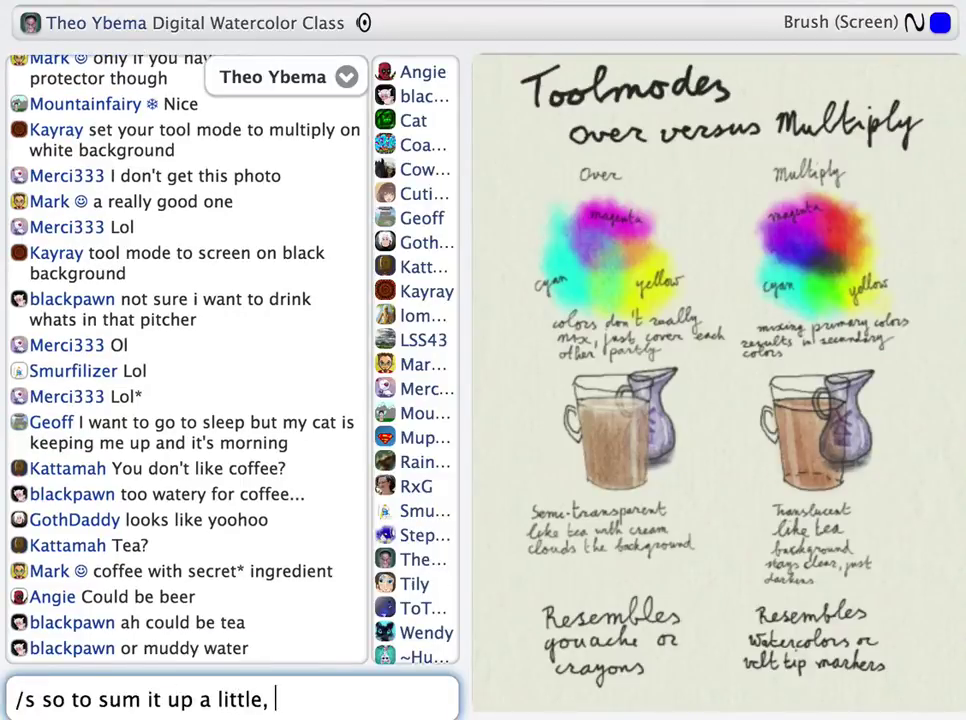
{"action": "type", "text": " multiply mixes colors instead of covering eachother making th"}
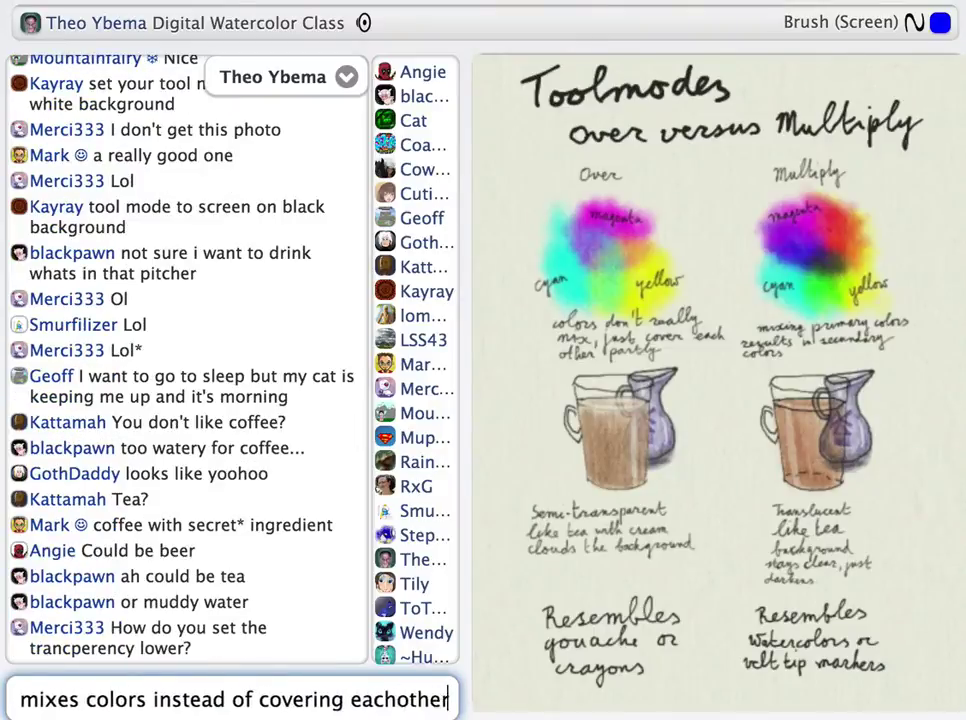
{"action": "key", "text": "BackSpace"}
{"action": "key", "text": "BackSpace"}
{"action": "key", "text": "BackSpace"}
{"action": "key", "text": "BackSpace"}
{"action": "key", "text": "BackSpace"}
{"action": "key", "text": "BackSpace"}
{"action": "key", "text": "BackSpace"}
{"action": "key", "text": "BackSpace"}
{"action": "key", "text": "BackSpace"}
{"action": "key", "text": "BackSpace"}
{"action": "key", "text": "Return"}
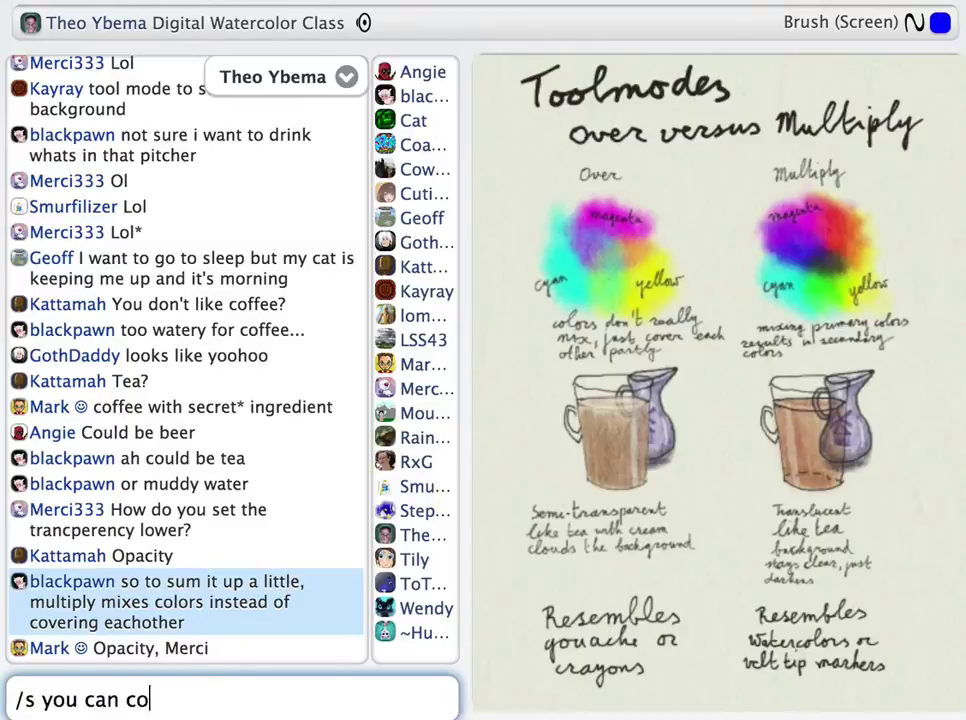
Post the /s message comparing Over mode to a cup of tea mixed with cream and Multiply mode to see-through tea without cream.
{"action": "type", "text": "f tea mixed with cream"}
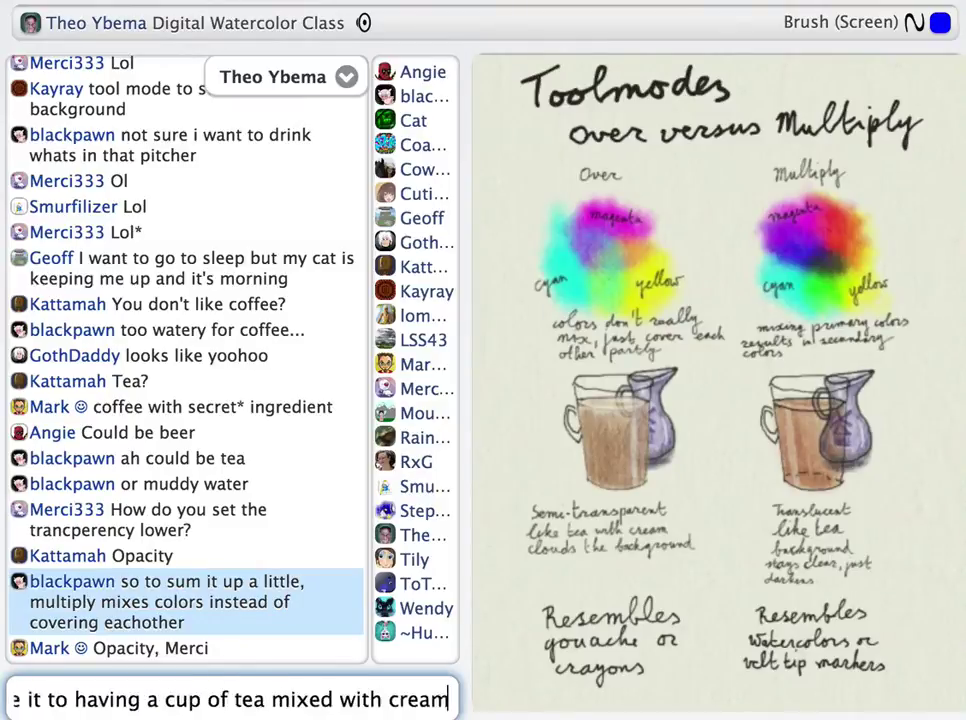
{"action": "type", "text": " you cannot see clearly through it (Over "}
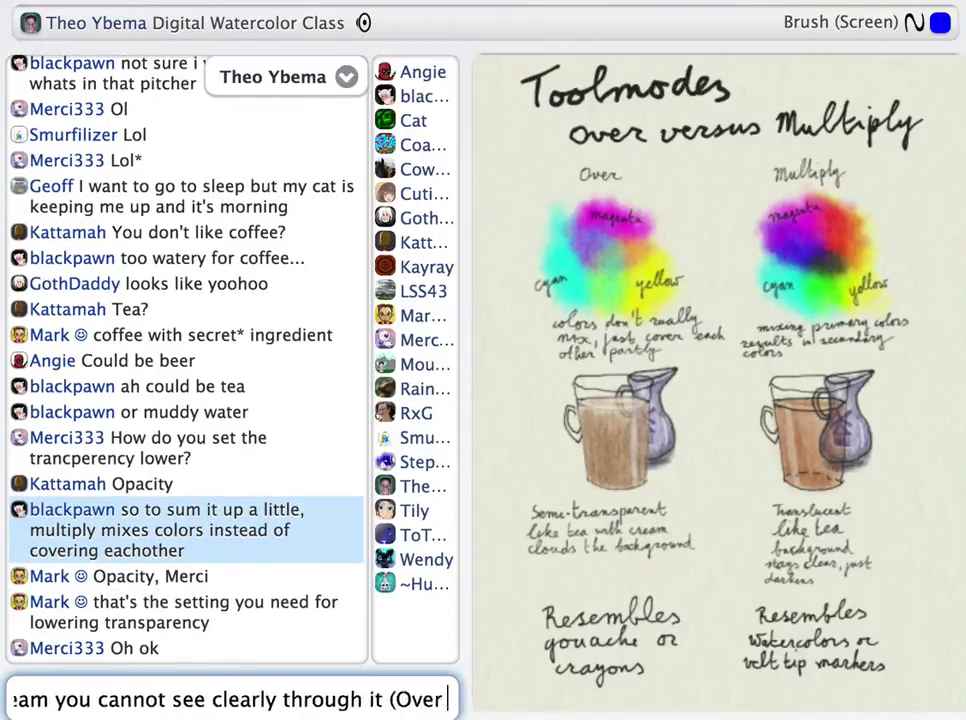
{"action": "type", "text": "mode) cup of tea without"}
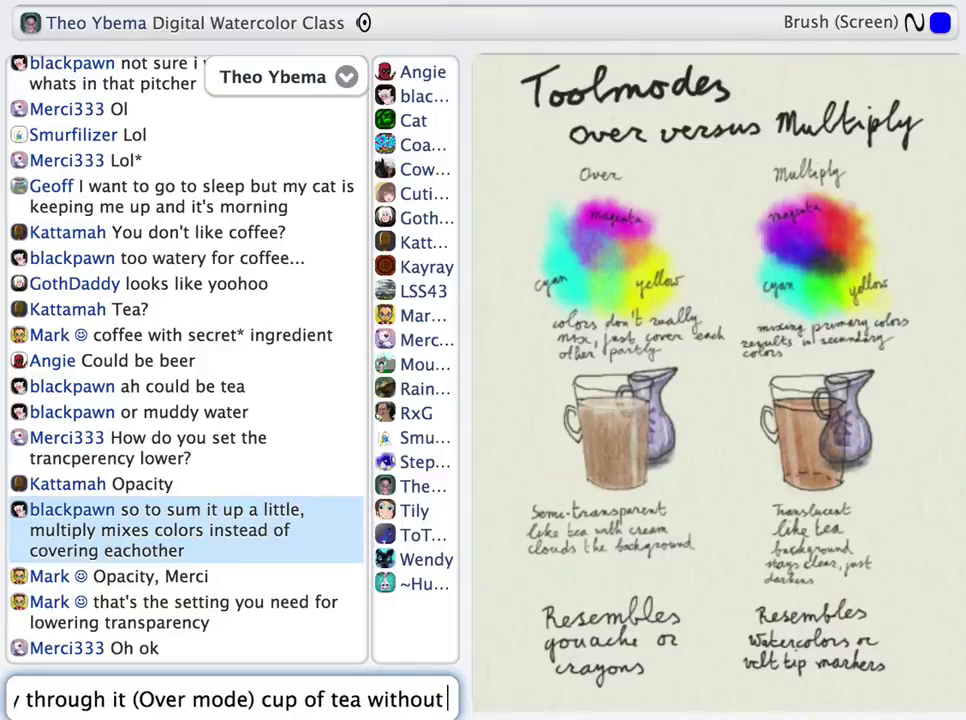
{"action": "type", "text": " cream you can see through it like Multiply m"}
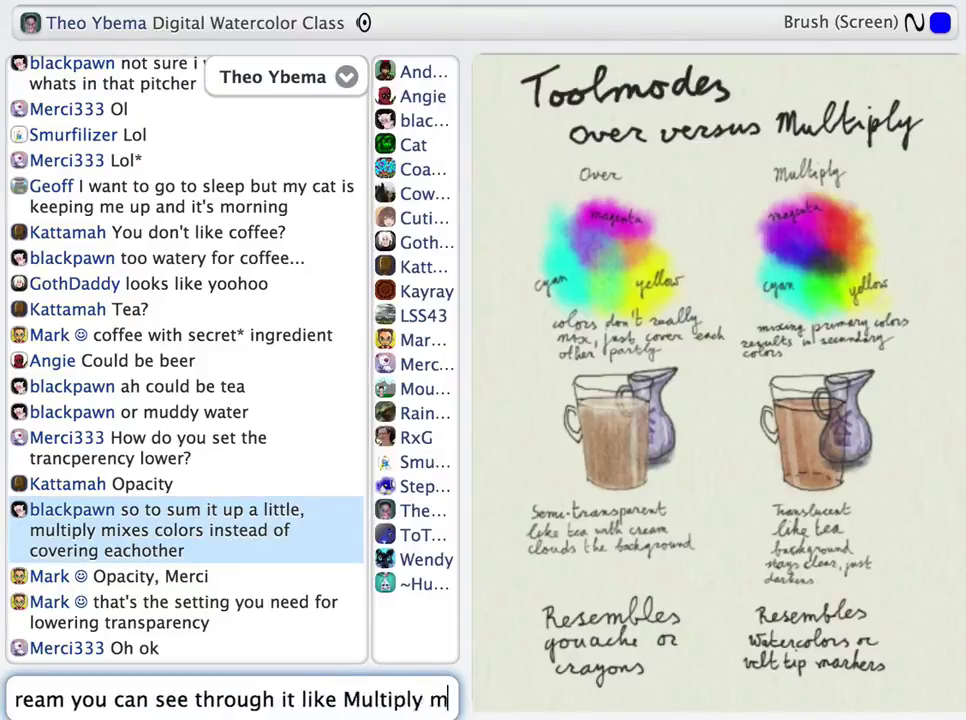
{"action": "type", "text": "ode"}
{"action": "key", "text": "Return"}
Post the /s message "Multiply mode mostly resembles watercolor or feltip or graphic markers".
{"action": "type", "text": "/s Multiply mode mostly "}
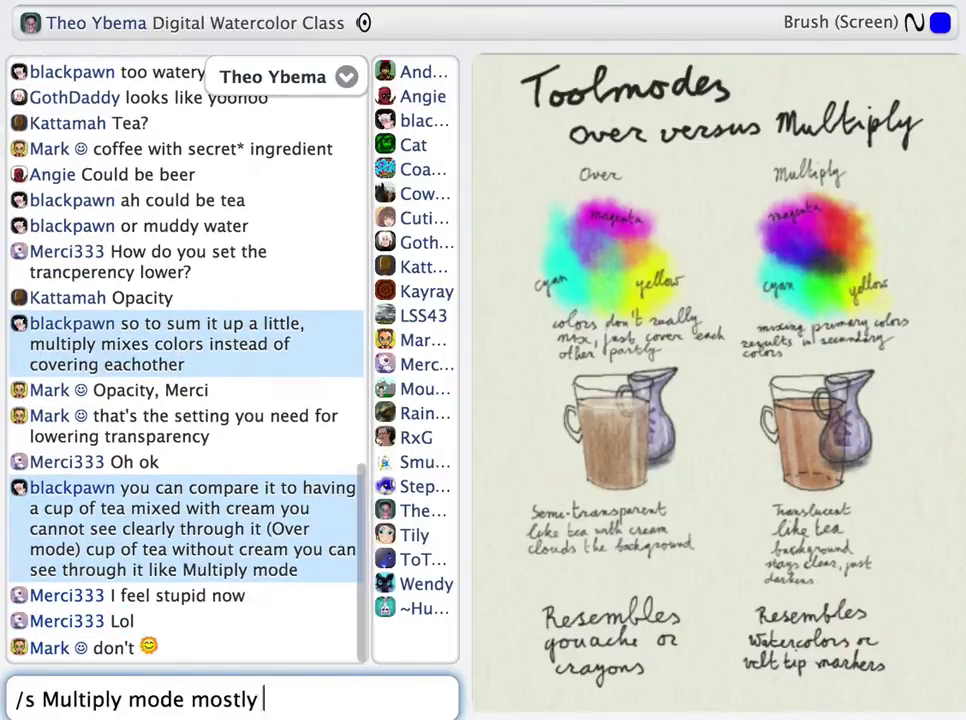
{"action": "type", "text": "resembles watercolor or feltip or graphic markers"}
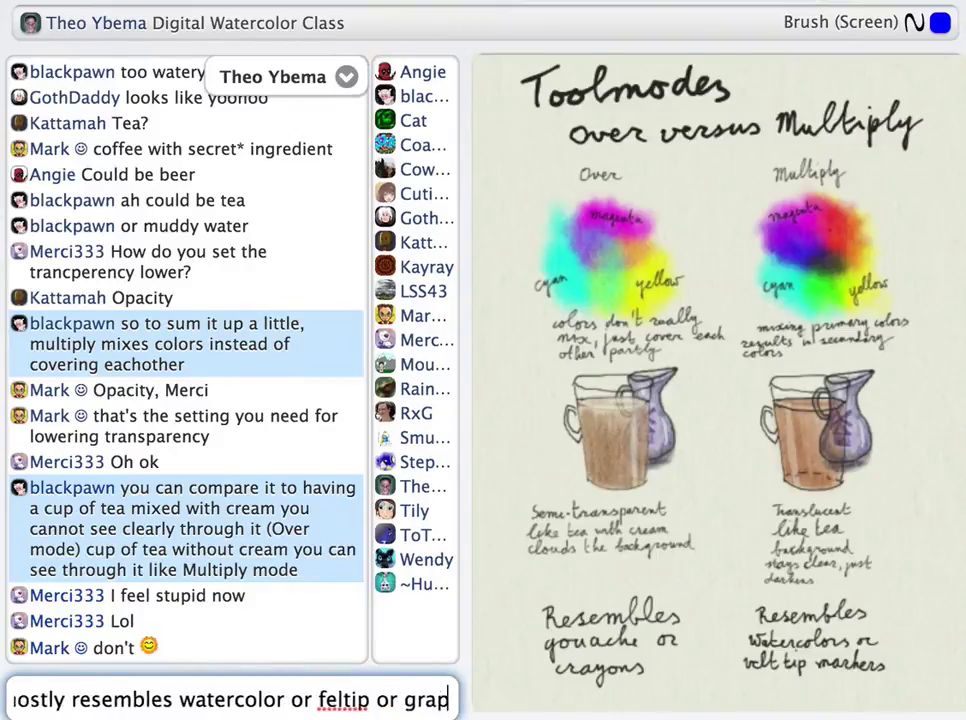
{"action": "key", "text": "Return"}
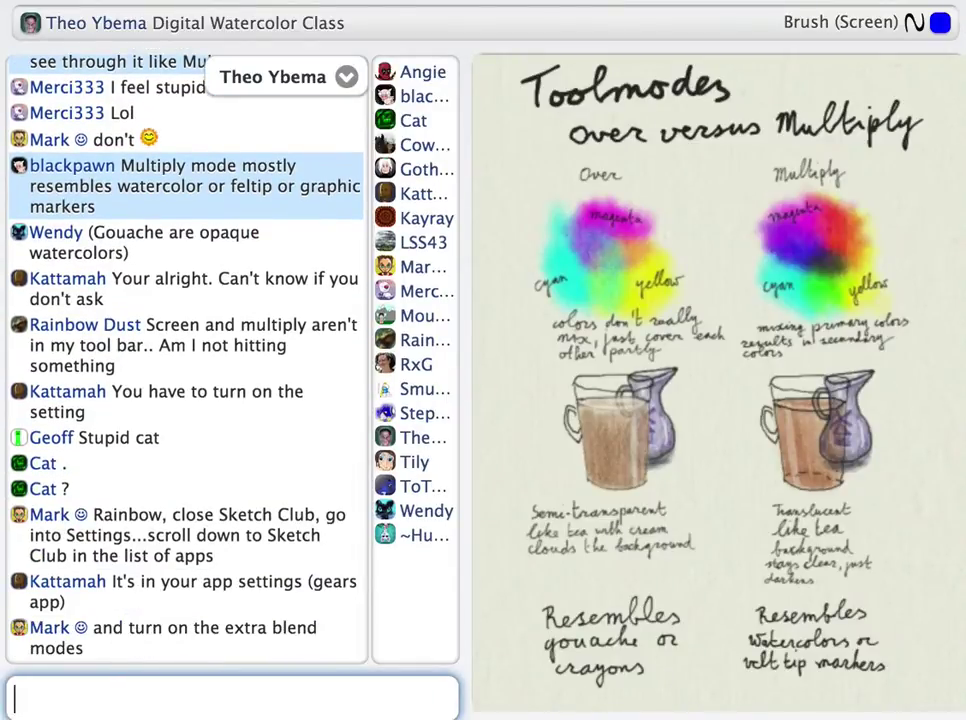
Post an XD laugh and ask the cat's owner "does he sleep in the fireplace?" in the chat.
{"action": "type", "text": "XD"}
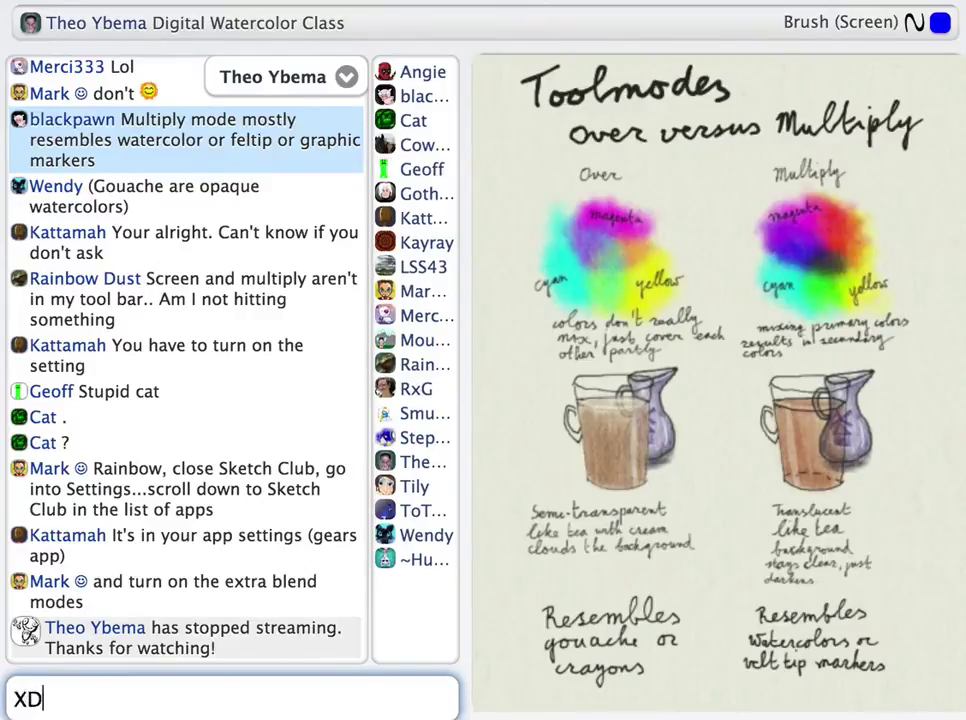
{"action": "key", "text": "Return"}
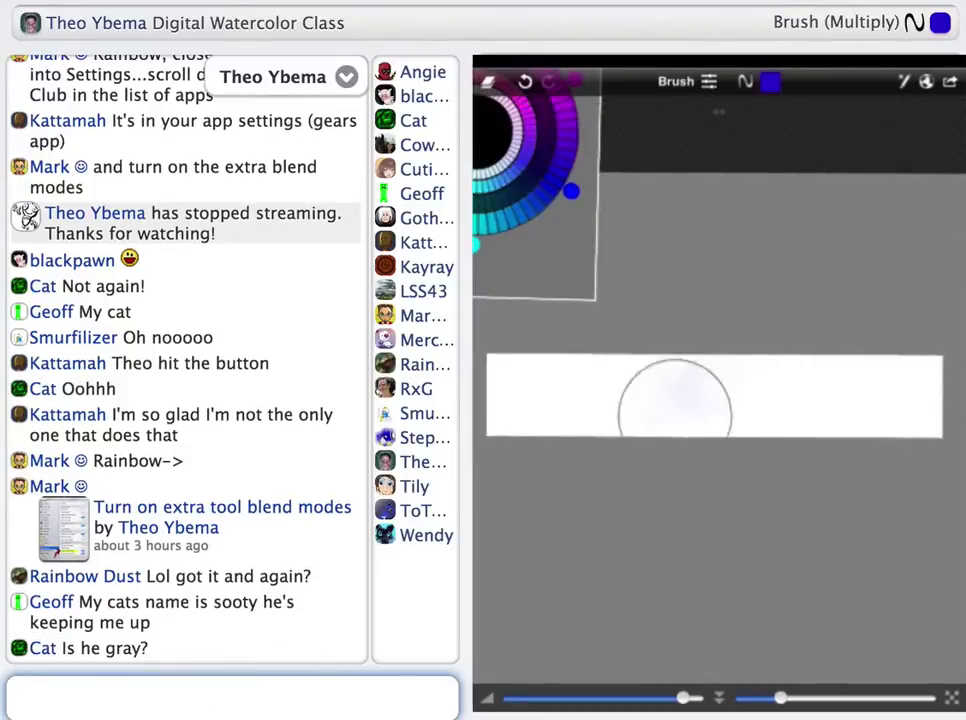
{"action": "type", "text": "does he sleep in the fireplace?"}
{"action": "key", "text": "Return"}
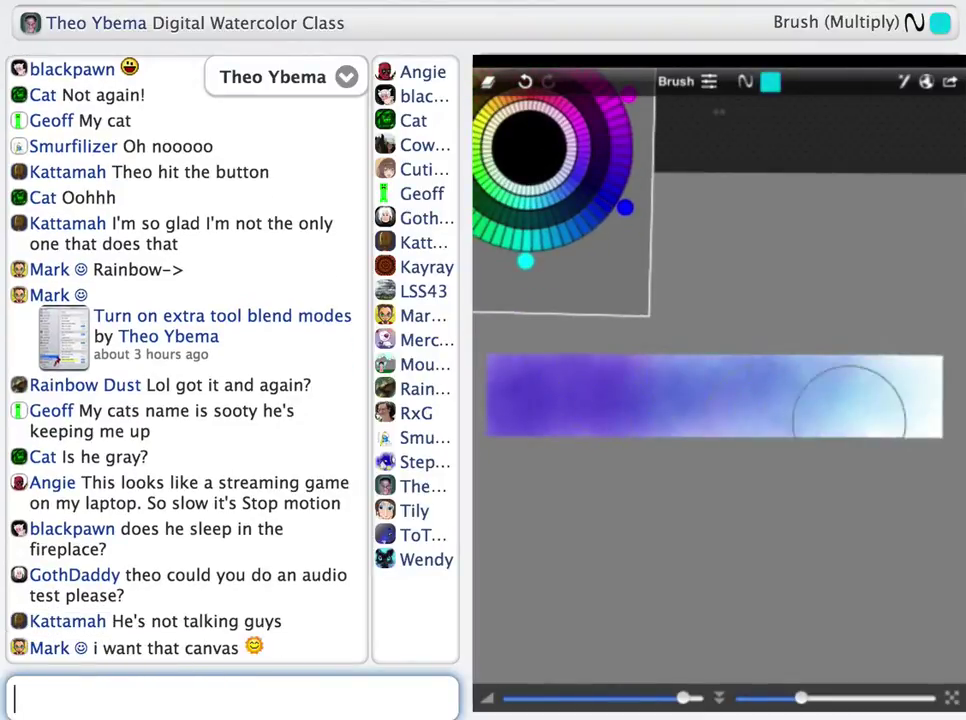
Answer what the presenter is doing with "he's using multiply mode with watercolor brush" and "and sampling colors from the reference color wheel".
{"action": "type", "text": "he's using multiply mod"}
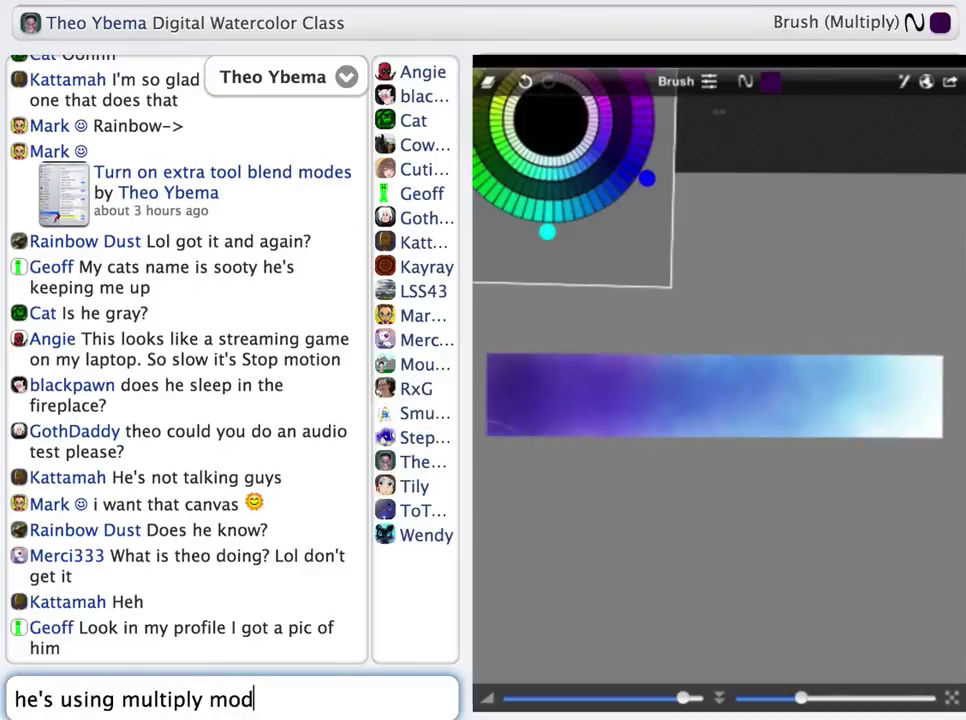
{"action": "type", "text": "e with watercolor brush"}
{"action": "key", "text": "Return"}
{"action": "type", "text": "and sampling colors from the reference color wheel"}
{"action": "key", "text": "Return"}
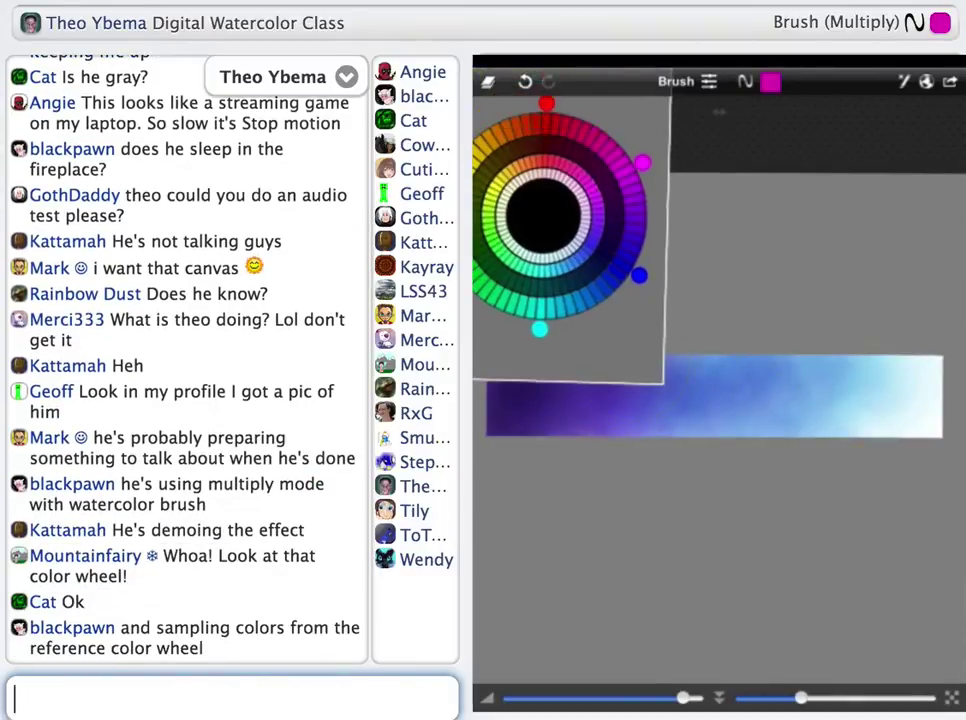
Post the joke chat messages "and eating nacho cheese dorritos" and "this class brought to you by frito lay".
{"action": "type", "text": "and eating nacho cheese doritos"}
{"action": "key", "text": "Return"}
{"action": "type", "text": "this class brought to you by frito lay"}
{"action": "key", "text": "Return"}
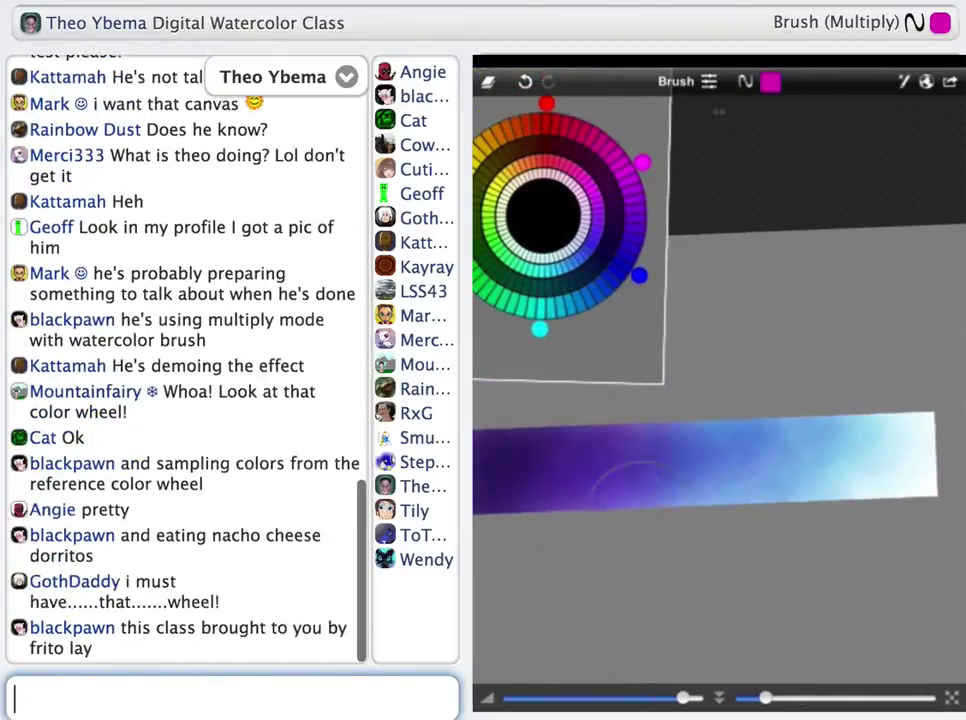
Reply that color sampling is super useful and advise putting the palette in the photo library to load as a reference image and sample from it.
{"action": "type", "text": "oooh yes thats super useful kayray"}
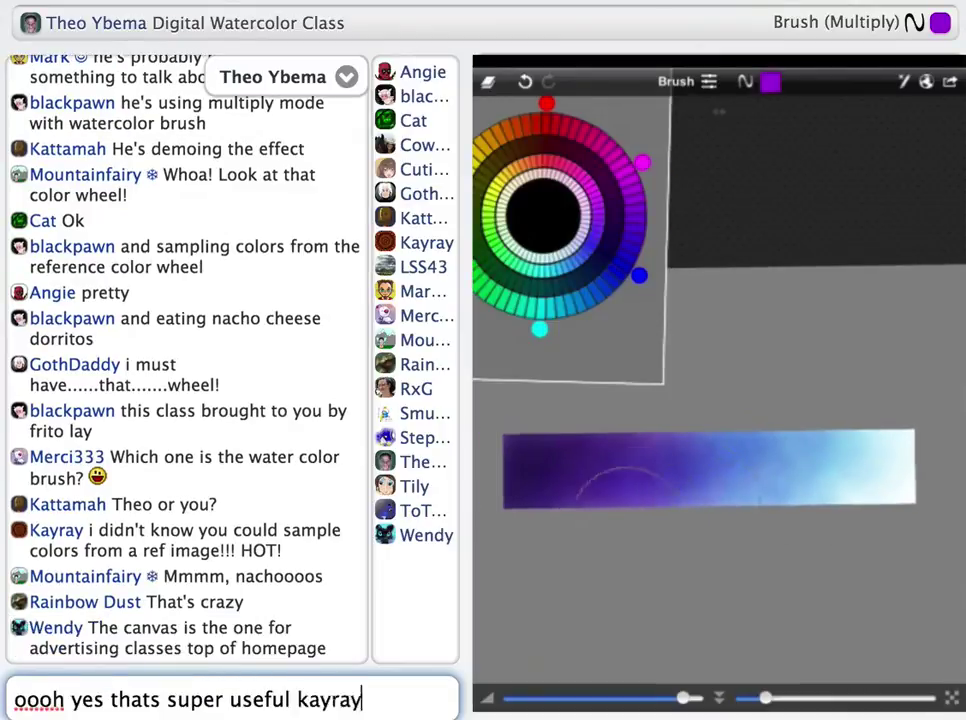
{"action": "key", "text": "Return"}
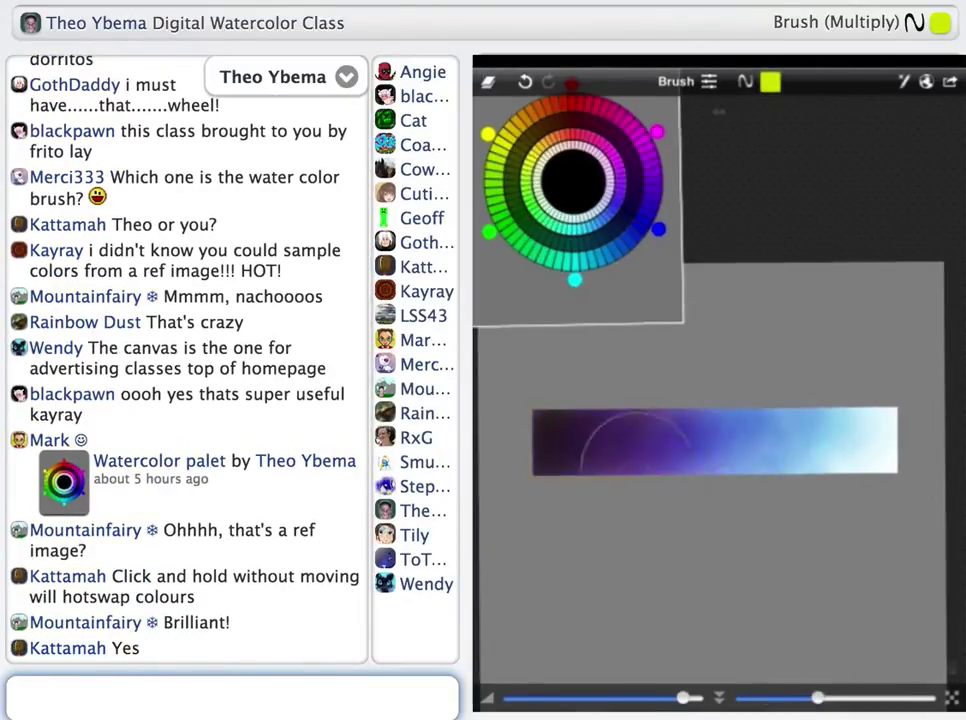
{"action": "type", "text": "toss that palette into your photo library and you"}
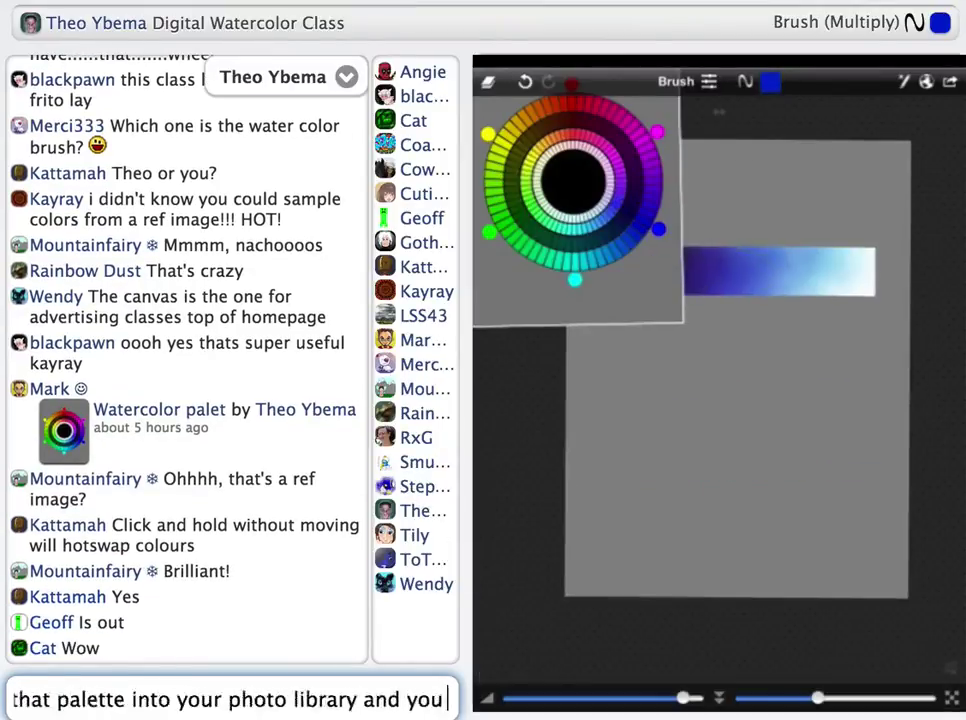
{"action": "type", "text": " can load it up as a reference image and sample from it and be cool like Theo"}
{"action": "key", "text": "Return"}
Post the /s message that shading and highlights mean changing the hue from dark to light rather than making it more black or white.
{"action": "type", "text": "/s "}
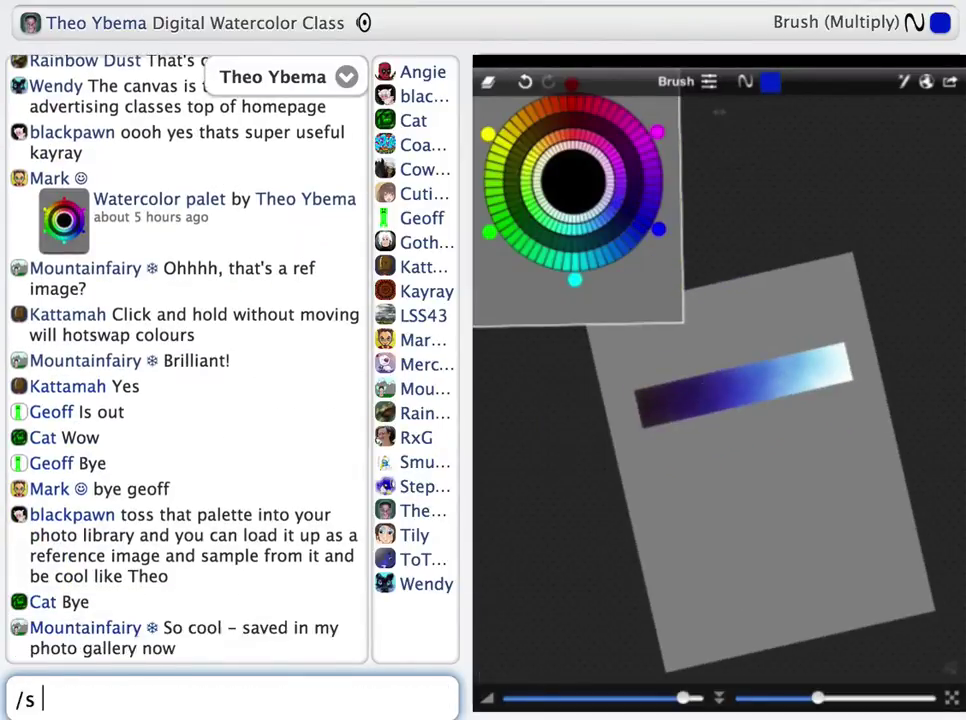
{"action": "type", "text": "as you can see"}
{"action": "key", "text": "BackSpace"}
{"action": "key", "text": "BackSpace"}
{"action": "key", "text": "BackSpace"}
{"action": "key", "text": "BackSpace"}
{"action": "key", "text": "BackSpace"}
{"action": "key", "text": "BackSpace"}
{"action": "key", "text": "BackSpace"}
{"action": "key", "text": "BackSpace"}
{"action": "key", "text": "BackSpace"}
{"action": "key", "text": "BackSpace"}
{"action": "key", "text": "BackSpace"}
{"action": "key", "text": "BackSpace"}
{"action": "key", "text": "BackSpace"}
{"action": "key", "text": "BackSpace"}
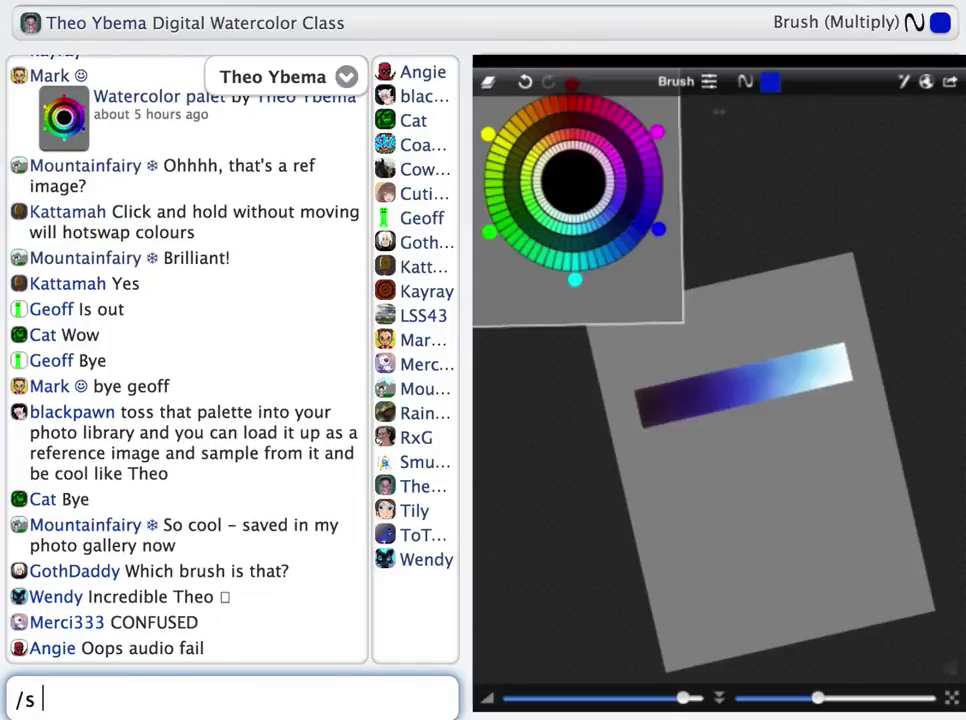
{"action": "type", "text": "so what you can see here is that adding color and shading and highlights to your"}
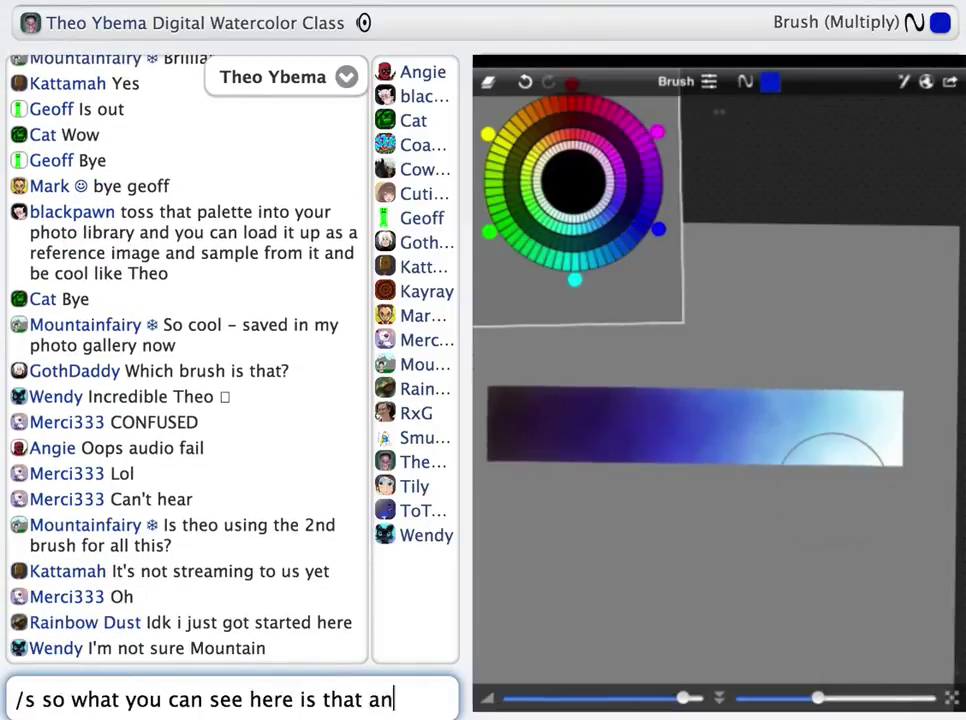
{"action": "type", "text": " painting doesn't mean that you make it more black or more white but you are changing t"}
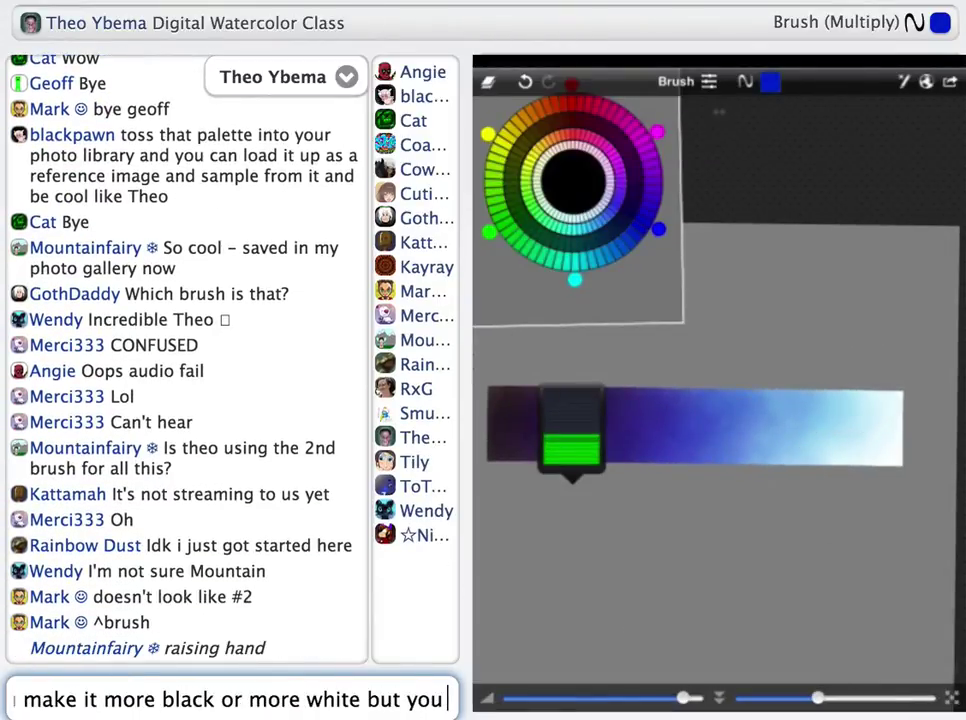
{"action": "type", "text": "he hue in the transition from"}
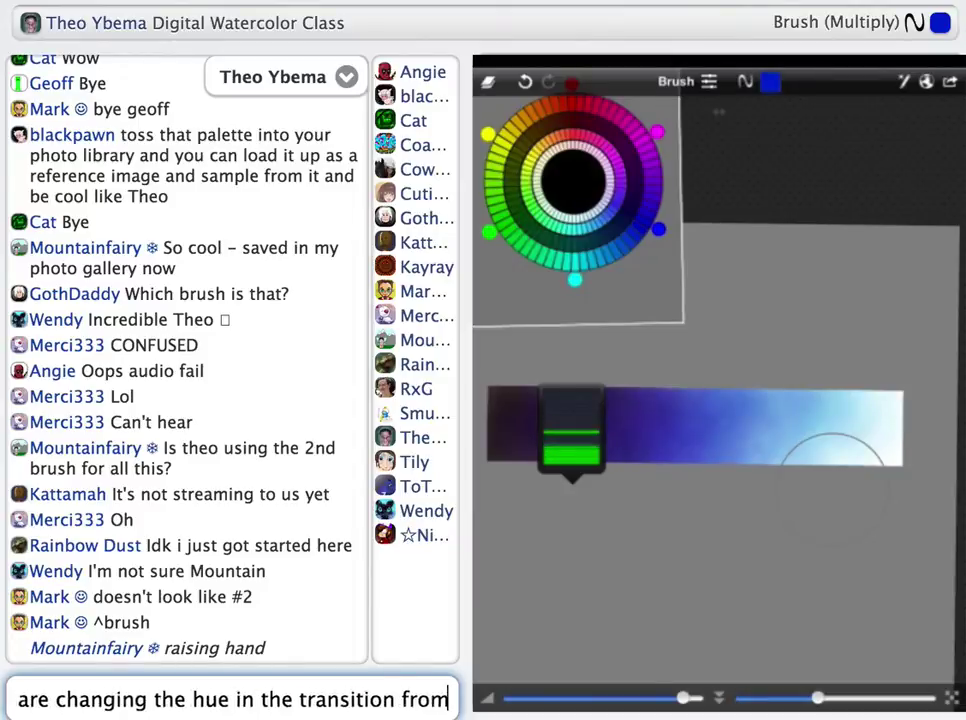
{"action": "type", "text": " dark to light"}
{"action": "key", "text": "Return"}
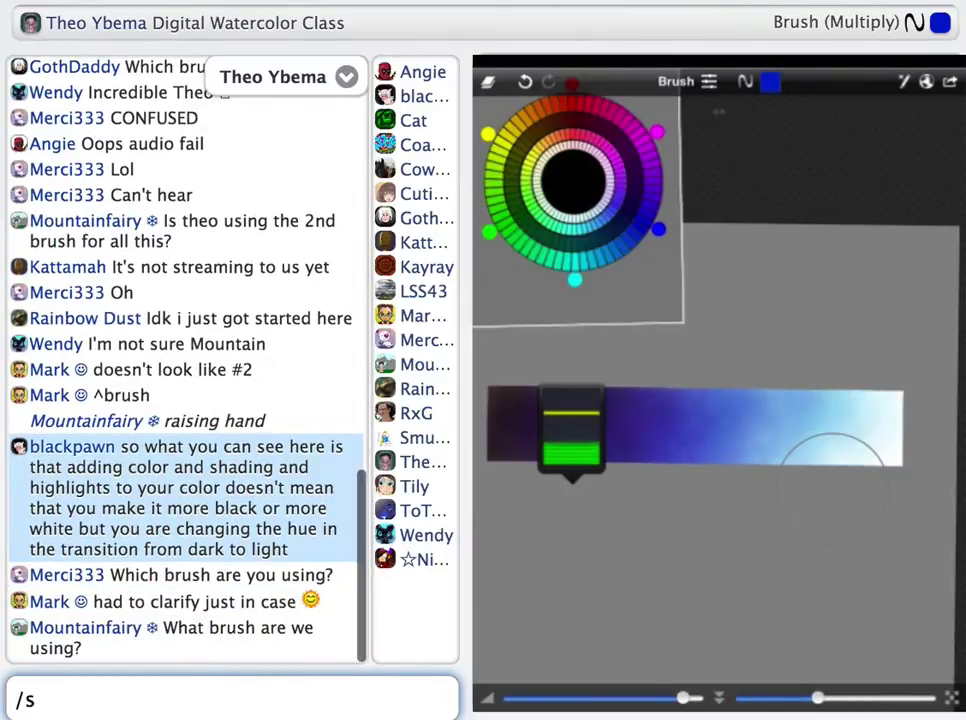
Answer the attendees' brush question by naming the community artist's watercolor brush believed to be in use.
{"action": "key", "text": "BackSpace"}
{"action": "key", "text": "BackSpace"}
{"action": "type", "text": "i think the virgil cole waterco"}
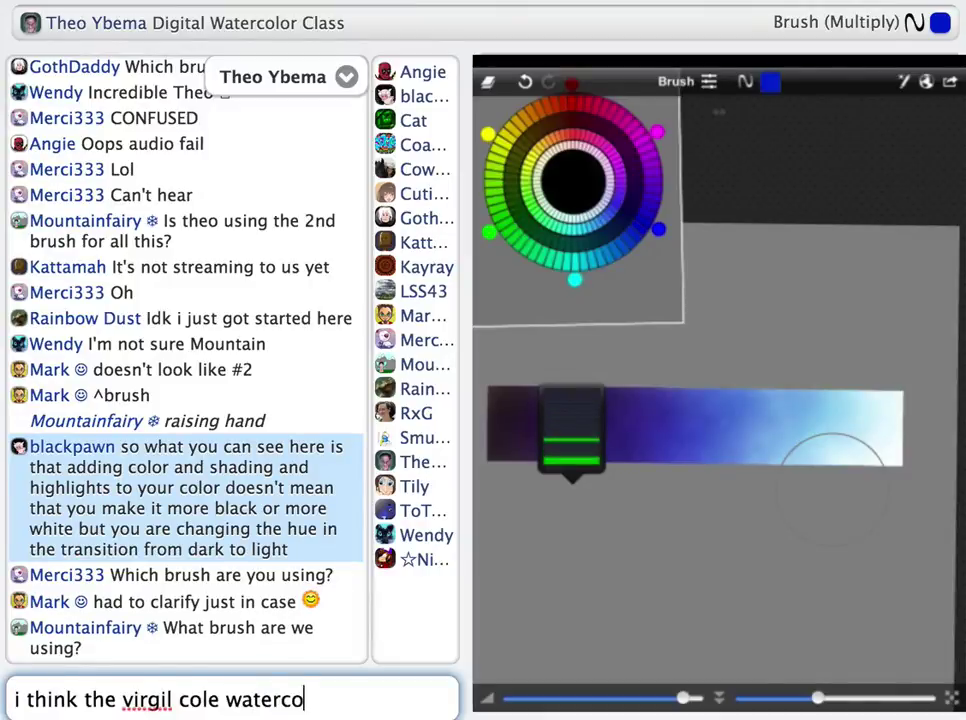
{"action": "type", "text": "lor brush"}
{"action": "key", "text": "Return"}
Post the /s message "for blue color tones that means when the color gets shaded it shifts more to purple".
{"action": "type", "text": "most op"}
{"action": "key", "text": "BackSpace"}
{"action": "key", "text": "super+a"}
{"action": "type", "text": "/s "}
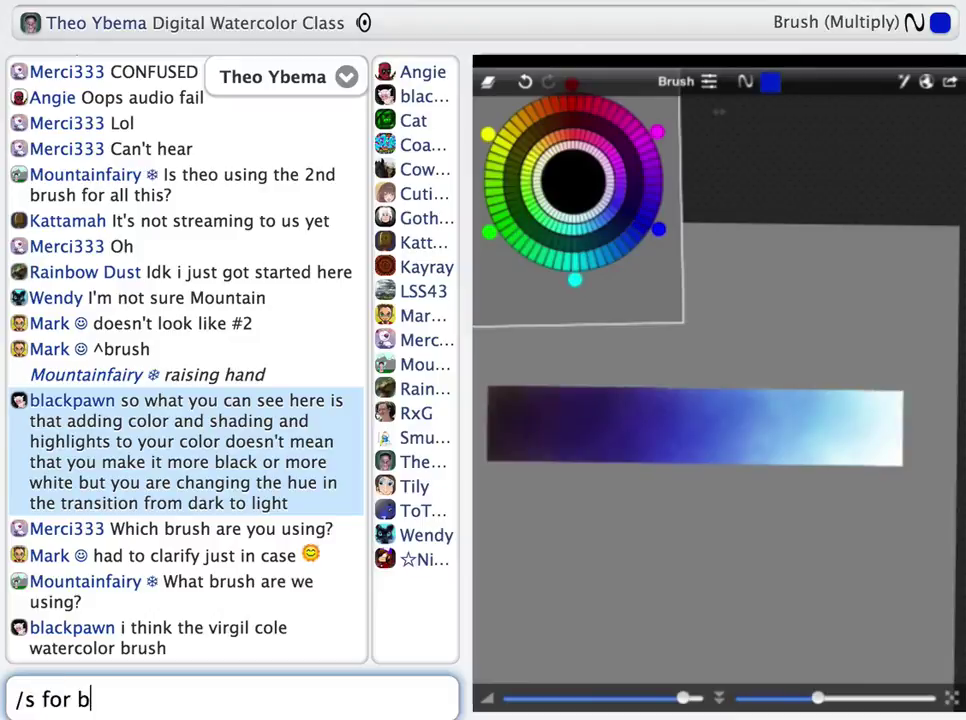
{"action": "type", "text": "for blue color tones that means when the color gets shade"}
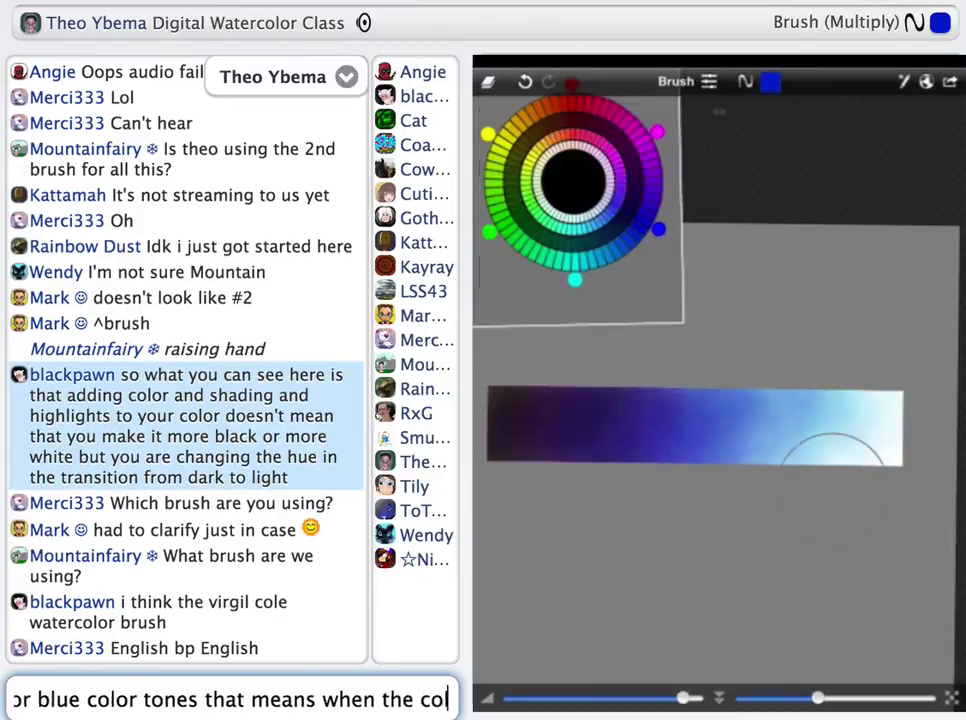
{"action": "type", "text": "d it shifts more to purple"}
{"action": "key", "text": "Return"}
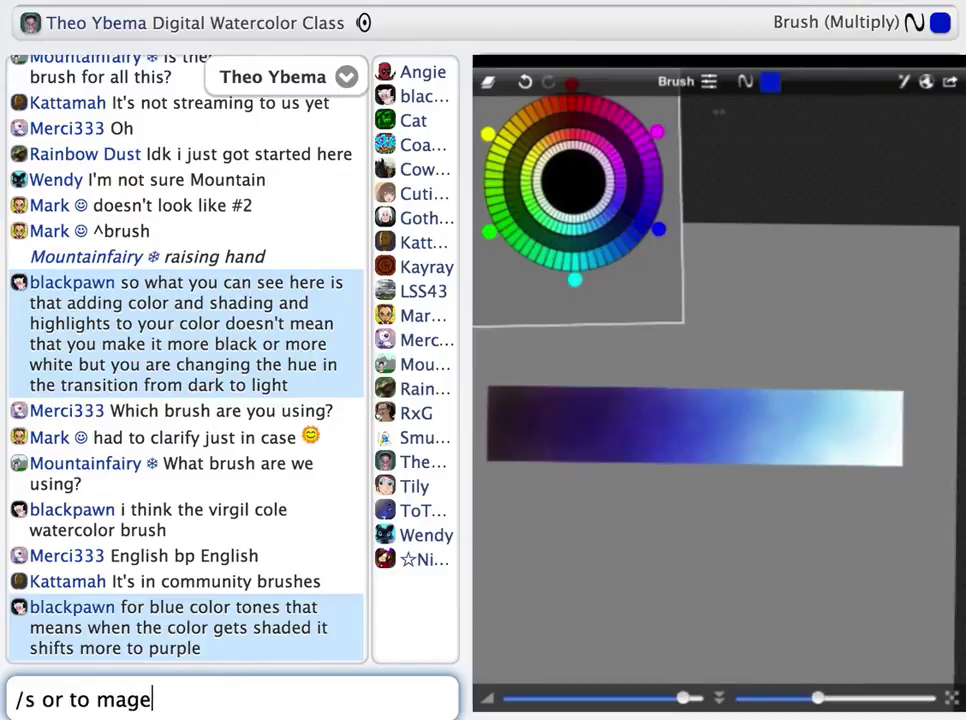
Post /s messages saying blue shades to magenta and lightens to cyan, and every color travels along the color wheel when it darkens or lightens.
{"action": "type", "text": "/s or to magenta. and when it lights up it lightens up more to cyan"}
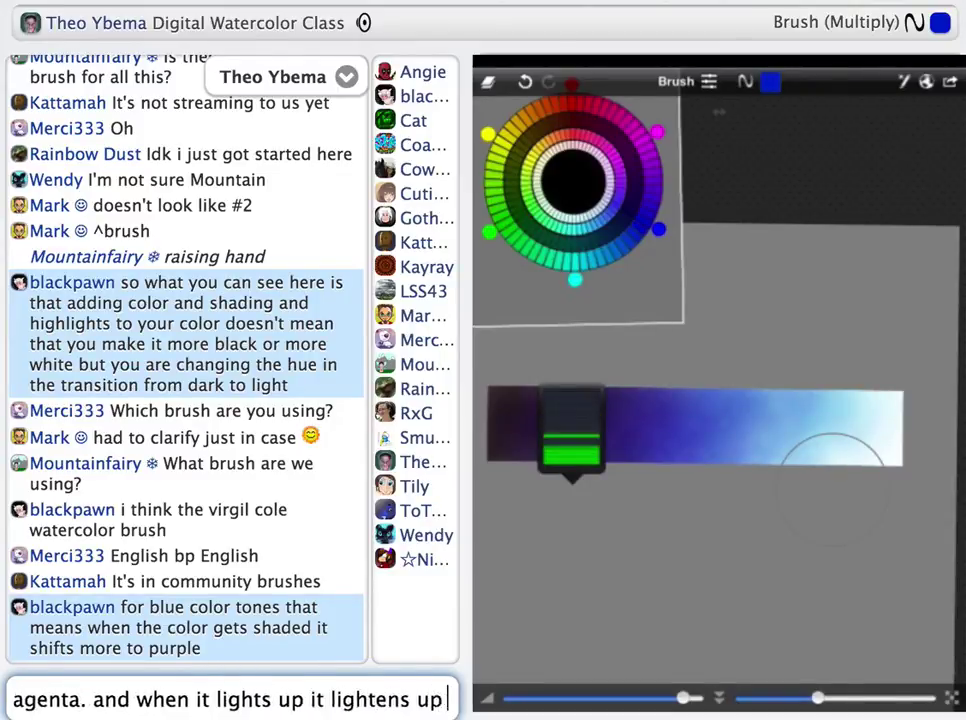
{"action": "key", "text": "Return"}
{"action": "type", "text": "/s for every color when it"}
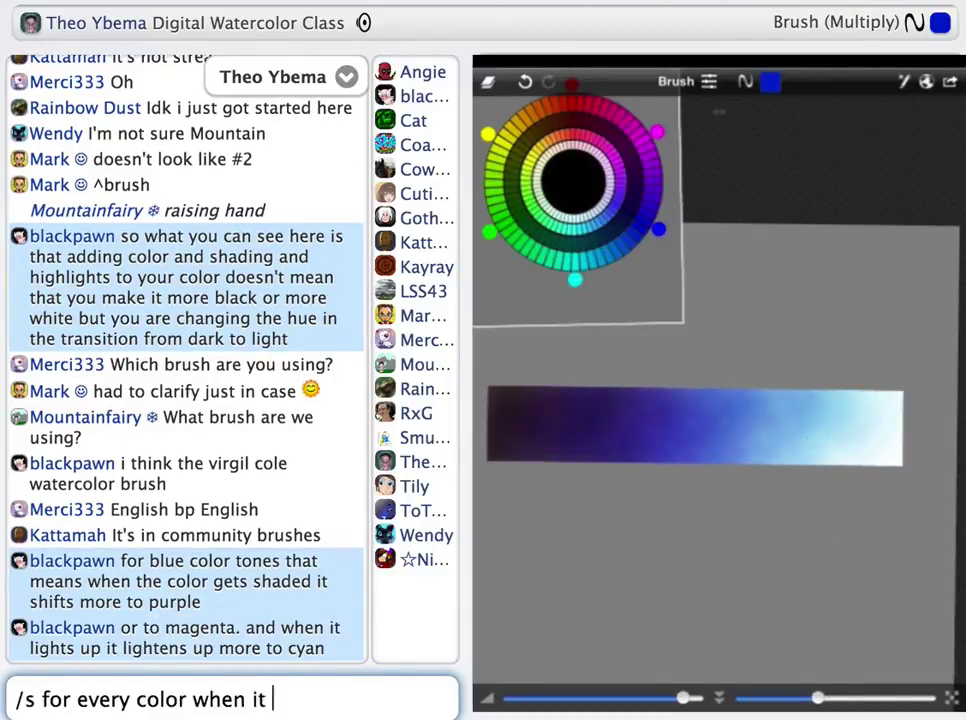
{"action": "type", "text": " darkens or lightens it travels along the col"}
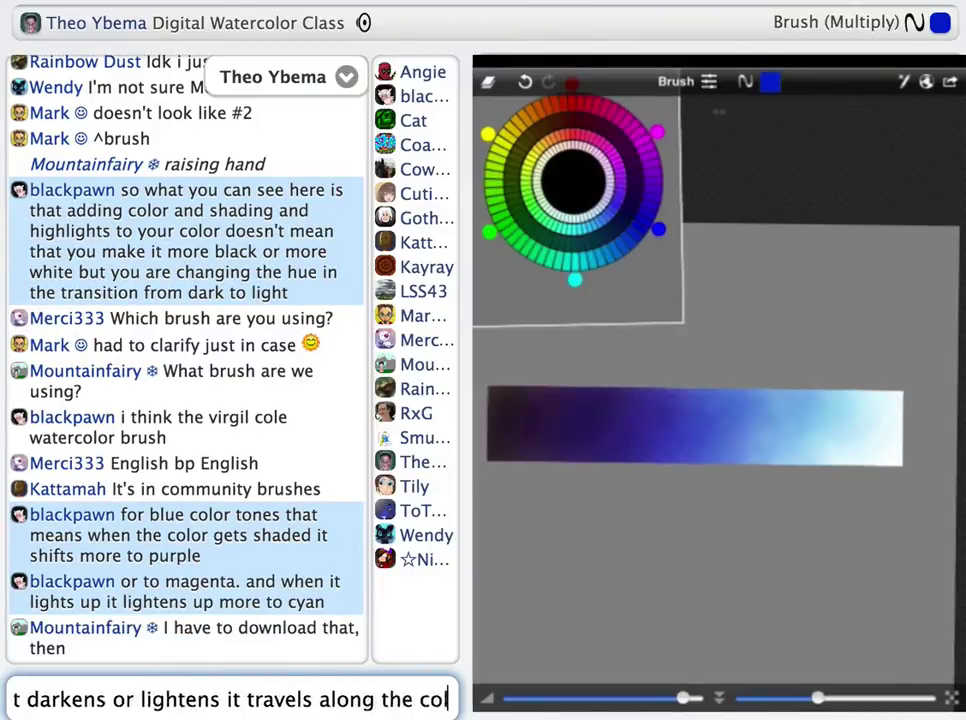
{"action": "type", "text": "or wheel"}
{"action": "key", "text": "Return"}
Post the /s message that the brush in use is the community artist's watercolor brush, top downloaded in the community brush library, plus a pirate emoticon.
{"action": "type", "text": "/s the brush i'm using is virgil"}
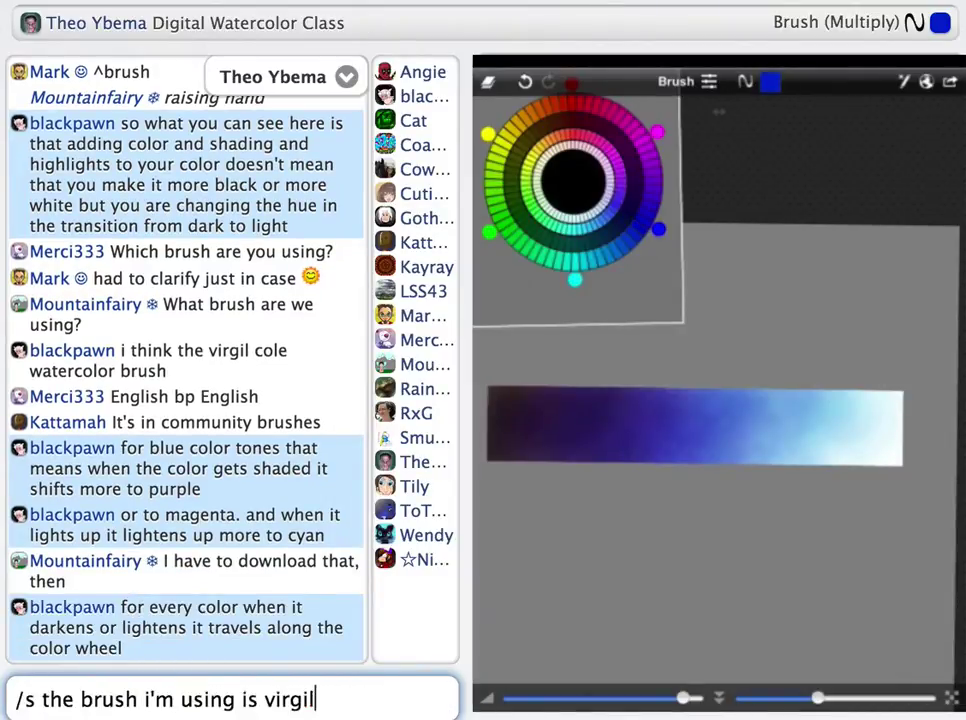
{"action": "type", "text": " cole's watercolor brush (it's top downloaded one in comm"}
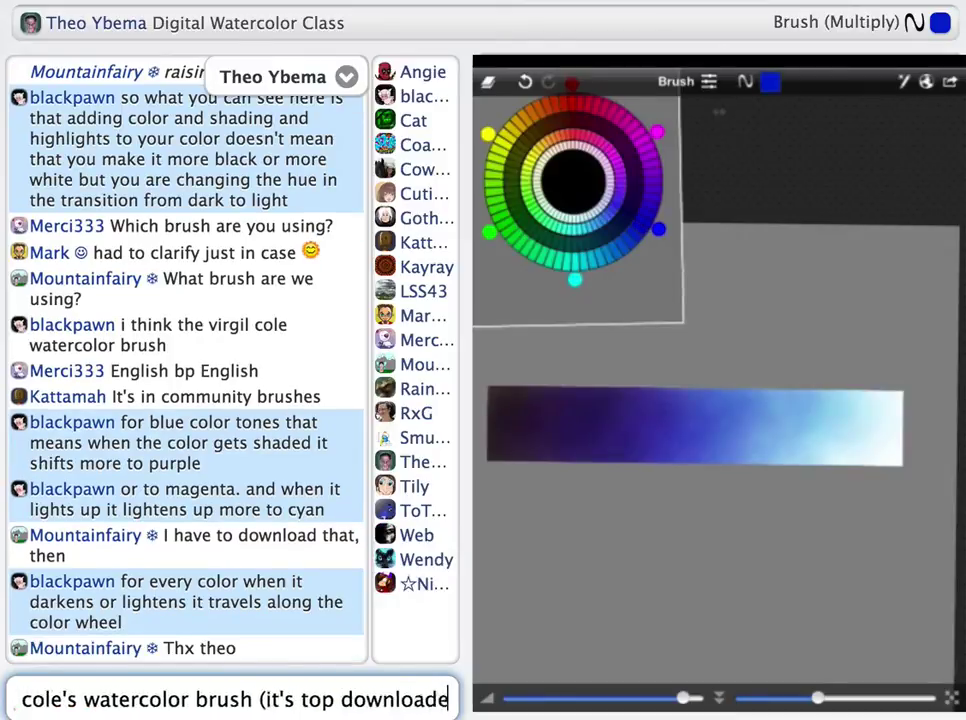
{"action": "type", "text": "unity brush library)"}
{"action": "key", "text": "Return"}
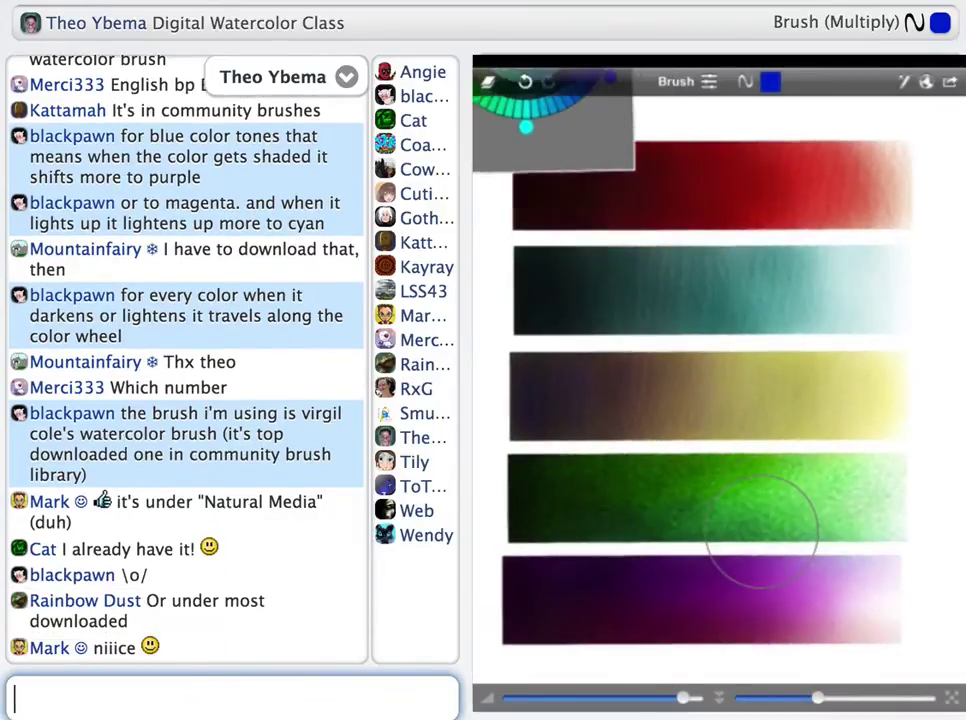
{"action": "type", "text": "(p"}
{"action": "key", "text": "Return"}
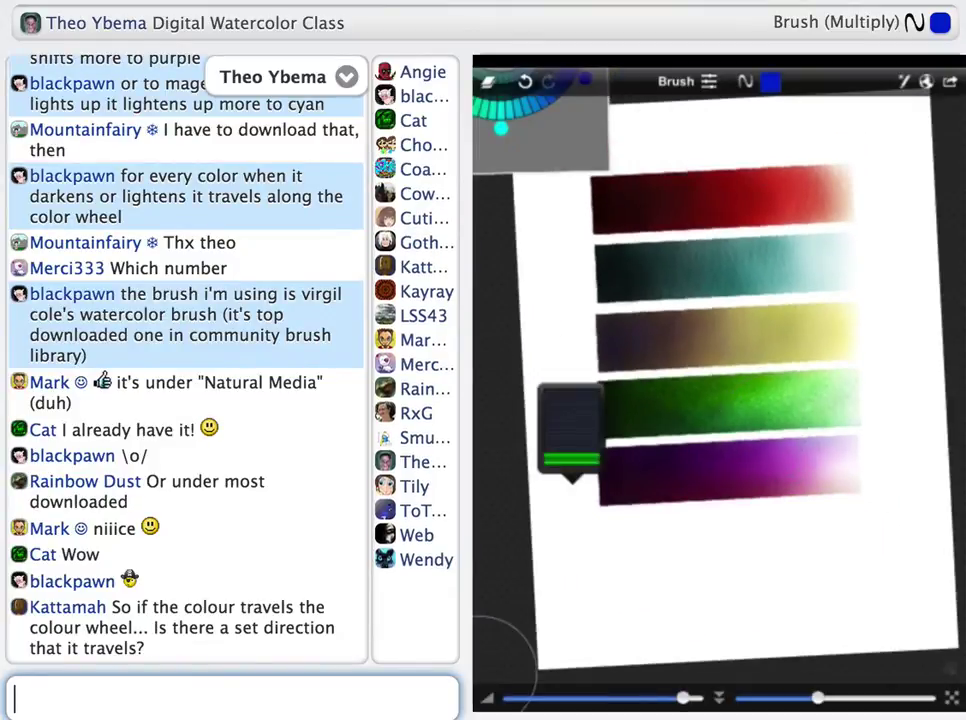
Post the /s message "as you can see here i have prepared a couple of color ranges".
{"action": "type", "text": "/s"}
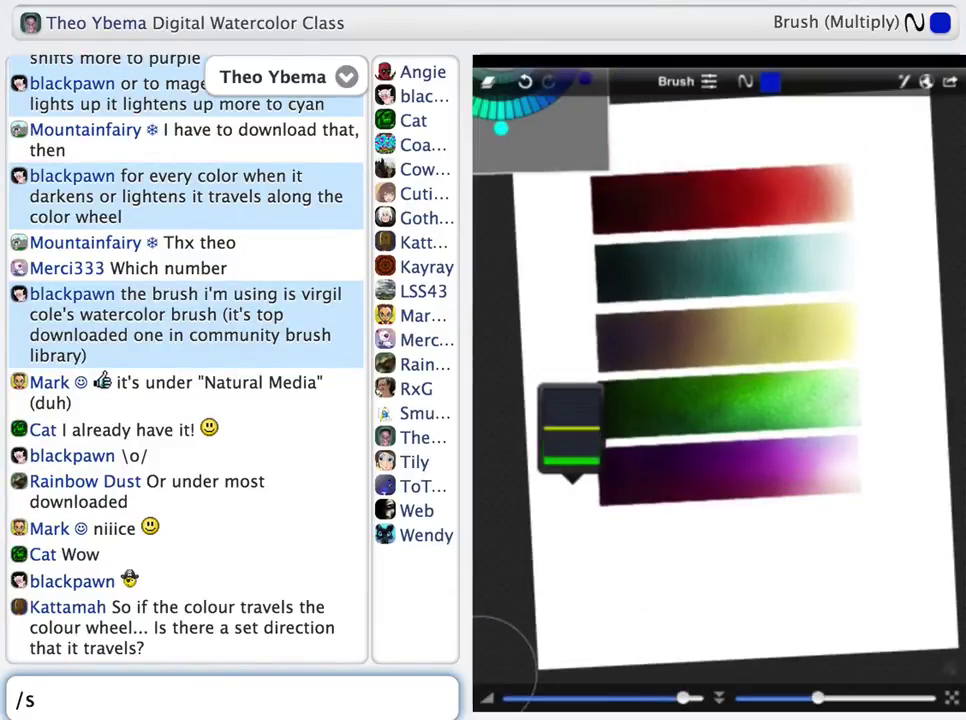
{"action": "key", "text": "BackSpace"}
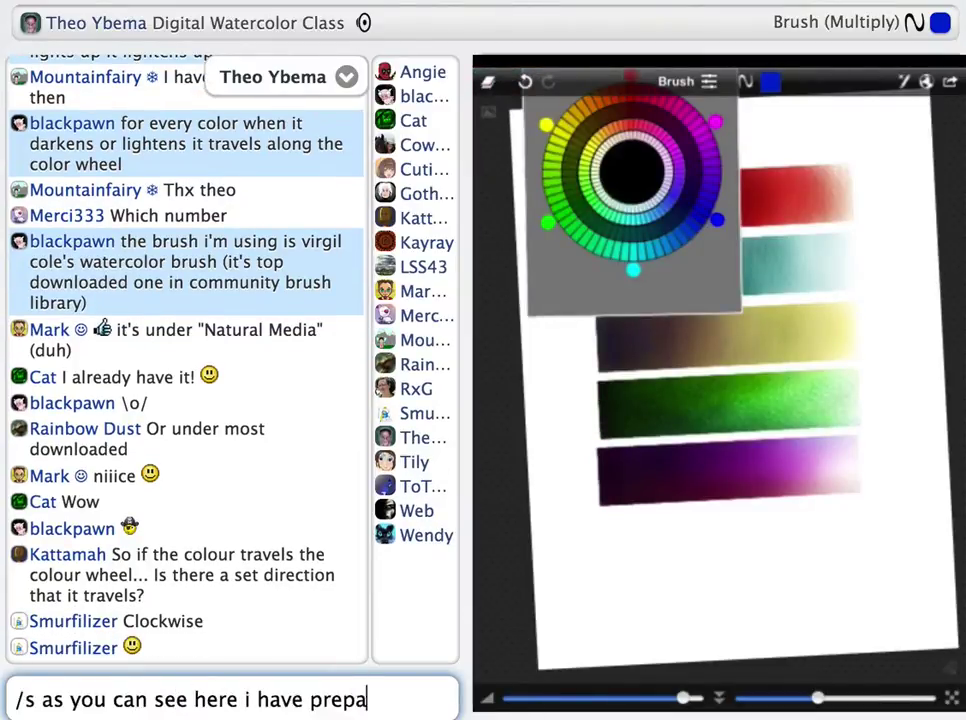
{"action": "type", "text": "red a couple of color ranges"}
{"action": "key", "text": "Return"}
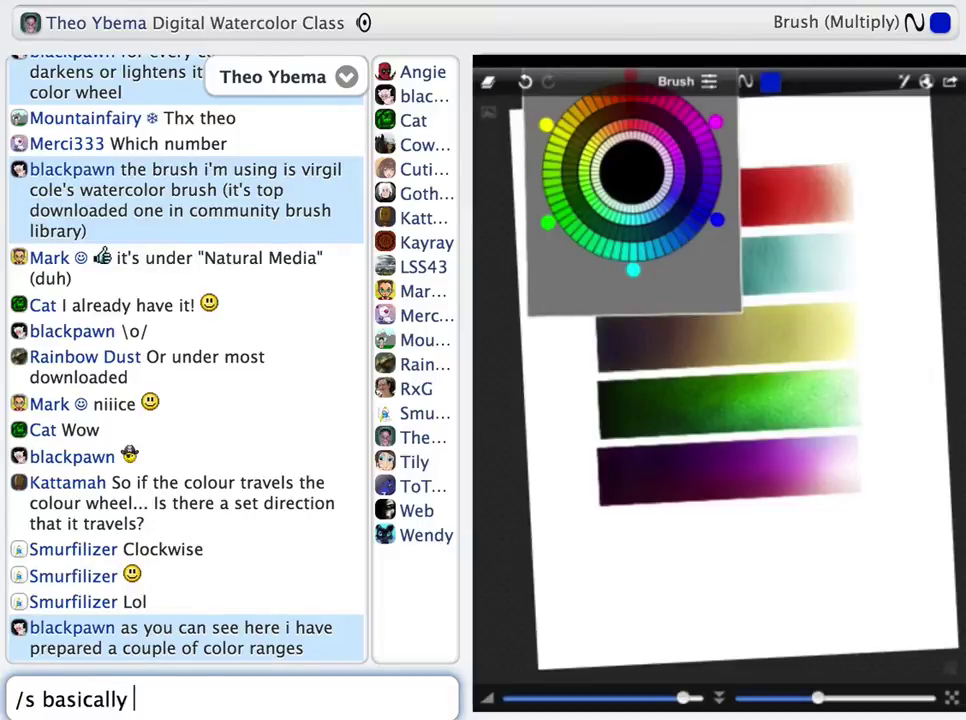
Post the /s message "basically in the red range darkening becomes more blue and in light range to yellow".
{"action": "type", "text": "basically in the red range darkening becomes more blue and in "}
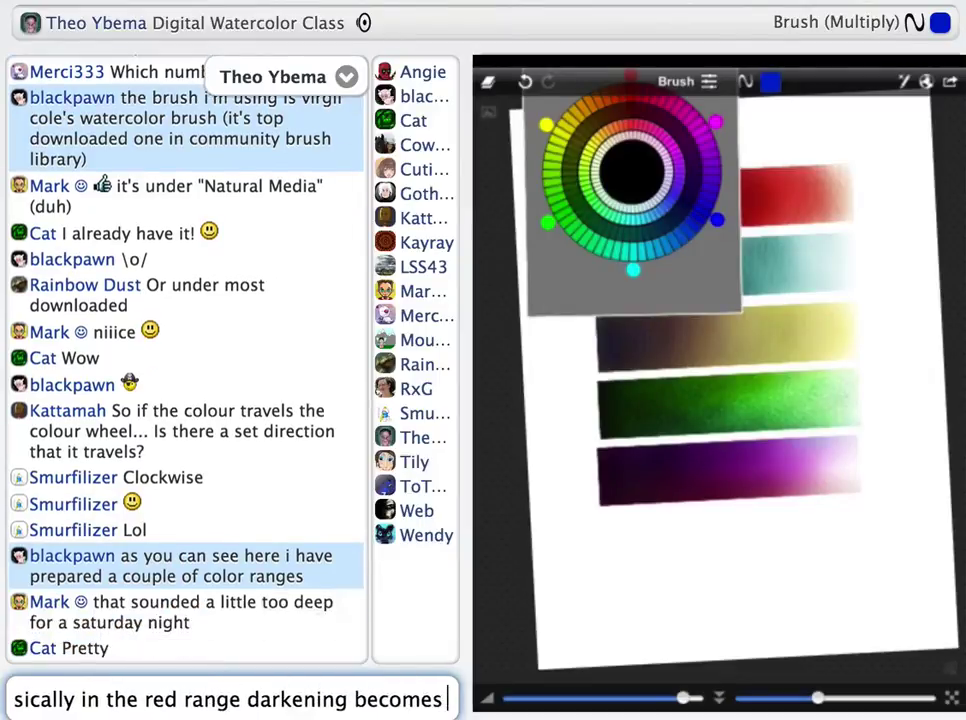
{"action": "type", "text": "light range to yellow"}
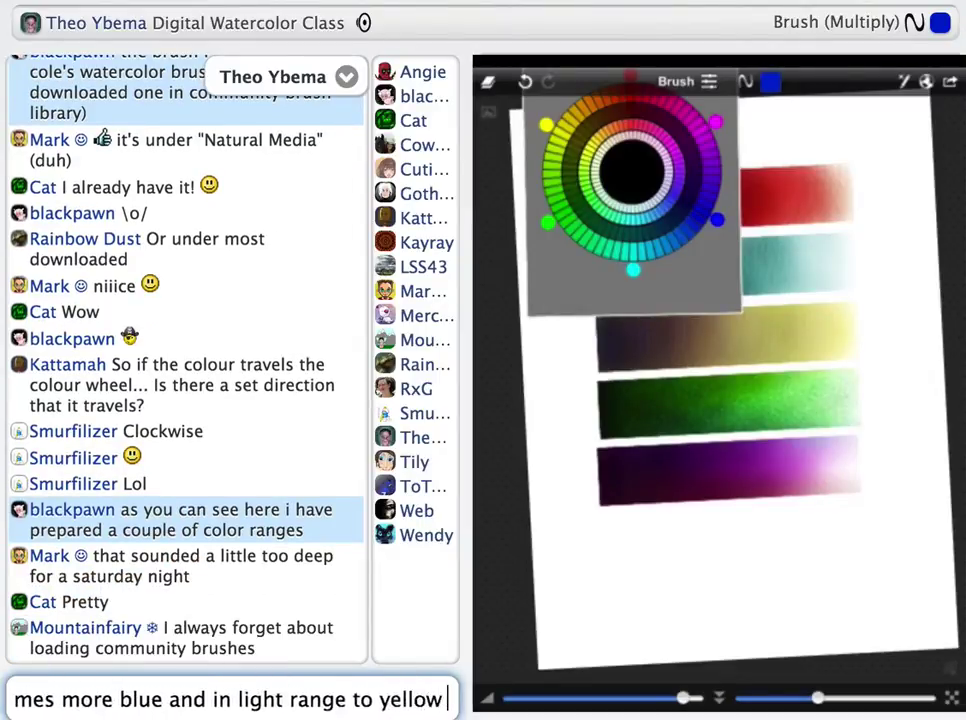
{"action": "key", "text": "Return"}
Replace the unfinished cyan draft and post the /s message "there's also a bit of brush behavior for multiply i need to address".
{"action": "type", "text": "/s for cyan it moves"}
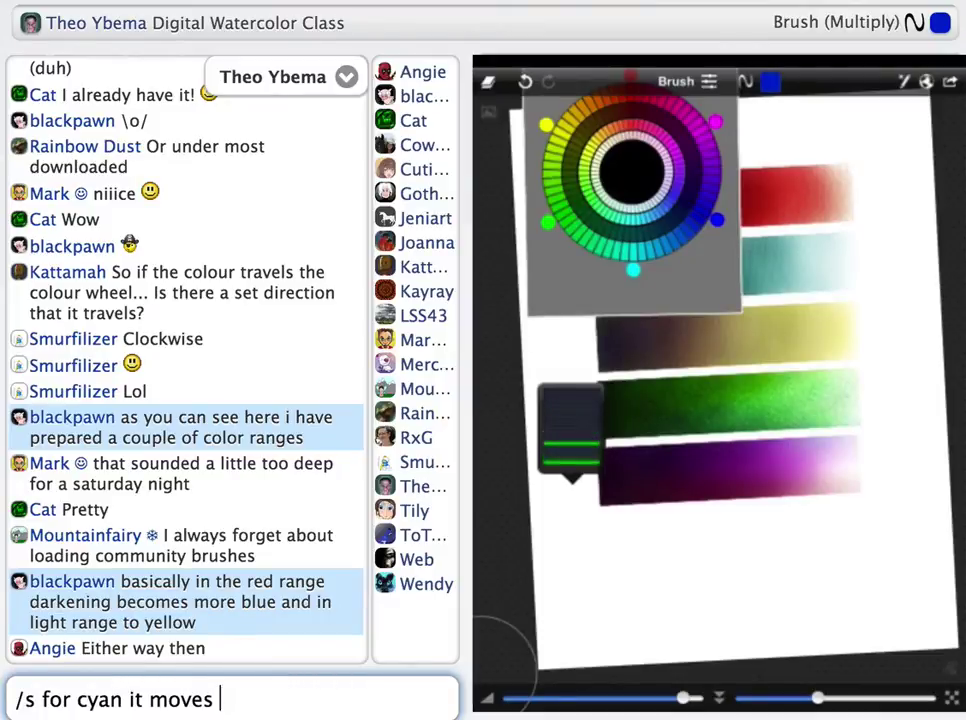
{"action": "key", "text": "super+a"}
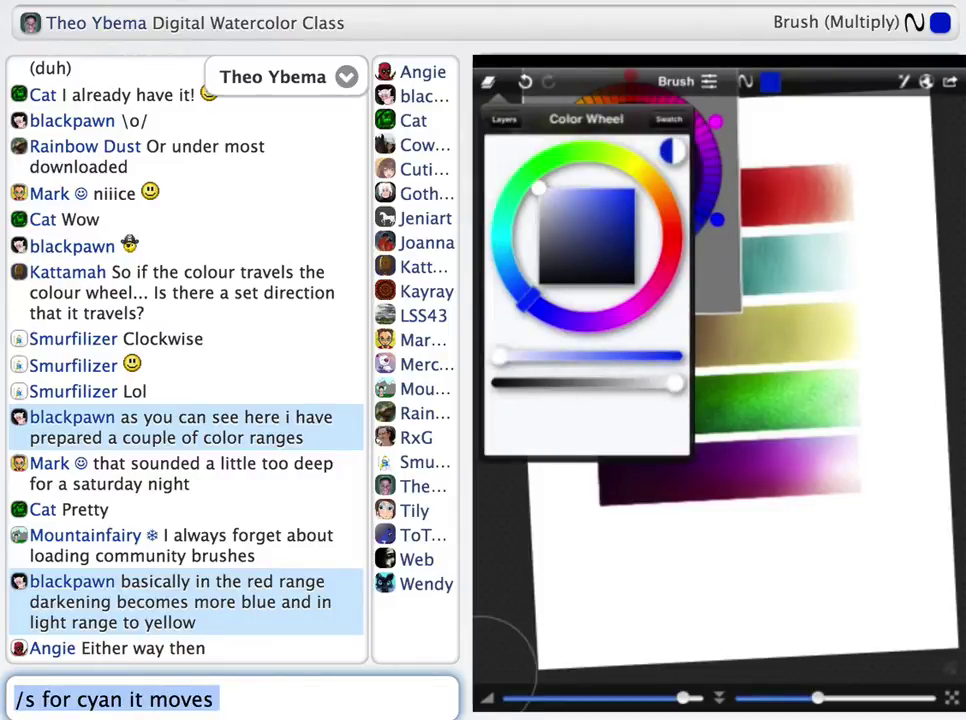
{"action": "type", "text": "/s th"}
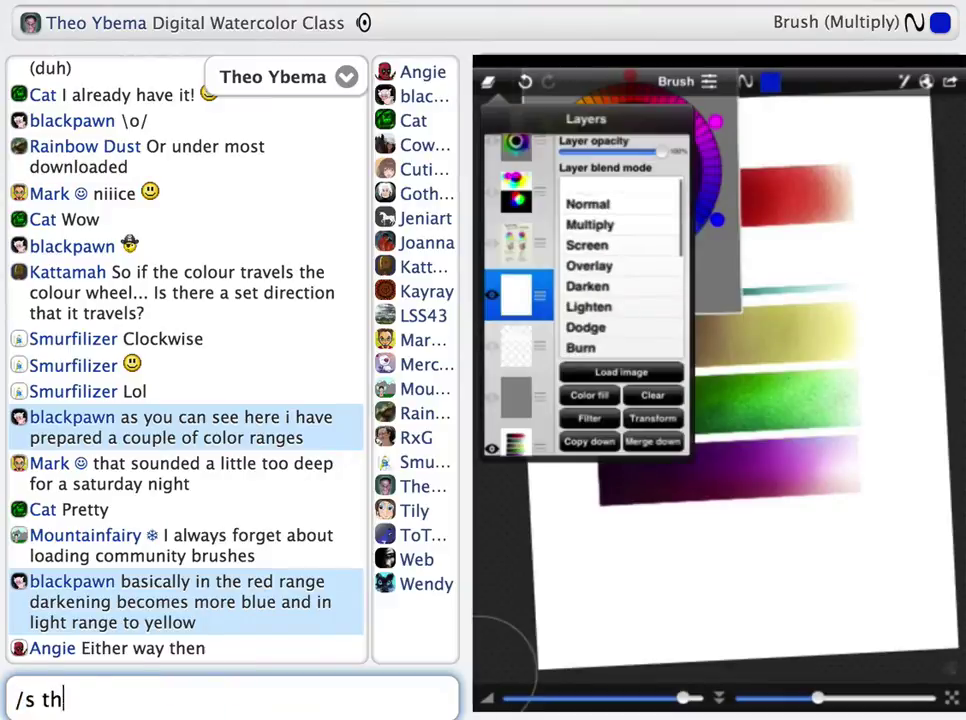
{"action": "type", "text": "ere's also a bit of brush behavior for m"}
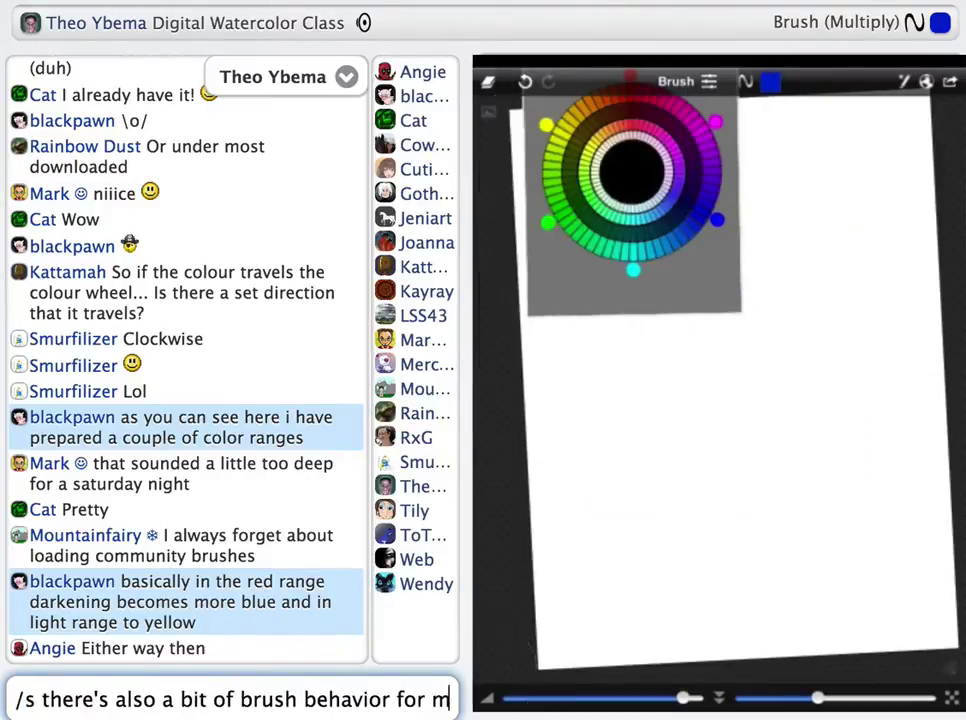
{"action": "type", "text": "ultiply i need to address"}
{"action": "key", "text": "Return"}
Post the /s message that each brush hit takes away color, so multiple hits in multiply darken a color that is not completely saturated.
{"action": "type", "text": "/s it"}
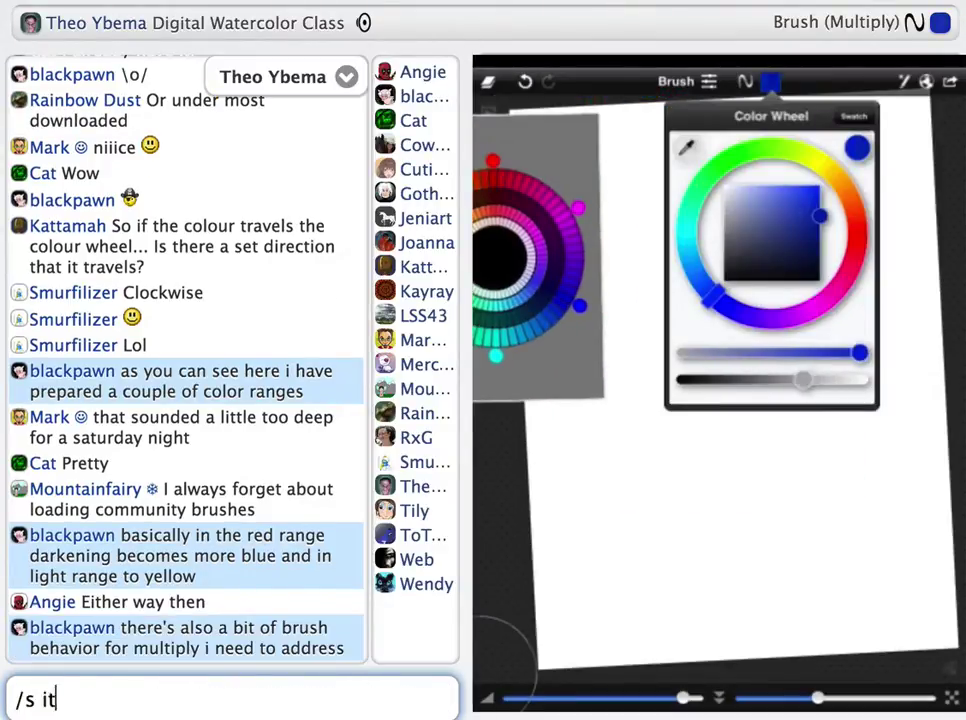
{"action": "type", "text": " takes away a bit of color everytime your brus"}
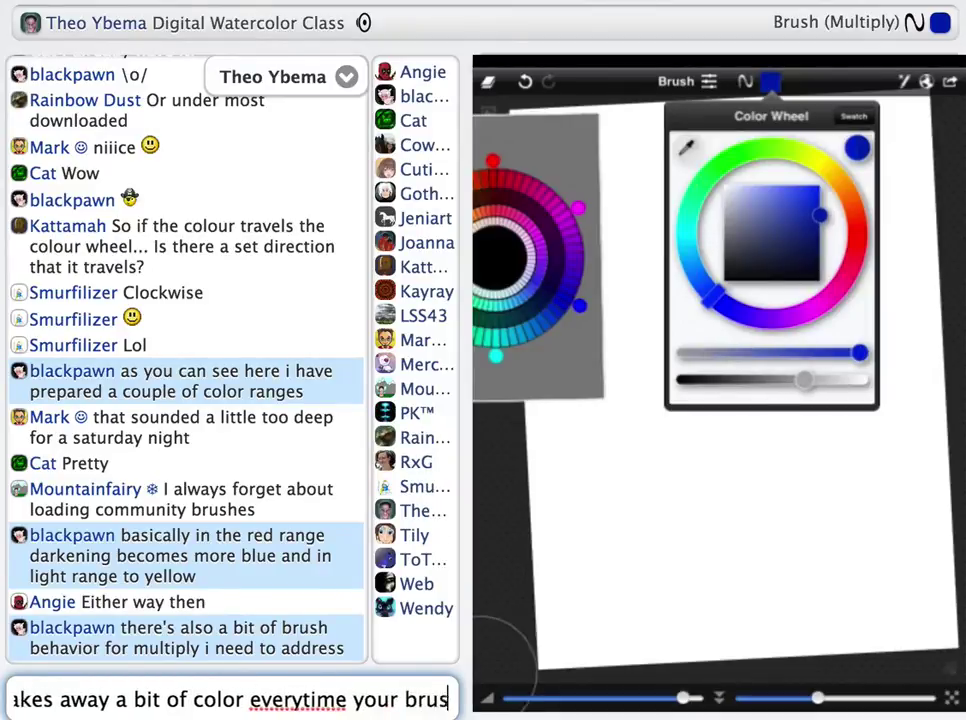
{"action": "type", "text": "h hits the screen so when you hit the screen"}
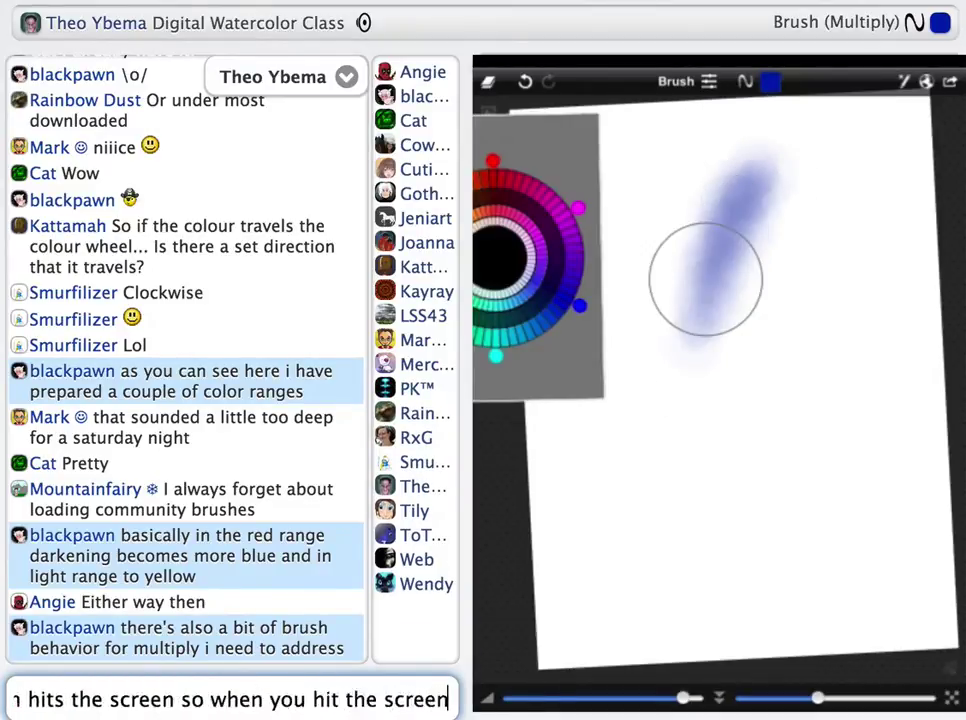
{"action": "type", "text": " multiple times in multiply and your color is"}
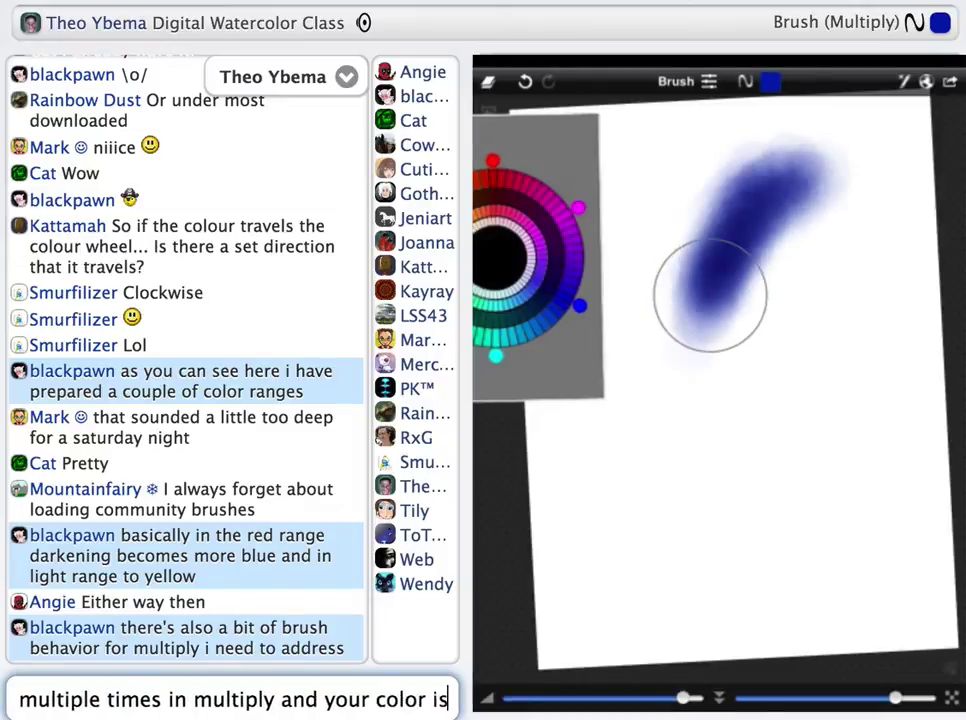
{"action": "type", "text": " not completely saturated your color is darkening"}
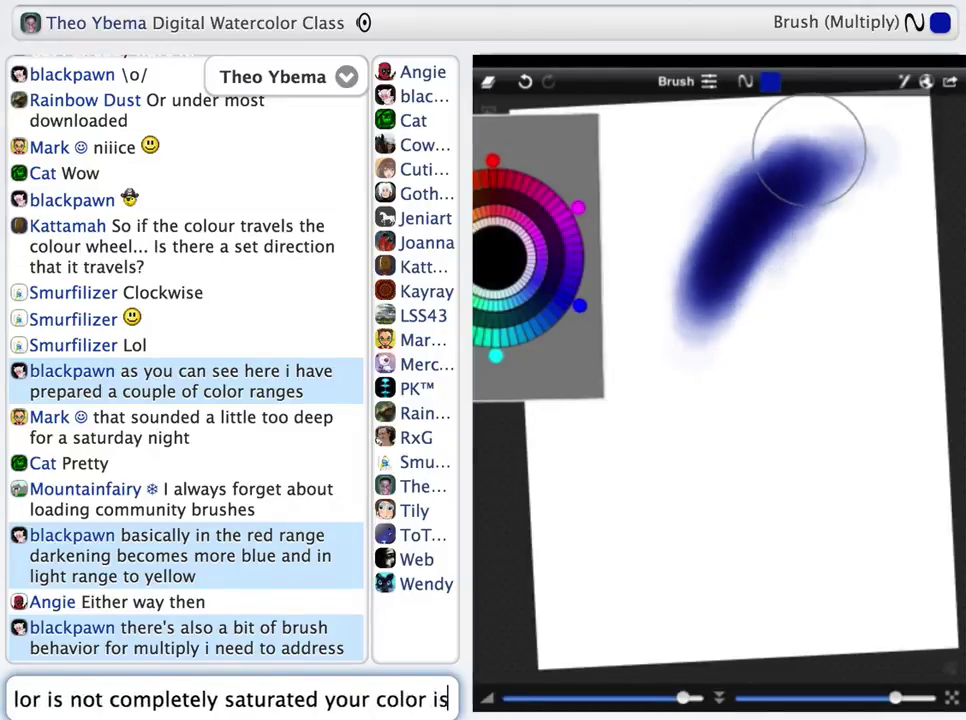
{"action": "key", "text": "Return"}
Post the /s message "and that darkening has a bias so it can shift in hue when it is dark in multiple here i show that".
{"action": "type", "text": "/s and tha"}
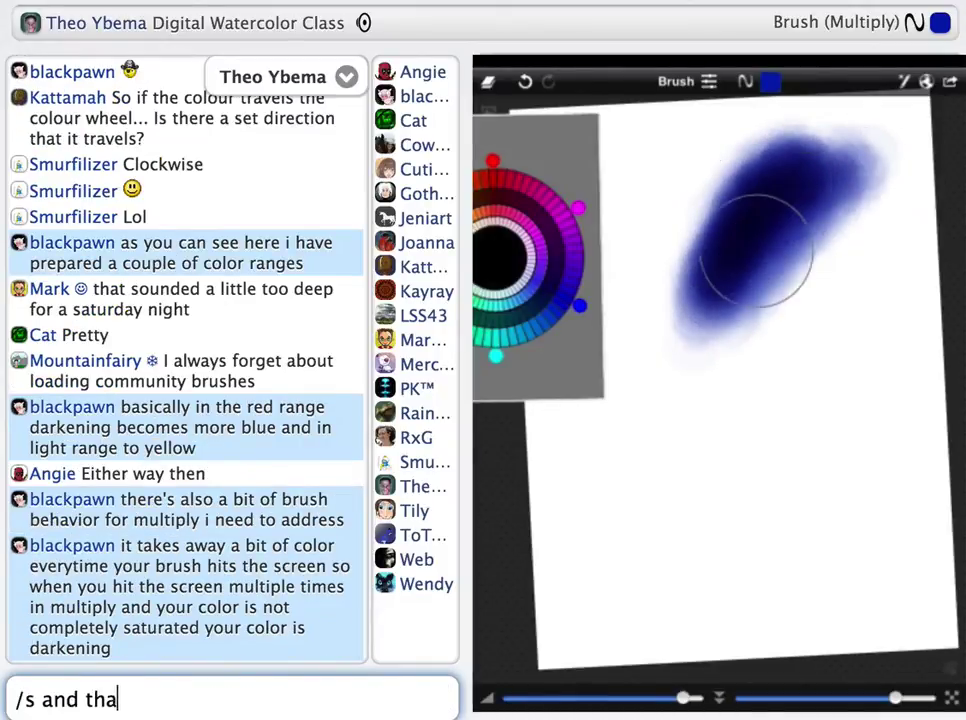
{"action": "type", "text": "t darkening has a bias so it can shift in "}
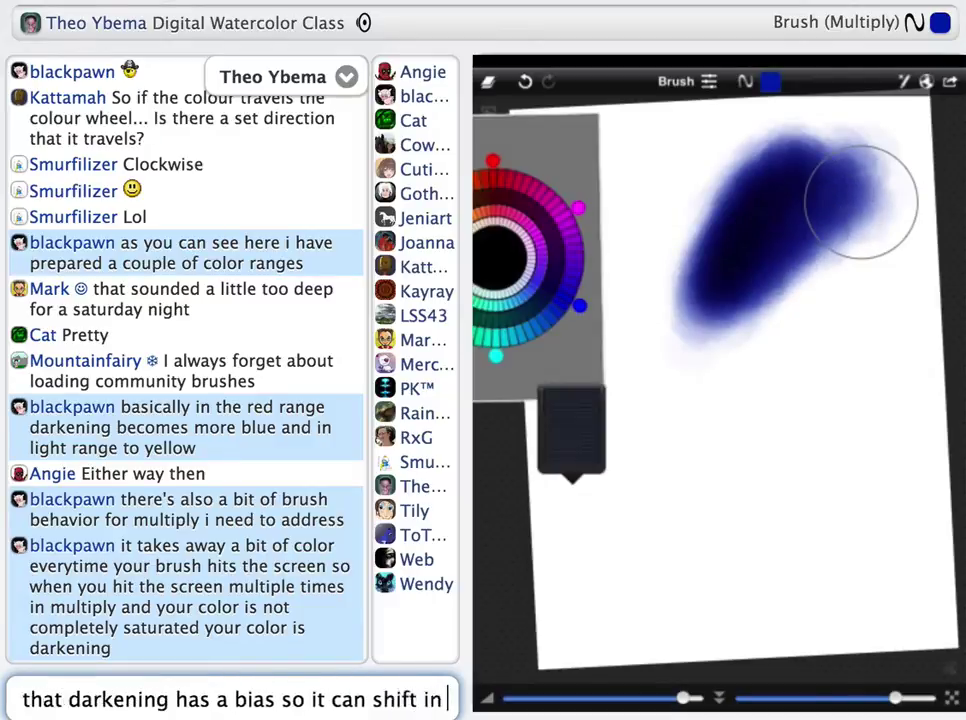
{"action": "type", "text": "hue when it is dark in multiple here i show that"}
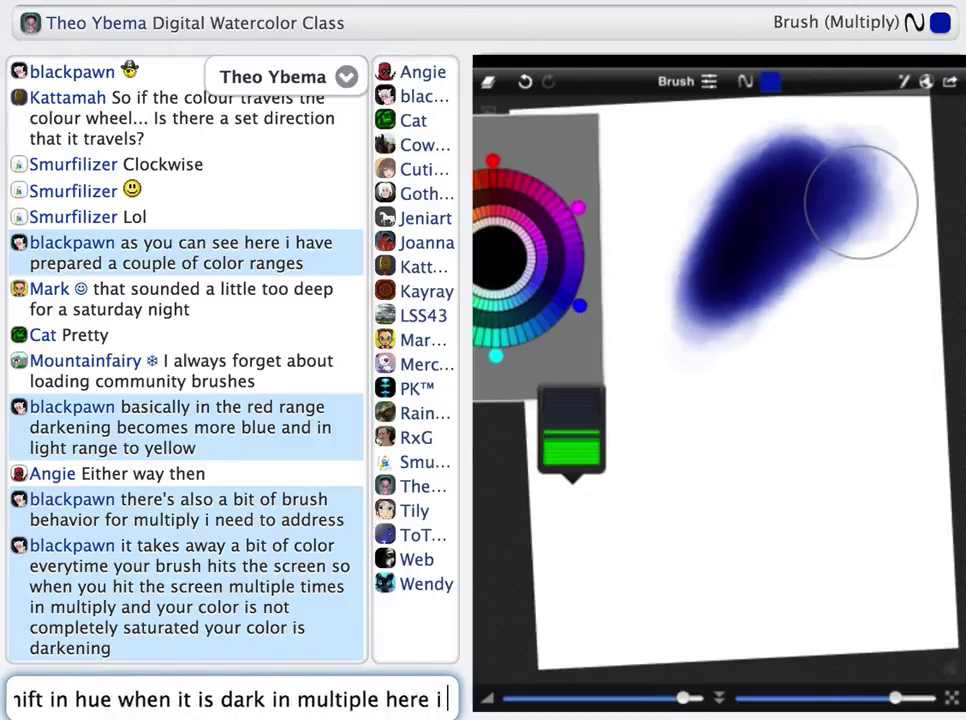
{"action": "key", "text": "Return"}
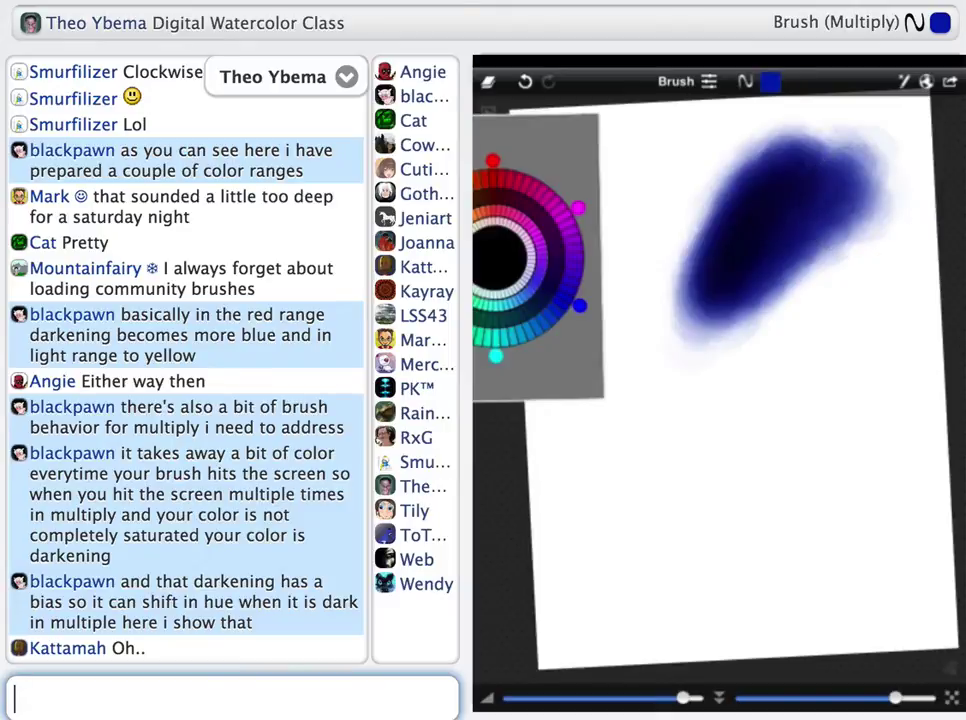
Post the /s message that applying more and more brush strokes makes the blue darker beyond the color it had originally.
{"action": "type", "text": "/s as y"}
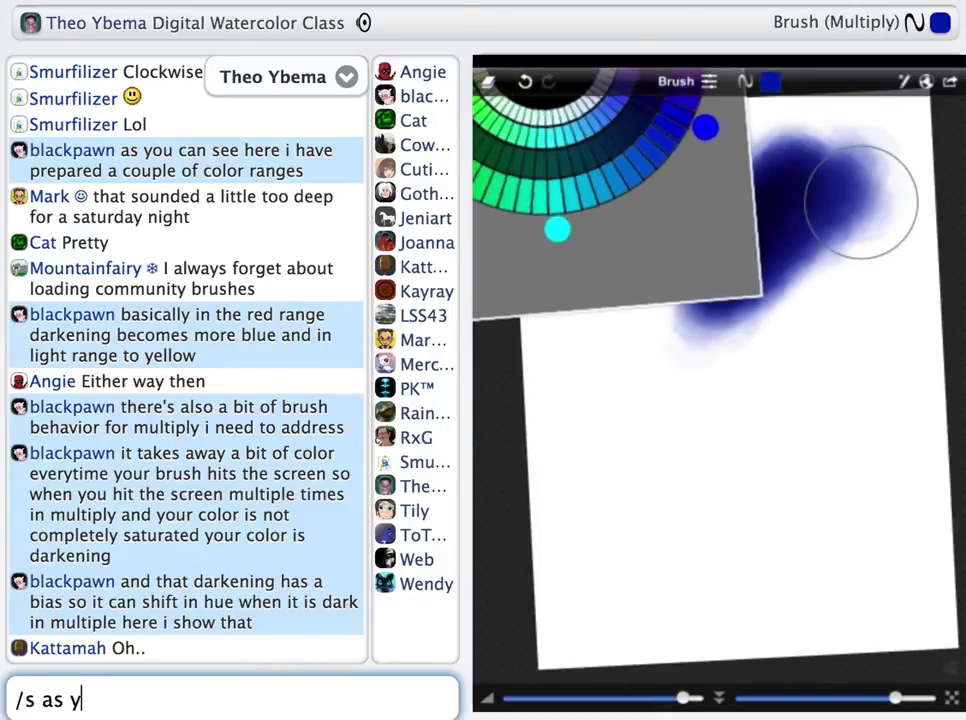
{"action": "type", "text": "ou can see as i'm applying more a"}
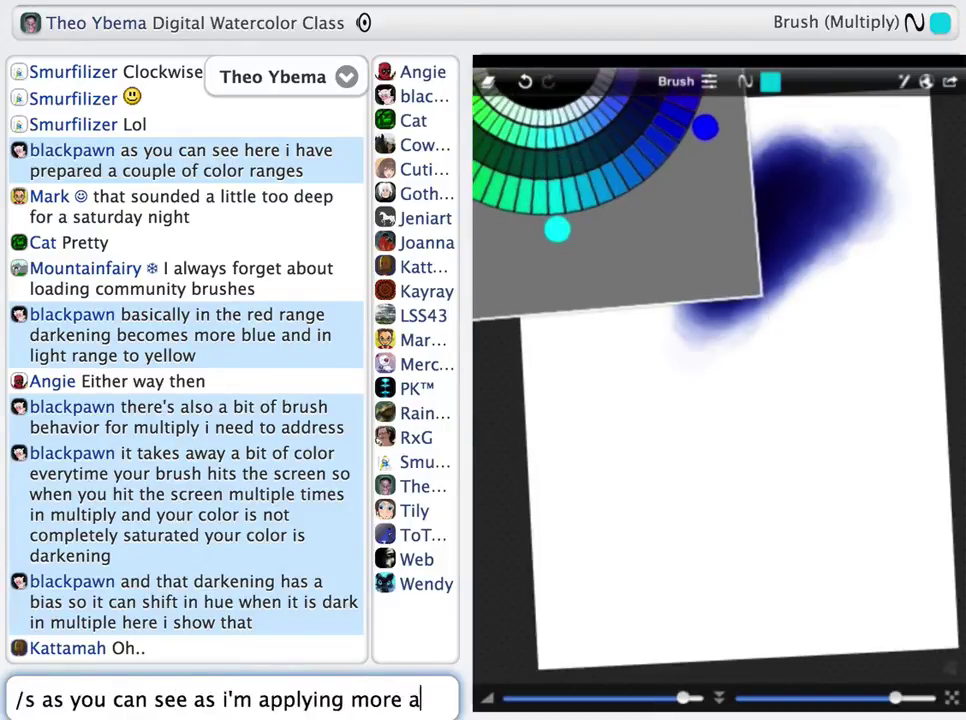
{"action": "type", "text": "nd more brush strokes the blue gets darker"}
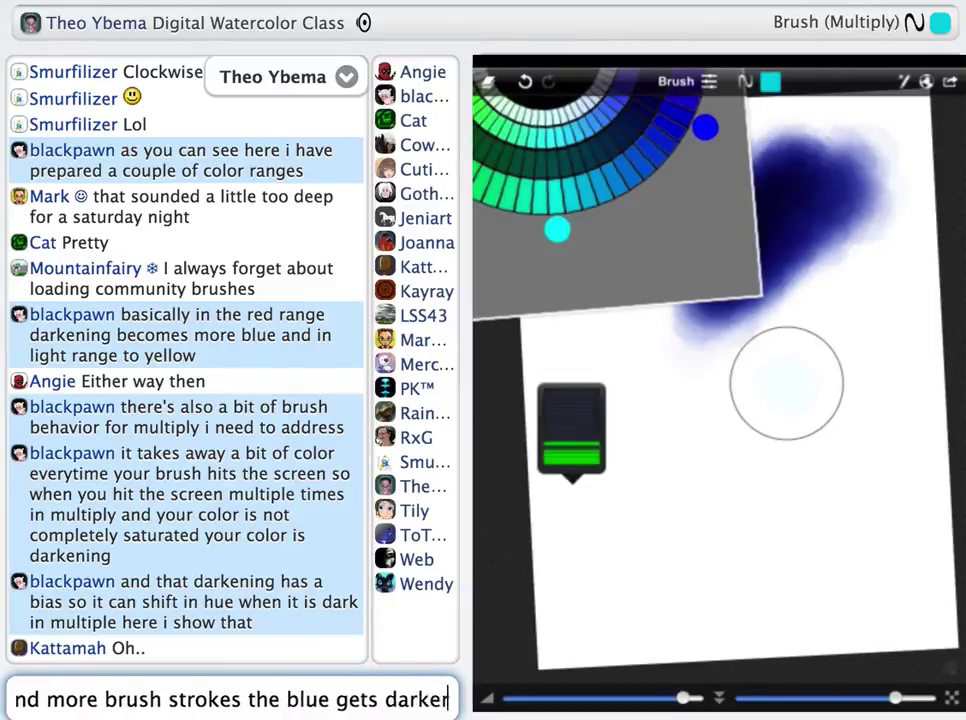
{"action": "type", "text": " beyond the color it had originally"}
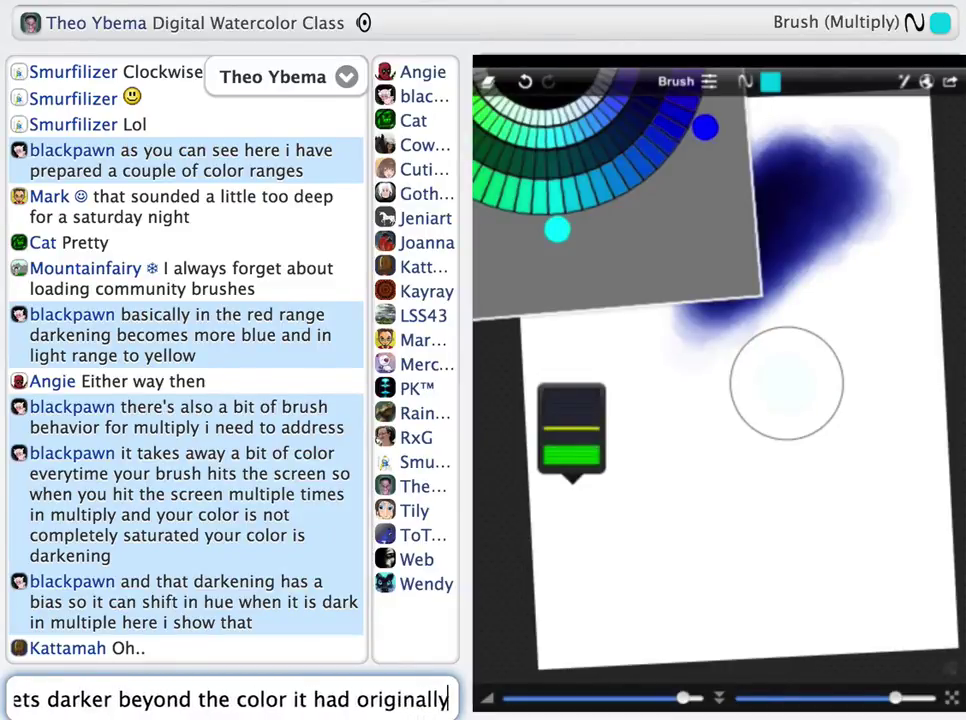
{"action": "key", "text": "Return"}
Post the /s message comparing the effect to a felt tip marker left on paper for awhile that gets really really dark.
{"action": "type", "text": "/s it looks a bit like a fe"}
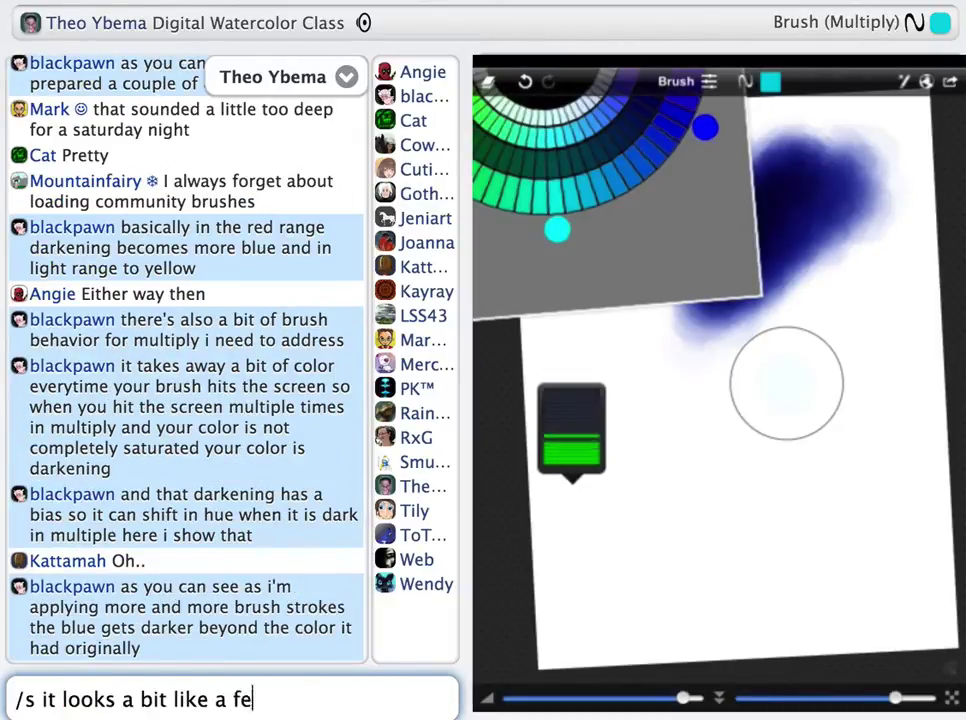
{"action": "type", "text": "lt tip marker that you put on paper and l"}
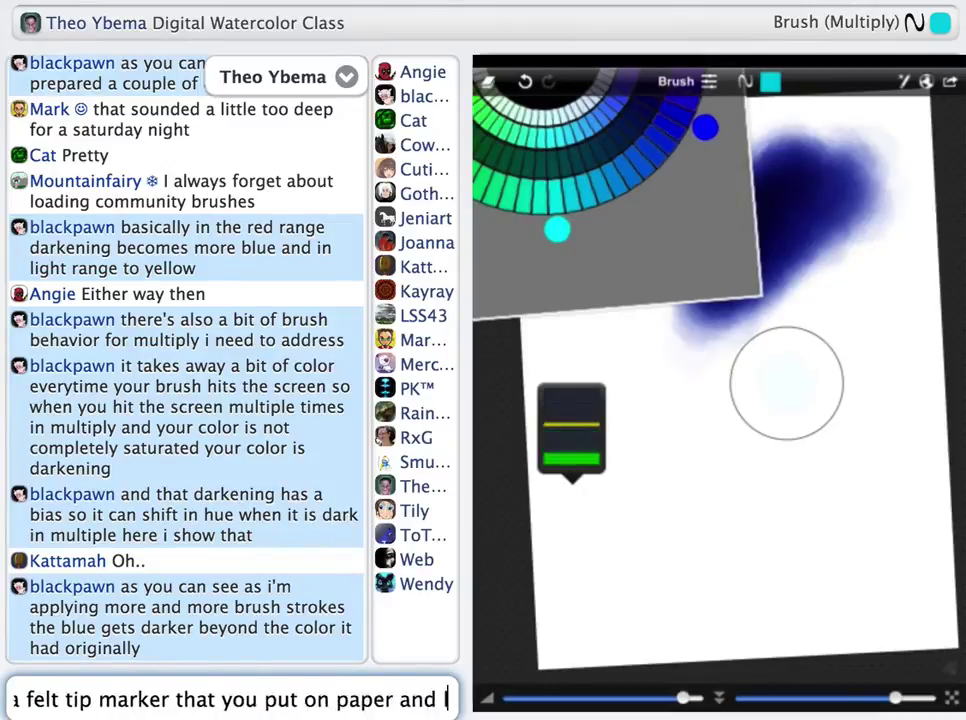
{"action": "type", "text": "eave it for awhile it gets really really dark"}
{"action": "key", "text": "Return"}
Post the /s message about taking a shadow of cyan tipping a bit to blue, with the cyan shifting towards the blue when darkening.
{"action": "type", "text": "/s "}
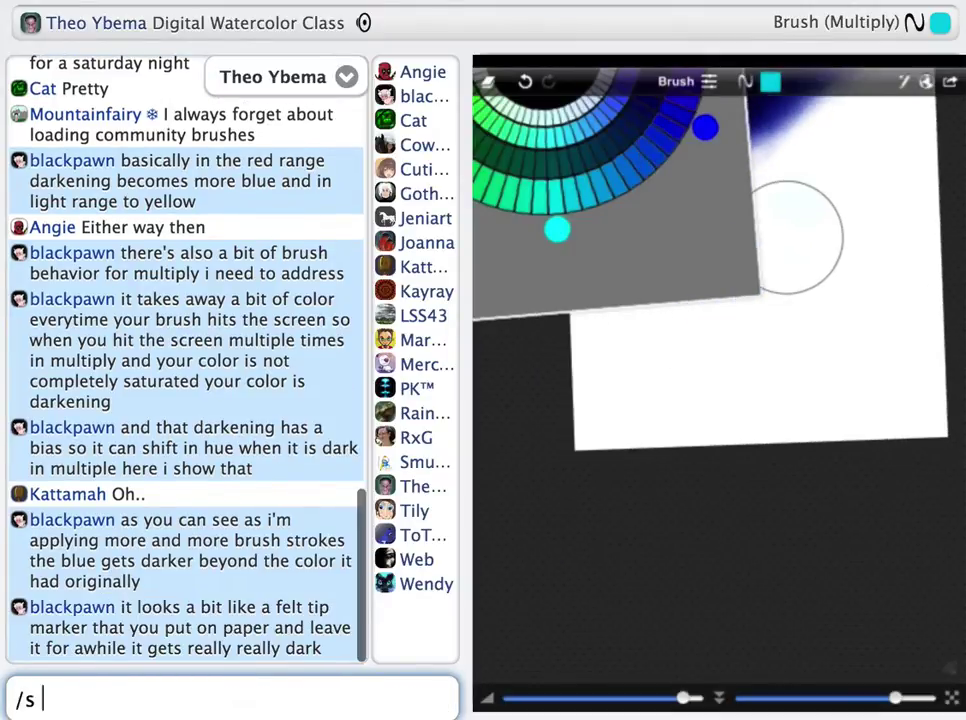
{"action": "type", "text": "now i'm taking a shadow of cyan that is tipping a bit to blue"}
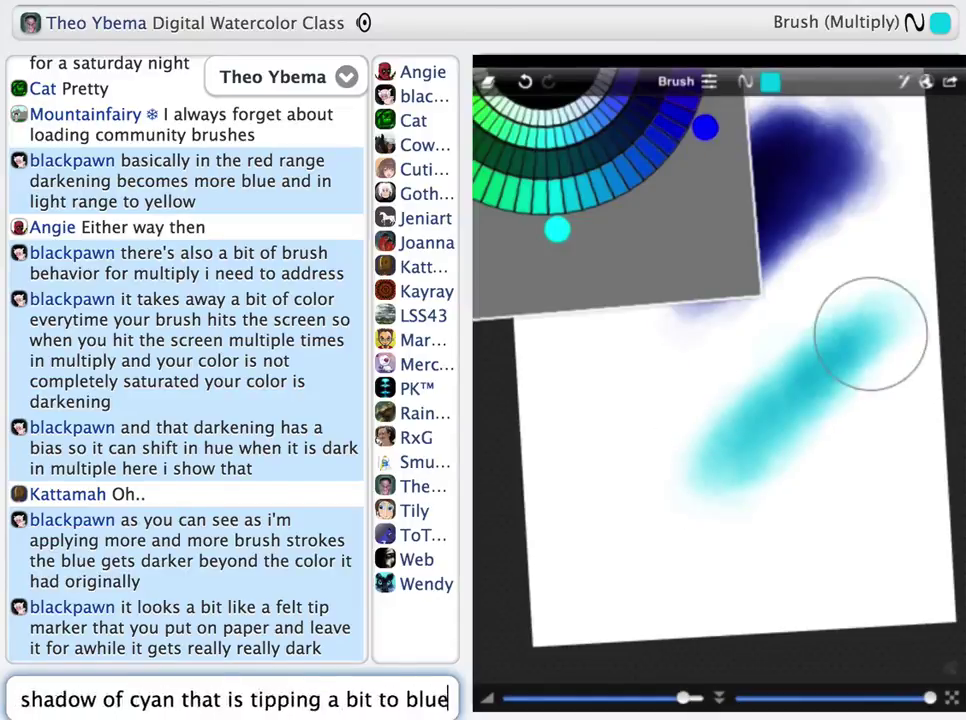
{"action": "type", "text": " and you'll see the cyan when its darkening is shifting towards the blue"}
{"action": "key", "text": "Return"}
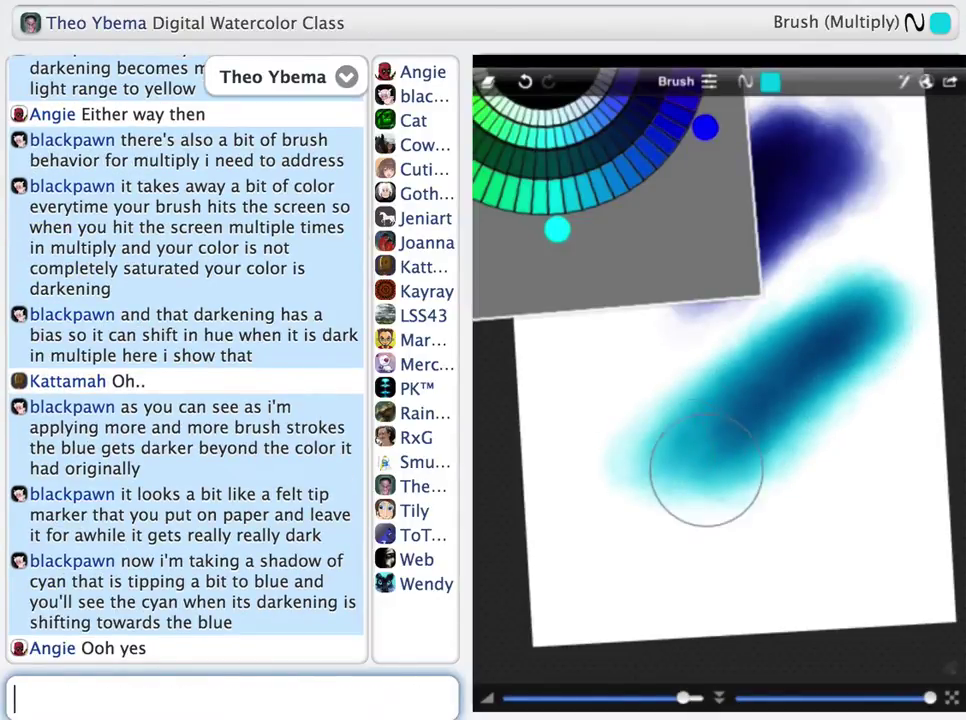
Post the /s message that choosing a hue a little bit towards the green gives a completely different effect and darkens towards green.
{"action": "type", "text": "/s "}
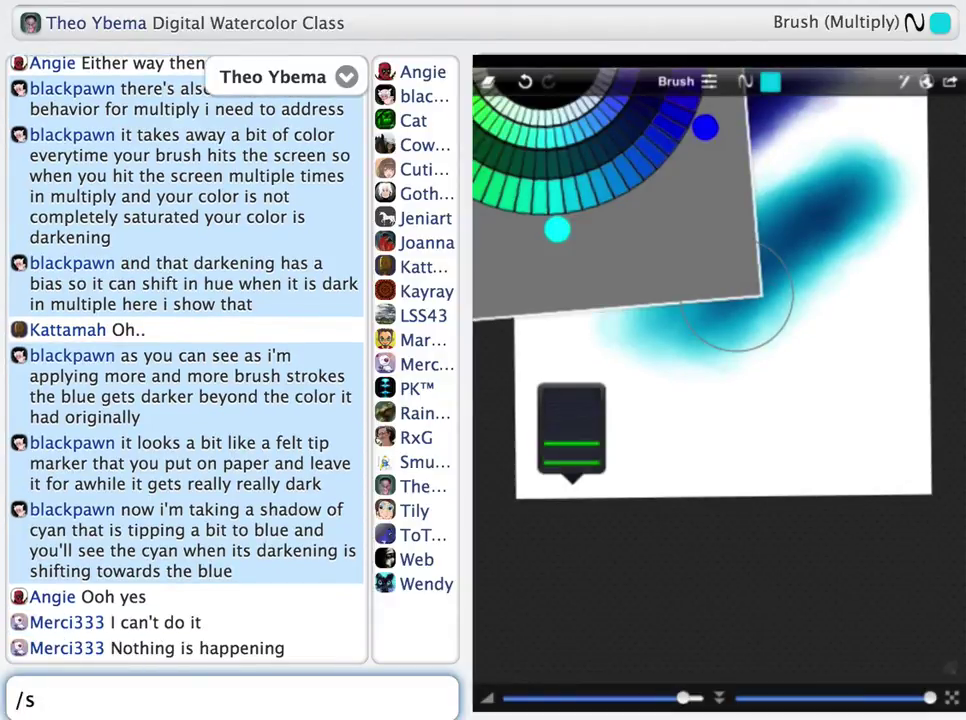
{"action": "type", "text": "in contrast when i choose a hue that i a lit"}
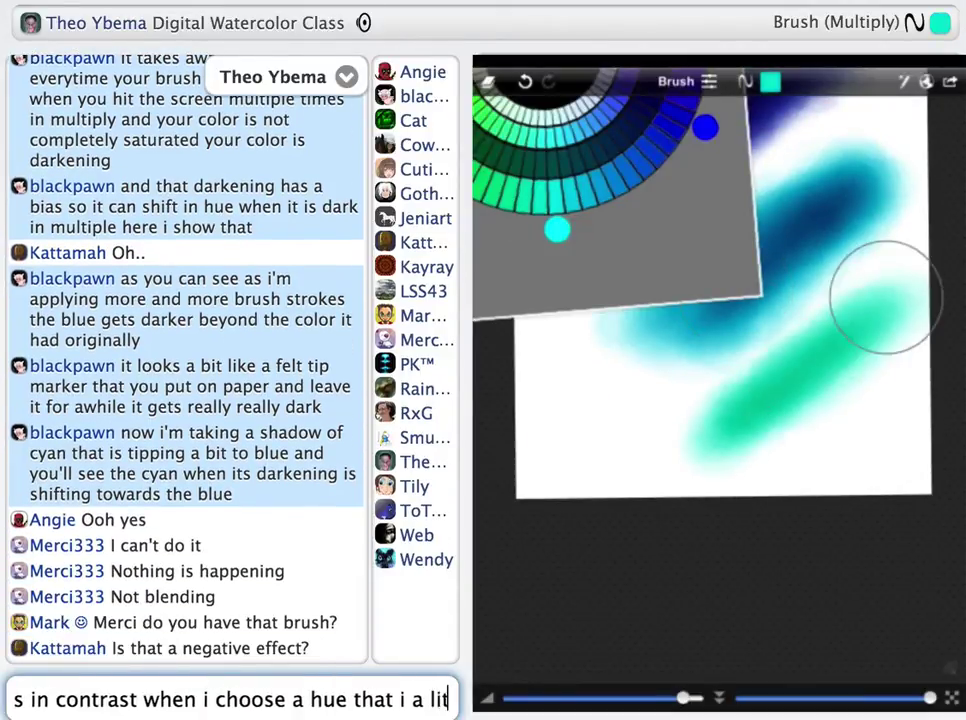
{"action": "type", "text": "tle bit towards the green then you see a completely different a"}
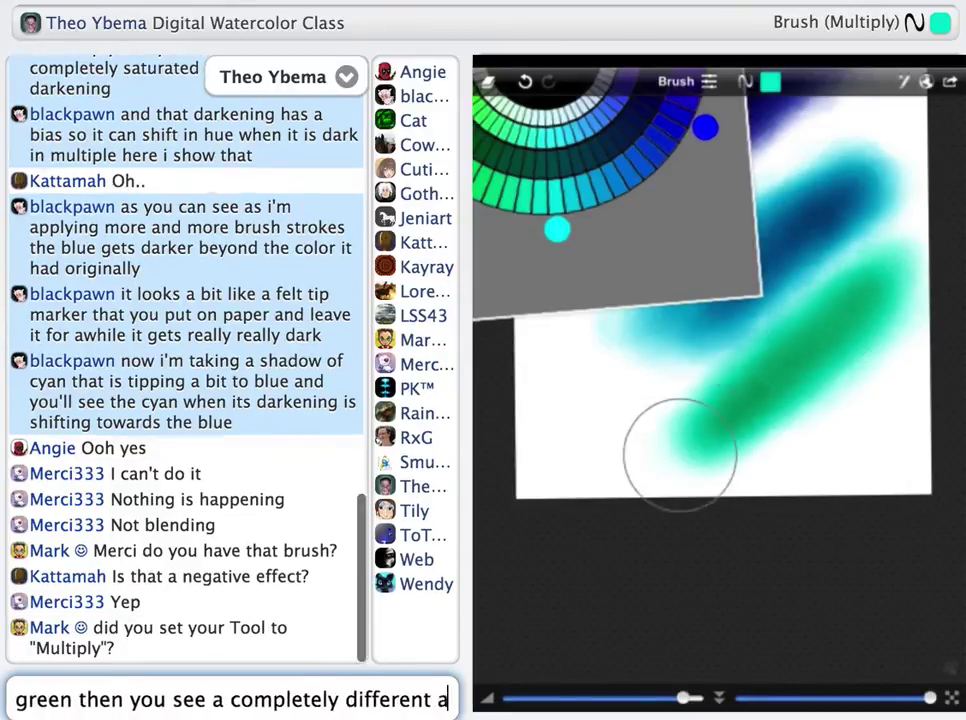
{"action": "type", "text": "ffect and it darkens towards green"}
{"action": "key", "text": "Return"}
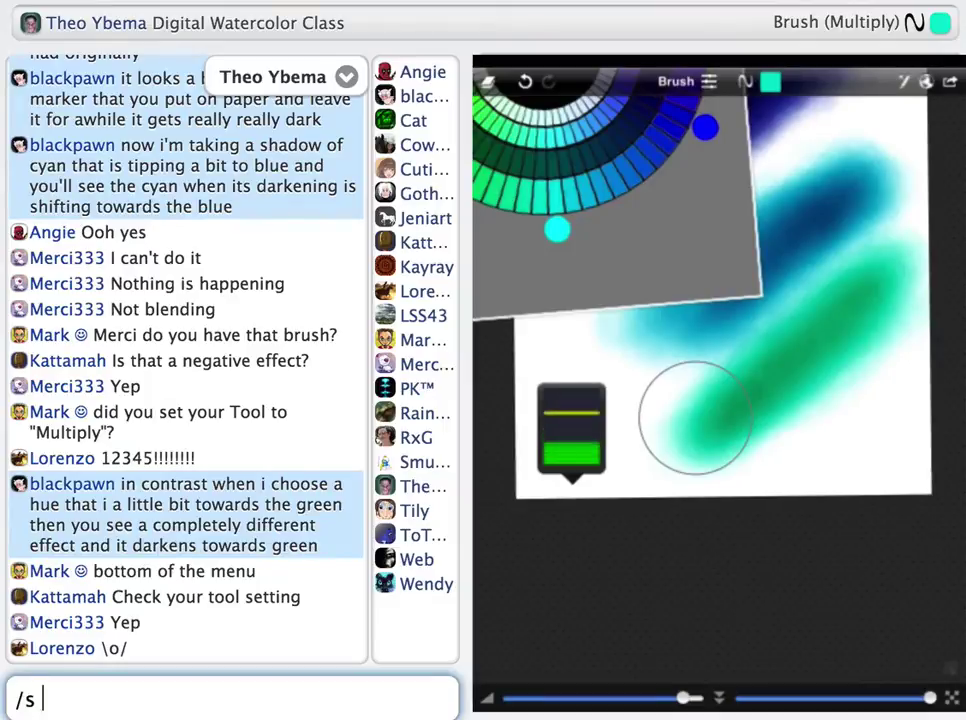
Post the /s message that the plain colors don't differ as much but multiply builds up those little differences between the hues.
{"action": "type", "text": "/s "}
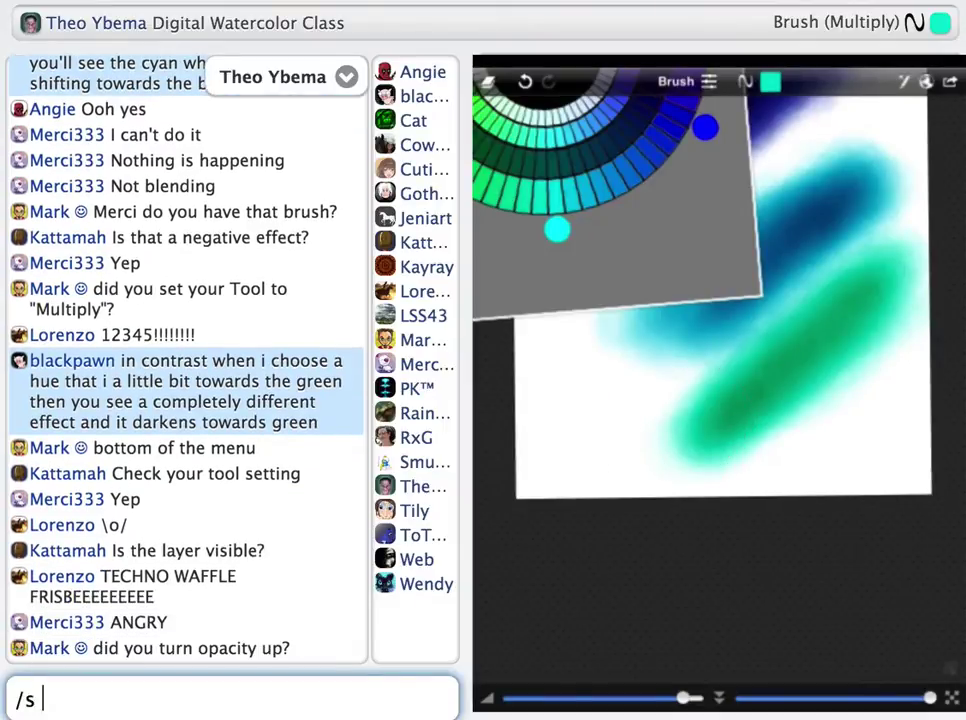
{"action": "type", "text": "so you can see the plain colors"}
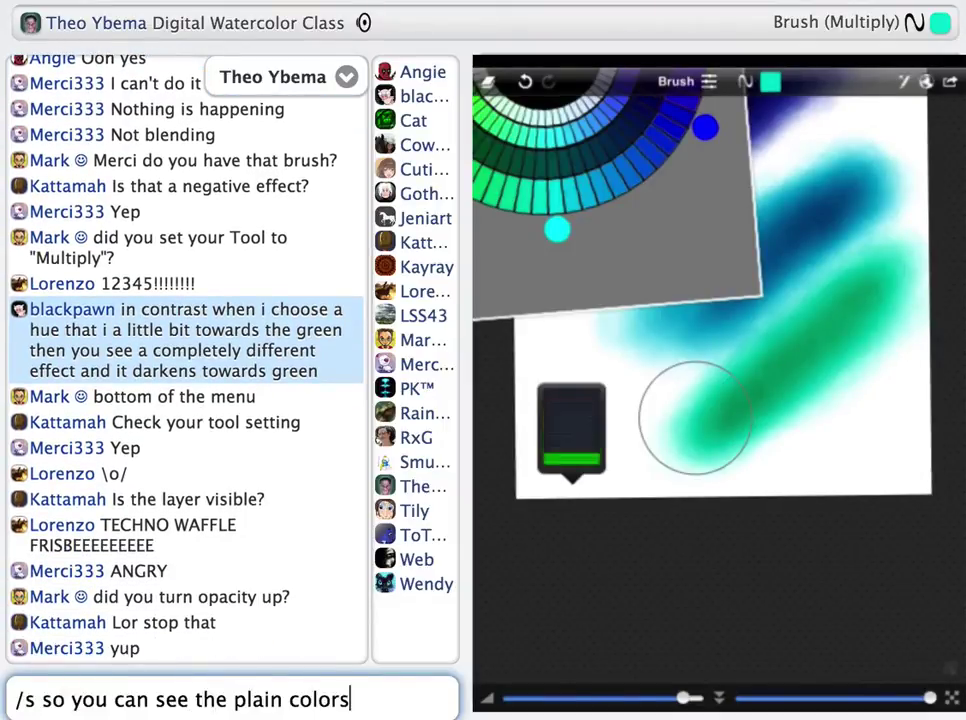
{"action": "type", "text": " don't differ as much but with multiply it builds up those little dif"}
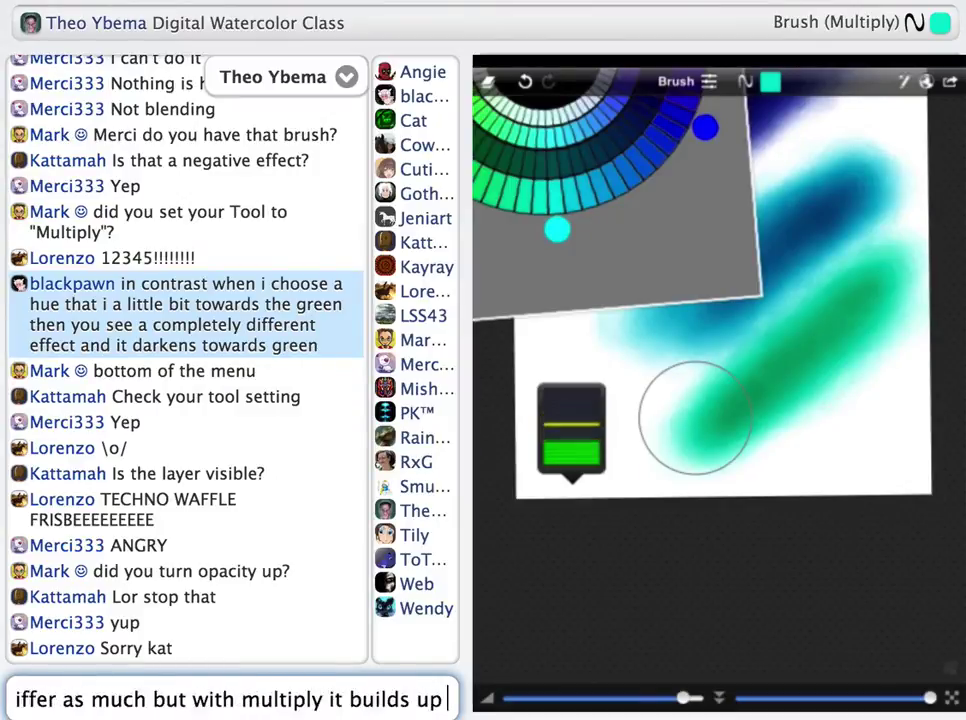
{"action": "type", "text": "ferences between the hues"}
{"action": "key", "text": "Return"}
Post the /s message "what i did here i turned opacity up to show you how the buildup of colors works".
{"action": "type", "text": "/s"}
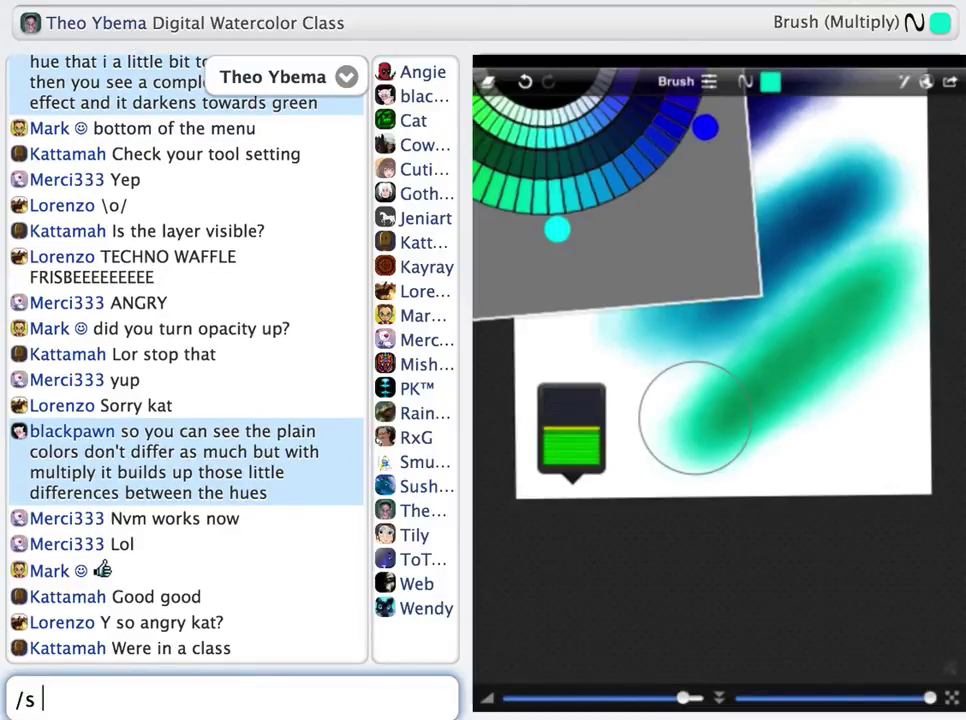
{"action": "key", "text": "super+a"}
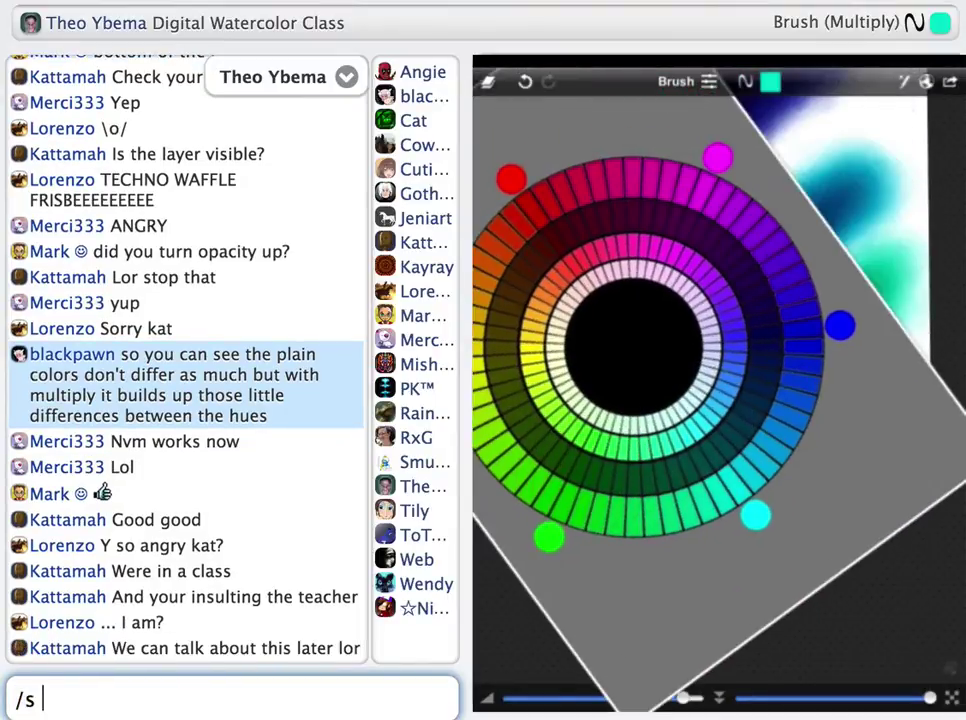
{"action": "type", "text": "what i did "}
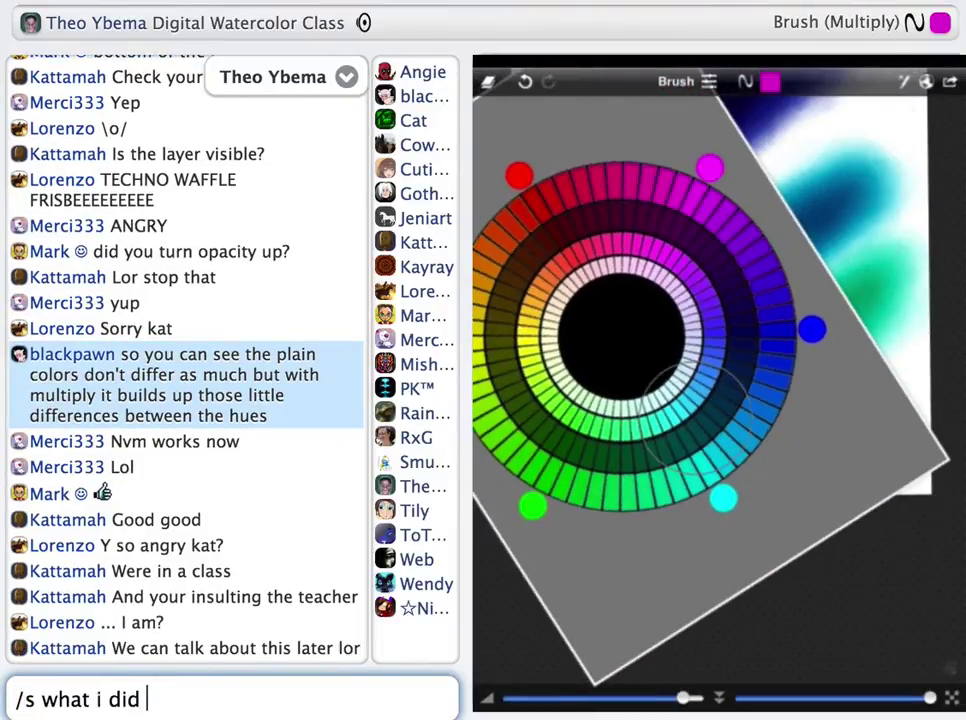
{"action": "type", "text": "here i turned opacity "}
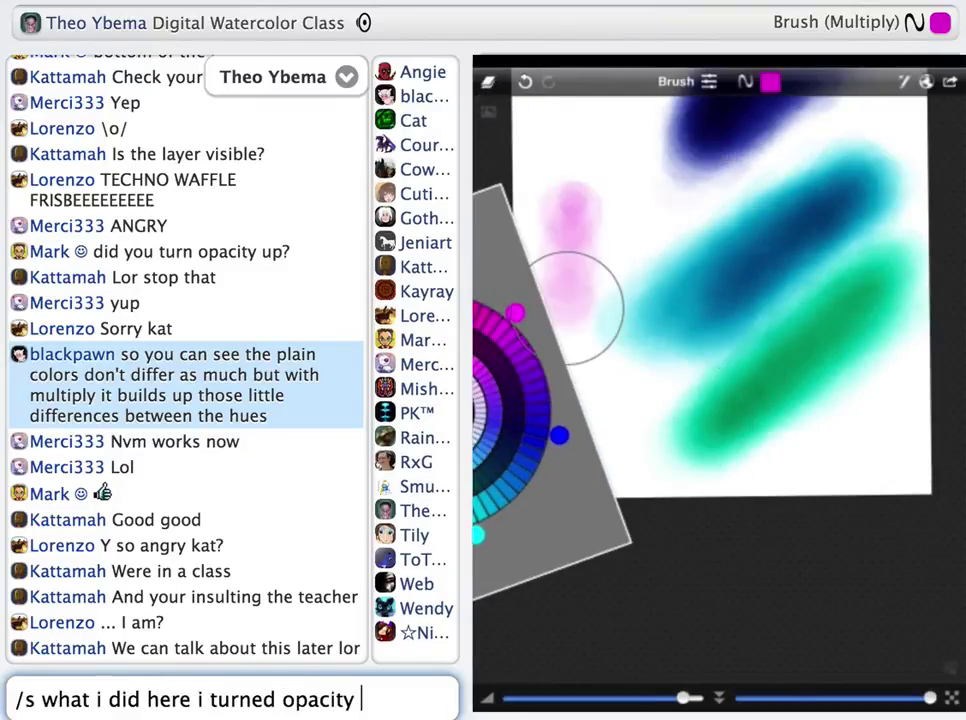
{"action": "type", "text": "up to show you how the buildup of colors works"}
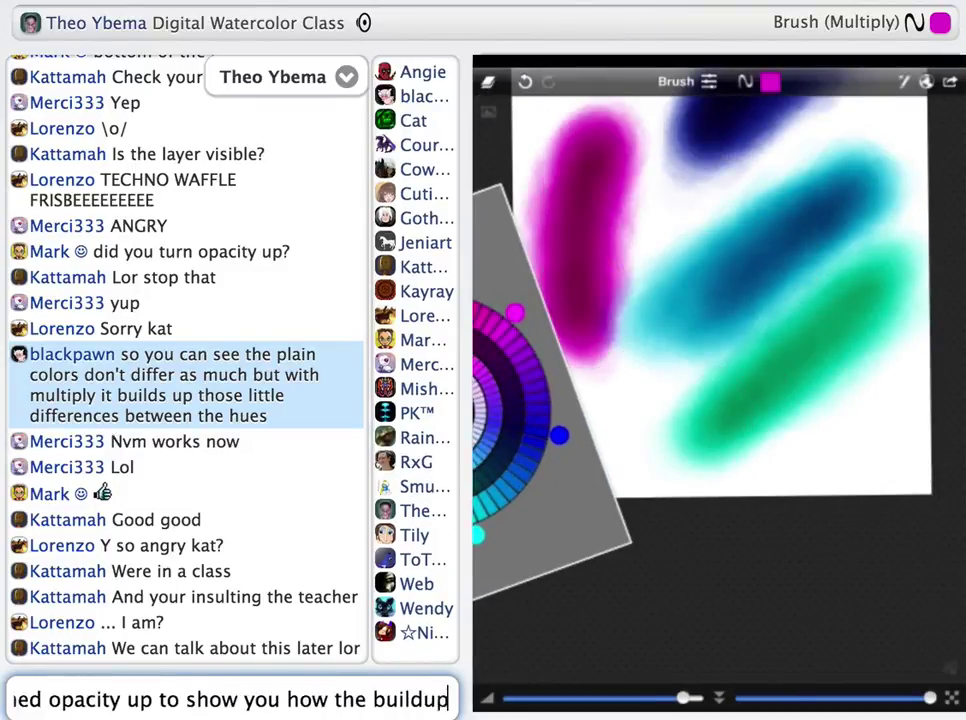
{"action": "key", "text": "Return"}
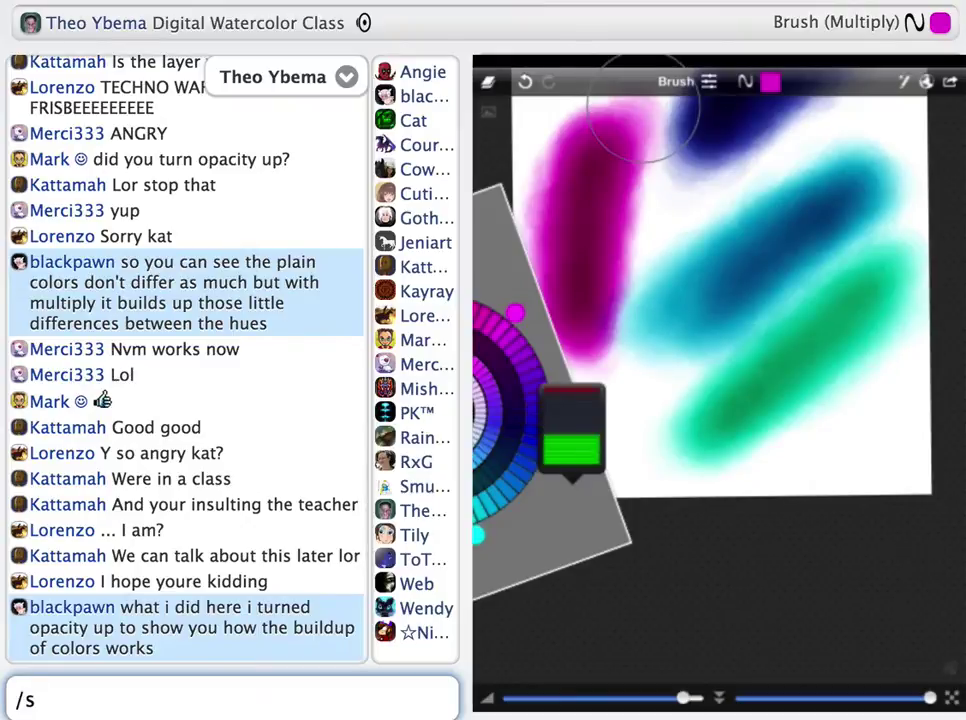
Post the /s message that color quickly darkens, with the multiply rule of thumb of using any usual brush with Flow at 7% or similarly low.
{"action": "type", "text": "/s"}
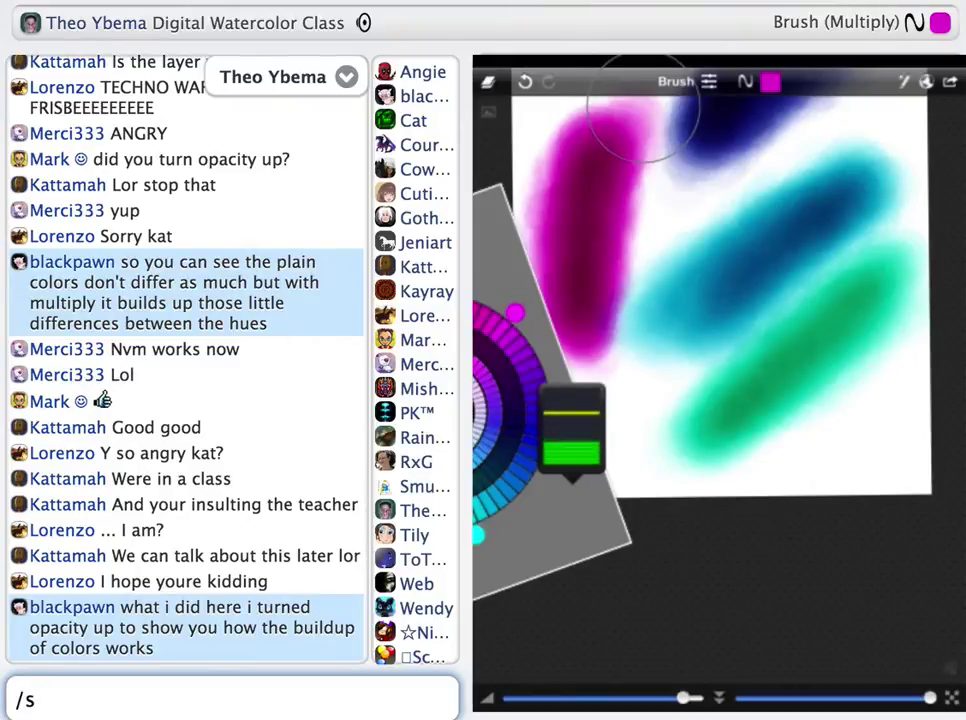
{"action": "type", "text": " the color quickly darkens.  basically the rule of thum"}
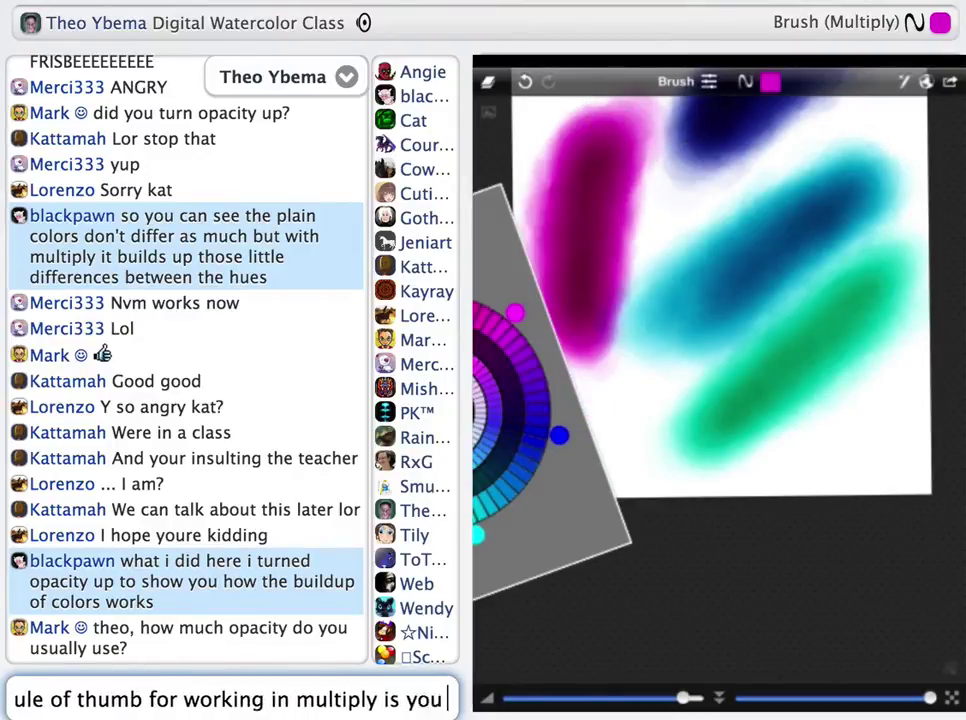
{"action": "type", "text": "y brus"}
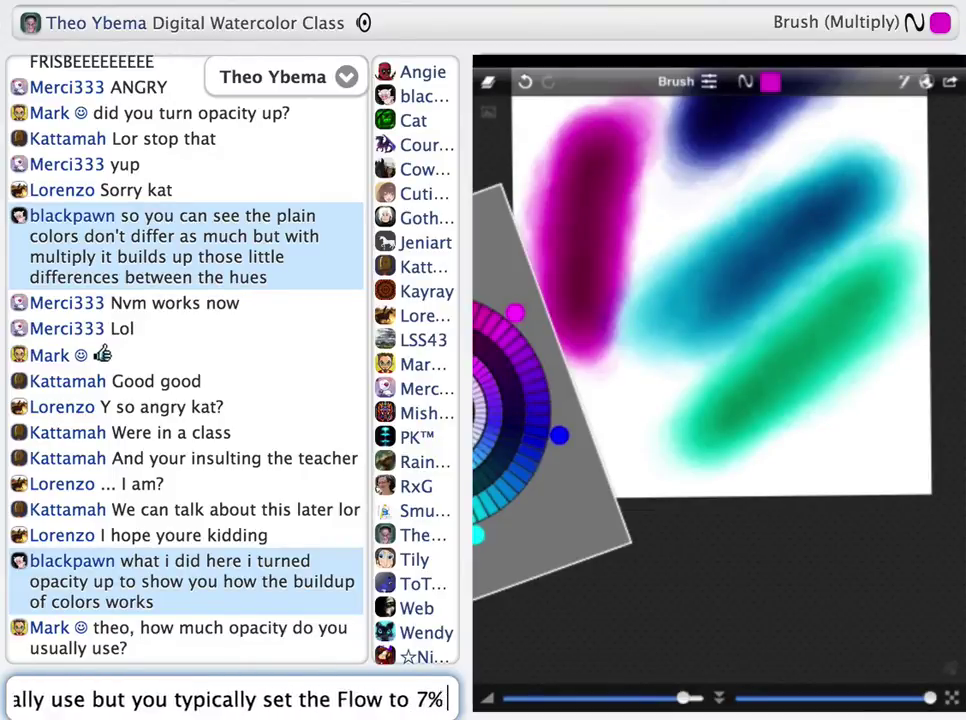
{"action": "type", "text": "like that"}
{"action": "key", "text": "Return"}
Post the /s message about sliding transparency low, and setting flow and transparency very low for a very black brush image to get watercolor effect.
{"action": "type", "text": "/s even then i"}
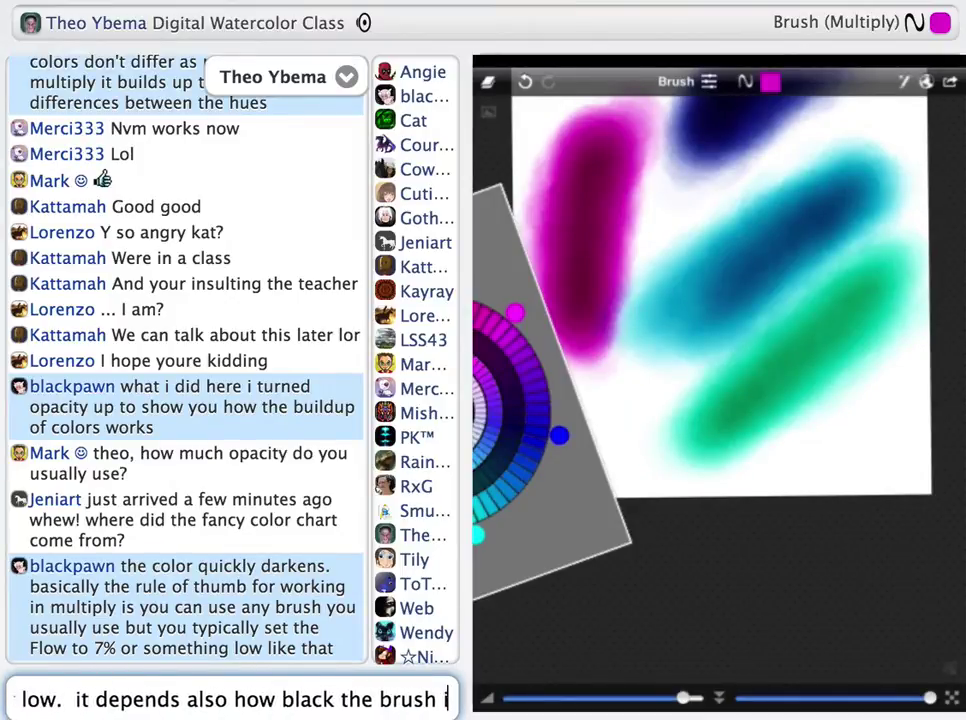
{"action": "type", "text": "tself.  if its very "}
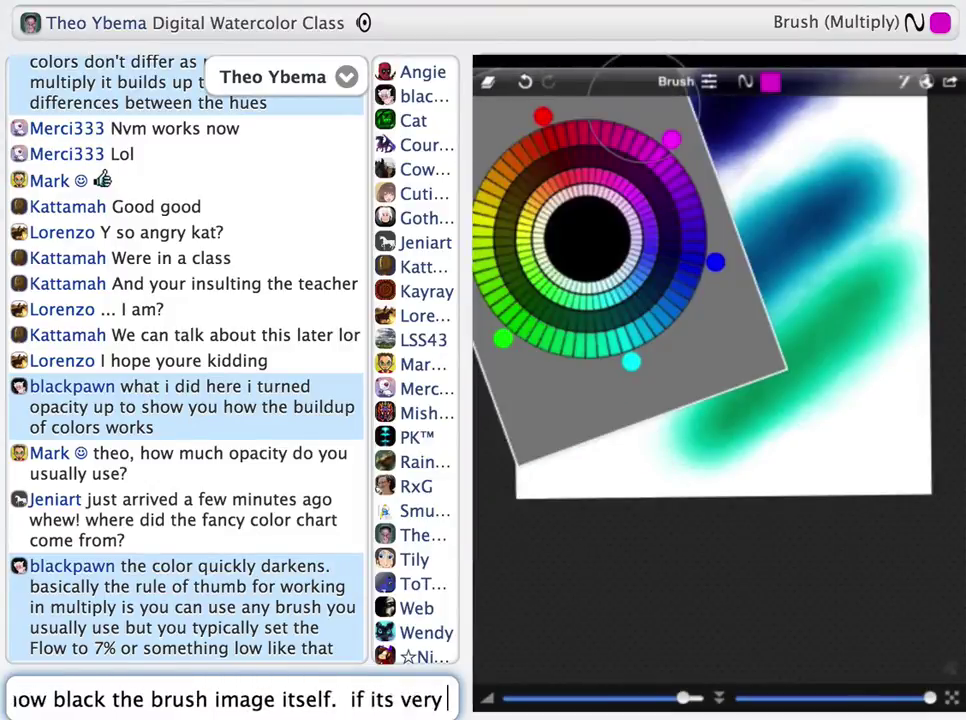
{"action": "type", "text": "black then set flow and"}
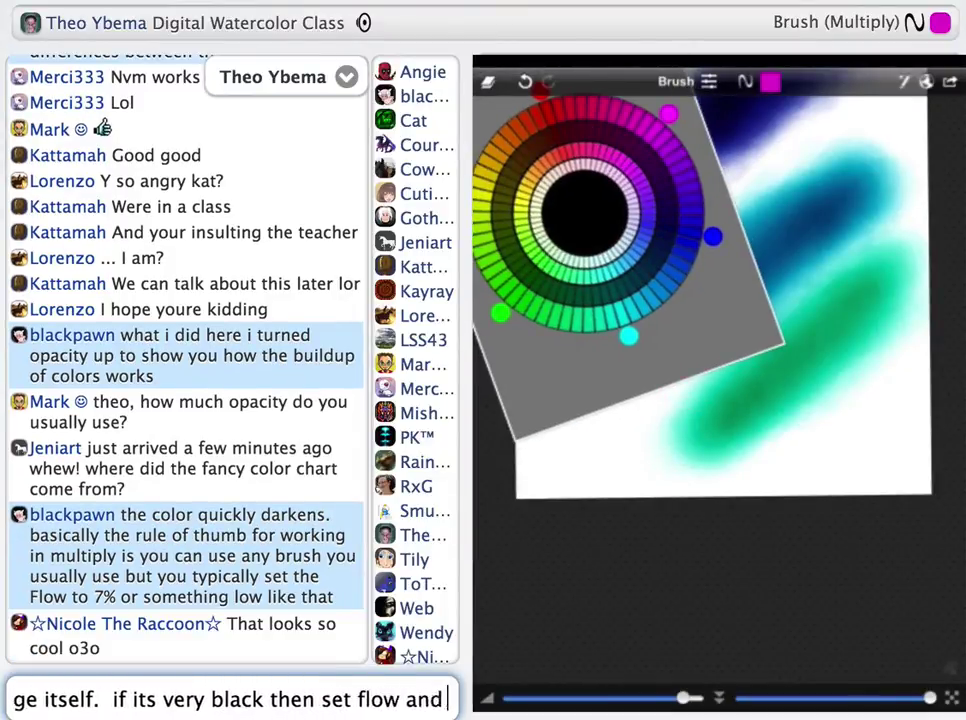
{"action": "type", "text": " transparency very low to get watercolor effect"}
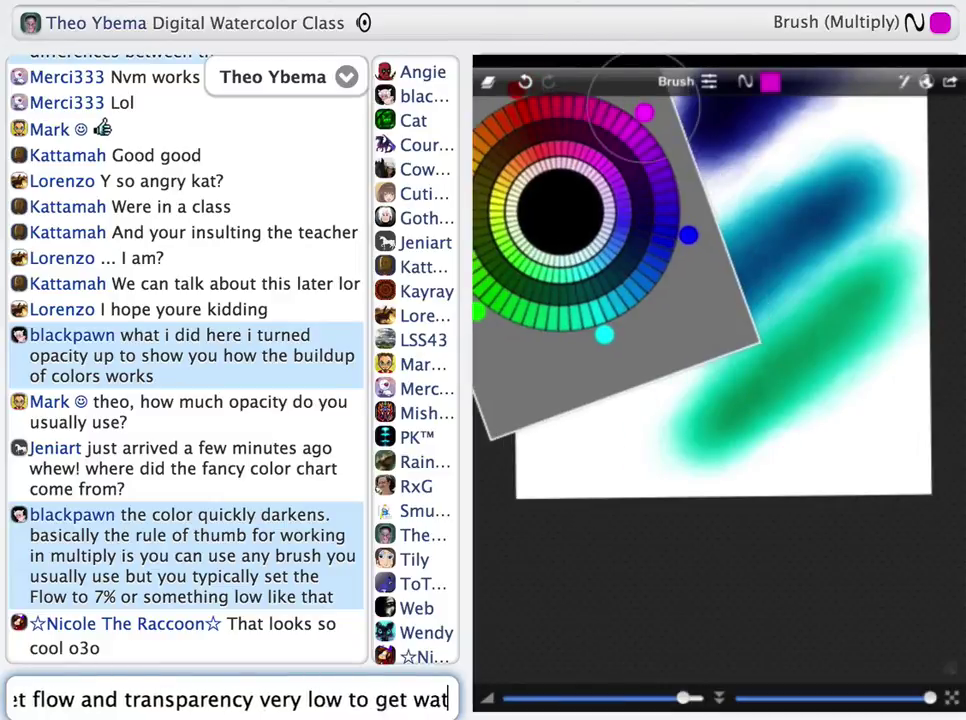
{"action": "key", "text": "Return"}
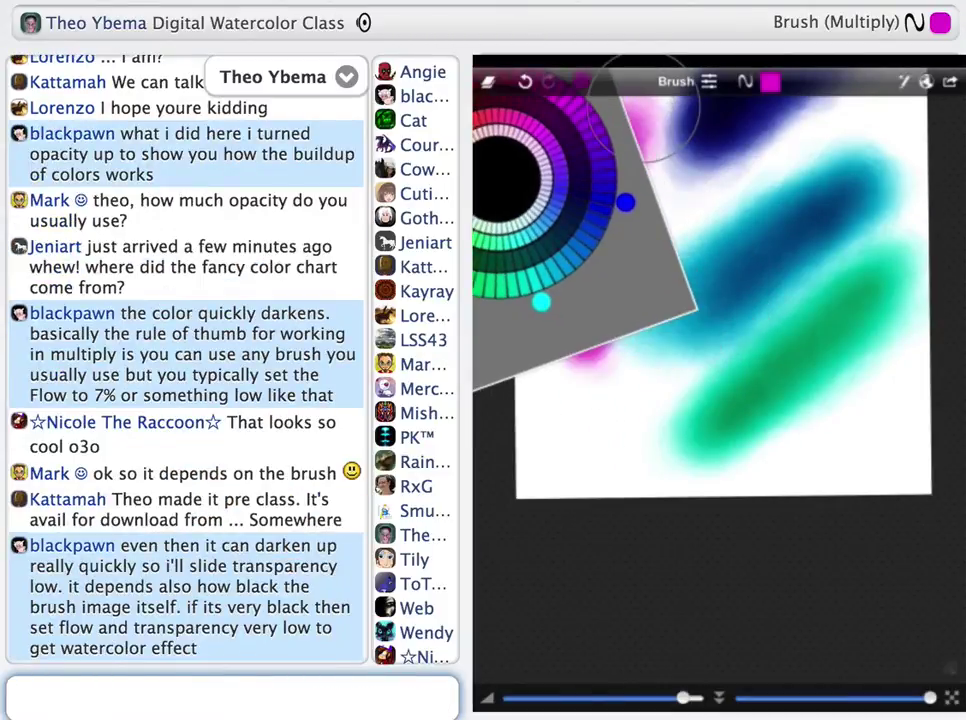
Post the /s message that multiply colors have to be totally saturated to darken up, so transparency is set high while demonstrating here.
{"action": "type", "text": "/s for multiply col"}
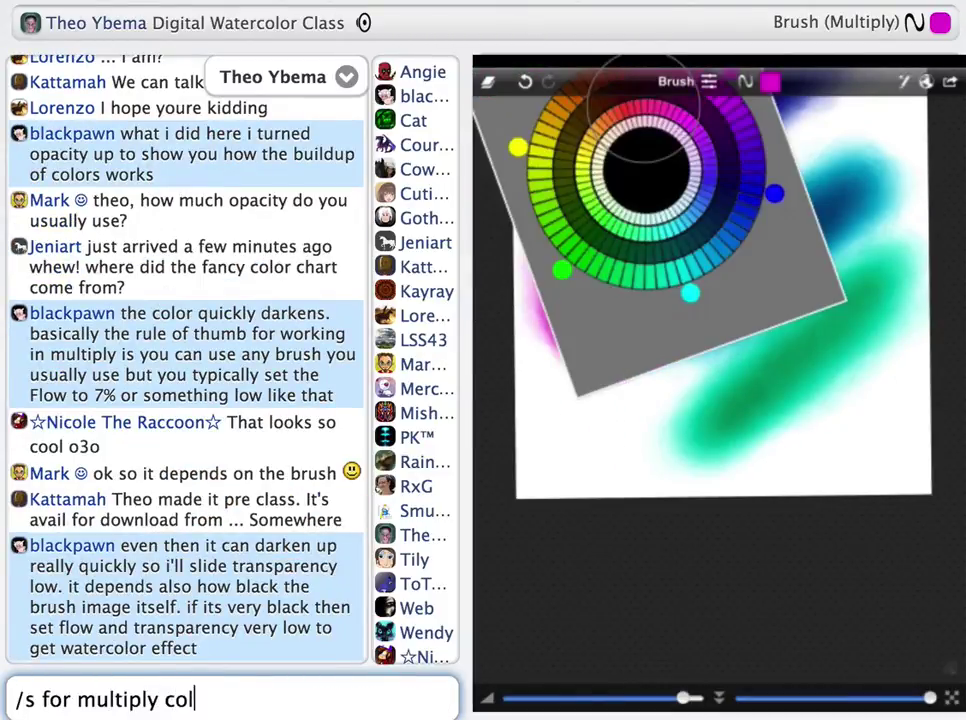
{"action": "type", "text": "ors to darken up they have to be"}
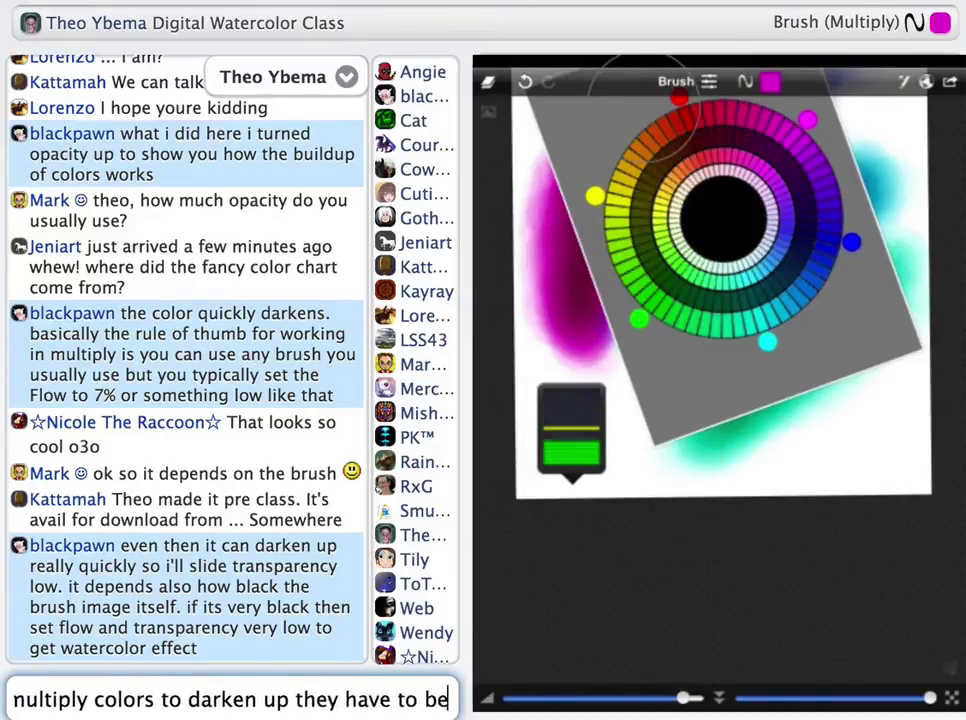
{"action": "type", "text": " totally saturd"}
{"action": "key", "text": "BackSpace"}
{"action": "type", "text": "ated"}
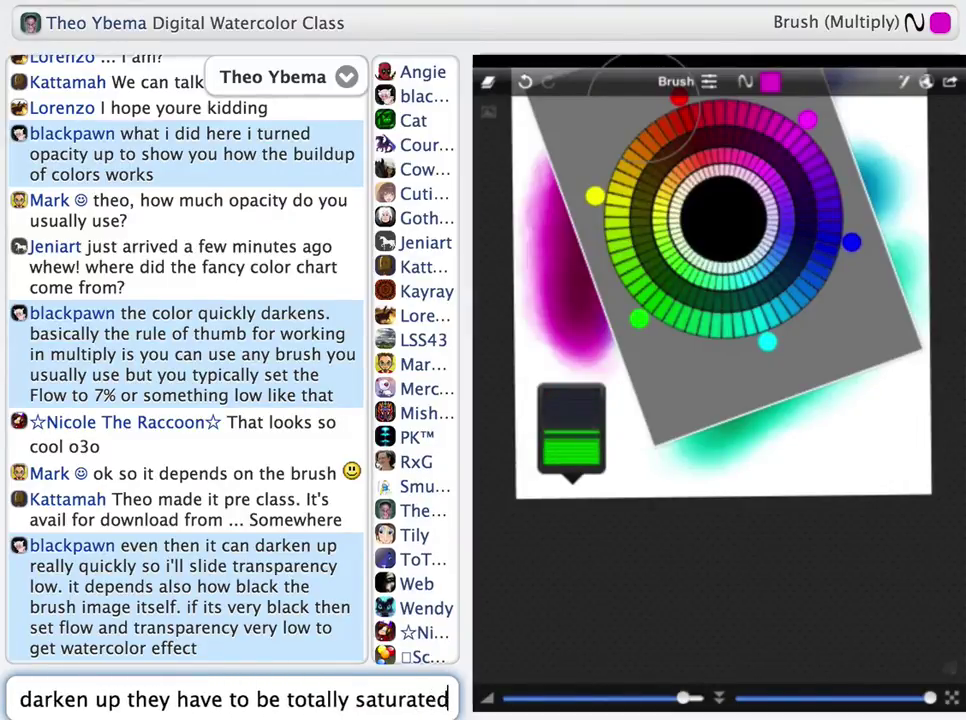
{"action": "type", "text": " so i set transparency high "}
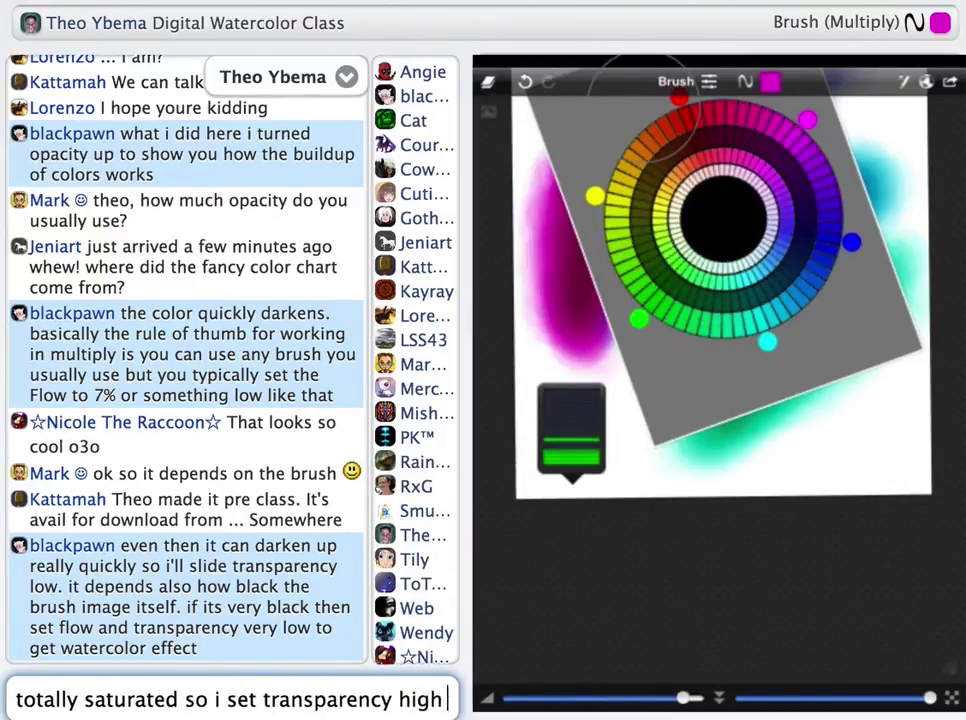
{"action": "type", "text": "while demonstrating"}
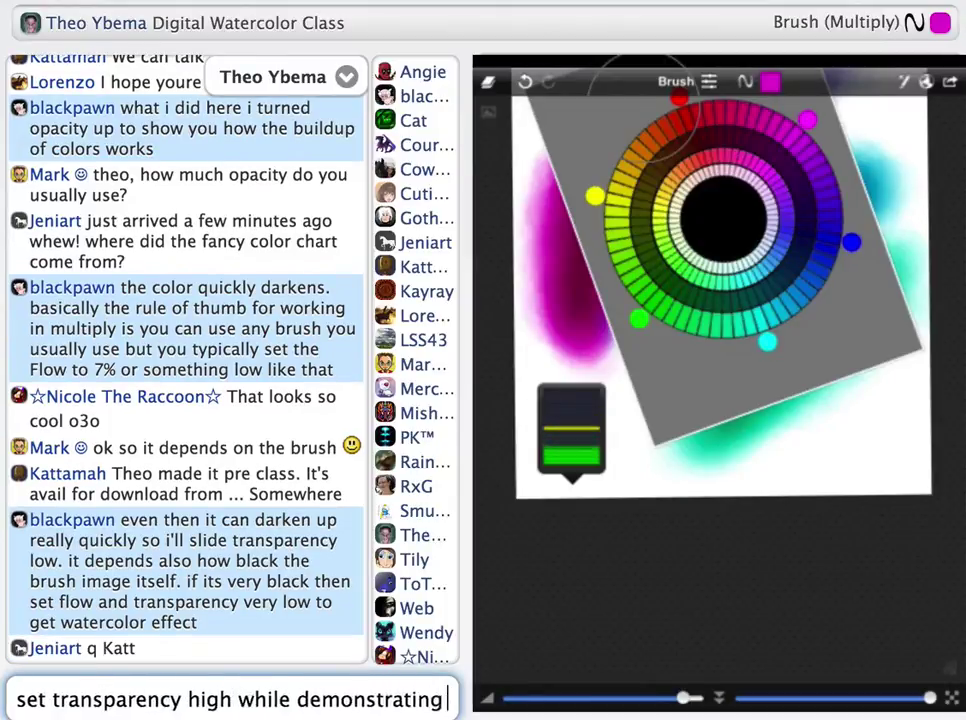
{"action": "type", "text": " here"}
{"action": "key", "text": "Return"}
Post the /s message about the goal of cramming in as much color as possible and the interesting color bias that multiply mode can have.
{"action": "type", "text": "/s"}
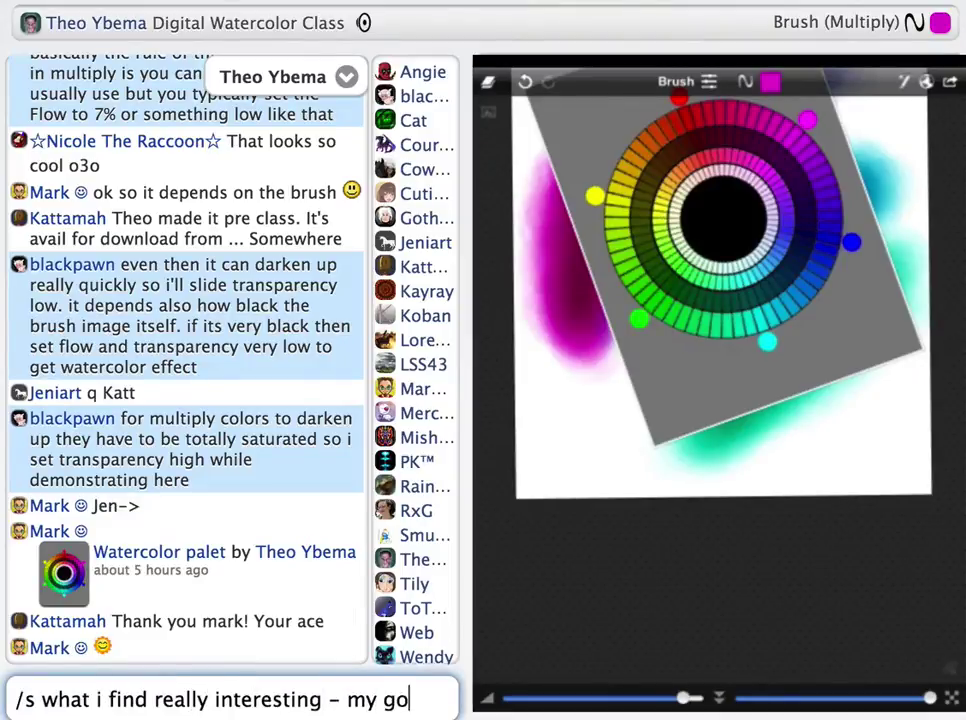
{"action": "type", "text": "al is always to cram in as m"}
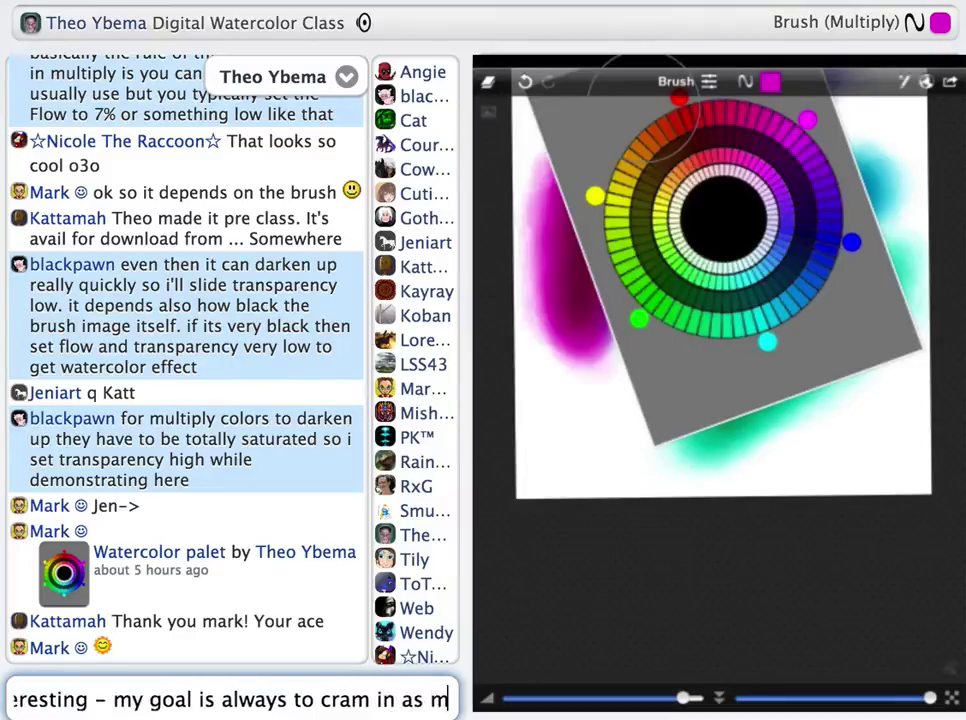
{"action": "type", "text": "uch color as i can - so what i"}
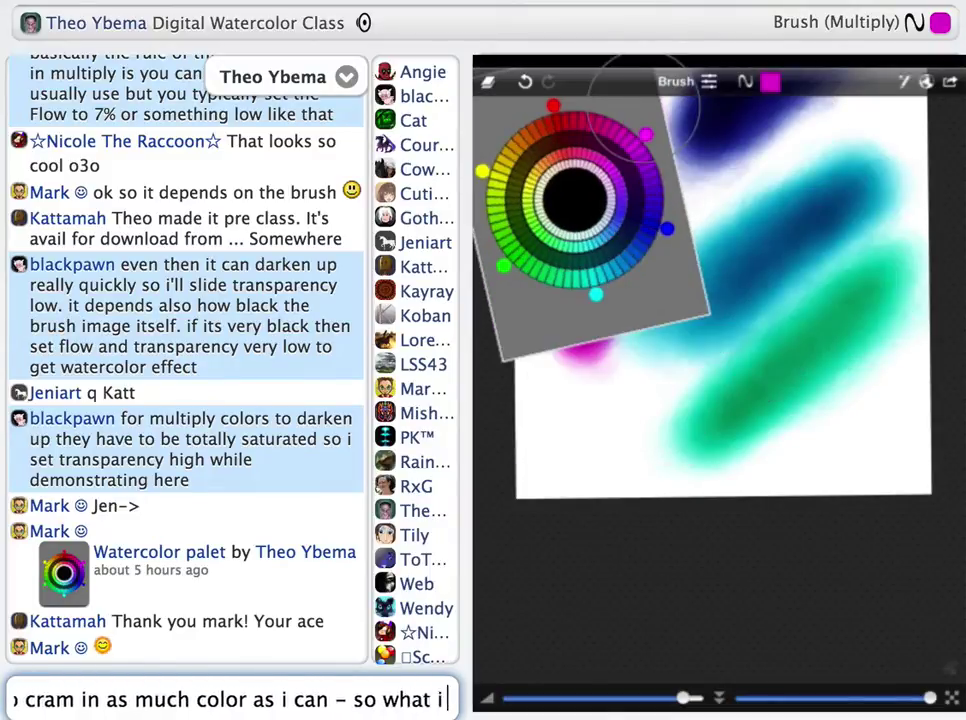
{"action": "type", "text": " find interesting is this color bi"}
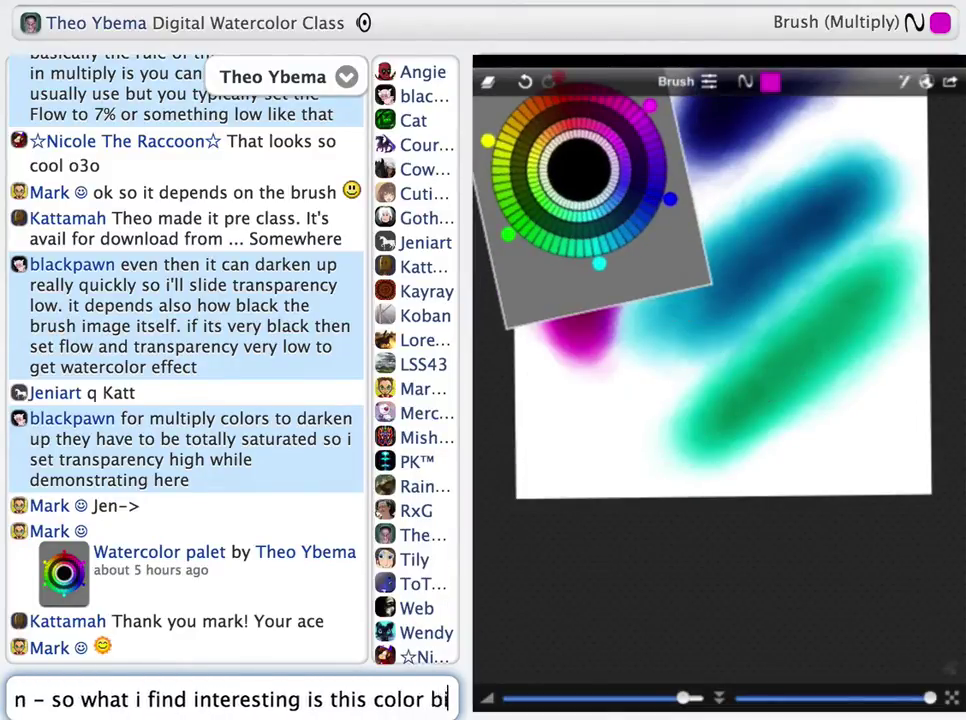
{"action": "type", "text": "as that multiple"}
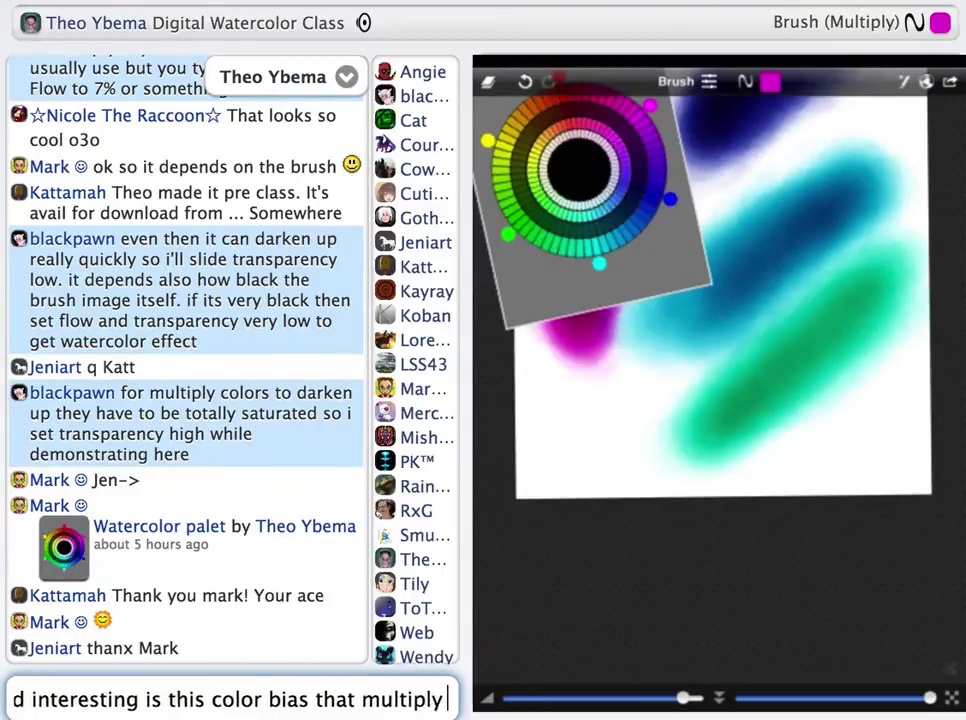
{"action": "type", "text": " mode can have."}
{"action": "key", "text": "Return"}
Post the /s message that primaries yellow, magenta and cyan have a bias, while red, green and blue don't in multiply but do in screen mode.
{"action": "type", "text": "/s the p"}
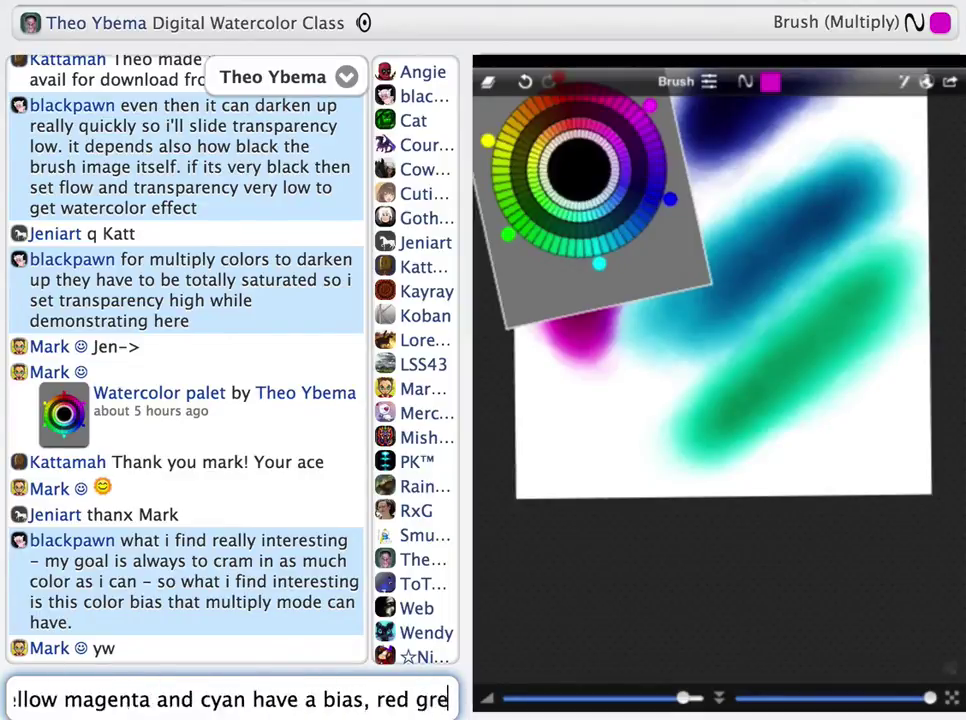
{"action": "type", "text": "en and blue really don't have it i"}
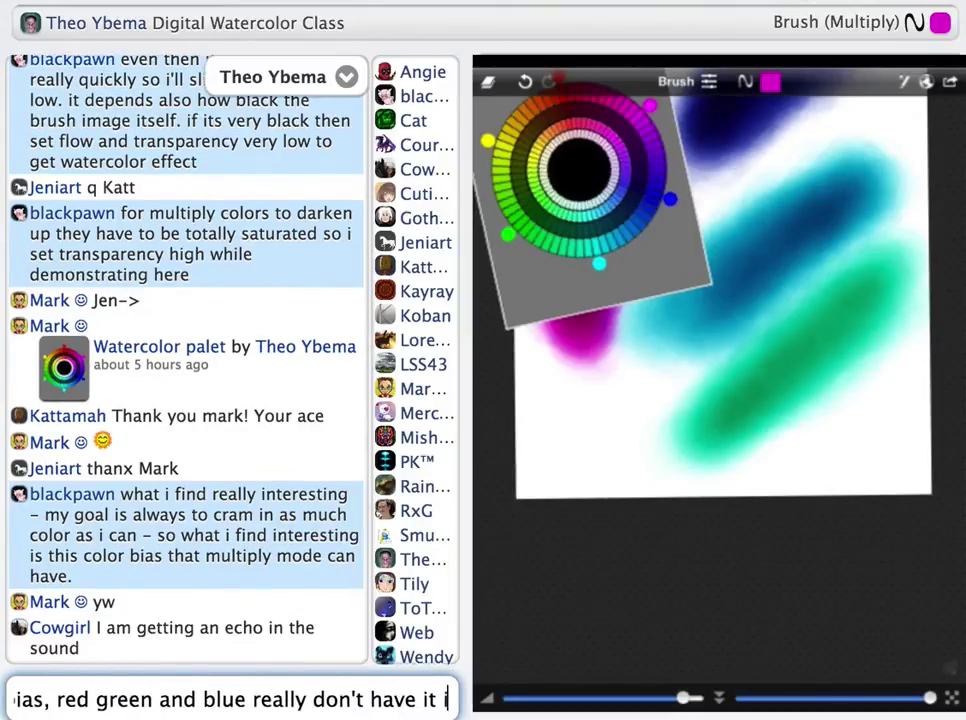
{"action": "type", "text": "n multiply but they"}
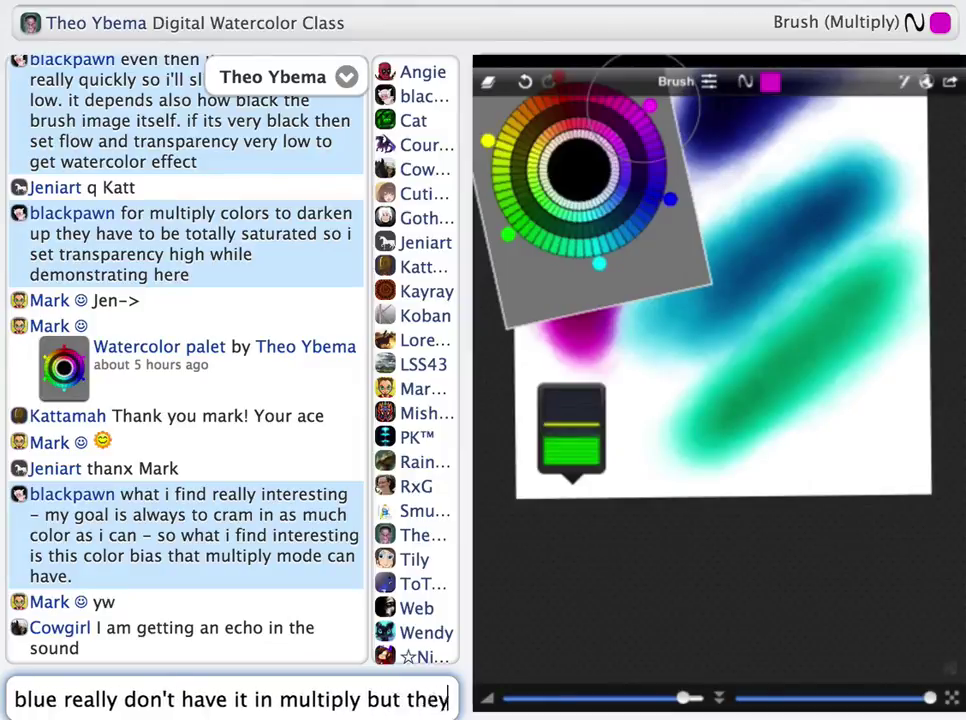
{"action": "type", "text": " do in screen mode"}
{"action": "key", "text": "Return"}
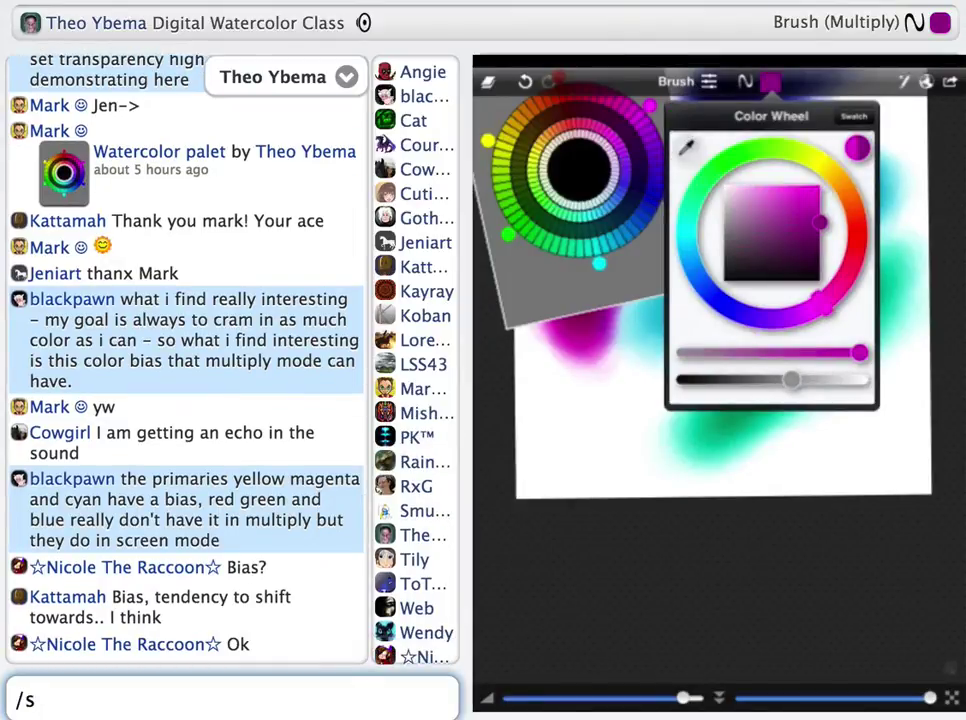
Post the /s message to use right top corner colors, not fully saturated, when using just the color selector instead of the custom color wheel.
{"action": "type", "text": "if you're no"}
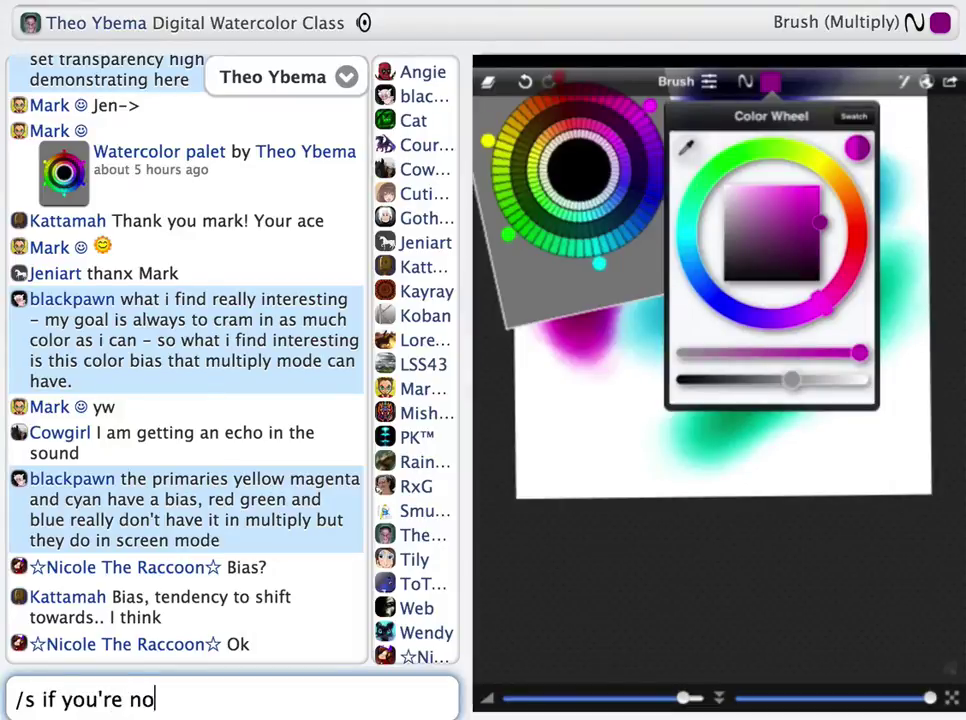
{"action": "type", "text": "t using the color wheel"}
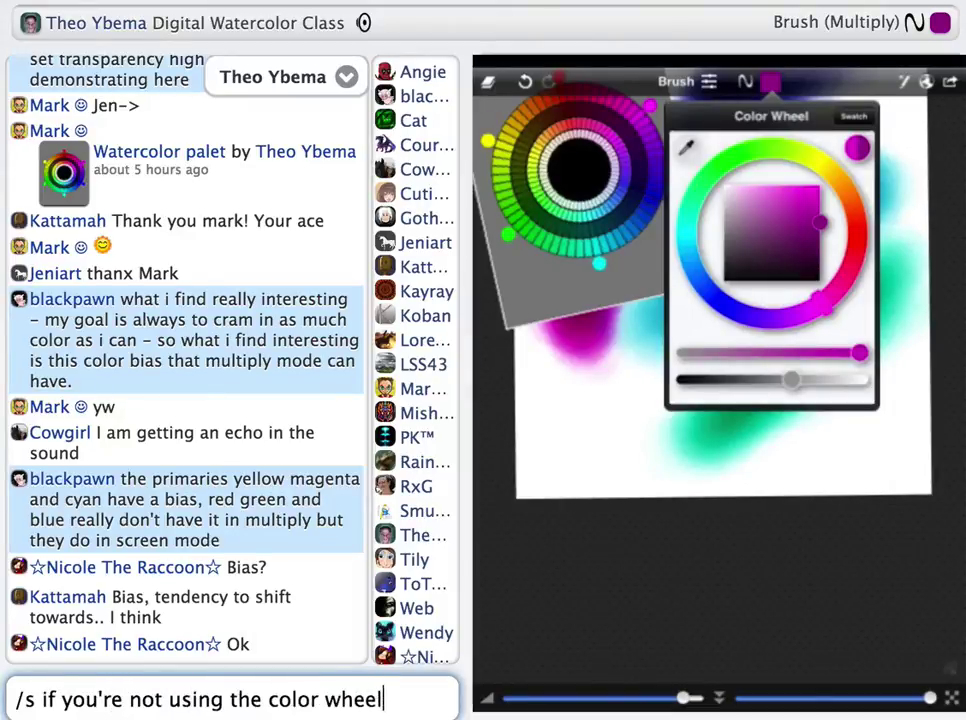
{"action": "type", "text": " that i made"}
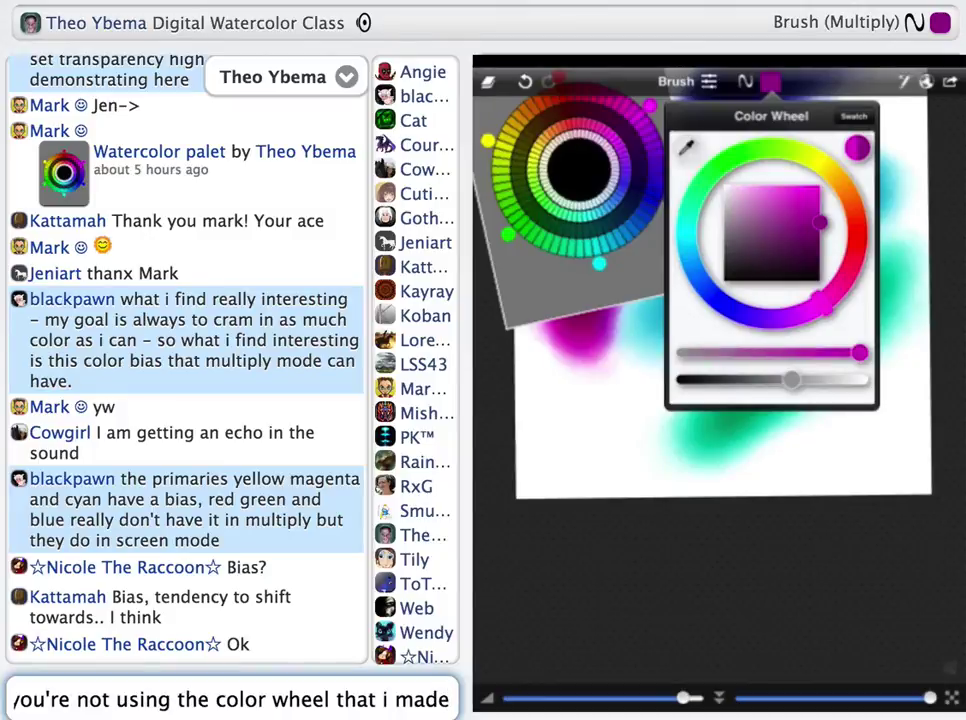
{"action": "type", "text": " and just using the col"}
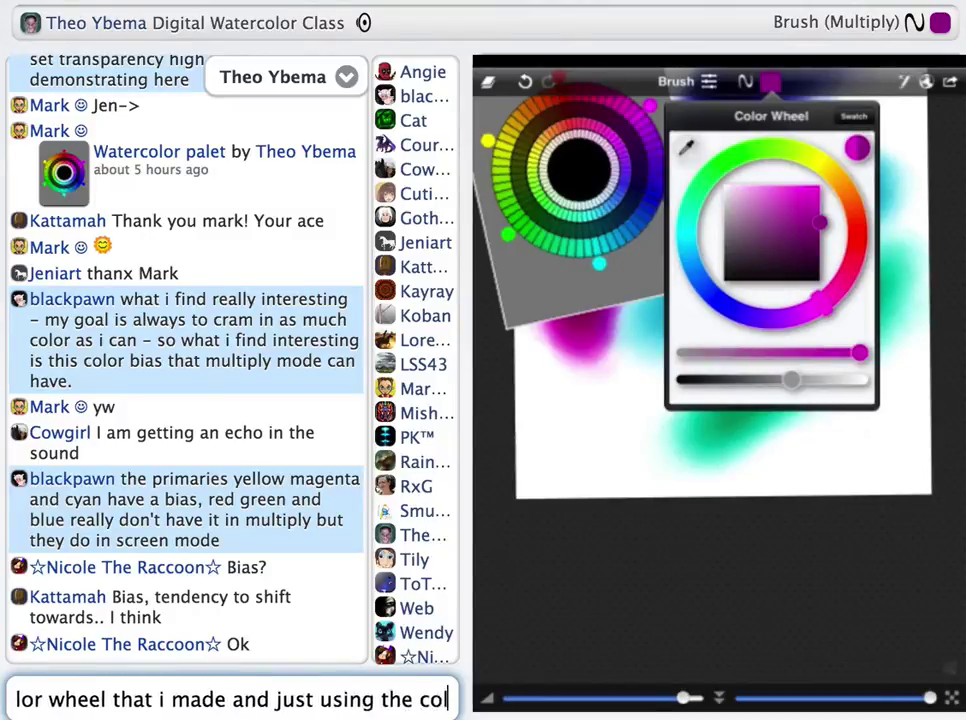
{"action": "type", "text": "or selector, use"}
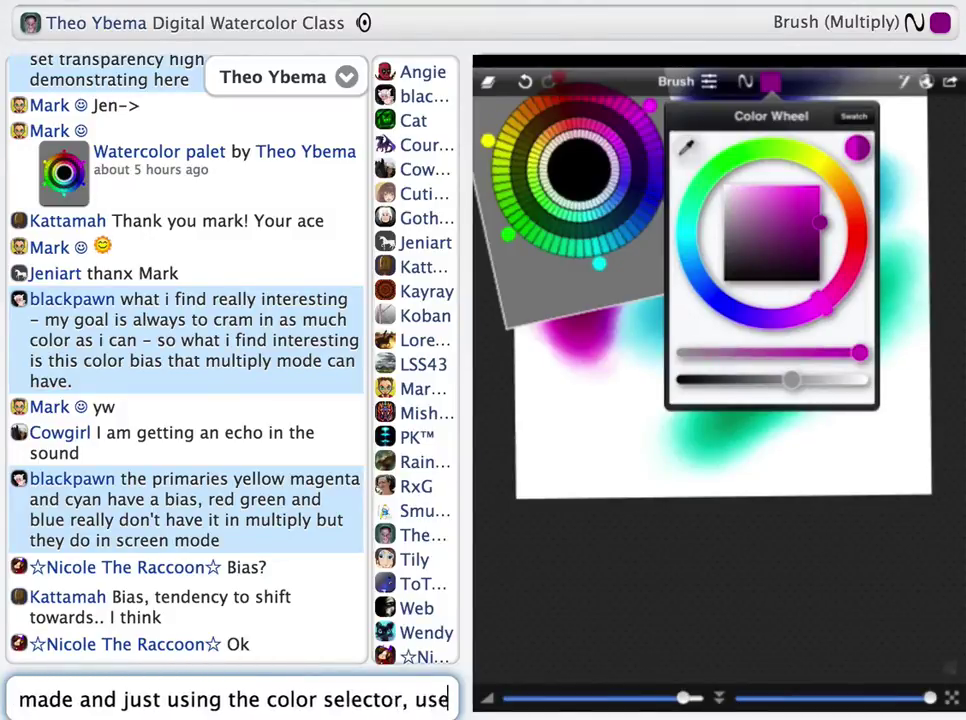
{"action": "type", "text": " colors from right top co"}
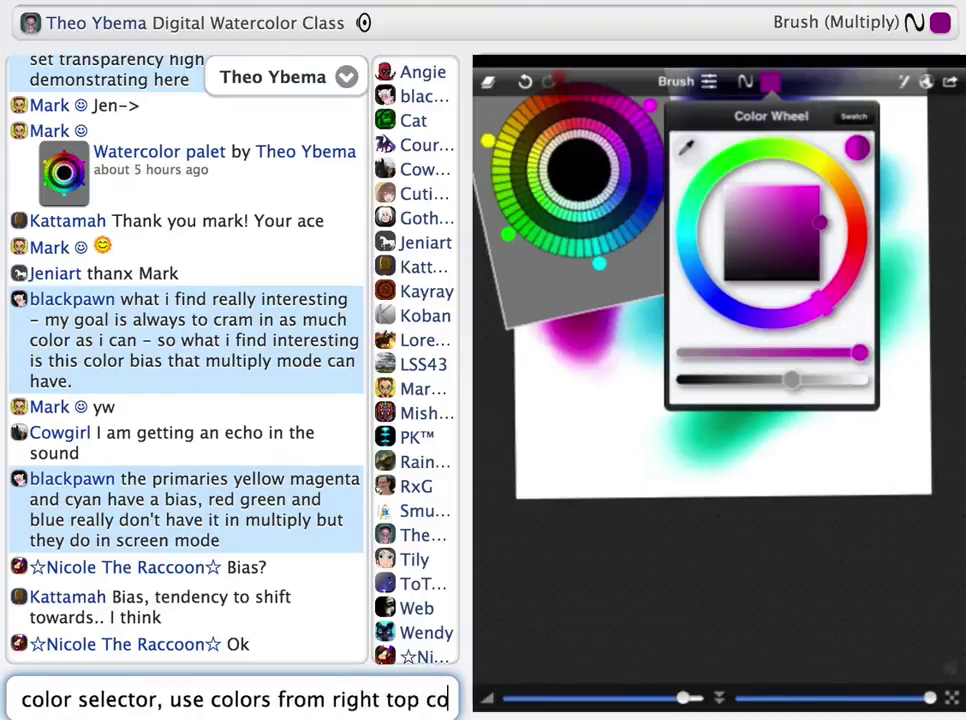
{"action": "type", "text": "rner but don't make them fu"}
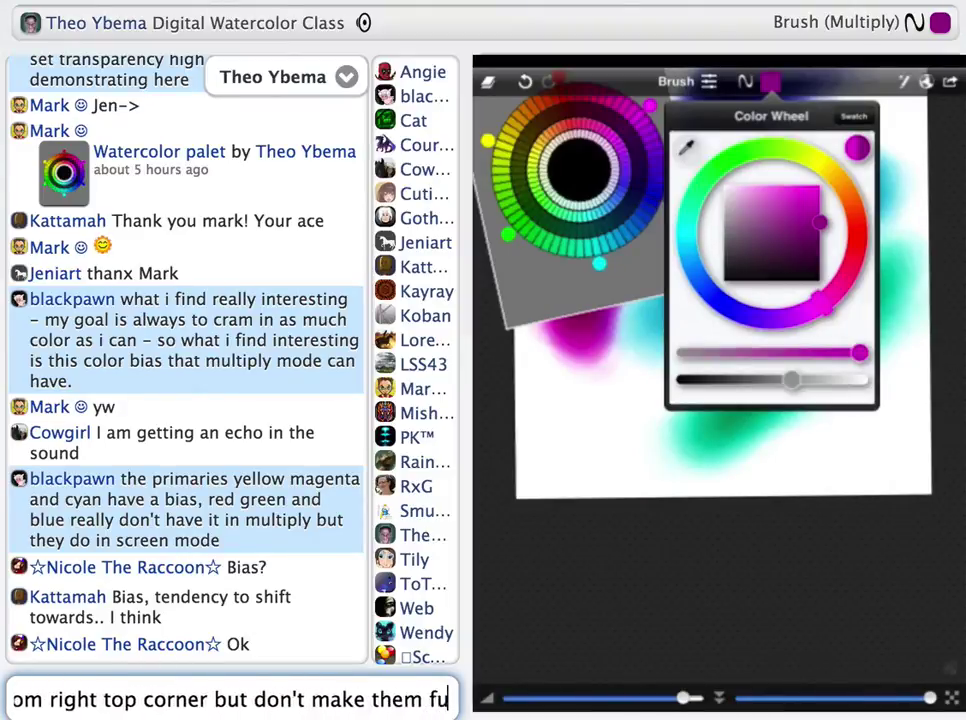
{"action": "type", "text": "lly saturated"}
{"action": "key", "text": "Return"}
Post the /s message to choose colors completely right but not totally top for multiply, and totally top but not totally right for screen.
{"action": "type", "text": "/s for multiply choose colors"}
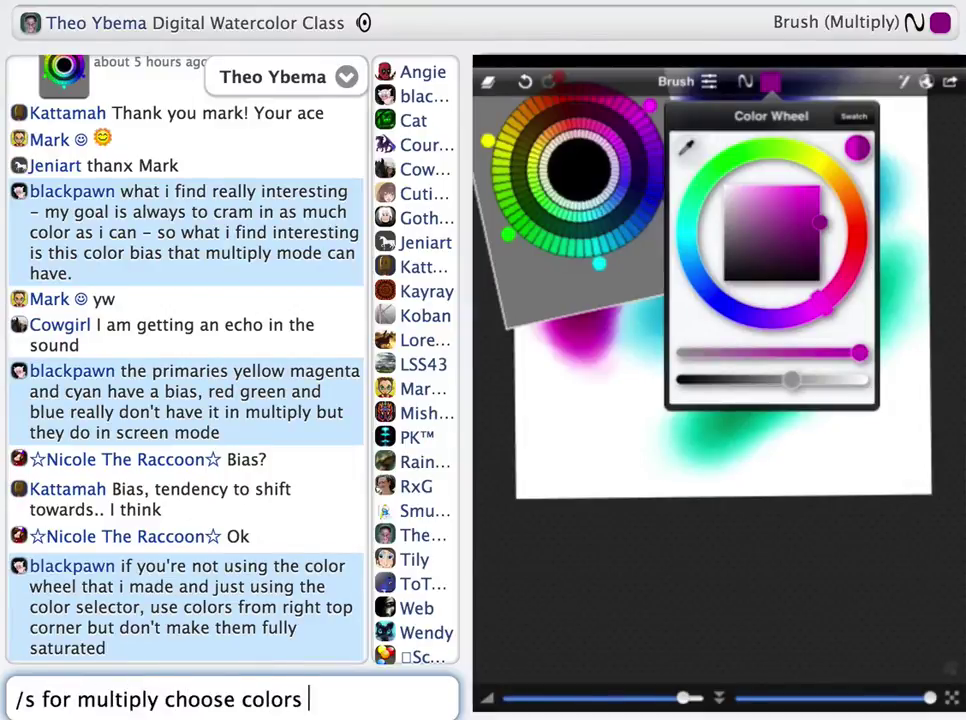
{"action": "type", "text": " completely to the right"}
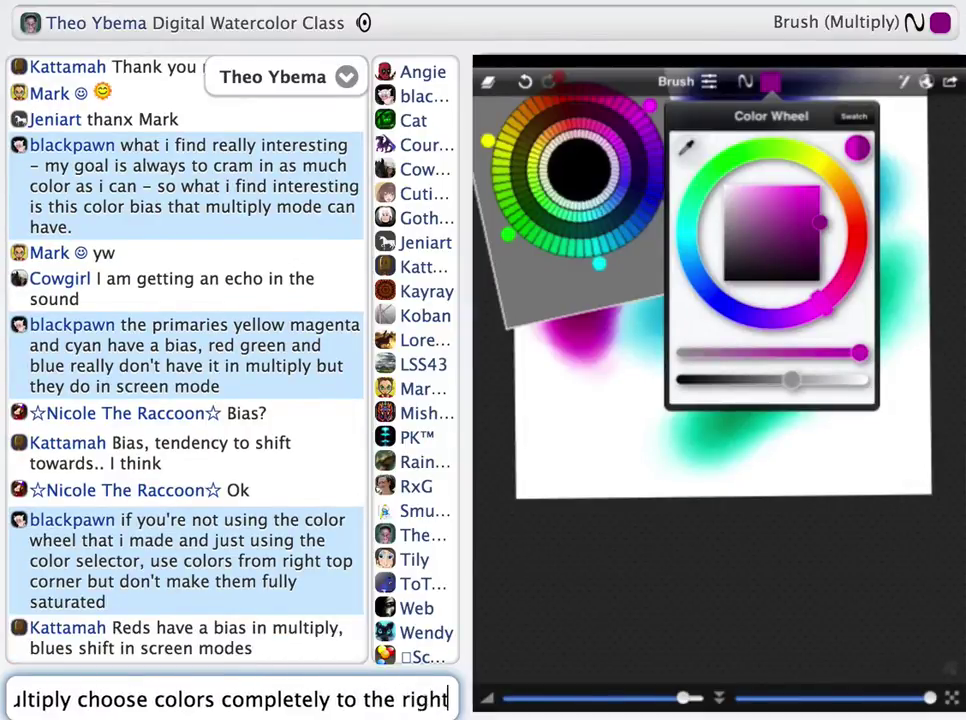
{"action": "type", "text": " but not totally to the top."}
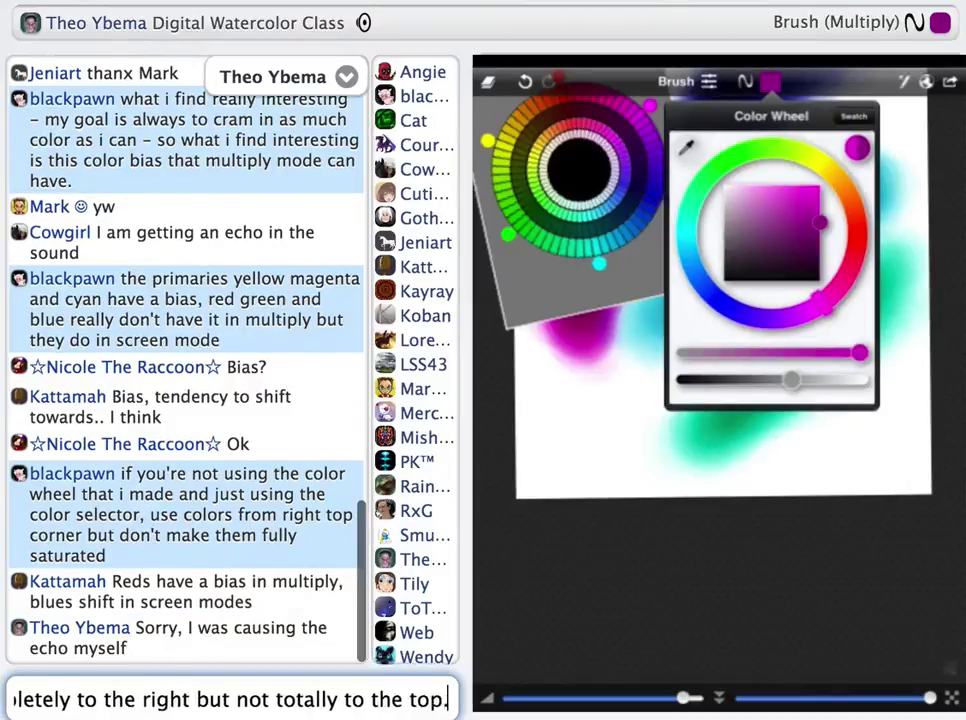
{"action": "type", "text": "  for screen use colo"}
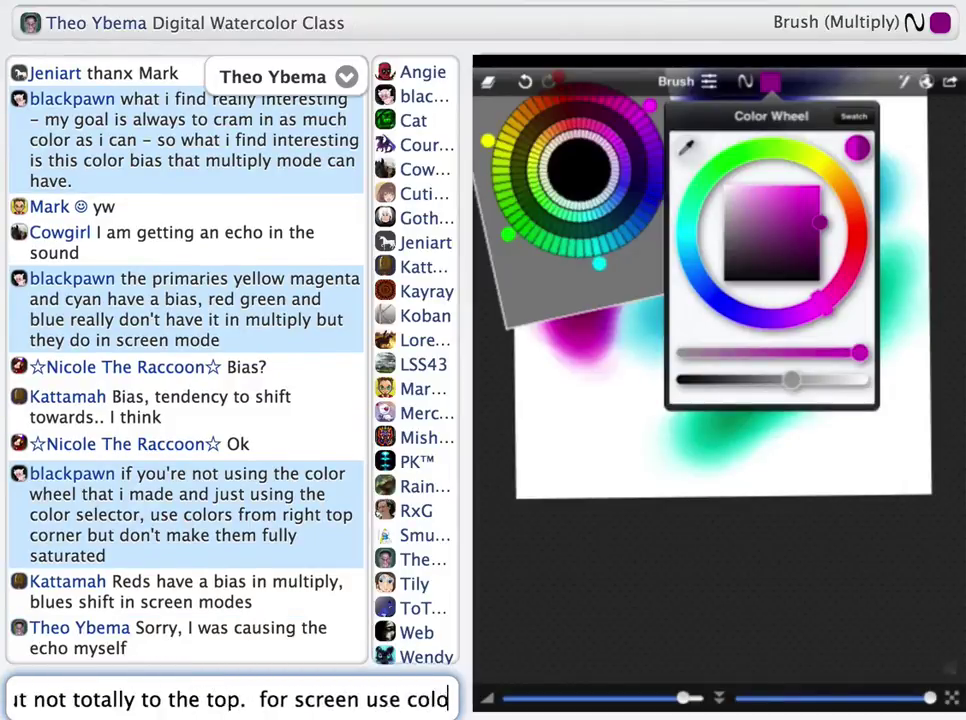
{"action": "type", "text": "rs totally at top but not totally to the right"}
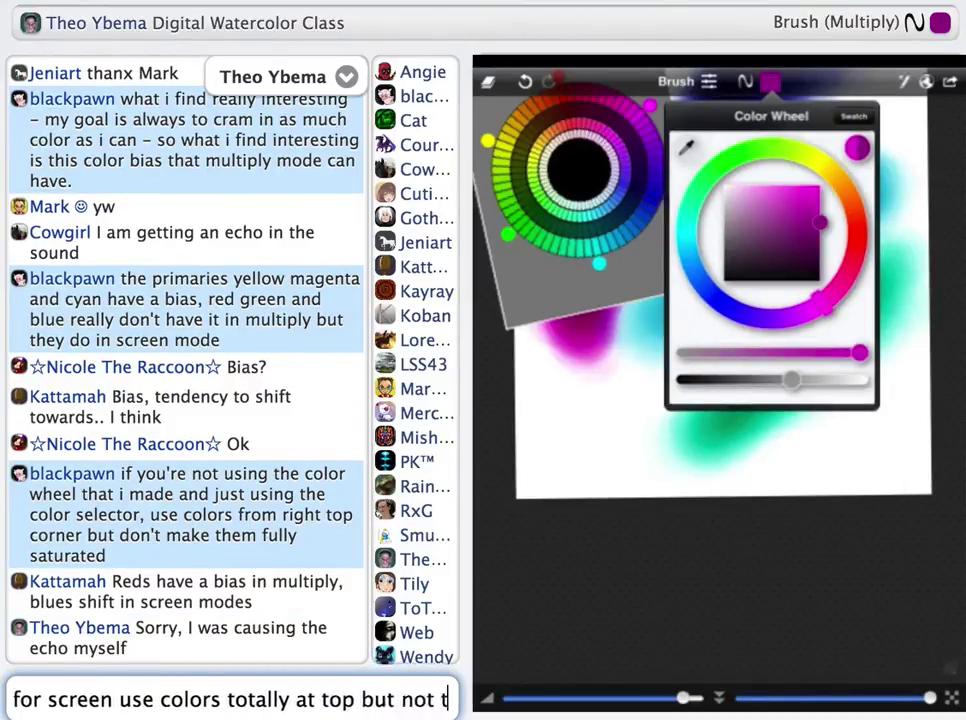
{"action": "key", "text": "Return"}
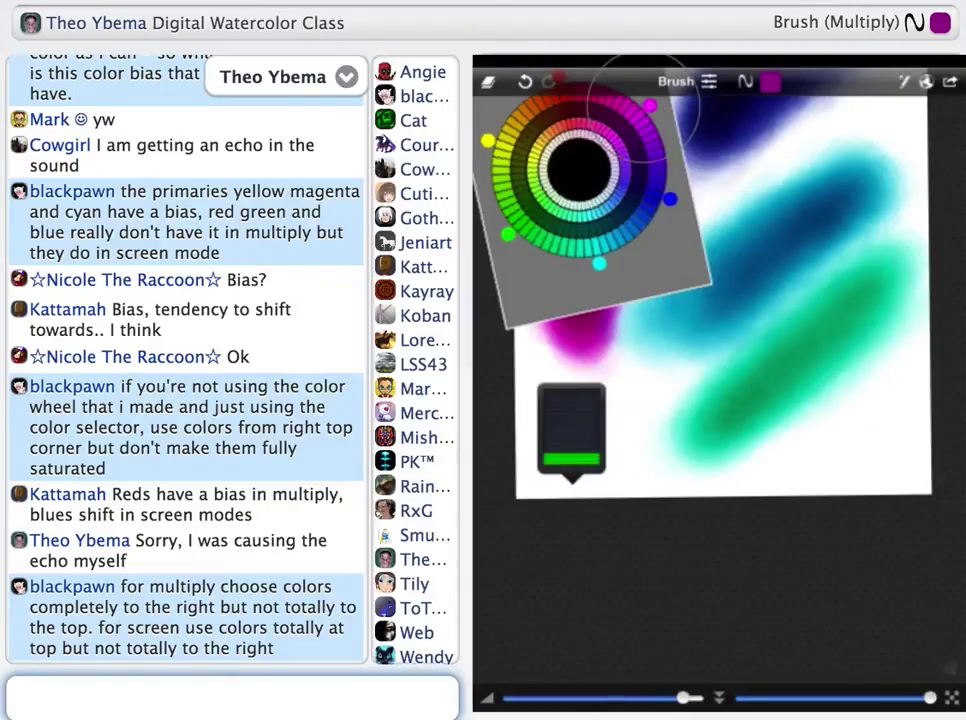
Post the clarification "in the color square" as a regular chat message without the /s prefix.
{"action": "type", "text": "/s"}
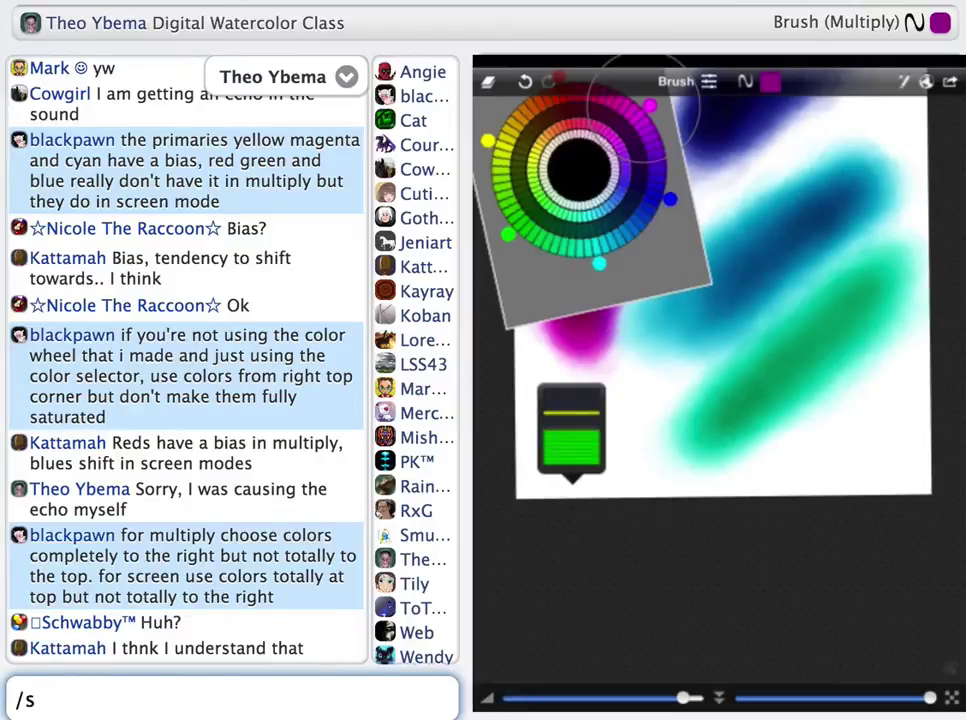
{"action": "key", "text": "super+a"}
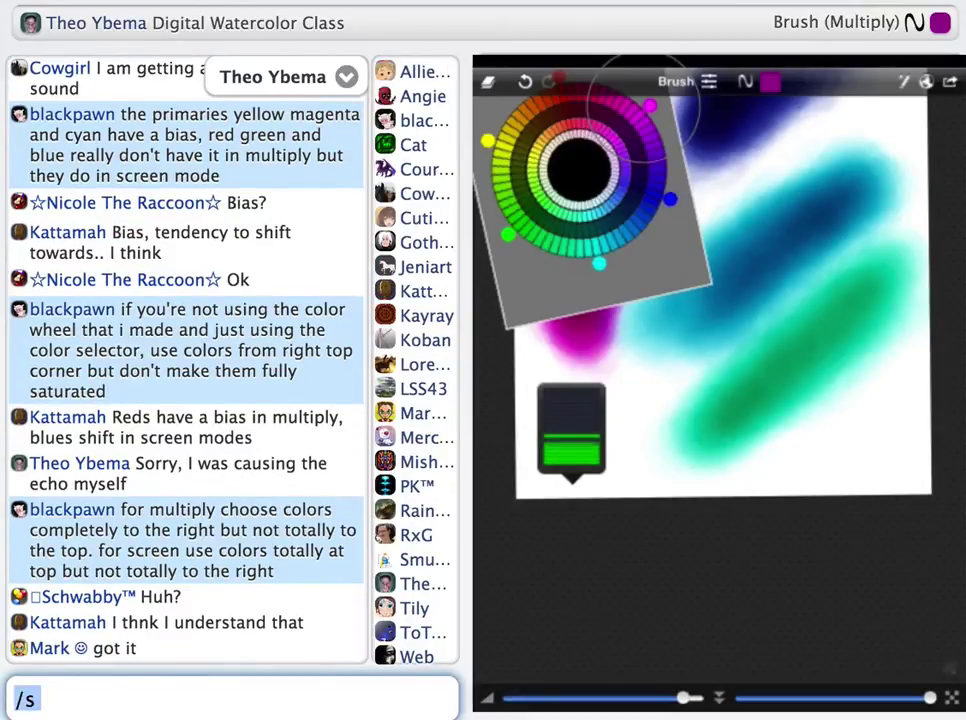
{"action": "type", "text": "in teh"}
{"action": "key", "text": "BackSpace"}
{"action": "key", "text": "BackSpace"}
{"action": "key", "text": "BackSpace"}
{"action": "type", "text": "he color square"}
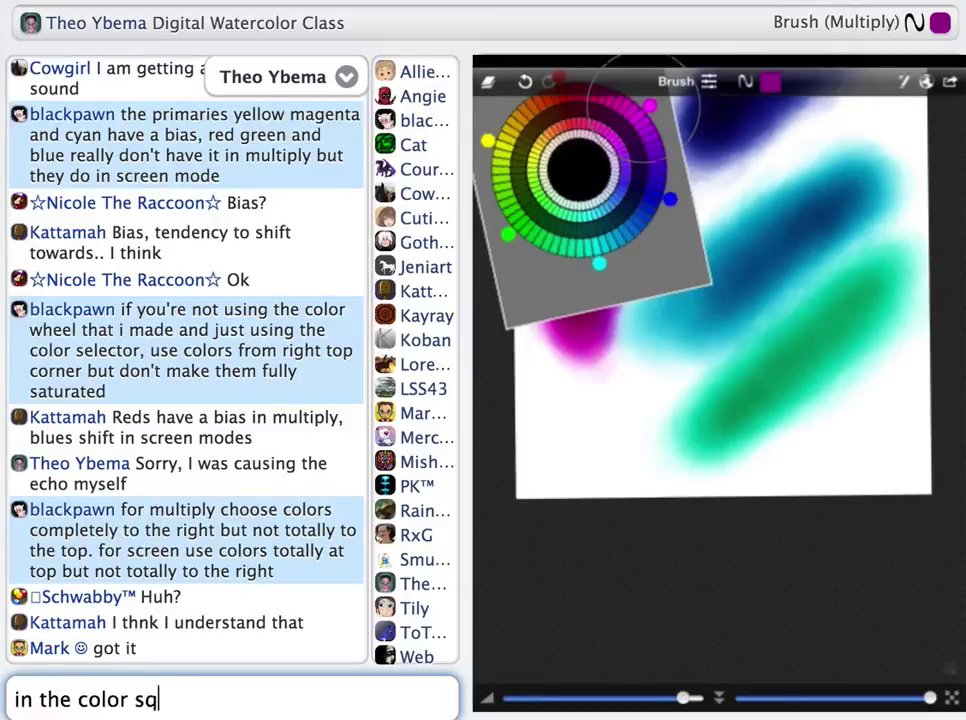
{"action": "key", "text": "Return"}
Post the /s message that real primaries don't darken in multiply, so colors are kept just below full saturation for a natural watercolor look.
{"action": "type", "text": "/s"}
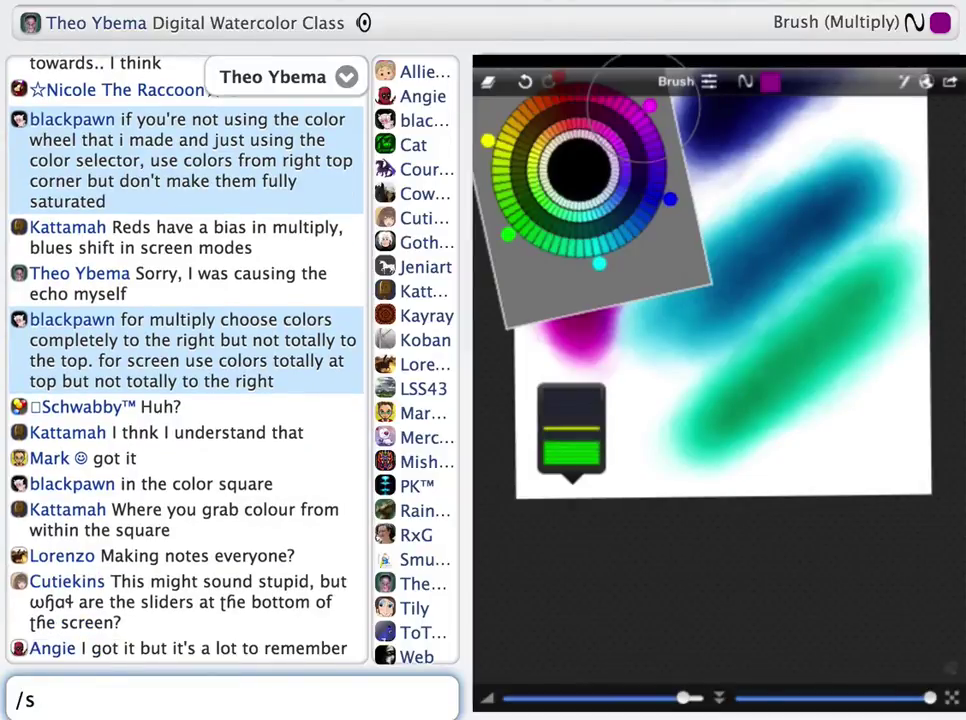
{"action": "type", "text": "what happens when you choo"}
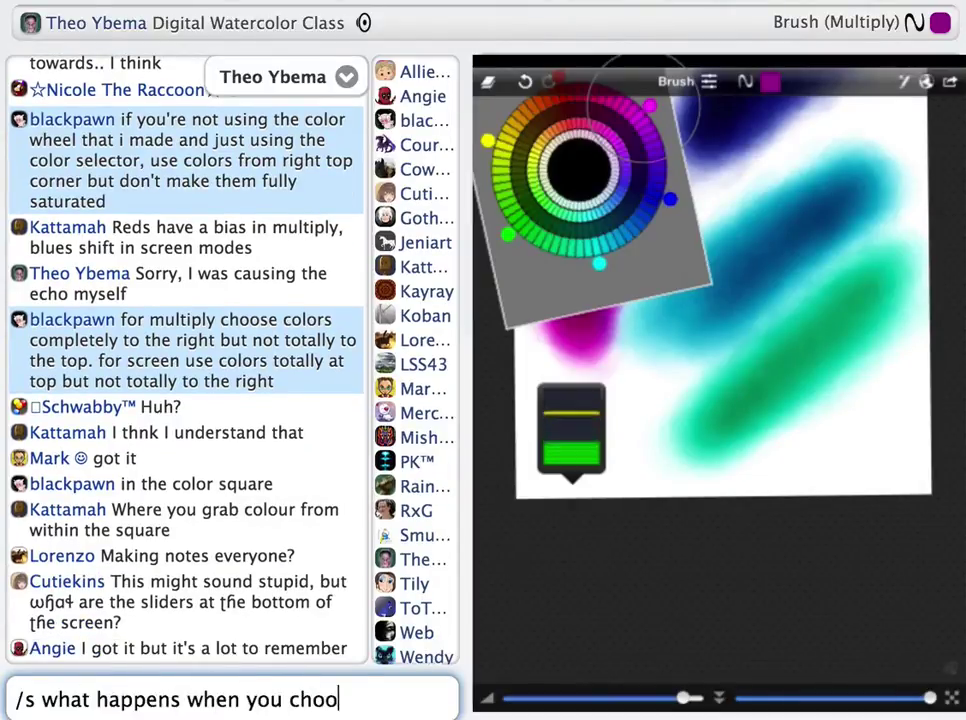
{"action": "type", "text": "se colors that are real prim"}
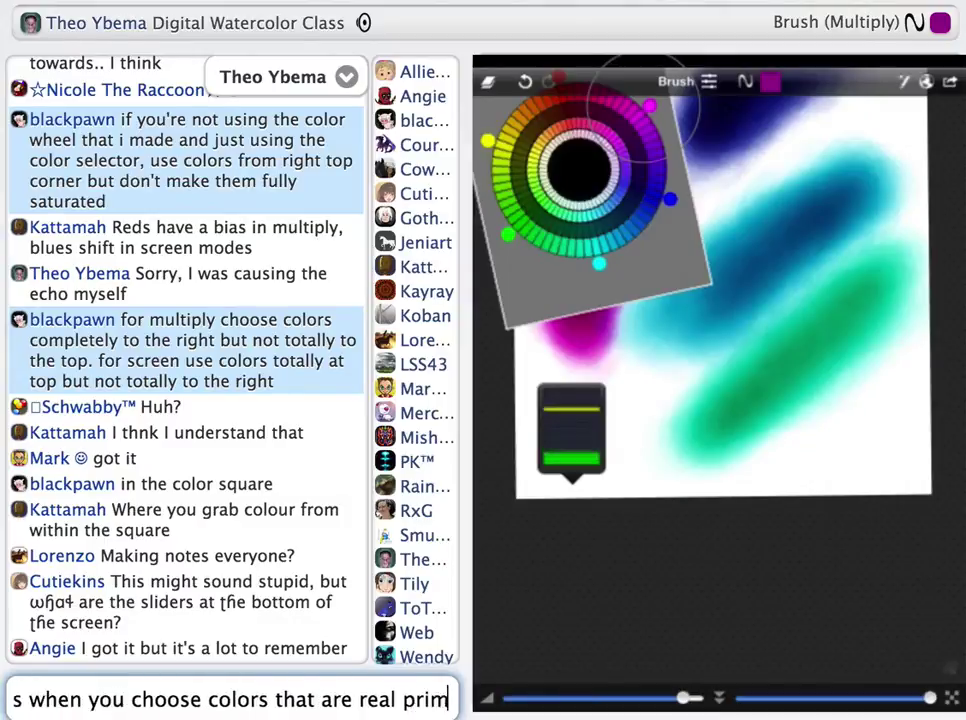
{"action": "type", "text": "aris in multiply then "}
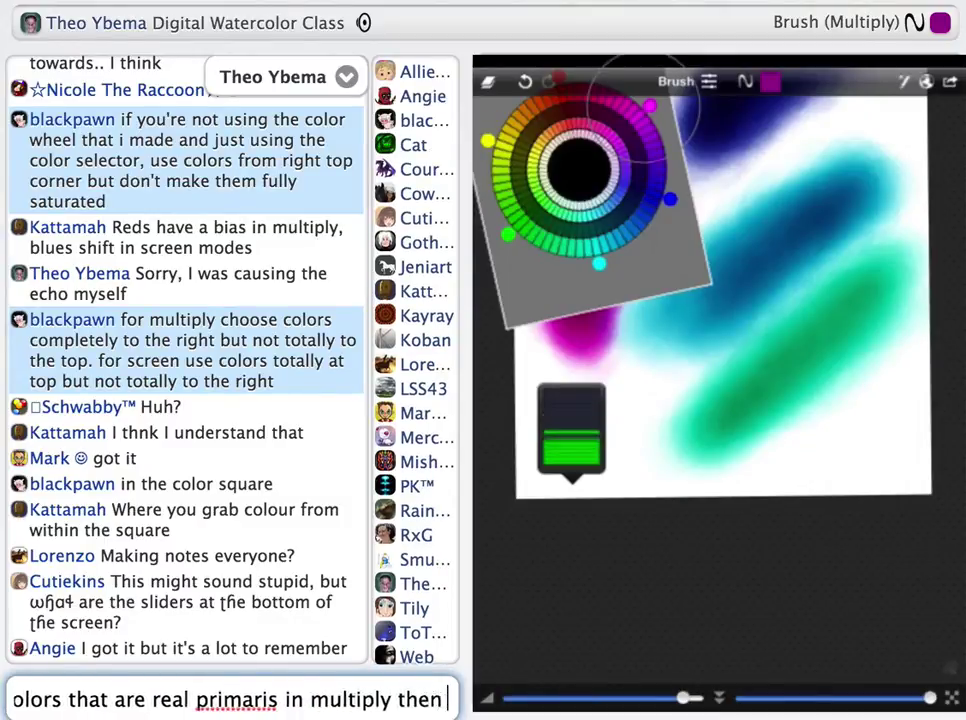
{"action": "type", "text": "they don't darken.  that makes m"}
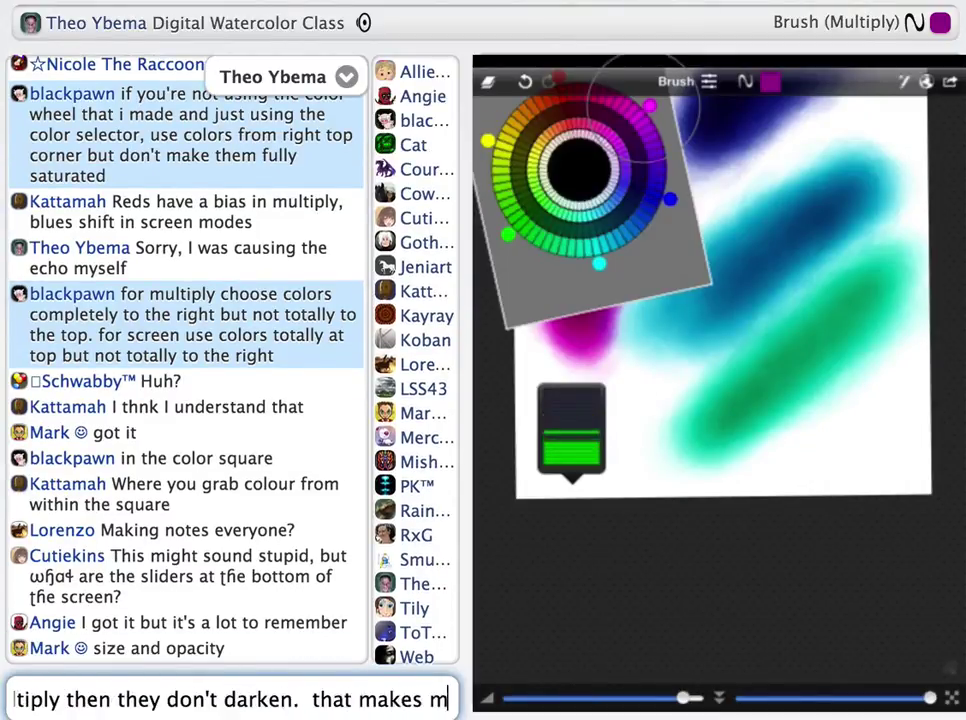
{"action": "type", "text": "ultiply interesting i think."}
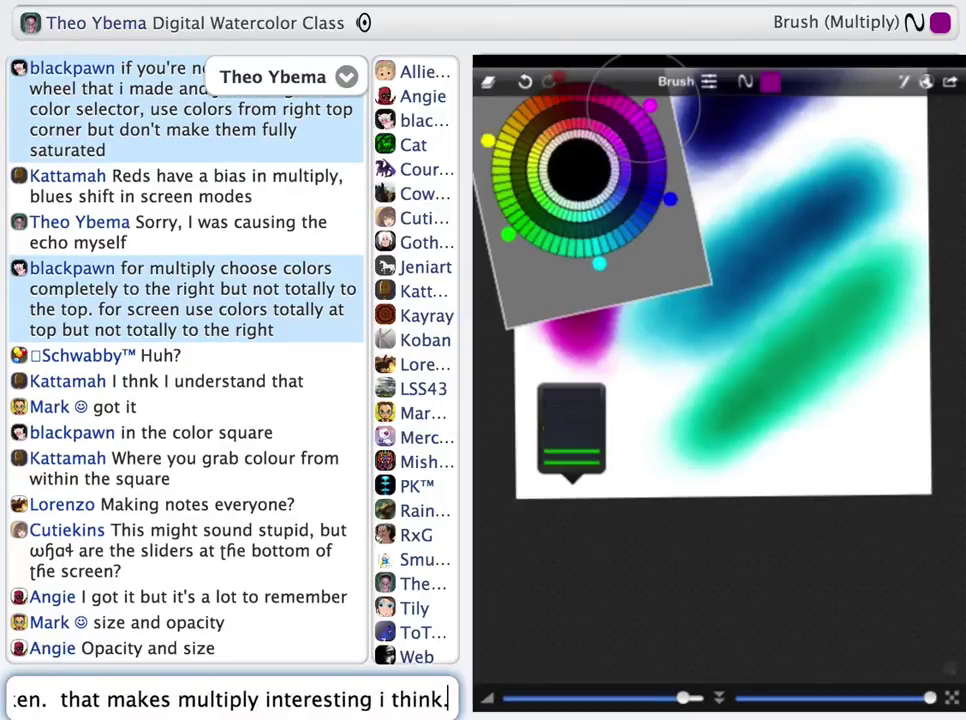
{"action": "type", "text": " so unless you want your colors to c"}
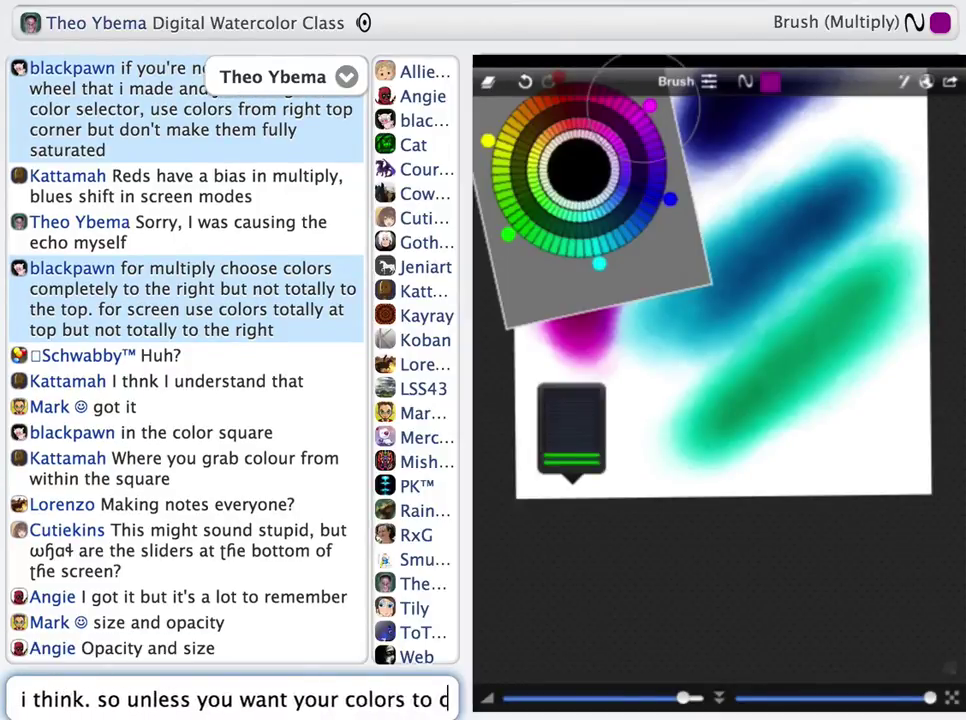
{"action": "type", "text": "ompletely saturate (which doesn't look "}
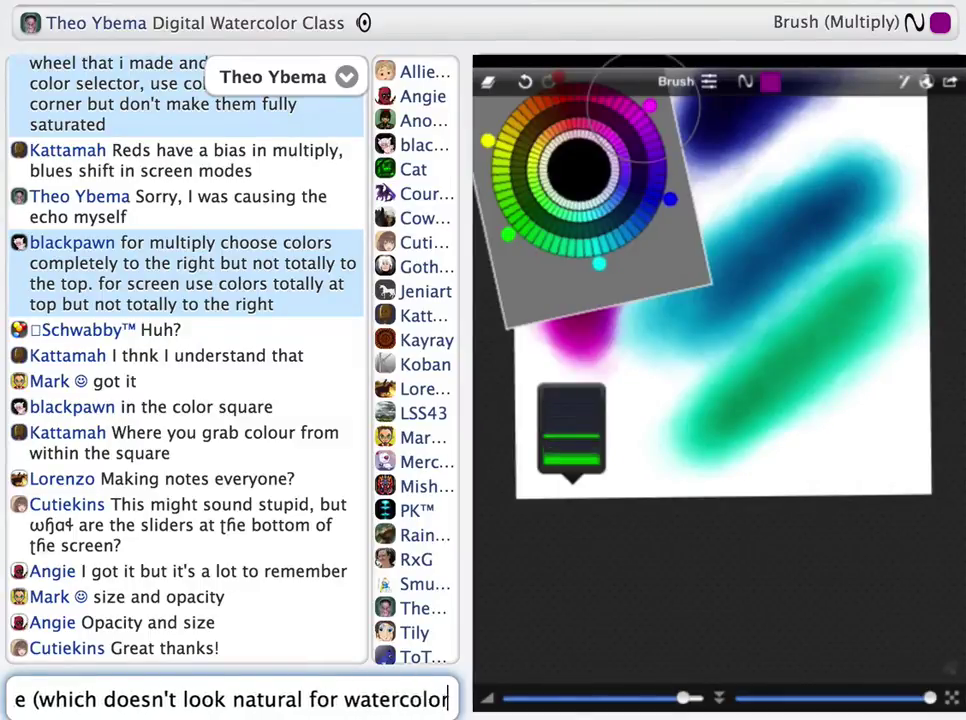
{"action": "type", "text": "natural for watercolor) you keep them just below"}
{"action": "key", "text": "Return"}
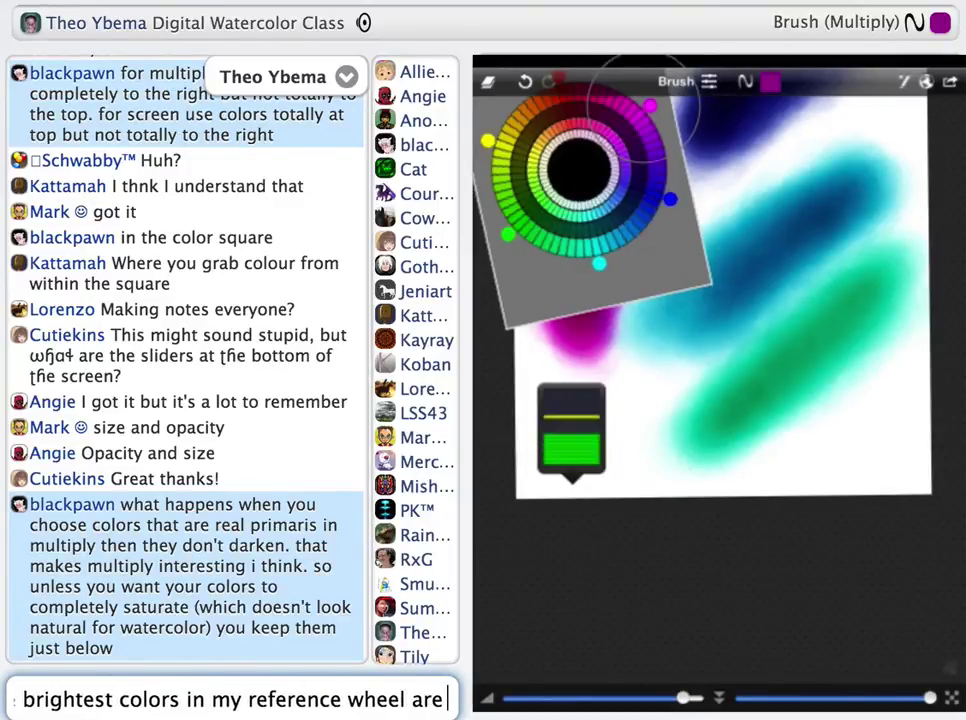
Post /s messages that the reference wheel's brightest colors are 80% of fully saturated, and that bias means the hue shifts as color accumulates.
{"action": "type", "text": "fully saturated"}
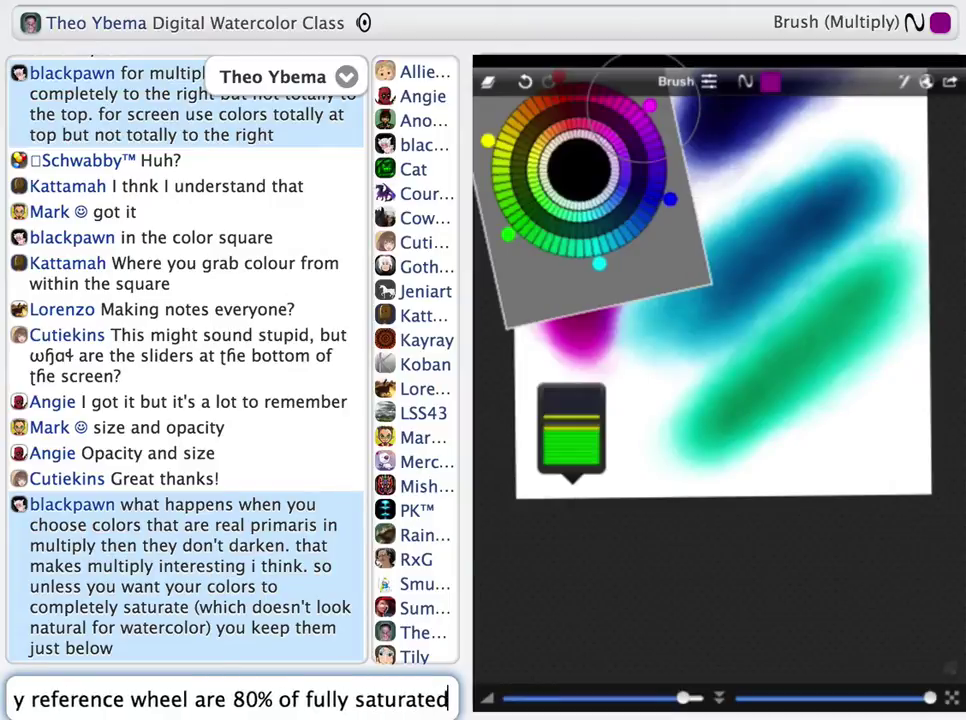
{"action": "key", "text": "Return"}
{"action": "type", "text": "/s with the b"}
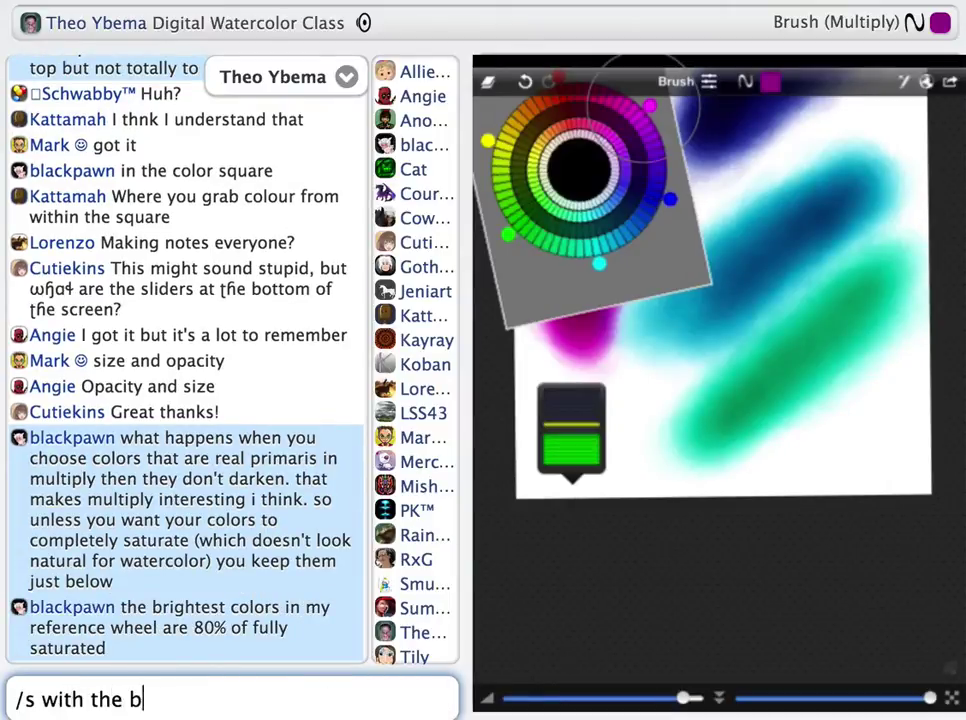
{"action": "type", "text": "ias i mean the color seems to have one "}
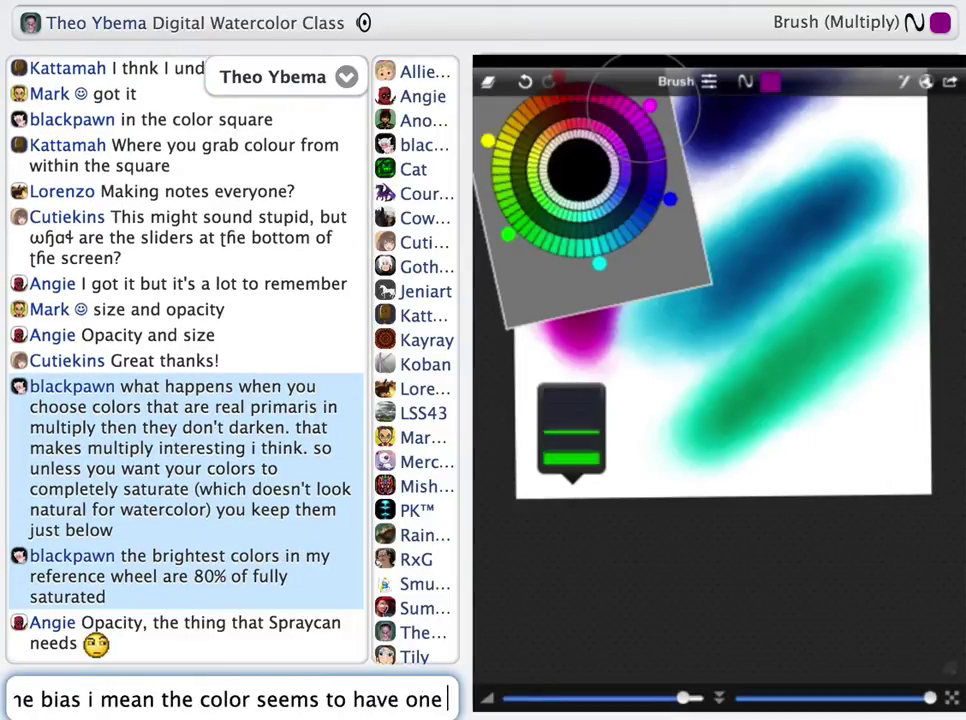
{"action": "type", "text": "color but as you apply it"}
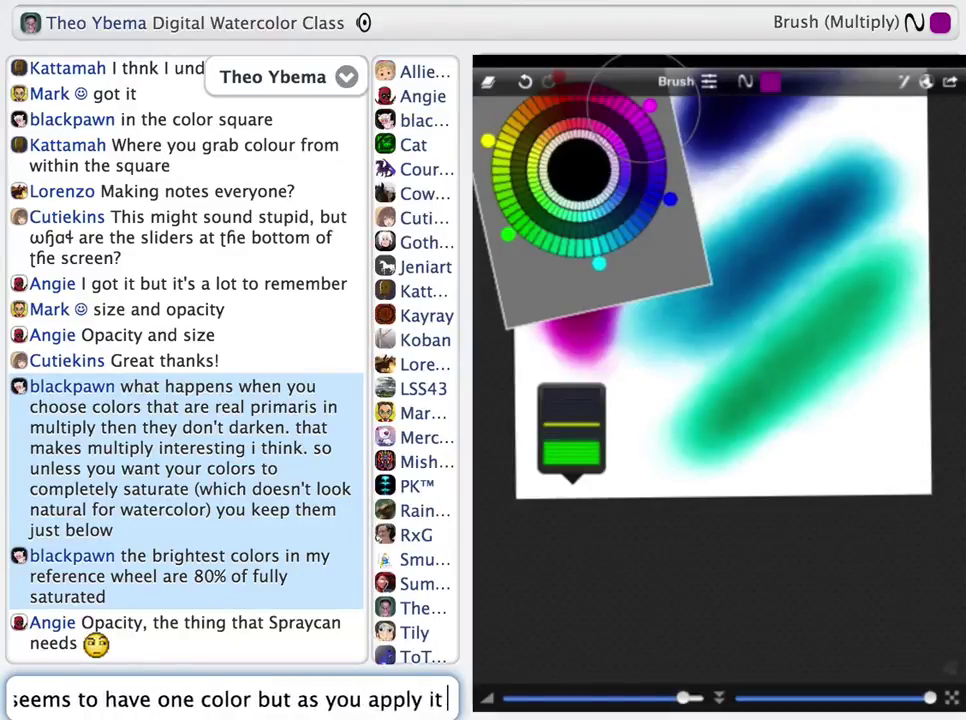
{"action": "type", "text": " on the screen the color shifts "}
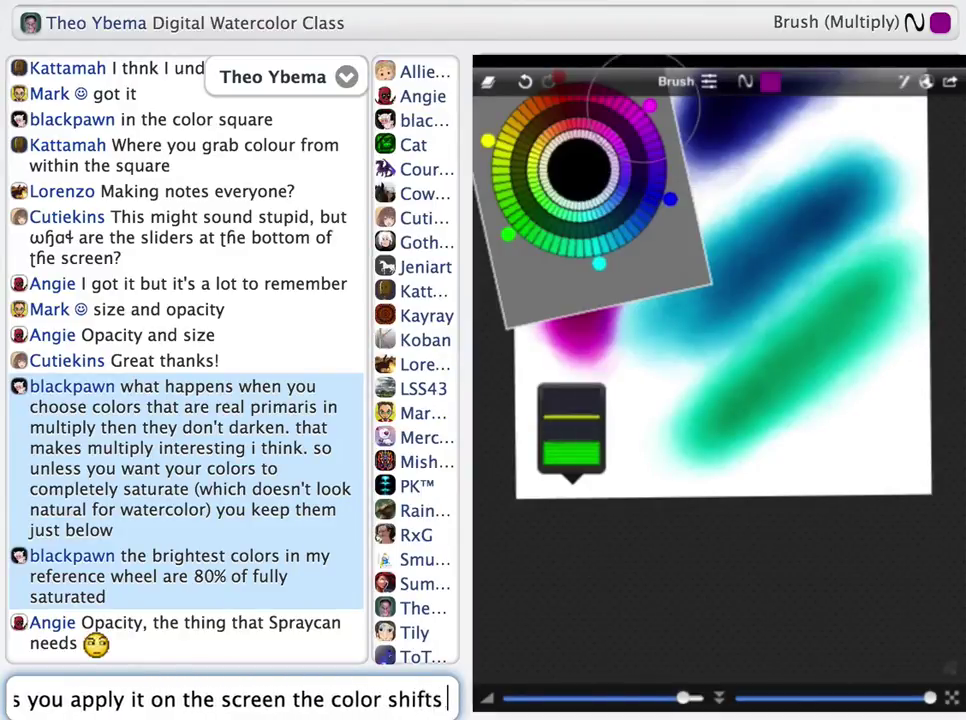
{"action": "type", "text": "hue as it accumulates"}
{"action": "key", "text": "Return"}
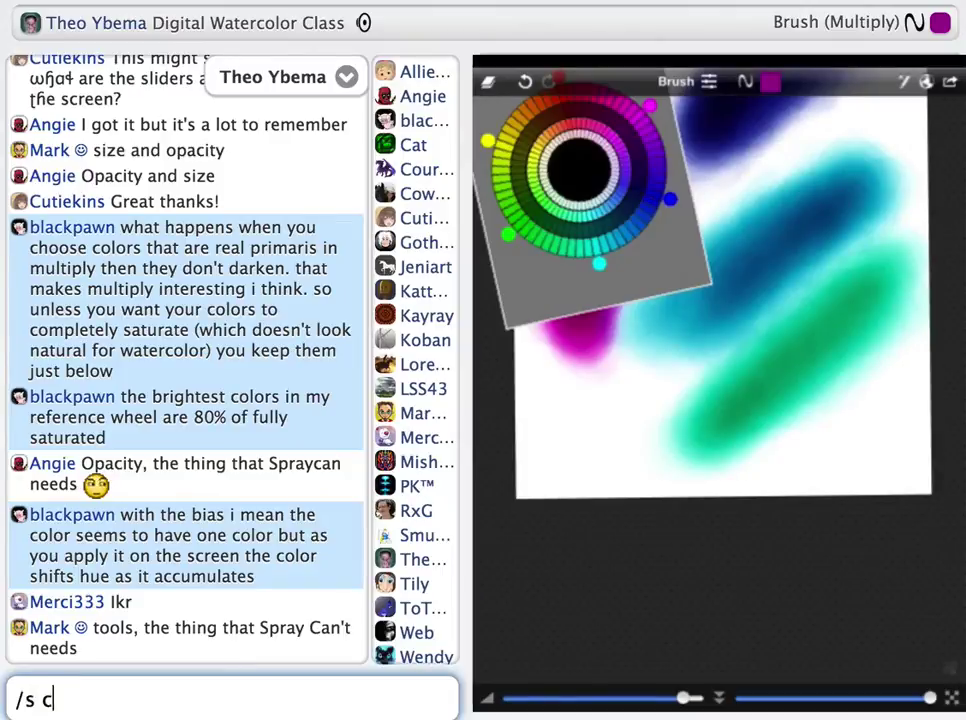
Post the /s message that color bias is tricky when mixing violet from blue and red, since a red biased towards yellow starts to gray out.
{"action": "type", "text": "olor bias can also be tric"}
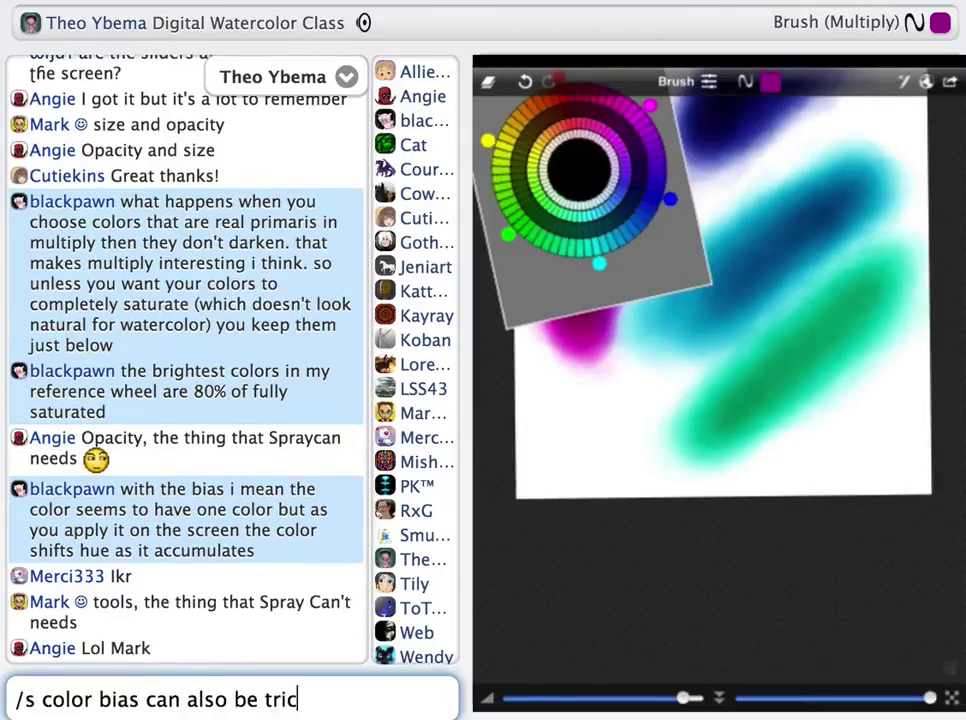
{"action": "type", "text": "ky when trying to mix a "}
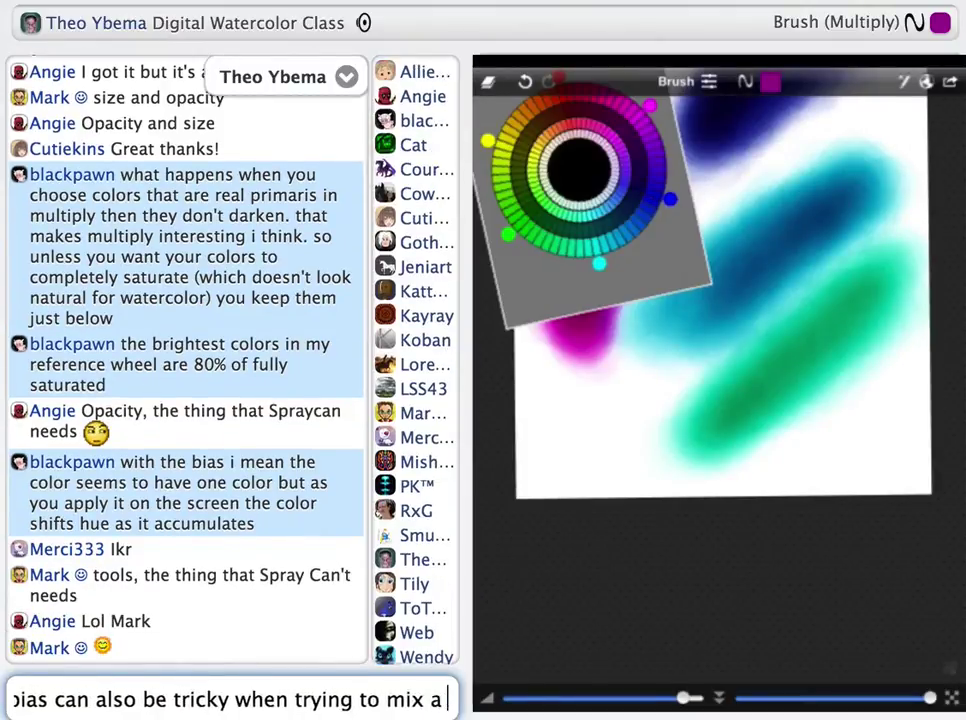
{"action": "type", "text": "shade of violet and mixing b"}
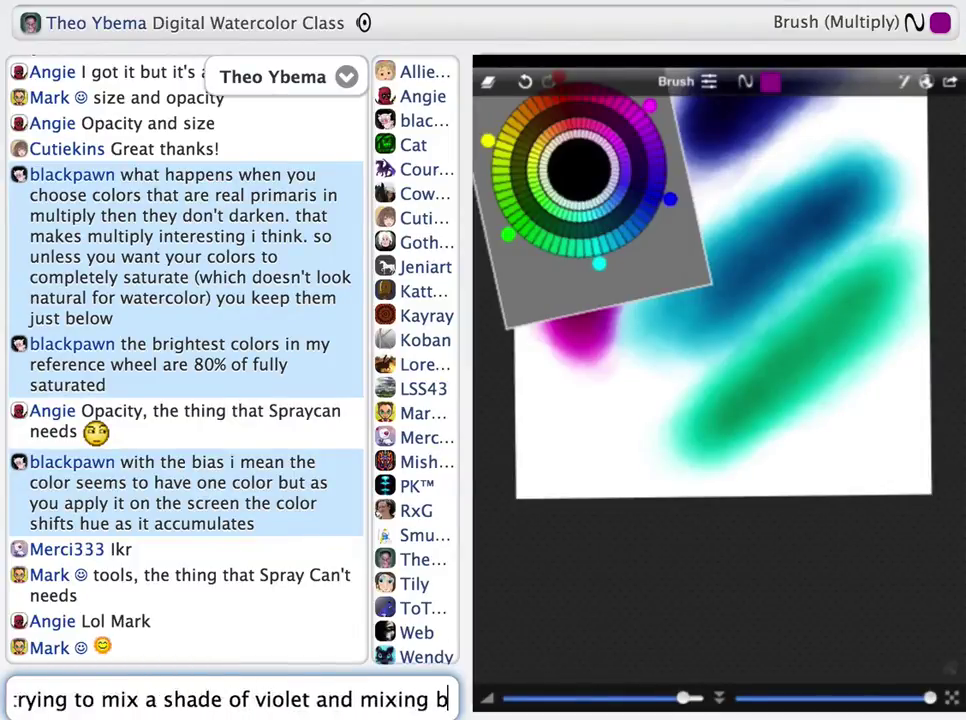
{"action": "type", "text": "lue and red then for instance"}
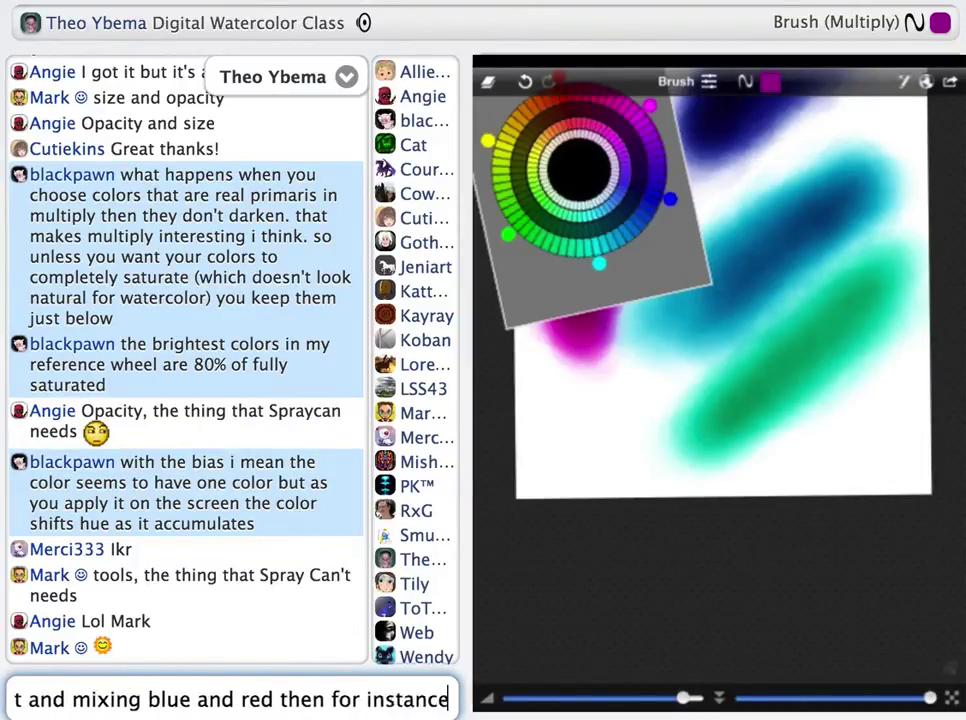
{"action": "type", "text": " the red can "}
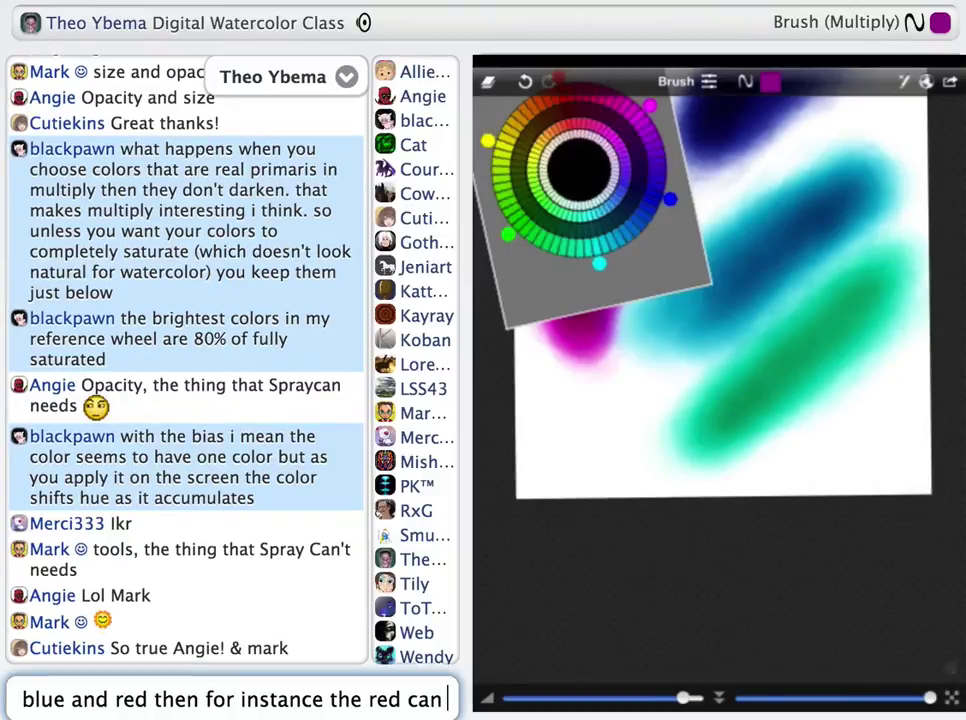
{"action": "type", "text": "have a bias towards yellow"}
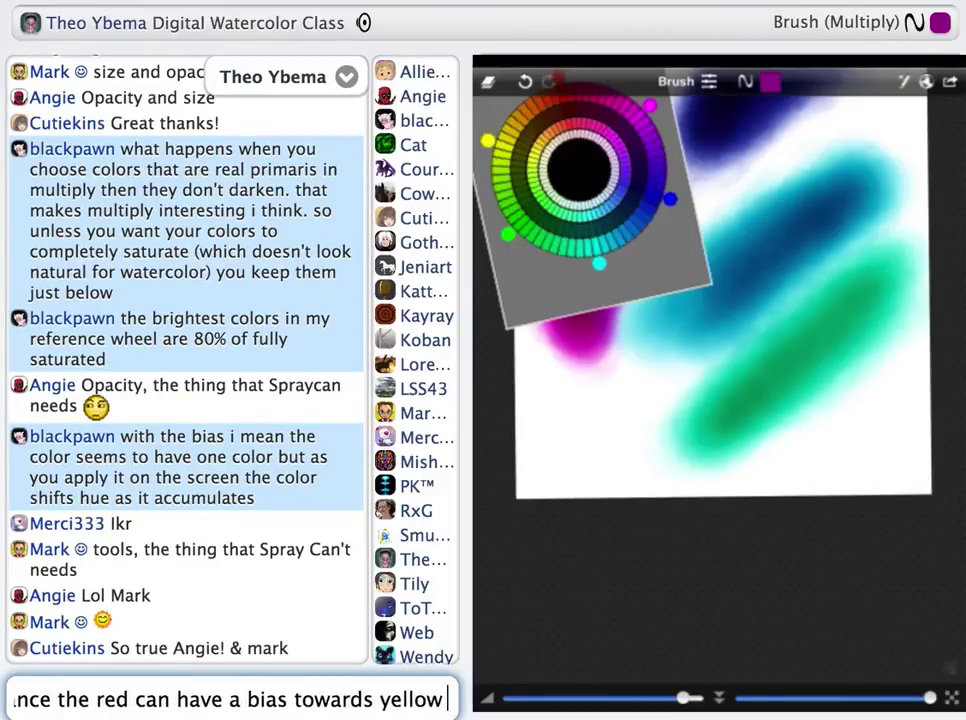
{"action": "type", "text": " which means your color is not com"}
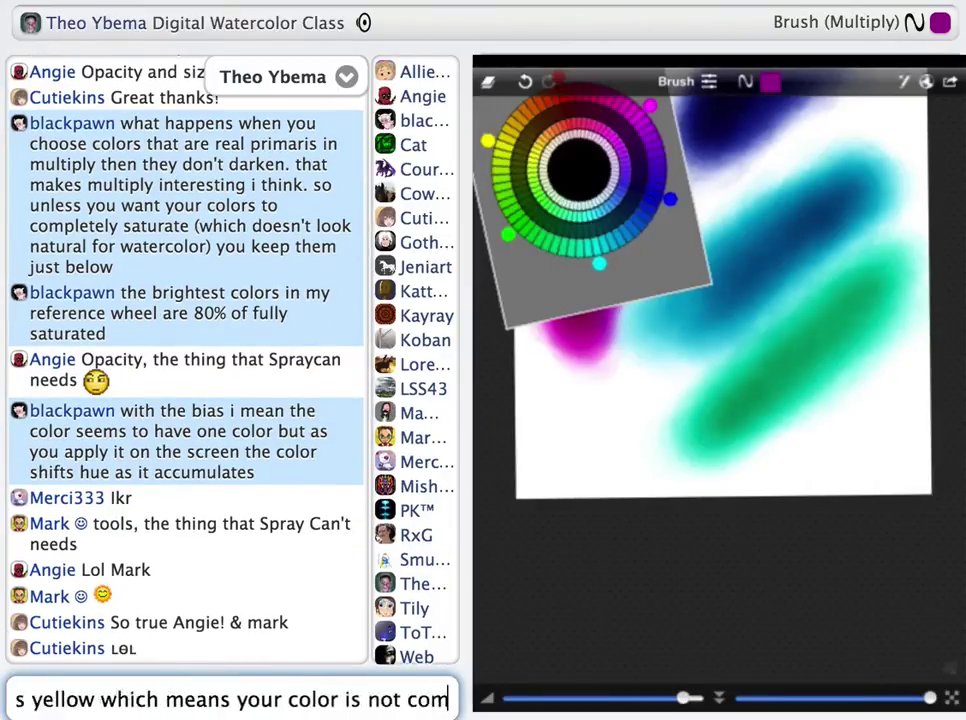
{"action": "type", "text": "pletely vibrant anymore and star"}
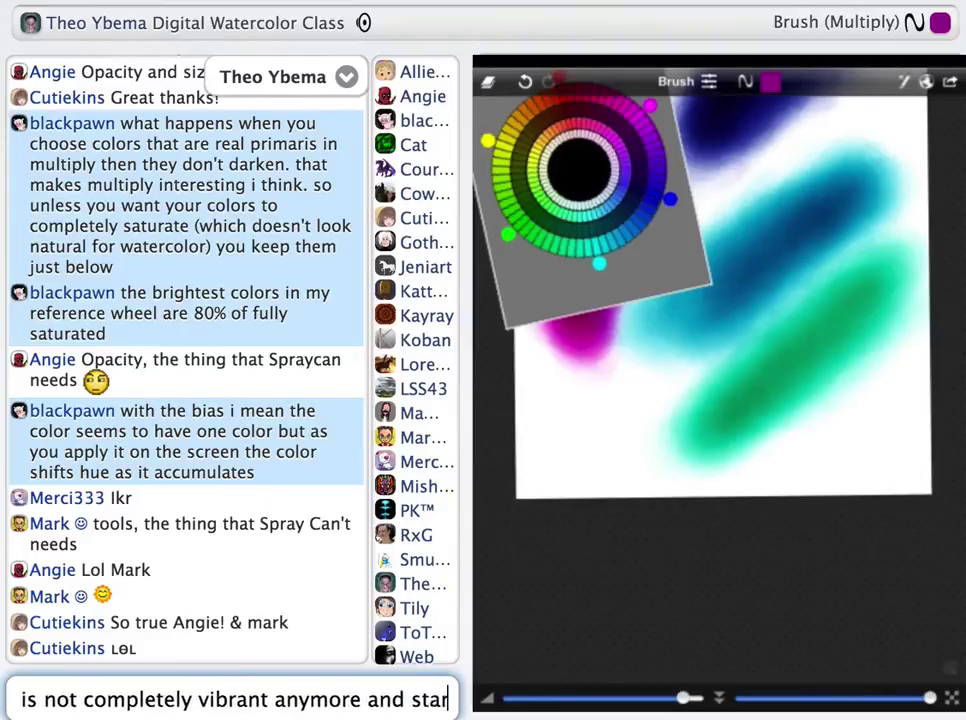
{"action": "type", "text": "ts to gray out a bit"}
{"action": "key", "text": "Return"}
Post the /s message "thats why traditional artists are keen on choosing colors that have a bias towards eachother when they mix".
{"action": "type", "text": "/s thatwas "}
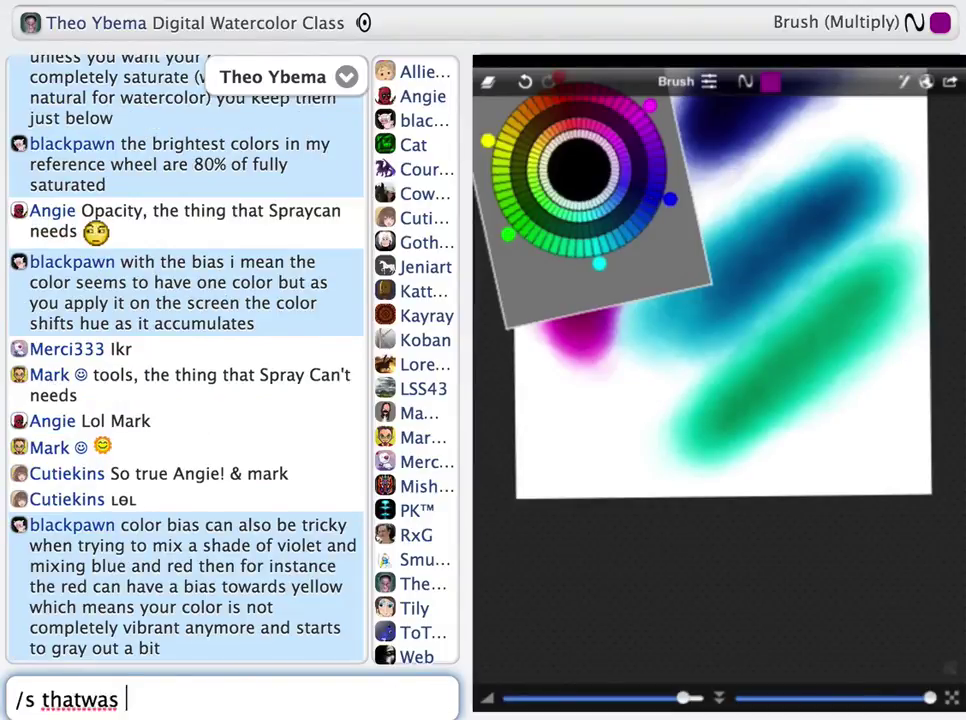
{"action": "key", "text": "BackSpace"}
{"action": "key", "text": "BackSpace"}
{"action": "key", "text": "BackSpace"}
{"action": "key", "text": "BackSpace"}
{"action": "type", "text": "s why traditional arti"}
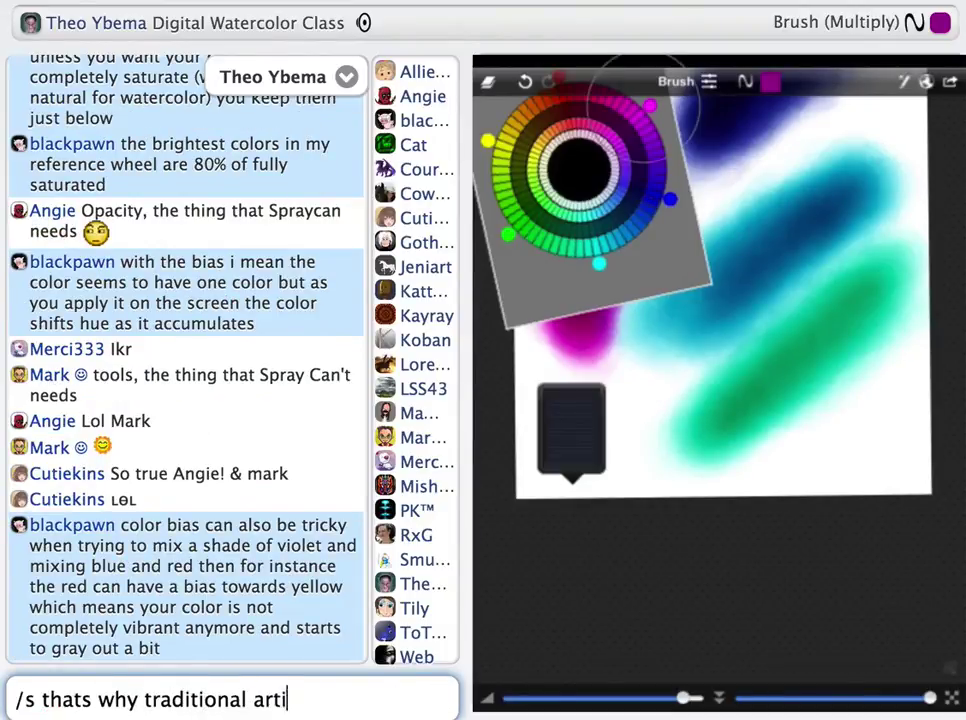
{"action": "type", "text": "sts are keen on choosing color"}
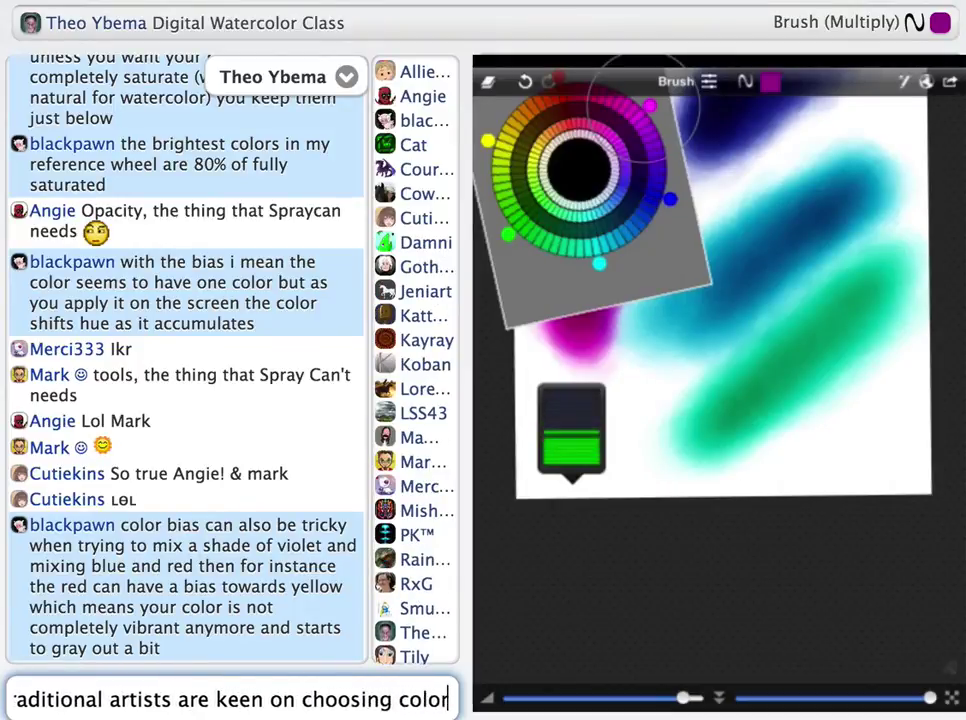
{"action": "type", "text": "s that have a bias towards eachother when t"}
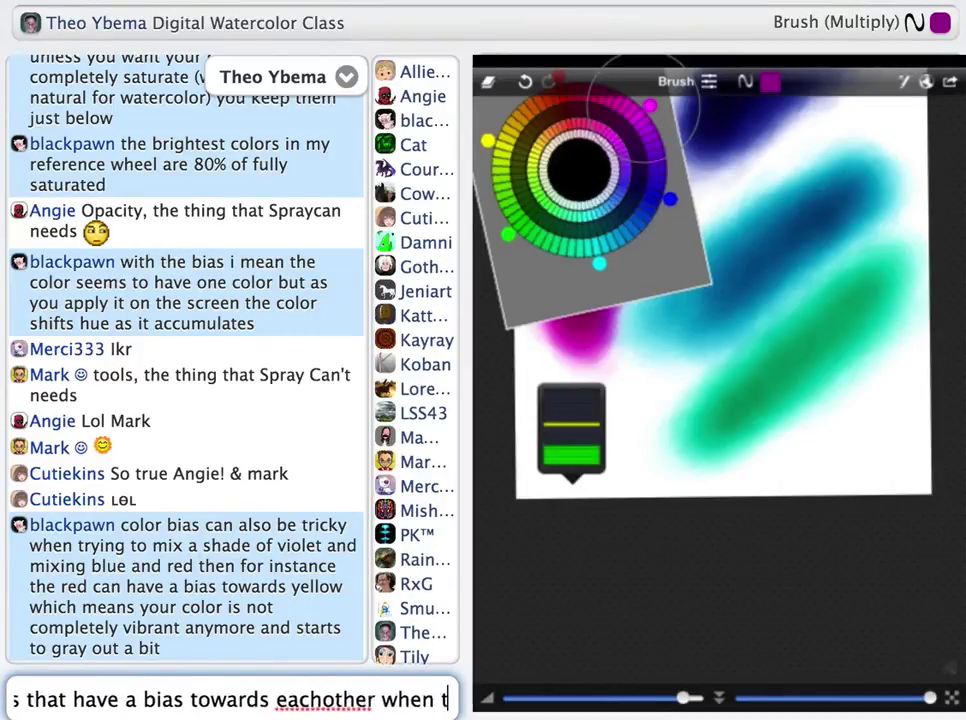
{"action": "key", "text": "Return"}
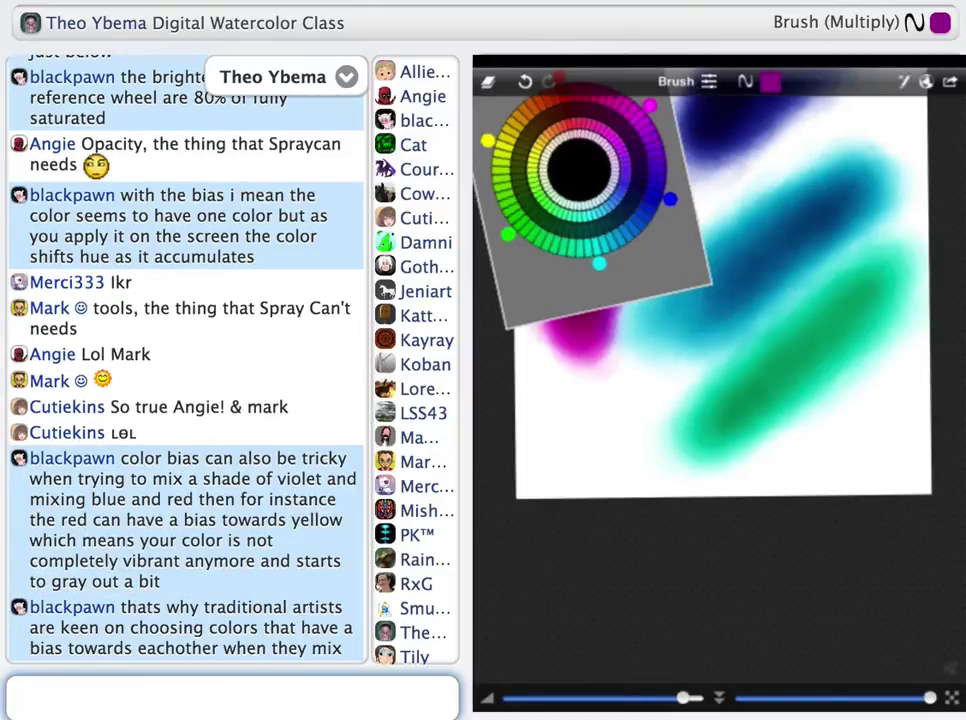
Post the /s message that this may be difficult for some people, but a little painting follows now and everyone can draw along.
{"action": "type", "text": "/s okay"}
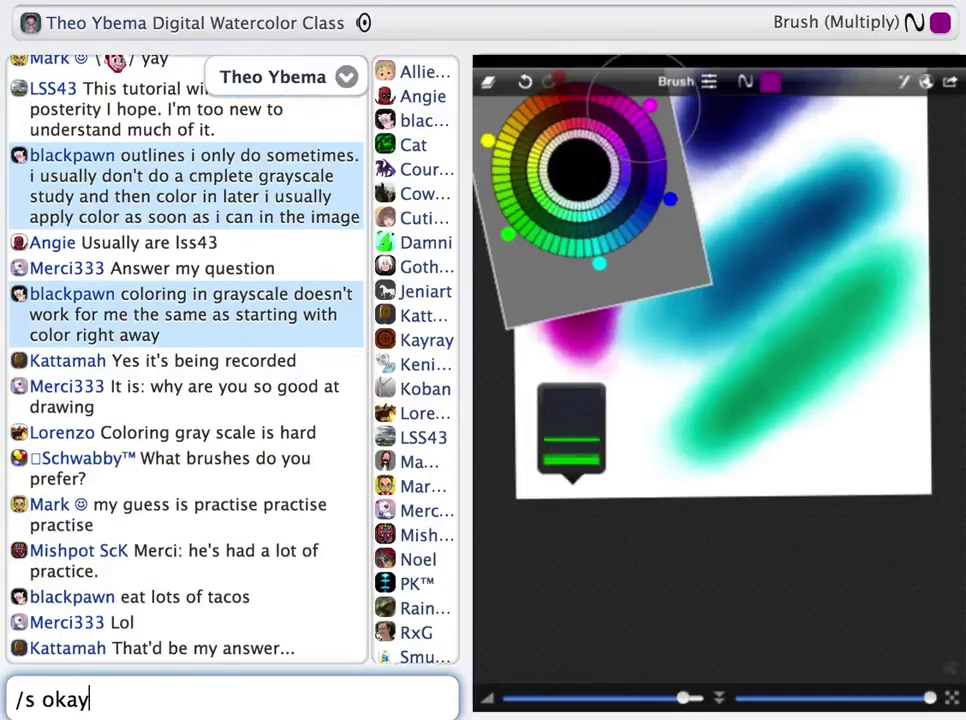
{"action": "type", "text": " this may be a bit d"}
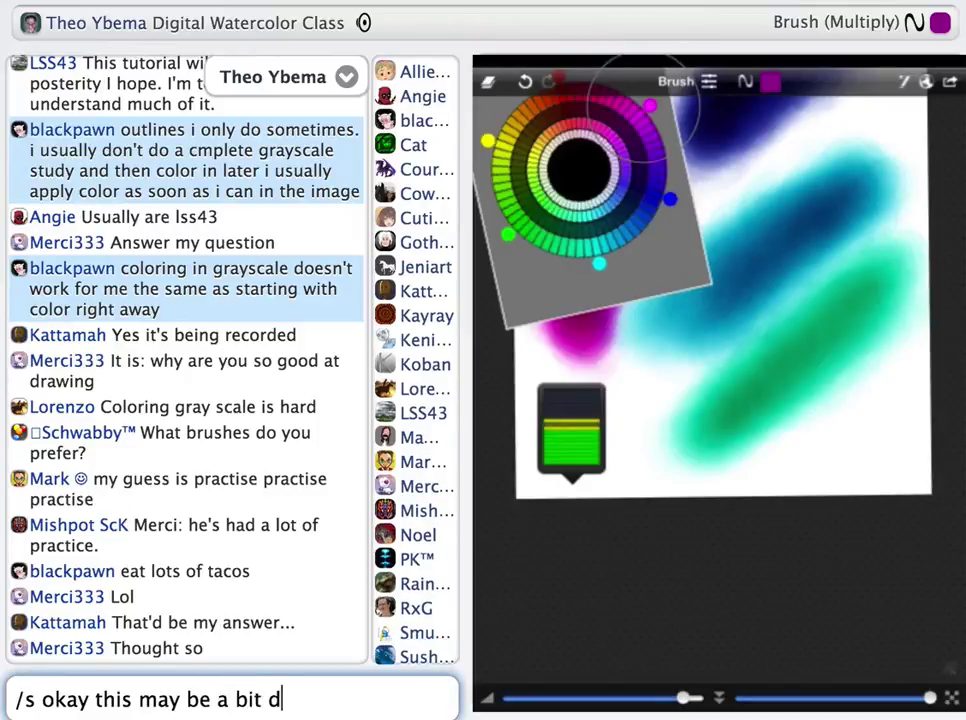
{"action": "type", "text": "ifficult for some people but"}
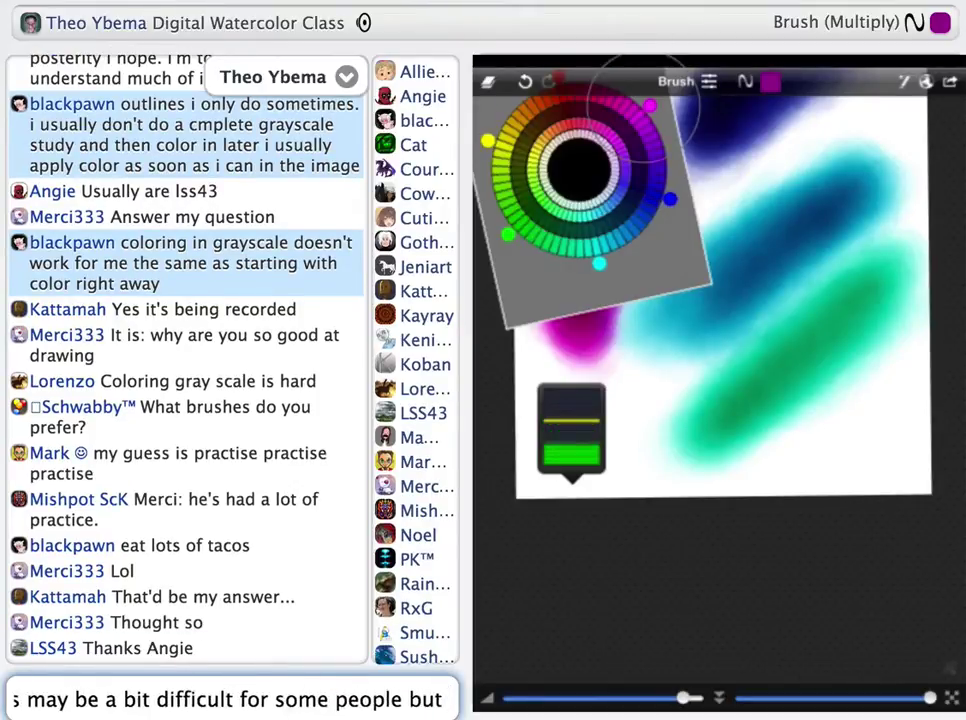
{"action": "type", "text": " im going to do a little "}
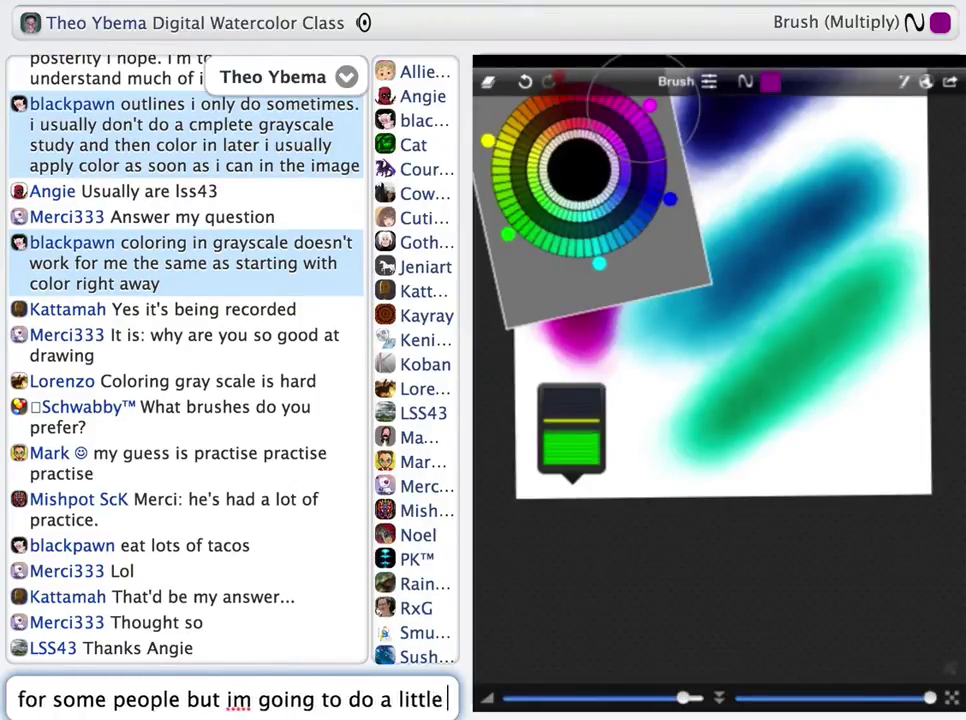
{"action": "type", "text": "painting now and we can "}
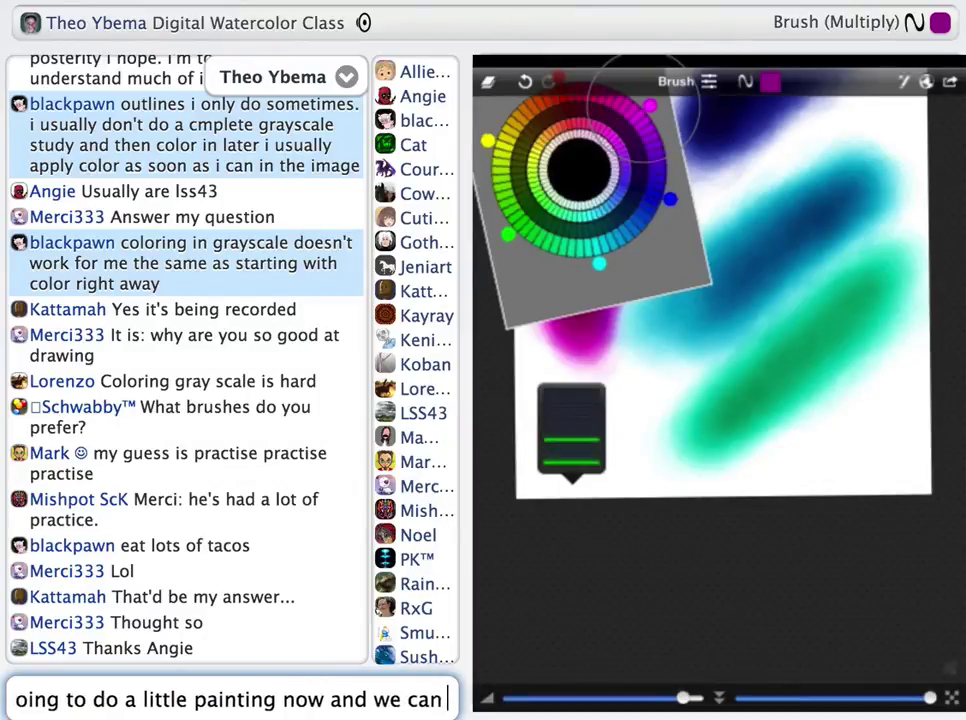
{"action": "type", "text": "draw along"}
{"action": "key", "text": "Return"}
Post the /s message "hopefully things will become more clear and we can ask some questions".
{"action": "type", "text": "/s hope"}
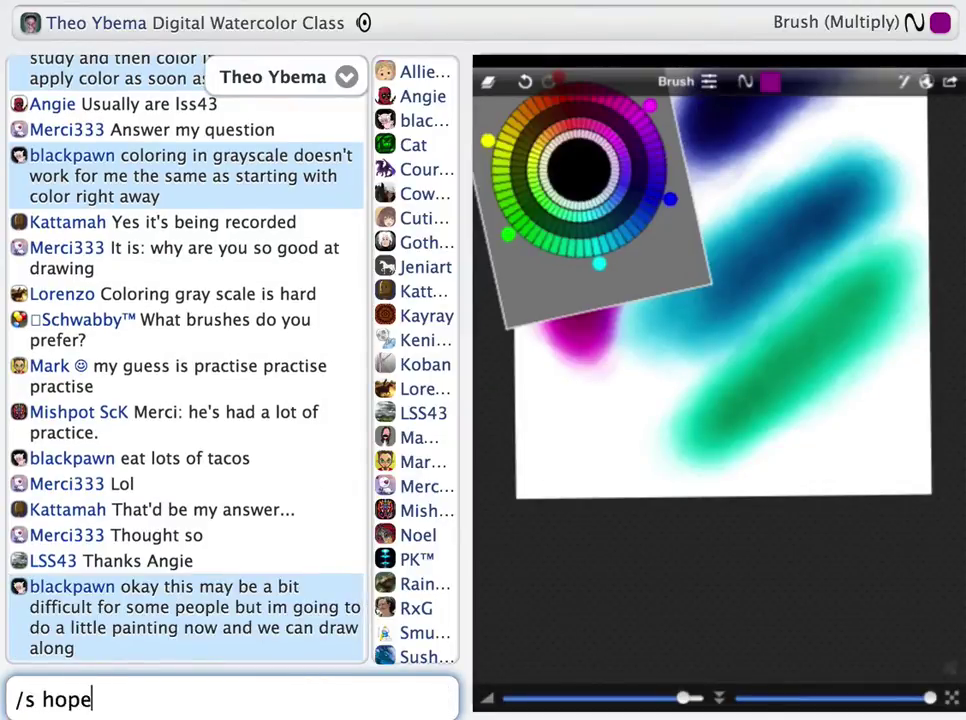
{"action": "type", "text": "fully things will become more clea"}
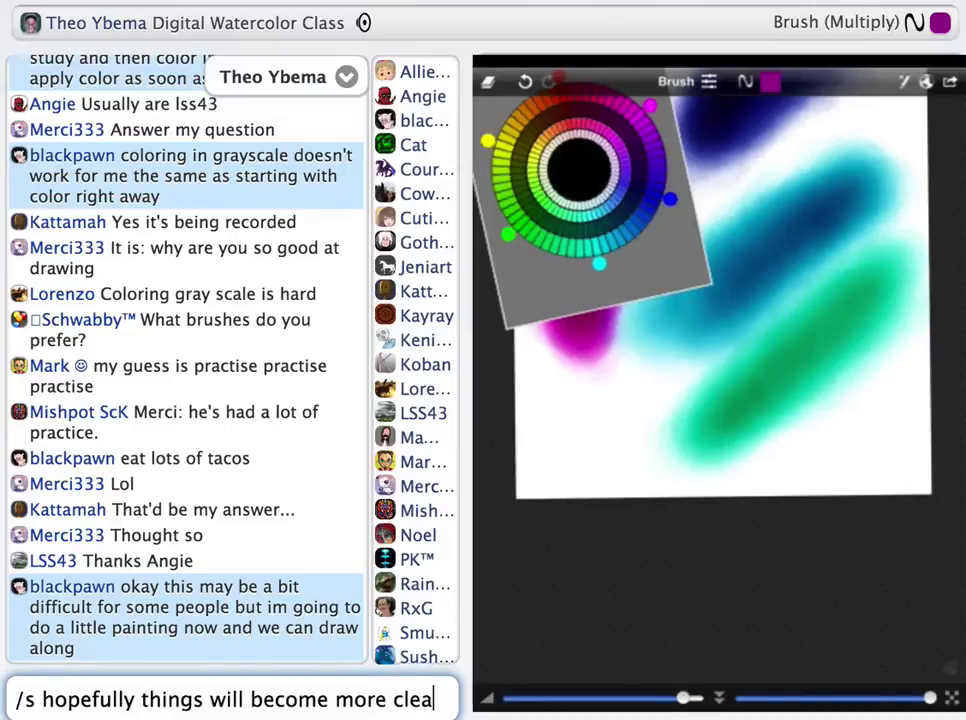
{"action": "type", "text": "r and we can ask some questions"}
{"action": "key", "text": "Return"}
Post the /s message announcing practical tips: brush mode multiply, flow really low, transparency as low as needed, then paint with multiple strokes.
{"action": "type", "text": "/s i'll be showing some practical tips.  now s"}
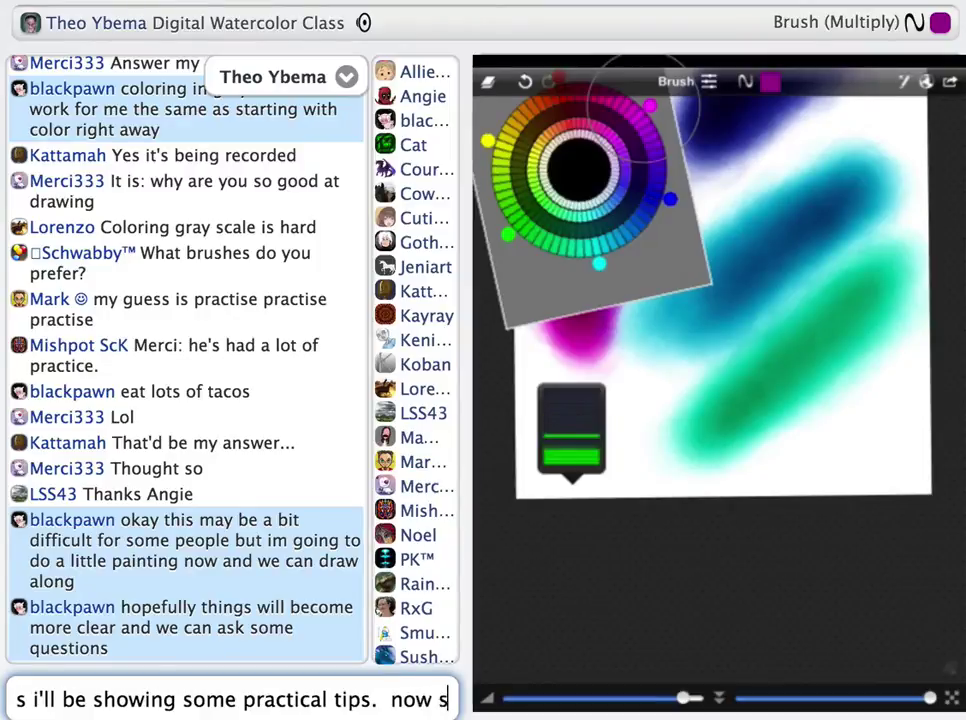
{"action": "type", "text": "rush mode to multiply set"}
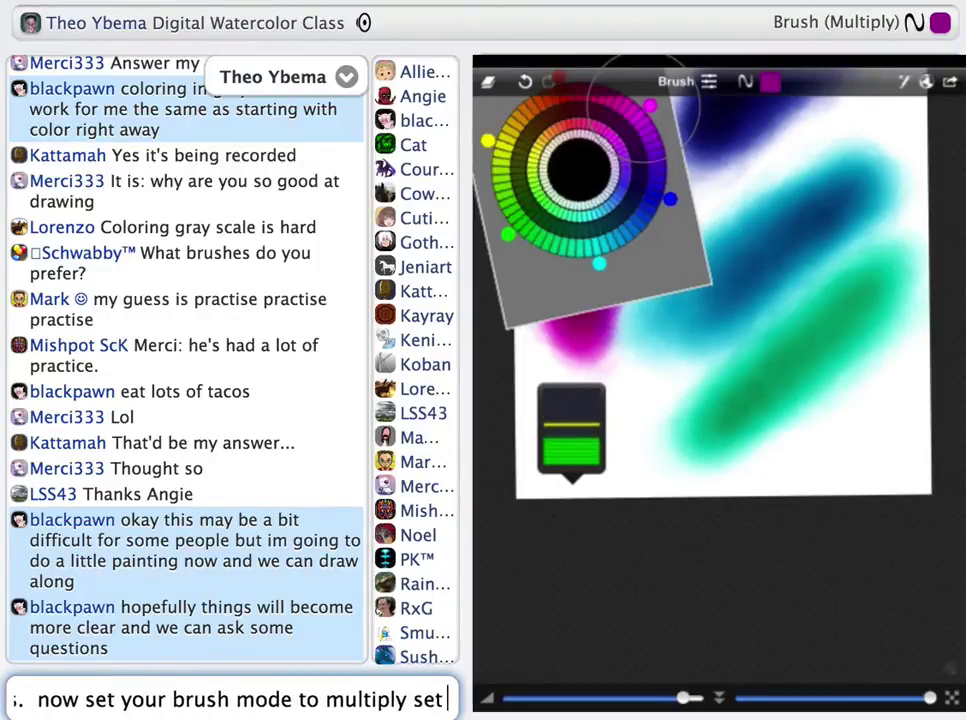
{"action": "type", "text": " flow really low, set trans"}
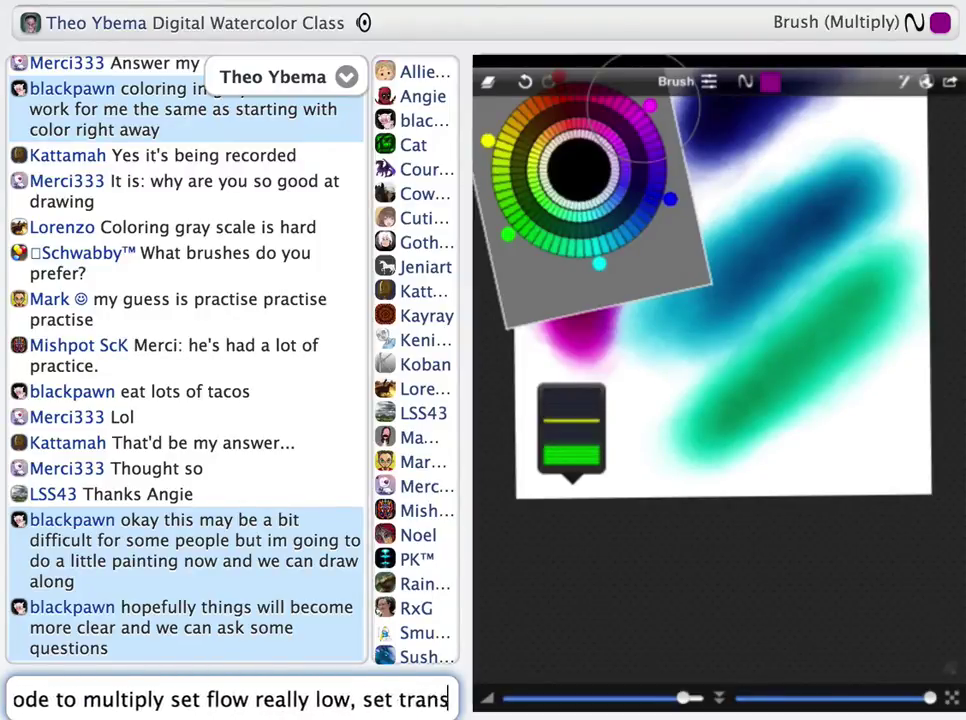
{"action": "type", "text": "parency as low as you need then "}
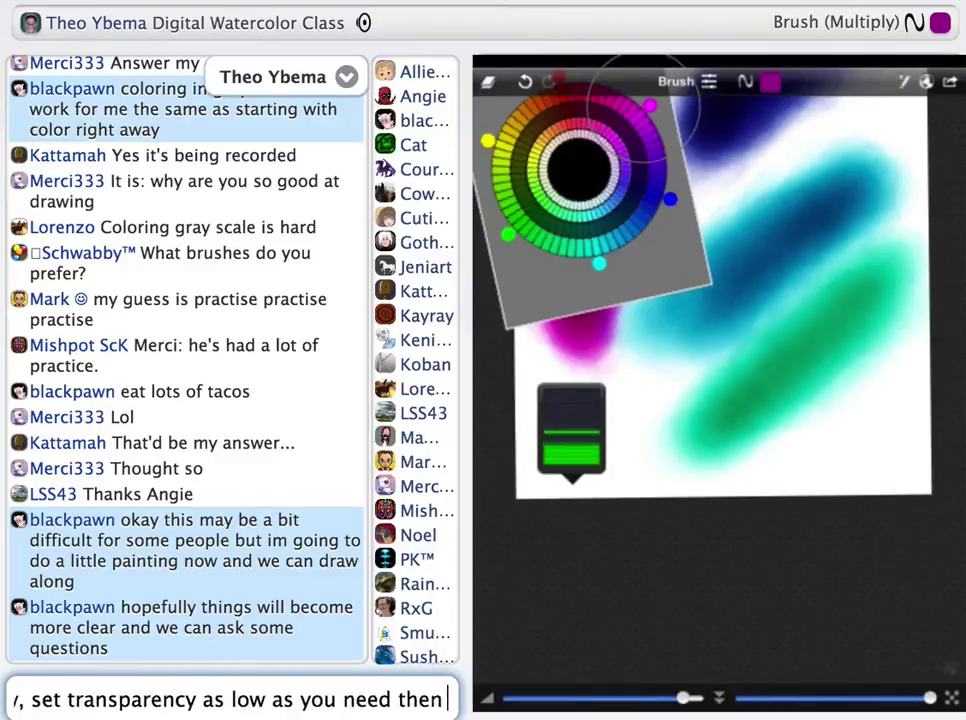
{"action": "type", "text": "start painting with multiple strokes"}
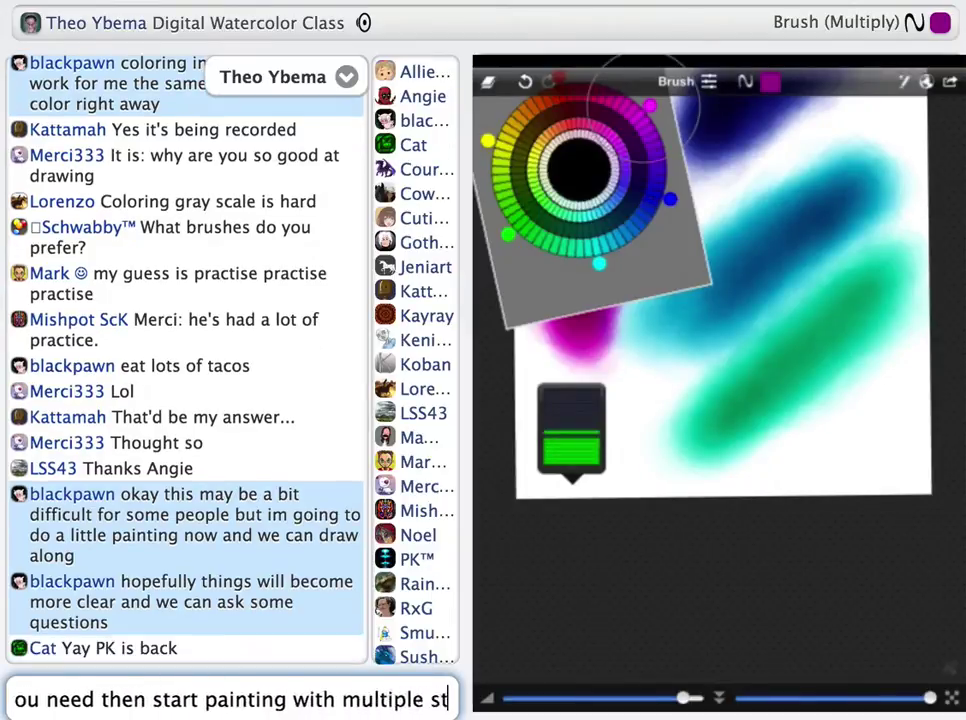
{"action": "key", "text": "Return"}
Draft the /s message "i prefer the straight brush because it gives" and start erasing its ending to reword it.
{"action": "type", "text": "/s i prefer the "}
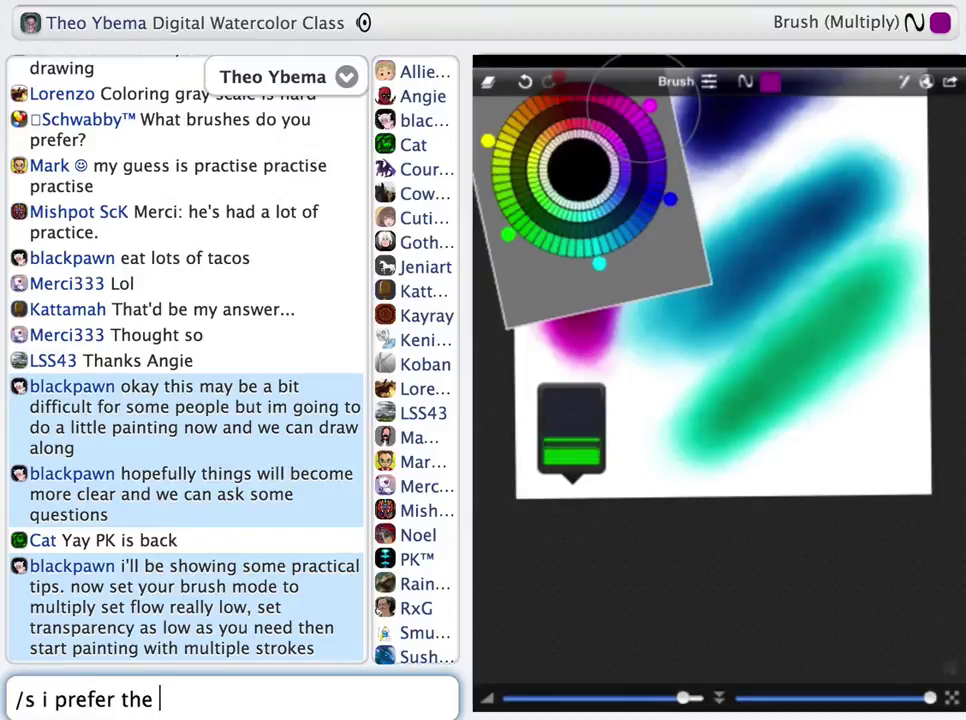
{"action": "type", "text": "straight brush because it gives"}
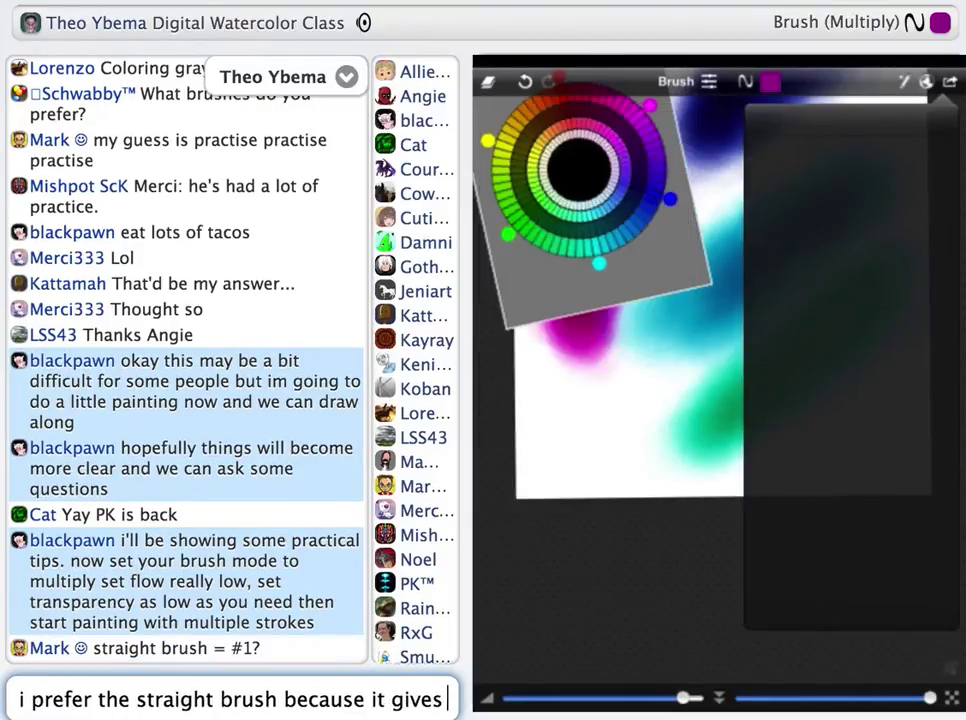
{"action": "key", "text": "BackSpace"}
{"action": "key", "text": "BackSpace"}
{"action": "key", "text": "BackSpace"}
{"action": "key", "text": "BackSpace"}
{"action": "key", "text": "BackSpace"}
{"action": "key", "text": "BackSpace"}
{"action": "key", "text": "BackSpace"}
{"action": "key", "text": "BackSpace"}
{"action": "key", "text": "BackSpace"}
{"action": "key", "text": "BackSpace"}
{"action": "key", "text": "BackSpace"}
{"action": "key", "text": "BackSpace"}
{"action": "key", "text": "BackSpace"}
{"action": "key", "text": "BackSpace"}
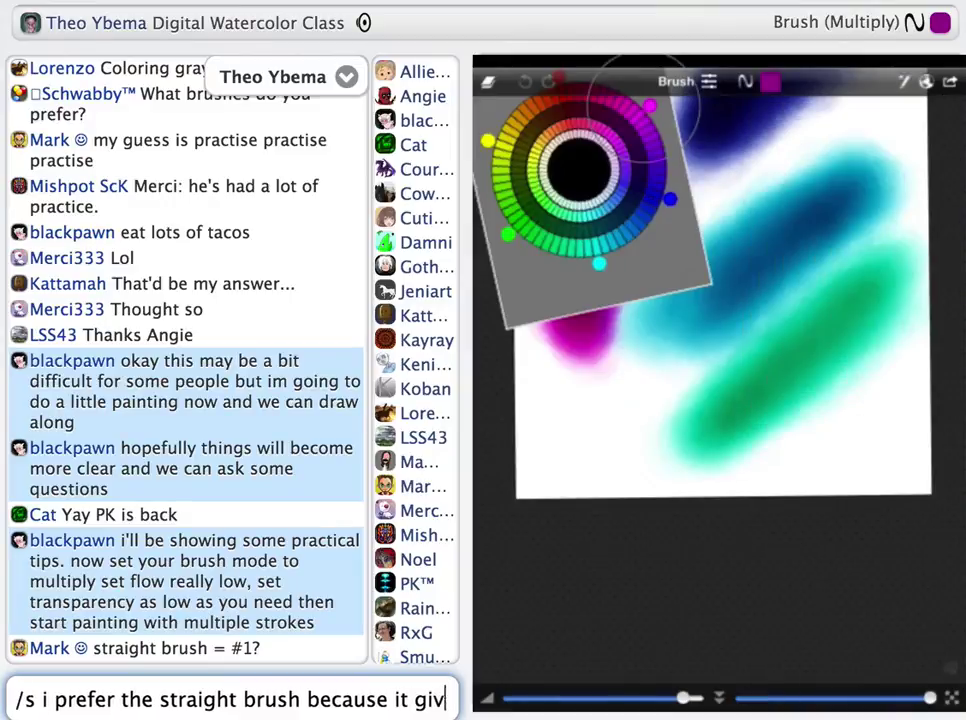
Replace the draft and post "/s okay so i'm going to load a new sketch, loading the template for the class which is in community templates".
{"action": "key", "text": "super+a"}
{"action": "key", "text": "BackSpace"}
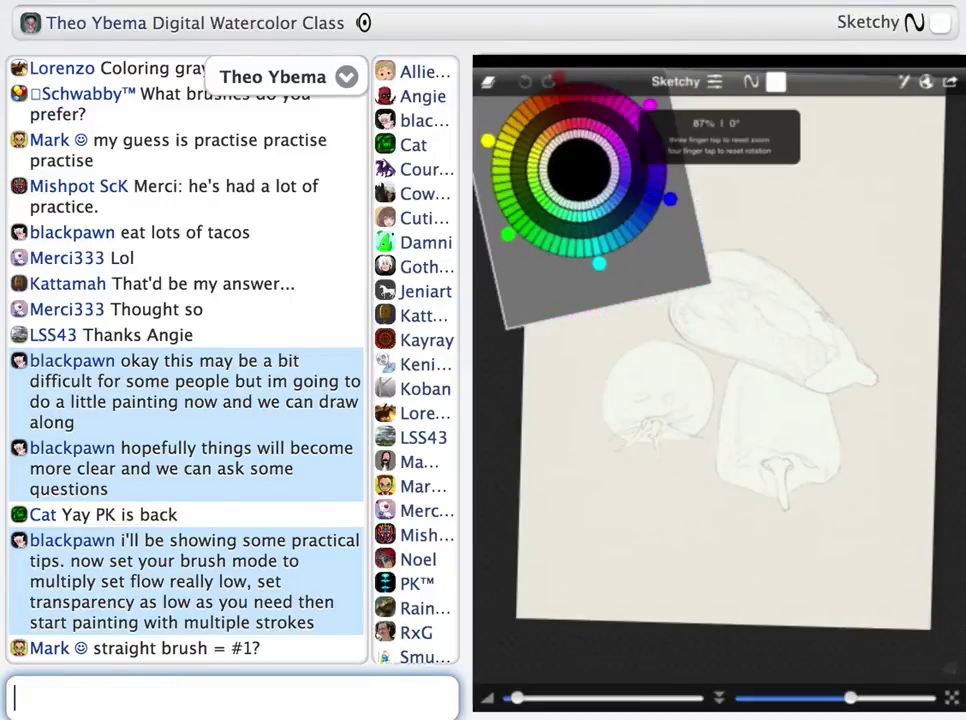
{"action": "type", "text": "/s okay so i'm going to l"}
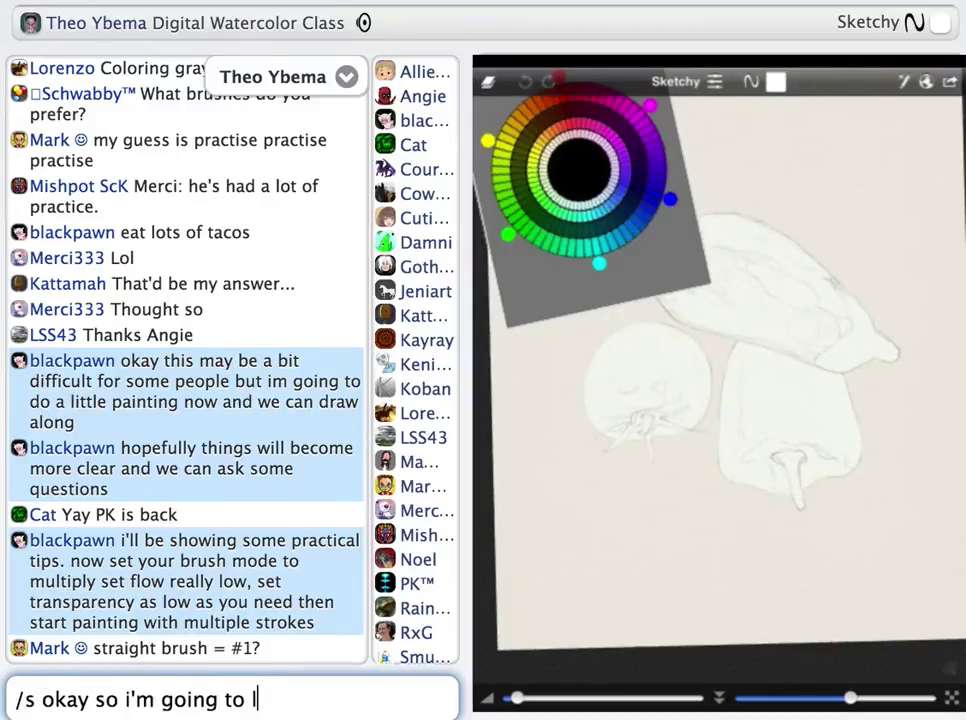
{"action": "type", "text": "oad a new sketch, loading hte"}
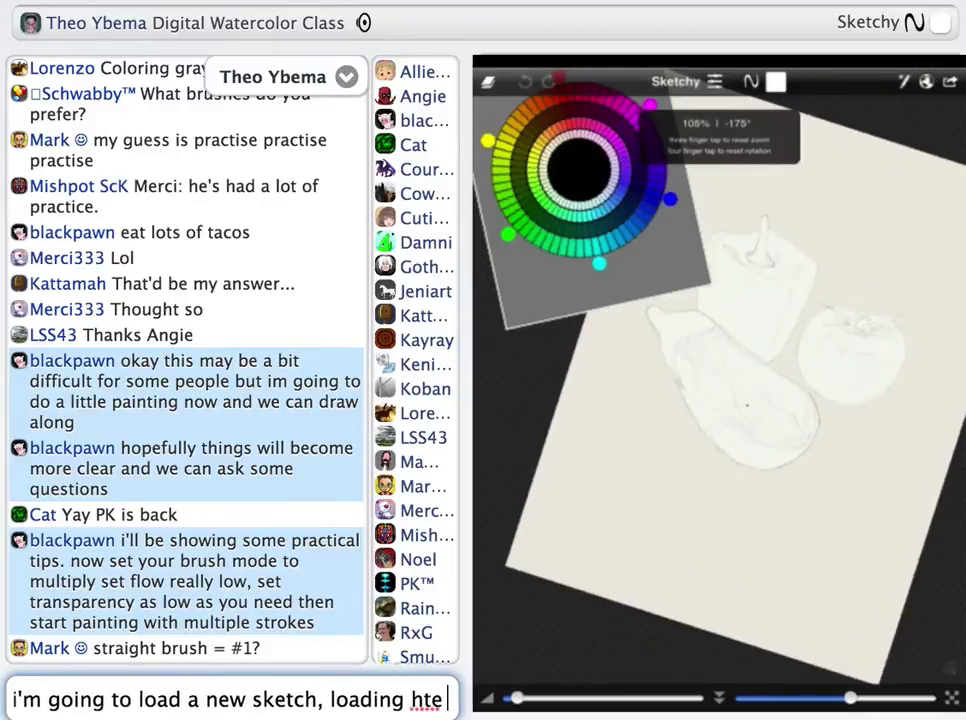
{"action": "key", "text": "BackSpace"}
{"action": "key", "text": "BackSpace"}
{"action": "key", "text": "BackSpace"}
{"action": "key", "text": "BackSpace"}
{"action": "type", "text": "the template for the class "}
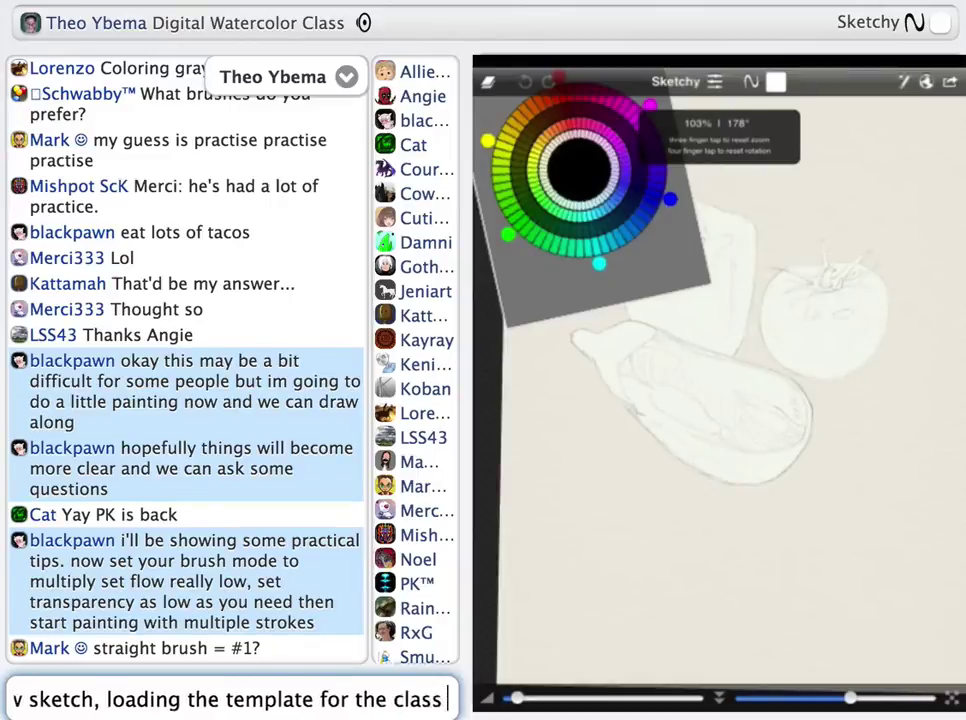
{"action": "type", "text": "which is in community templates"}
{"action": "key", "text": "Return"}
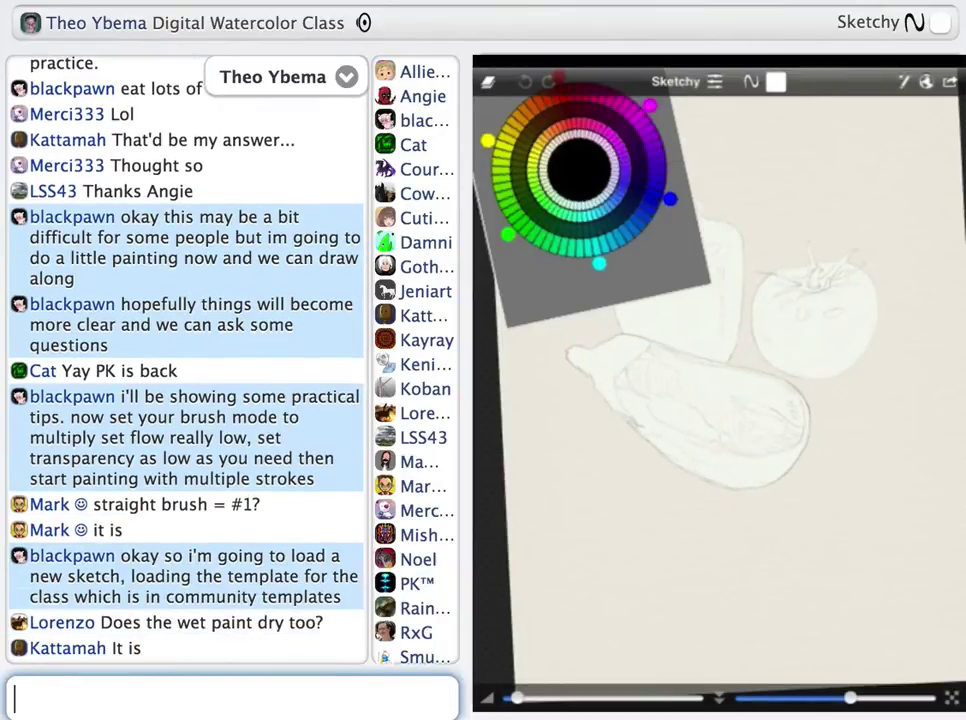
Post the class message "/s so you can load it up and follow along" in the chat.
{"action": "type", "text": "/s so you can load it up and f"}
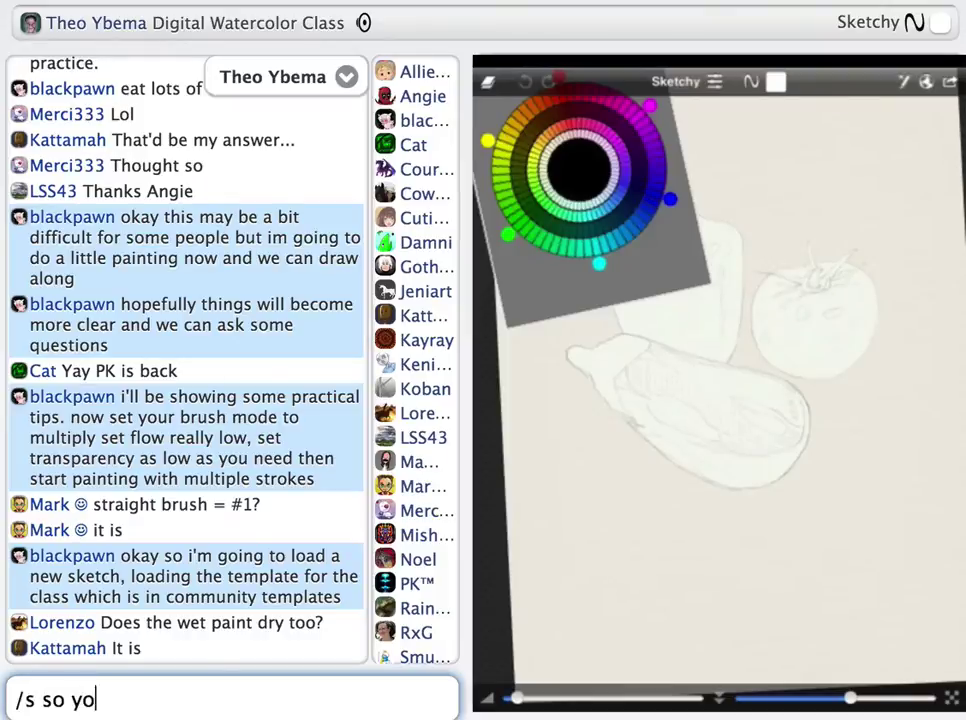
{"action": "type", "text": "along"}
{"action": "key", "text": "Return"}
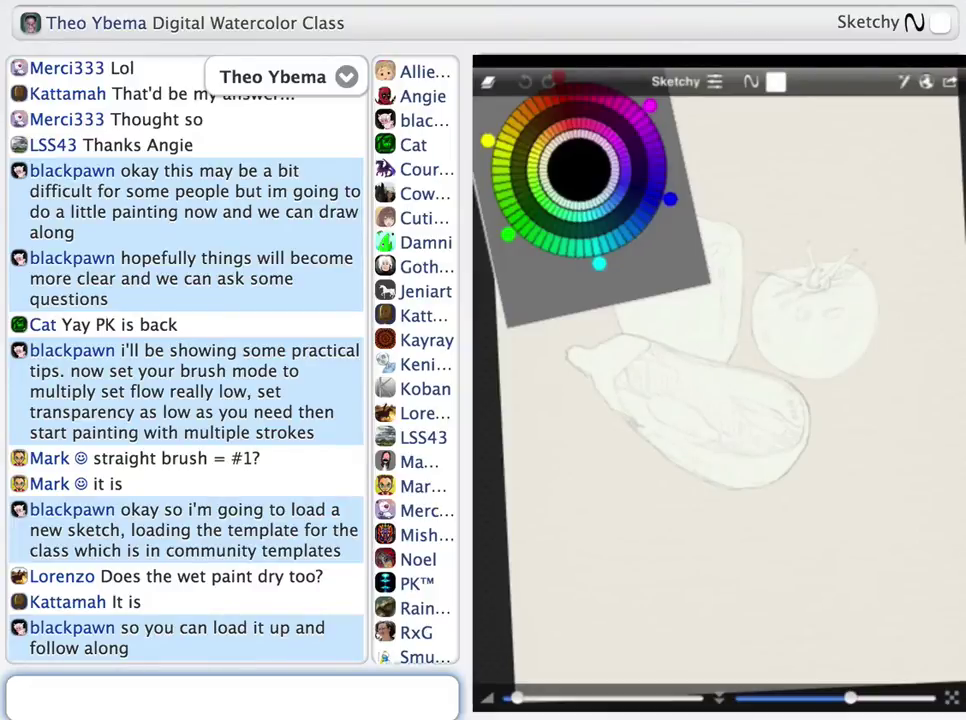
Post "/s i'm hanging upside down now recharging my ipad" and reply "makes sense :D" to the chat.
{"action": "type", "text": "/s i'm hanging upside down now recharging my ipad"}
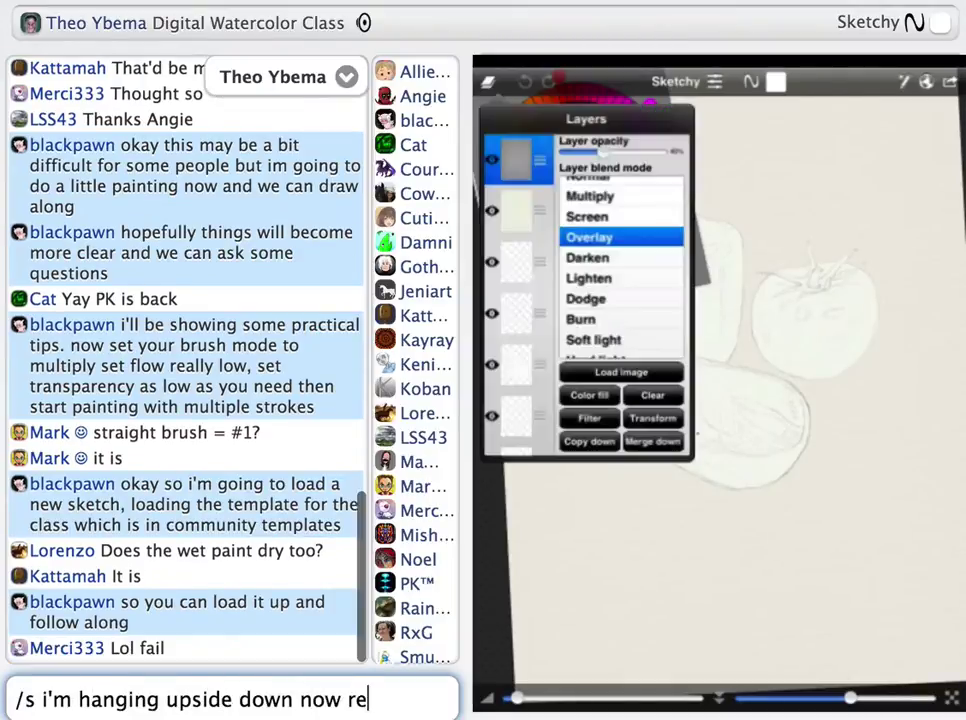
{"action": "key", "text": "Return"}
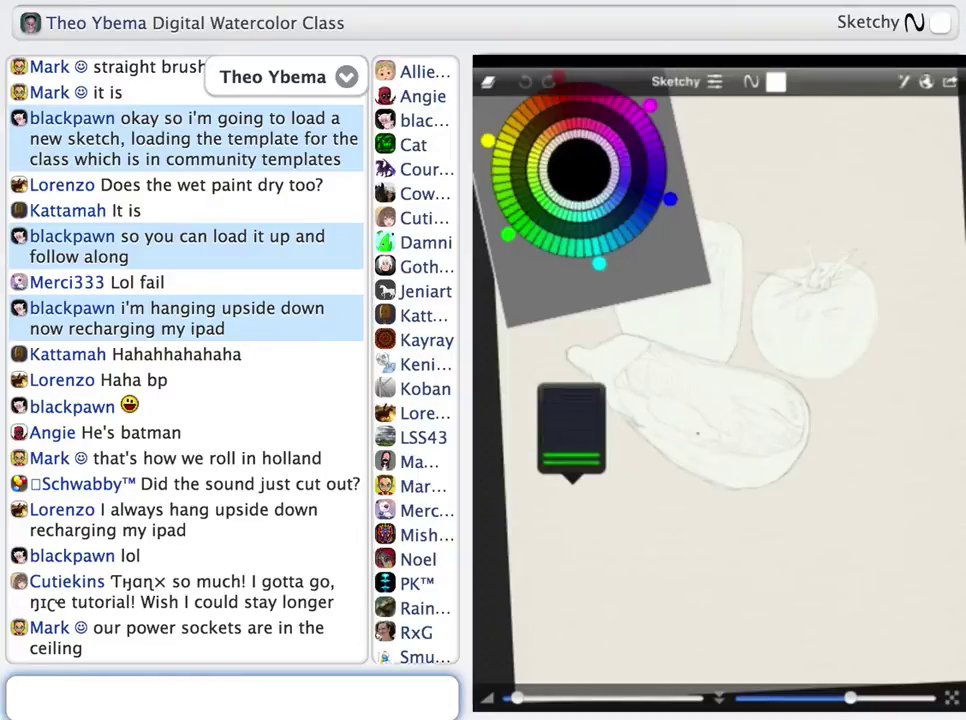
{"action": "type", "text": "makes sense :D"}
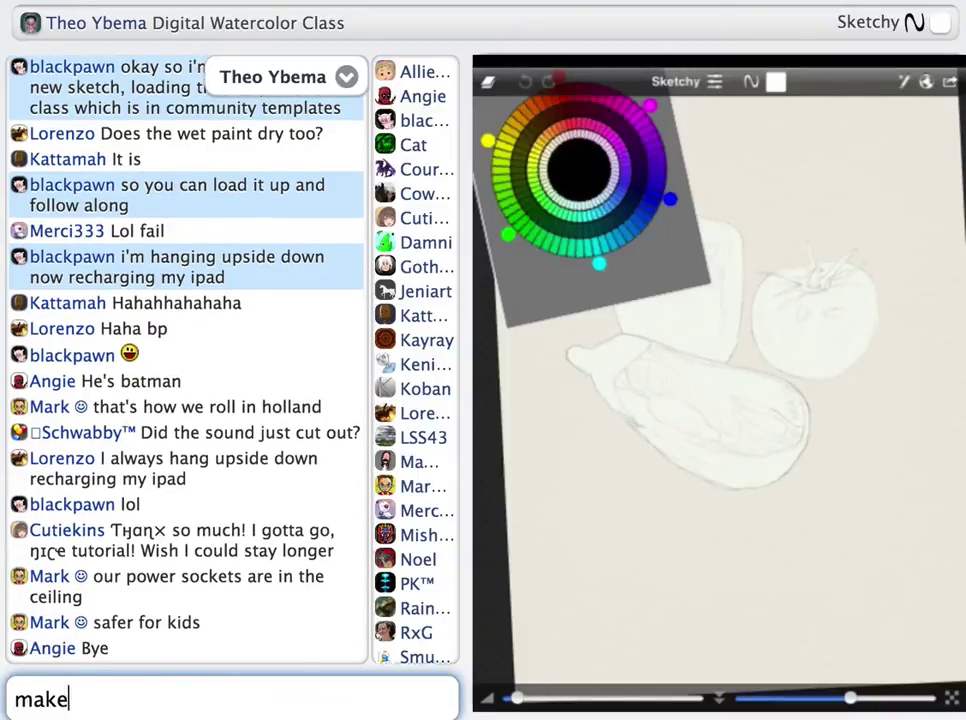
{"action": "key", "text": "Return"}
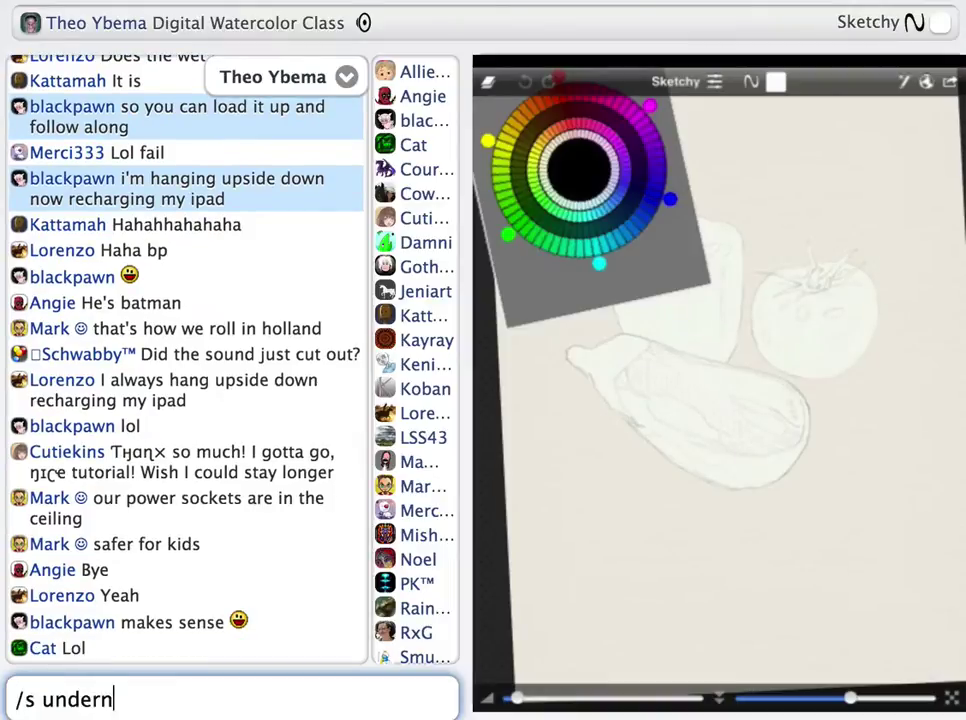
Post "/s underneath the template i have a multiply later with a litttttle bit of color darkening the paper and giving it some color".
{"action": "type", "text": "/s underneath the te"}
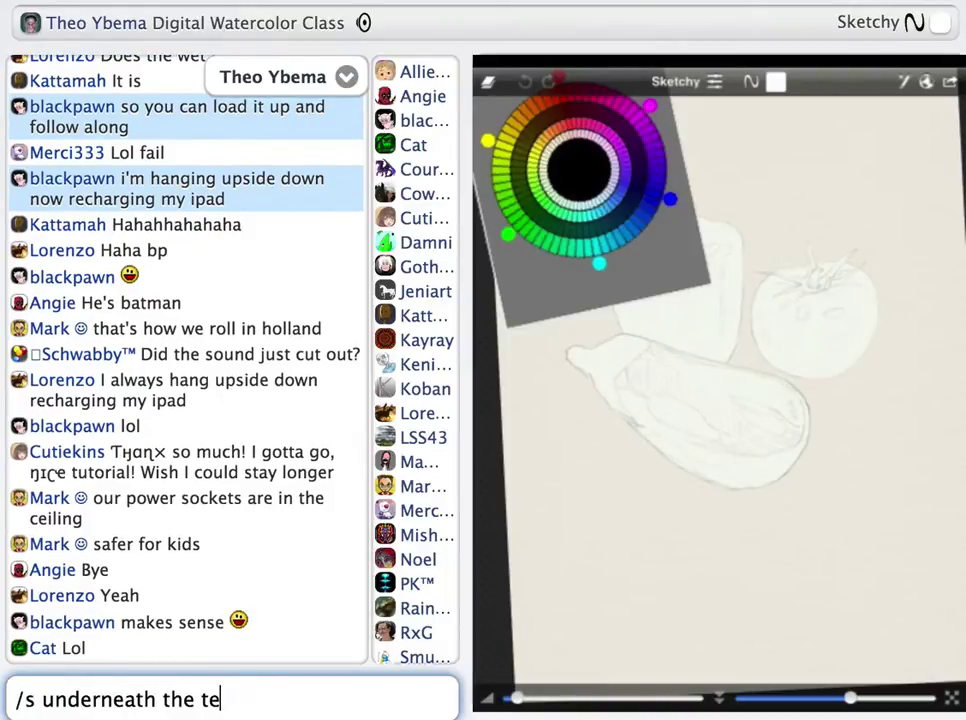
{"action": "type", "text": "mplate i have a multiply"}
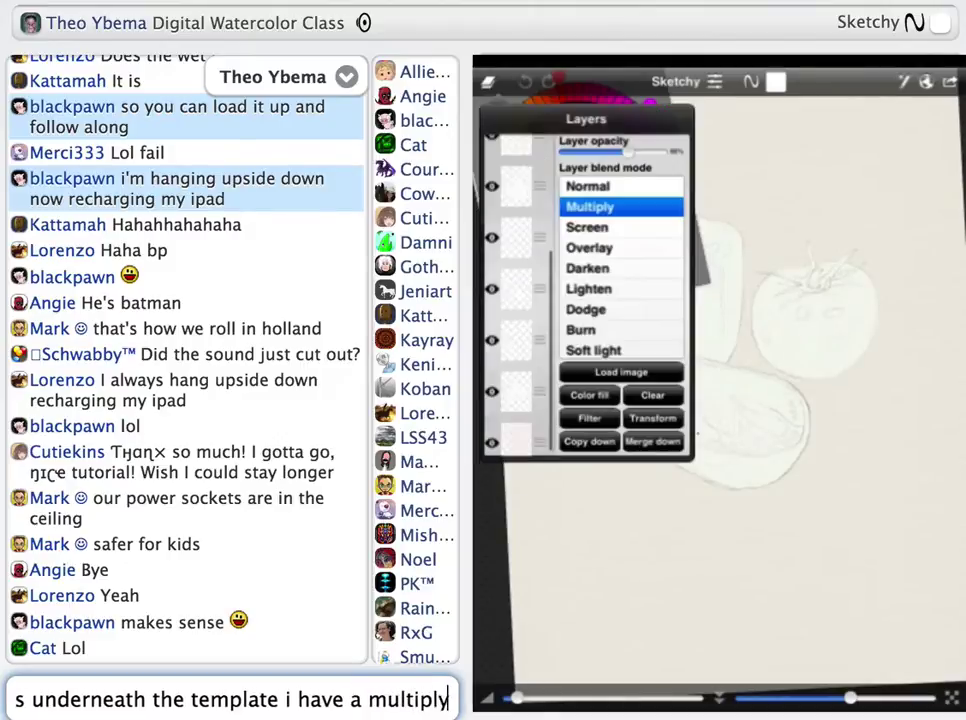
{"action": "type", "text": " later with a littttle bit "}
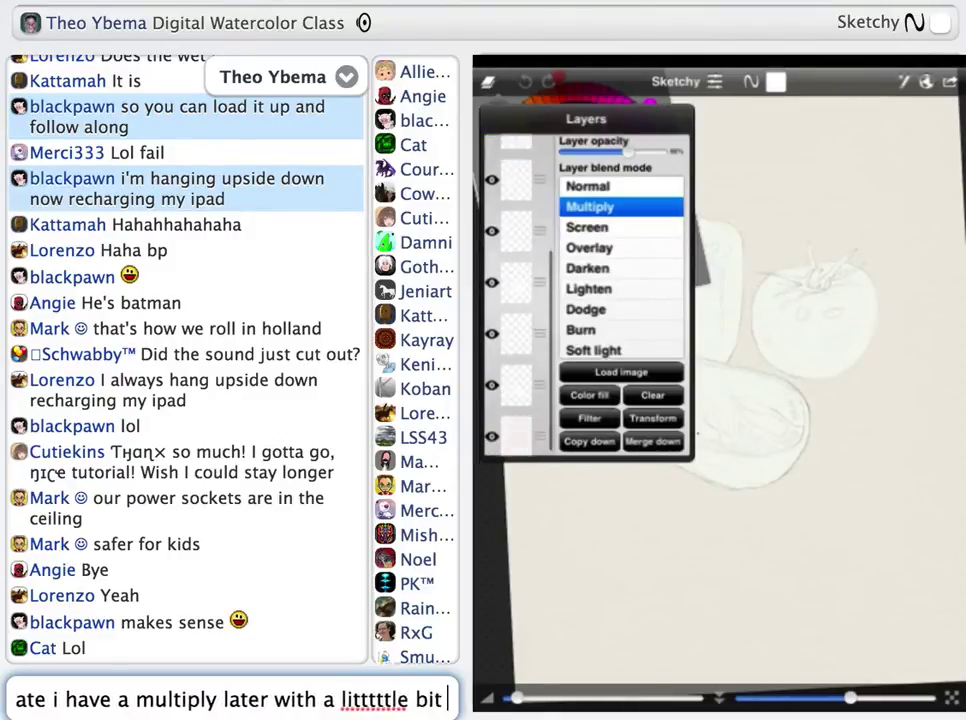
{"action": "type", "text": "of color darkening the paper and givi"}
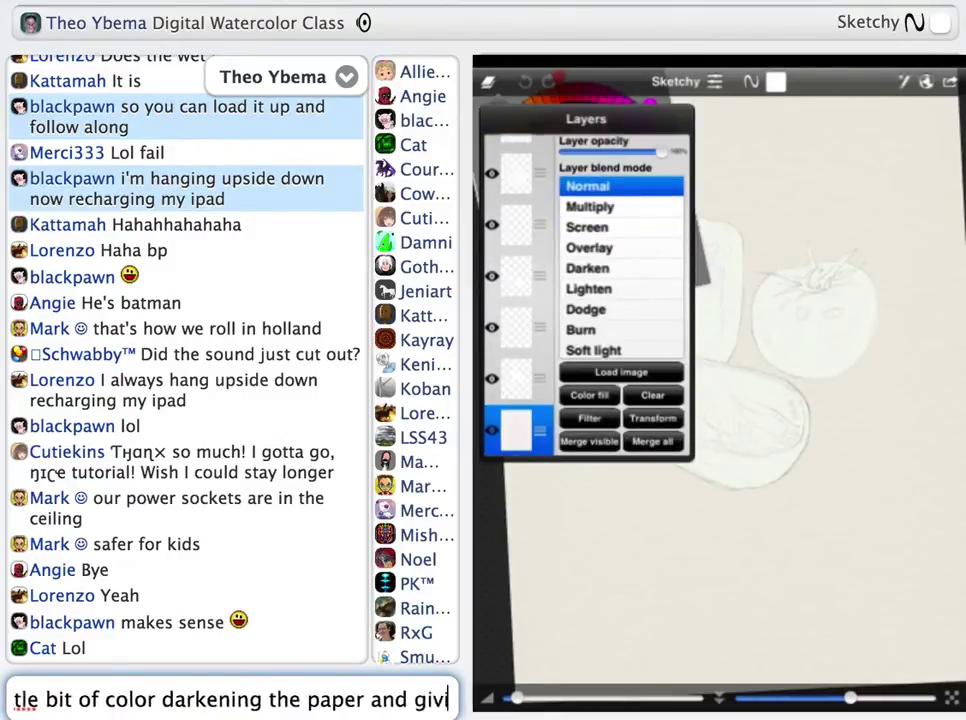
{"action": "type", "text": "ng it some color"}
{"action": "key", "text": "Return"}
Post advice to dim all the colors in the sketch, giving the overlay texture room for a bit of highlight to show some nice texture.
{"action": "type", "text": "you want to dim al"}
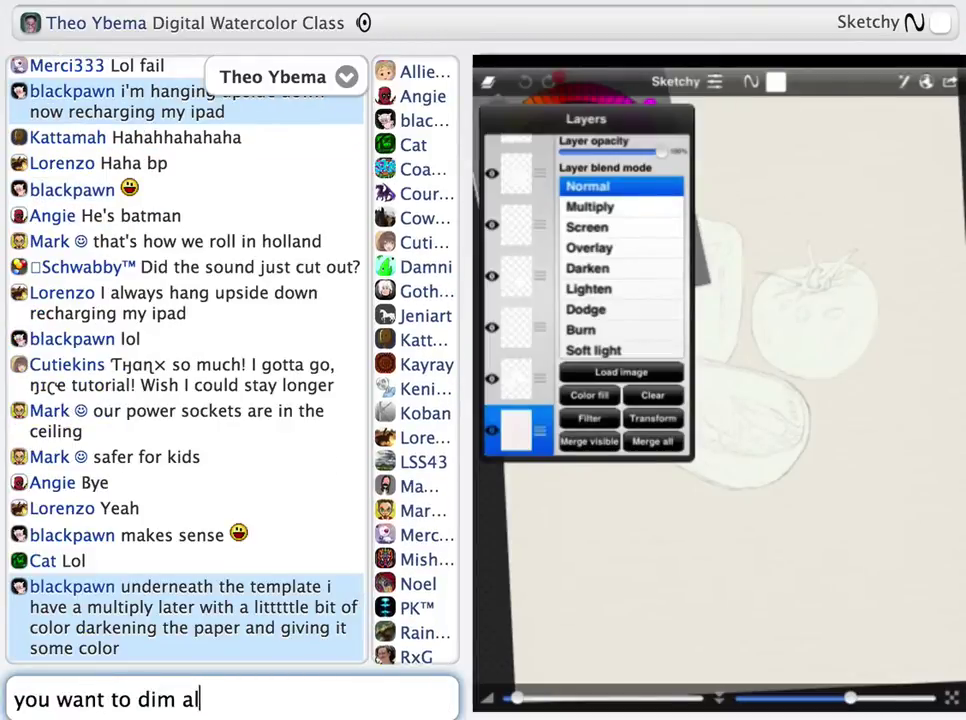
{"action": "type", "text": "l the colors in the sketch to give t"}
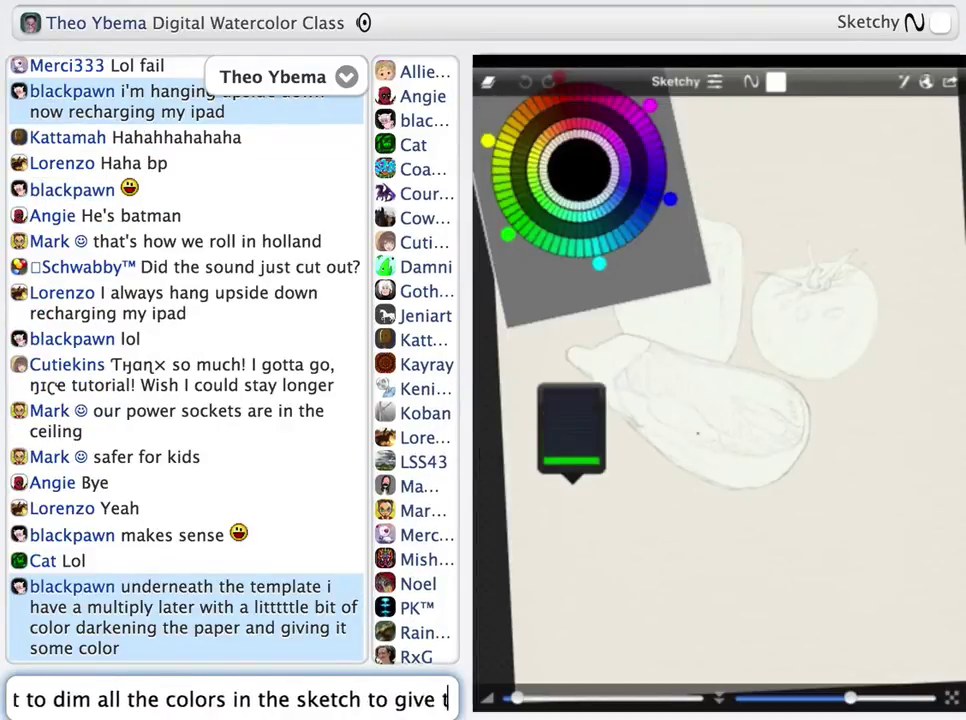
{"action": "type", "text": "he overlay texture room "}
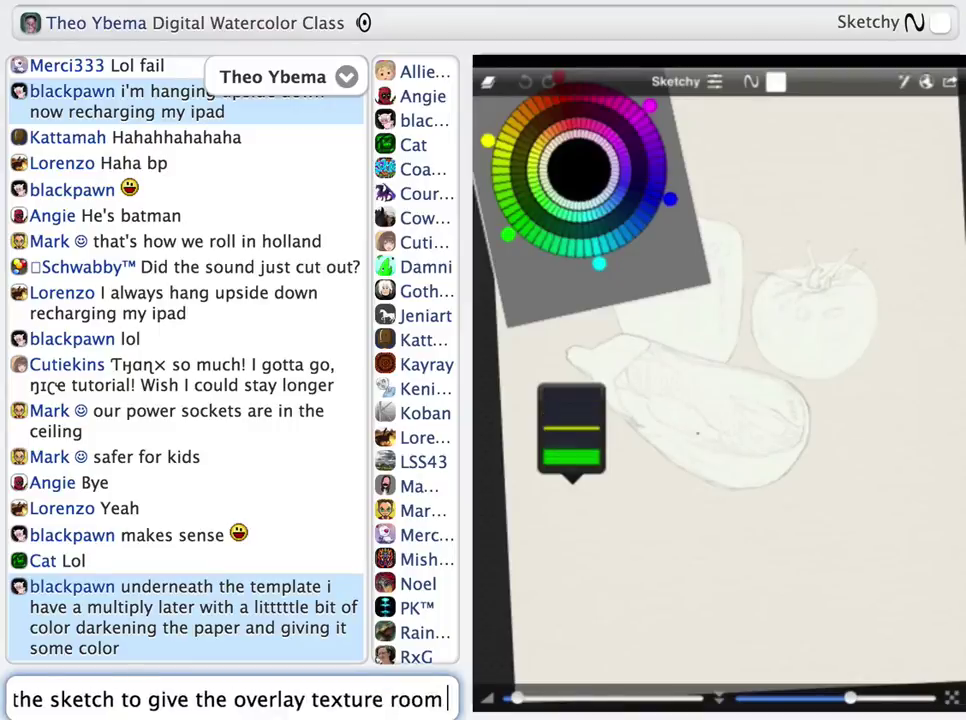
{"action": "type", "text": "for a bit of highlight"}
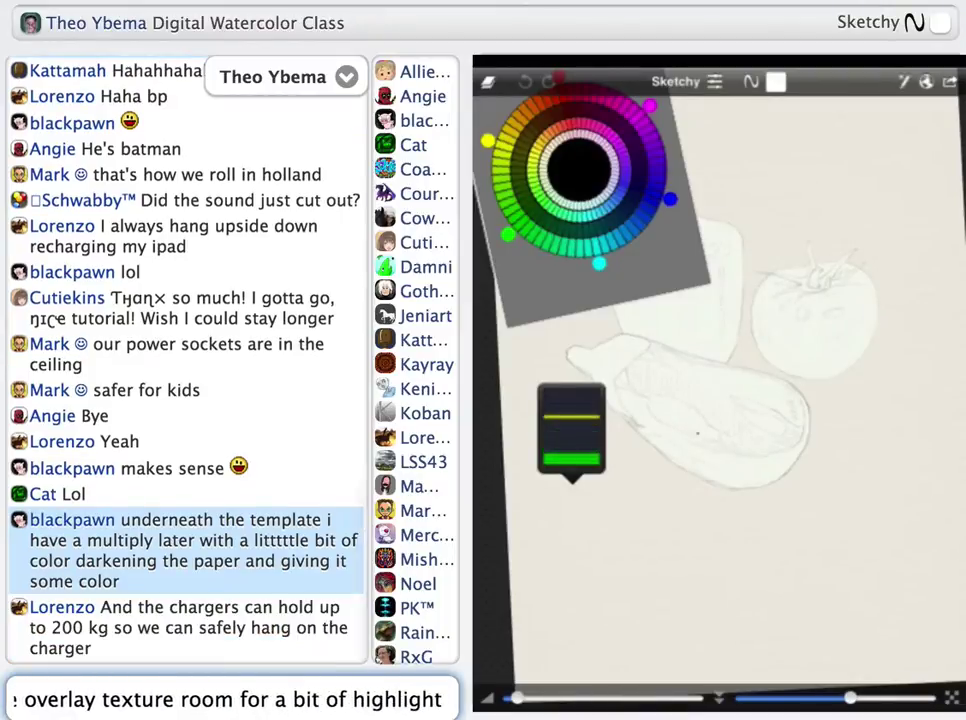
{"action": "type", "text": " so it can show some nice texture"}
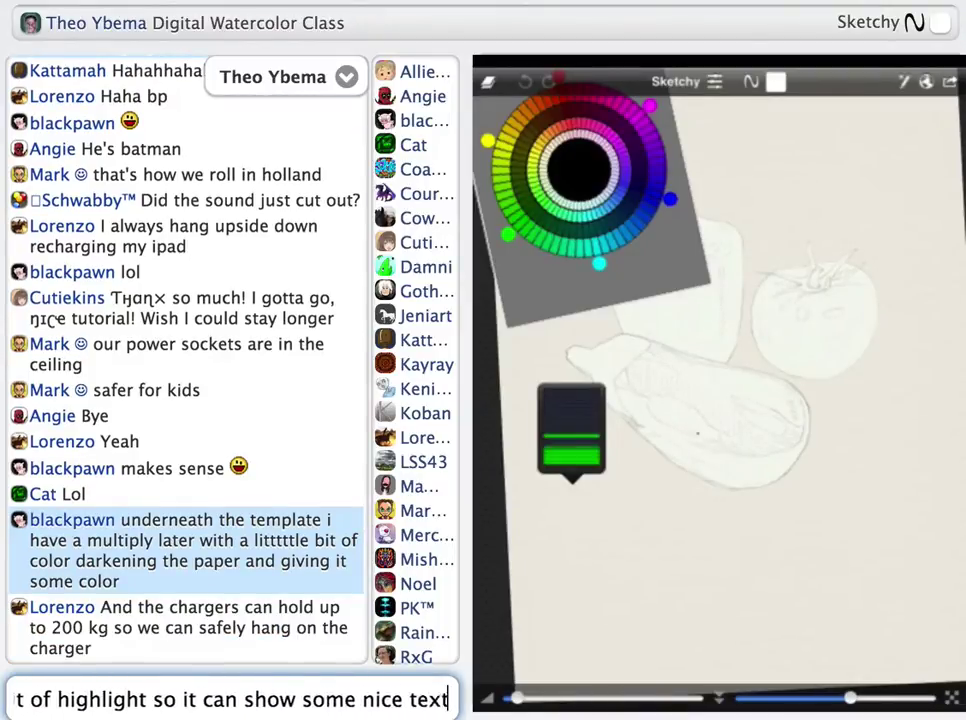
{"action": "key", "text": "Return"}
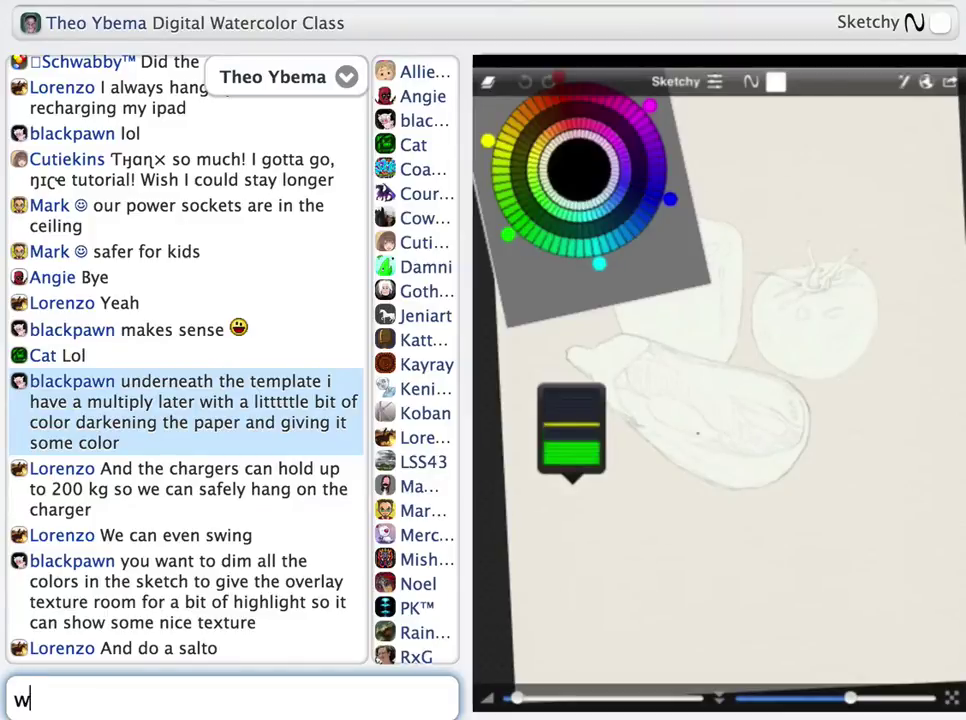
Ask "wuts a salto" in the chat.
{"action": "type", "text": "to"}
{"action": "key", "text": "Return"}
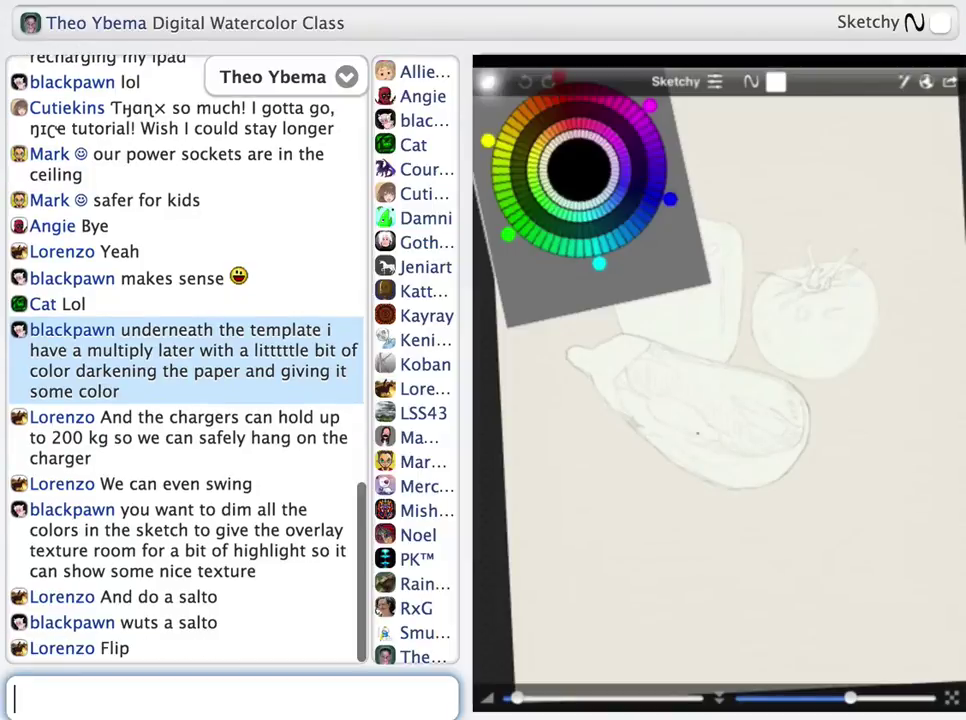
Post "/s i've also added a little bit of color to the bottom layer with color fill because i've made white fills for the fruits".
{"action": "type", "text": "/s "}
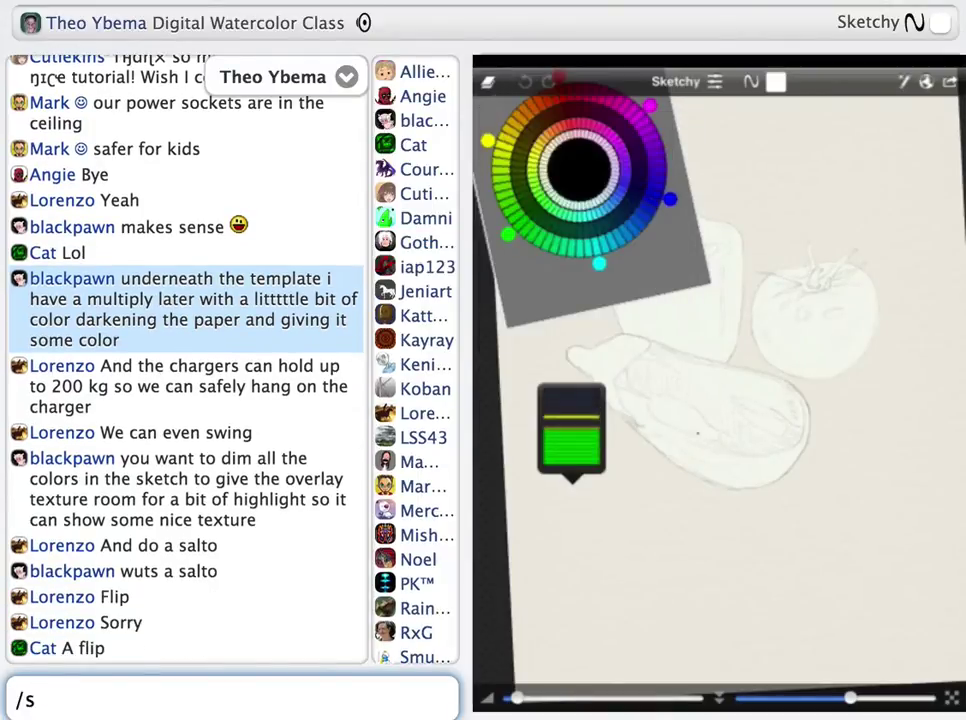
{"action": "type", "text": "i've also added a little "}
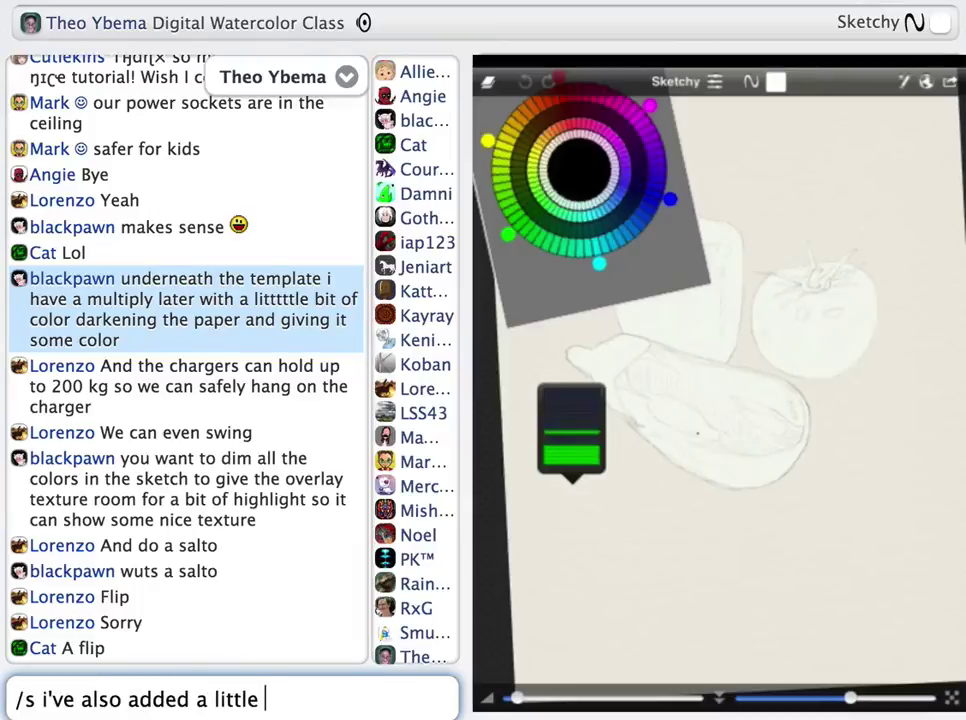
{"action": "type", "text": "bit of color to the bottom layer"}
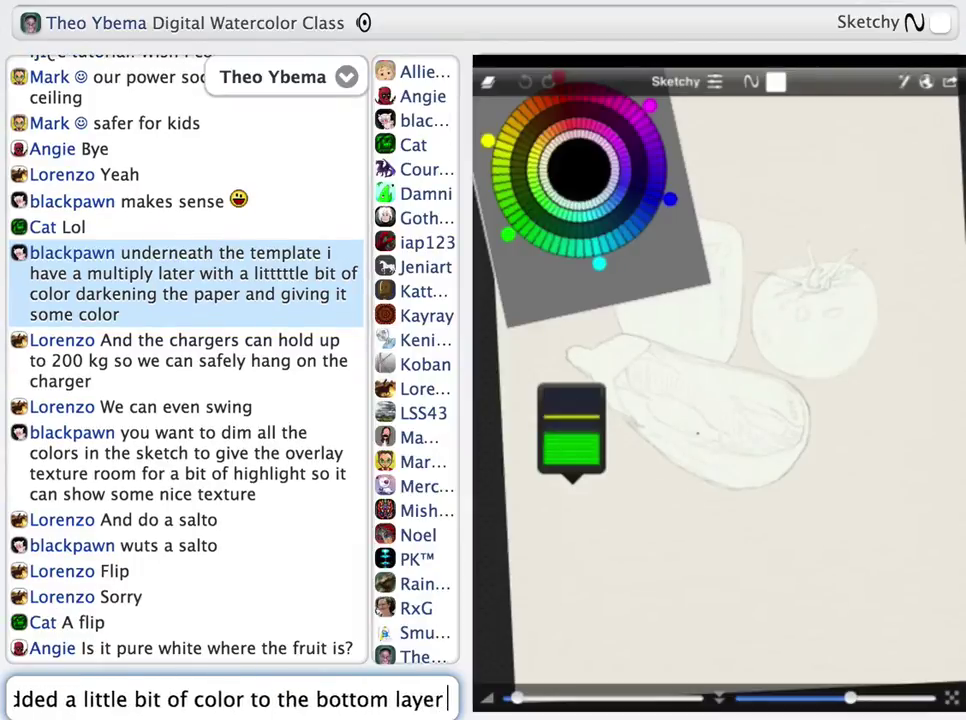
{"action": "type", "text": " with color fill because i've made "}
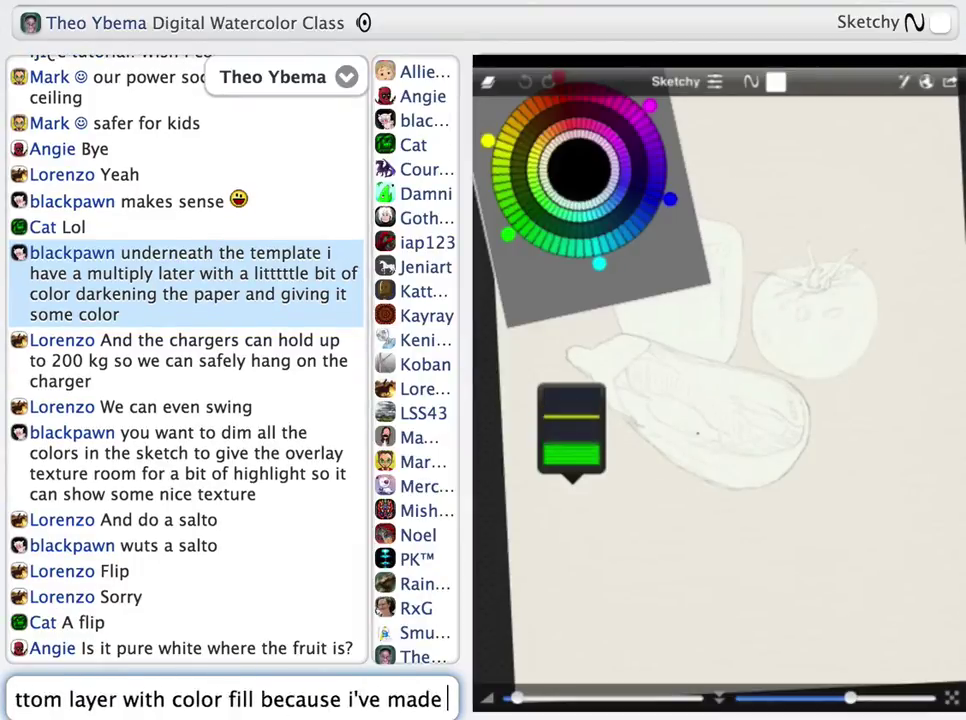
{"action": "type", "text": "wh"}
{"action": "key", "text": "BackSpace"}
{"action": "key", "text": "BackSpace"}
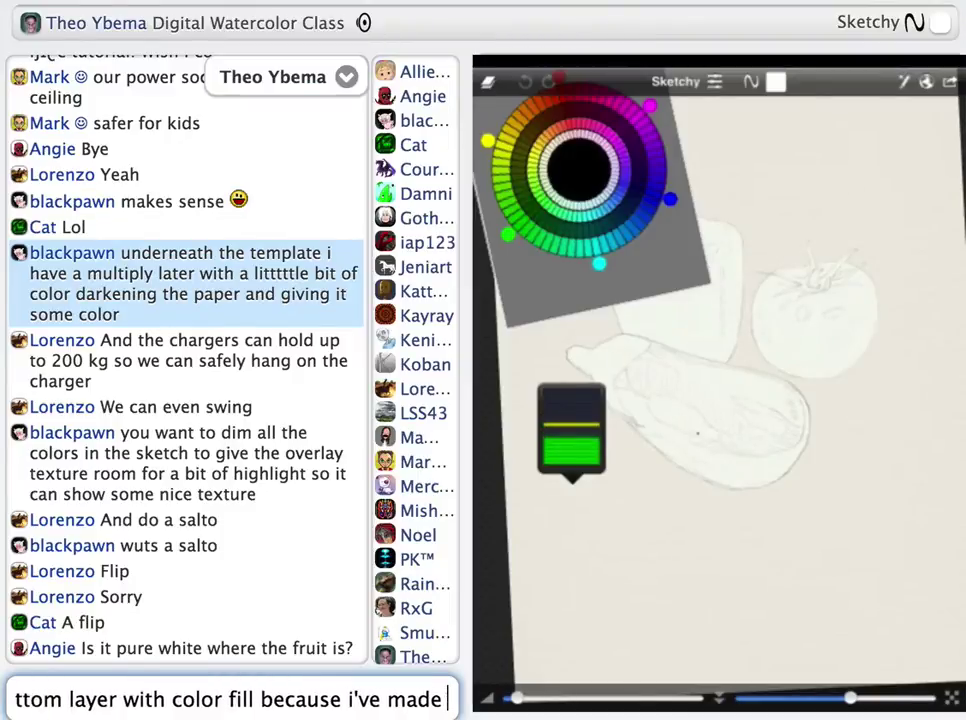
{"action": "type", "text": "white fills for the fruits"}
{"action": "key", "text": "Return"}
Post the message "/s so i can use "On" to paint quickly and stay in the fruits".
{"action": "type", "text": "/s "}
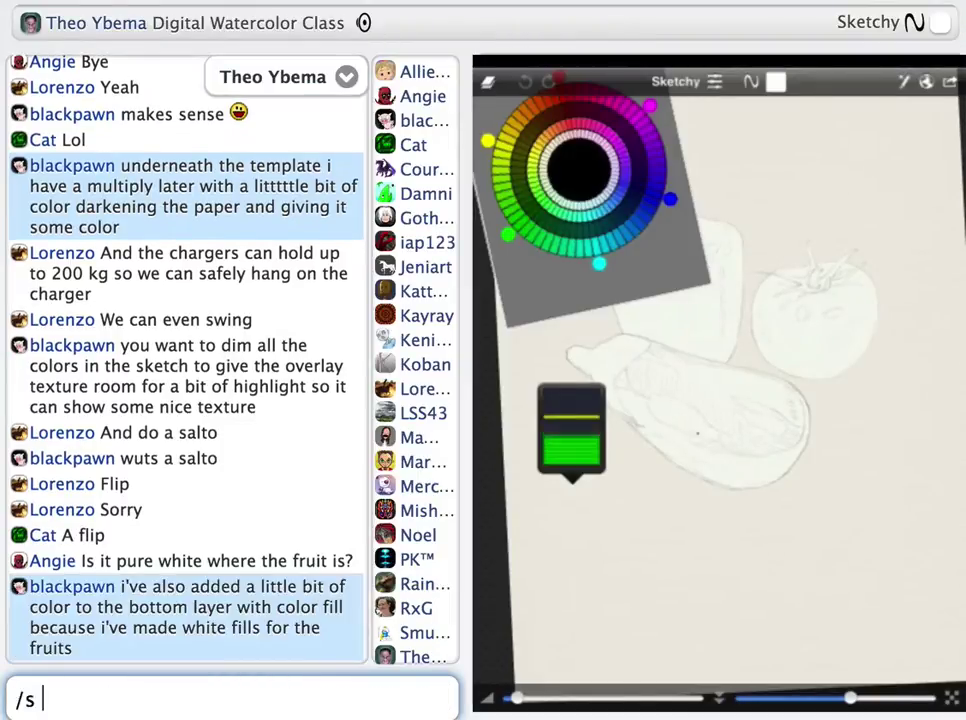
{"action": "type", "text": "so i can use \"On\" to give a quic"}
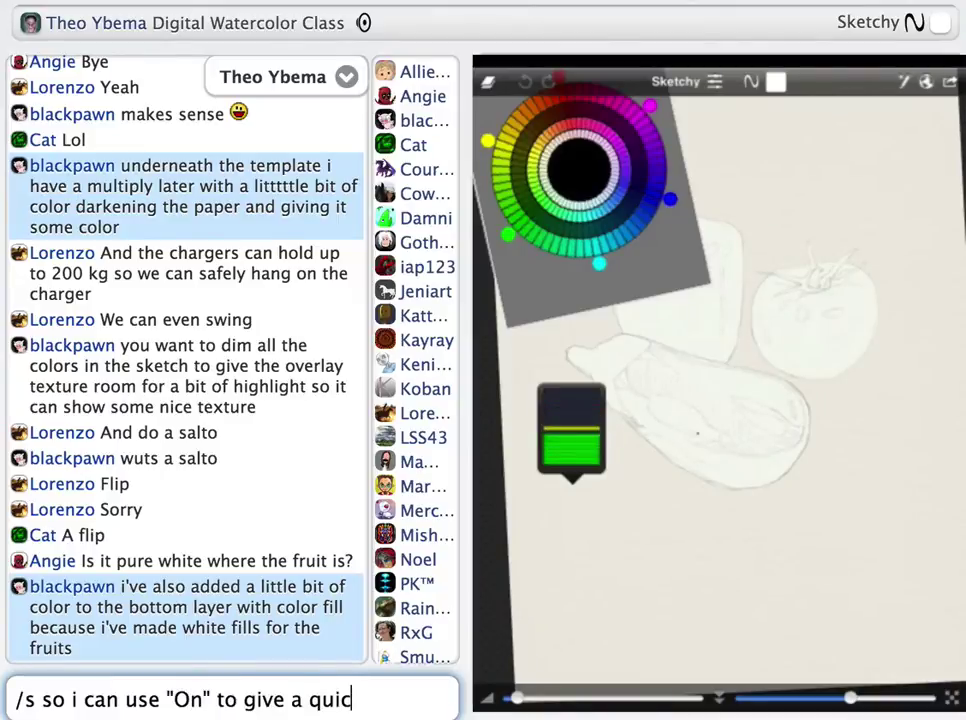
{"action": "key", "text": "BackSpace"}
{"action": "key", "text": "BackSpace"}
{"action": "key", "text": "BackSpace"}
{"action": "key", "text": "BackSpace"}
{"action": "key", "text": "BackSpace"}
{"action": "key", "text": "BackSpace"}
{"action": "key", "text": "BackSpace"}
{"action": "key", "text": "BackSpace"}
{"action": "key", "text": "BackSpace"}
{"action": "key", "text": "BackSpace"}
{"action": "key", "text": "BackSpace"}
{"action": "type", "text": "paint quickly and "}
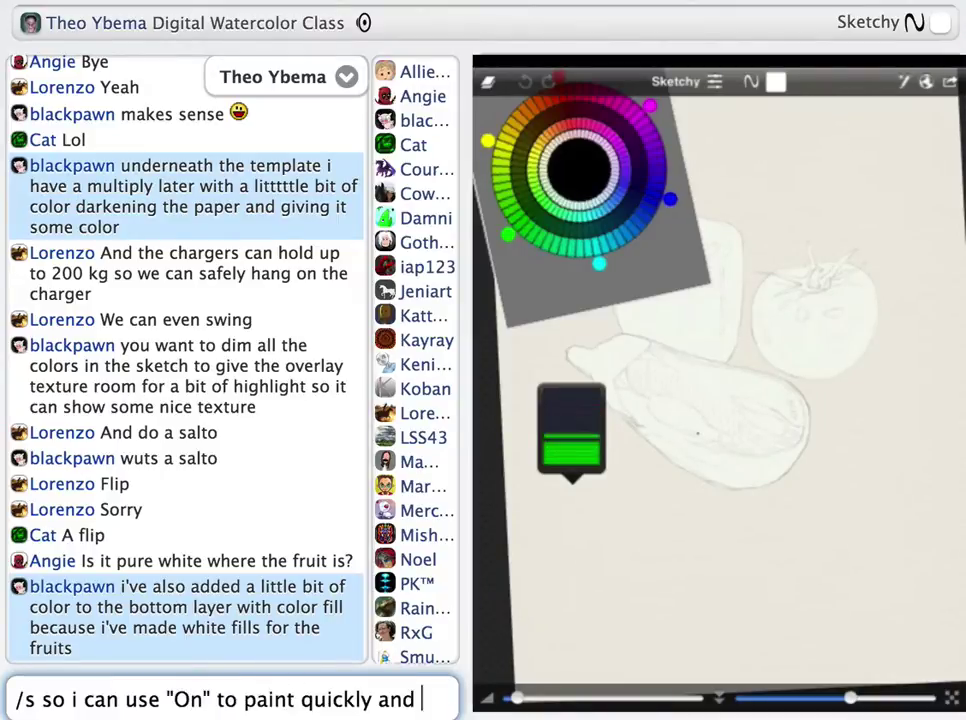
{"action": "type", "text": "stay in the fruits"}
{"action": "key", "text": "Return"}
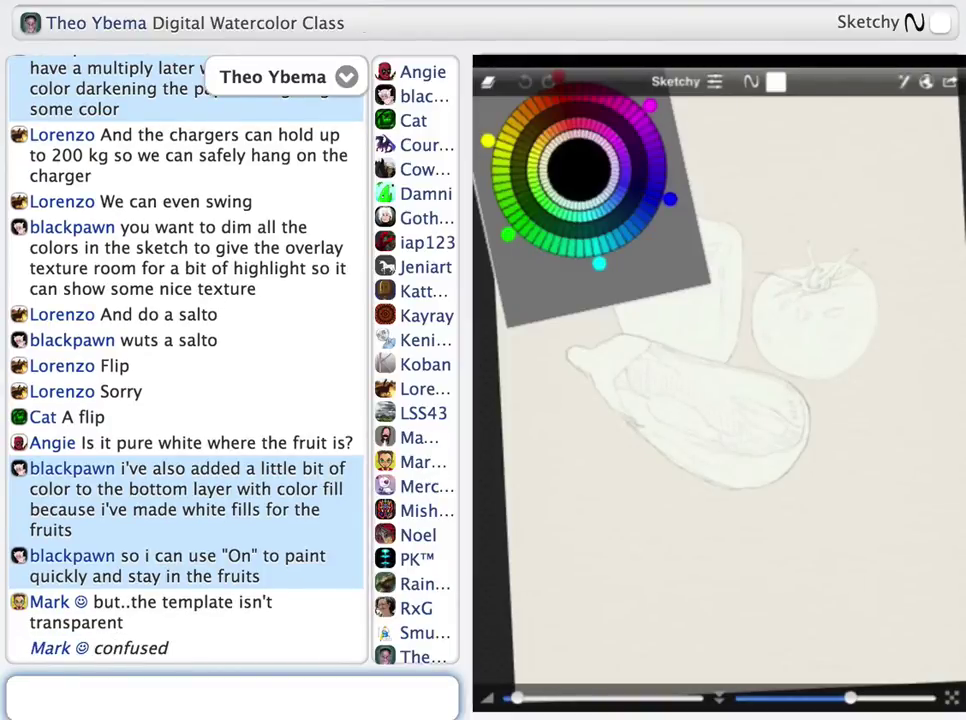
Post a "/s" message introducing an issue with multiply and On modes: with brush mode multiply, you can no longer set that brush mode to on.
{"action": "type", "text": "ow that brings me t"}
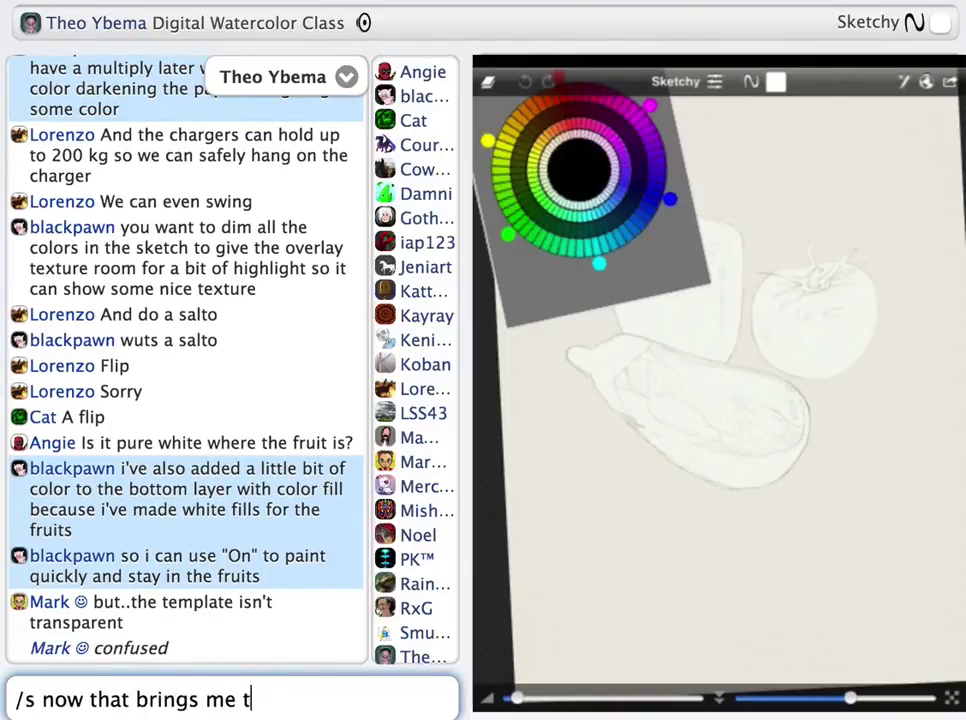
{"action": "type", "text": "o a little issue with multiply in"}
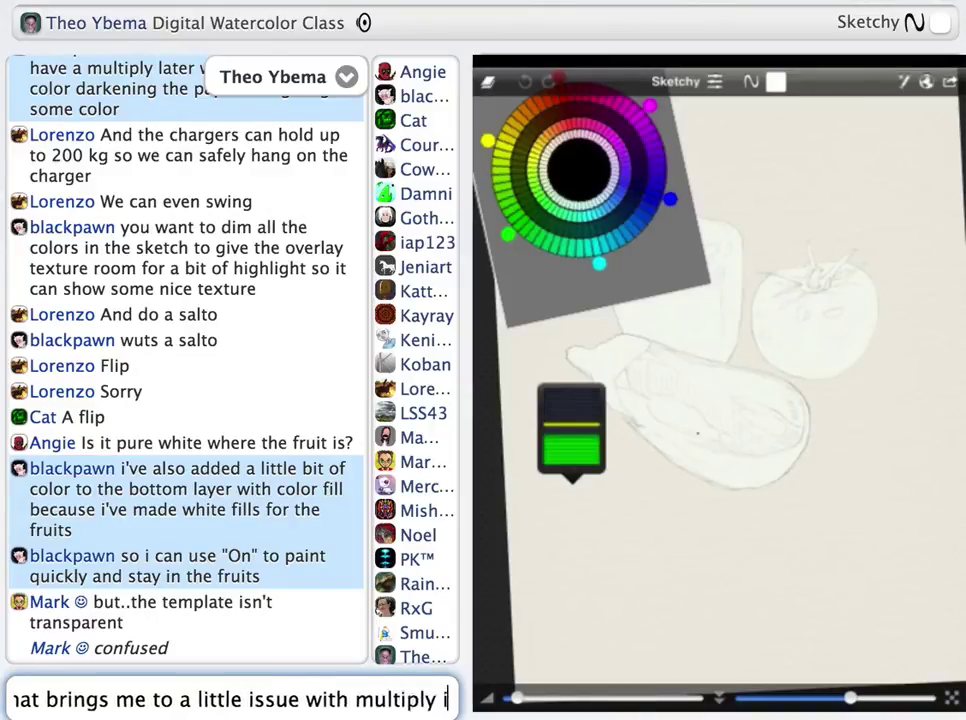
{"action": "key", "text": "BackSpace"}
{"action": "key", "text": "BackSpace"}
{"action": "type", "text": "and On mod"}
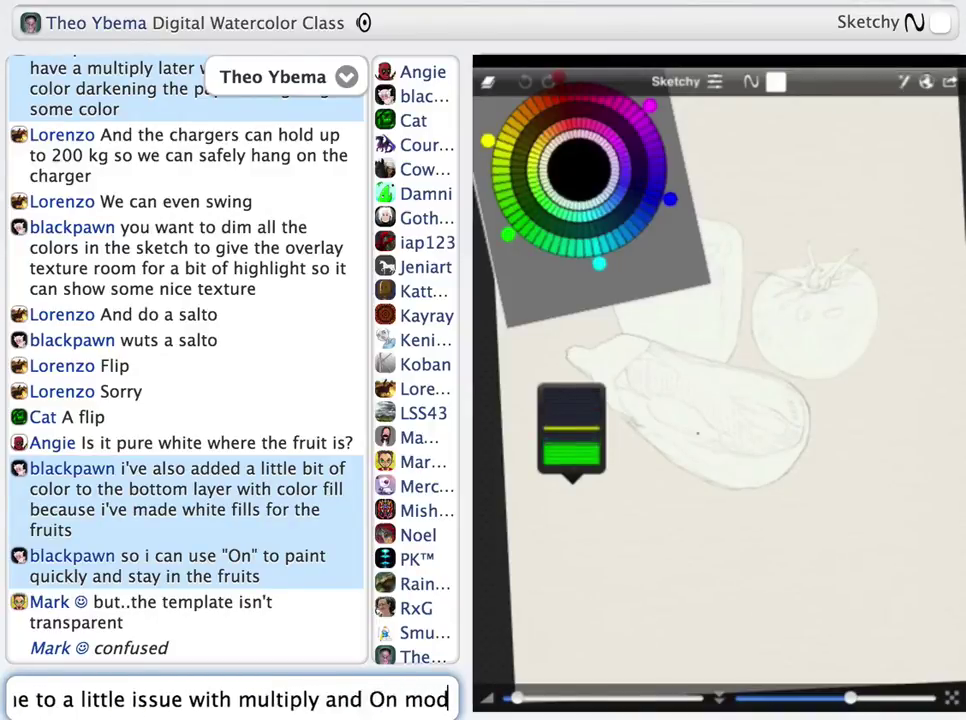
{"action": "type", "text": "es.. when you're using the bru"}
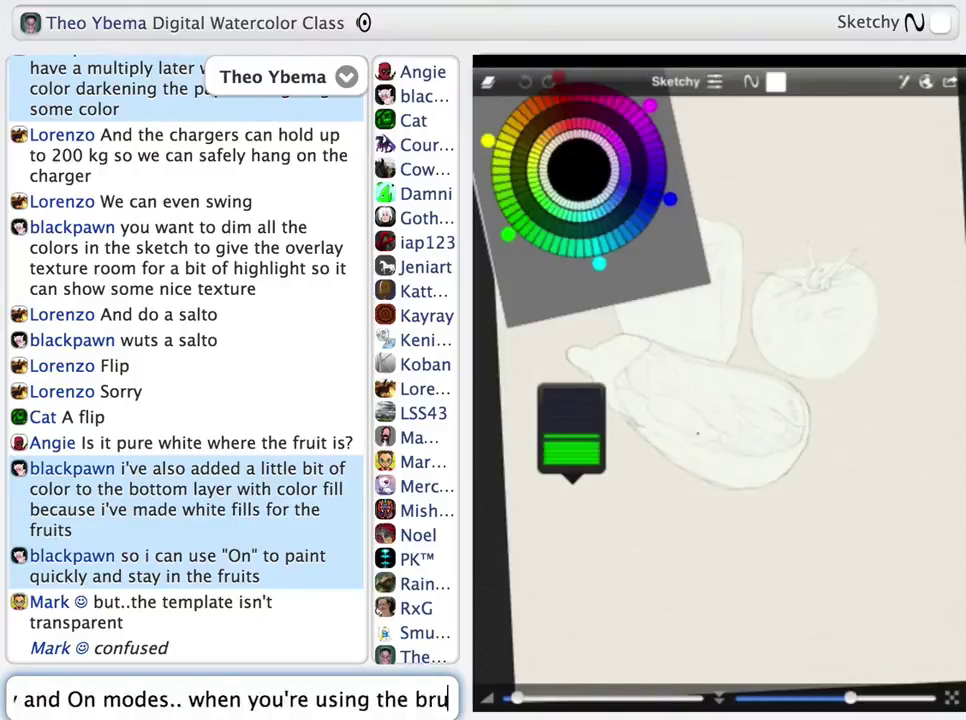
{"action": "type", "text": "sh mode moltiply you can no lo"}
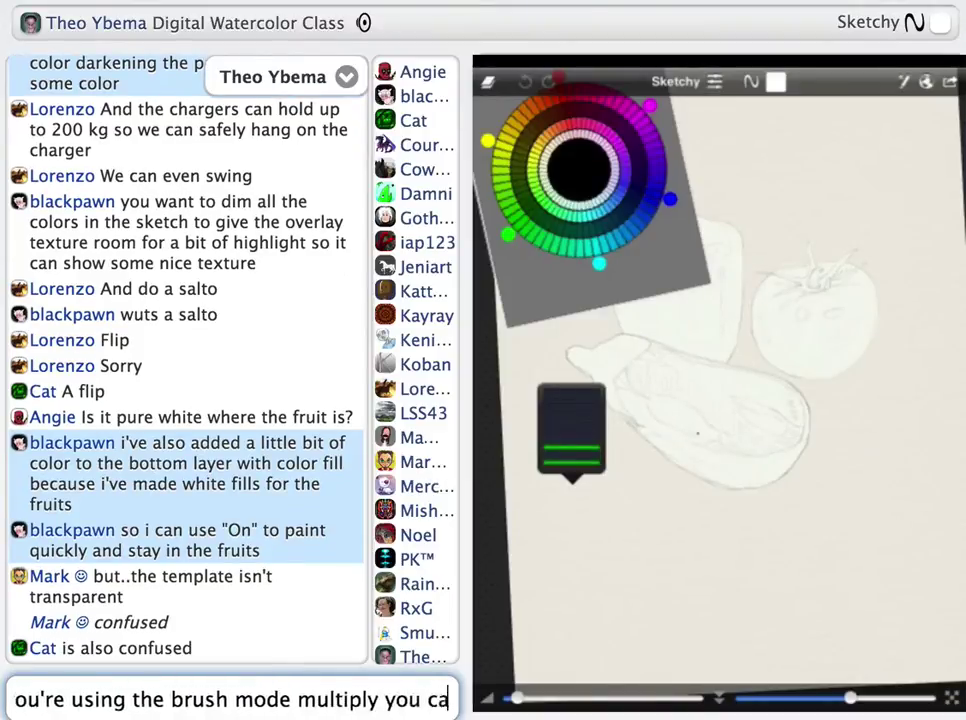
{"action": "type", "text": "nger set that brush mode"}
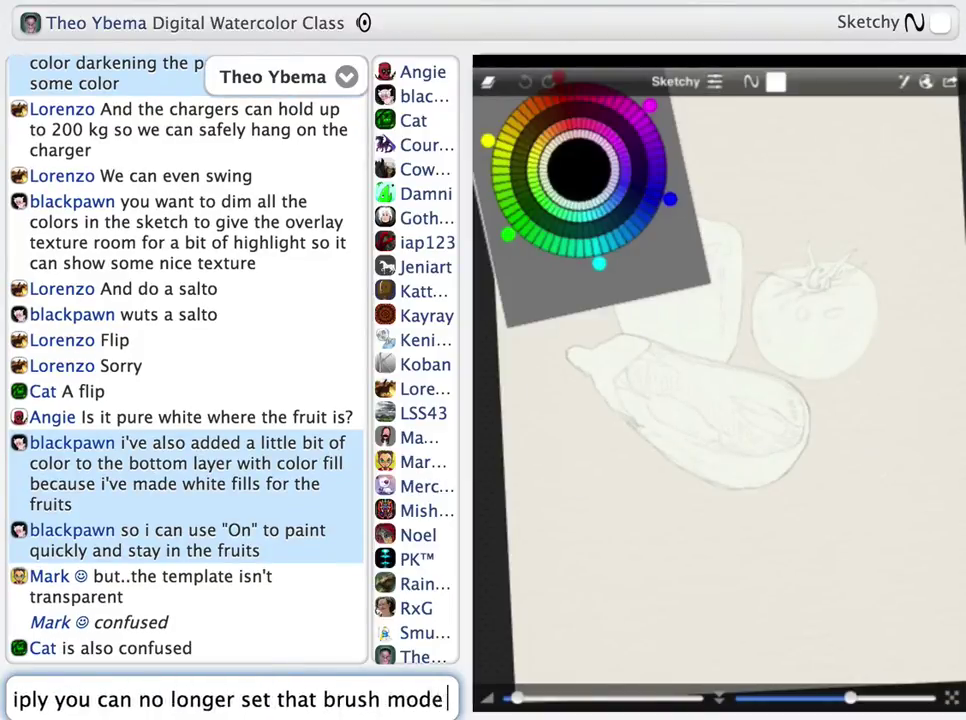
{"action": "type", "text": " to on"}
{"action": "key", "text": "Return"}
Post the "/s" solution: copy the white flat color layer and set the top layer to On, keeping the tool mode on multiply while sketching.
{"action": "type", "text": "/s so t"}
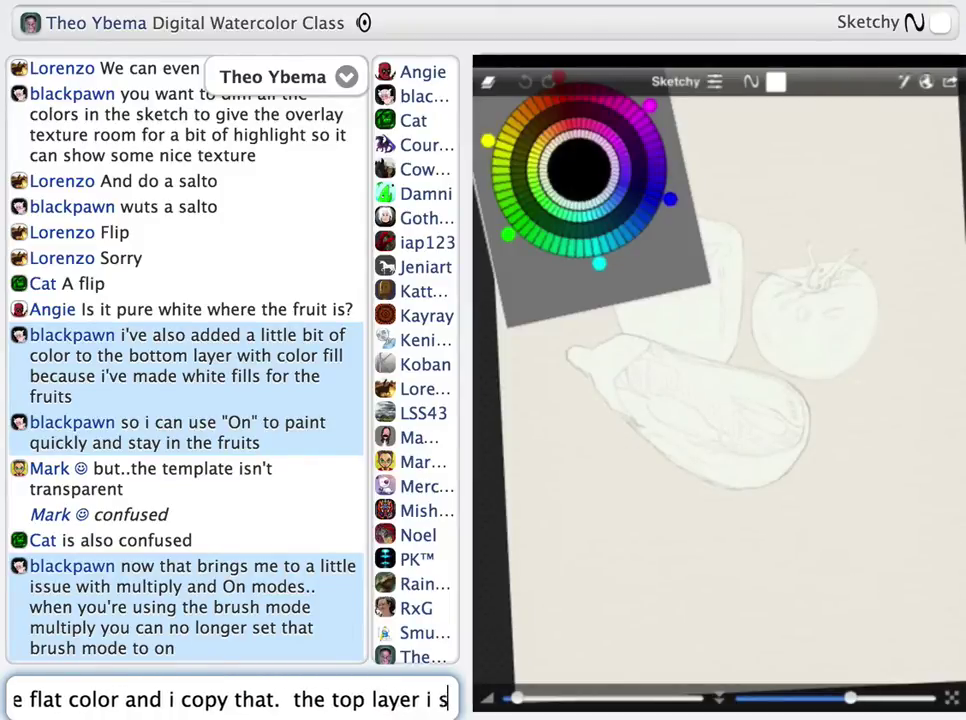
{"action": "type", "text": "so everything i sket"}
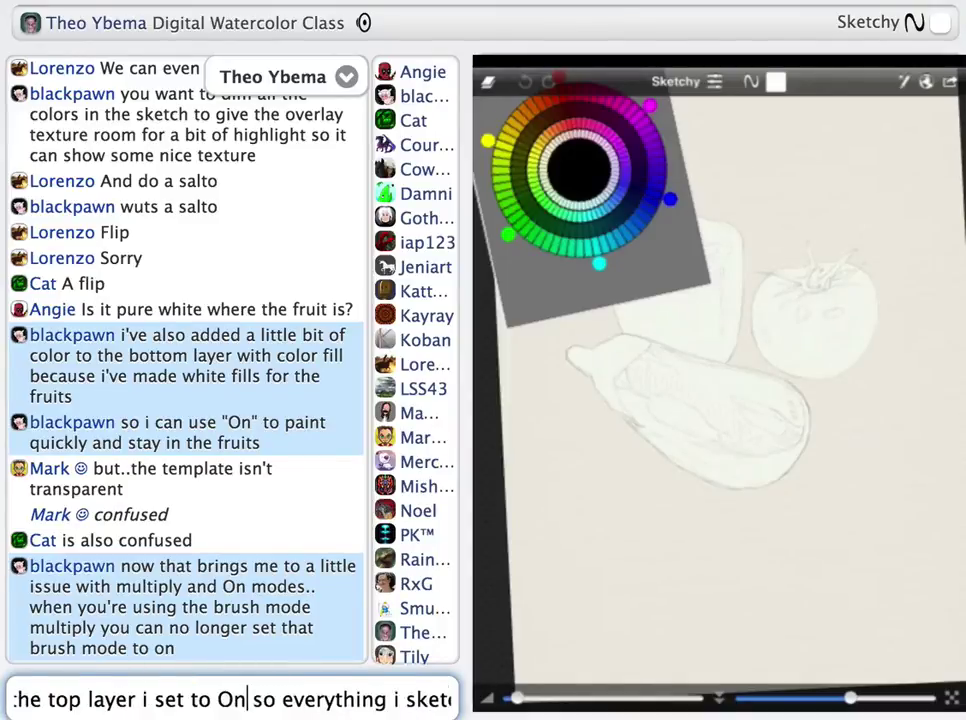
{"action": "type", "text": "ch in it will"}
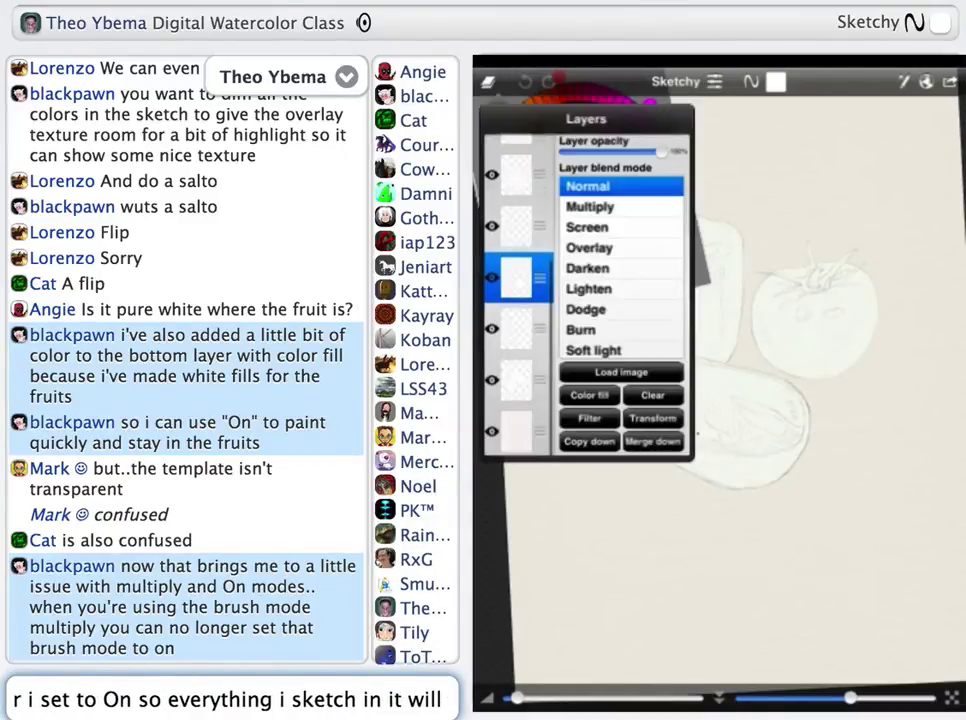
{"action": "type", "text": " be On while i still set"}
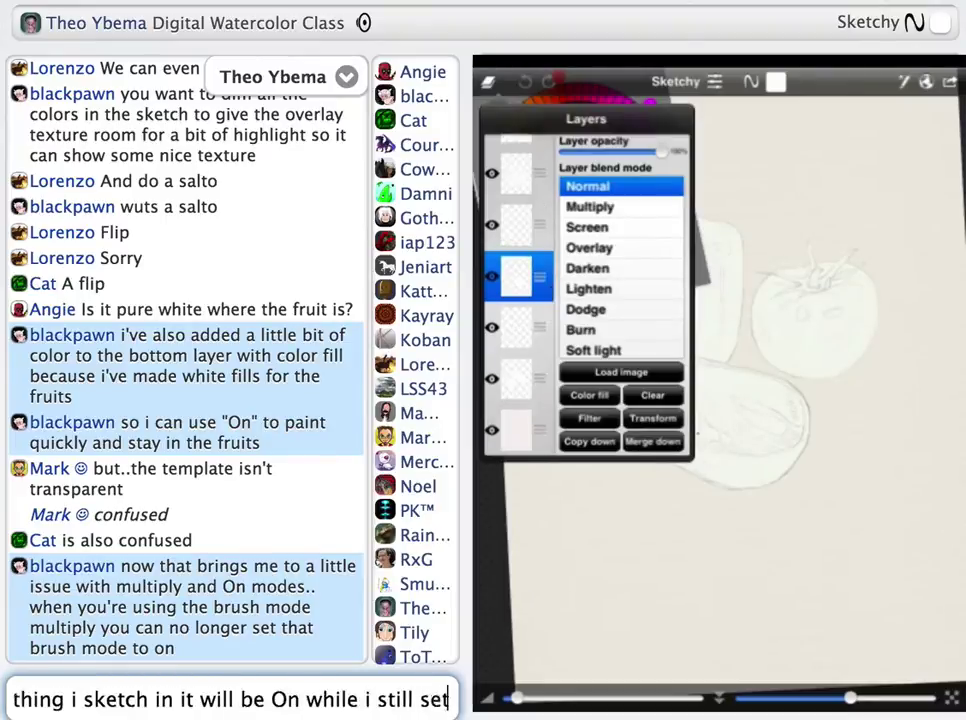
{"action": "type", "text": " my tool mode to muliply"}
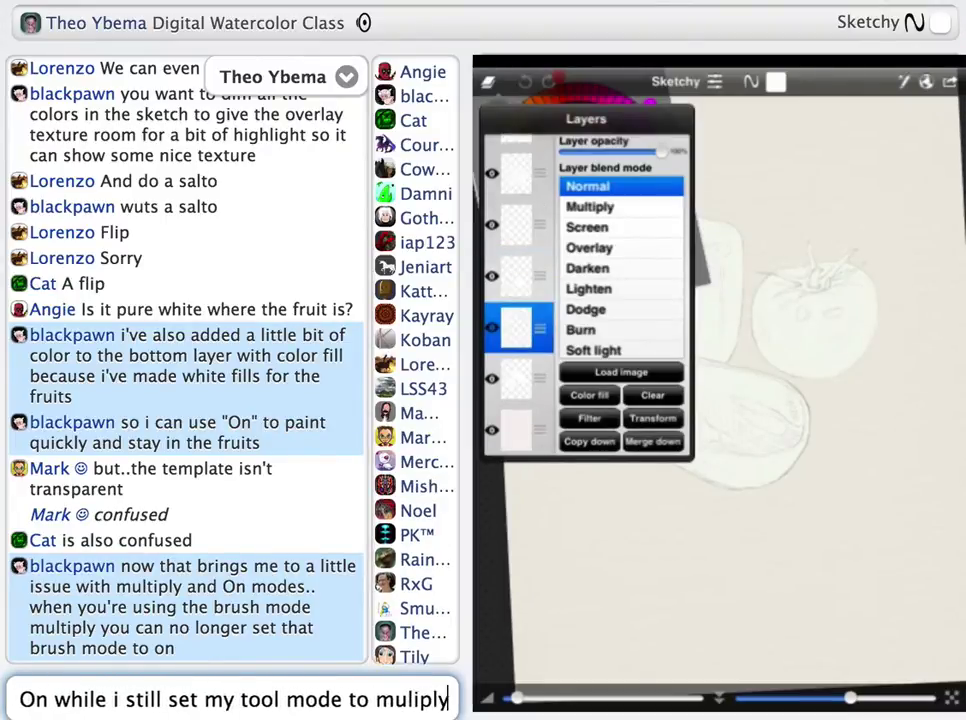
{"action": "key", "text": "Return"}
Post "/s sorry if the template isn't transparent then set it to multiply" and "/s i'm going to start with the eggplant and choose some colors".
{"action": "type", "text": "/s sorry if "}
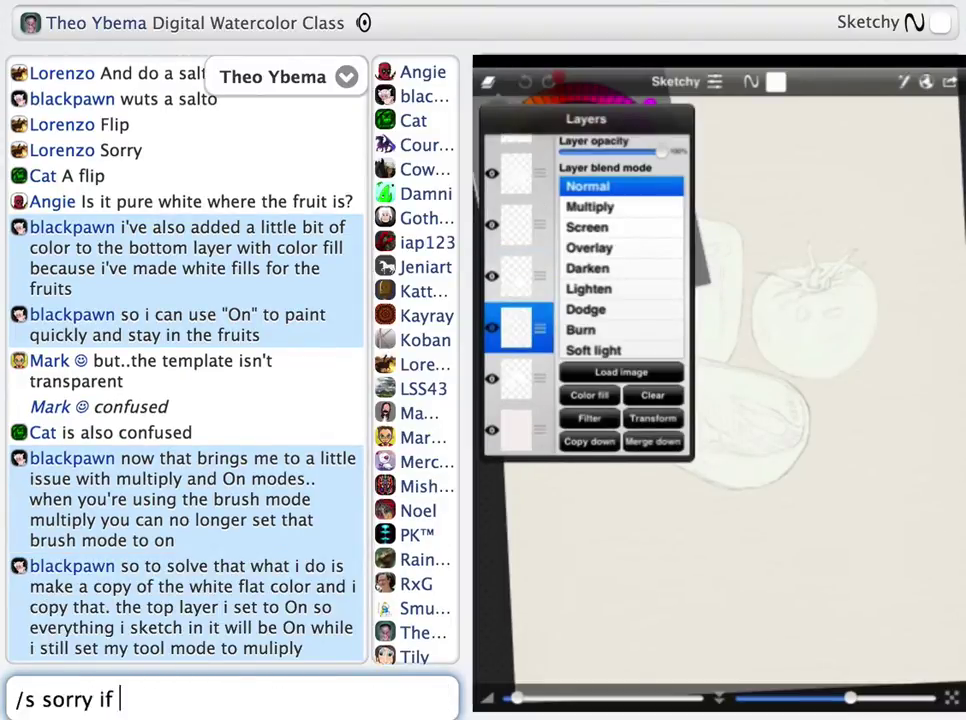
{"action": "type", "text": "the template isn't transparent"}
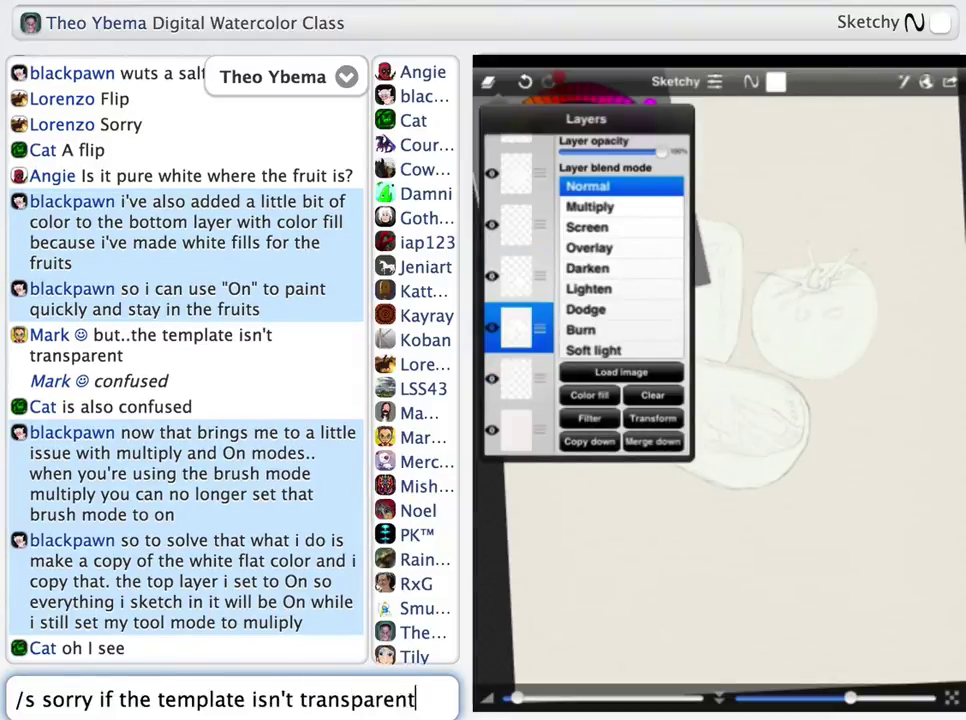
{"action": "type", "text": " then set it to multiply"}
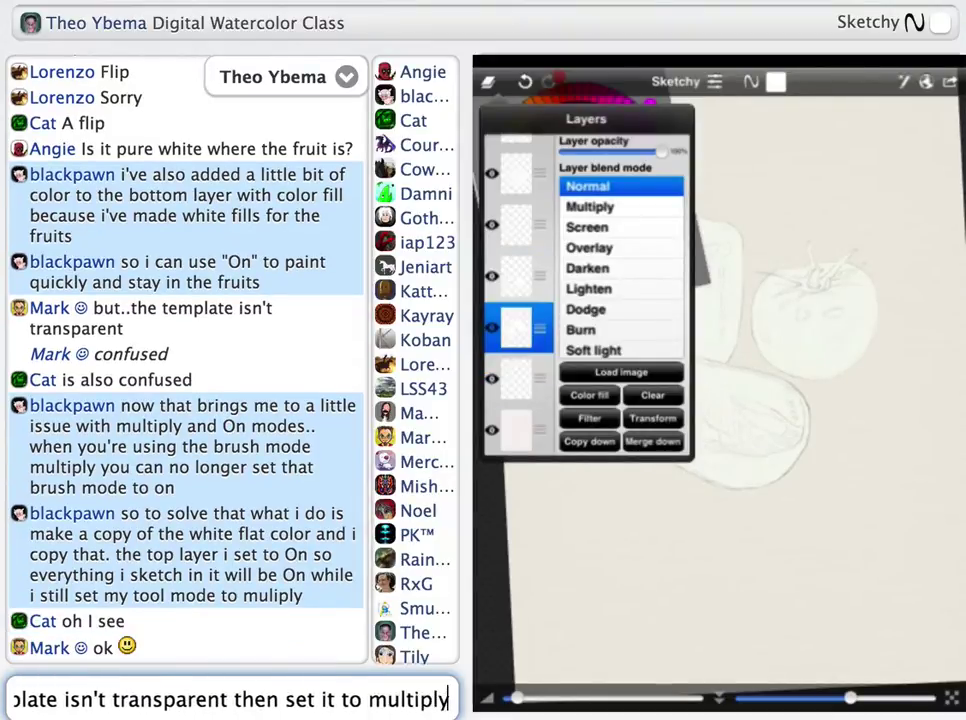
{"action": "key", "text": "Return"}
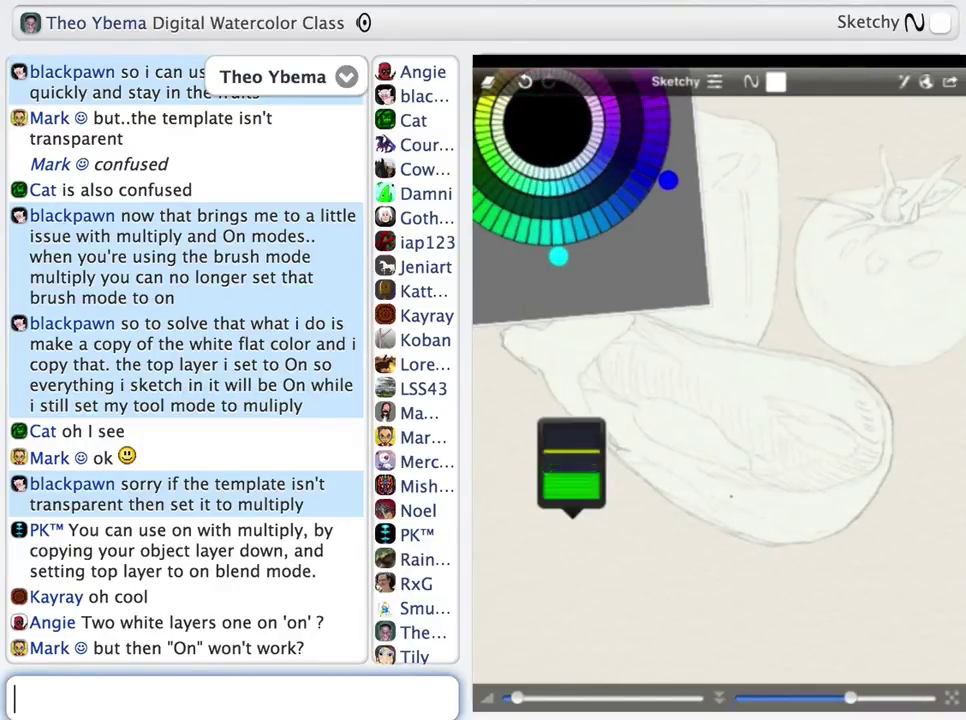
{"action": "type", "text": "/s i'm going to start with the eggplant and choose some colors"}
{"action": "key", "text": "Return"}
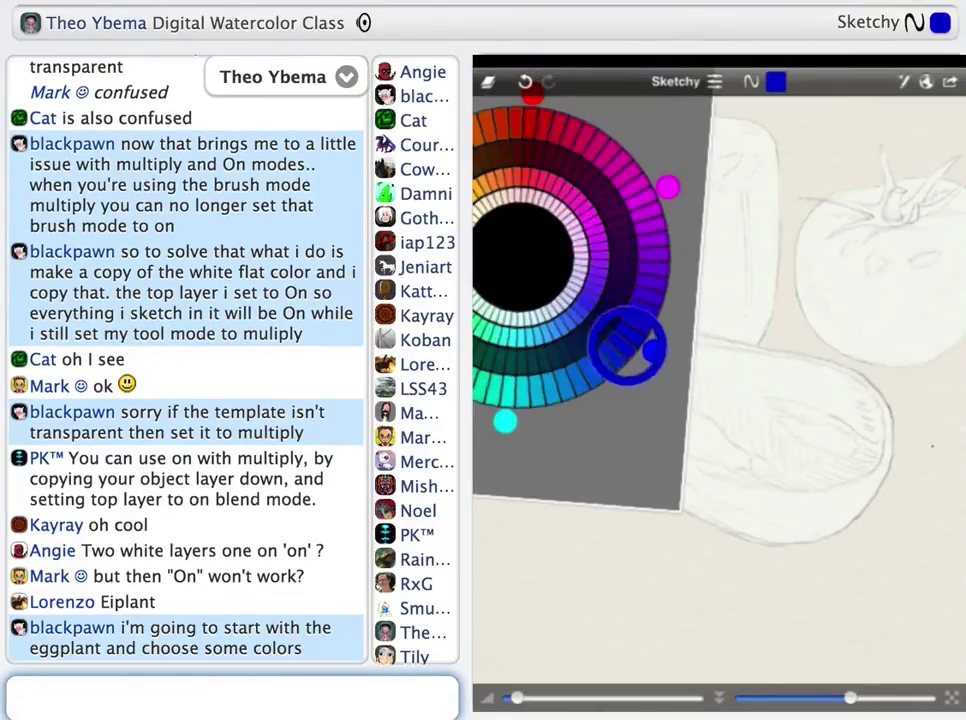
Explain the two layers in chat: top set to On layer blend mode, "and painting into top layer with tool blend mode Multiply".
{"action": "type", "text": "two layers, top is set to On layer belnd mode"}
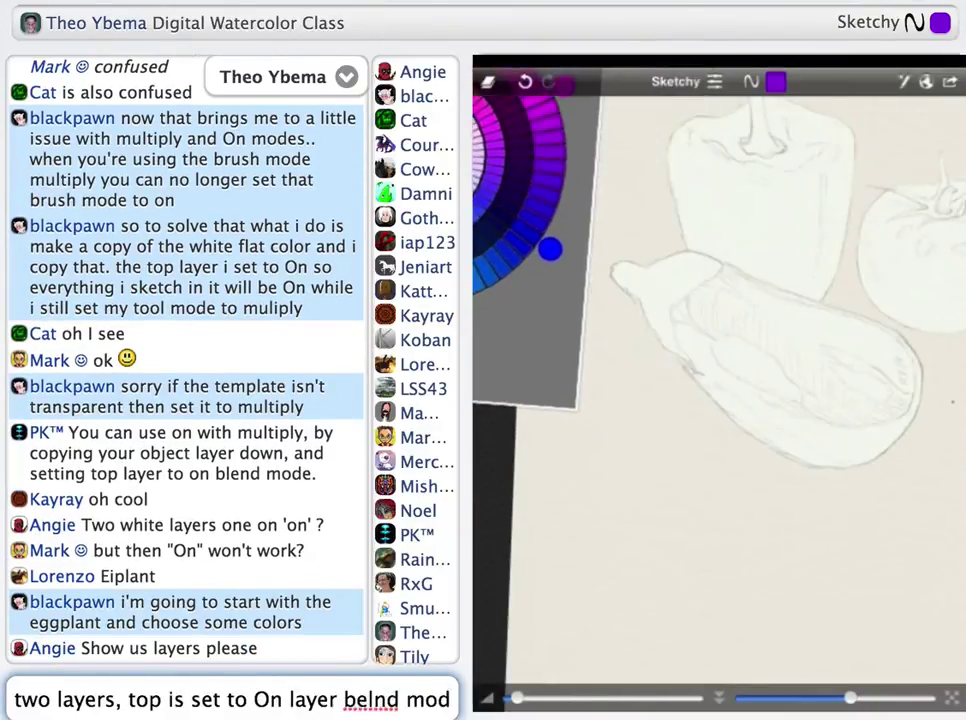
{"action": "key", "text": "Return"}
{"action": "type", "text": "and painting into top layer with t"}
{"action": "type", "text": "ool blend mode Multiply"}
{"action": "key", "text": "Return"}
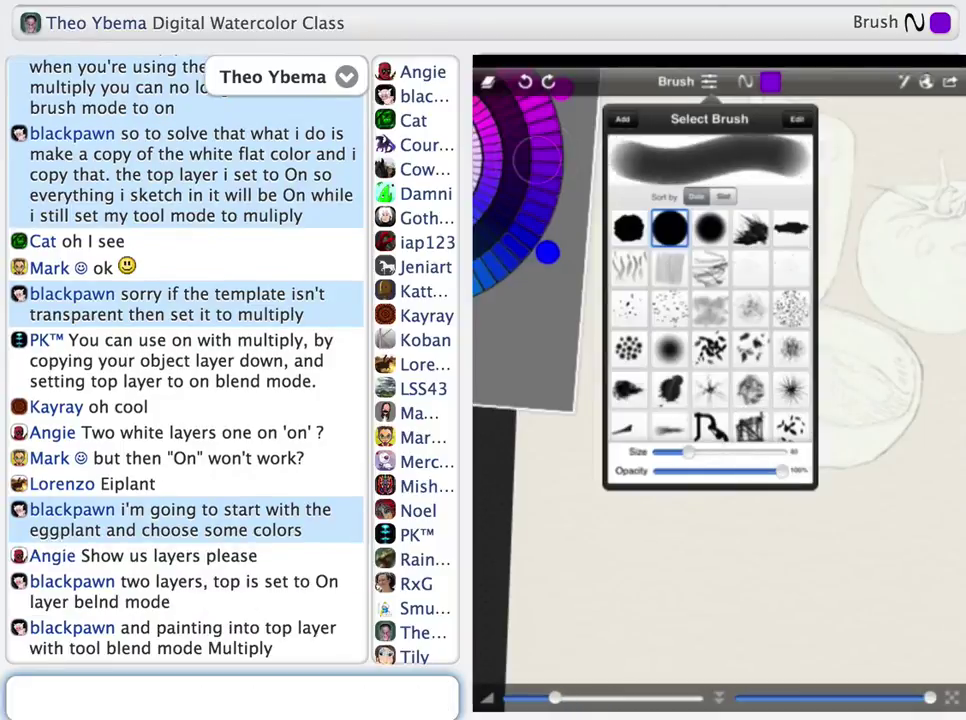
Post that a transparent template version will follow after class, and a "/s" note that Screen will add highlights later, unlike traditional watercolor.
{"action": "type", "text": "we'll have to post a transparent version of template after class"}
{"action": "key", "text": "Return"}
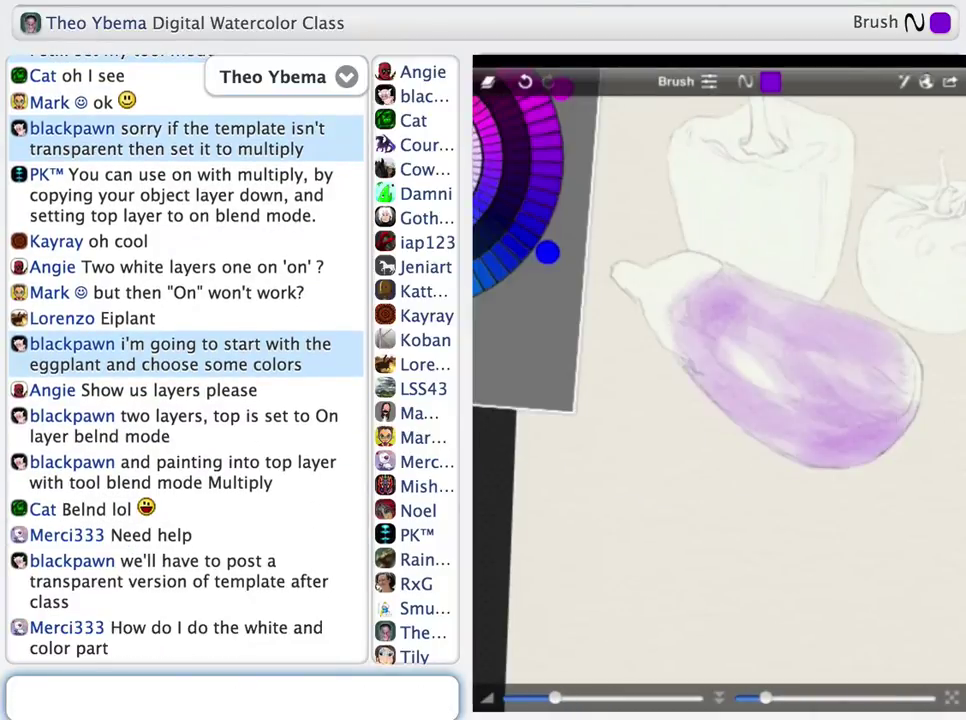
{"action": "type", "text": "as unlike traditional watercolor i'm not minding the highlights here, instead i'll "}
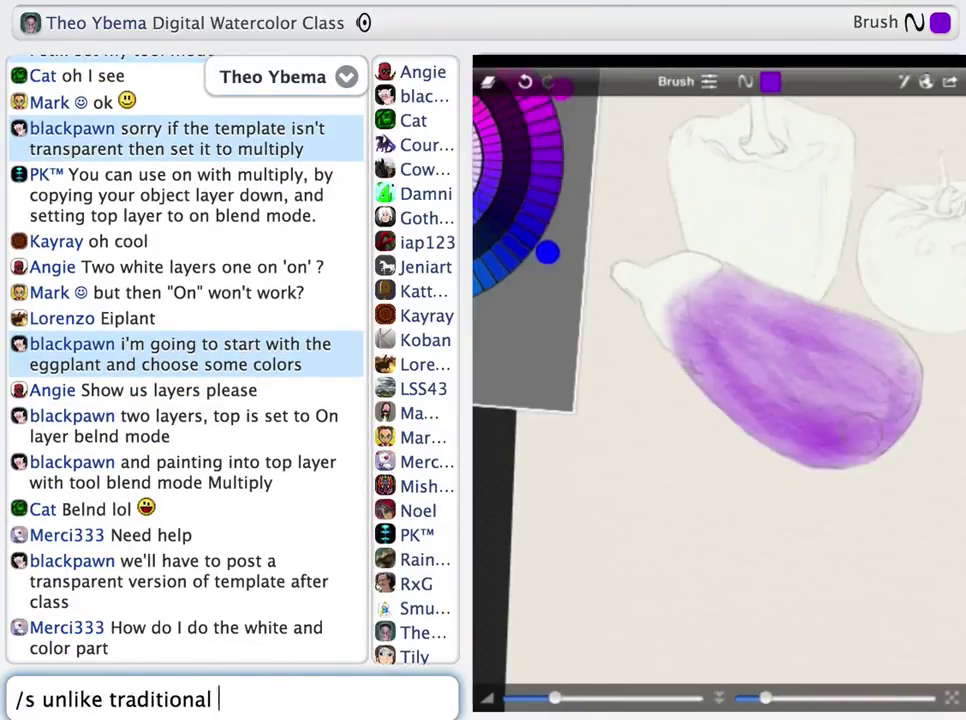
{"action": "type", "text": "use Screen to add highlights later"}
{"action": "key", "text": "Return"}
Answer the student's white and color question with a "/s" message: color it in by hand since the template doesn't have transparency yet.
{"action": "type", "text": "/s"}
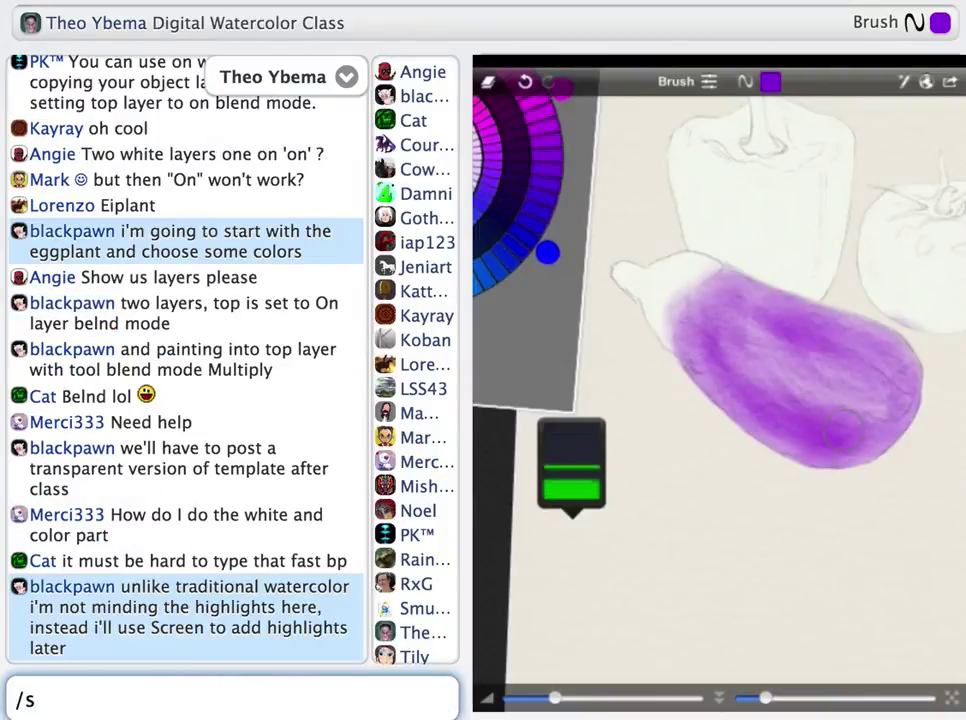
{"action": "type", "text": " Merci you need to color it in by hand since the template "}
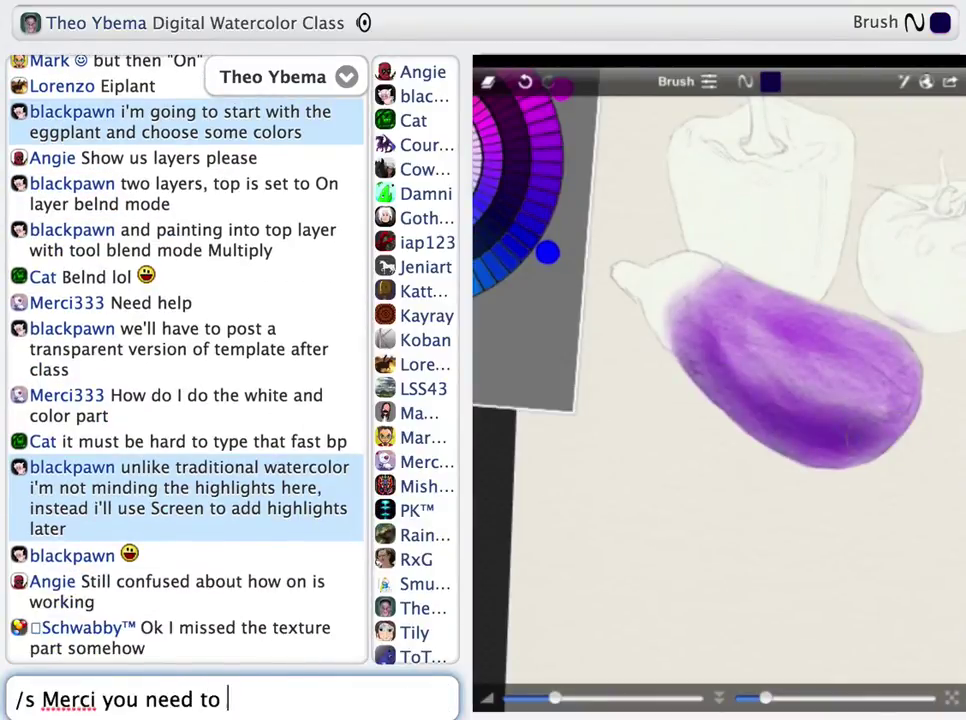
{"action": "type", "text": "doesn't have transparency yet"}
{"action": "key", "text": "Return"}
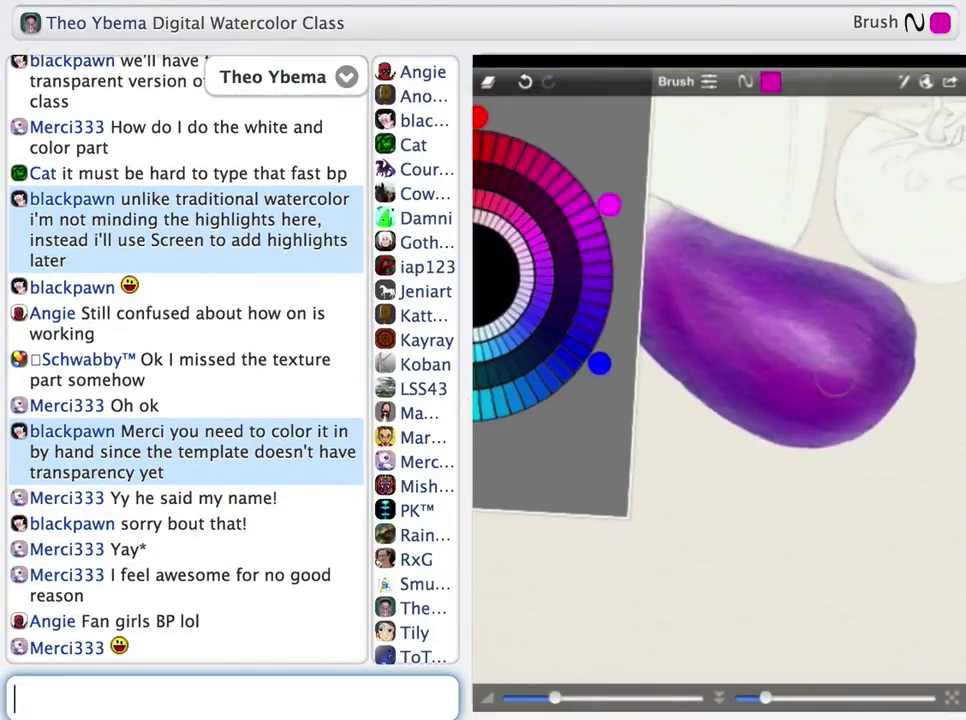
Post "/s oops i didn't have multiply on so this is what you get in normal mode" and "/s i'm setting it to multiply now".
{"action": "type", "text": "/s oka"}
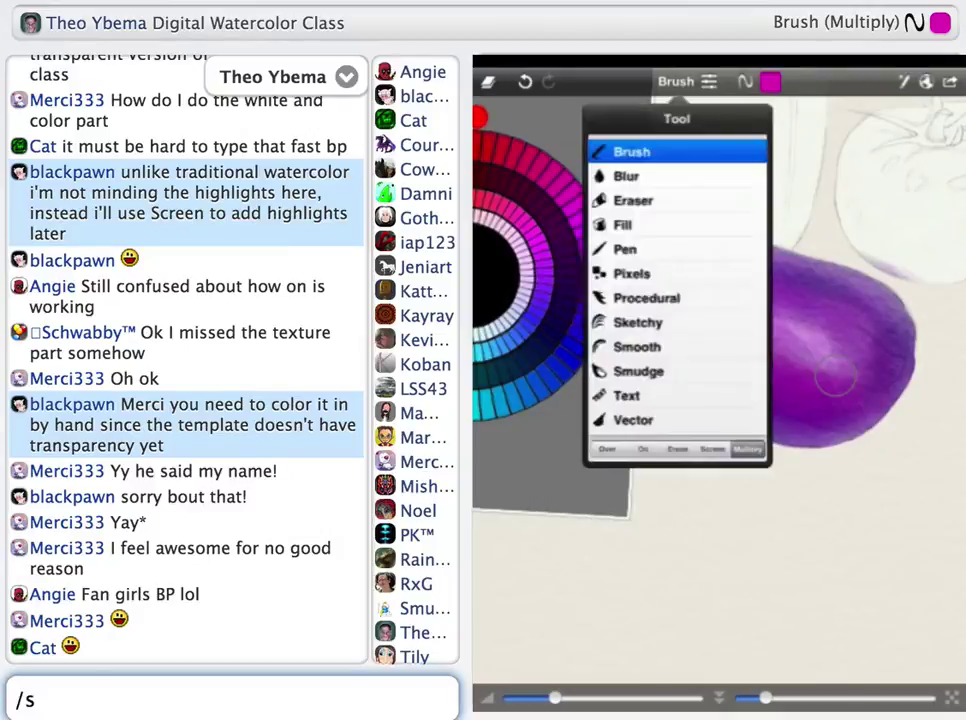
{"action": "key", "text": "BackSpace"}
{"action": "key", "text": "BackSpace"}
{"action": "key", "text": "BackSpace"}
{"action": "type", "text": "inste"}
{"action": "key", "text": "BackSpace"}
{"action": "key", "text": "BackSpace"}
{"action": "key", "text": "BackSpace"}
{"action": "key", "text": "BackSpace"}
{"action": "key", "text": "BackSpace"}
{"action": "type", "text": "oops i didn"}
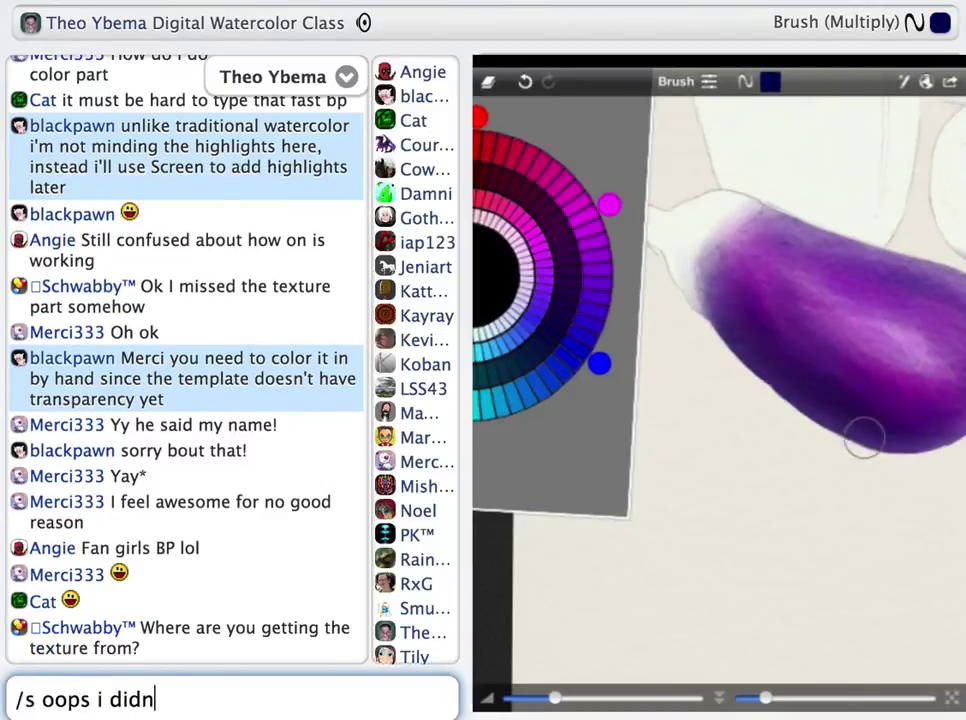
{"action": "type", "text": "'t have multiply on so this is what you get in normal mode"}
{"action": "key", "text": "Return"}
{"action": "type", "text": "/s i'm setting it to multiply now"}
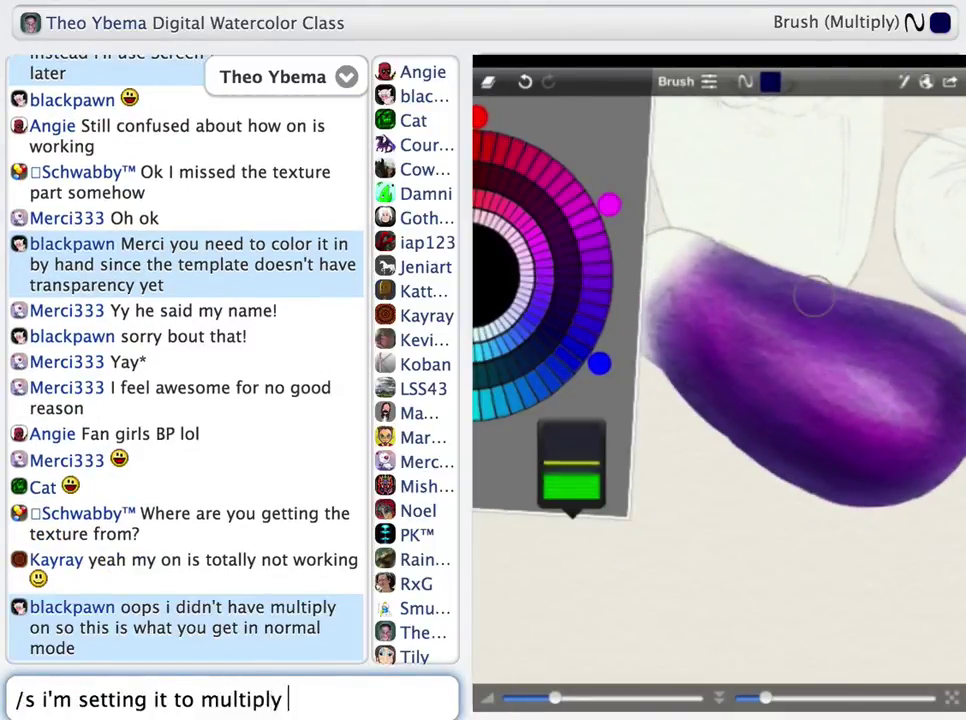
{"action": "key", "text": "Return"}
Answer the texture question: a community template in the Textures section of community images, put into the top layer and set to Overlay blend mode.
{"action": "type", "text": "/s Schwabby the texture is a community template that wendy uploaded"}
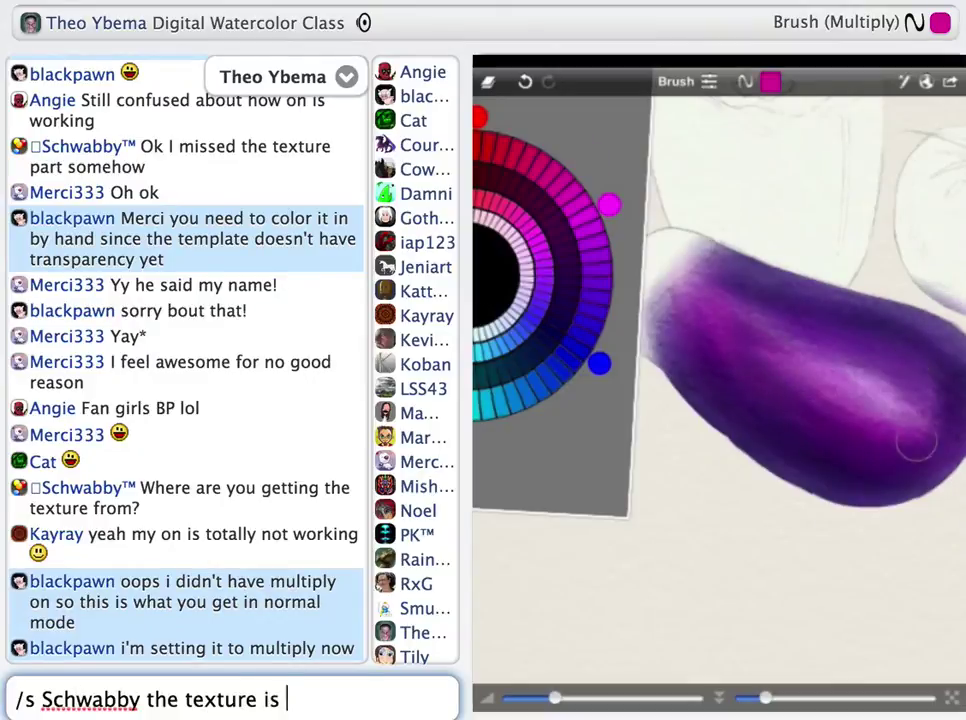
{"action": "key", "text": "Return"}
{"action": "type", "text": "/s In the Textures section of community images"}
{"action": "key", "text": "Return"}
{"action": "type", "text": "put it into top layer and set to Overlay blend mode"}
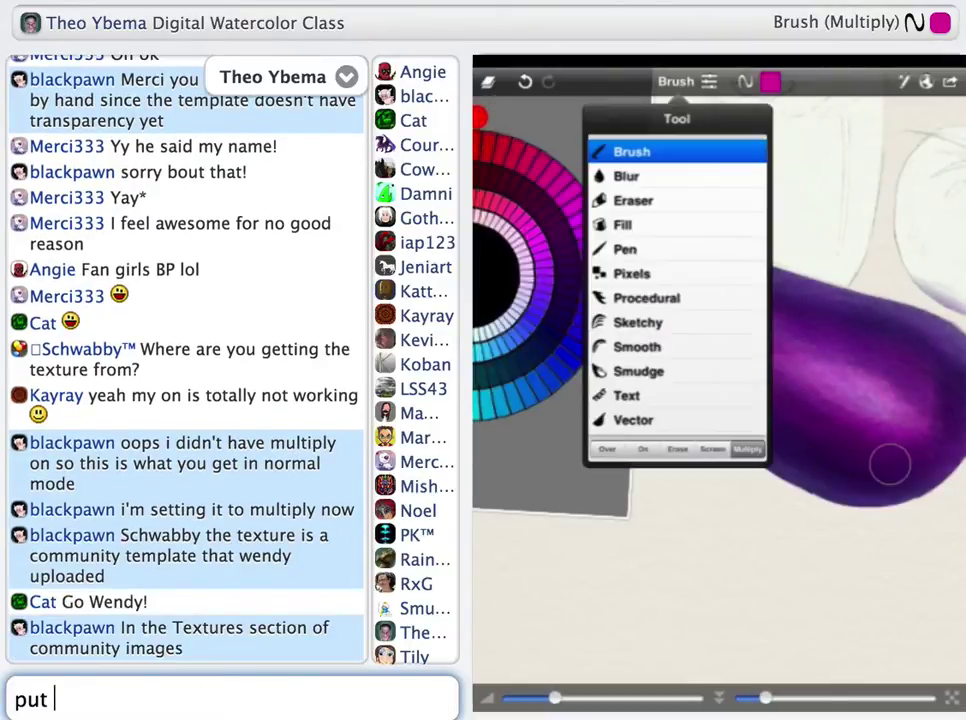
{"action": "key", "text": "Return"}
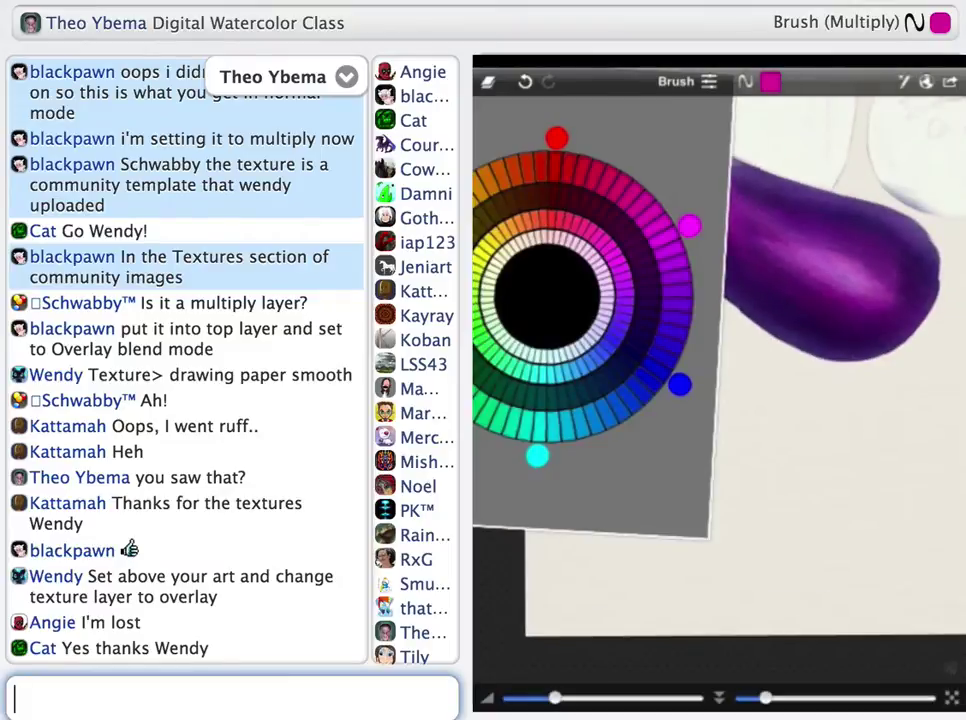
Post "/s" messages about going into screen mode to apply some highlights and using the color wheel's inner two rows with Screen mode.
{"action": "type", "text": "/s "}
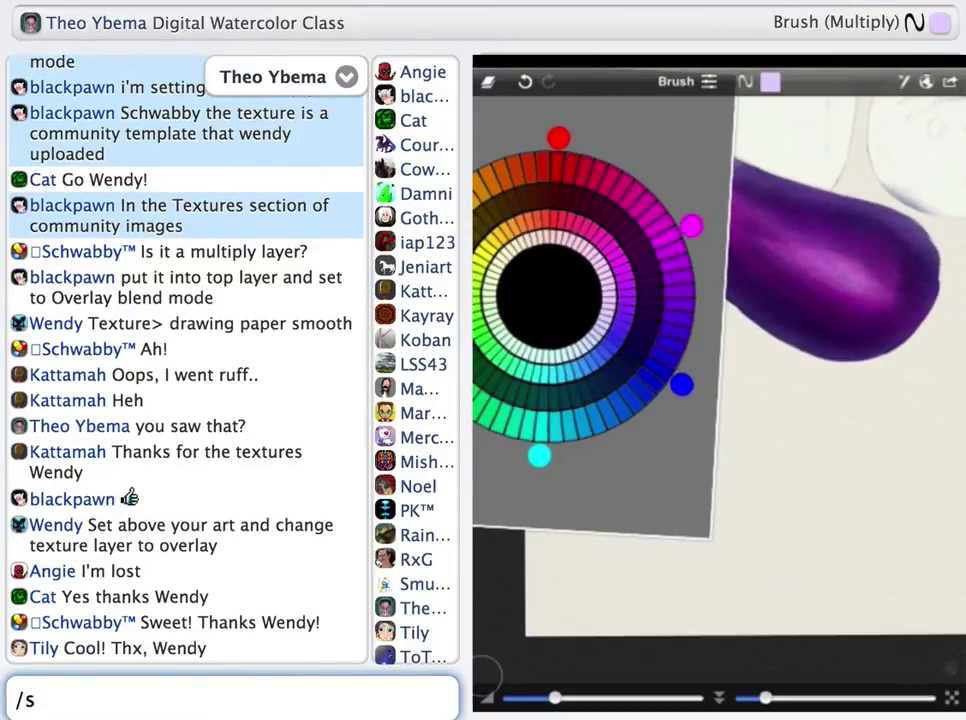
{"action": "type", "text": "okay going into screen mode now to apply some highlights"}
{"action": "key", "text": "Return"}
{"action": "type", "text": "/s the colors in the inner two rows of the color wheel are for us"}
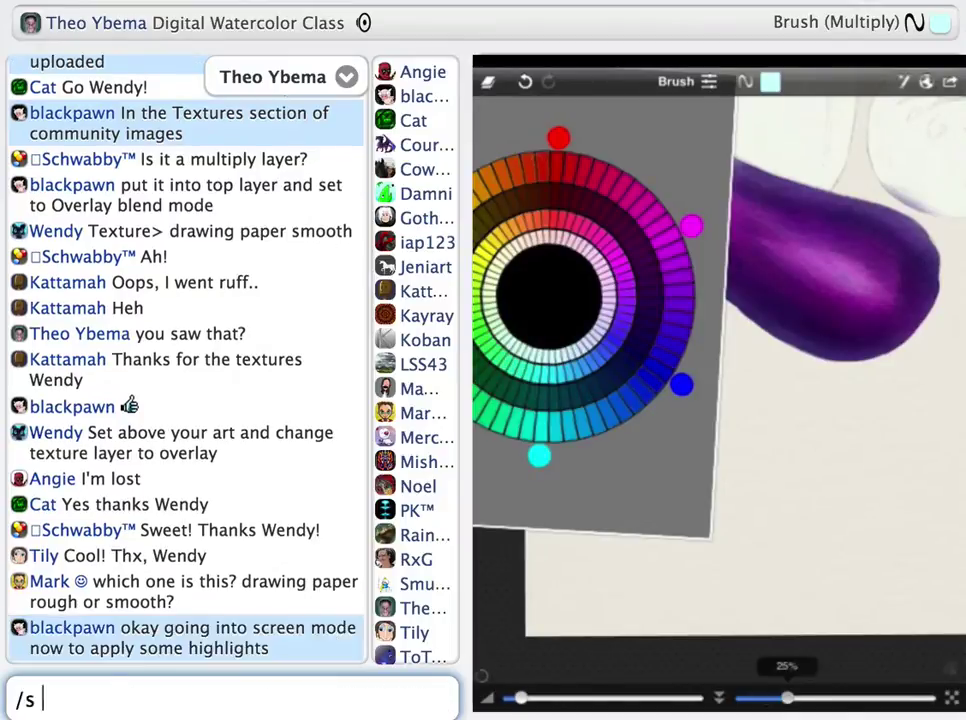
{"action": "type", "text": "e with Screen mode"}
{"action": "key", "text": "Return"}
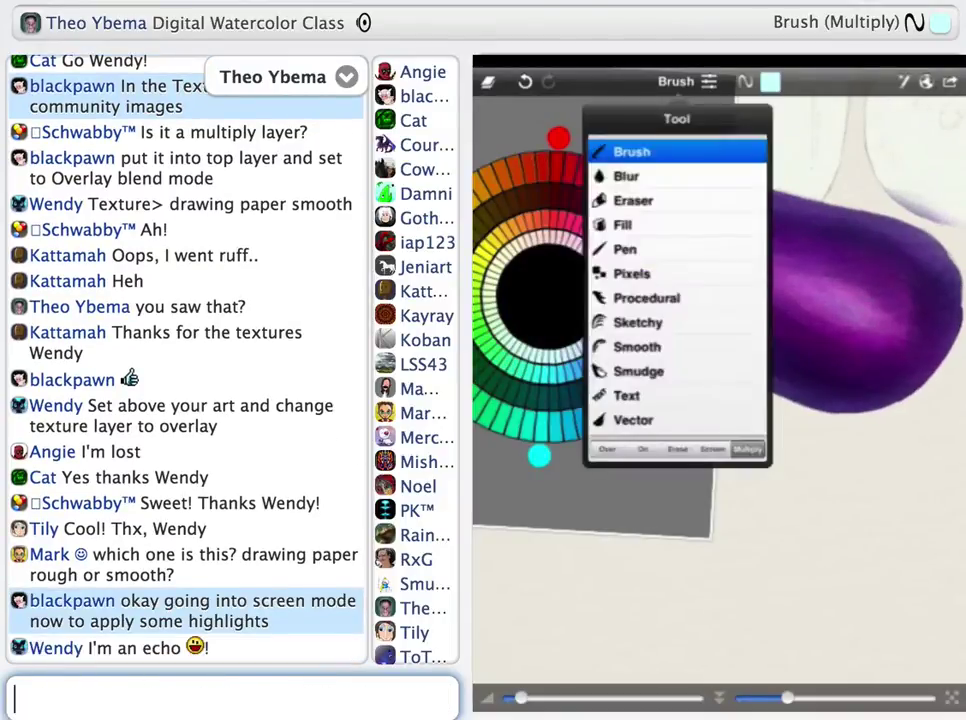
Post "/s i'm using the innermost for the highlights" and "/s oops paintined into the texture layer on accident".
{"action": "type", "text": "/s i'm using the innermost for the highlights"}
{"action": "key", "text": "Return"}
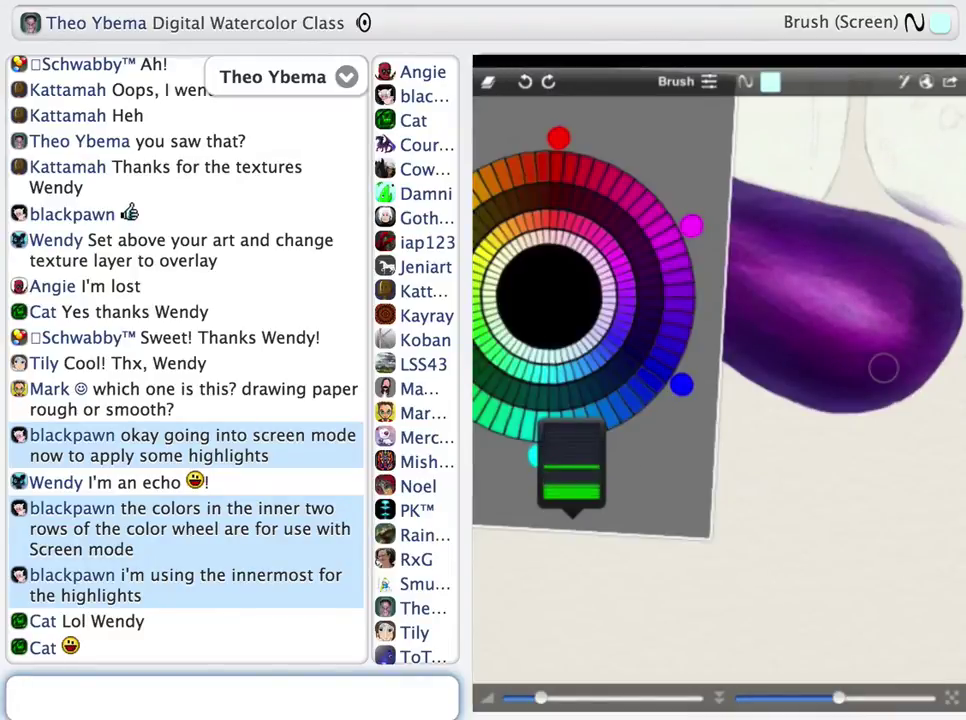
{"action": "type", "text": "/s oops paintined into the texture layer on accident"}
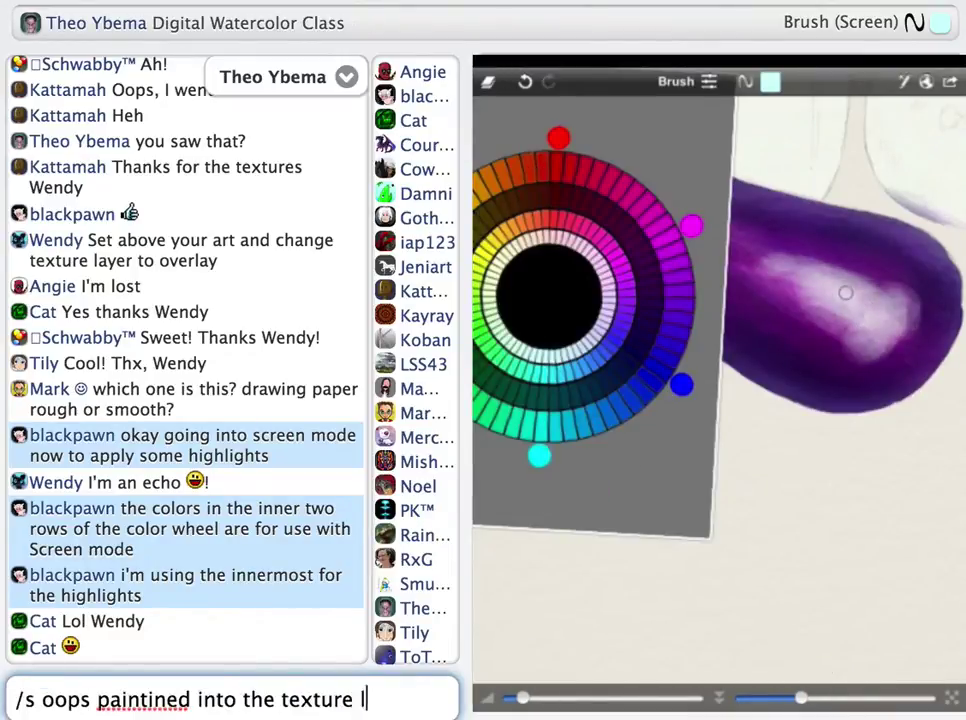
{"action": "key", "text": "Return"}
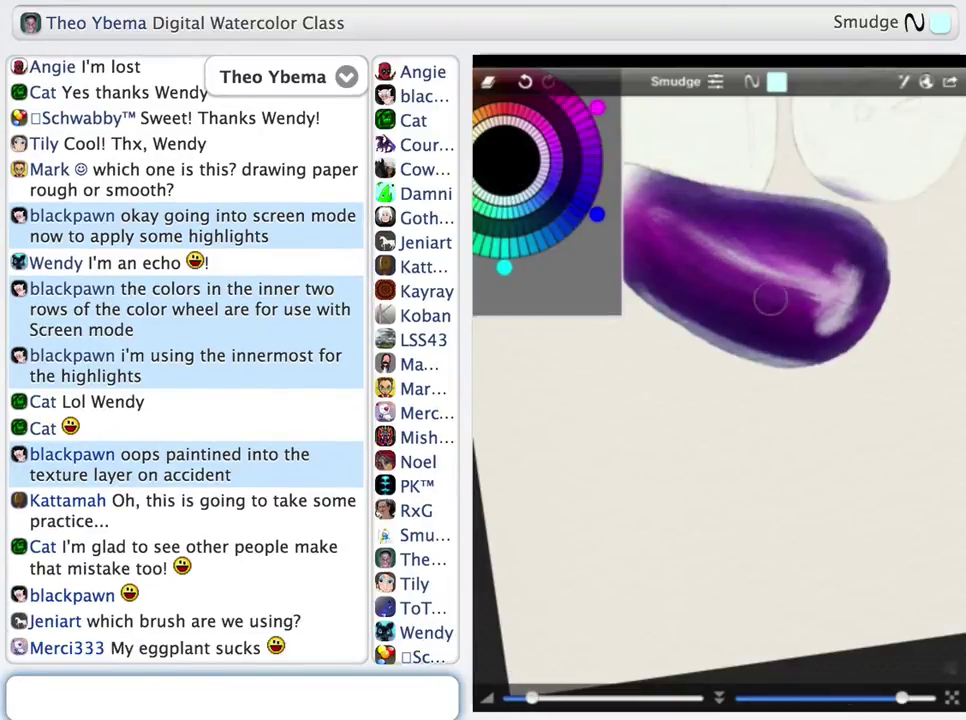
Post the chat message "painted light highlight and smudging to make it more interesting".
{"action": "type", "text": "painted li"}
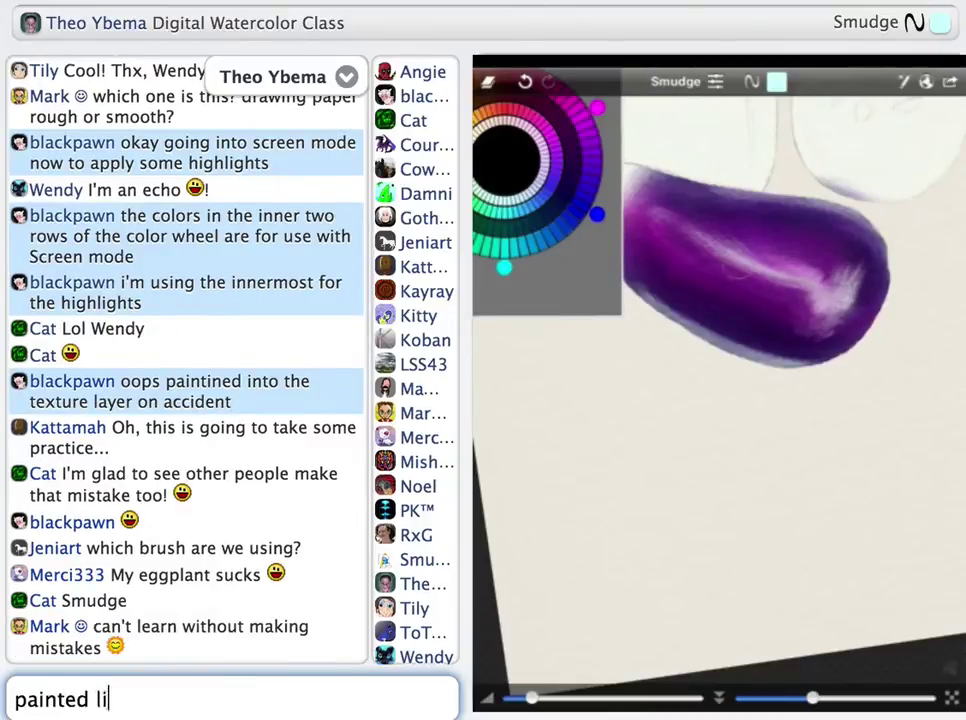
{"action": "type", "text": "ght highlight and smudging to make it more interesting"}
{"action": "key", "text": "Return"}
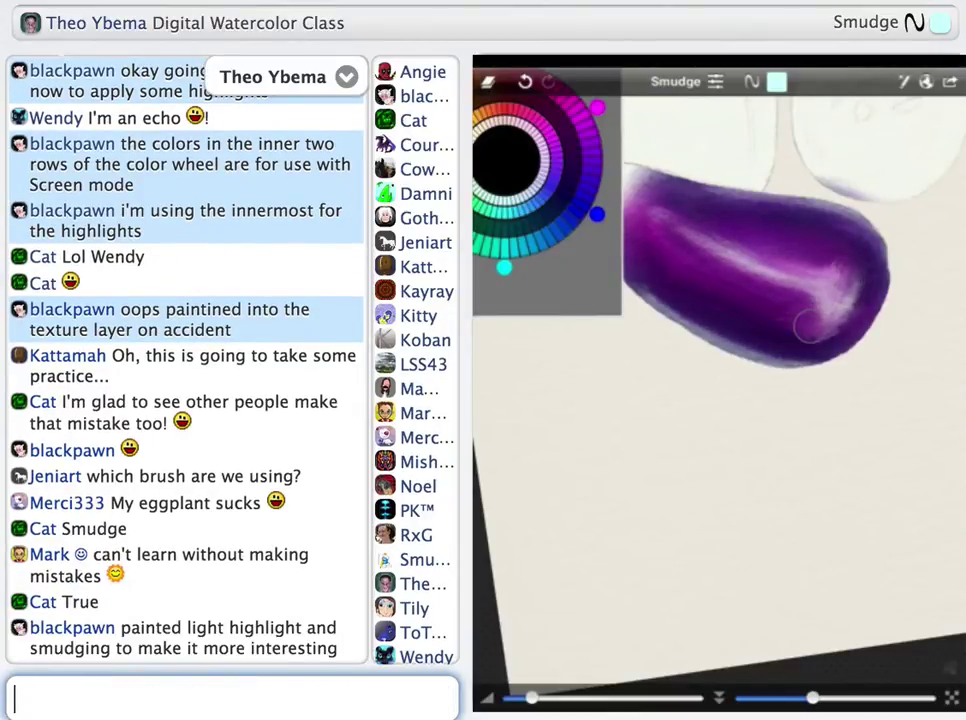
Post "/s" messages about smudging unsatisfying highlights or shadows into what looks right, and about adding glazes before doing the eggplant's top.
{"action": "type", "text": "/s"}
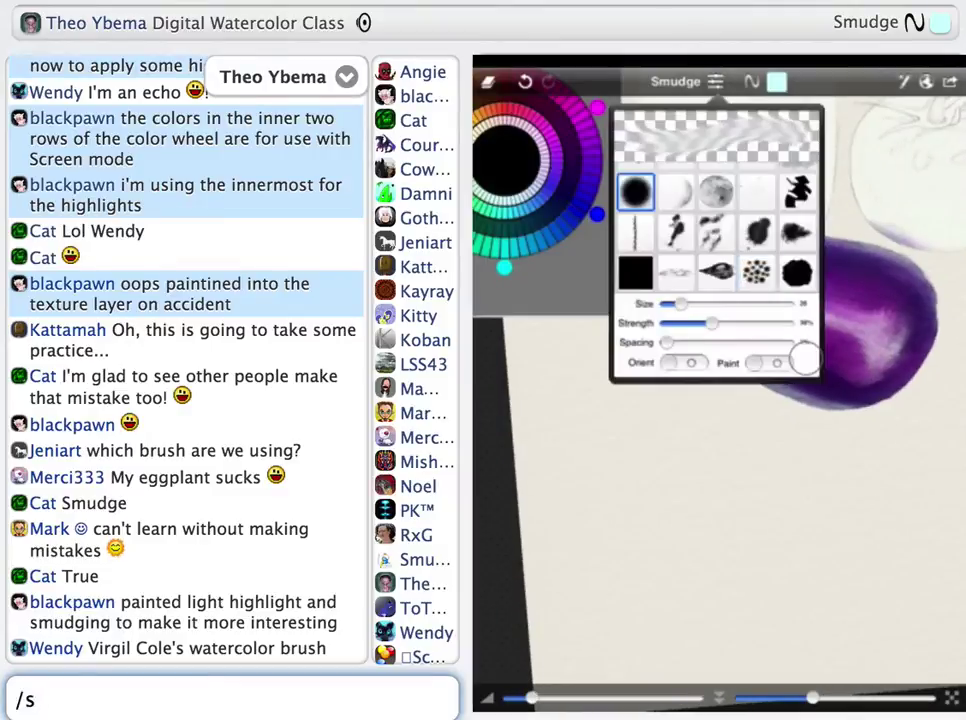
{"action": "type", "text": "usually when i'm not satisfied with the shape of highlights"}
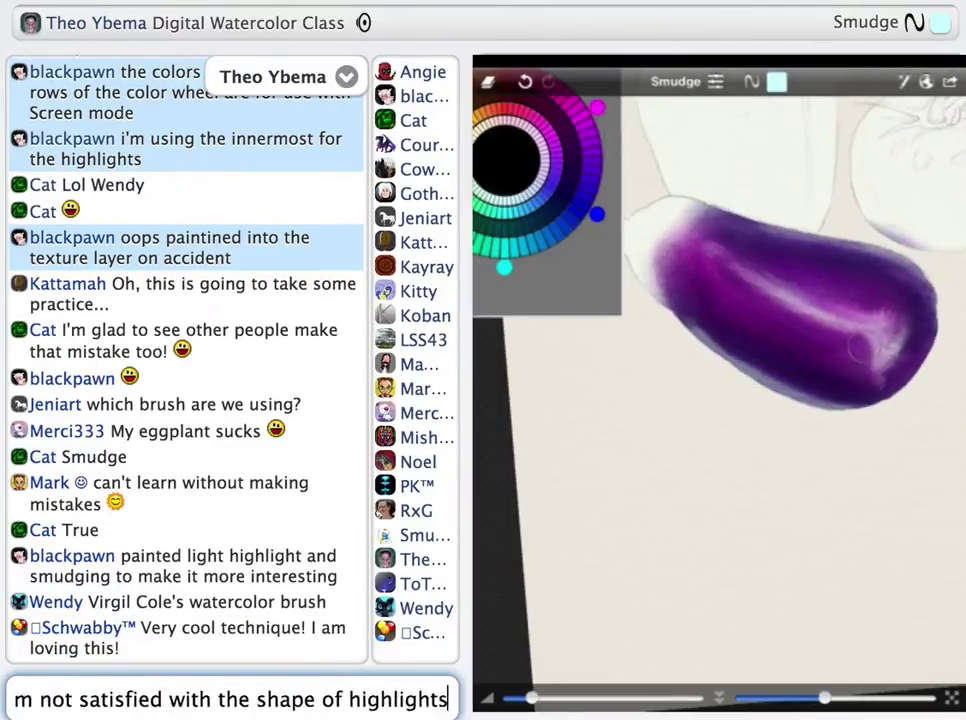
{"action": "type", "text": " or shadows i got into smudge and then move them into what looks right"}
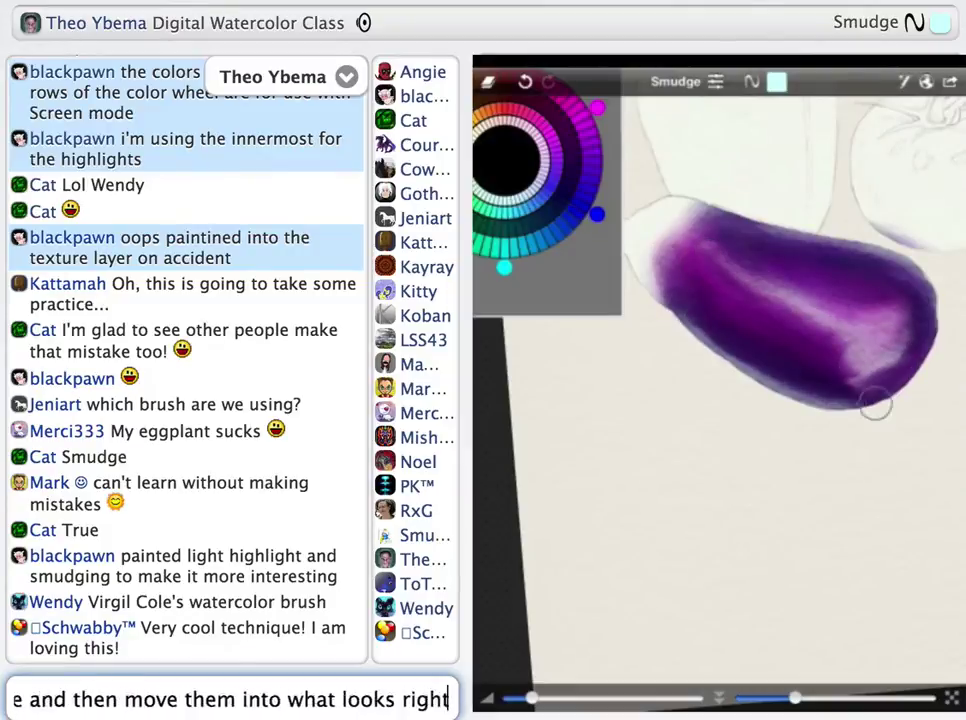
{"action": "type", "text": " to me"}
{"action": "key", "text": "Return"}
{"action": "type", "text": "/s after that i'll do some glazes and the fruit part of the eggplant is done and i'll do the top of it"}
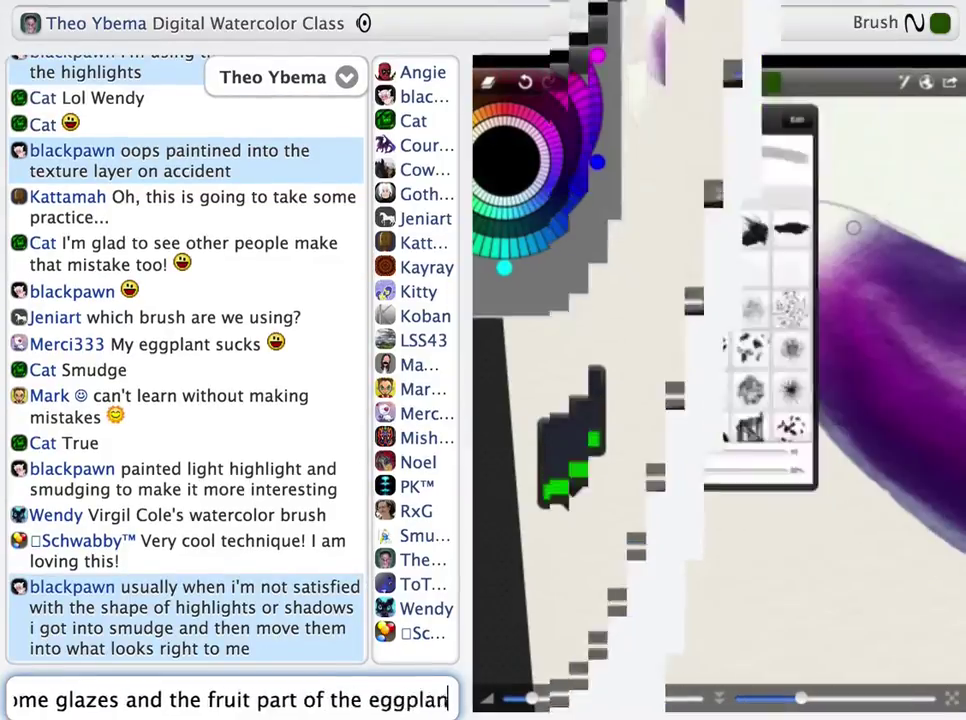
{"action": "key", "text": "Return"}
Post "/s so to make the little green part i'm going to use a trick in screen mode".
{"action": "type", "text": "/s so to make the little green part i'm going to use a trick in screen mode"}
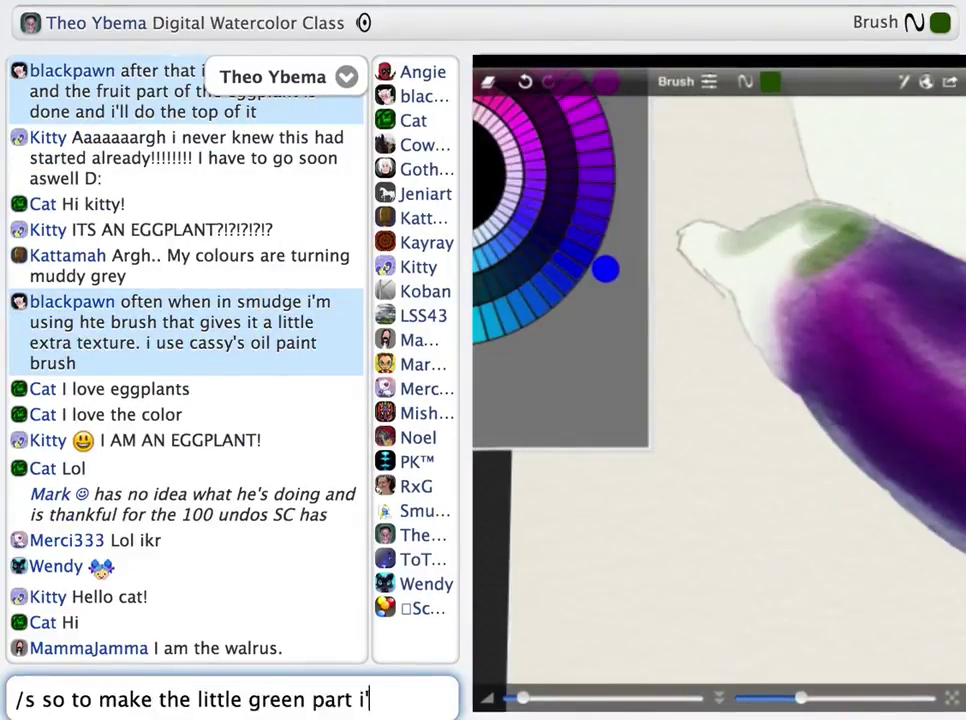
{"action": "key", "text": "Return"}
{"action": "type", "text": "/s the"}
{"action": "key", "text": "BackSpace"}
{"action": "key", "text": "BackSpace"}
{"action": "key", "text": "BackSpace"}
{"action": "key", "text": "BackSpace"}
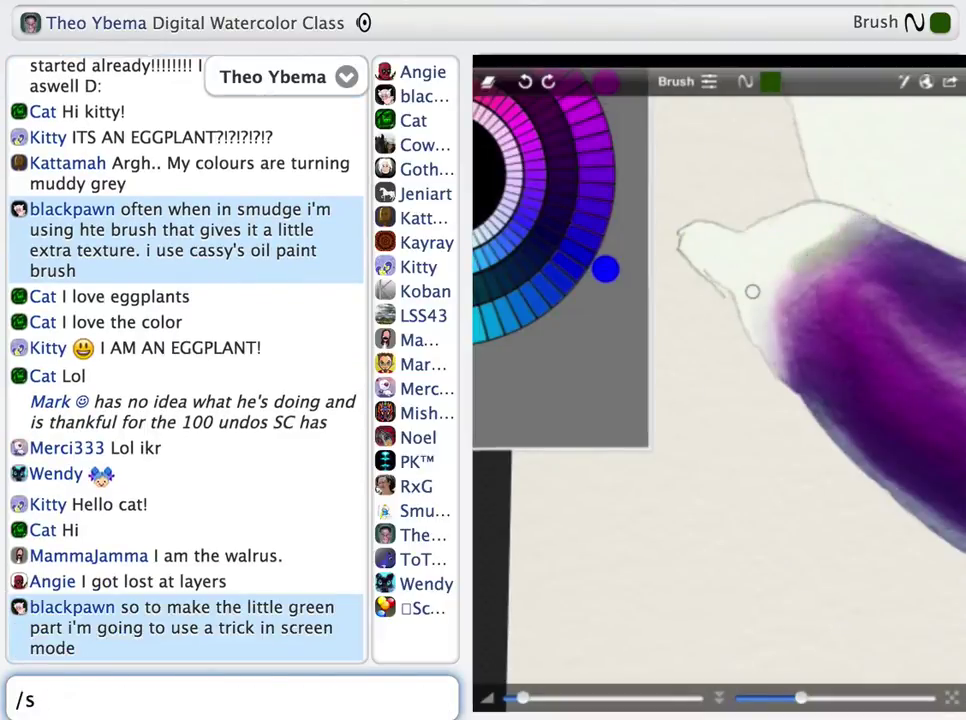
Post the explanation that Screen puts plain color on transparent canvas, so the first stroke makes dark green and later strokes lighten it.
{"action": "type", "text": "screen lightens with color but when the canvas is transparent th"}
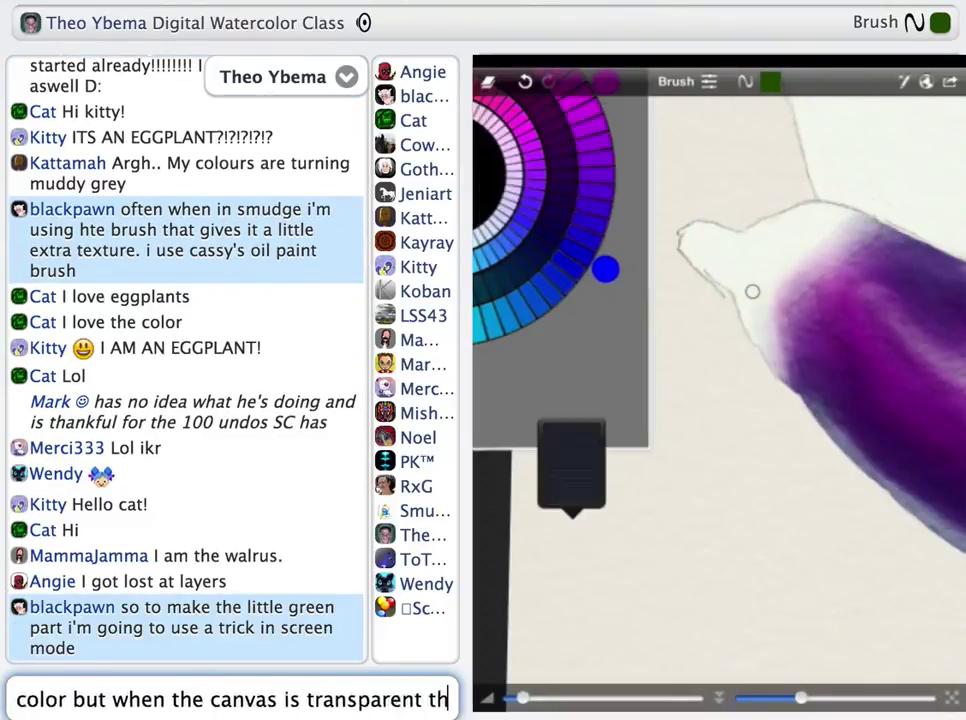
{"action": "type", "text": "ere is nothing to lighten so what Sketch Club does is puts"}
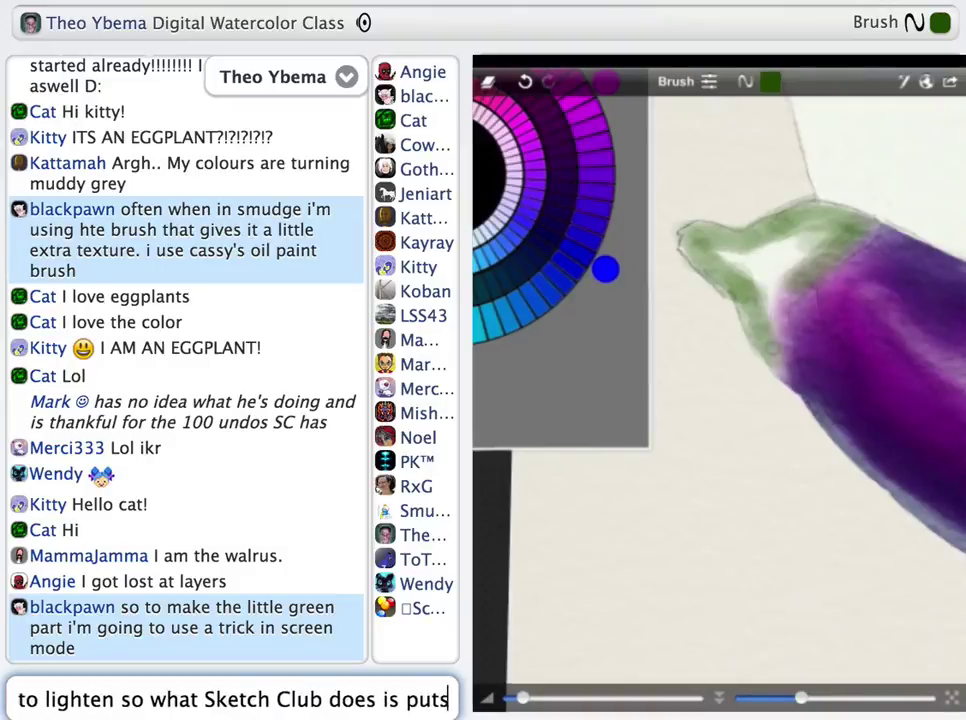
{"action": "key", "text": "BackSpace"}
{"action": "type", "text": "in that color . i'll use a d"}
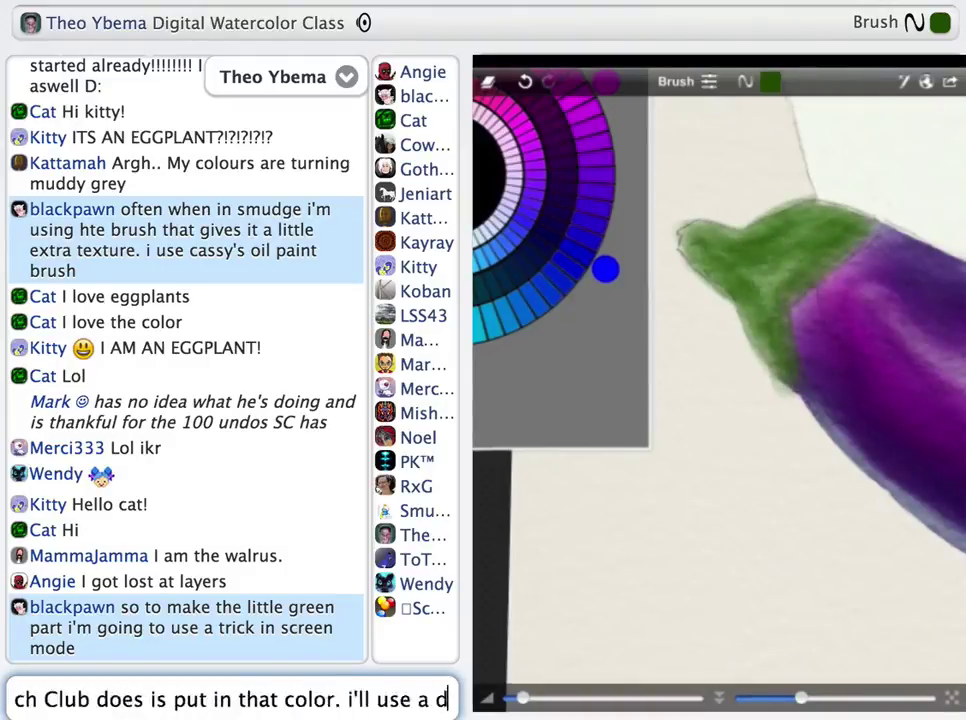
{"action": "type", "text": "ark green and the first brush stroke will marke dark green but later strokes ligh"}
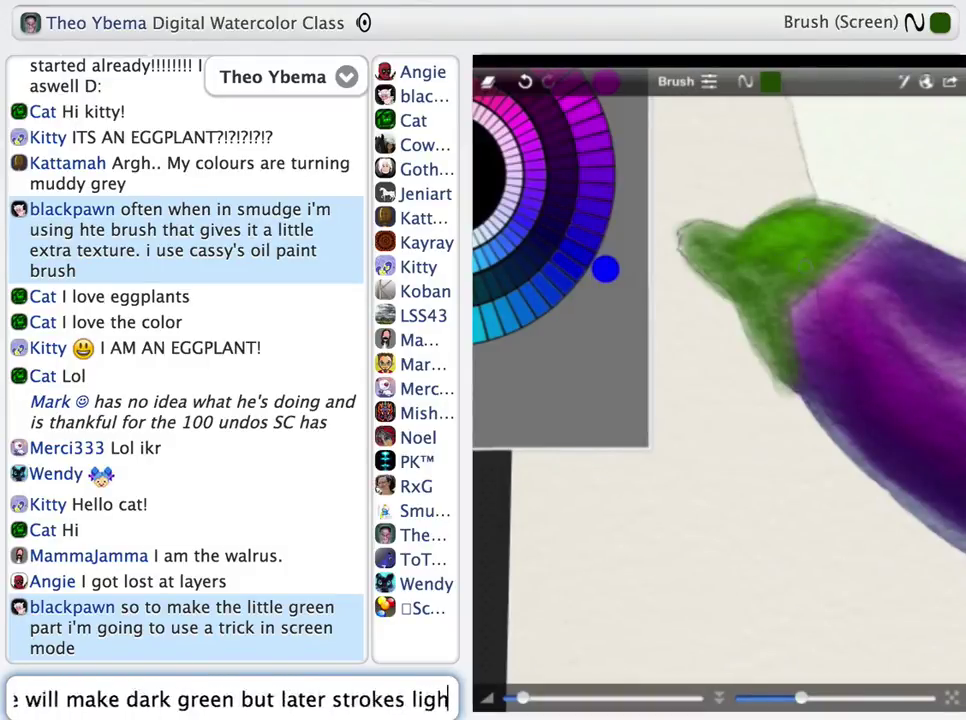
{"action": "type", "text": "ten the green"}
{"action": "key", "text": "Return"}
Post "/s so i'm starting that on a fresh new layer" and finish the glazes message with "do the top of it".
{"action": "type", "text": "/s so i'm starting that on a fresh new layer"}
{"action": "key", "text": "Return"}
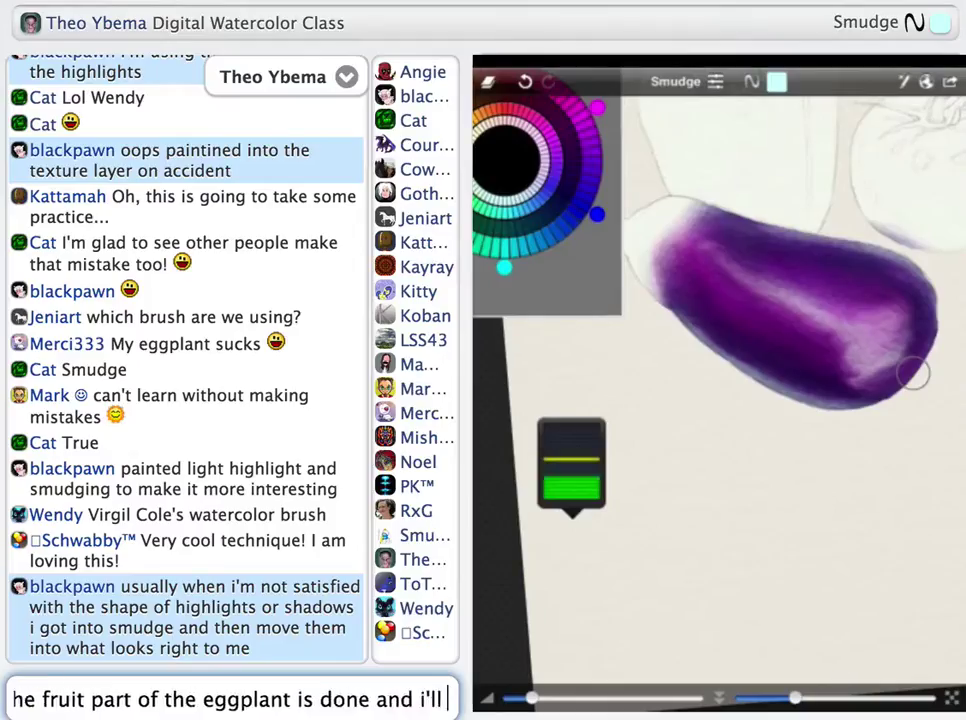
{"action": "type", "text": "do the top of it"}
{"action": "key", "text": "Return"}
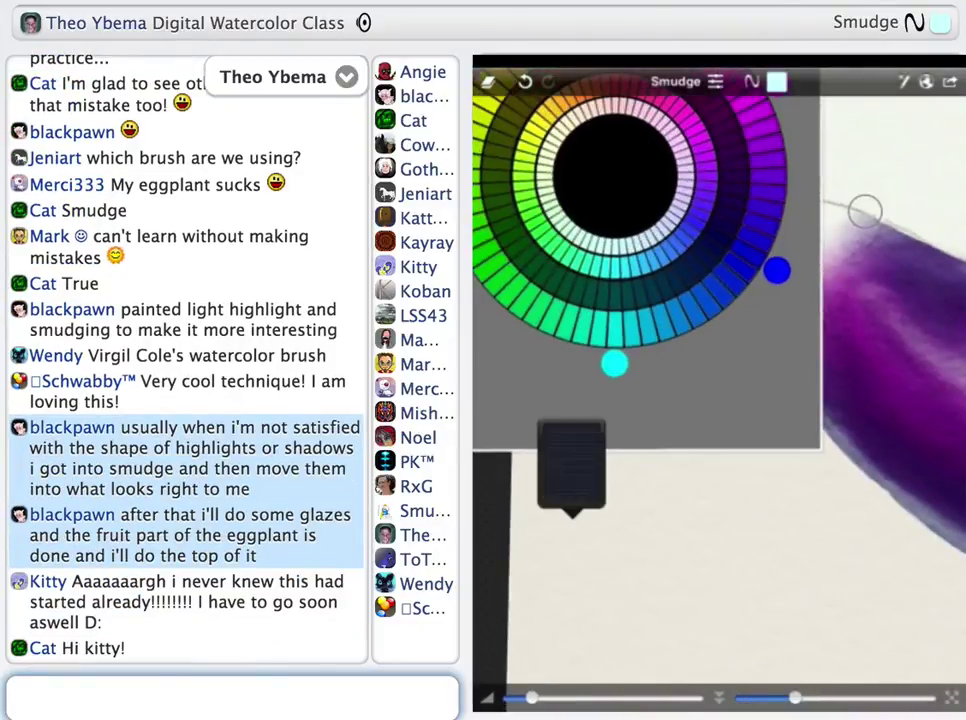
Post a "/s" message about often smudging with a community oil paint brush that gives a little extra texture.
{"action": "type", "text": "/s often when u"}
{"action": "key", "text": "BackSpace"}
{"action": "type", "text": "in smudge i'm using hte brush that "}
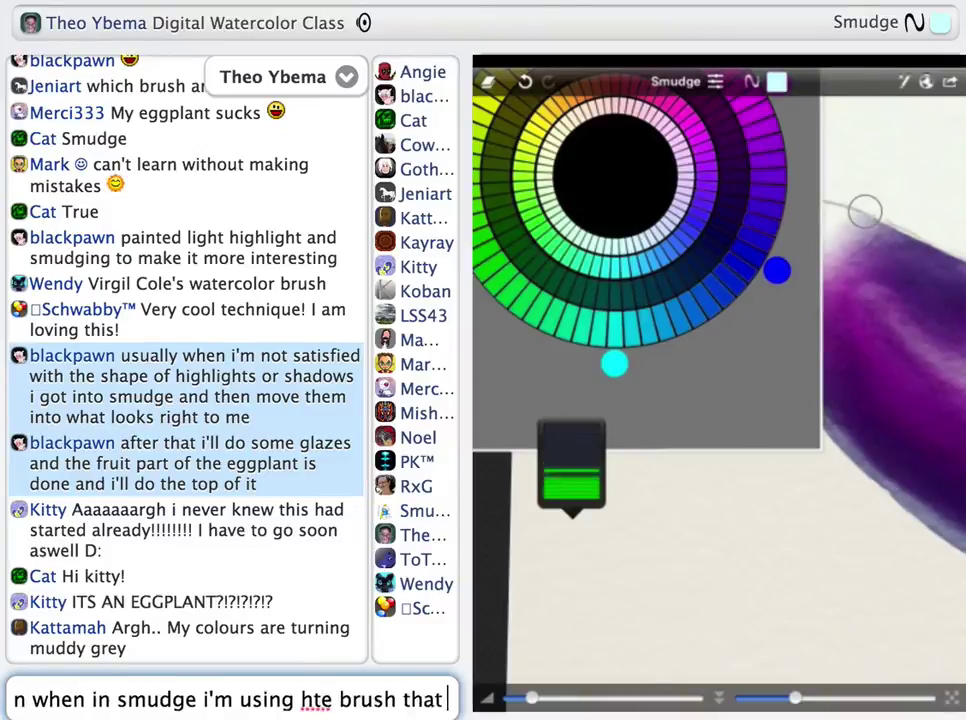
{"action": "type", "text": "gives it a little extra texture. i use cassy's oil paint brush"}
{"action": "key", "text": "Return"}
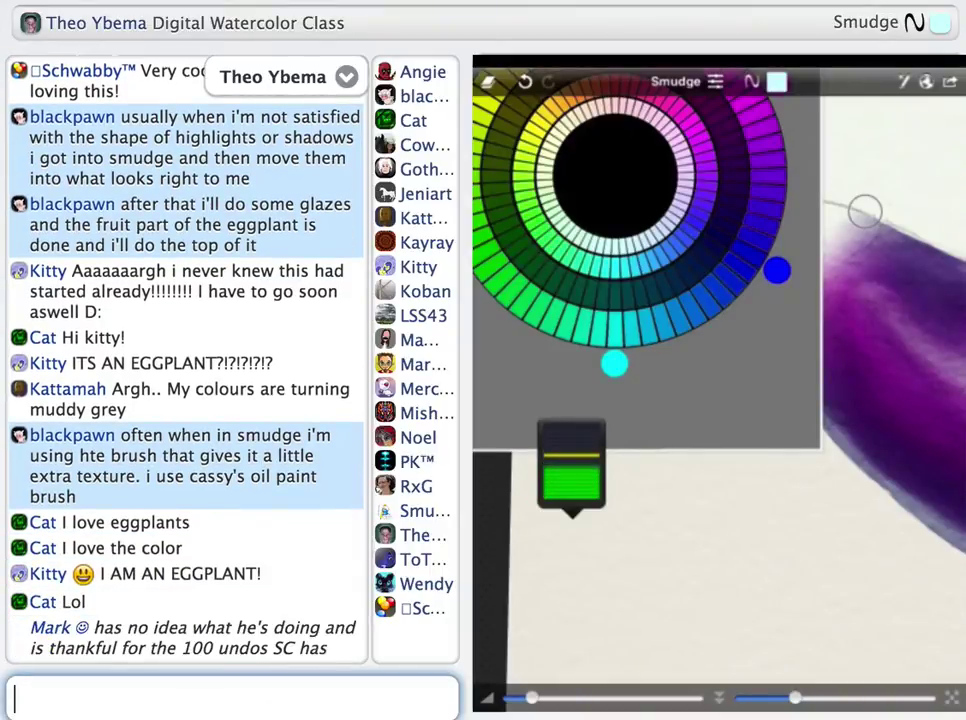
{"action": "type", "text": "/s"}
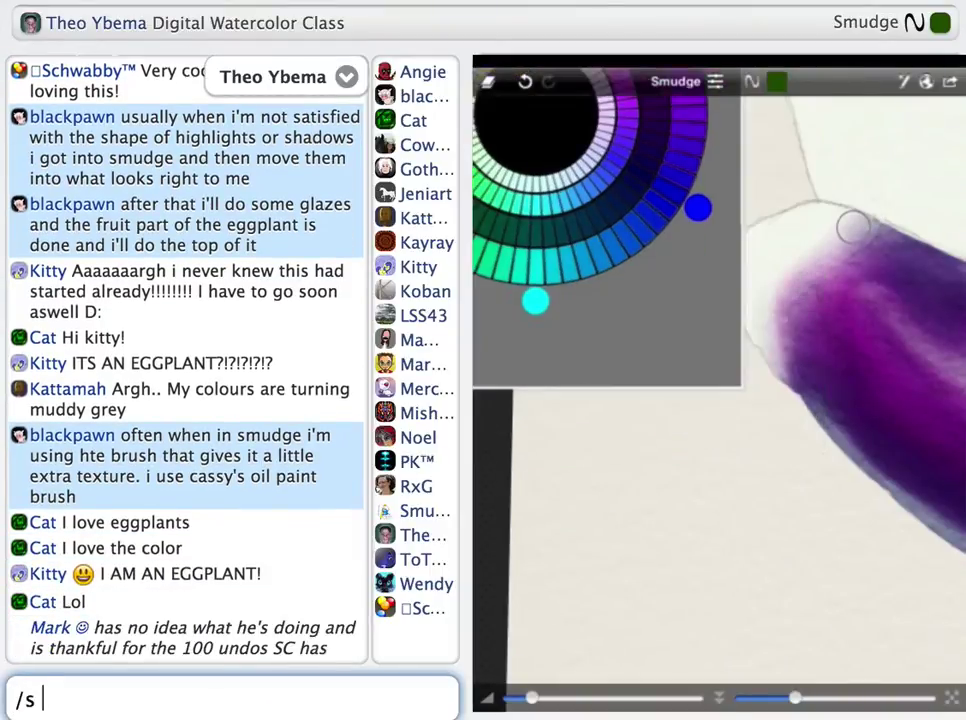
{"action": "key", "text": "BackSpace"}
{"action": "key", "text": "BackSpace"}
{"action": "key", "text": "BackSpace"}
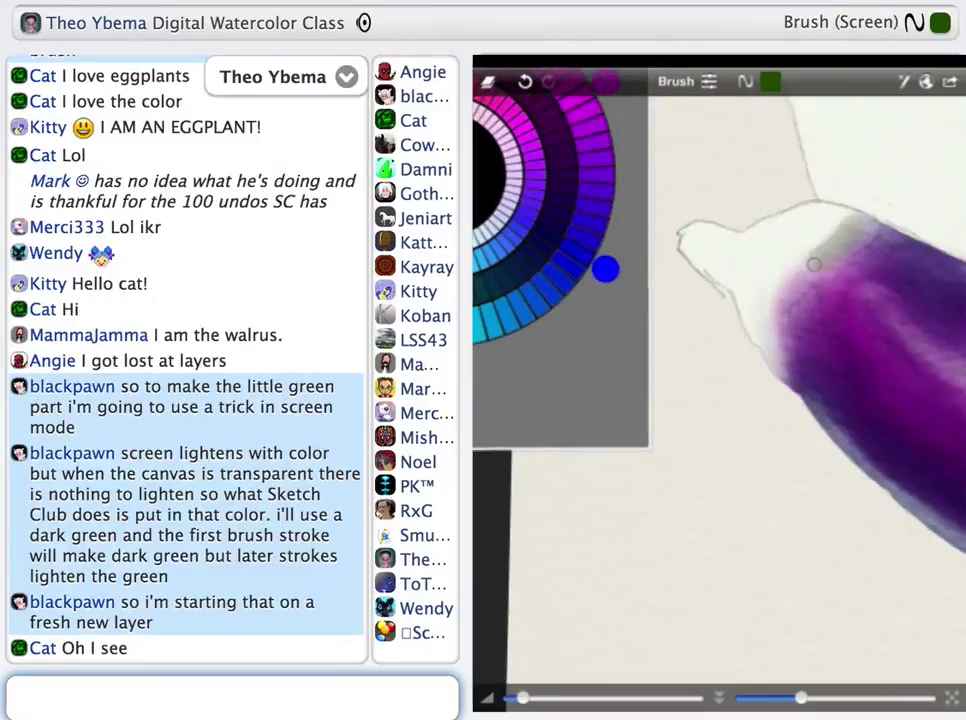
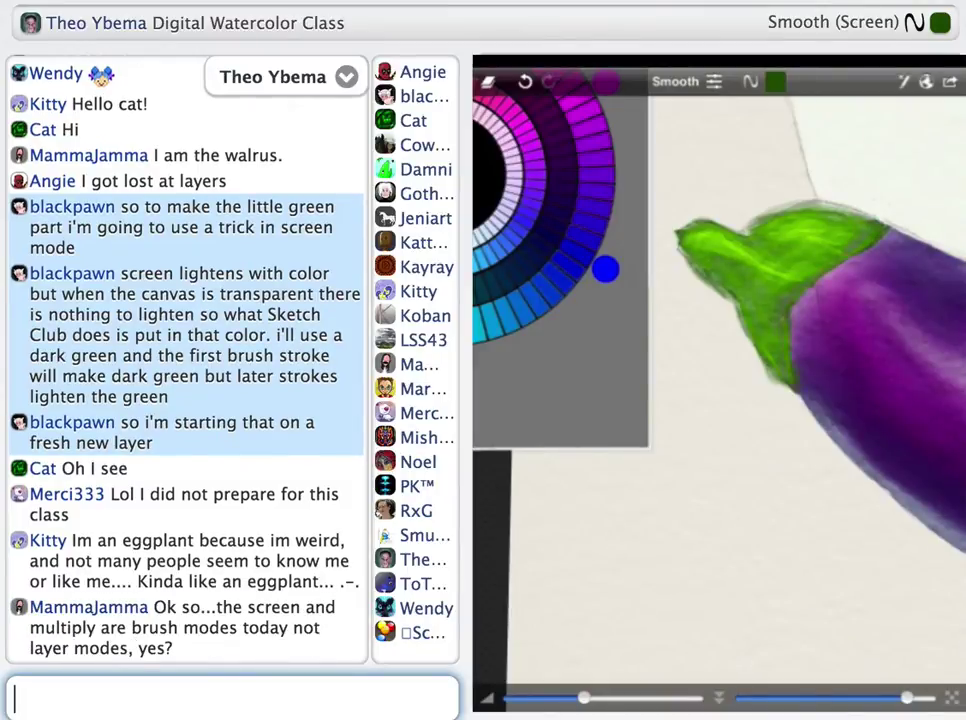
Answer the brush modes question with "correct" and post that the instructor's current mode can be seen in the upper right of the livestream.
{"action": "type", "text": "ct"}
{"action": "key", "text": "Return"}
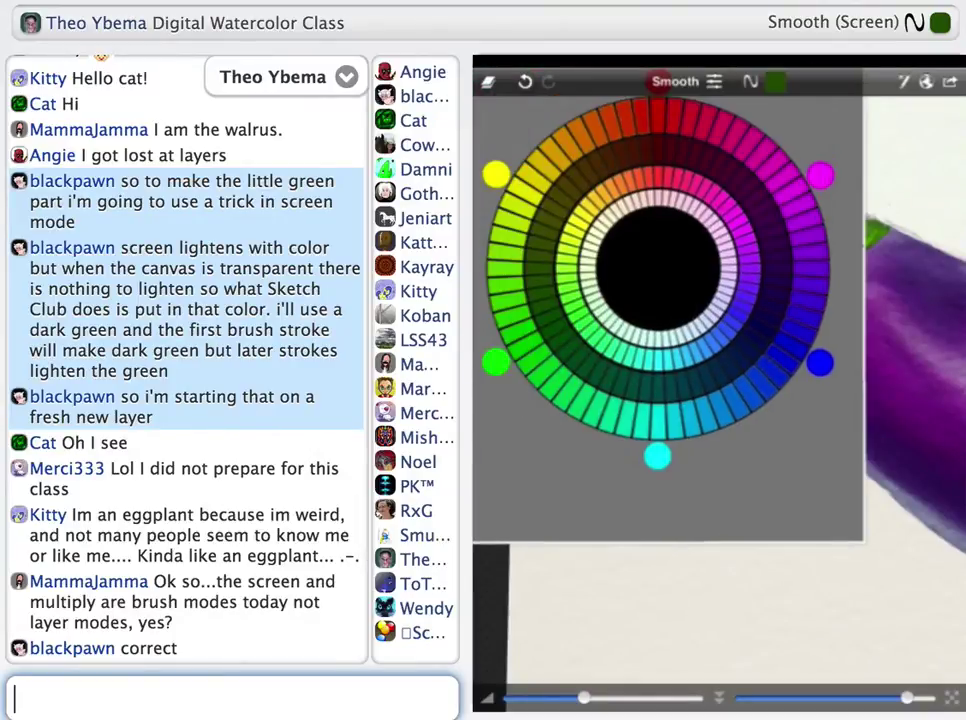
{"action": "type", "text": "you can see what mo"}
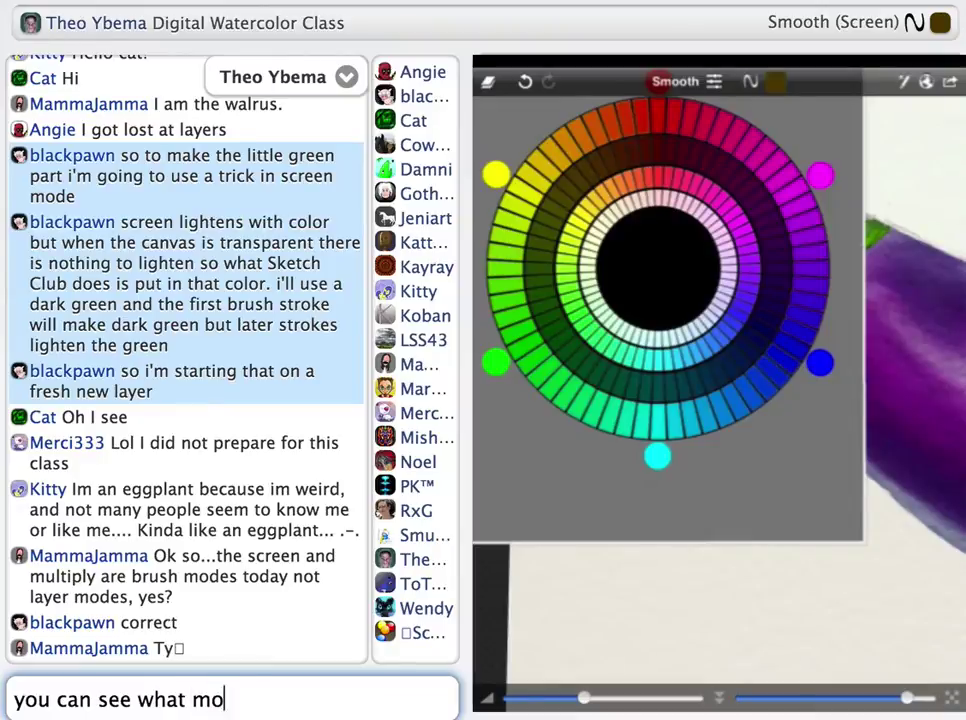
{"action": "type", "text": "de Theo is using in upper rig"}
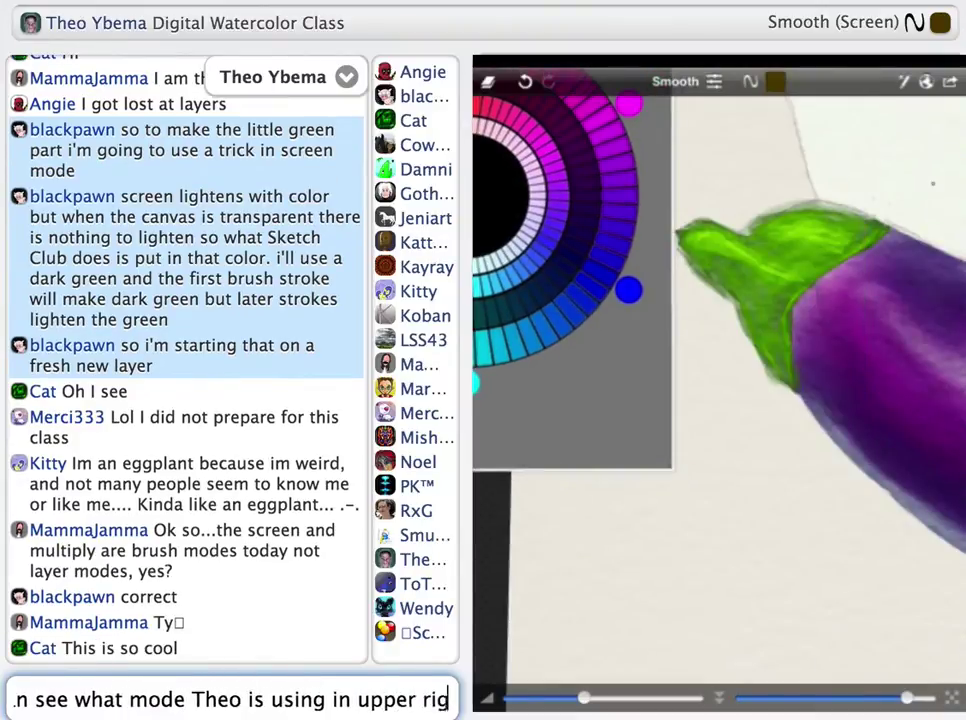
{"action": "type", "text": "ht of livestream"}
{"action": "key", "text": "Return"}
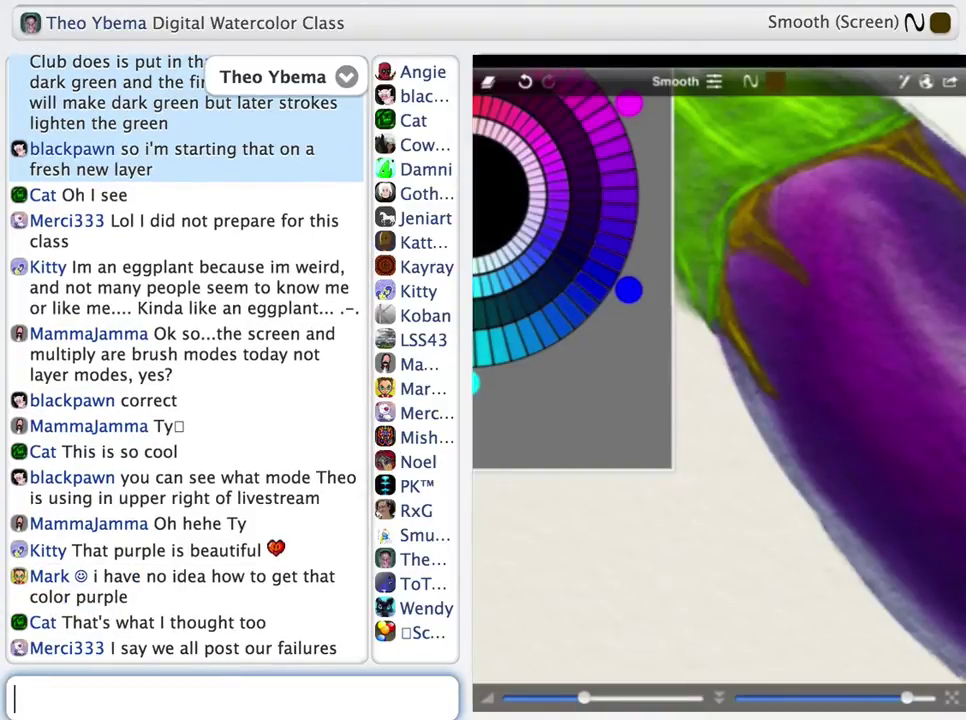
Post the chat message "there will be a class compo", fixing the misspelled opening word.
{"action": "type", "text": "tehre w"}
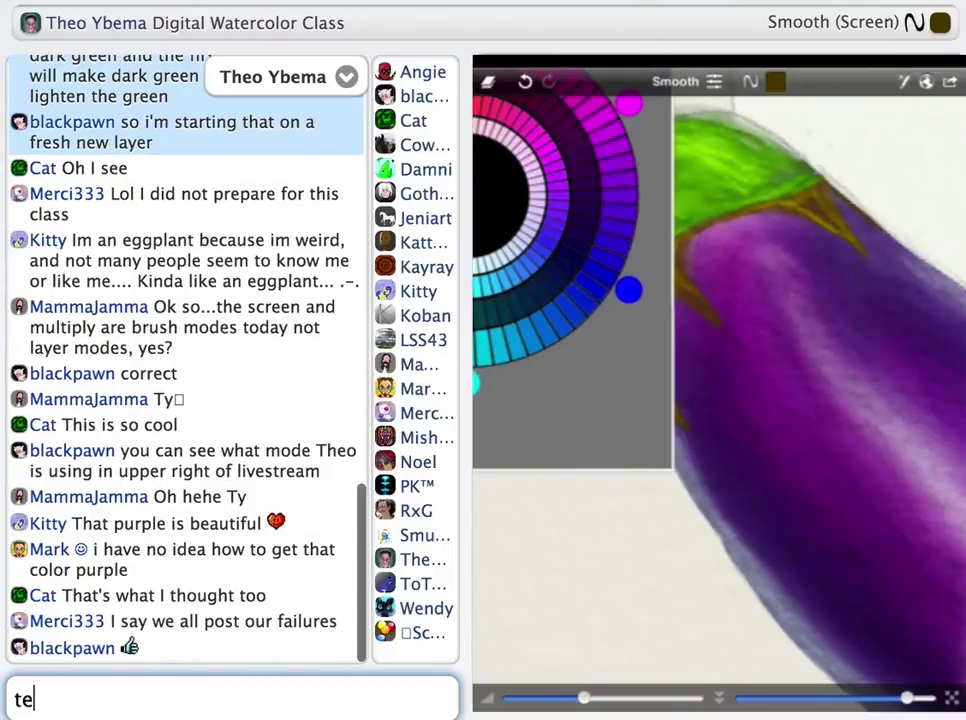
{"action": "key", "text": "BackSpace"}
{"action": "key", "text": "BackSpace"}
{"action": "key", "text": "BackSpace"}
{"action": "key", "text": "BackSpace"}
{"action": "key", "text": "BackSpace"}
{"action": "key", "text": "BackSpace"}
{"action": "type", "text": "here will be a class compo"}
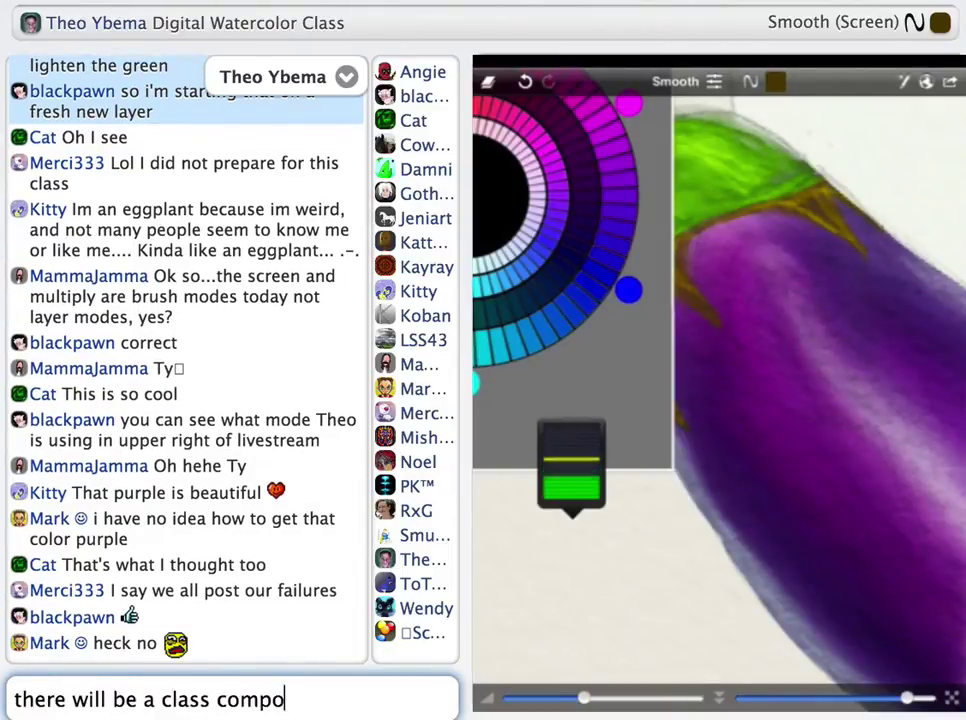
{"action": "key", "text": "Return"}
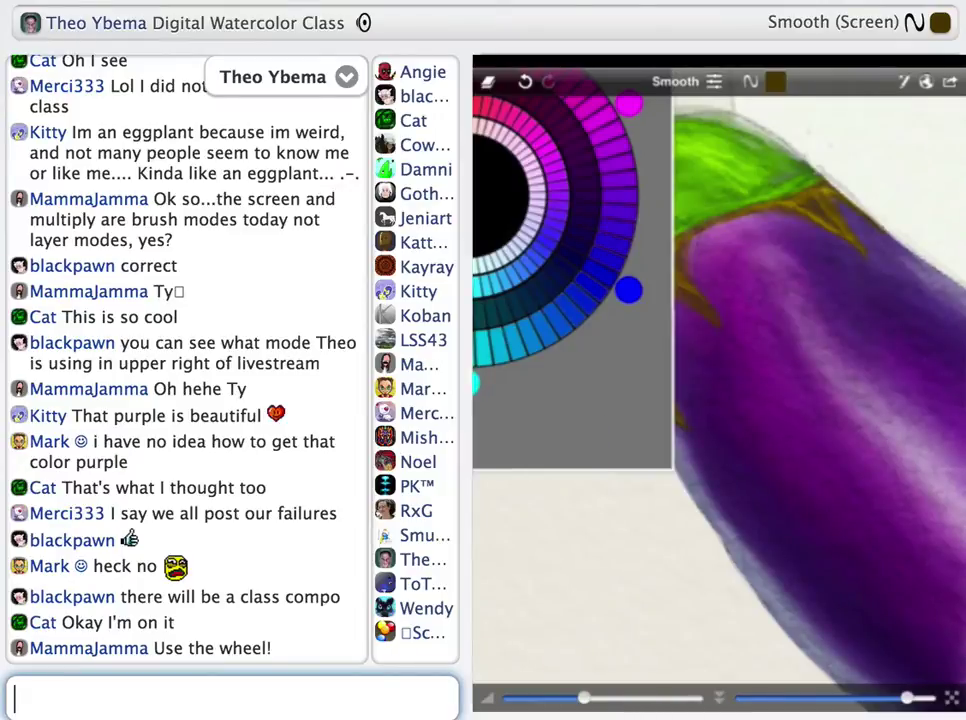
Post a "/s" message about liking the Smooth tool with this method because it makes really organic shapes that seem to draw themselves.
{"action": "type", "text": "/s i especially like using Smooth too"}
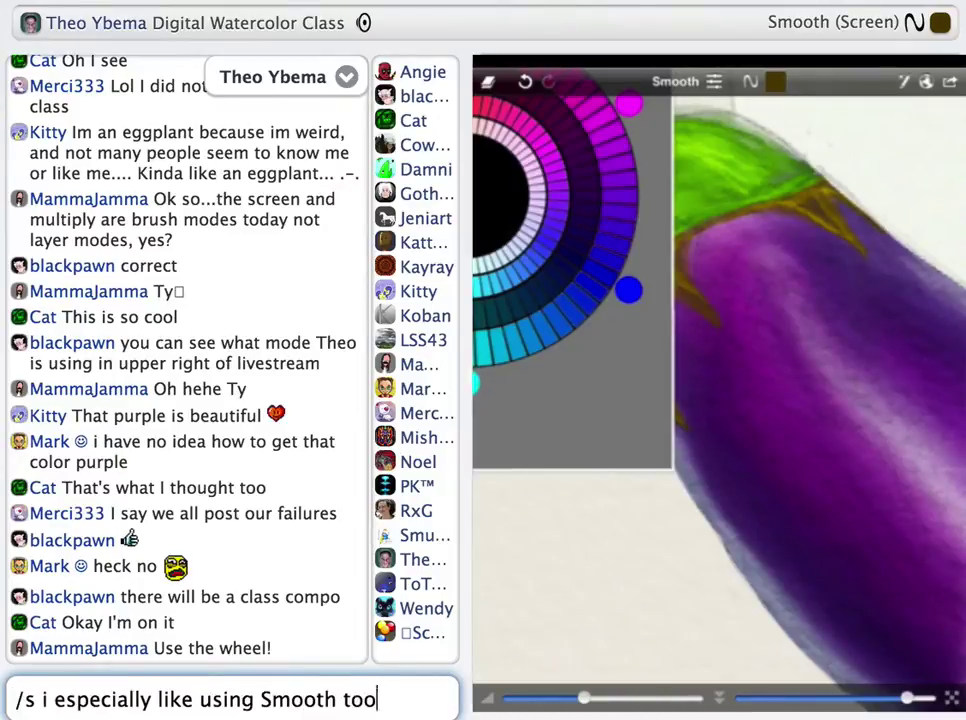
{"action": "type", "text": "l with this method. it makes for really organic shapes that seem "}
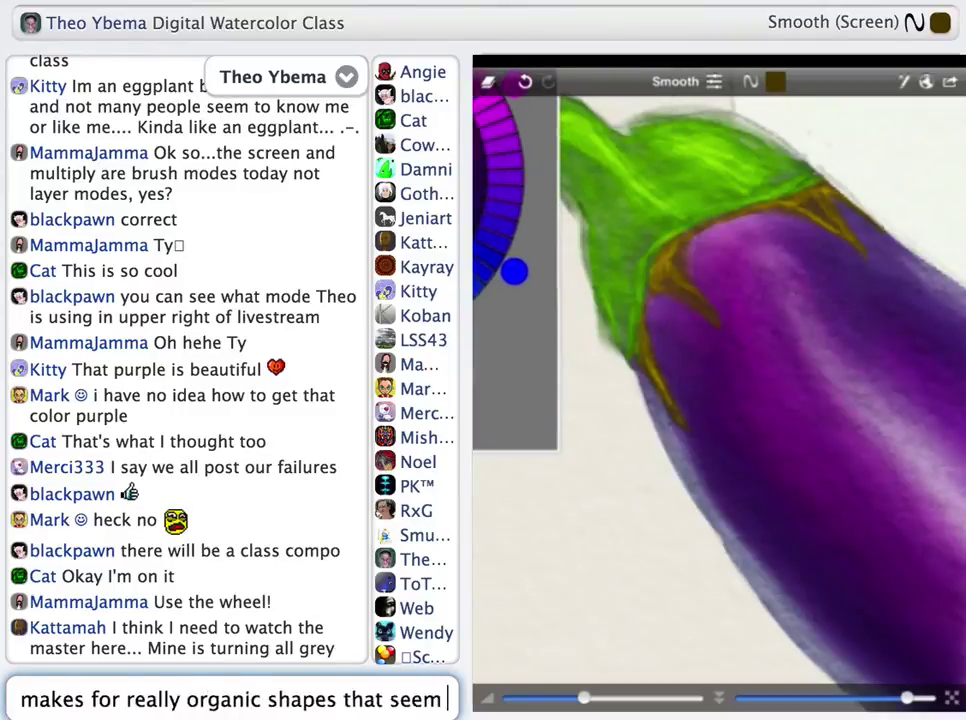
{"action": "type", "text": "to draw themselves"}
{"action": "key", "text": "Return"}
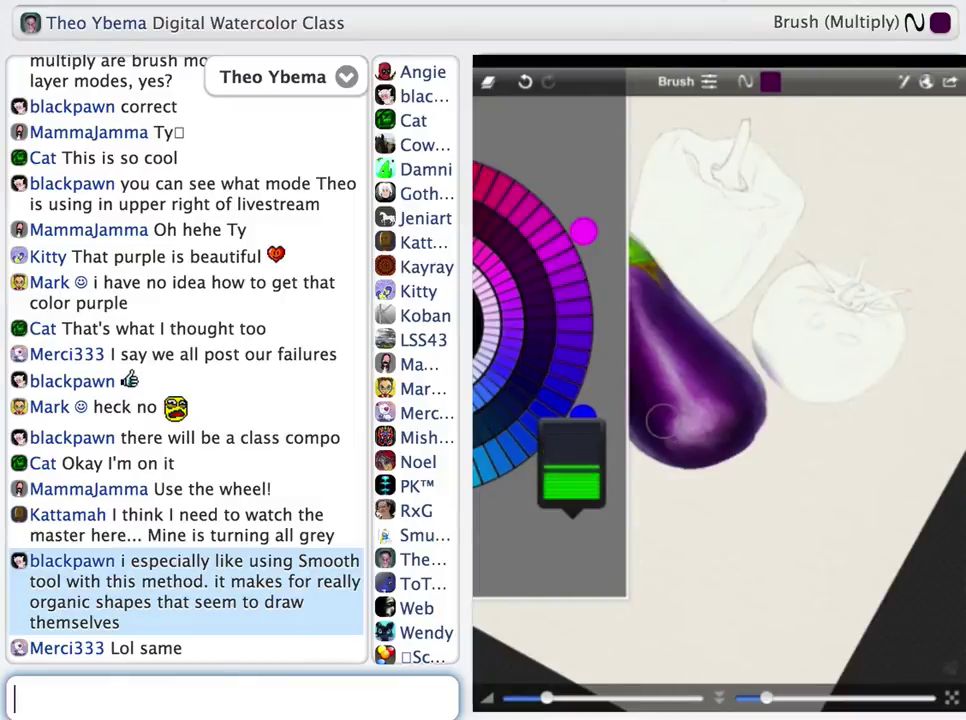
Post "/s okay i'm done with the eggplant!!" in the class chat.
{"action": "type", "text": "/s"}
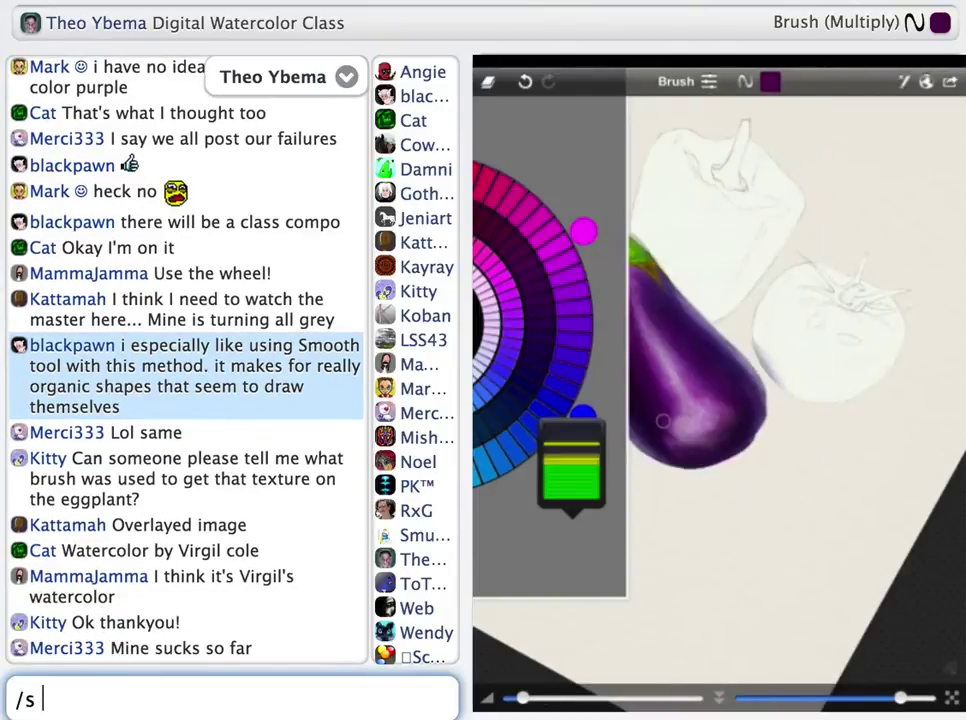
{"action": "type", "text": "okay i'm done with t"}
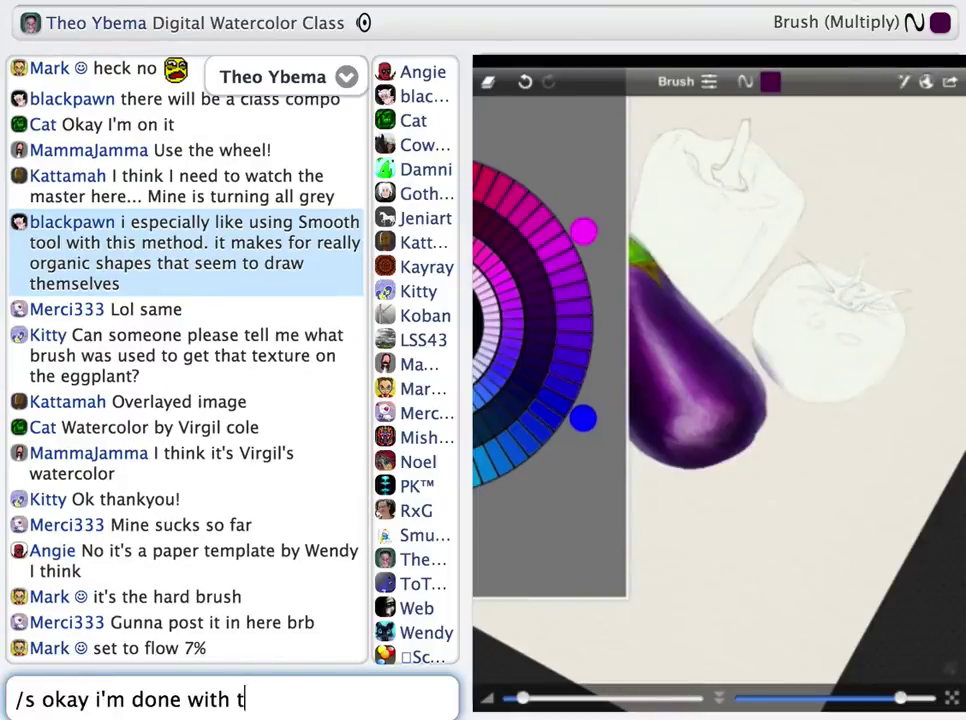
{"action": "type", "text": "he eggplant!!"}
{"action": "key", "text": "Return"}
Post a "/s" message listing the shades used: first the purples, then shaded with the blues and highlighted with cyan.
{"action": "type", "text": "the shades i've been using is first the"}
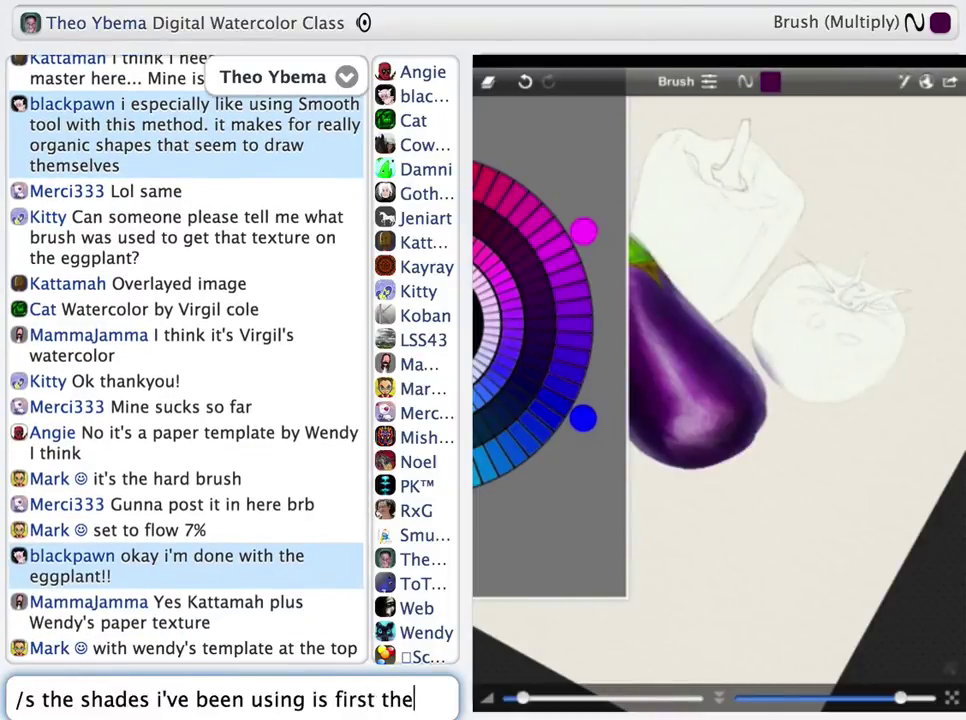
{"action": "type", "text": " purples then shaded with tbe blues and "}
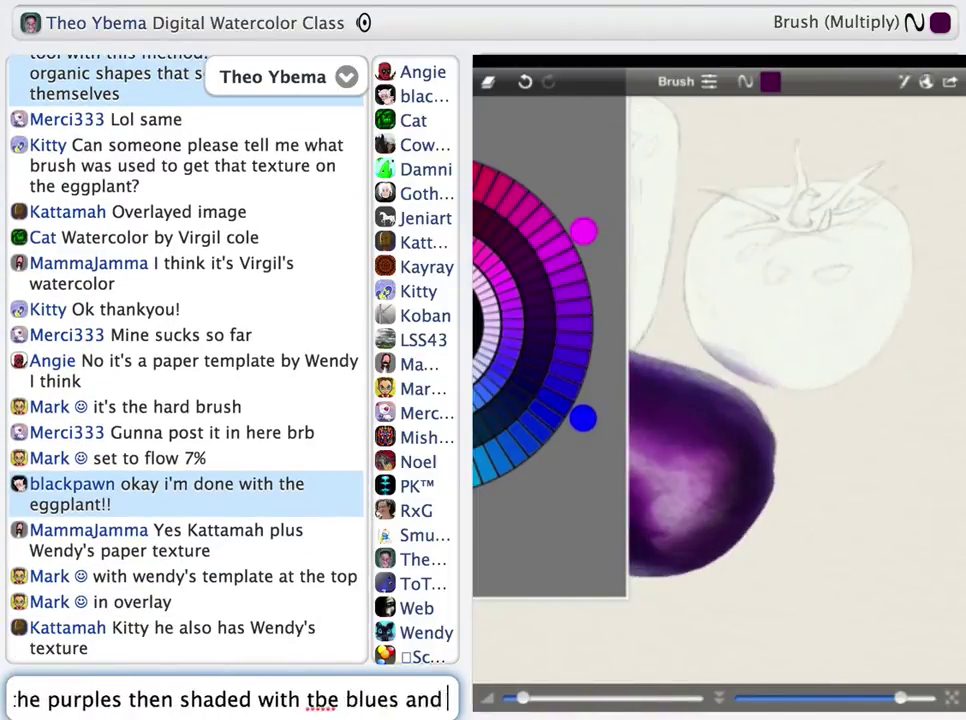
{"action": "type", "text": "highlighted with cyan"}
{"action": "key", "text": "Return"}
Post a "/s" message saying working in watercolor usually ends up a bit too light, so some extra shading is applied after.
{"action": "type", "text": "and then usually when i work in wate"}
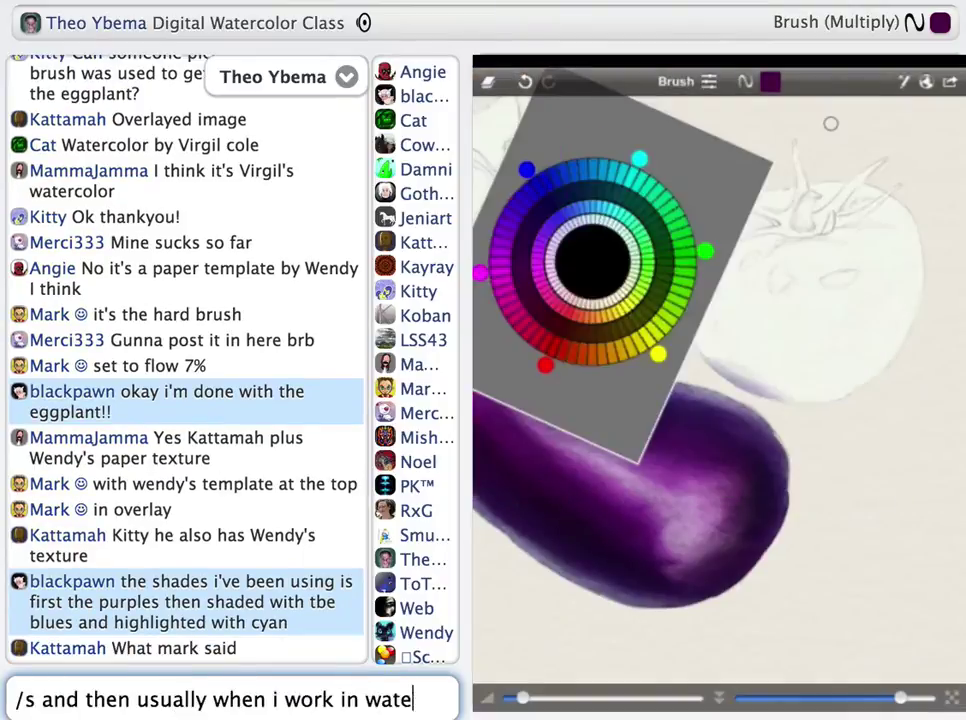
{"action": "type", "text": "rcolor i end up with something a bit too light f"}
{"action": "type", "text": "or my taste s"}
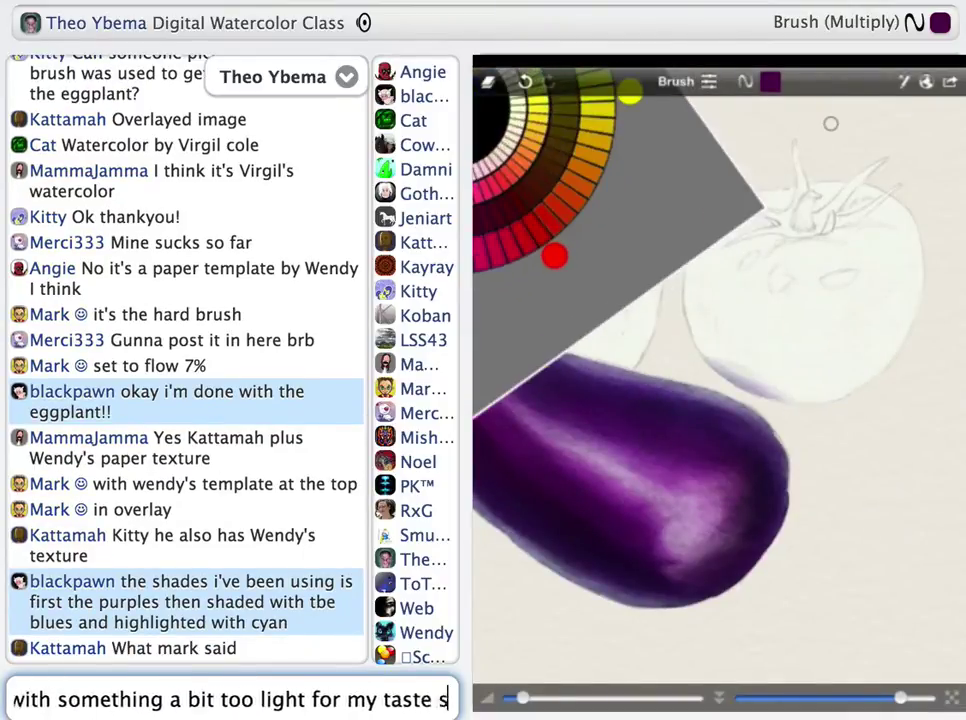
{"action": "type", "text": "o i apply some extra shading after"}
{"action": "key", "text": "Return"}
Post a "/s" message saying overlay was used for that, but now a darker shade and an extra multiply layer are applied.
{"action": "type", "text": "/s "}
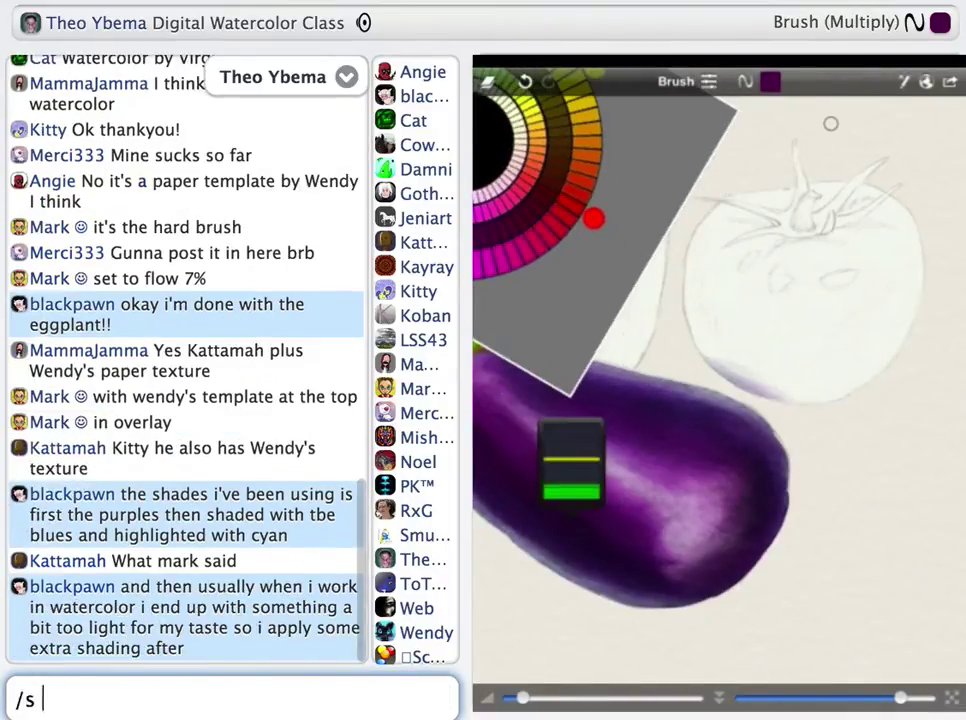
{"action": "type", "text": "i used to do that with overlay but now i use a darker shade"}
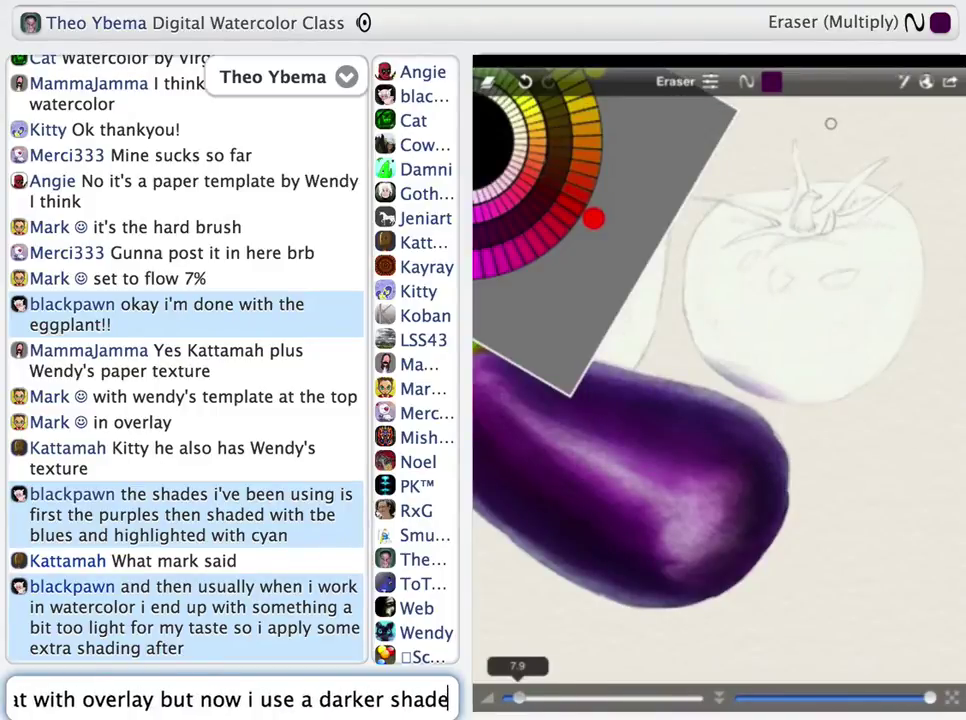
{"action": "type", "text": " and apply an extra multiply layer"}
{"action": "key", "text": "Return"}
Post two "/s" messages: "right now i'm using the hard round brush" and "now i draw a TOMATO".
{"action": "type", "text": "/s right now i'm using the hard round brush"}
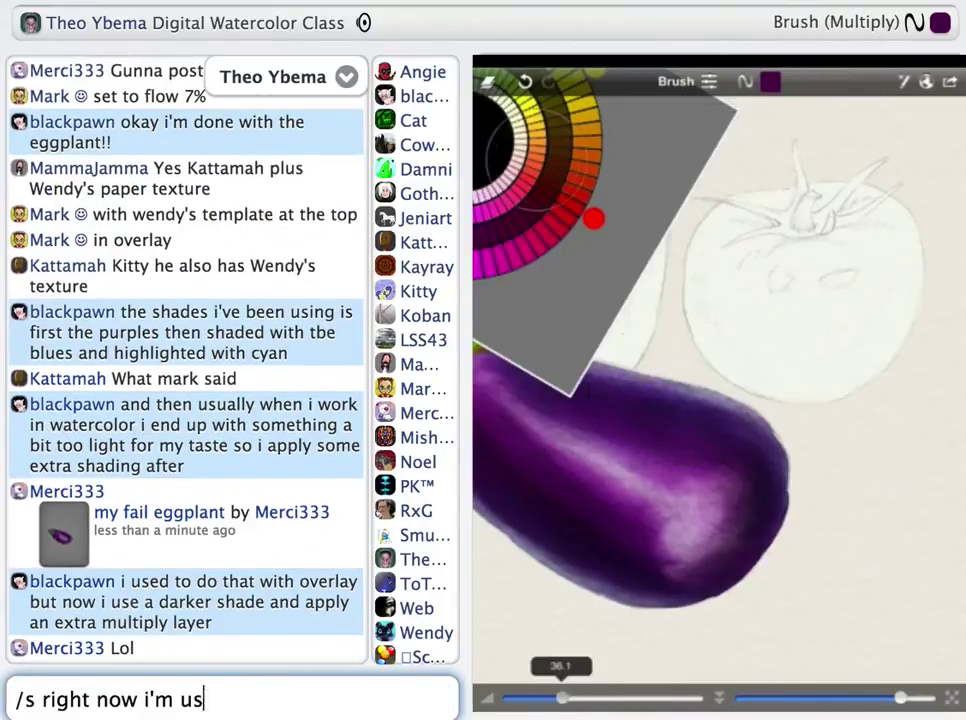
{"action": "key", "text": "Return"}
{"action": "type", "text": "/s now i draw a TOMATO"}
{"action": "key", "text": "Return"}
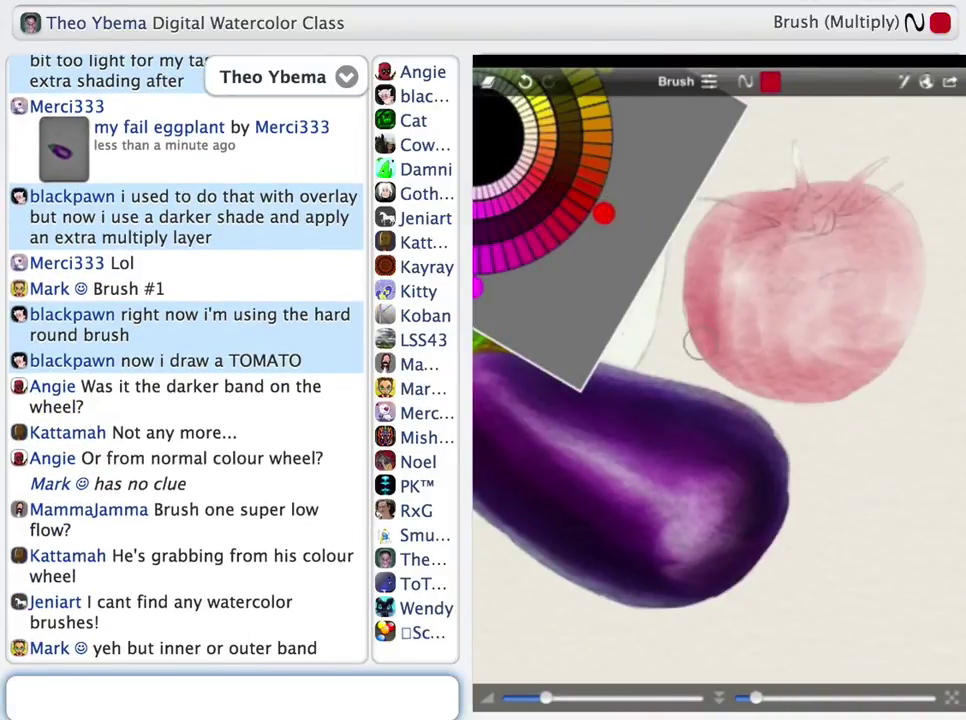
Direct a student to Virgil Cole's watercolor atop the most downloaded community brushes, and post "this tomato is named bill and he's from iceland".
{"action": "type", "text": "jeni in community brushes view the most downloaded ones and top one is virgil cole's watercolor"}
{"action": "key", "text": "Return"}
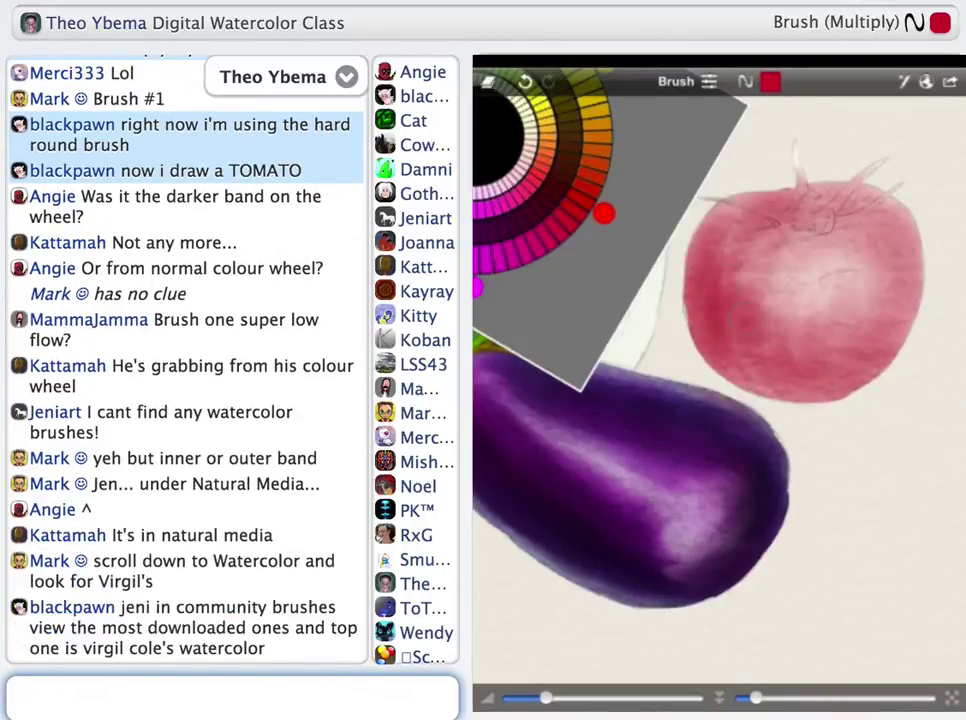
{"action": "type", "text": "this tomato is named bill and he's from iceland"}
{"action": "key", "text": "Return"}
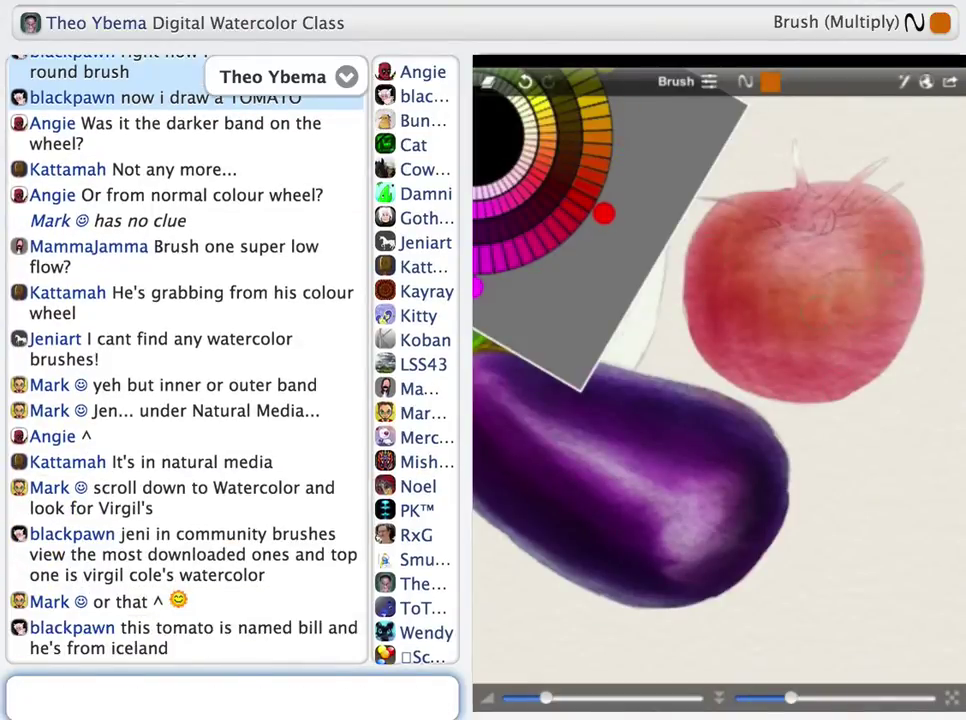
Post "bill enjoys rolling down hills and watching scary movies", replacing the draft's swimming ending.
{"action": "type", "text": "bill enjoys rolling down hills and swimming"}
{"action": "type", "text": " in"}
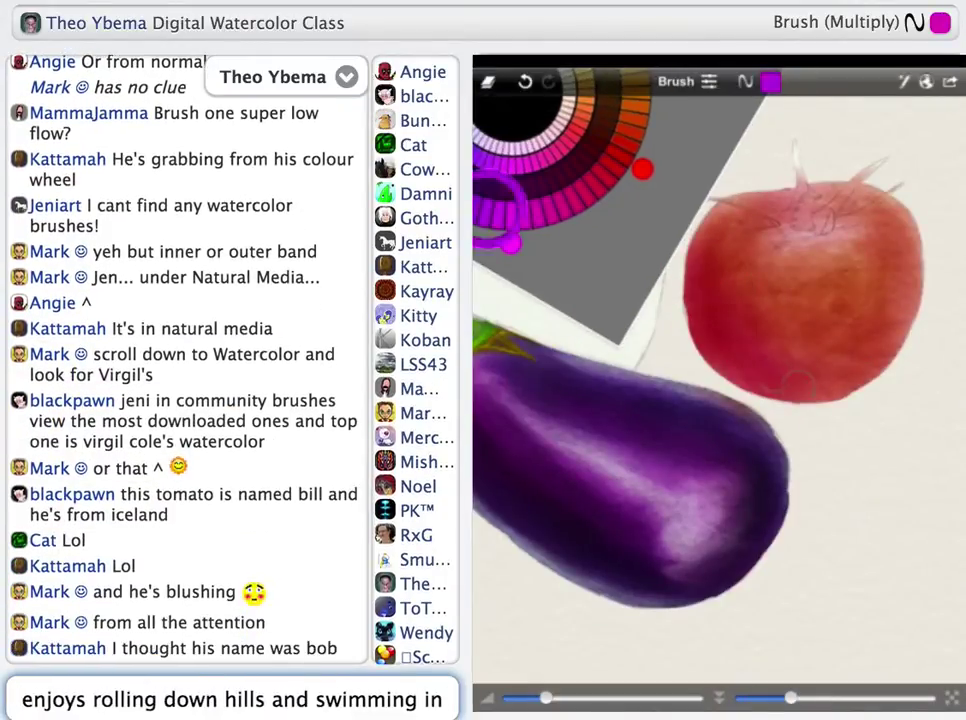
{"action": "key", "text": "BackSpace"}
{"action": "key", "text": "BackSpace"}
{"action": "key", "text": "BackSpace"}
{"action": "key", "text": "BackSpace"}
{"action": "key", "text": "BackSpace"}
{"action": "key", "text": "BackSpace"}
{"action": "key", "text": "BackSpace"}
{"action": "key", "text": "BackSpace"}
{"action": "key", "text": "BackSpace"}
{"action": "key", "text": "BackSpace"}
{"action": "key", "text": "BackSpace"}
{"action": "type", "text": "watching scary movies"}
{"action": "key", "text": "Return"}
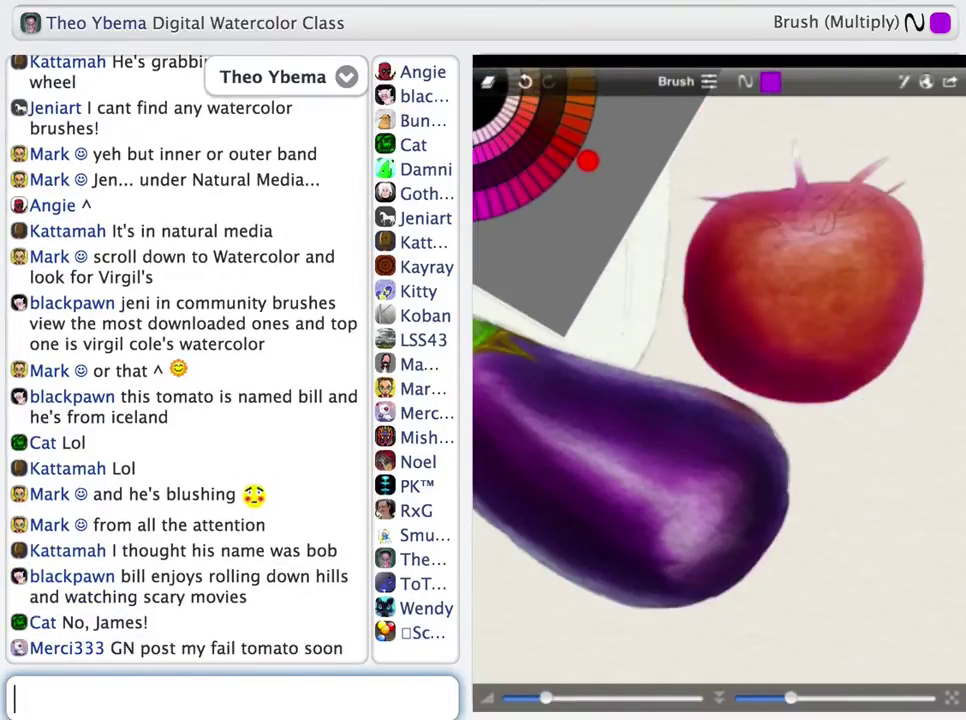
Post "wow looks amazing" and "bill's great grandmother starred in attack of the killer tomatos" in the class chat.
{"action": "type", "text": "wow looks amazing"}
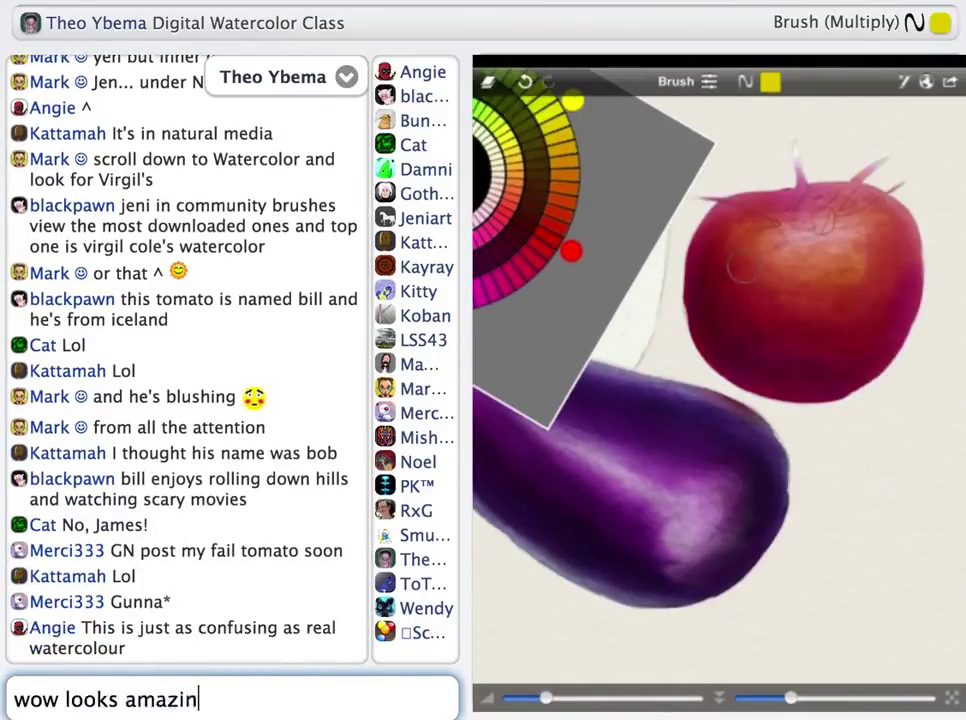
{"action": "key", "text": "Return"}
{"action": "type", "text": "bill's great grandmother starred in attack of the killer tomatos"}
{"action": "key", "text": "Return"}
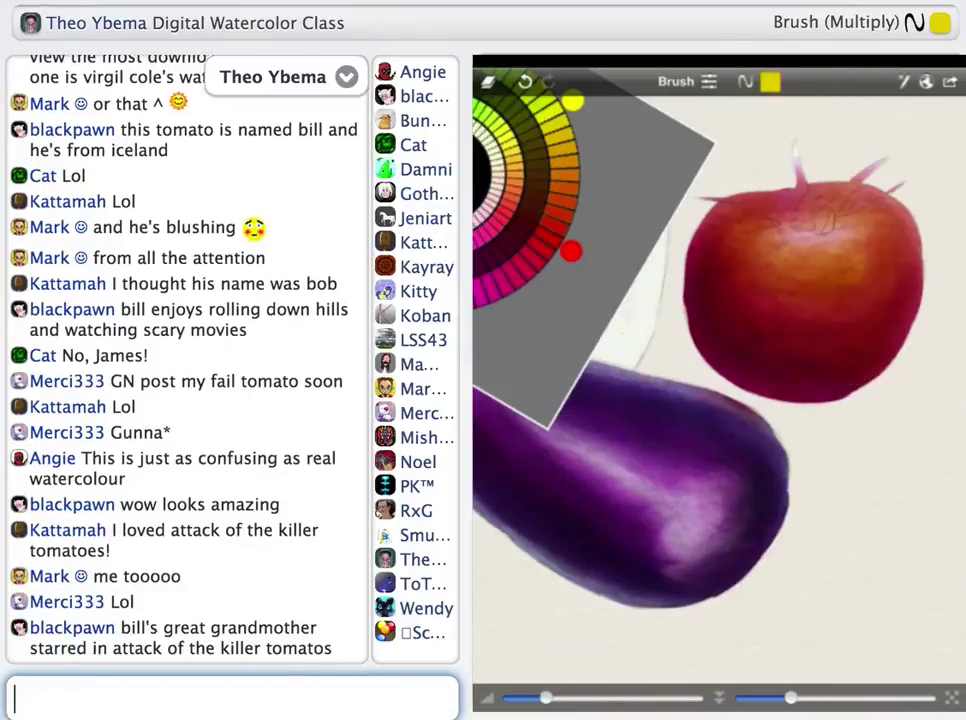
Post "imma chop this up and make salsa to share after class" without the "/s" prefix.
{"action": "type", "text": "/s"}
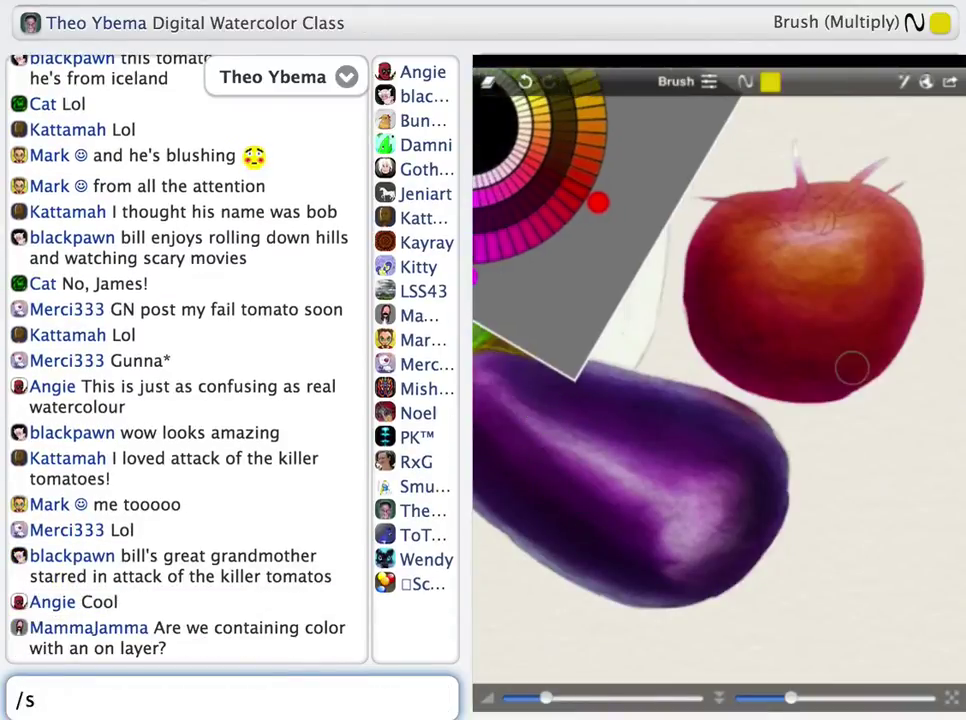
{"action": "key", "text": "BackSpace"}
{"action": "key", "text": "BackSpace"}
{"action": "type", "text": "imma chop this up and make salsa to share after class"}
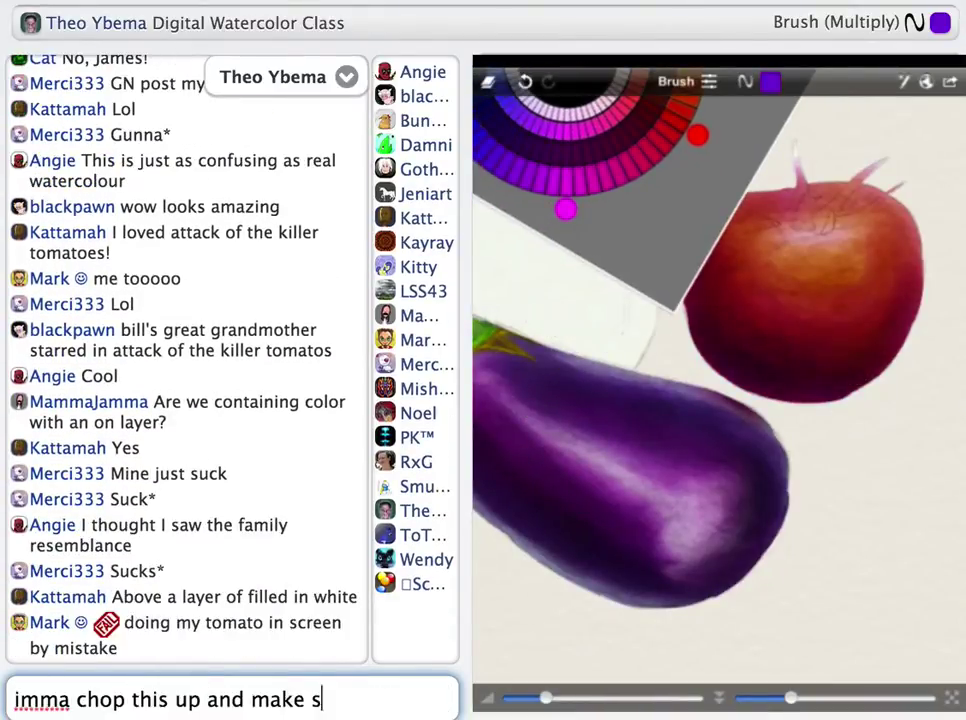
{"action": "key", "text": "Return"}
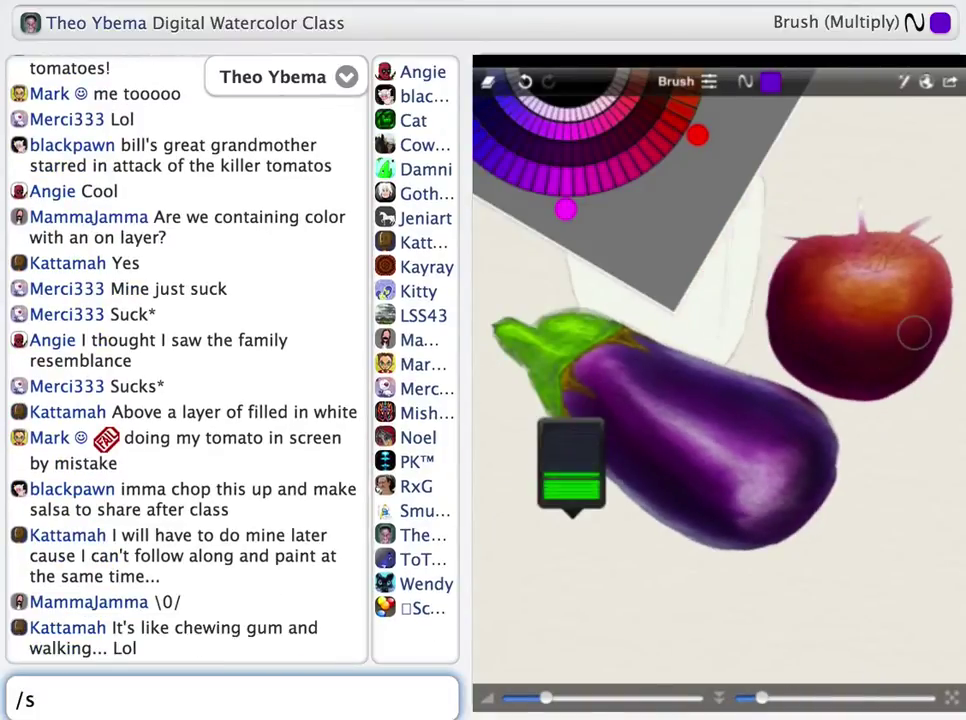
Post a "/s" message about lightening the too-dark shadow with an inner-wheel red in Screen mode, instead of starting over as in traditional watercolor.
{"action": "key", "text": "BackSpace"}
{"action": "key", "text": "BackSpace"}
{"action": "type", "text": "my shadow is getting a little too dark and in traditional watercolor at this point you'd throw away the sketch and start over. but with digital i'll just pick a"}
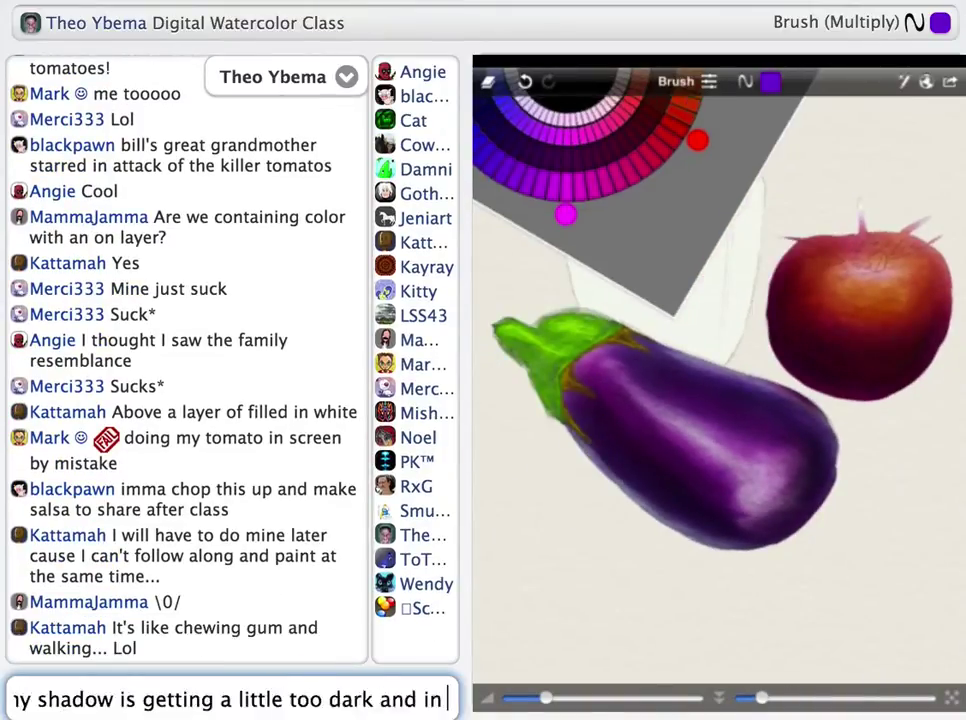
{"action": "type", "text": " red color from inner range of color wheel and use Screen to lighten things up a little bit"}
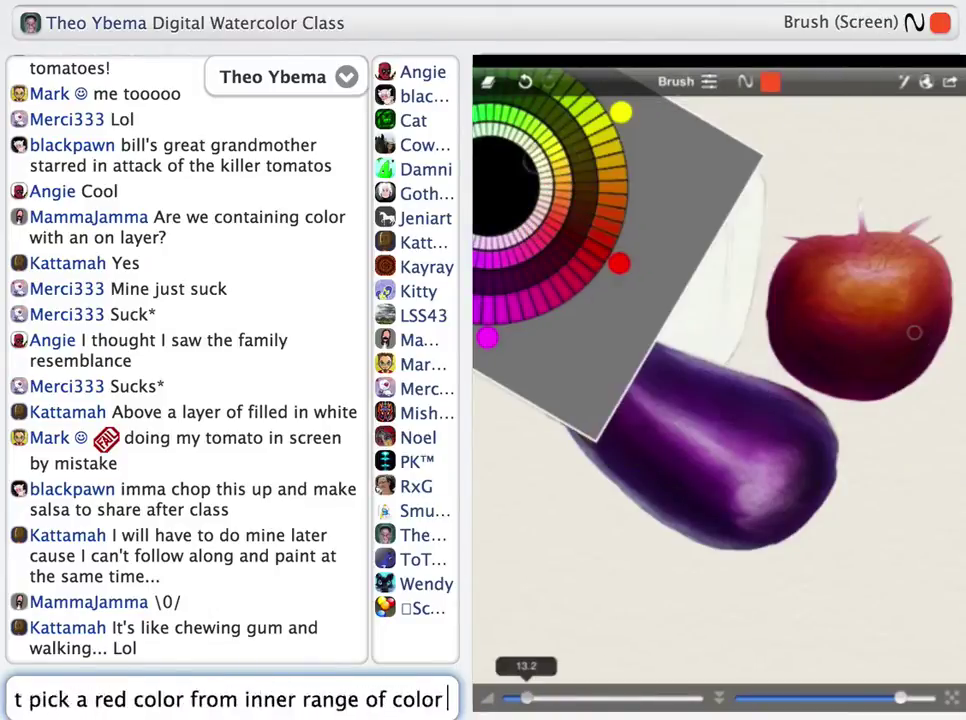
{"action": "key", "text": "Return"}
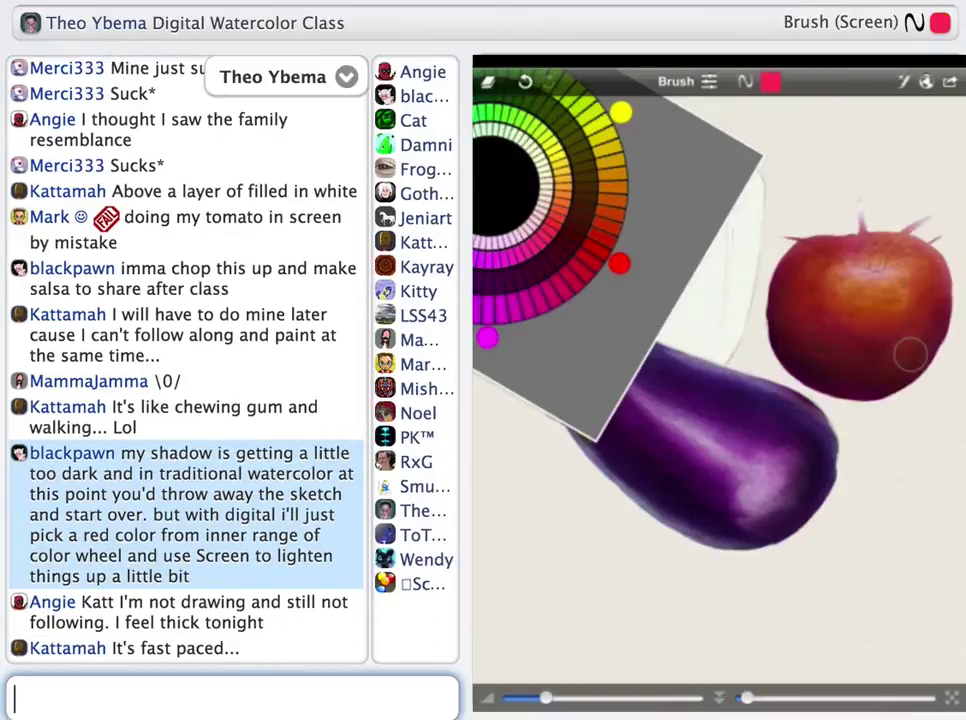
Post that the instructor used a trick to get On mode and multiple or screen mode together, with the fruits in two layers.
{"action": "type", "text": "theo used a trick to get On mode AND multiple or screen mode at same time"}
{"action": "key", "text": "Return"}
{"action": "type", "text": "he has the fruits in two layers"}
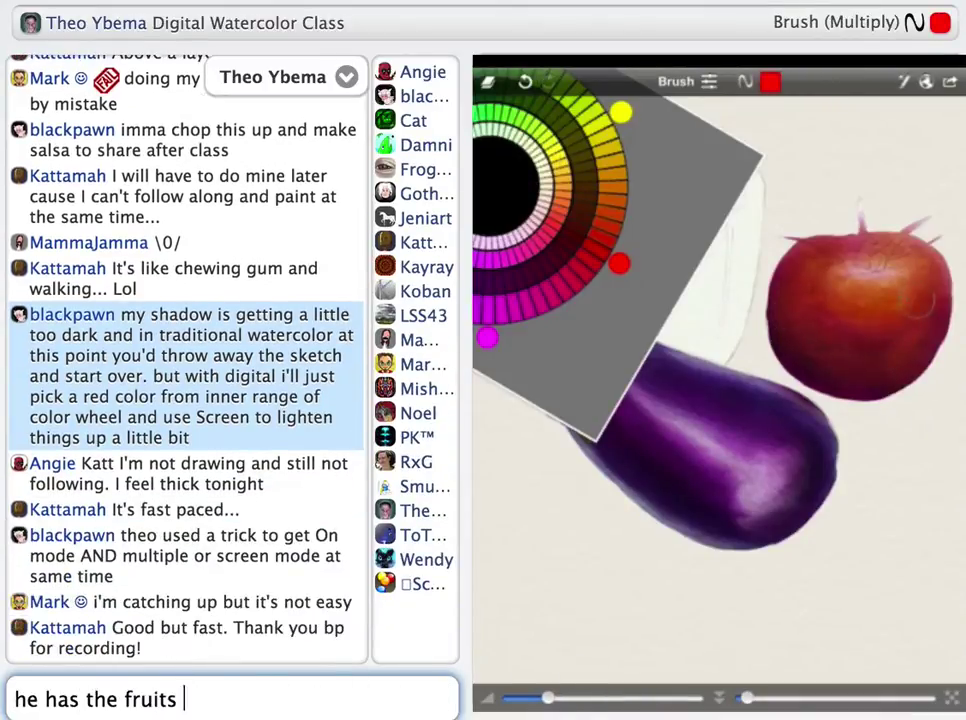
{"action": "key", "text": "Return"}
Post an explanation of the two white-fruit layers, with the top one in On blend mode so paint is masked to the fruit shapes.
{"action": "type", "text": "both layers had white fruits with transparent background. top layer is set to the layer blend mode On so when he paints into it everything is masked by the layer below which keeps things to the "}
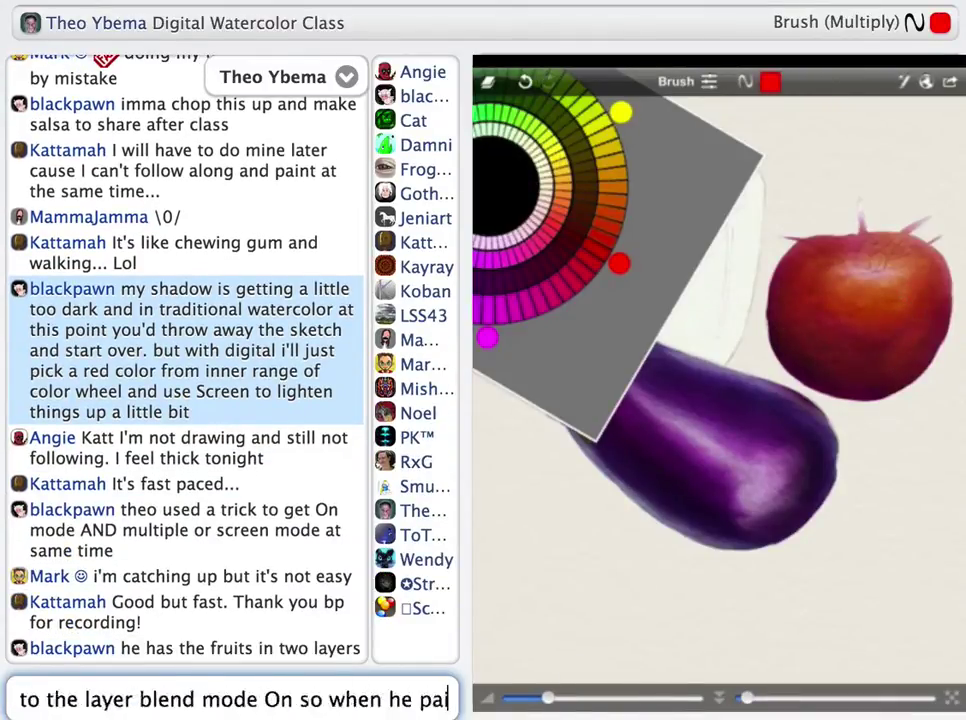
{"action": "type", "text": "fruit shapes"}
{"action": "key", "text": "Return"}
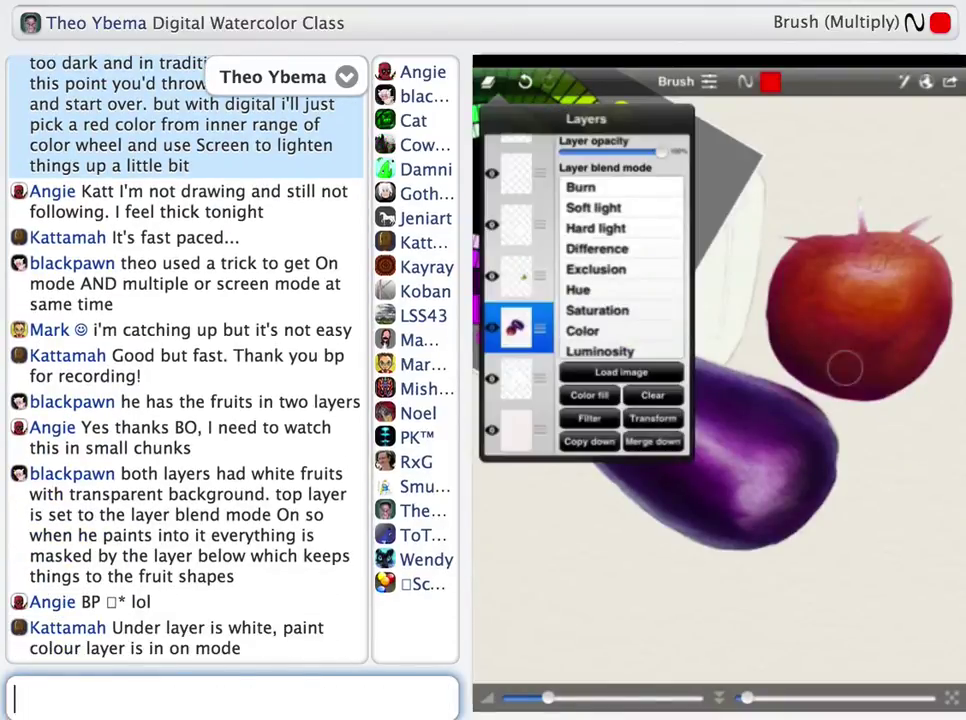
Post "clever layer set up! (y)" in the class chat.
{"action": "type", "text": "there it is"}
{"action": "key", "text": "Return"}
{"action": "type", "text": "clever layer s"}
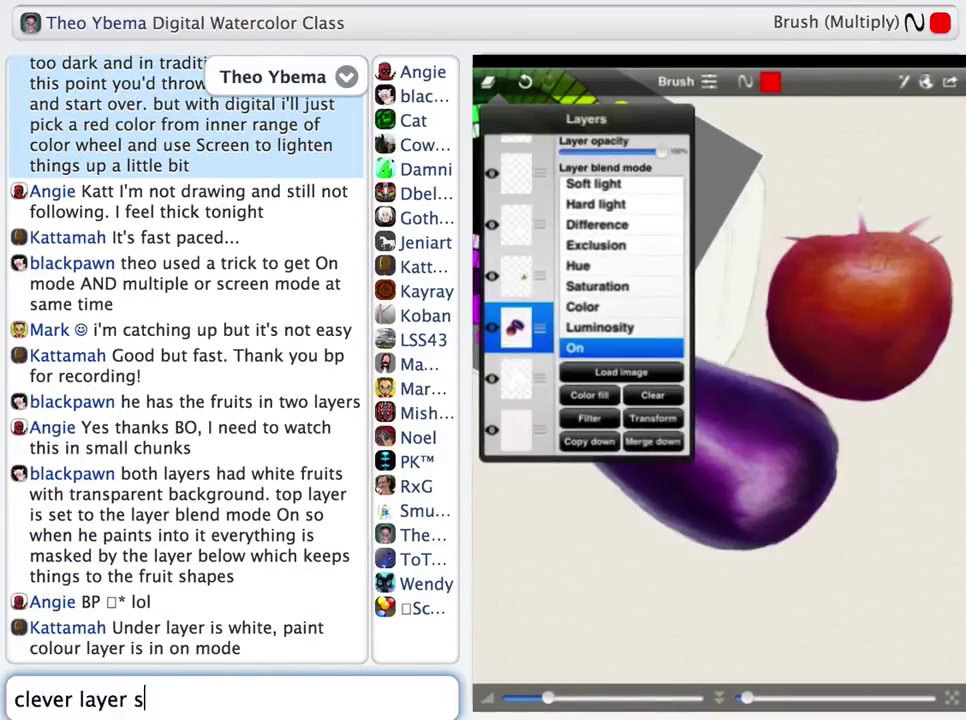
{"action": "type", "text": "et up! (y)"}
{"action": "key", "text": "Return"}
Post the answer "yes very bottom layer is the paper color" in the class chat.
{"action": "type", "text": "yes very bottom layer is the p"}
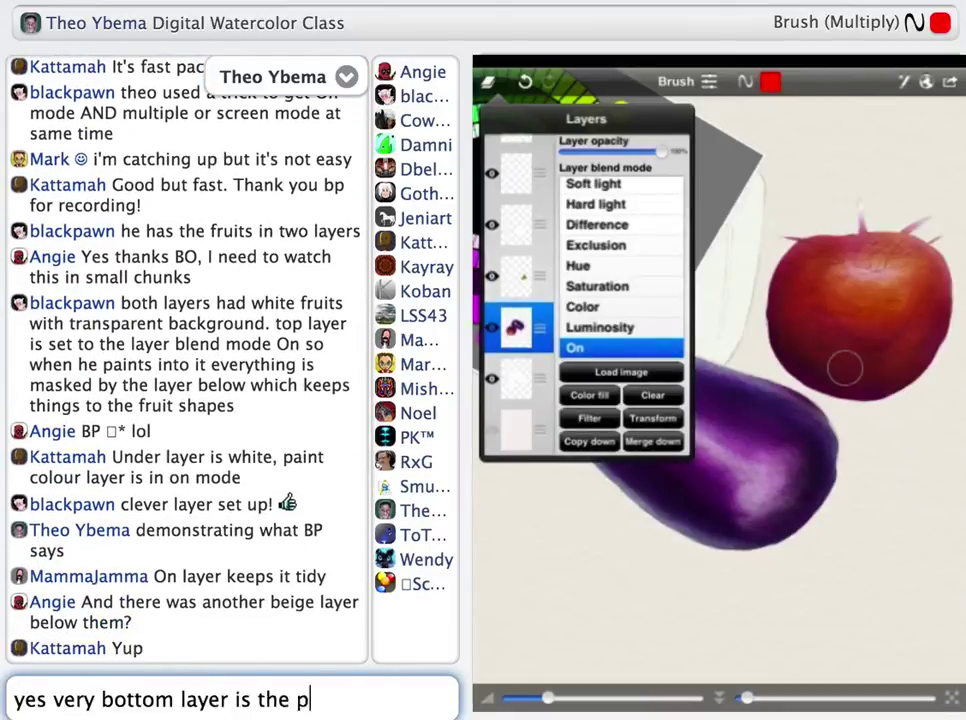
{"action": "type", "text": "aper color"}
{"action": "key", "text": "Return"}
Offer in chat to post the instructor's .sketchClub file after class, and post a "/s" message that the bottom layer isn't really essential.
{"action": "type", "text": "theo if you mail me the .sketchClub file after class i can post it so people could open it up and"}
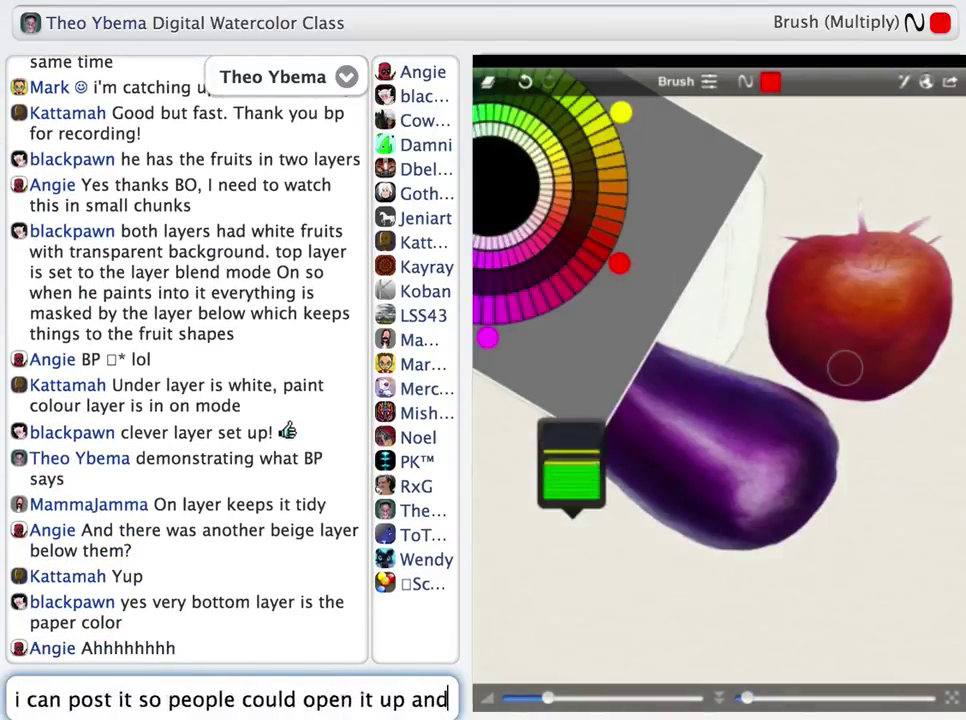
{"action": "type", "text": " see how you set things up"}
{"action": "key", "text": "Return"}
{"action": "type", "text": "i was using hte bottom layer just to see the white in the on mode layers it's not really essential"}
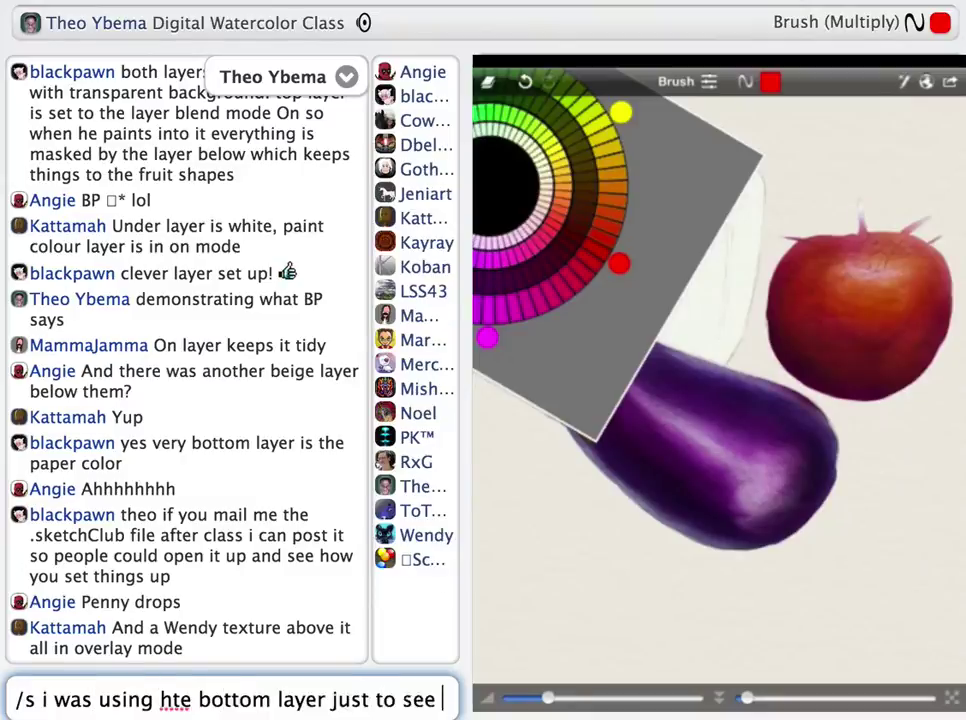
{"action": "key", "text": "Return"}
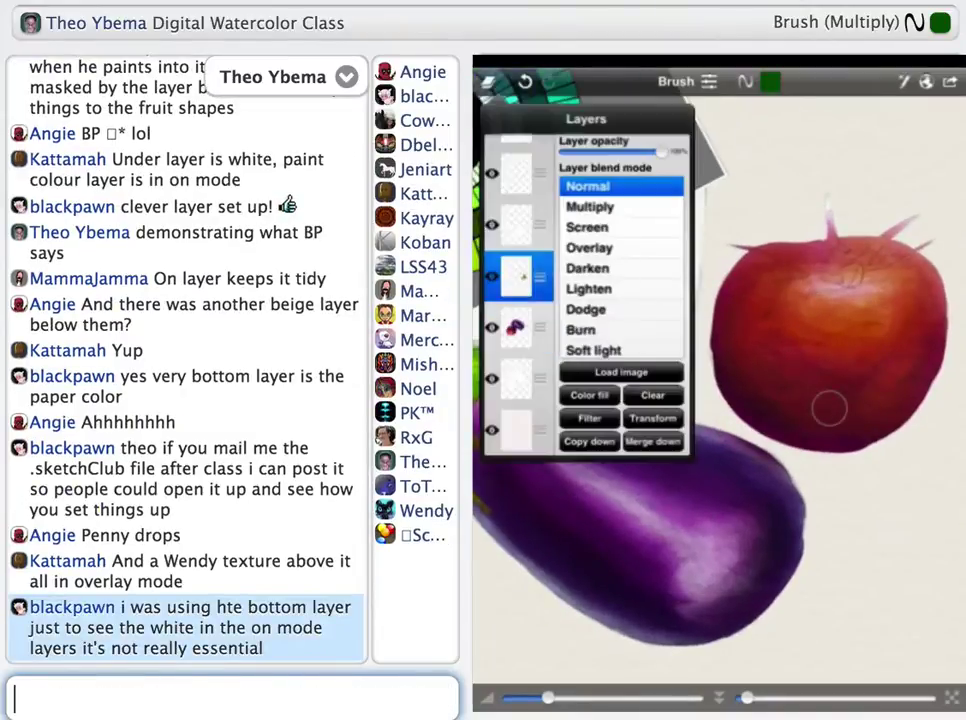
Post a "/s" message about doing the tomato stem in green on the eggplant's greens layer with the same technique.
{"action": "type", "text": "/s "}
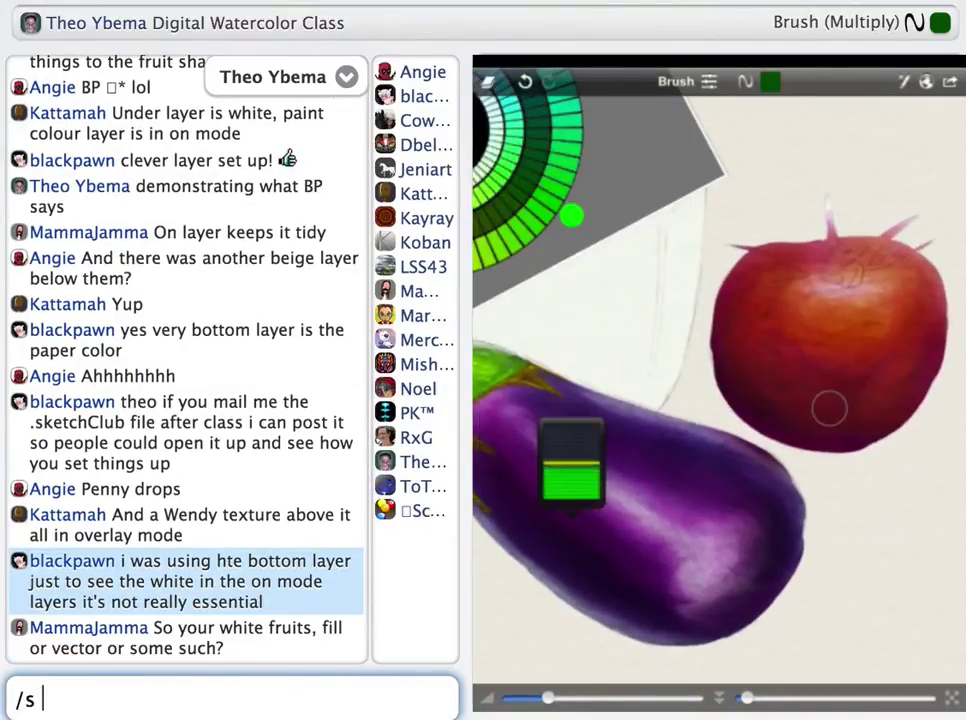
{"action": "type", "text": "okay i'm going to do the stem of"}
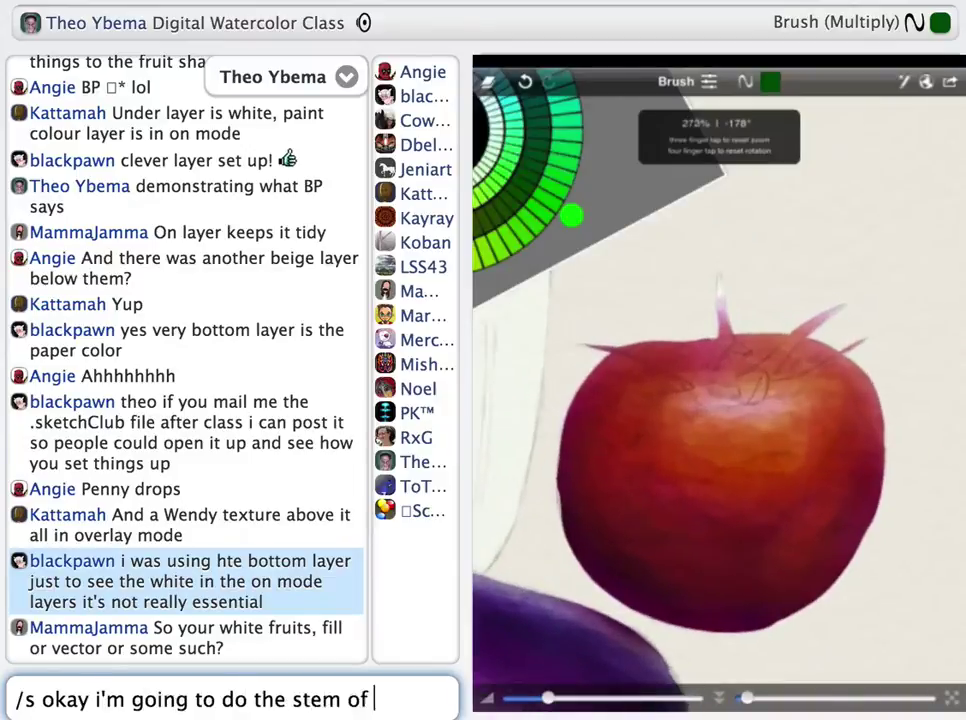
{"action": "type", "text": " the tomato in green, i chose the layer for the greens that i used for the eggplant and use the same technique"}
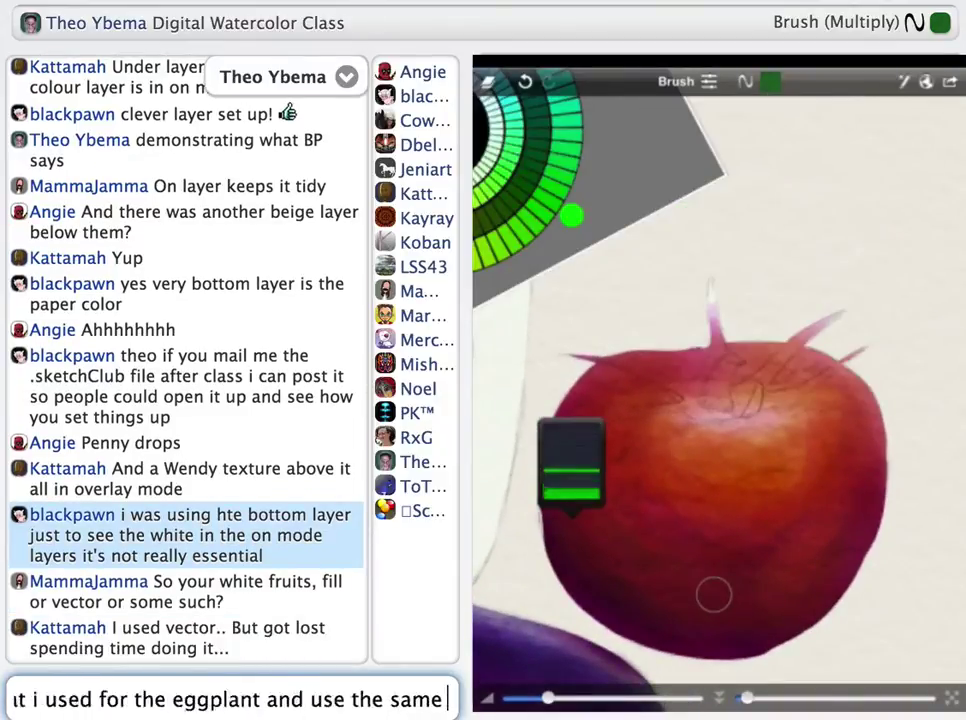
{"action": "key", "text": "Return"}
Post a "/s" message about diverting from the color wheel and setting the green a little more into gray so it lightens during screen.
{"action": "type", "text": "/s im actuall"}
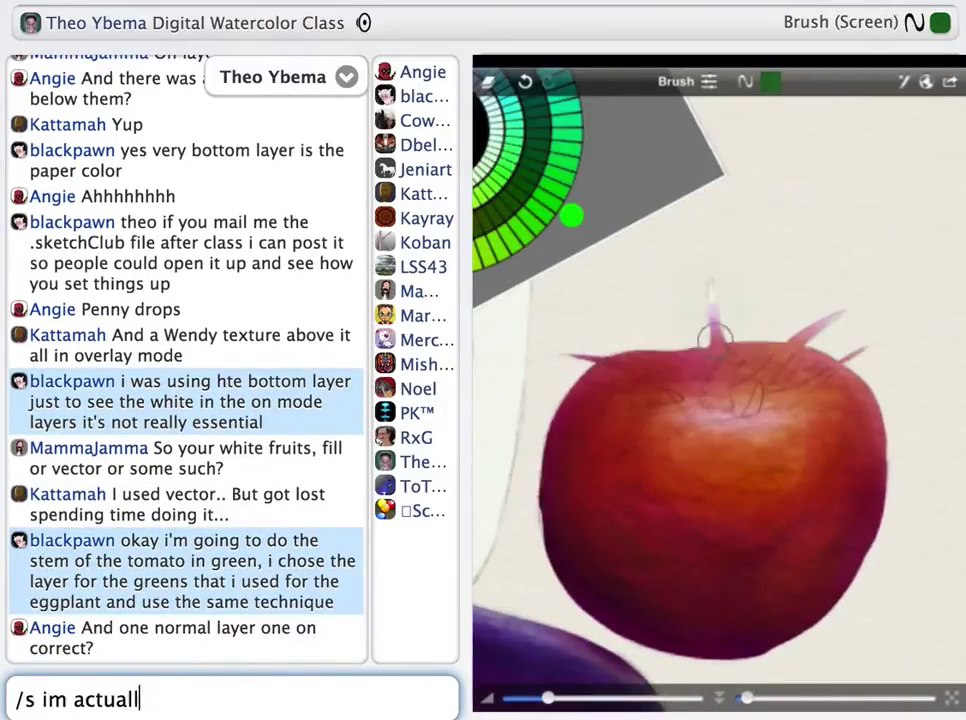
{"action": "type", "text": "y diverting from the color wheel and setting the color of the green a little more into gray so that it will lighten during screen"}
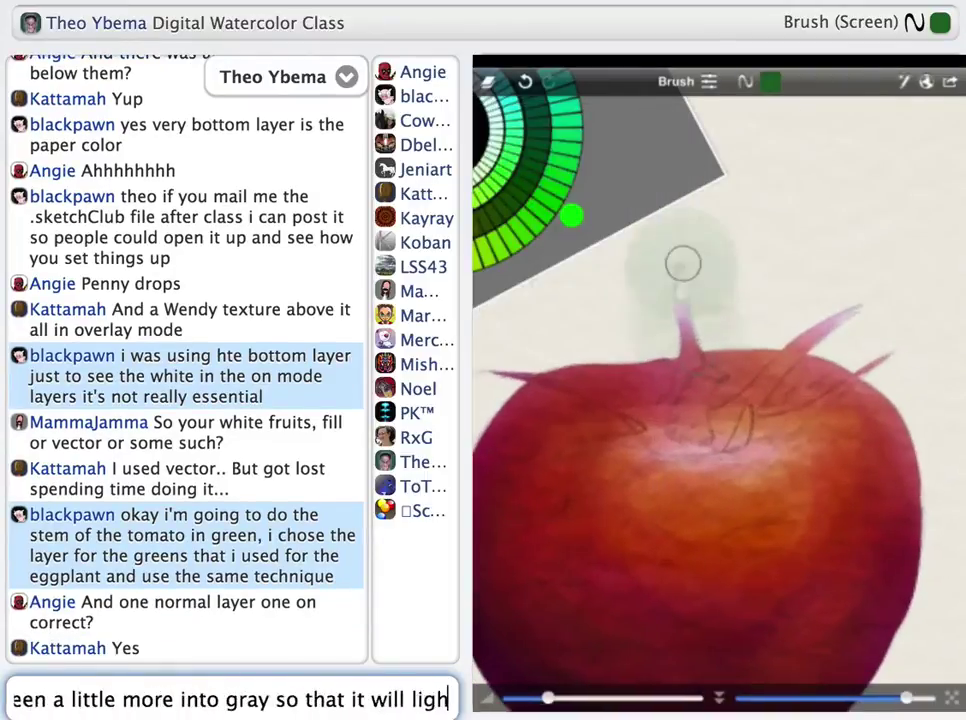
{"action": "key", "text": "Return"}
Switch the painting tool from Brush to Smooth.
{"action": "left_click", "coordinate": [675, 81]}
{"action": "left_click", "coordinate": [627, 341]}
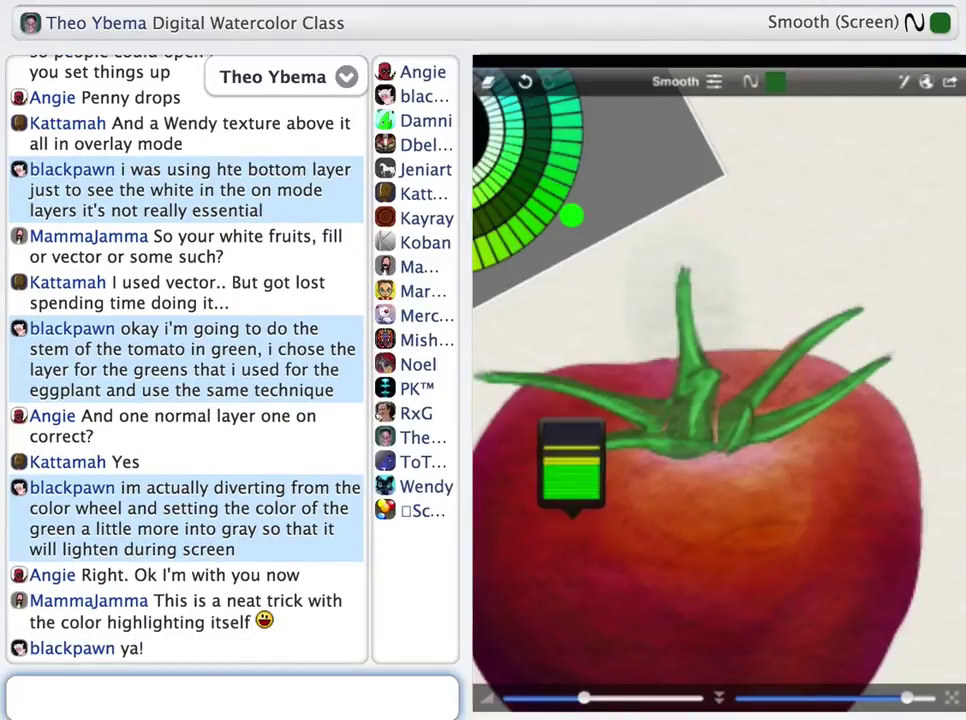
Post a "/s" message that the self-highlighting color trick only works when the screen color hits a transparent layer, lightening in subsequent strokes.
{"action": "type", "text": "/s"}
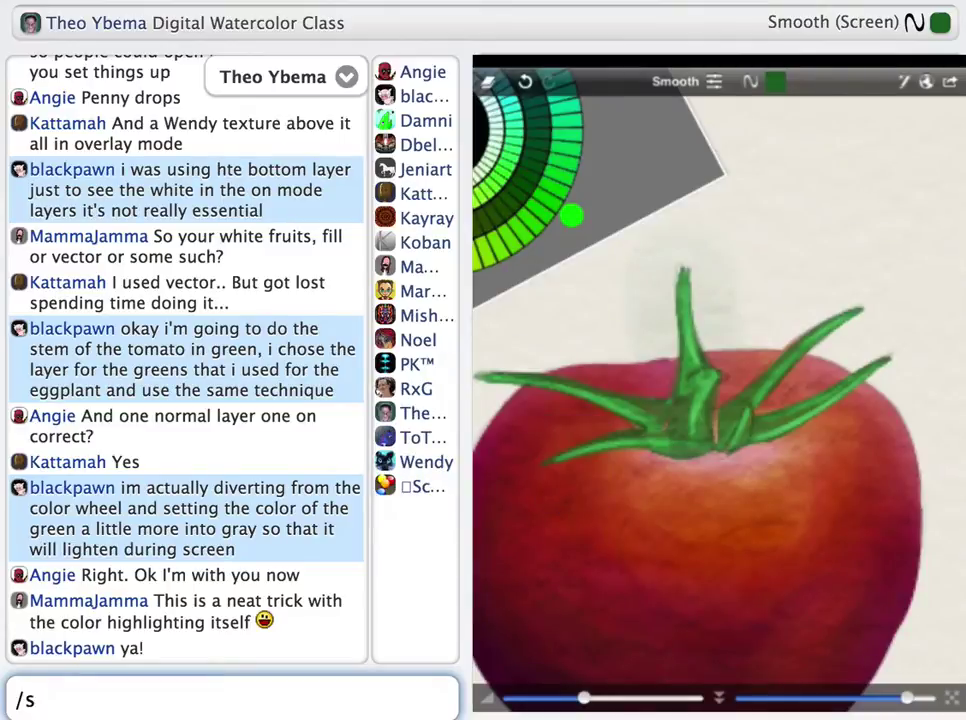
{"action": "type", "text": " yeah that is a cool trick to let the color highlight itself as you say Mammajamma. thi"}
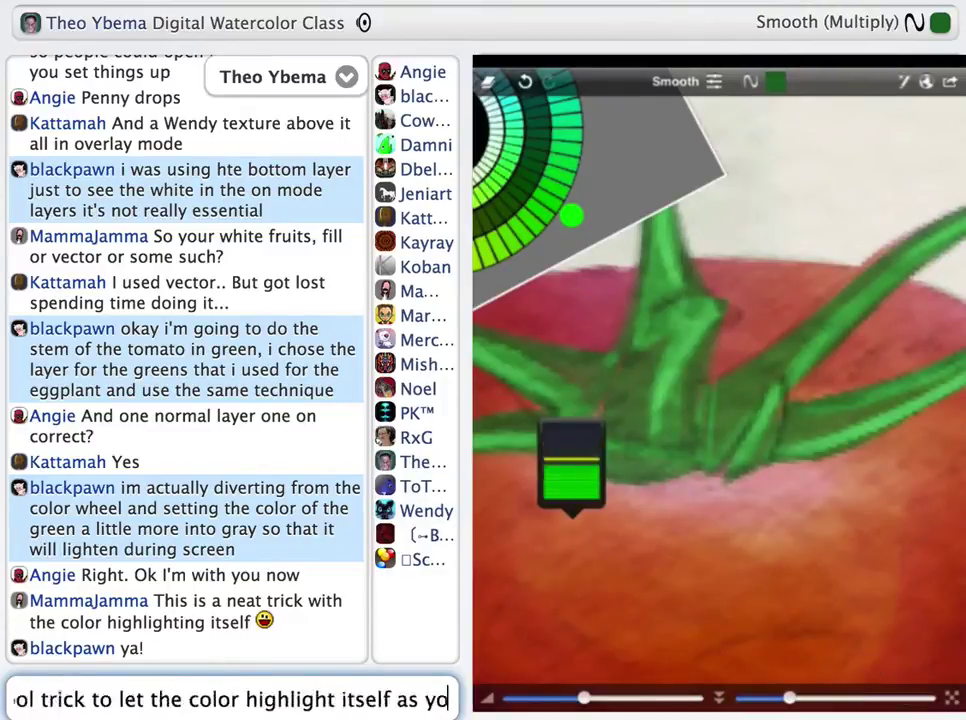
{"action": "type", "text": "s only works when the screen color is hitting a transparent layer so it lays down the col"}
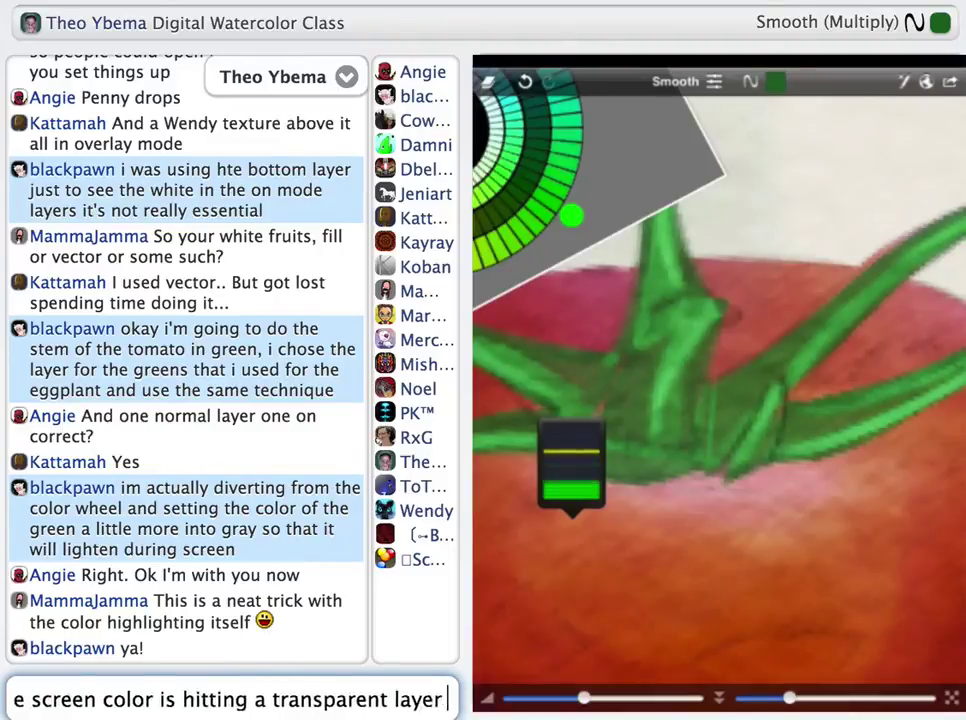
{"action": "type", "text": "or and then lightens in subsequent strokes"}
{"action": "key", "text": "Return"}
Post a "/s" message about getting the effect quickly and shading with multiply, and reply in chat that these advanced techniques take study and practice.
{"action": "type", "text": "/s it doesn't mean that i'm alway"}
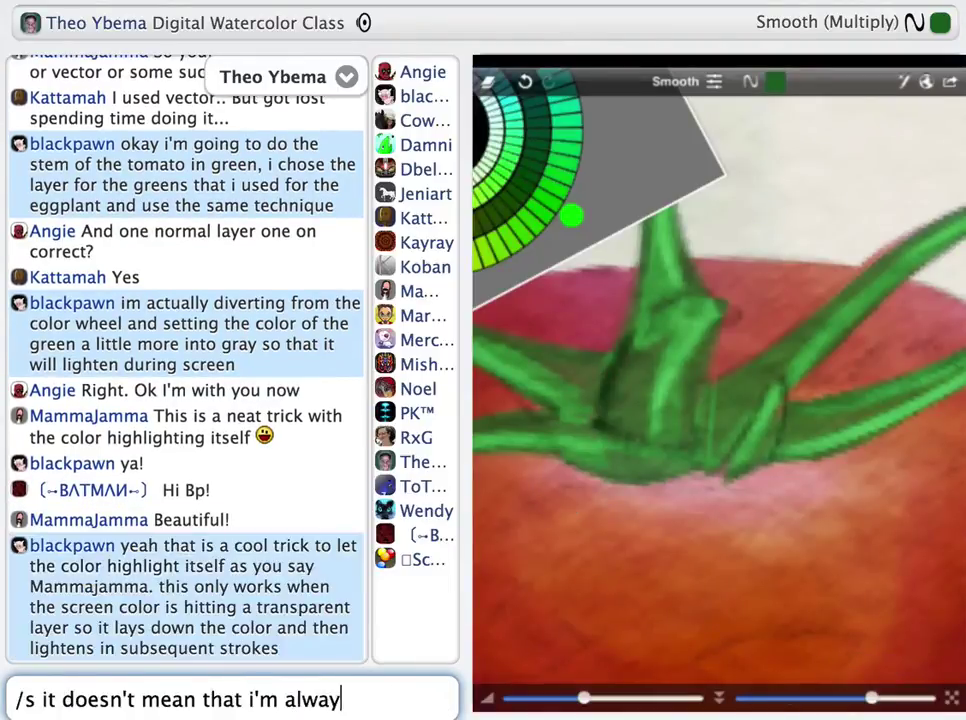
{"action": "type", "text": "s immediately satisfied with the result but its a quick way to get the effect then go in later with multiply to shade"}
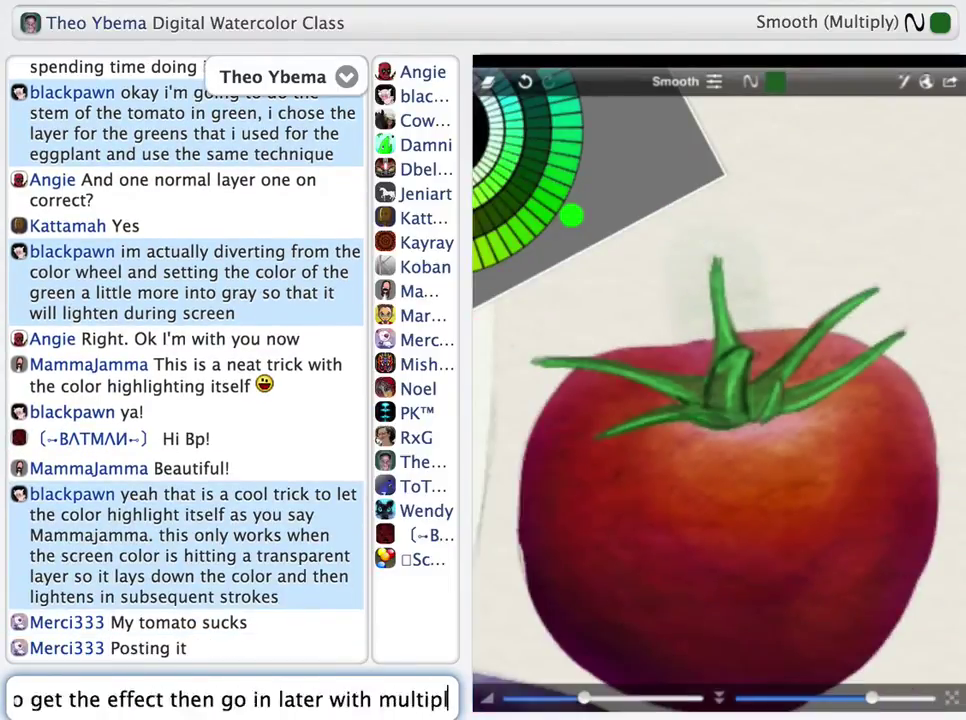
{"action": "key", "text": "Return"}
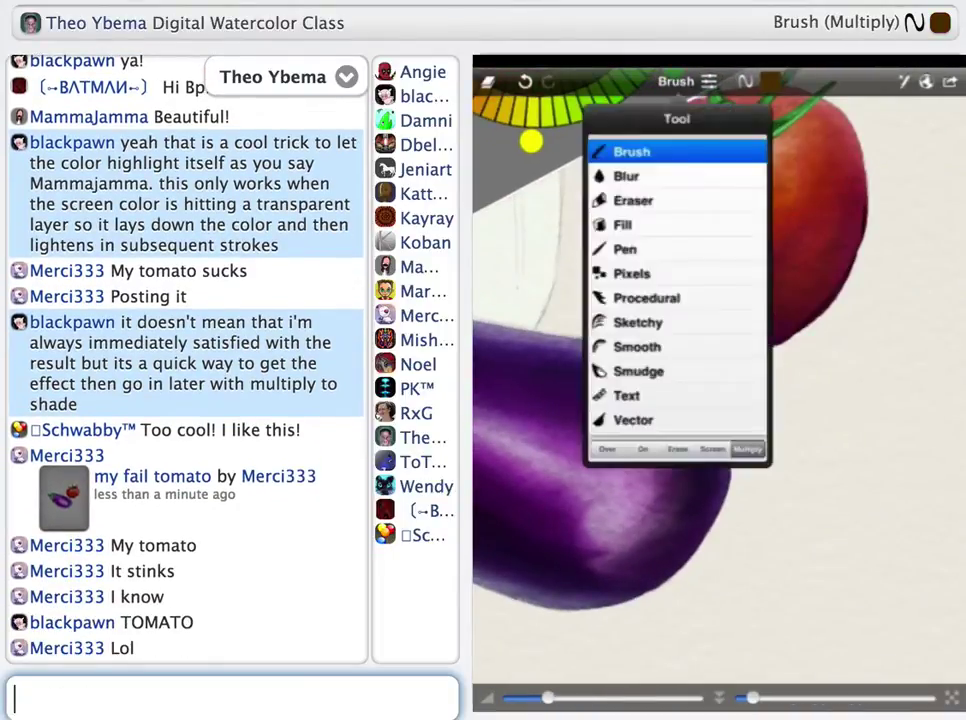
{"action": "type", "text": "these are some advanced techiniques will definitely take some study and practice"}
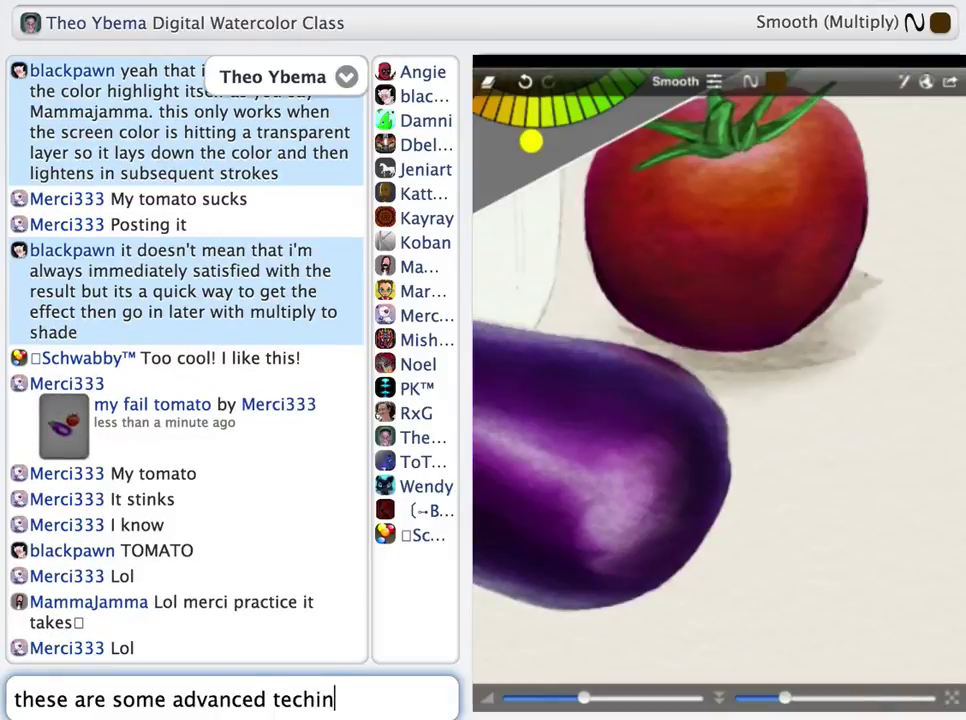
{"action": "key", "text": "Return"}
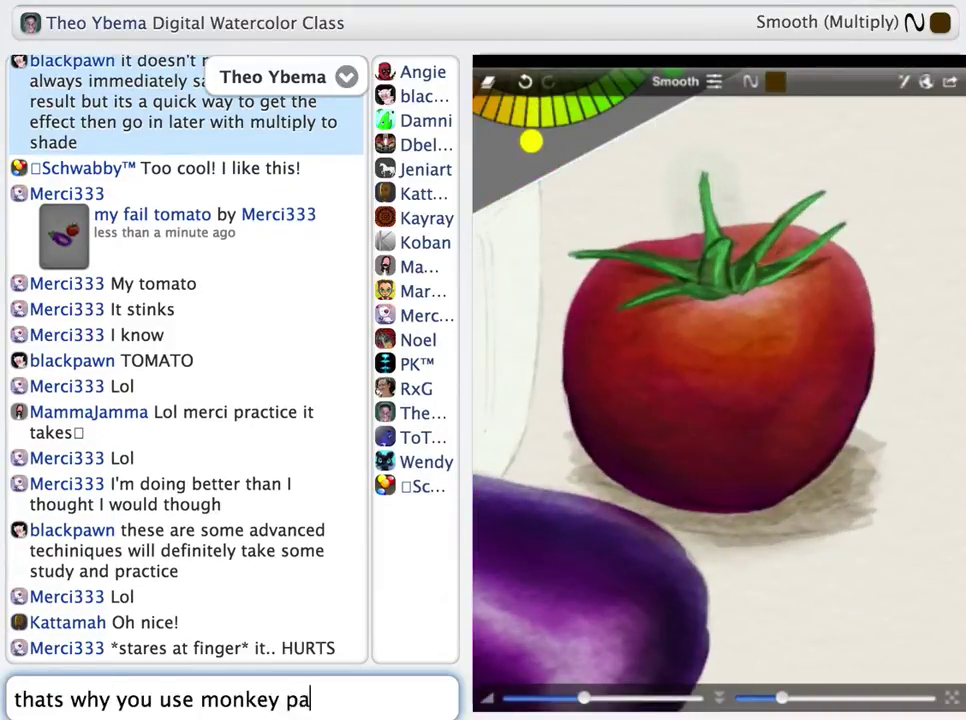
Reword the joke reply about the sore finger and post it as "thats why you use haunted monkey paw instead".
{"action": "key", "text": "BackSpace"}
{"action": "key", "text": "BackSpace"}
{"action": "key", "text": "BackSpace"}
{"action": "key", "text": "BackSpace"}
{"action": "key", "text": "BackSpace"}
{"action": "key", "text": "BackSpace"}
{"action": "key", "text": "BackSpace"}
{"action": "key", "text": "BackSpace"}
{"action": "key", "text": "BackSpace"}
{"action": "type", "text": "haunted monkey paw instead"}
{"action": "key", "text": "Return"}
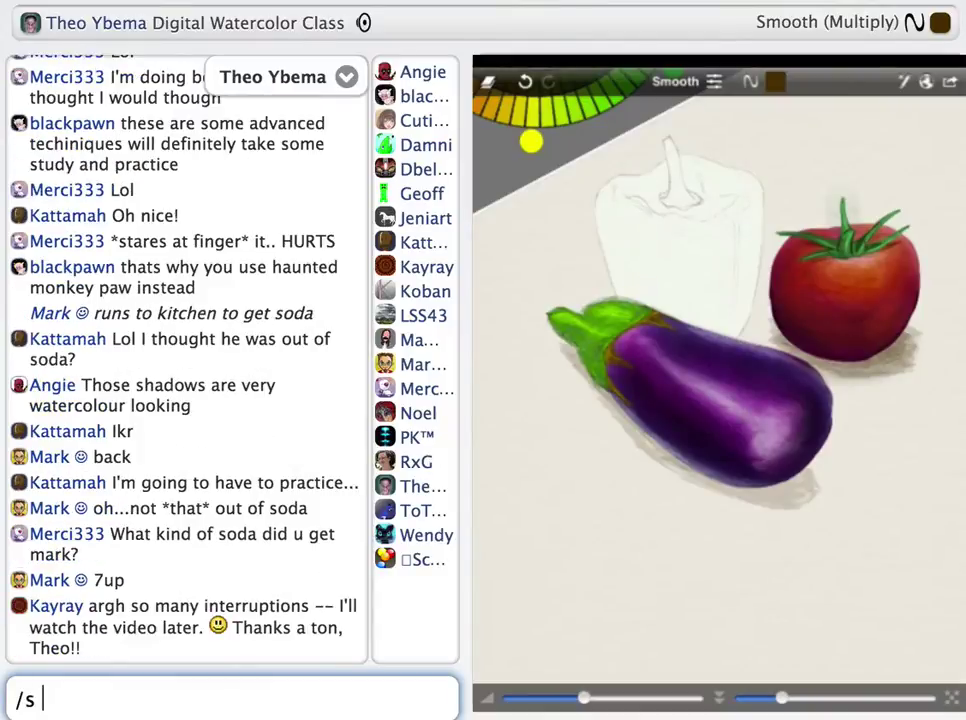
Post a "/s" message that the first two fruits are done and the pepper will finish up the painting.
{"action": "type", "text": "okay i'm done with the first two fruits i"}
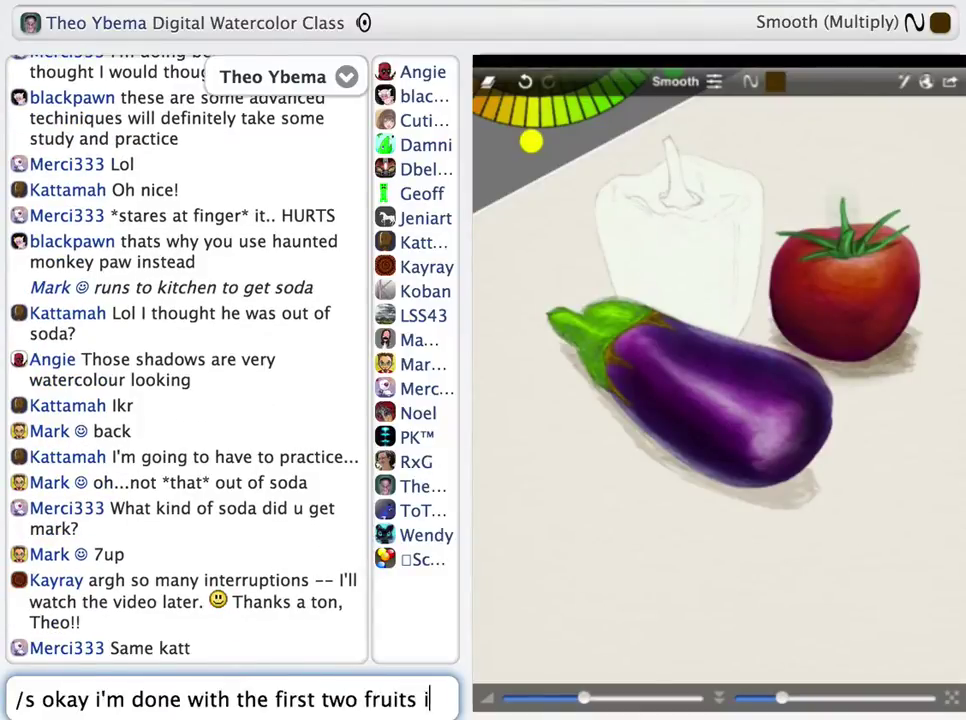
{"action": "type", "text": "'m going to finish up with the"}
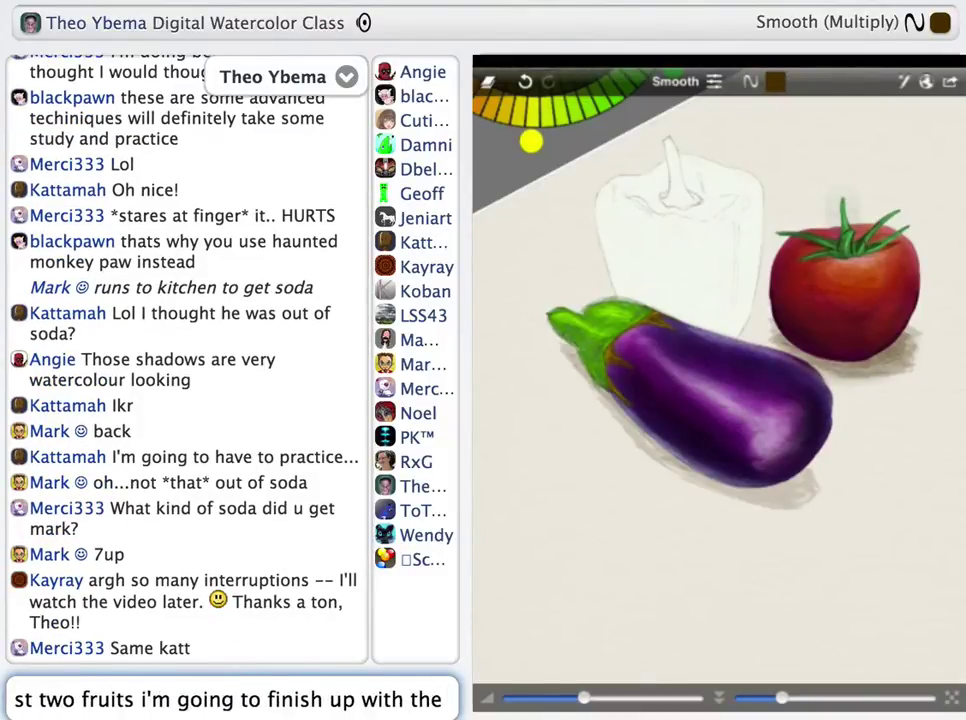
{"action": "type", "text": " pepper"}
{"action": "key", "text": "Return"}
Post a "/s" message about making the pepper yellow to show the yellow color range, and ask for any questions so far.
{"action": "type", "text": "/s i'm going to make it yellow "}
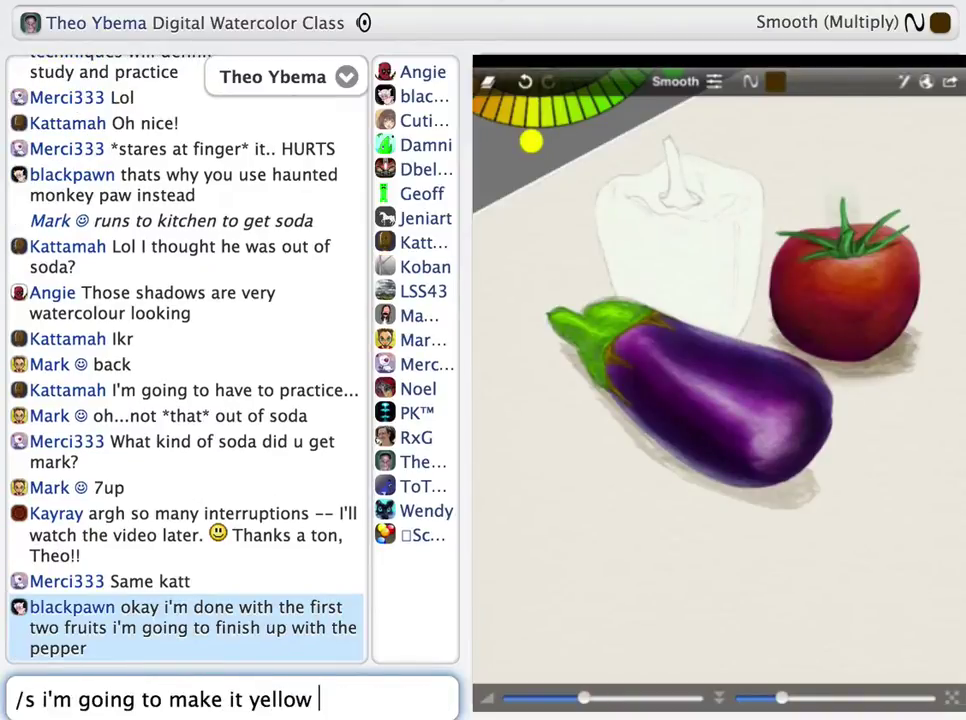
{"action": "type", "text": "to show you the color range for the yel"}
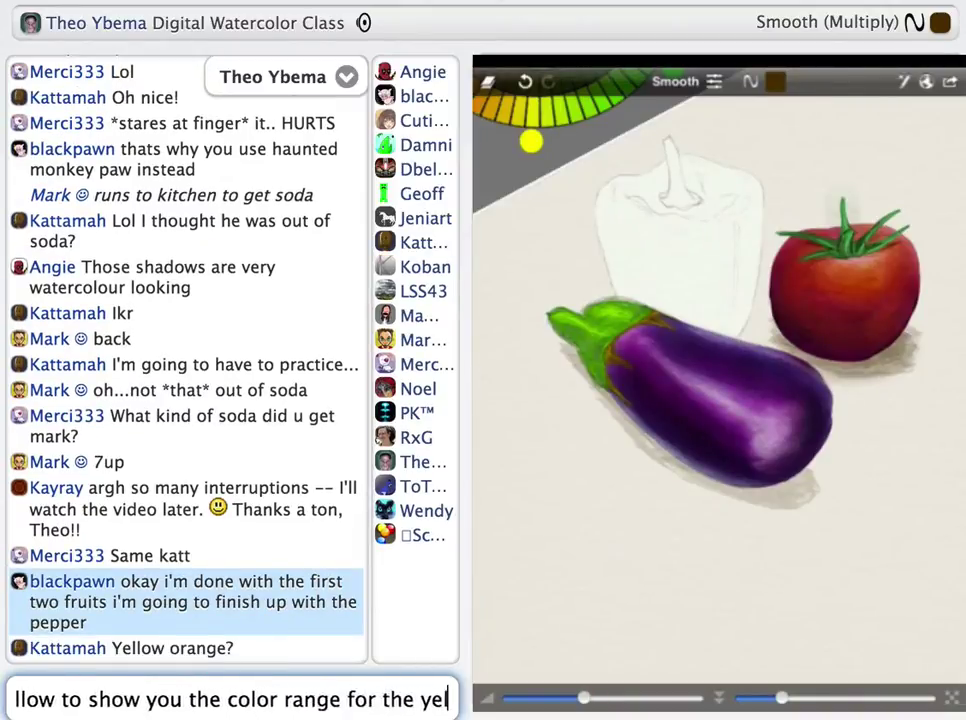
{"action": "type", "text": "low color"}
{"action": "key", "text": "Return"}
{"action": "type", "text": "/s any questions so far?"}
{"action": "key", "text": "Return"}
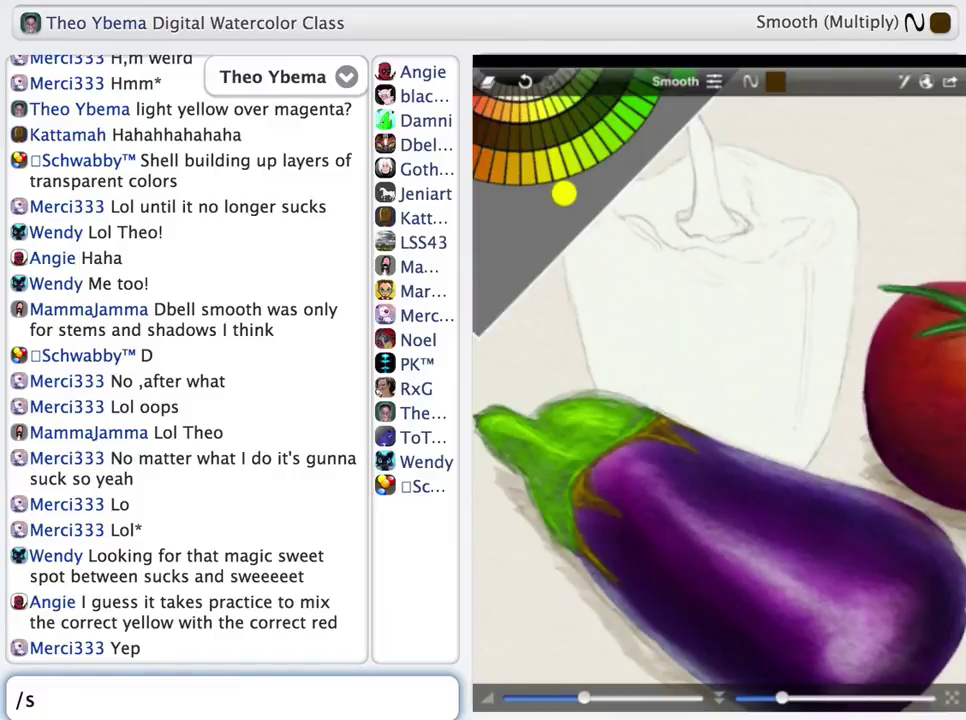
Post a "/s" message that the smooth tool is actually only used for really small things.
{"action": "type", "text": "using the smooth to"}
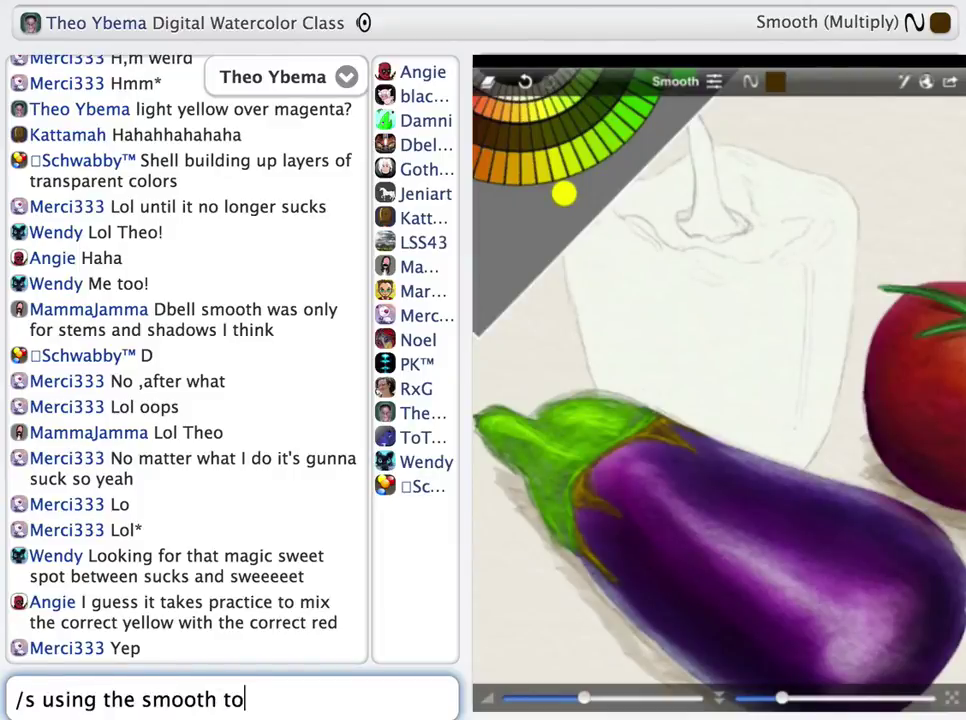
{"action": "type", "text": "ol i only use smooth actually for really smal"}
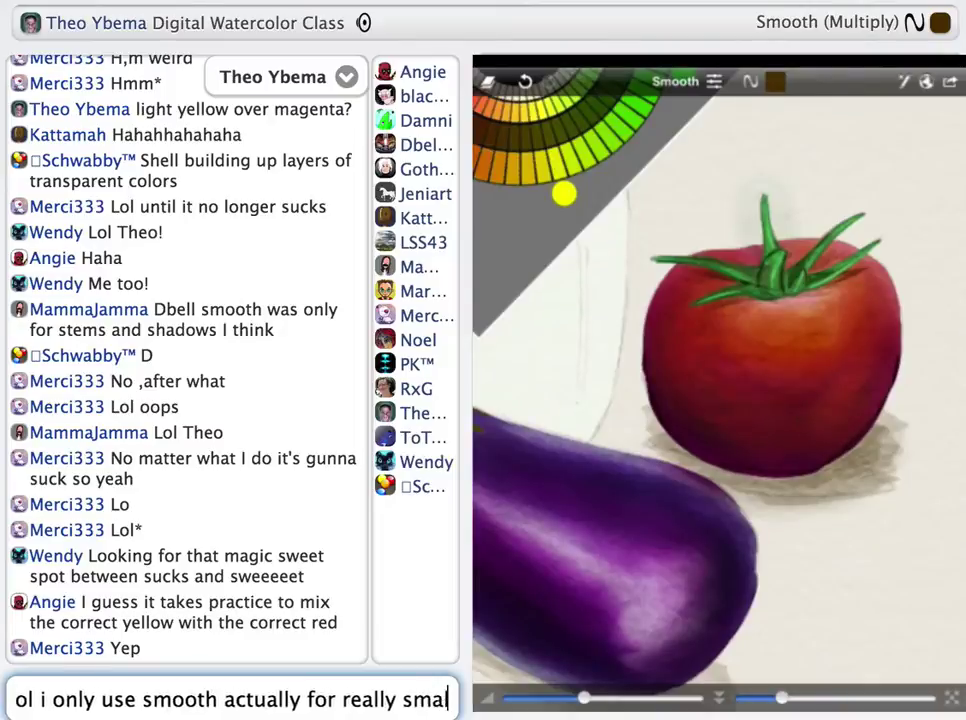
{"action": "type", "text": "l things"}
{"action": "key", "text": "Return"}
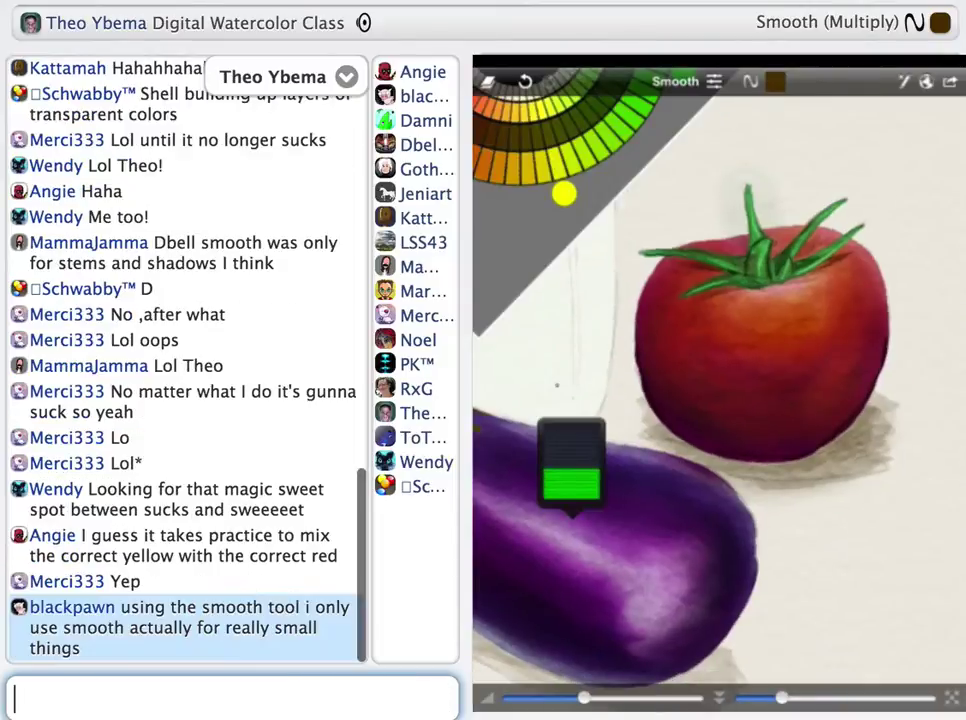
Post a "/s" message that smooth suits shading stems and small leaves but not larger areas, the eggplant green being a little big.
{"action": "type", "text": "/s the eggplant green was a little on the big side fo"}
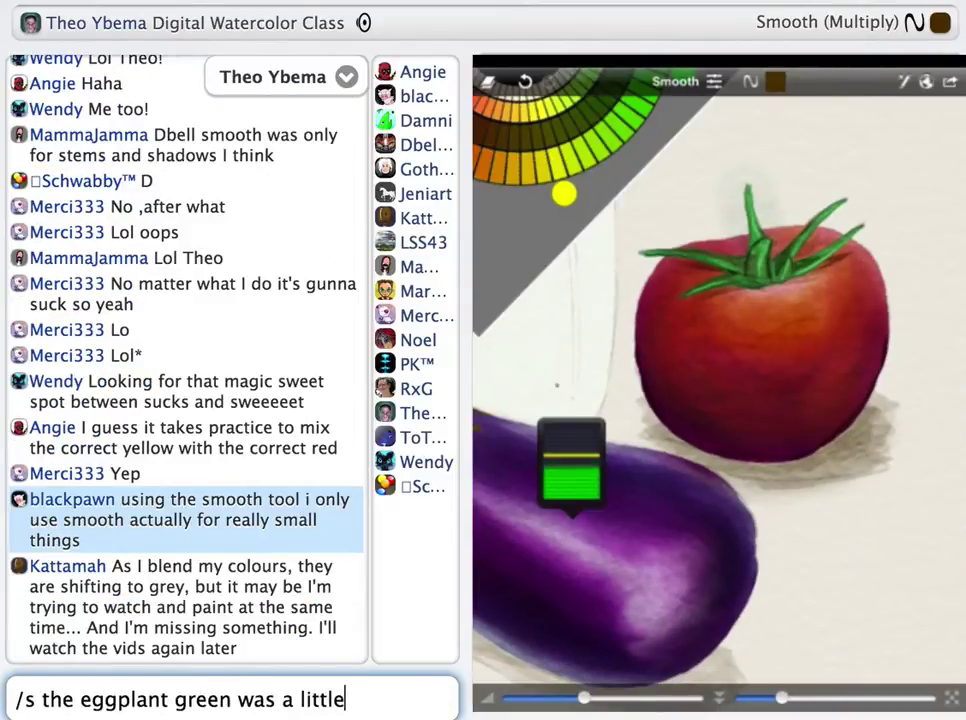
{"action": "key", "text": "BackSpace"}
{"action": "key", "text": "BackSpace"}
{"action": "type", "text": "but for stems "}
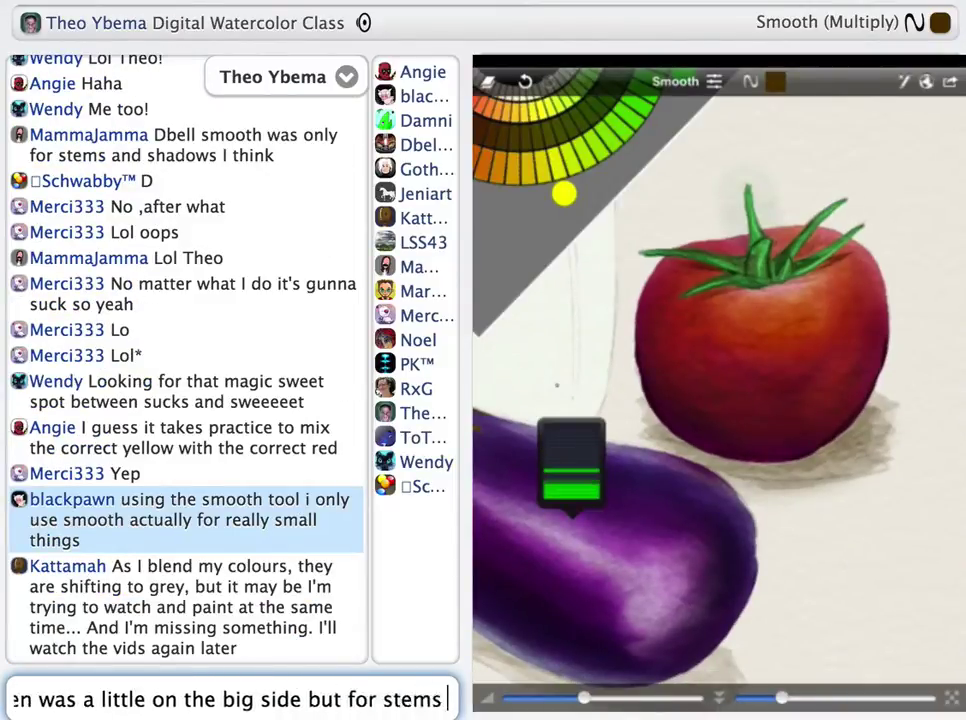
{"action": "type", "text": "and small leaves and such smooth "}
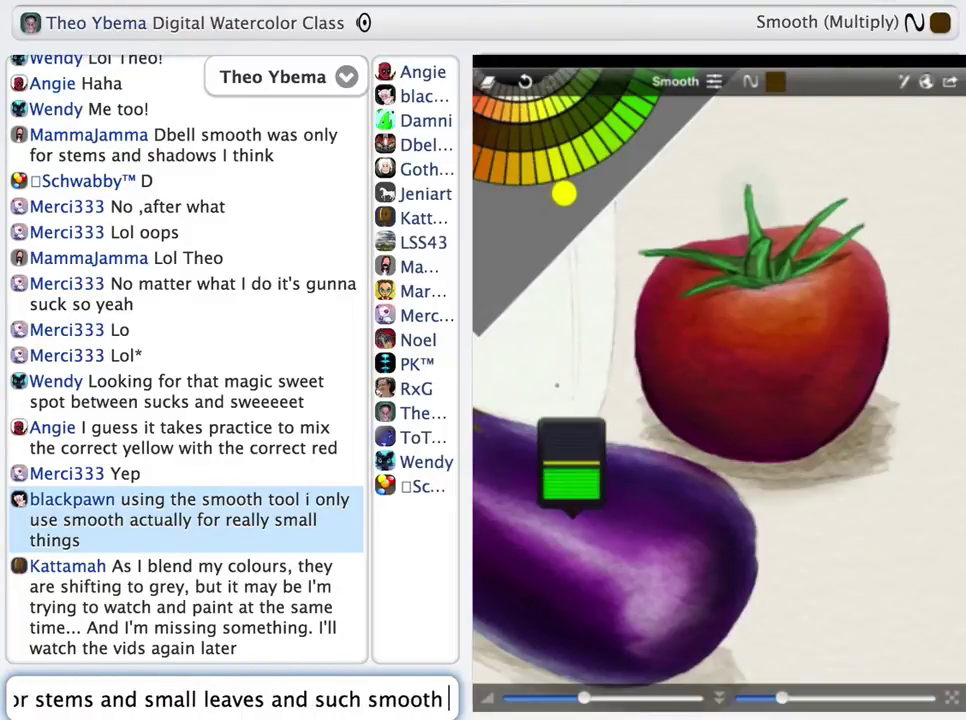
{"action": "type", "text": "is a nice way for shading it.  for large"}
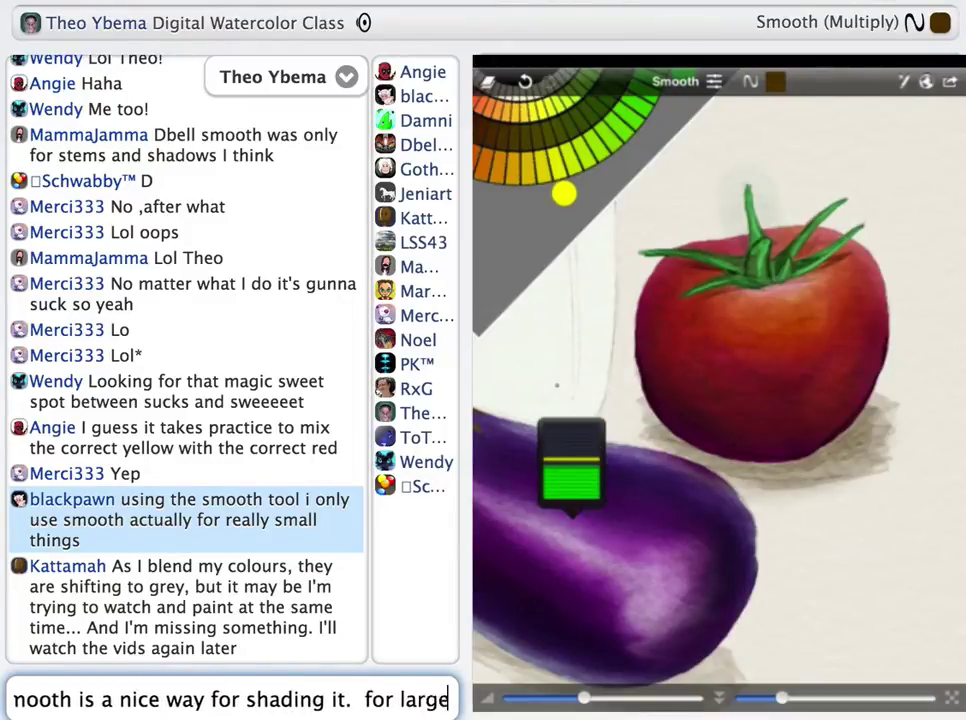
{"action": "type", "text": "r areas not so much"}
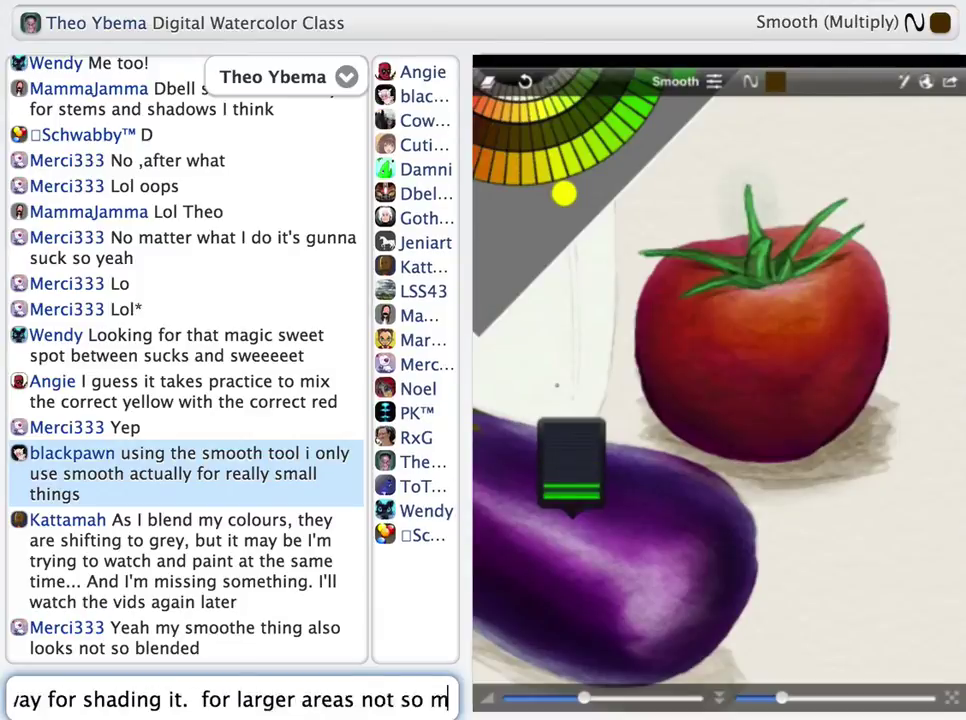
{"action": "key", "text": "Return"}
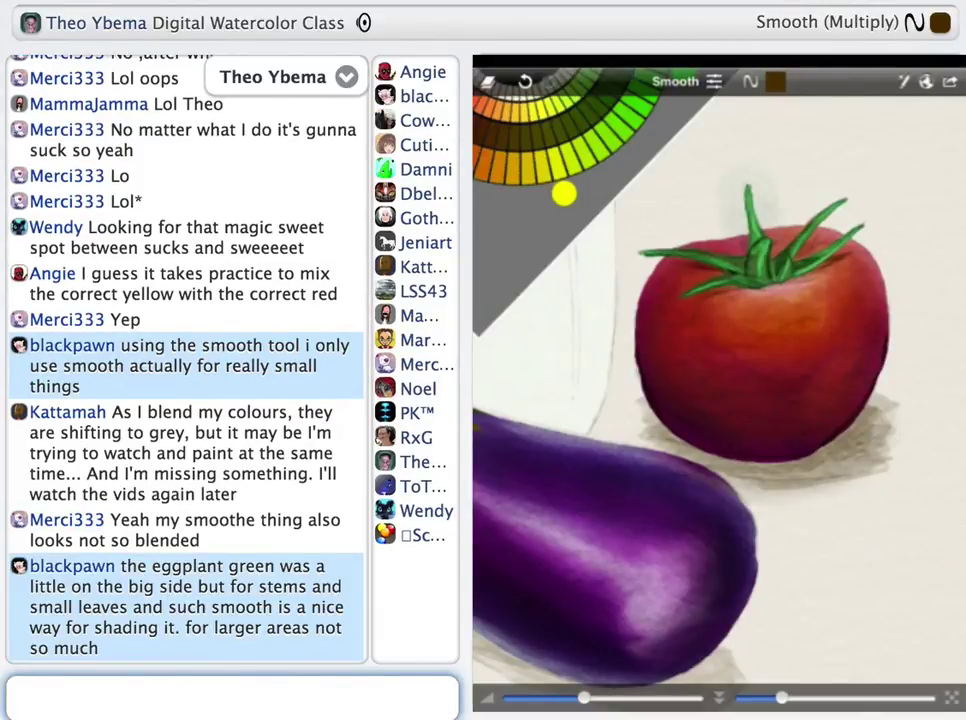
Post a "/s" message that yellow and red can turn gray only when not in multiply mode, for instance.
{"action": "type", "text": "/s the only tha"}
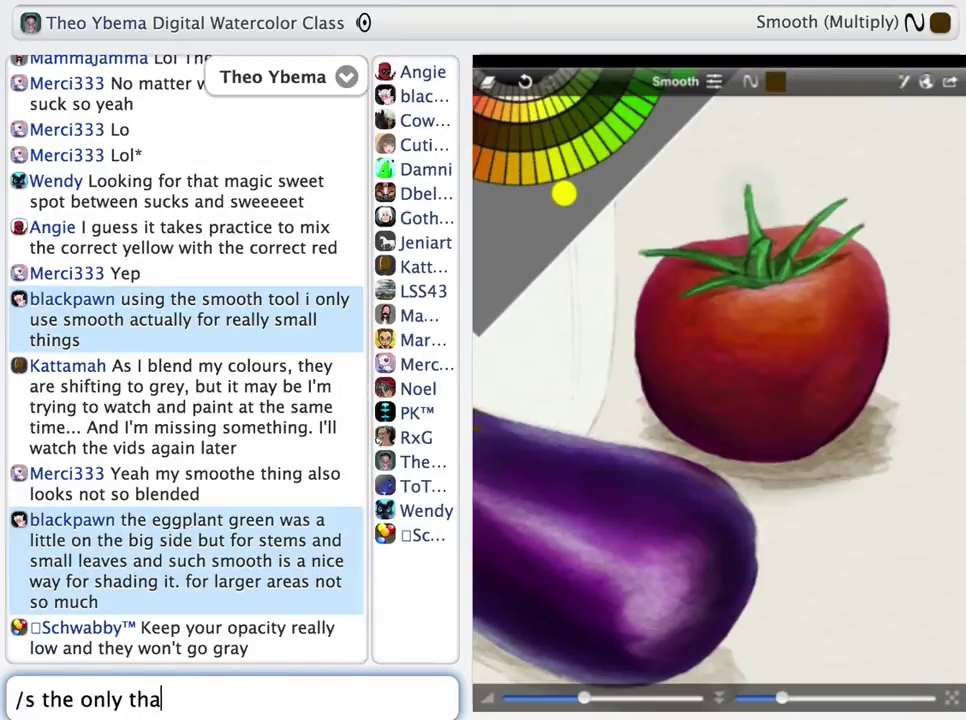
{"action": "type", "text": "t yellow and red can turn "}
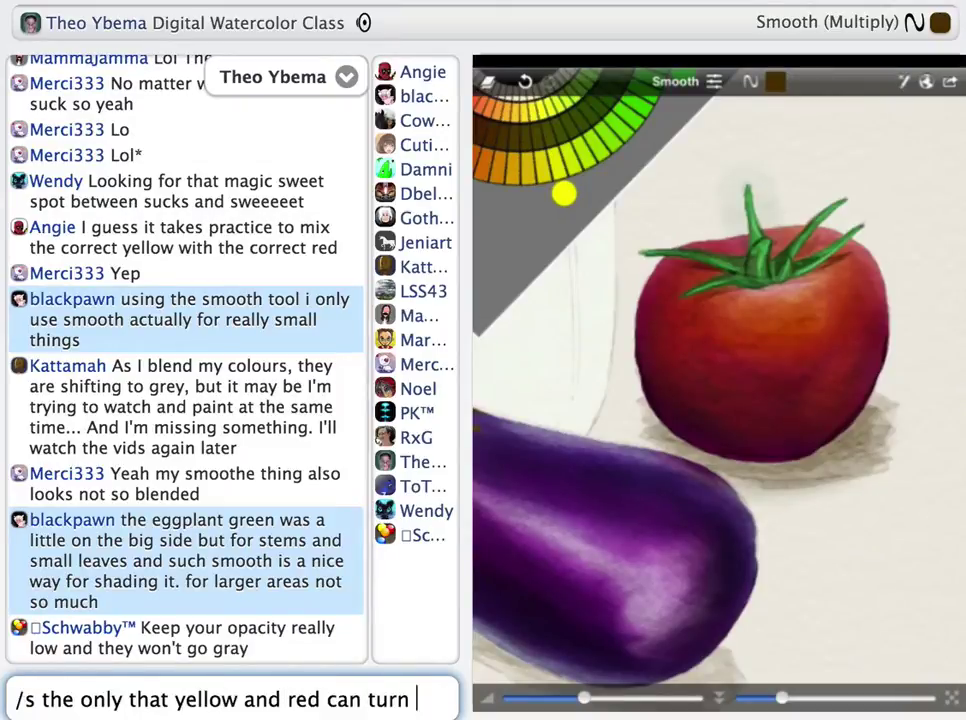
{"action": "type", "text": "gray is when you're not in multiply mod"}
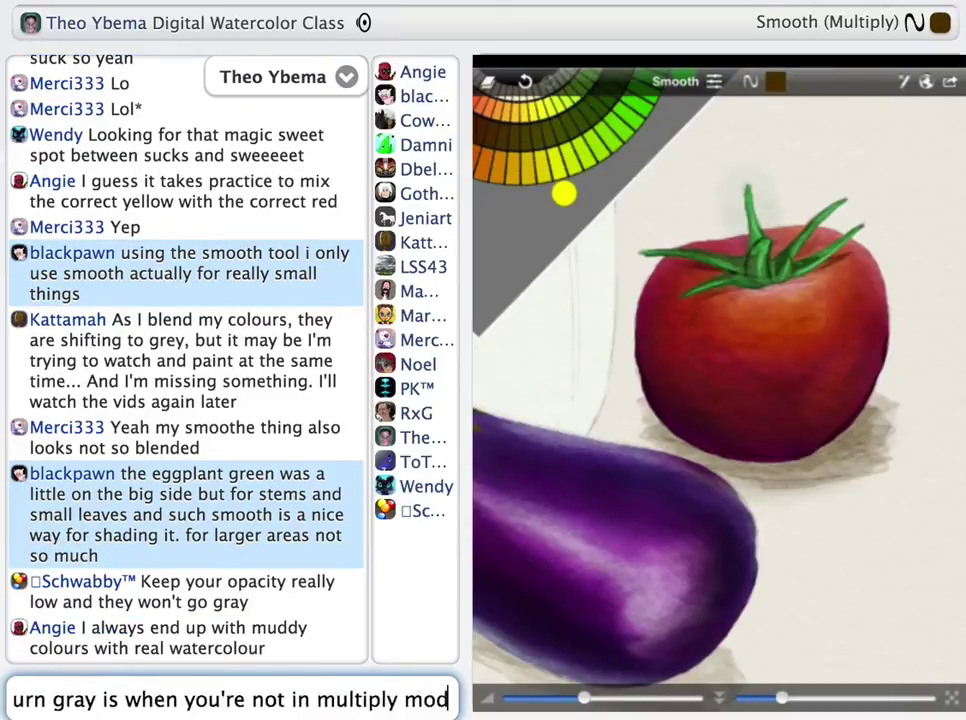
{"action": "type", "text": "e for instance"}
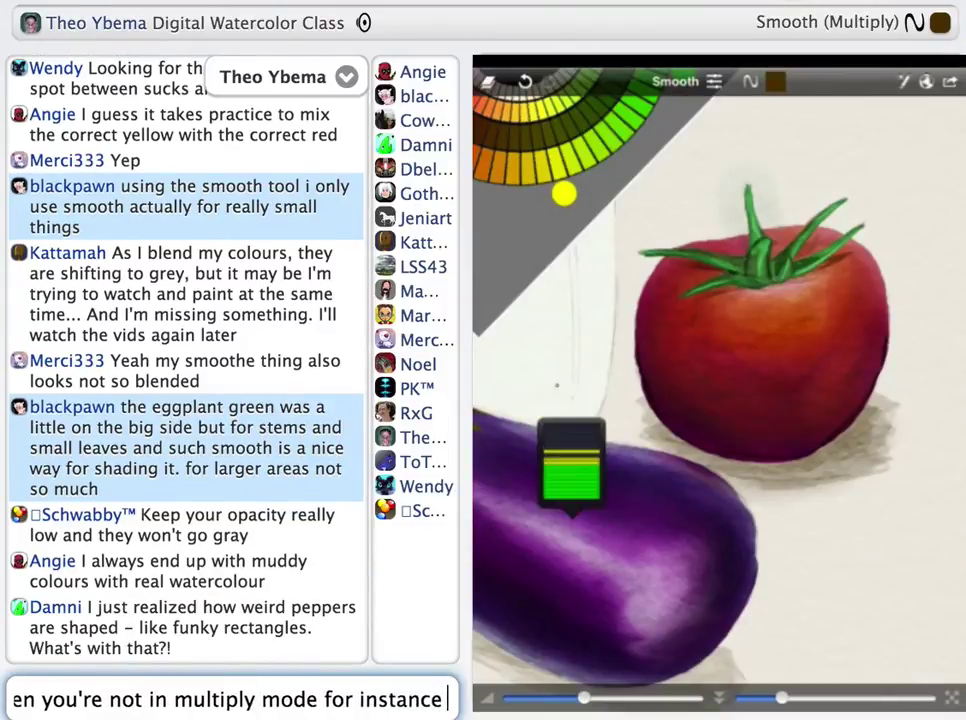
{"action": "key", "text": "Return"}
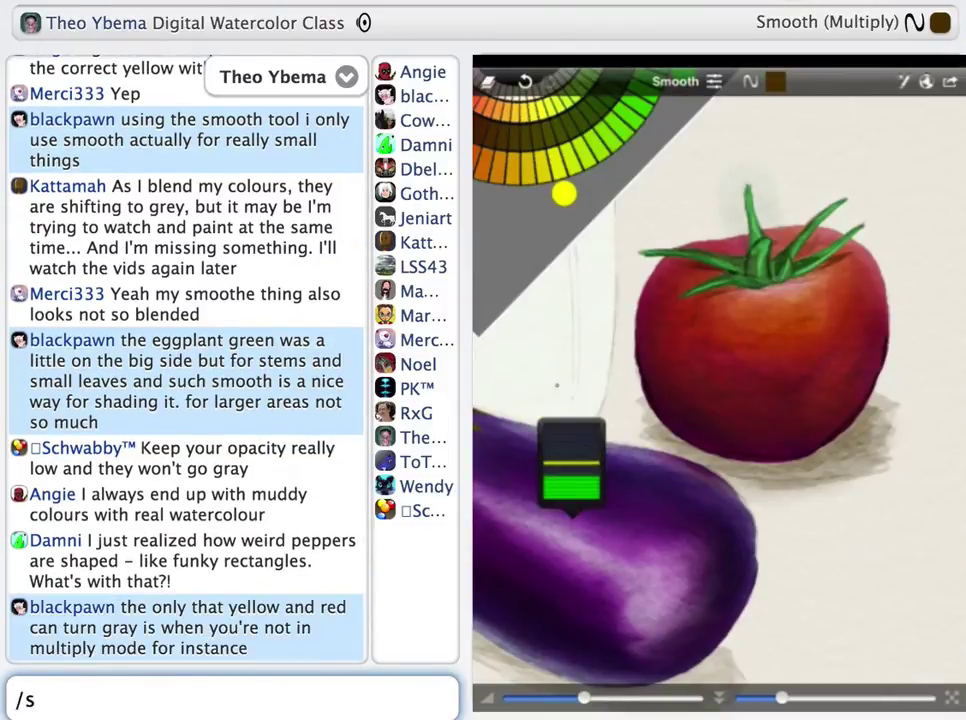
{"action": "key", "text": "BackSpace"}
{"action": "key", "text": "BackSpace"}
{"action": "key", "text": "BackSpace"}
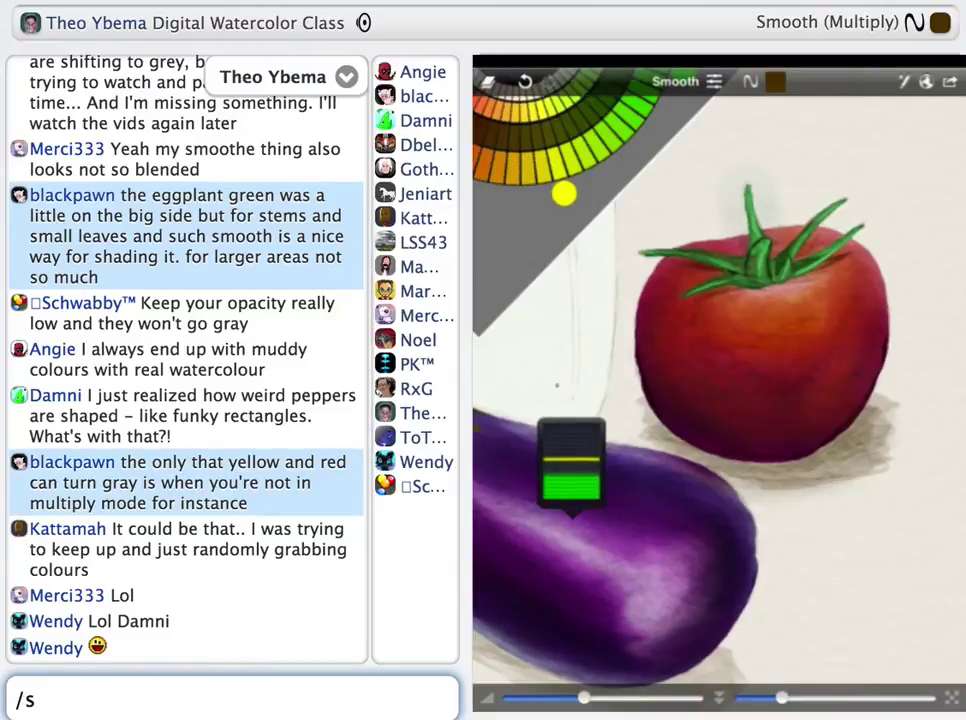
Post a "/s" reply that too high transparency can gray a yellow, advising a yellow with a bias towards orange instead of 100% yellow.
{"action": "type", "text": "goog "}
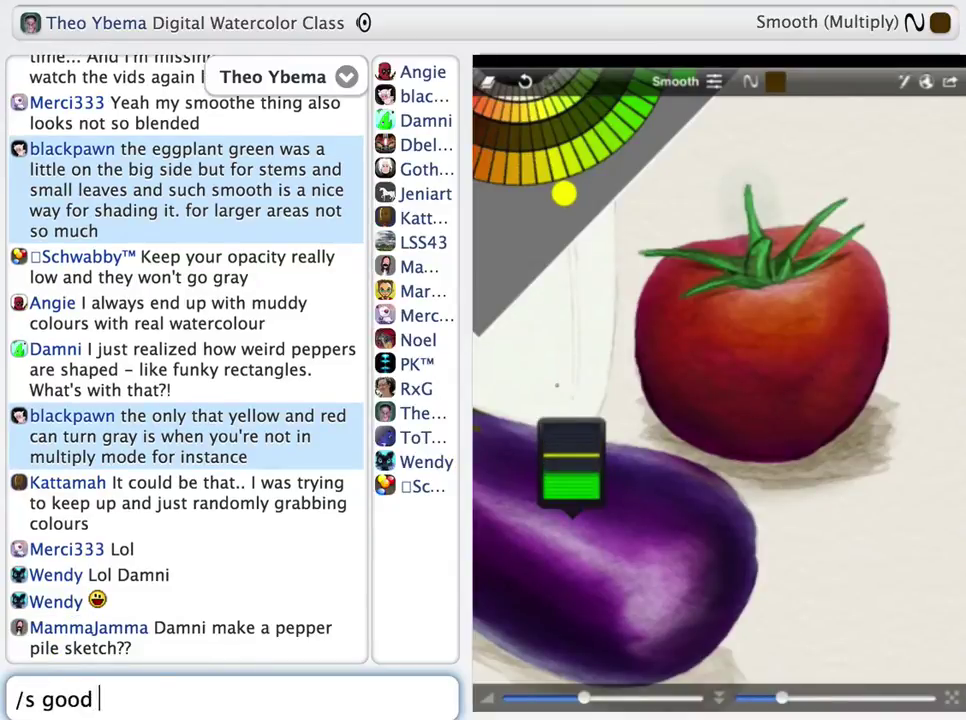
{"action": "type", "text": "point schwabby.  when you have transparenc"}
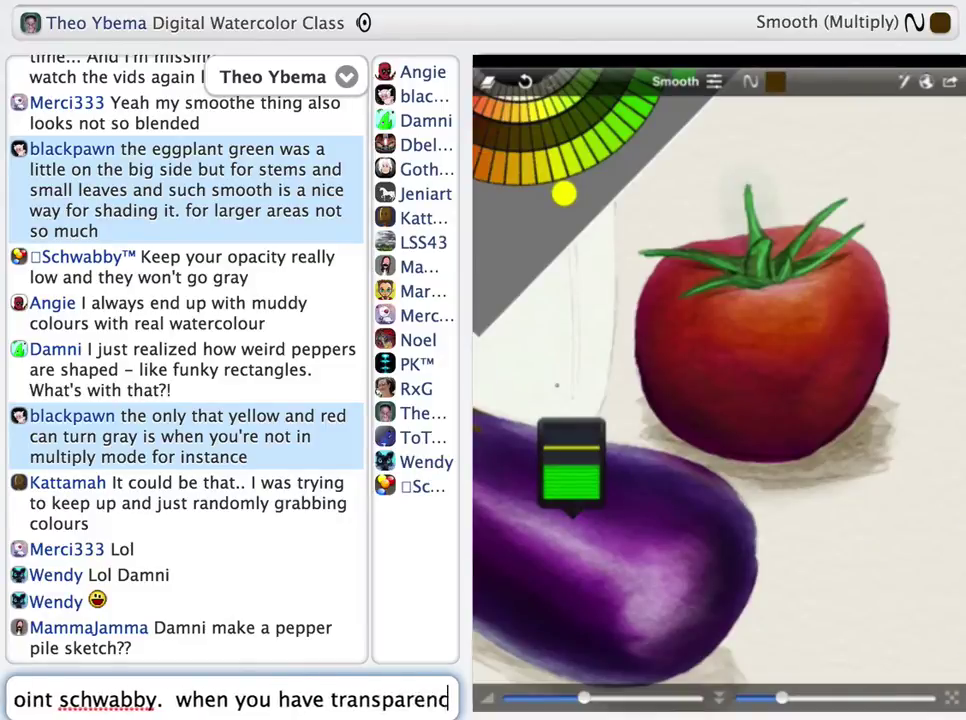
{"action": "type", "text": "y too high then a yellow color can tur"}
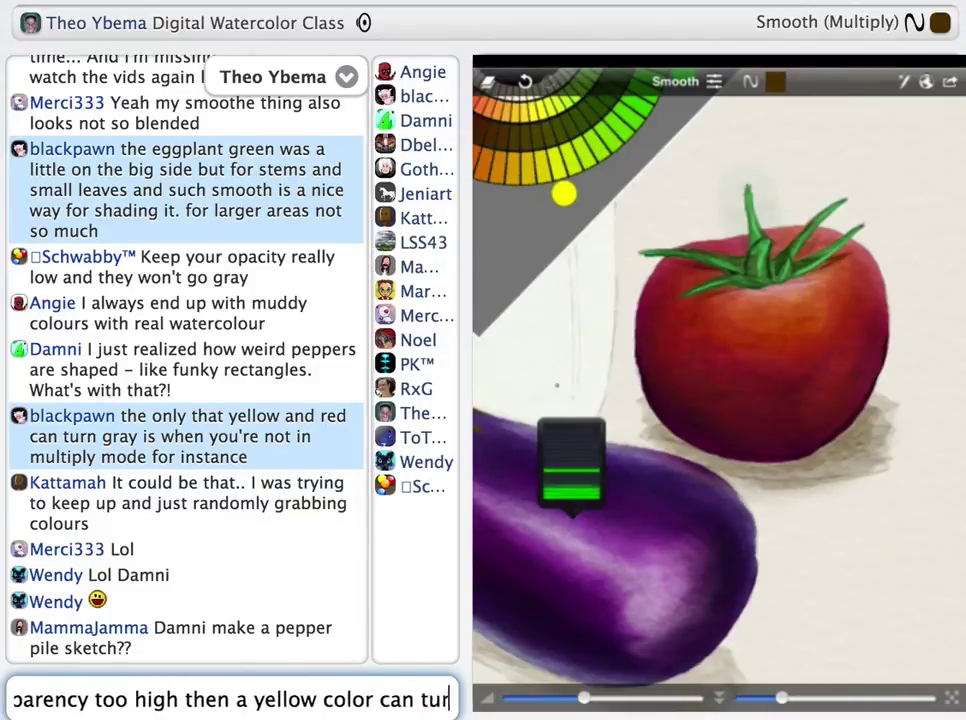
{"action": "type", "text": "n gray. i usually don't use 100"}
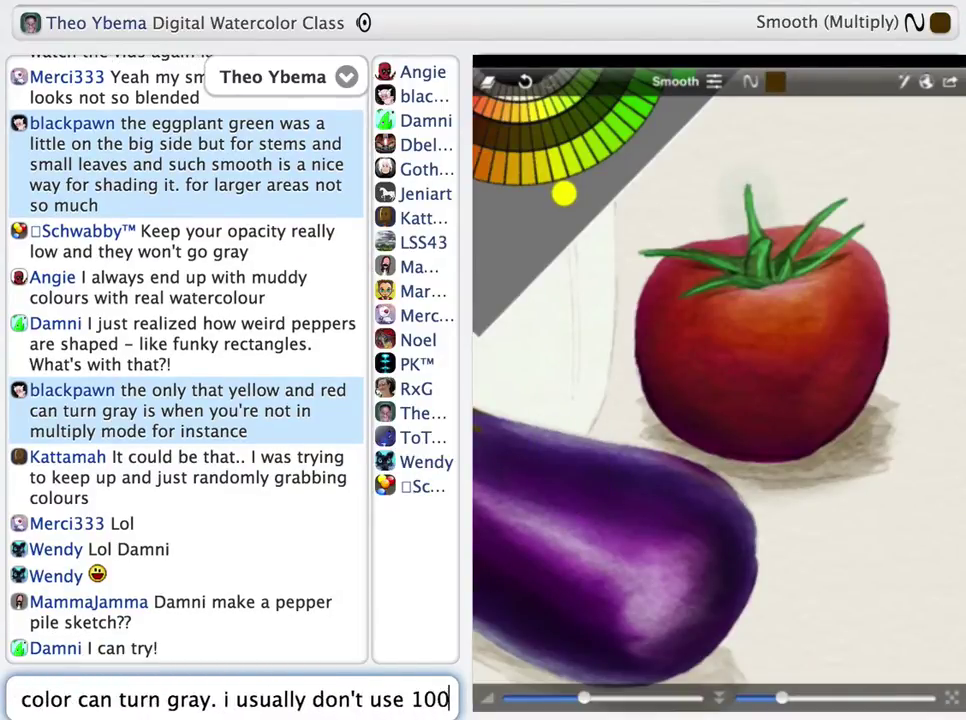
{"action": "type", "text": "% yellow but instead a yellow that has"}
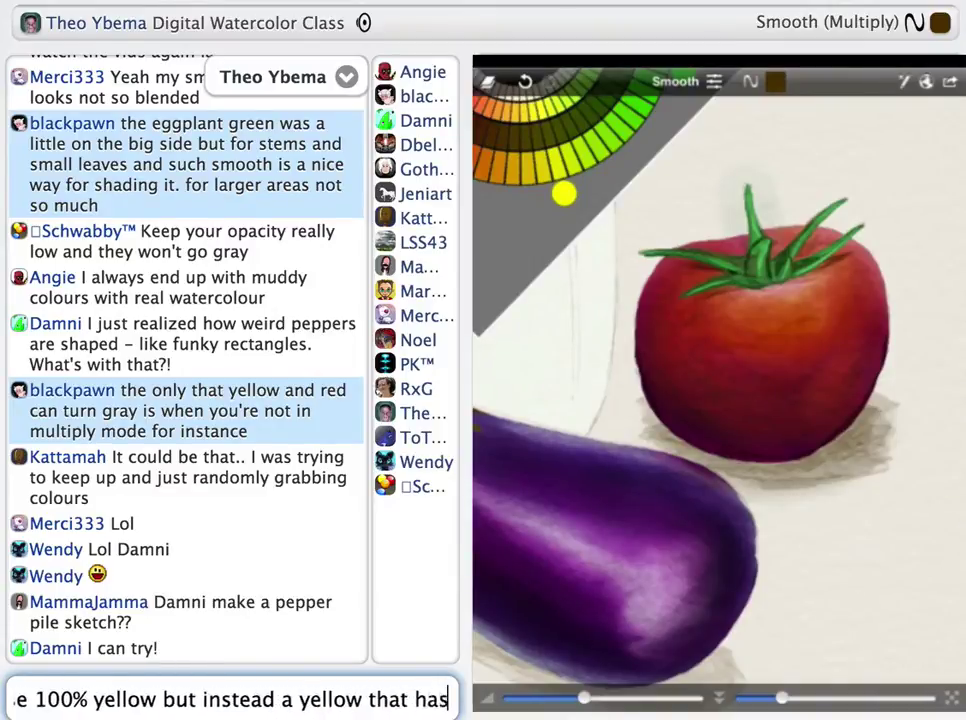
{"action": "type", "text": " a bias towards orange"}
{"action": "key", "text": "Return"}
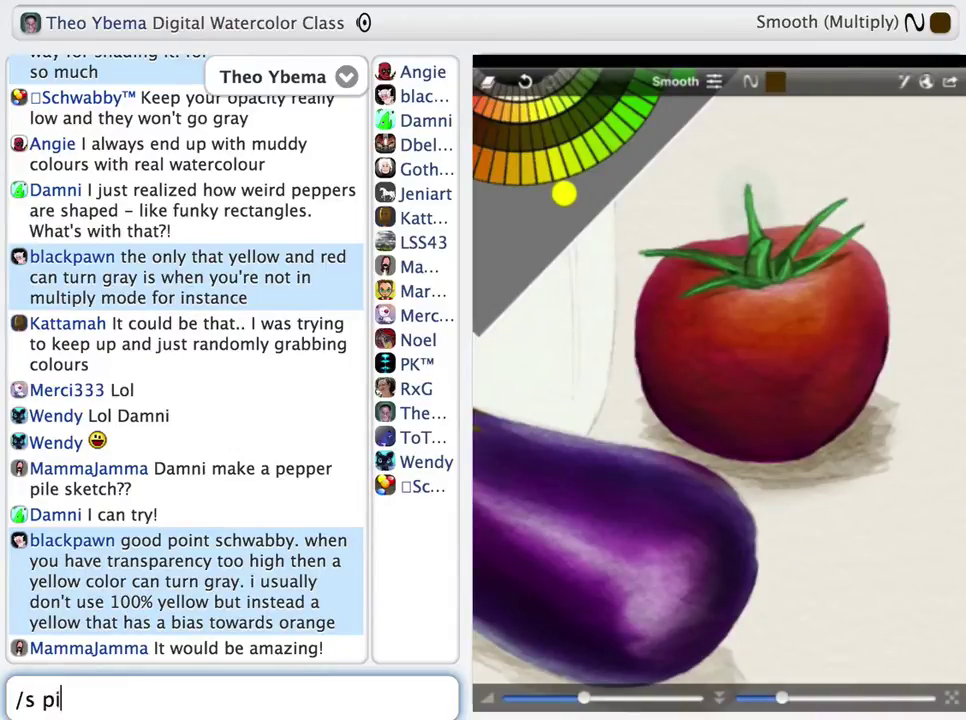
Post a "/s" message that random colors can be interesting, and when the sketch grays out, hit the screen button and start brightening it up.
{"action": "type", "text": "/s picking random colors can be very interesting sometimes. when you sketch really gra"}
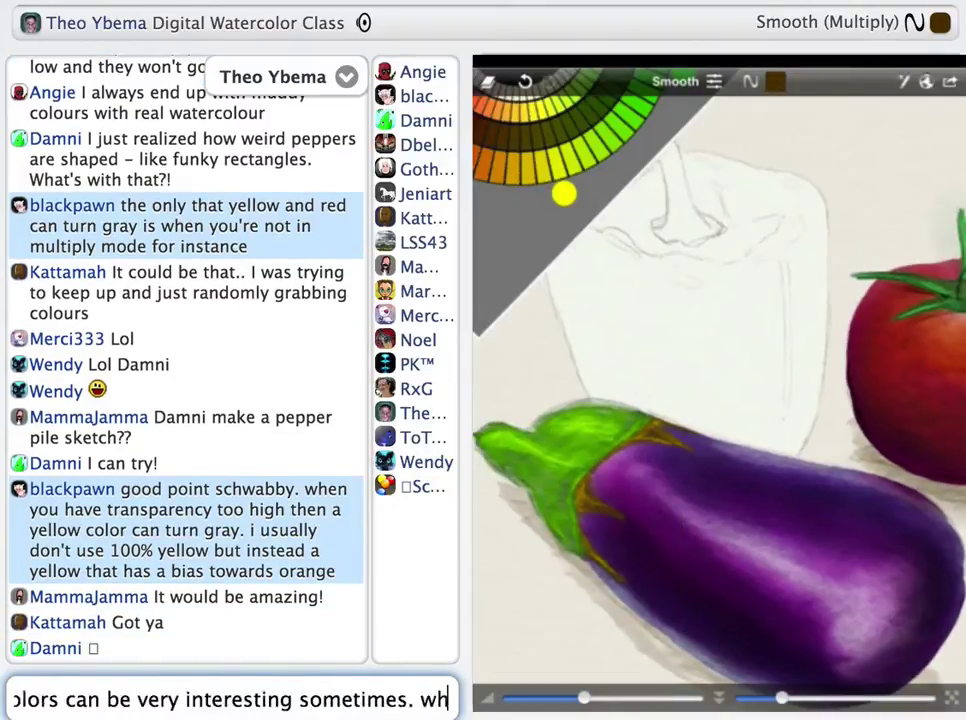
{"action": "type", "text": "ys out that is the moment to hit the screen buttton and start bright"}
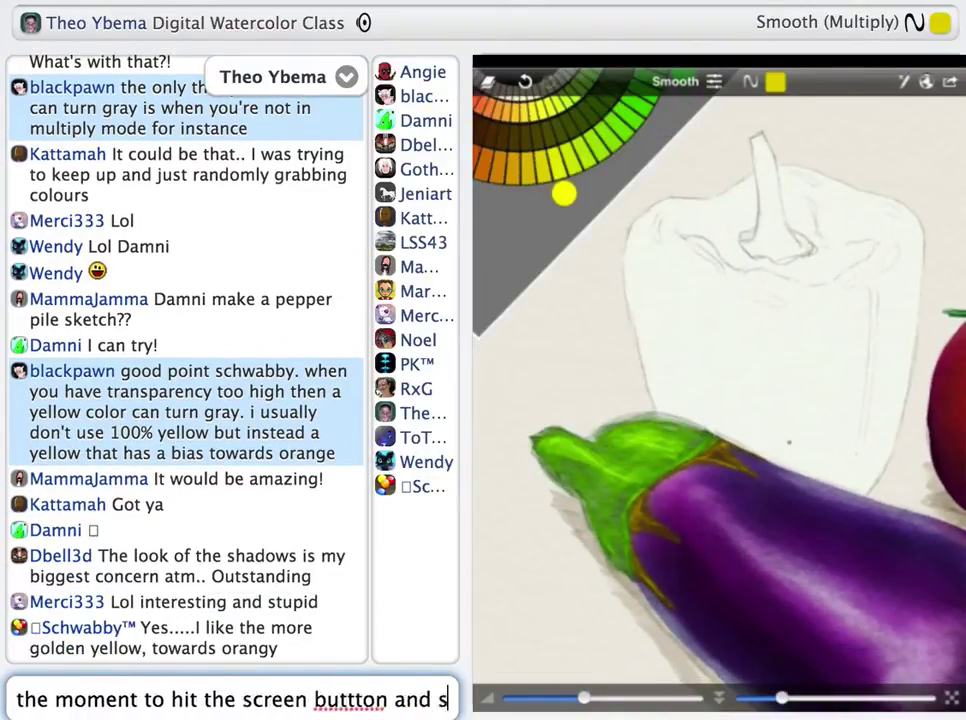
{"action": "type", "text": "ening it up"}
{"action": "key", "text": "Return"}
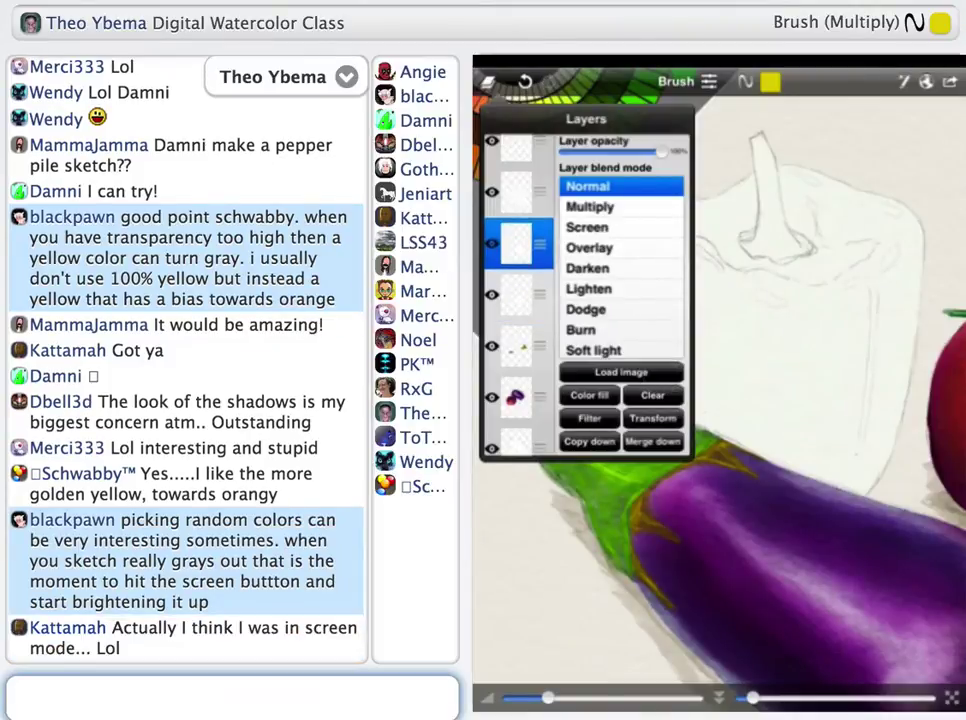
Post two "/s" messages: a new white silhouette was just made for the pepper, and blocking in very light yellow gives a watercolor feel.
{"action": "type", "text": "/s"}
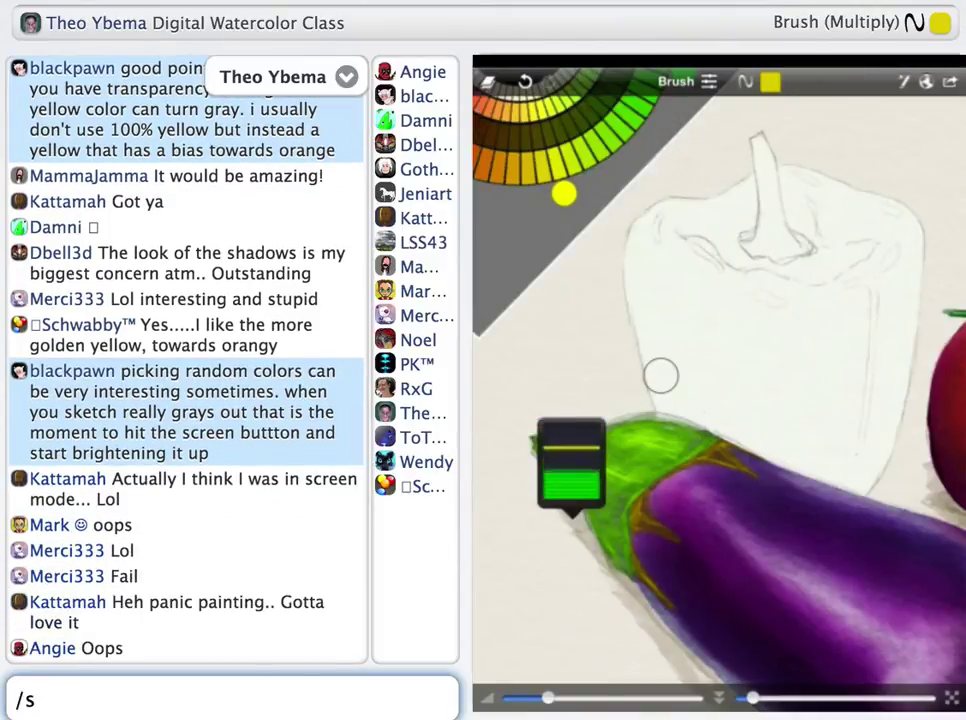
{"action": "type", "text": " i just made a new white silhouette for the pepper"}
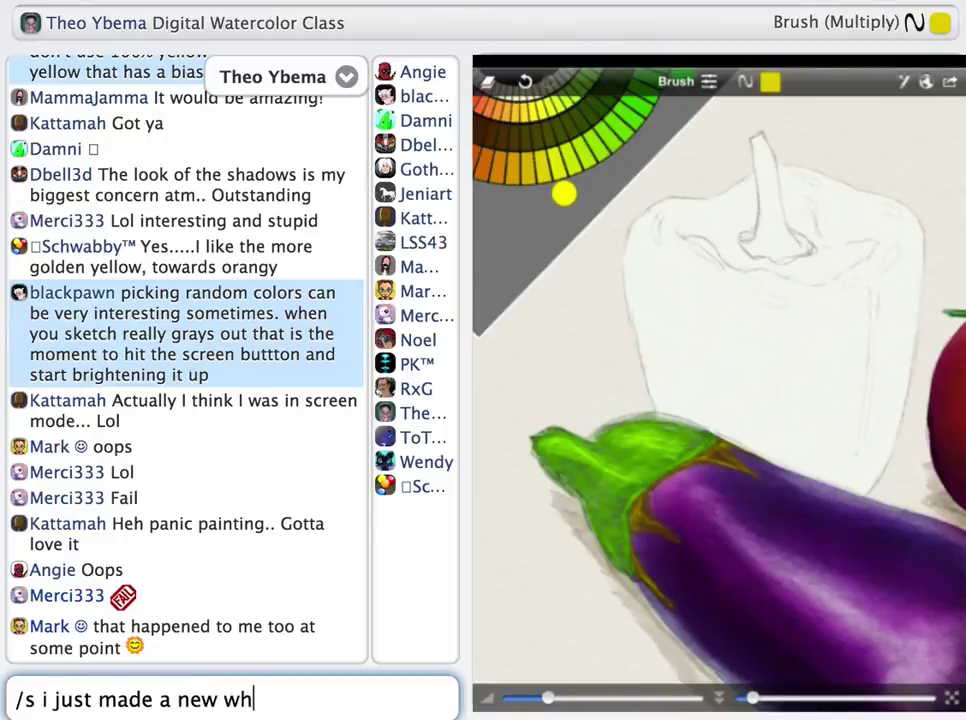
{"action": "key", "text": "Return"}
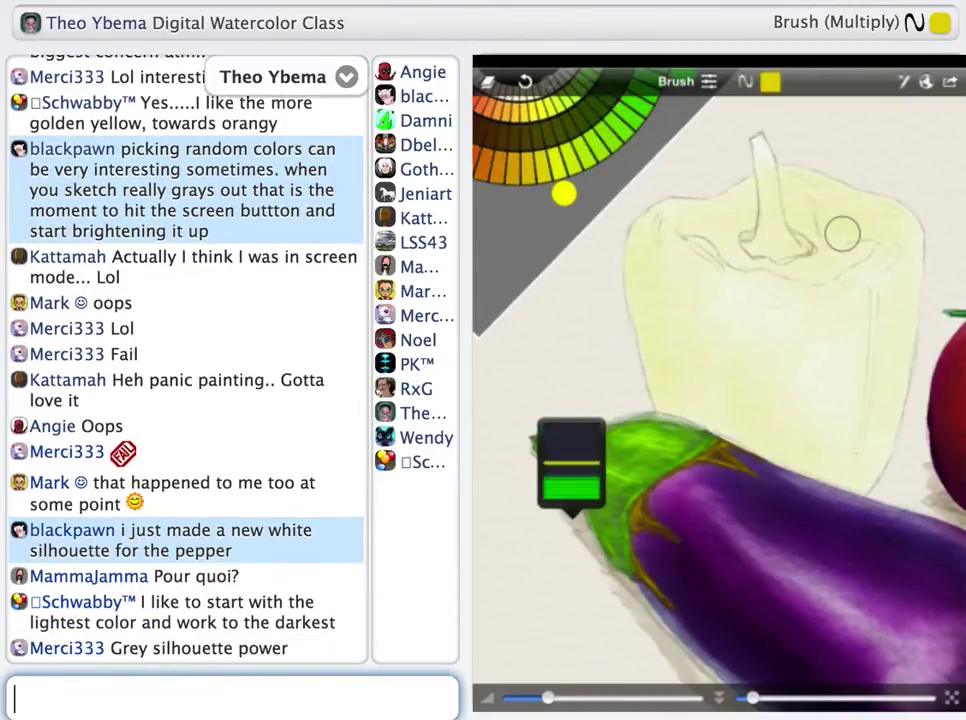
{"action": "type", "text": "/s this gives me a water color feel just blocking in a very light color for yellow"}
{"action": "key", "text": "Return"}
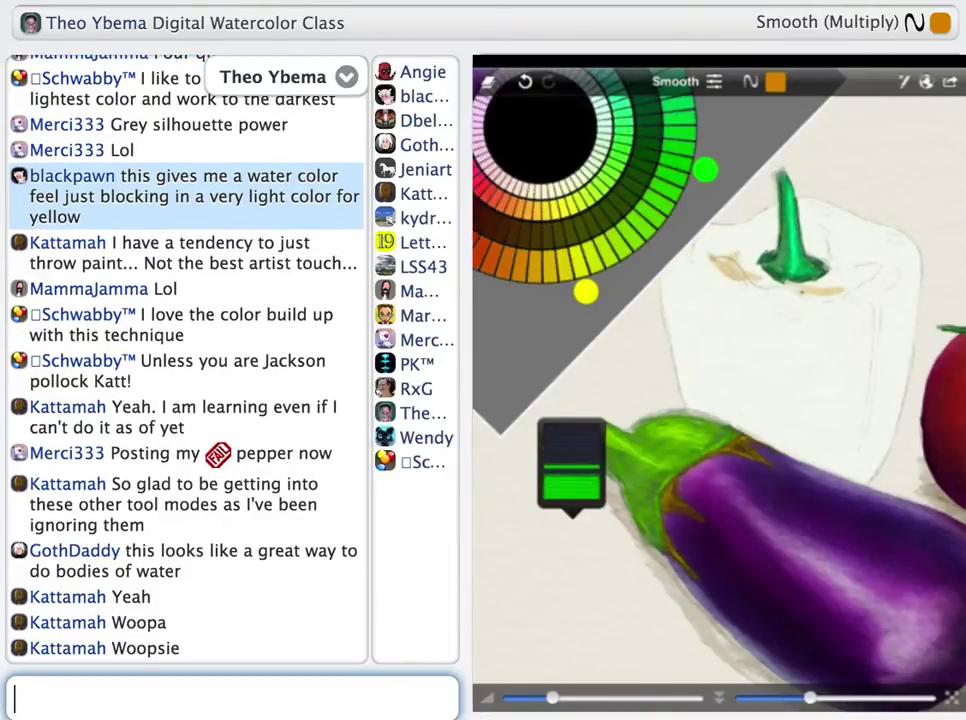
Post a "/s" message that dropping onto an On layer turns it white, so set it to normal, drop it, and set it to On again.
{"action": "type", "text": "/s okay when you drop a layer onto an on layer it suddenly goes white. what you need to do before dropping on an One"}
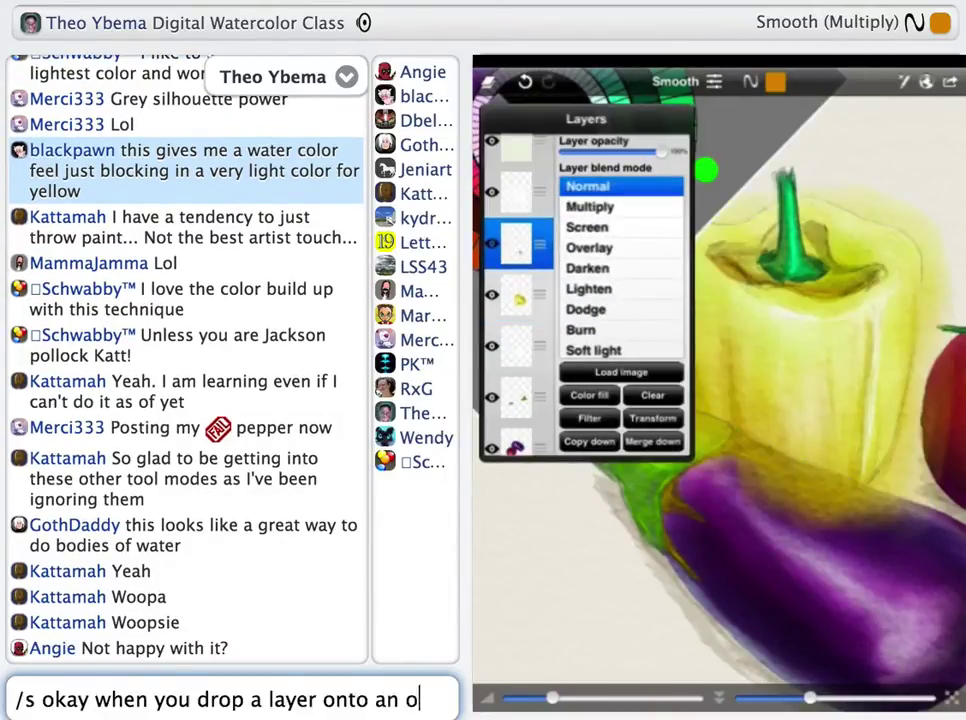
{"action": "key", "text": "BackSpace"}
{"action": "type", "text": "layer is set it to normal, drop it then set to On again"}
{"action": "key", "text": "Return"}
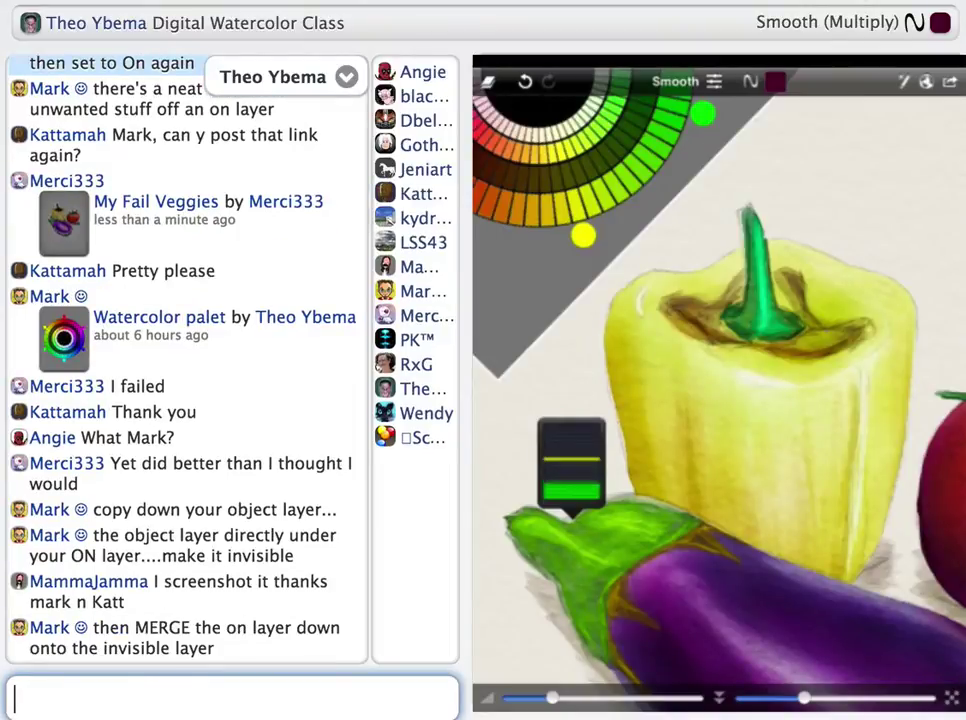
Post a "/s" guideline for the yellow range: dark violet for shading and a lemon color with a little green for highlighting.
{"action": "type", "text": "/s"}
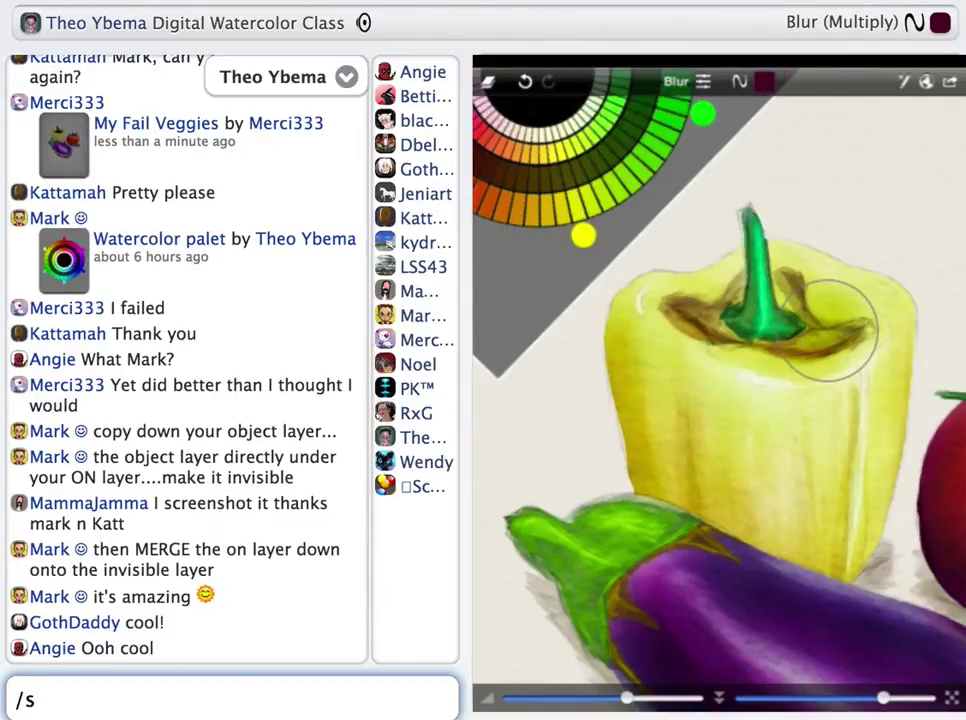
{"action": "type", "text": " as a guidelines for shading and "}
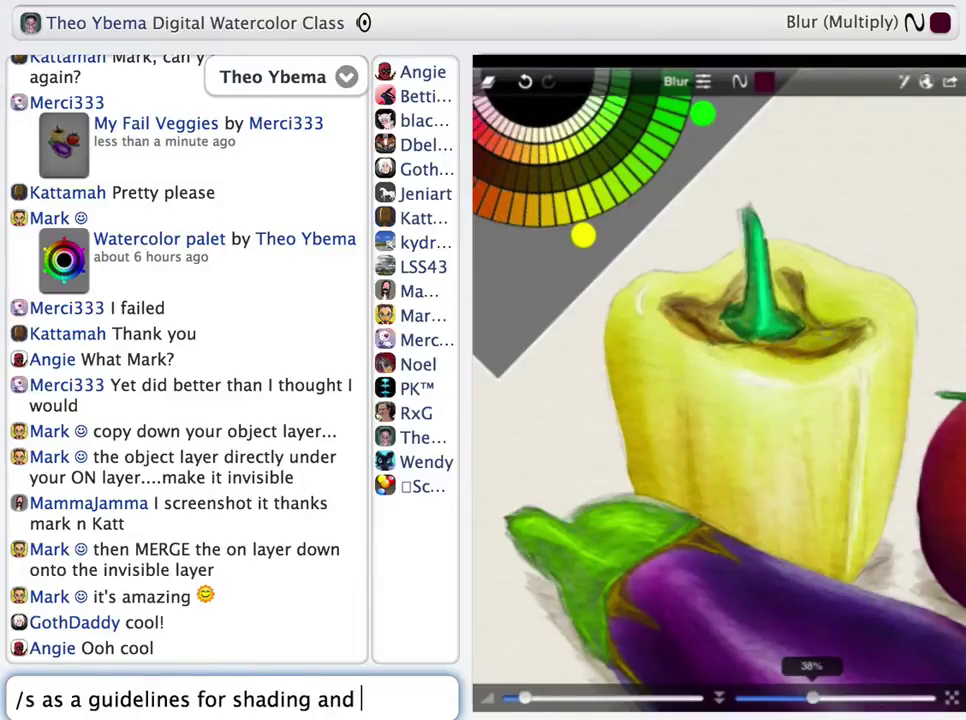
{"action": "type", "text": "highlighting in the yellow"}
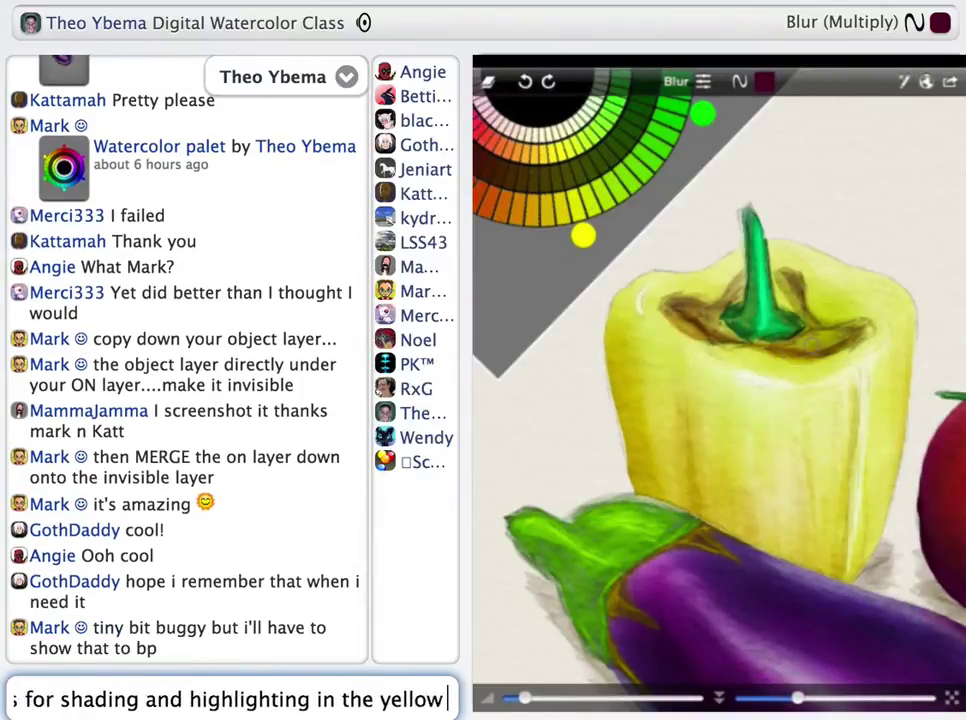
{"action": "type", "text": " range, choose a dark violet as"}
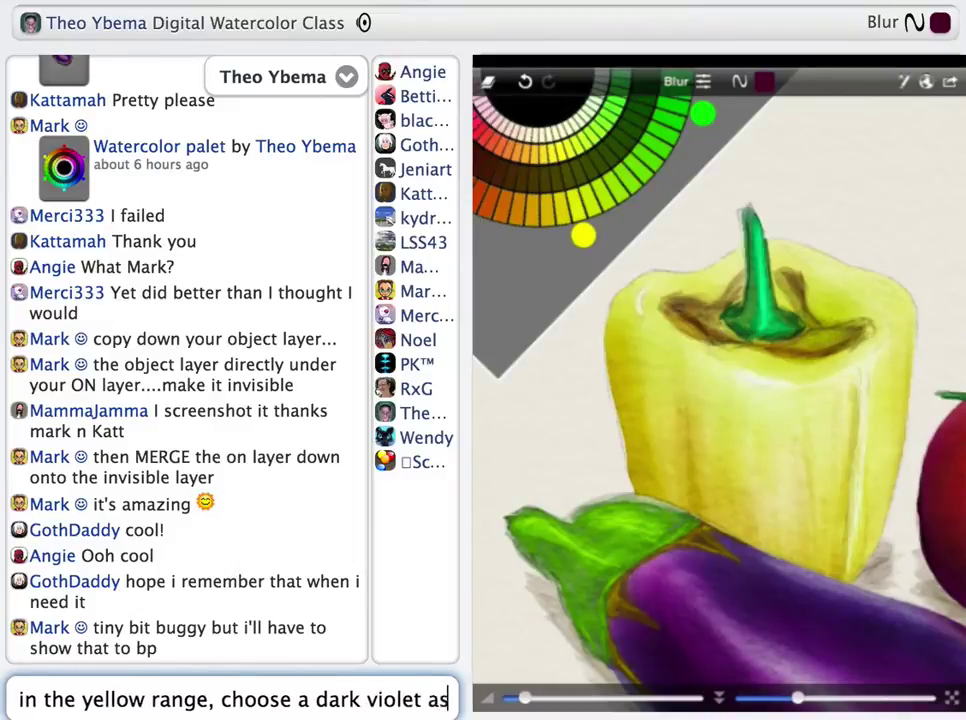
{"action": "type", "text": " a shading color and something lemo"}
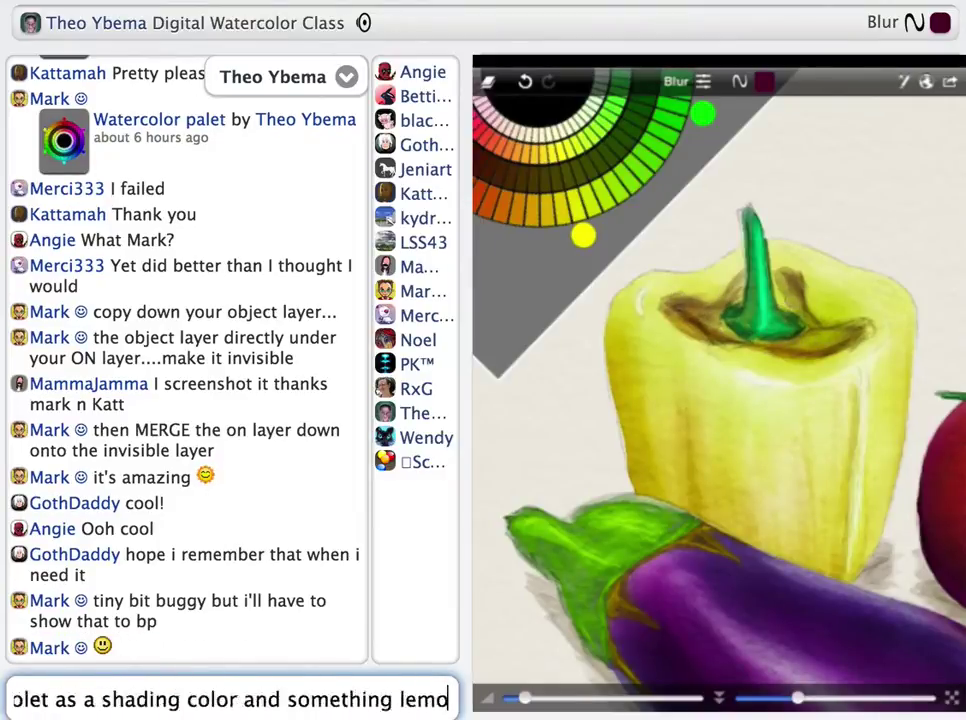
{"action": "type", "text": "n color for highlighting with a litttle bit of green in it"}
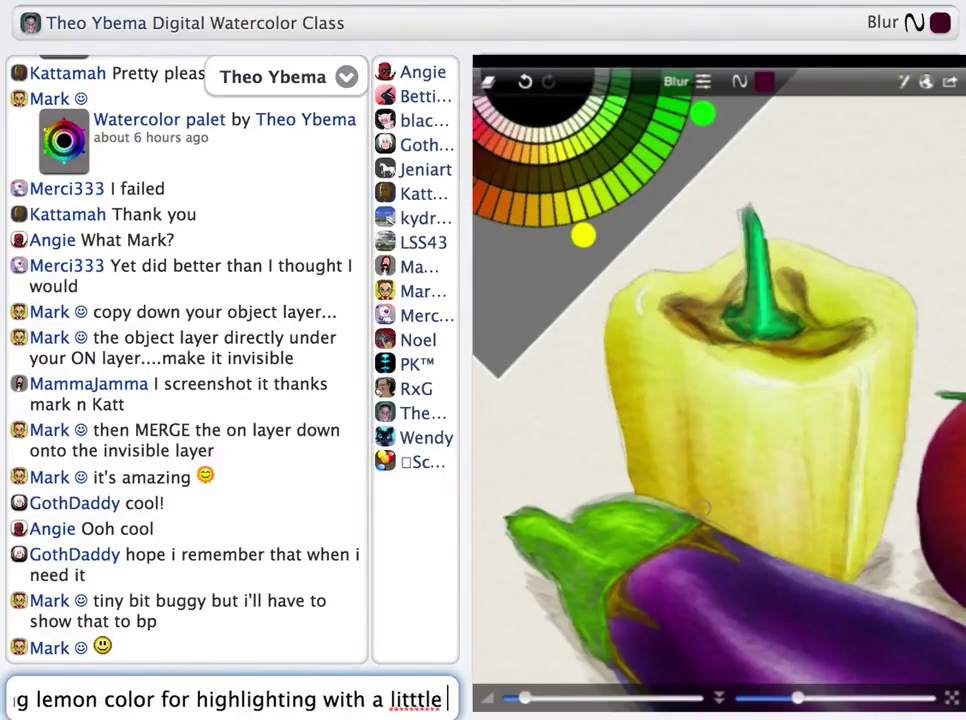
{"action": "key", "text": "Return"}
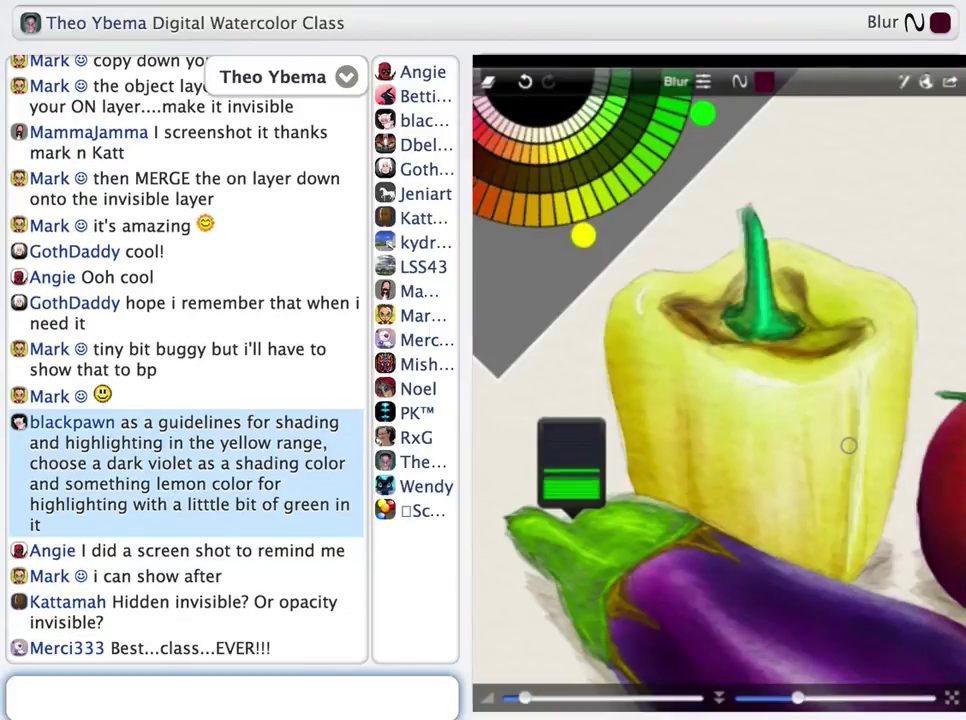
Post a "/s" message that traditional watercolors blend a lot, since wet colors on wet canvas spread out everywhere.
{"action": "type", "text": "/s"}
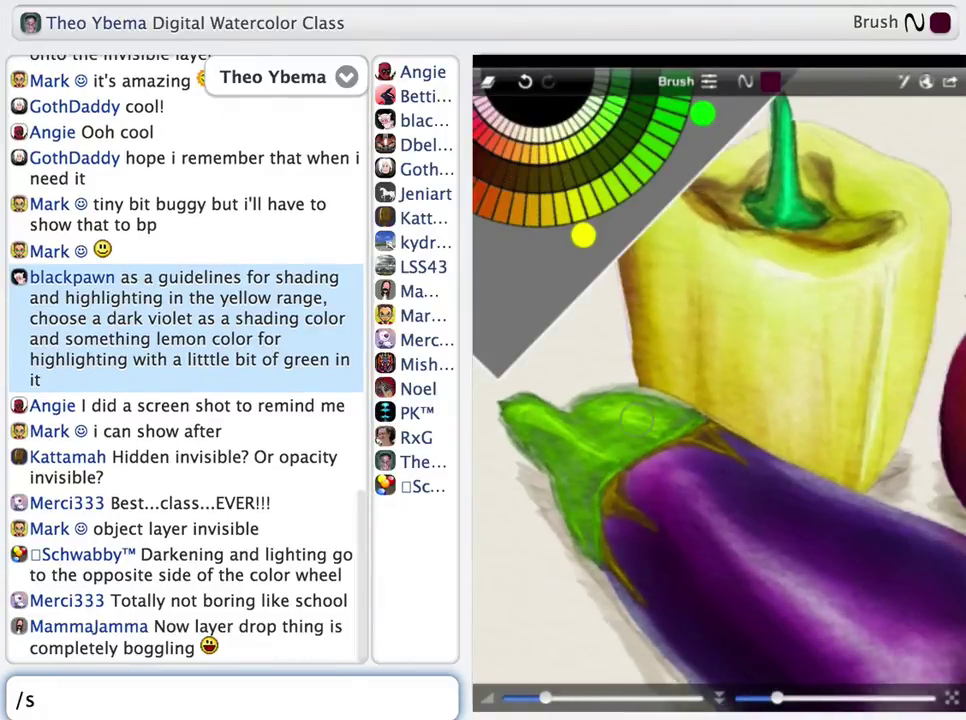
{"action": "type", "text": "in trad"}
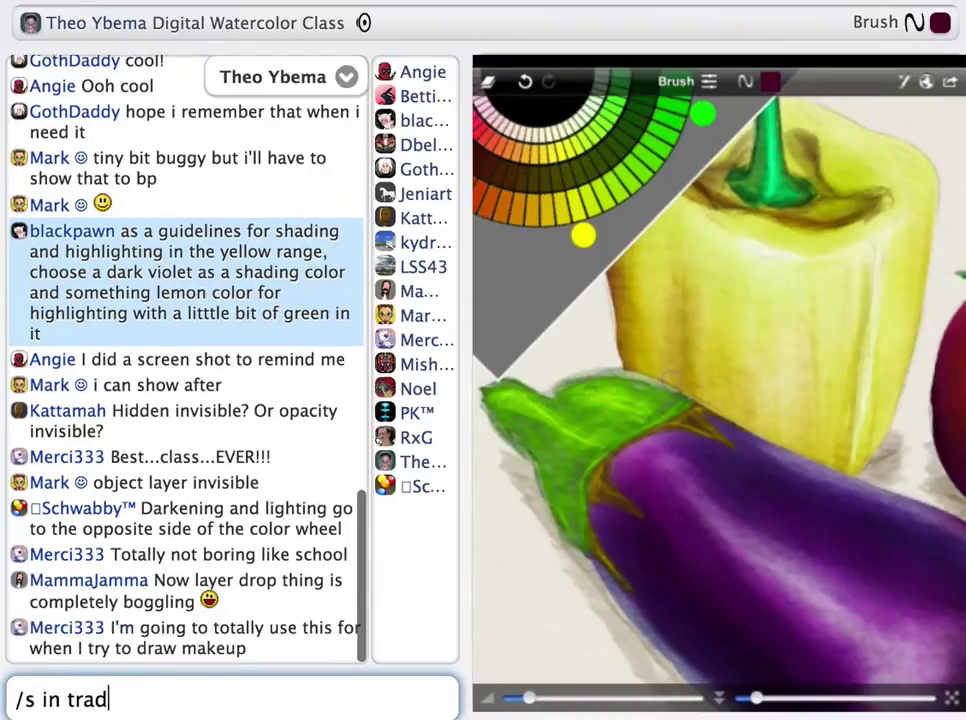
{"action": "type", "text": "itional water color the colors blend a lot. that wha"}
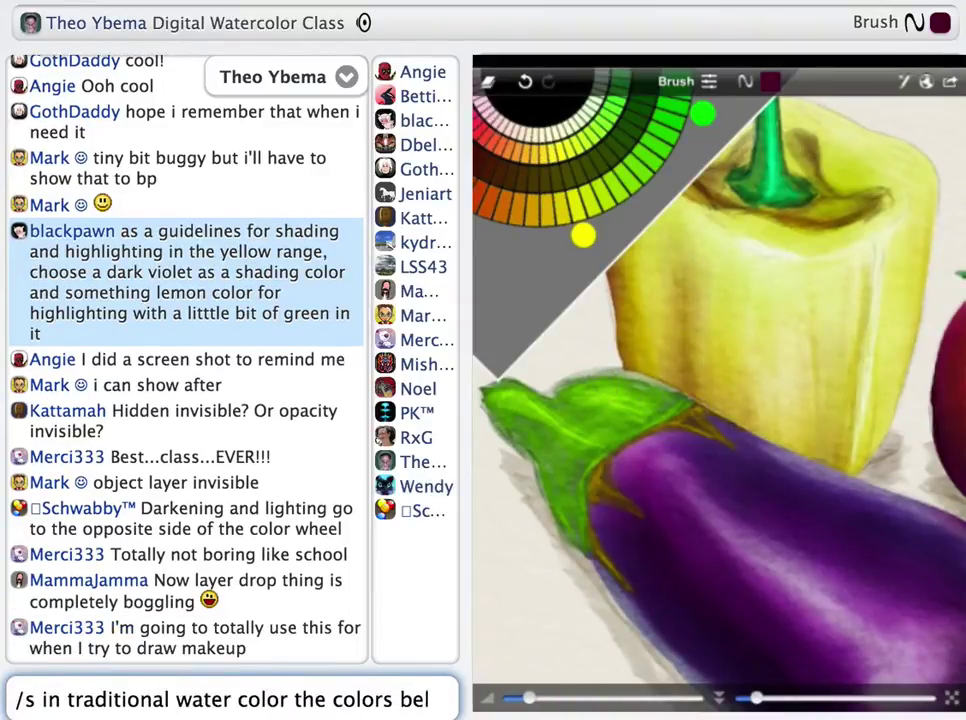
{"action": "type", "text": "t happens wh"}
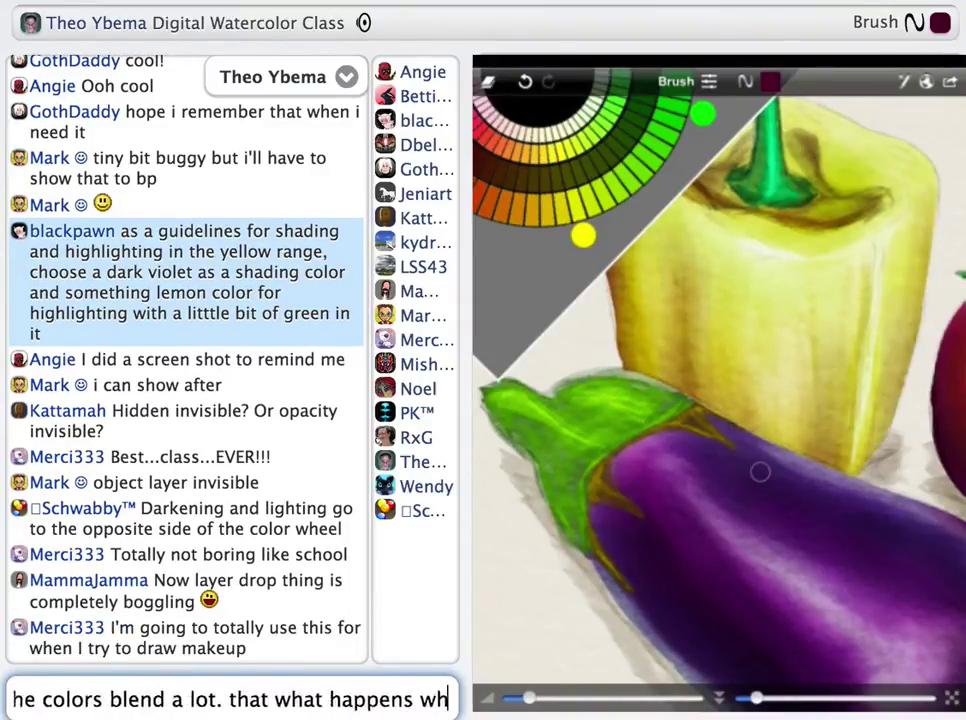
{"action": "type", "text": "en you mix wet colors on we"}
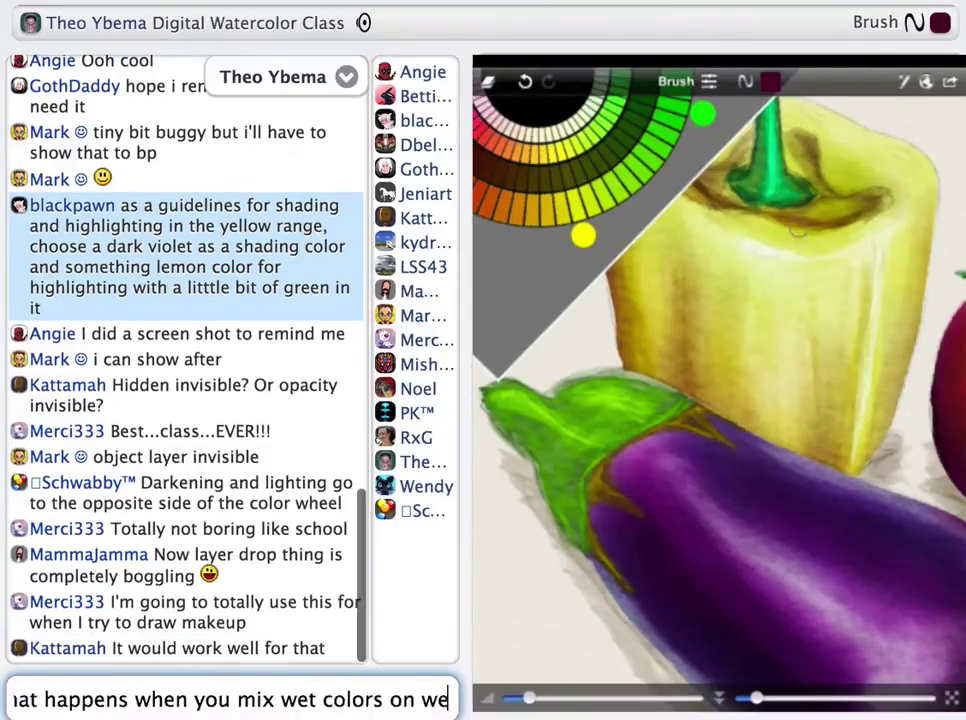
{"action": "type", "text": "t canvas and the colors spread out everywhere"}
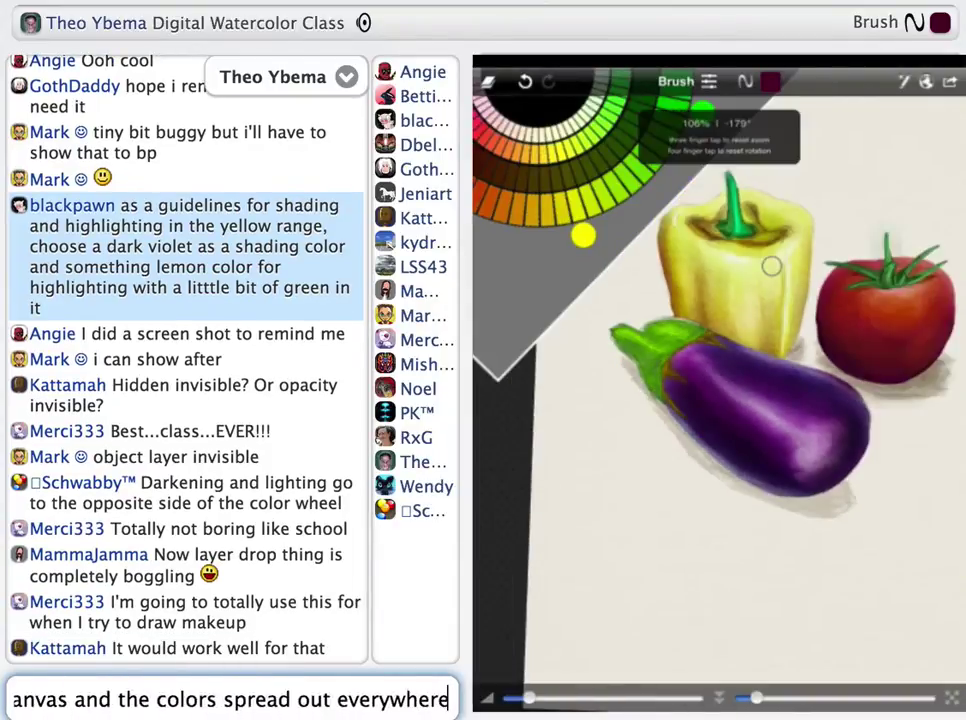
{"action": "key", "text": "Return"}
Post a "/s" message that Blur and Smudge are the digital version, not to overuse, blurring some lines and leaving others for a watercolor effect.
{"action": "type", "text": "/s "}
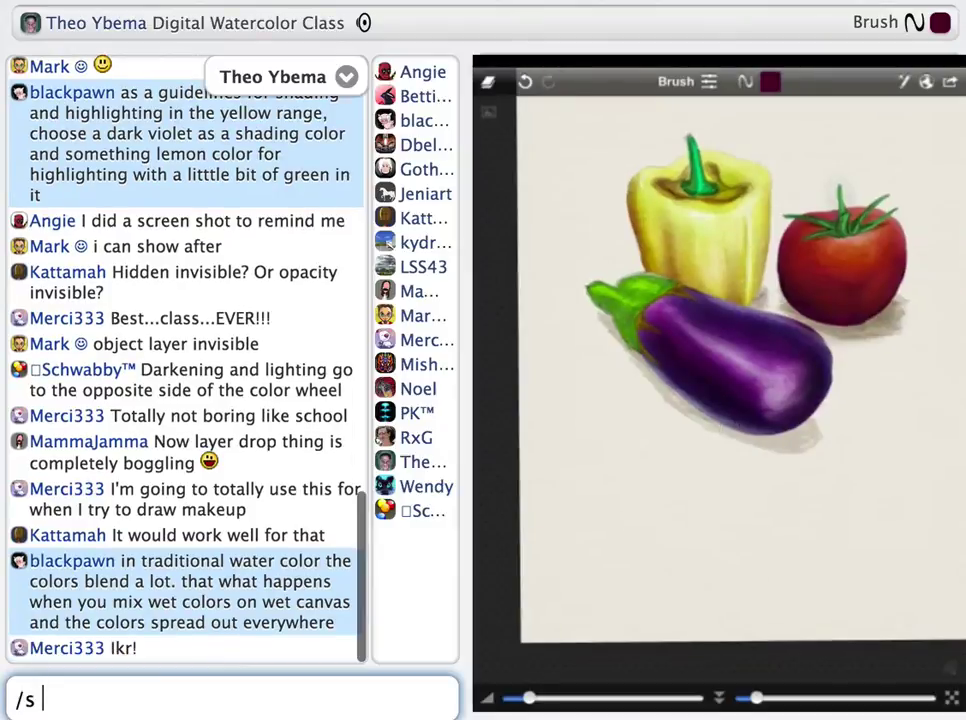
{"action": "type", "text": "the digital version of that so far "}
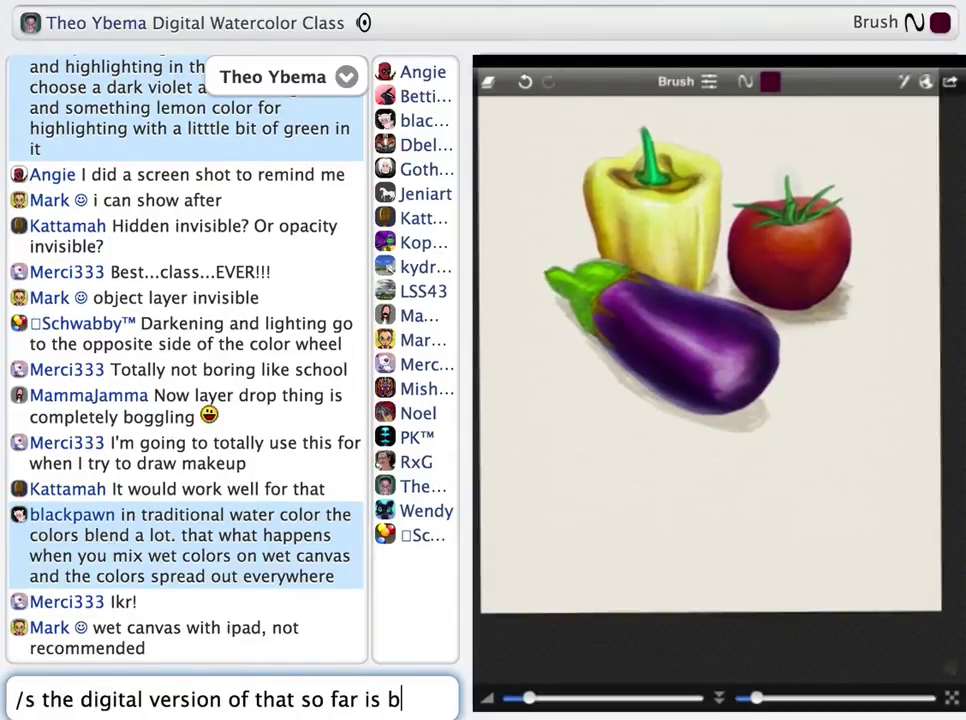
{"action": "type", "text": "is Blur and Smudge tools. don't over"}
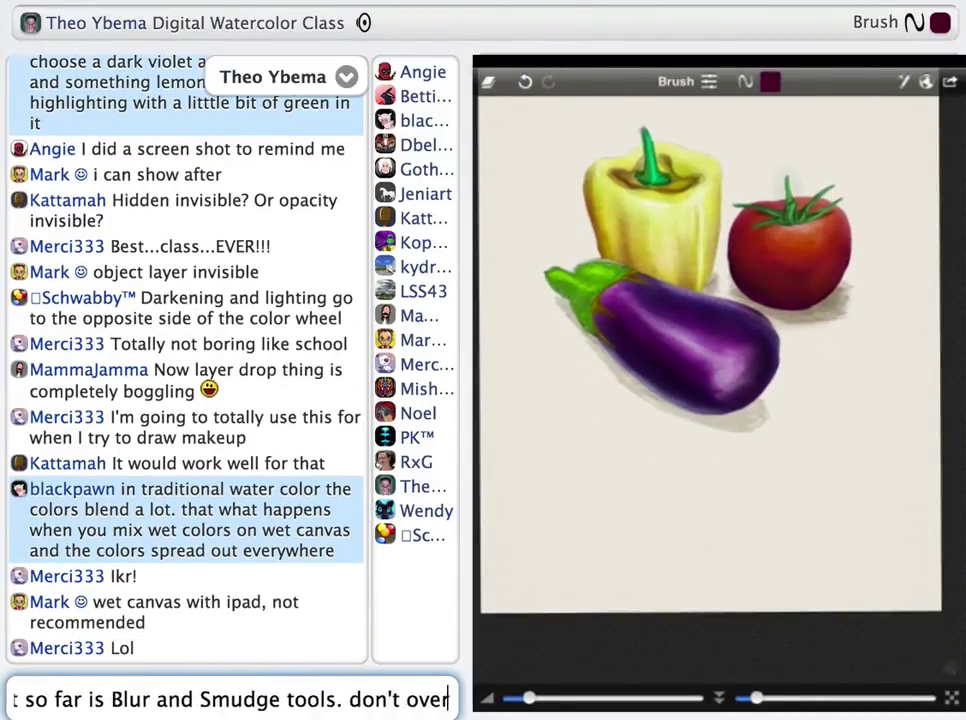
{"action": "type", "text": "use it but it can really give your sketch a "}
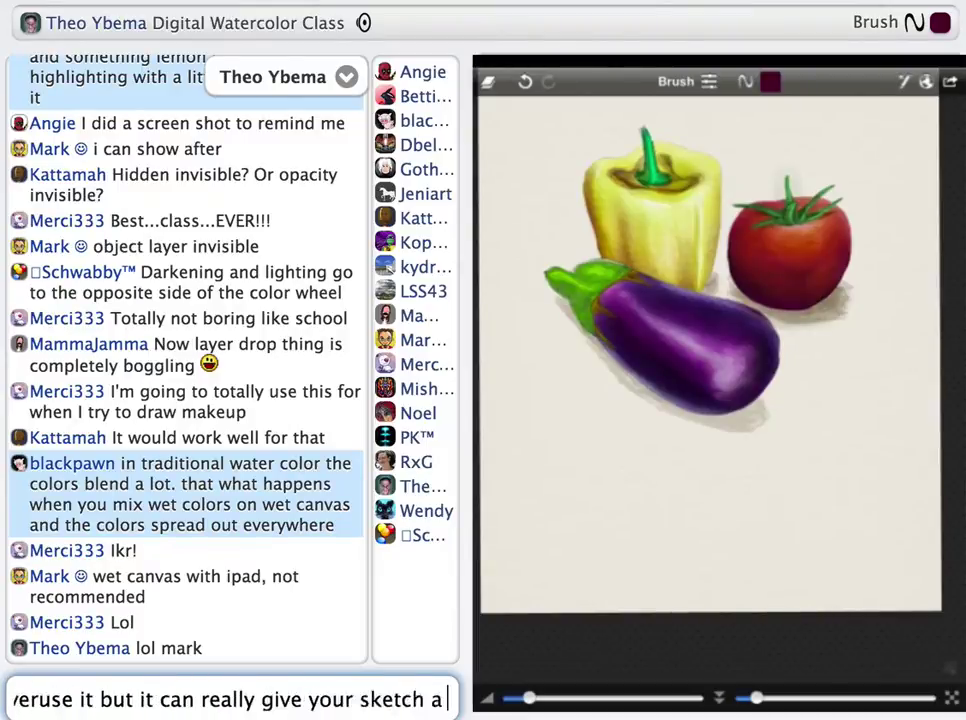
{"action": "type", "text": "watercolor effect if you blur some of you"}
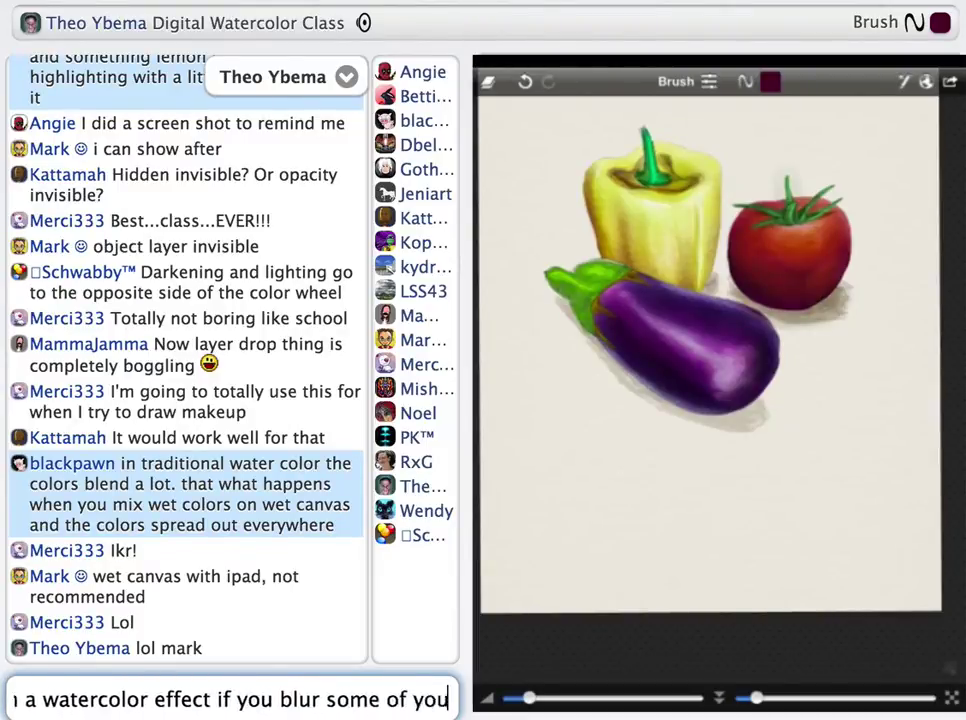
{"action": "type", "text": "r lines and leave some of them as they are"}
{"action": "key", "text": "Return"}
{"action": "type", "text": "/"}
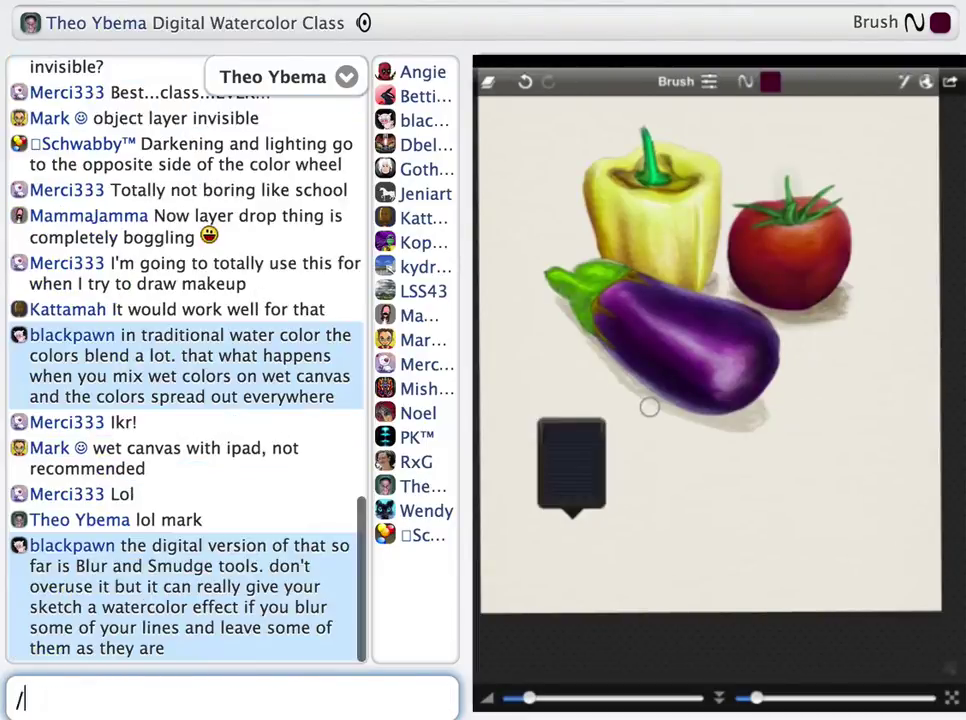
{"action": "type", "text": "s don't blur out"}
{"action": "key", "text": "BackSpace"}
{"action": "key", "text": "BackSpace"}
{"action": "key", "text": "BackSpace"}
{"action": "type", "text": "everything"}
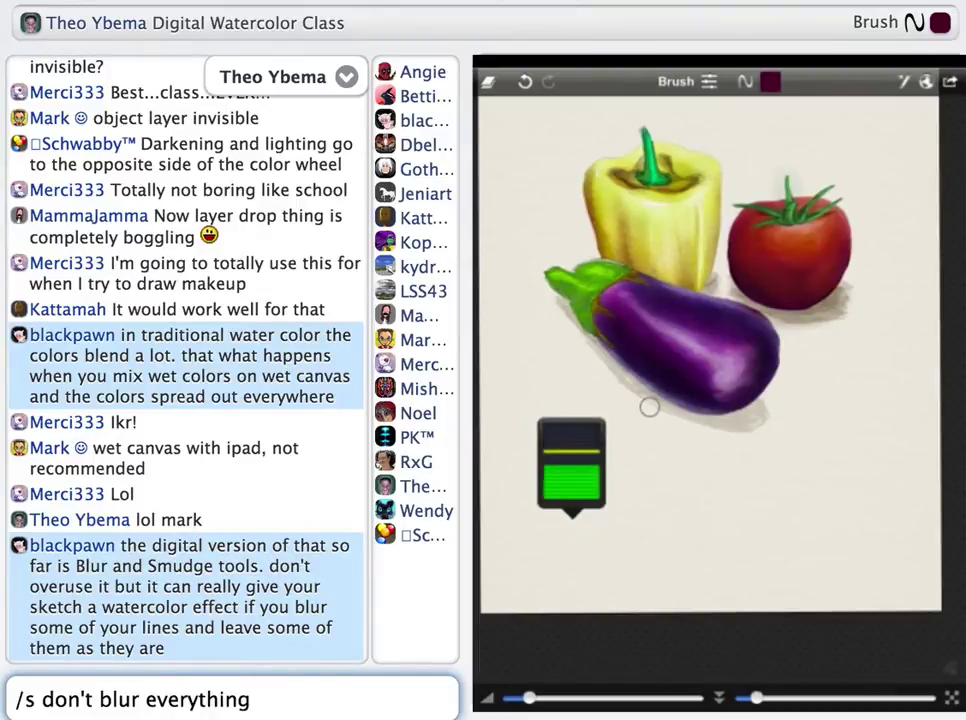
{"action": "type", "text": " though or you'll"}
{"action": "key", "text": "super+a"}
{"action": "key", "text": "BackSpace"}
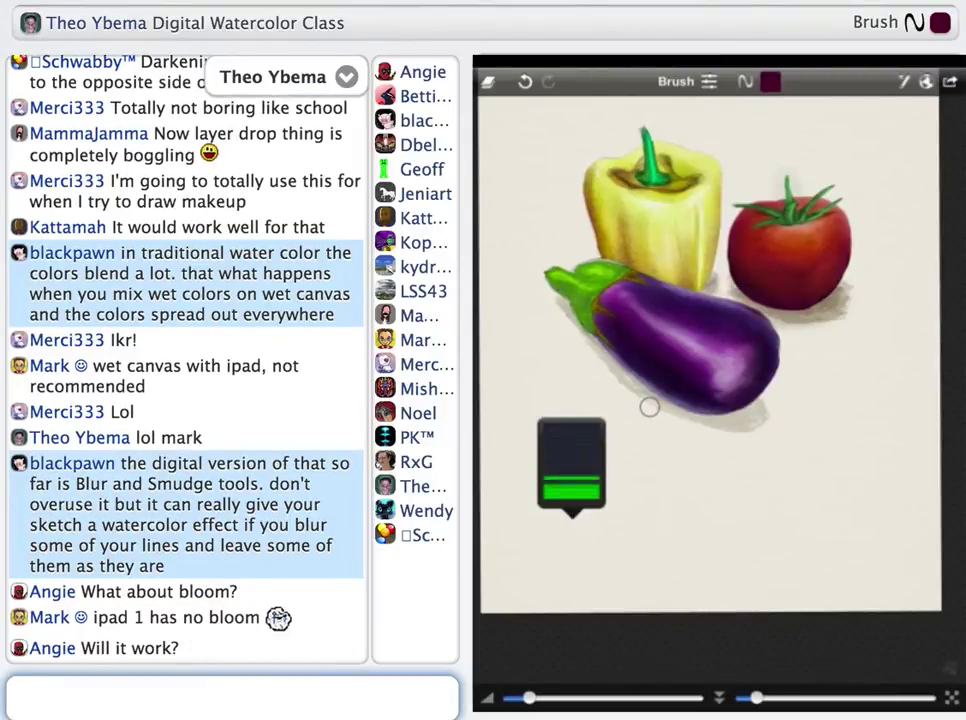
Post a regular chat reply, without "/s", reading "oh he means the Blur tool though not Blur filter".
{"action": "type", "text": "oh he means the B"}
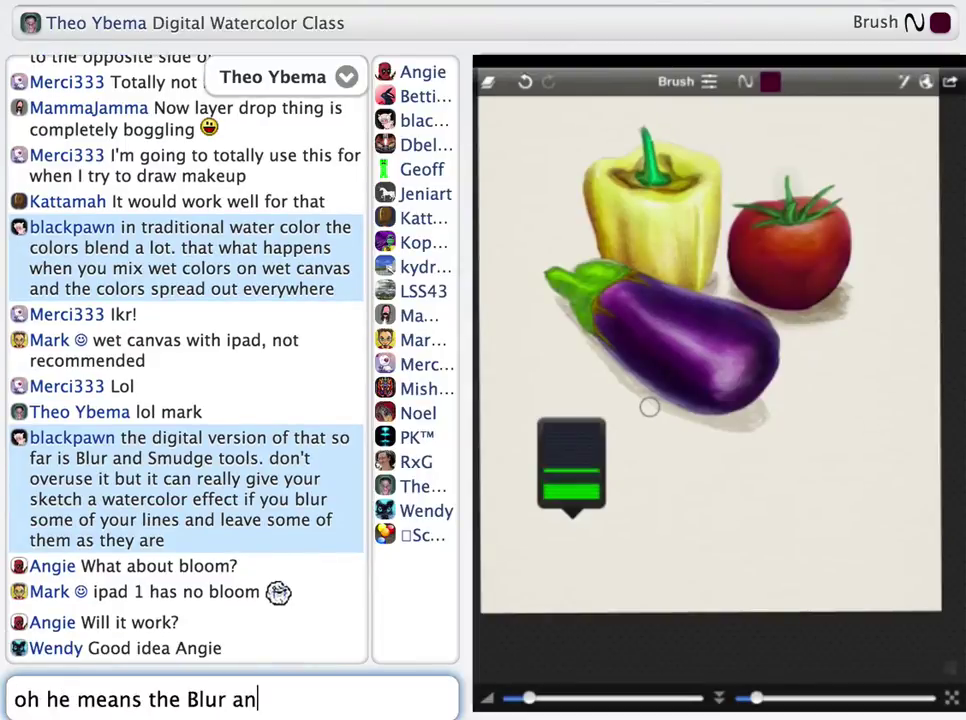
{"action": "type", "text": "lur an"}
{"action": "key", "text": "BackSpace"}
{"action": "key", "text": "BackSpace"}
{"action": "type", "text": "tool though not Bl"}
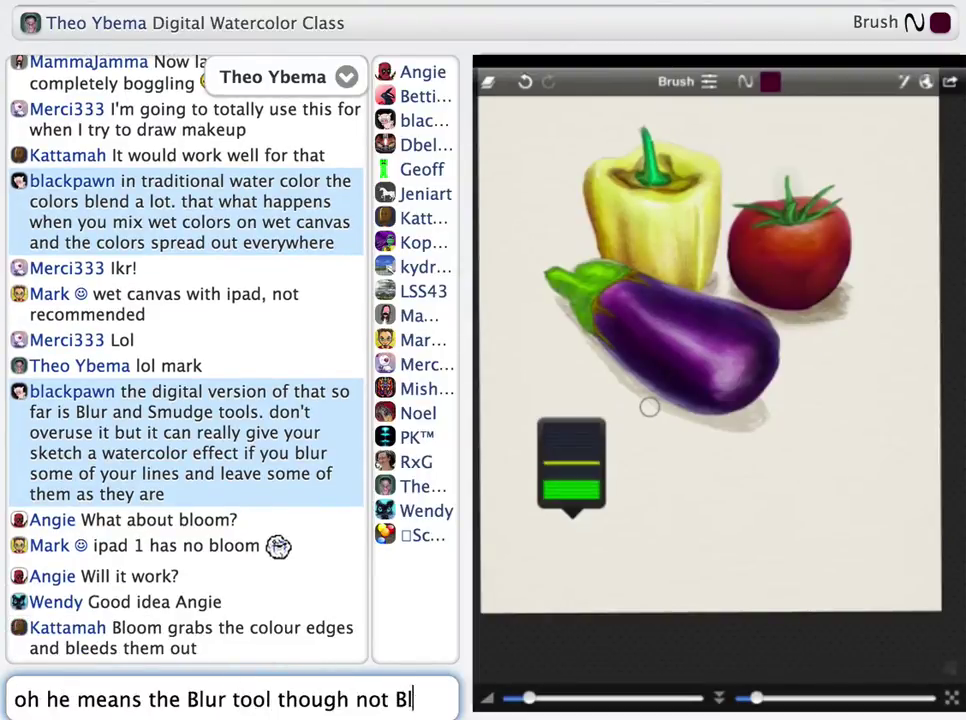
{"action": "type", "text": "ur filter"}
{"action": "key", "text": "Return"}
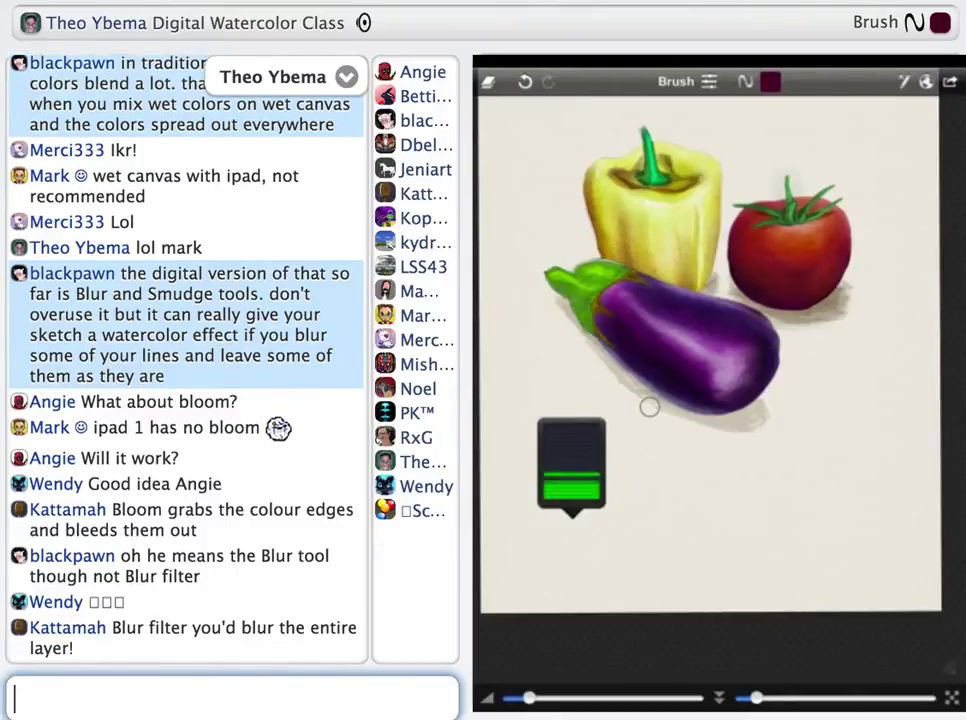
Post a "/s" message reading "i was going to explain how to use an overlay texture".
{"action": "type", "text": "/s i was going"}
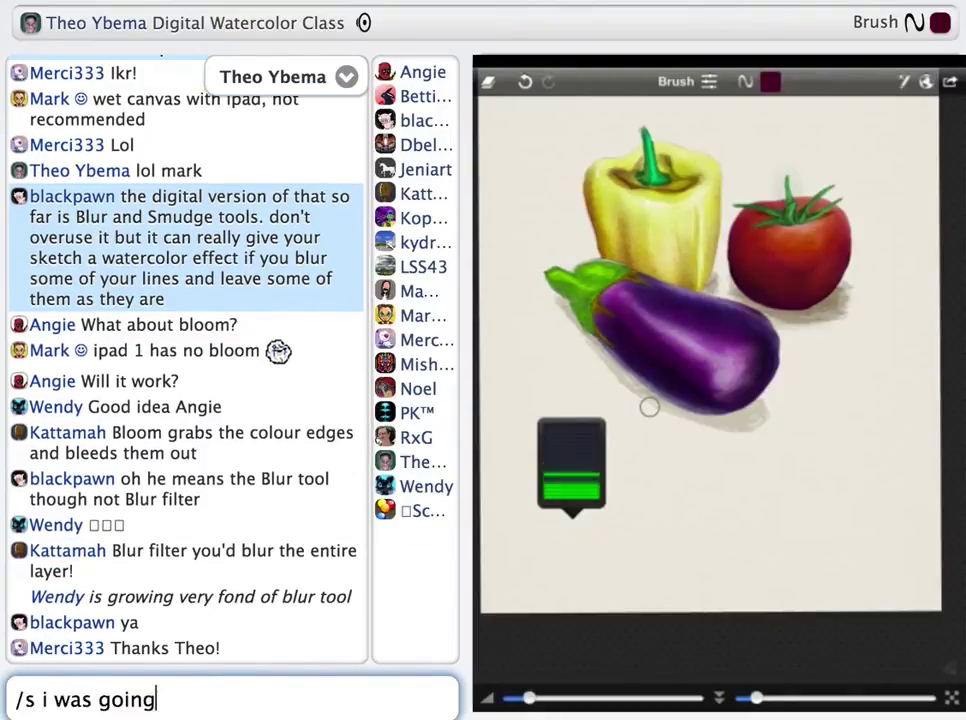
{"action": "type", "text": " to explain how to use an overlay texture"}
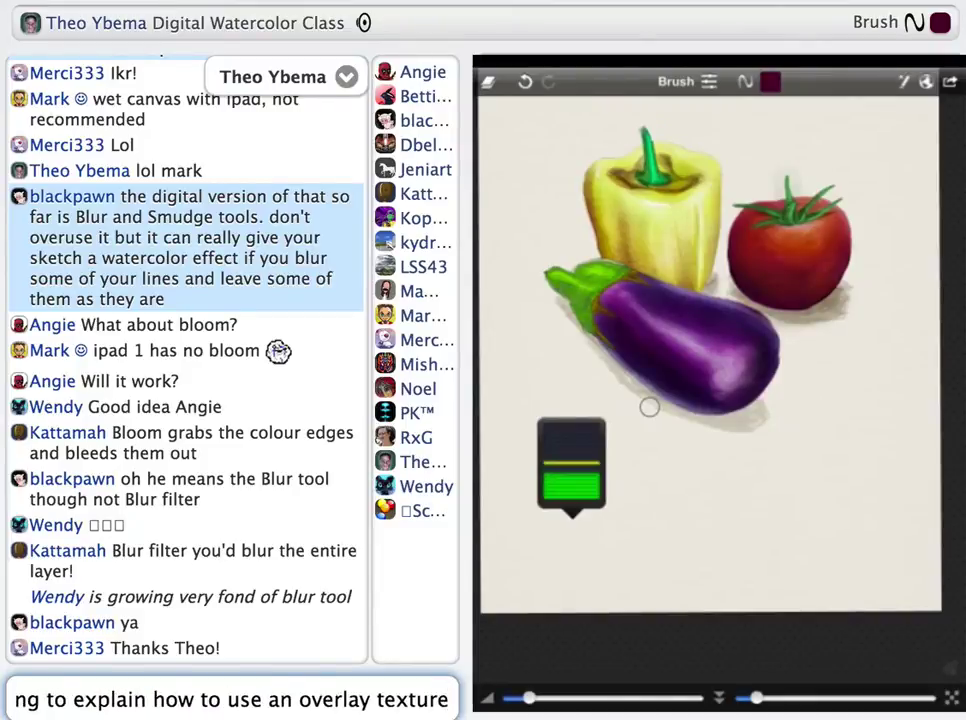
{"action": "key", "text": "Return"}
Post a "/s" message that it is important to realize Overlay is a layer mode that only works in midtones.
{"action": "type", "text": "/s whats important to realize is that Overly"}
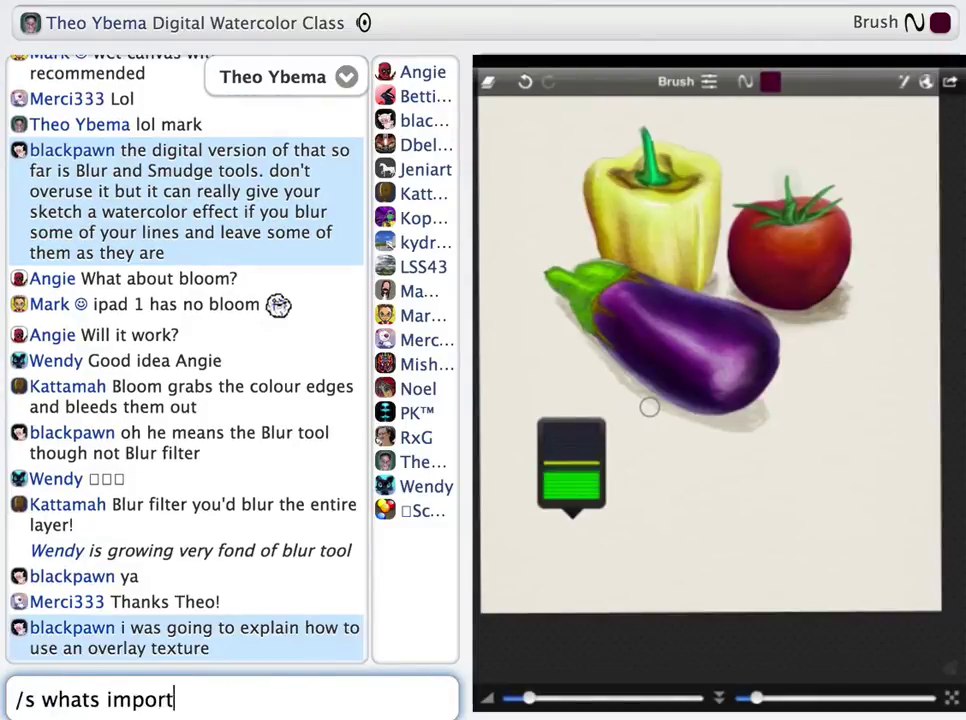
{"action": "key", "text": "BackSpace"}
{"action": "type", "text": "ay is "}
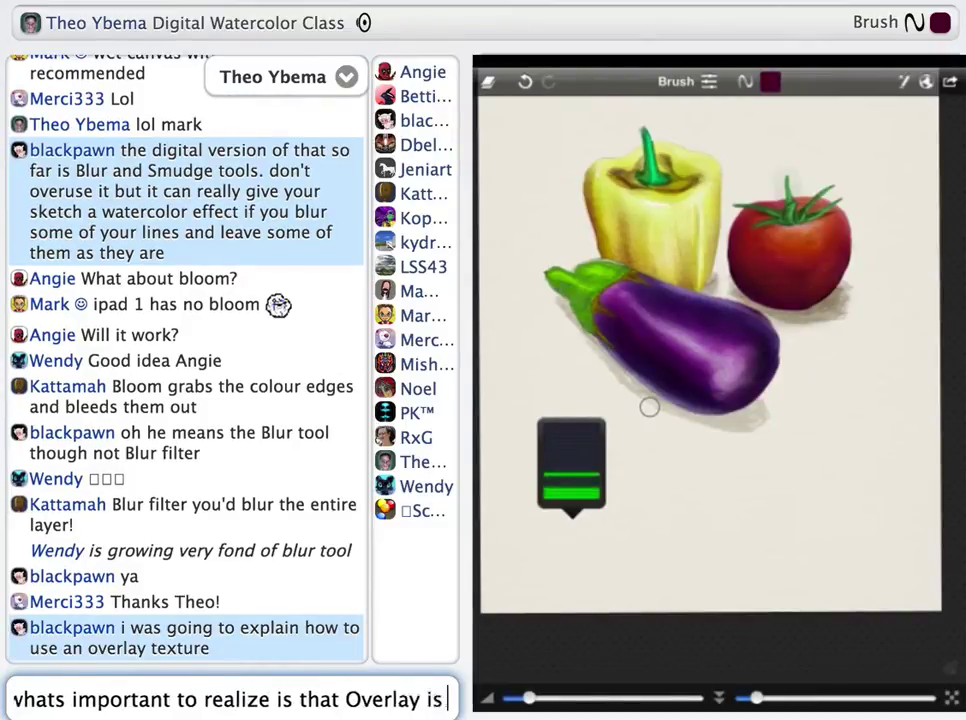
{"action": "type", "text": "a layer mode that only works in midtones"}
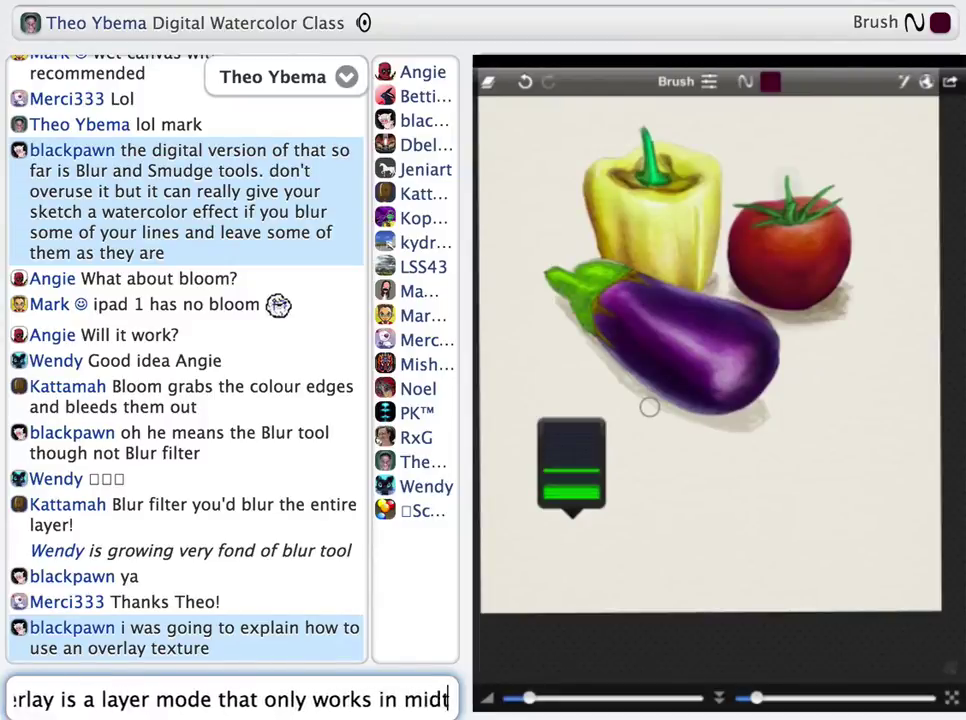
{"action": "key", "text": "Return"}
Post a "/s" message that overlay doesn't work on complete white and complete black.
{"action": "type", "text": "/s so if you have complete white and "}
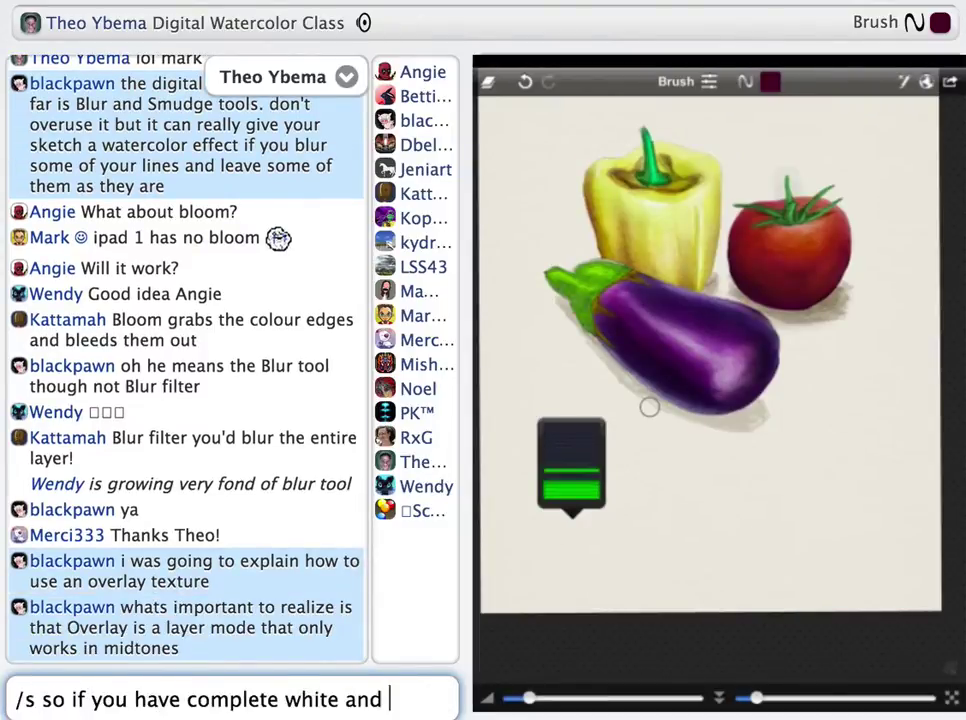
{"action": "type", "text": "complete black overlay doesn't work on "}
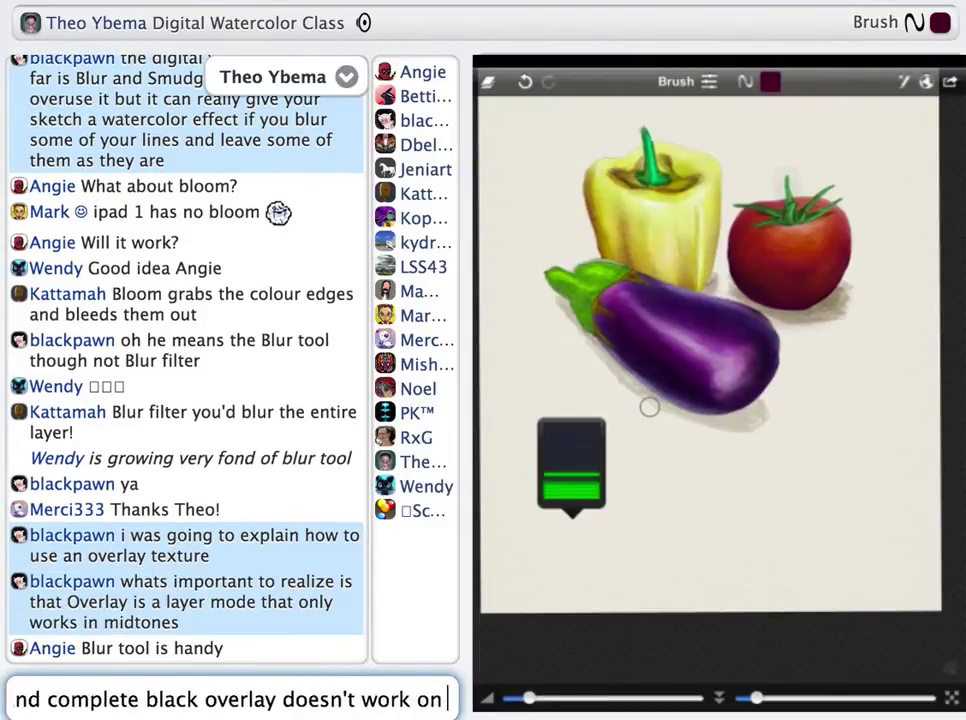
{"action": "type", "text": "that"}
{"action": "key", "text": "Return"}
Post a "/s" message to apply a multiply layer at the top of the sketch, darkening it and leaving room for Overlay to show the texture.
{"action": "type", "text": "/s if you have white parts in your image"}
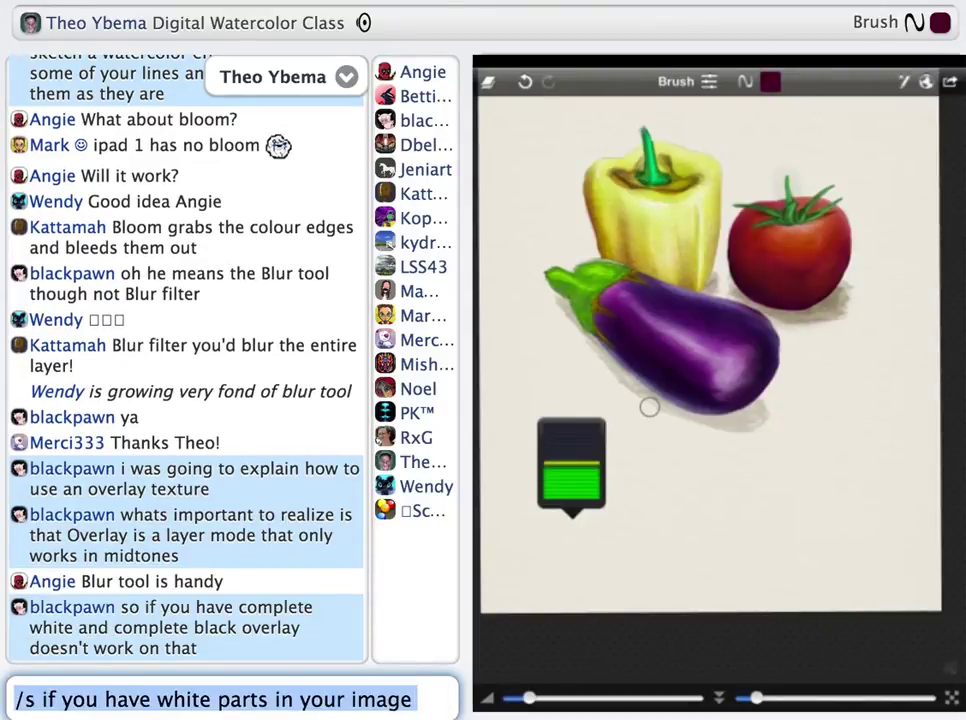
{"action": "type", "text": " so the way to use it "}
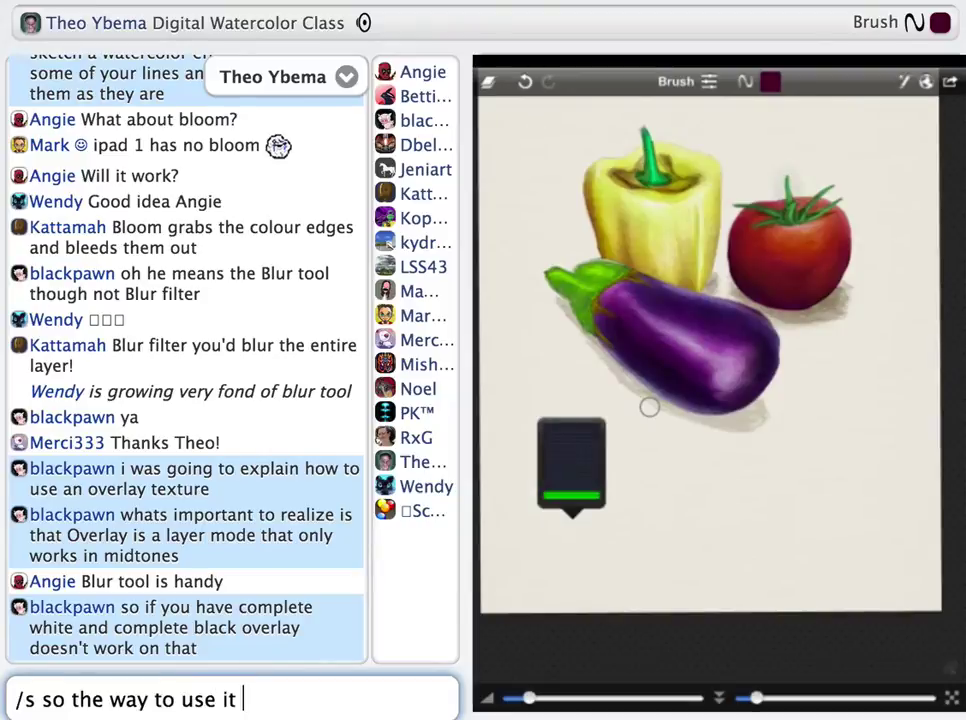
{"action": "type", "text": "is to apply a m"}
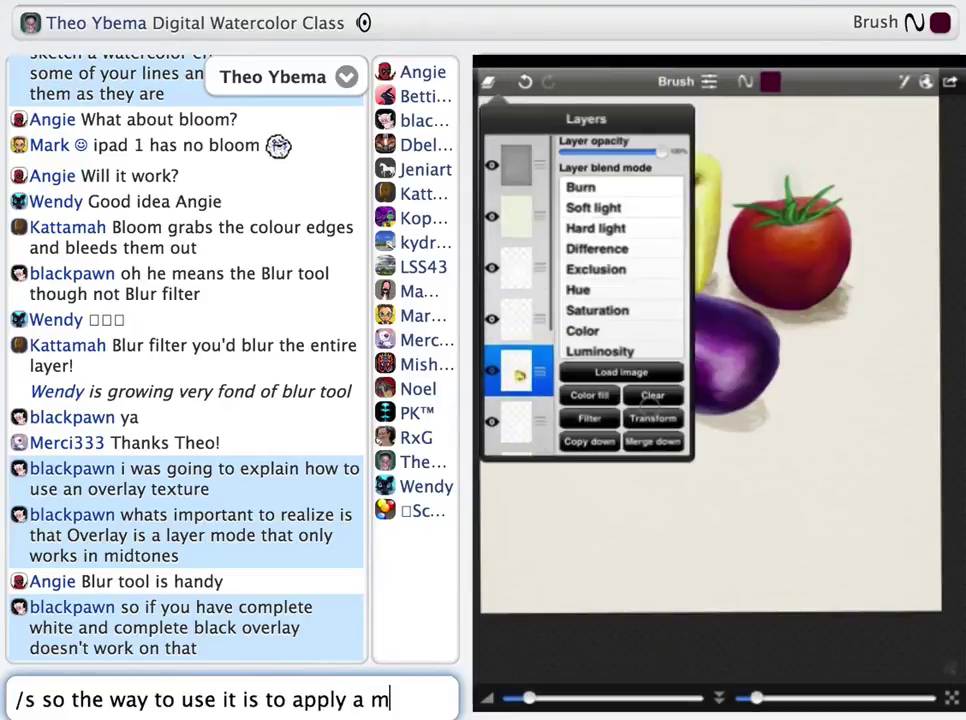
{"action": "type", "text": "ultiply layer as i've done"}
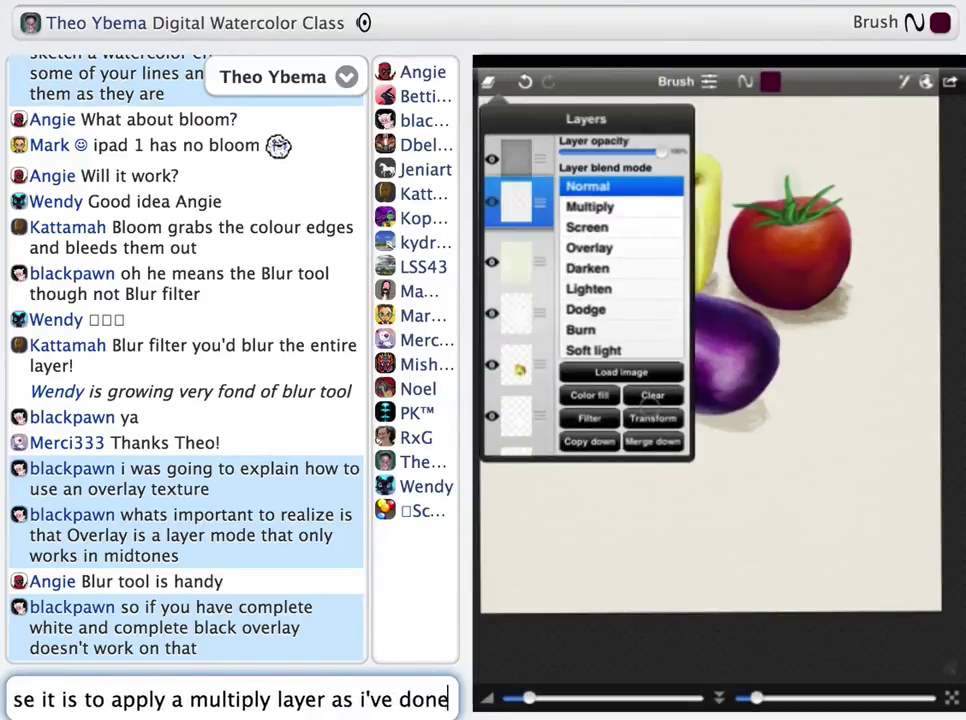
{"action": "type", "text": " at the top of the sketch that darkens t"}
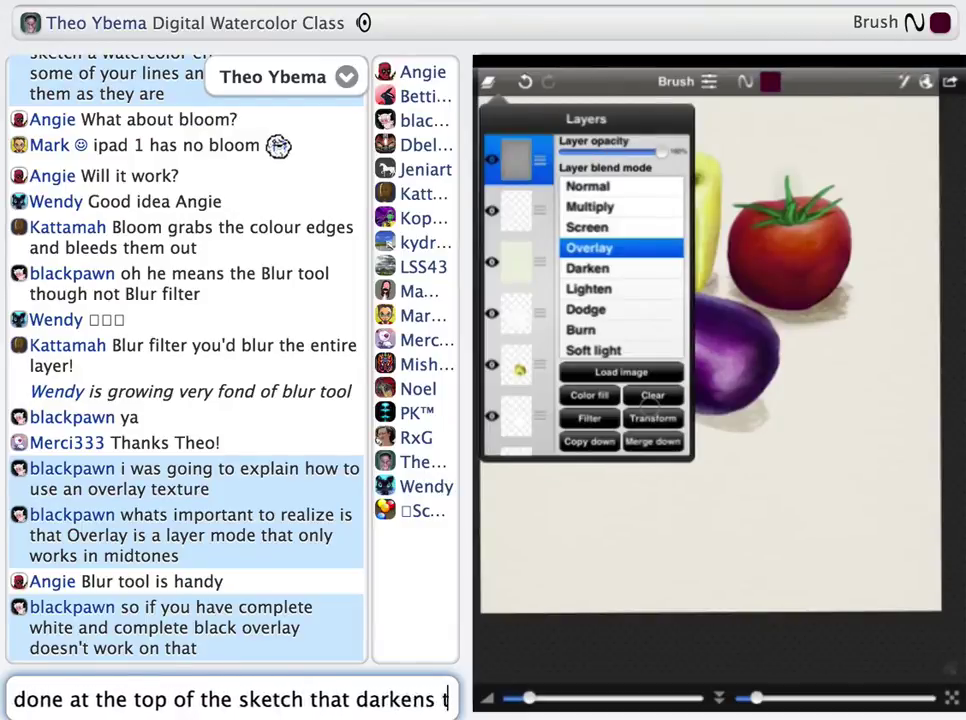
{"action": "type", "text": "he entire sketch and leaves a little"}
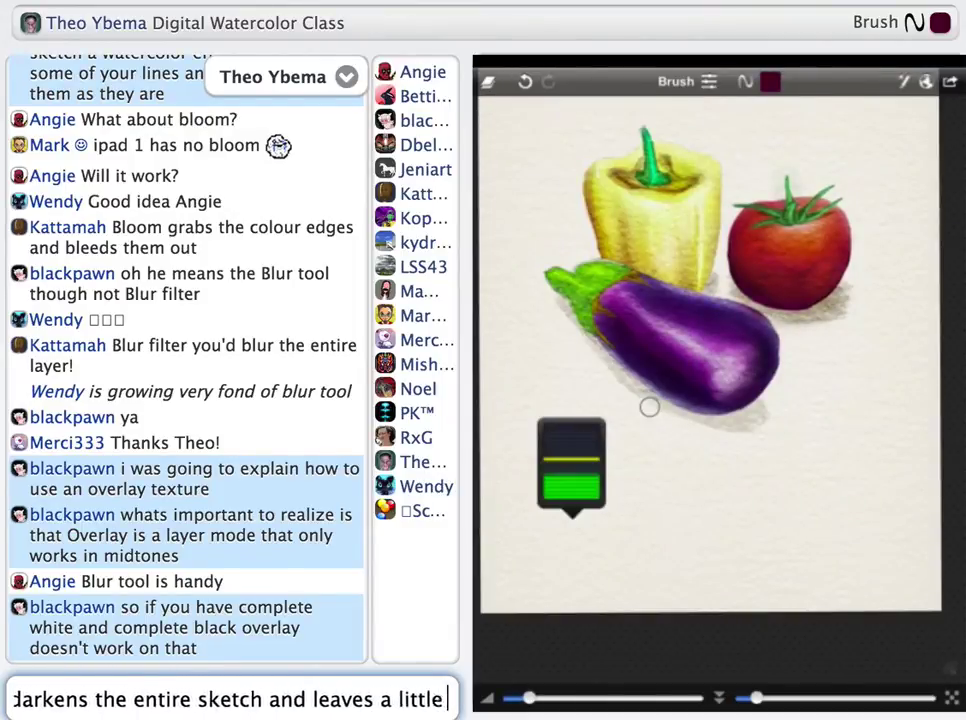
{"action": "type", "text": " room for Overlay to show"}
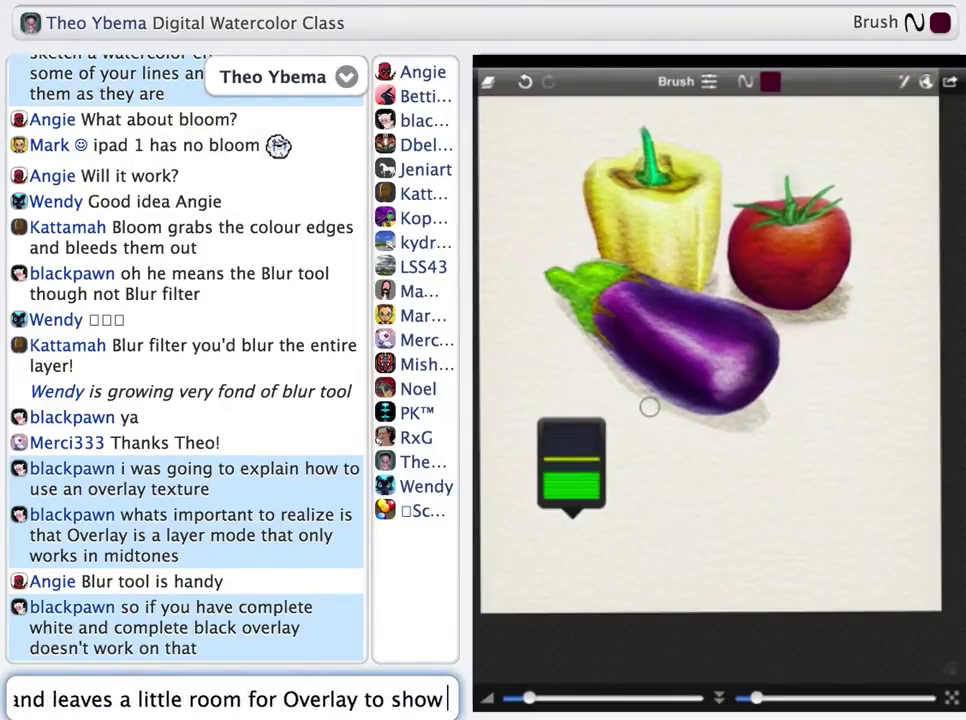
{"action": "type", "text": " the texture"}
{"action": "key", "text": "Return"}
Post a "/s" message that paper textures downloaded from the community are sometimes not exactly what you need, sometimes "tool light".
{"action": "type", "text": "/s when you download a p"}
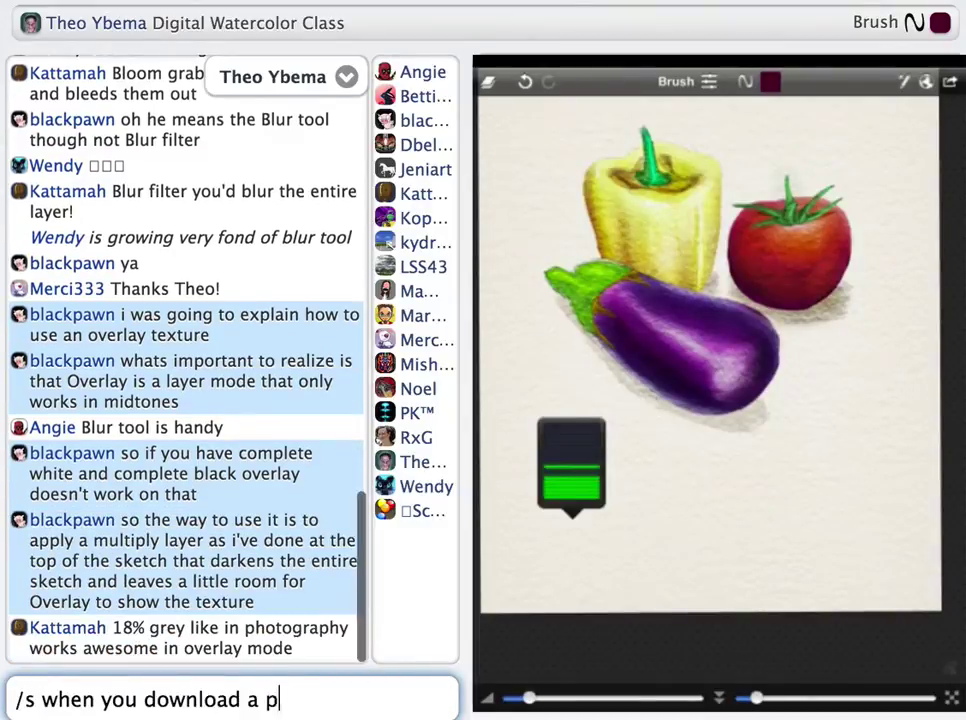
{"action": "type", "text": "aper texture from the community sometimes t"}
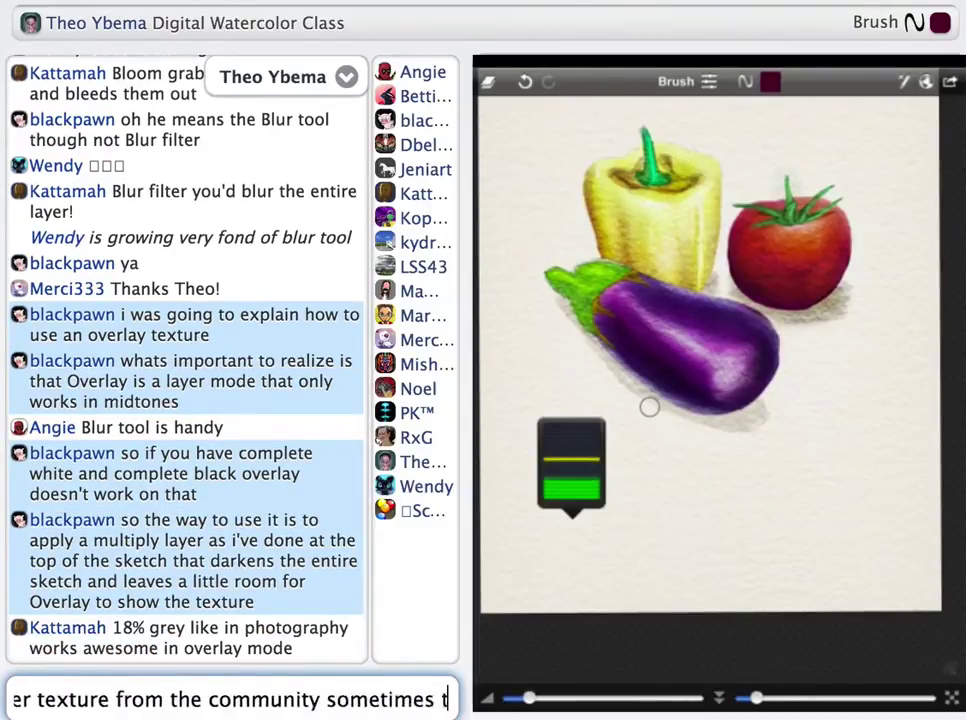
{"action": "type", "text": "hey are not exactly what you n"}
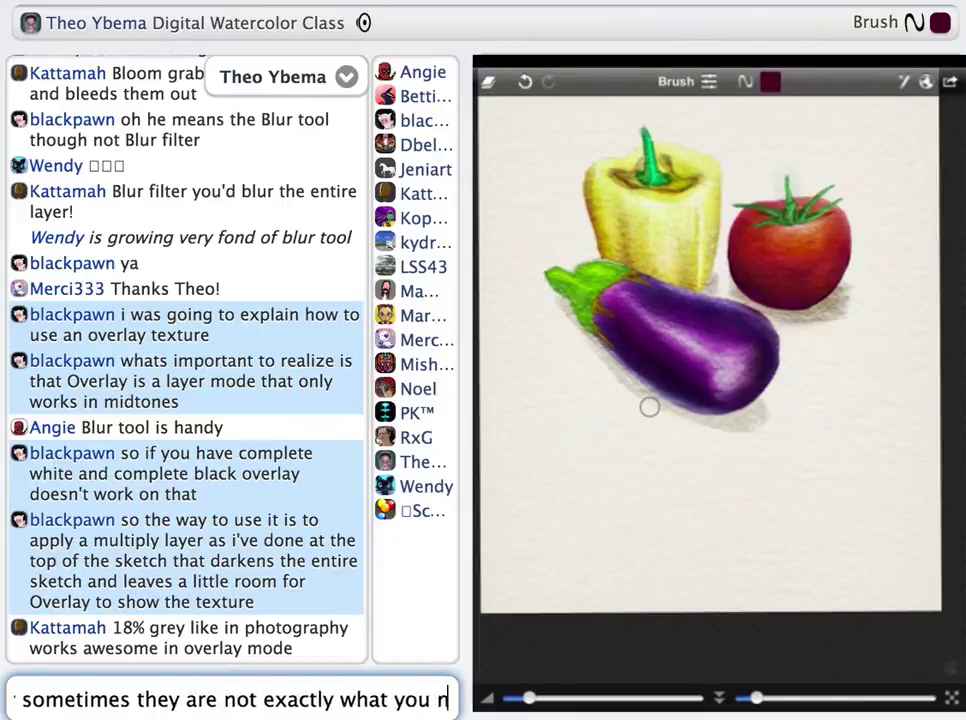
{"action": "type", "text": "eed. sometime they are tool light"}
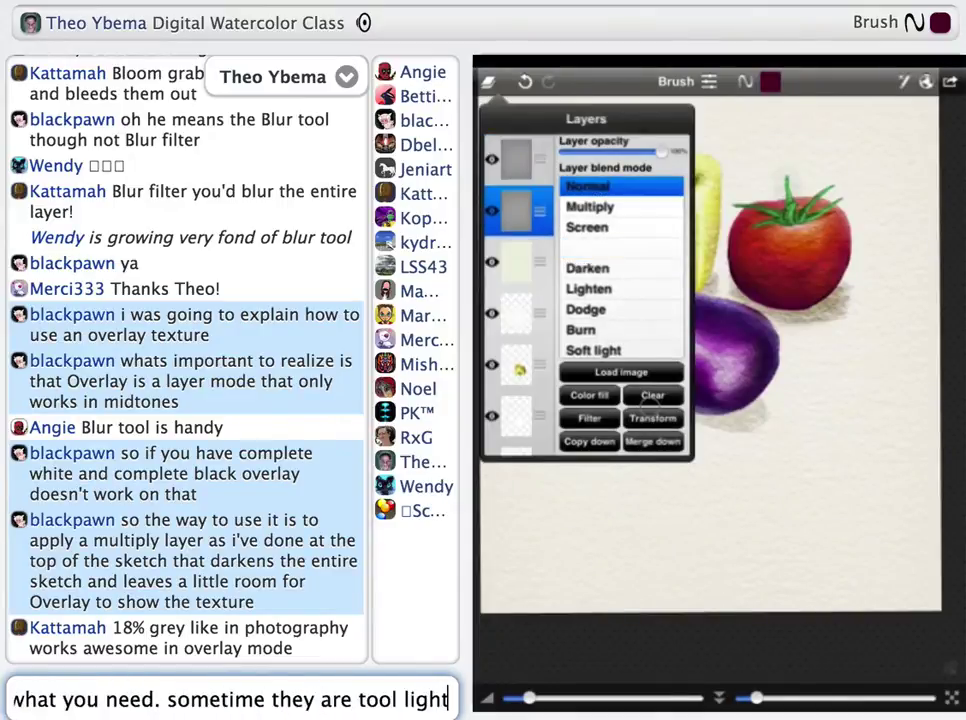
{"action": "key", "text": "Return"}
{"action": "type", "text": "/s fi"}
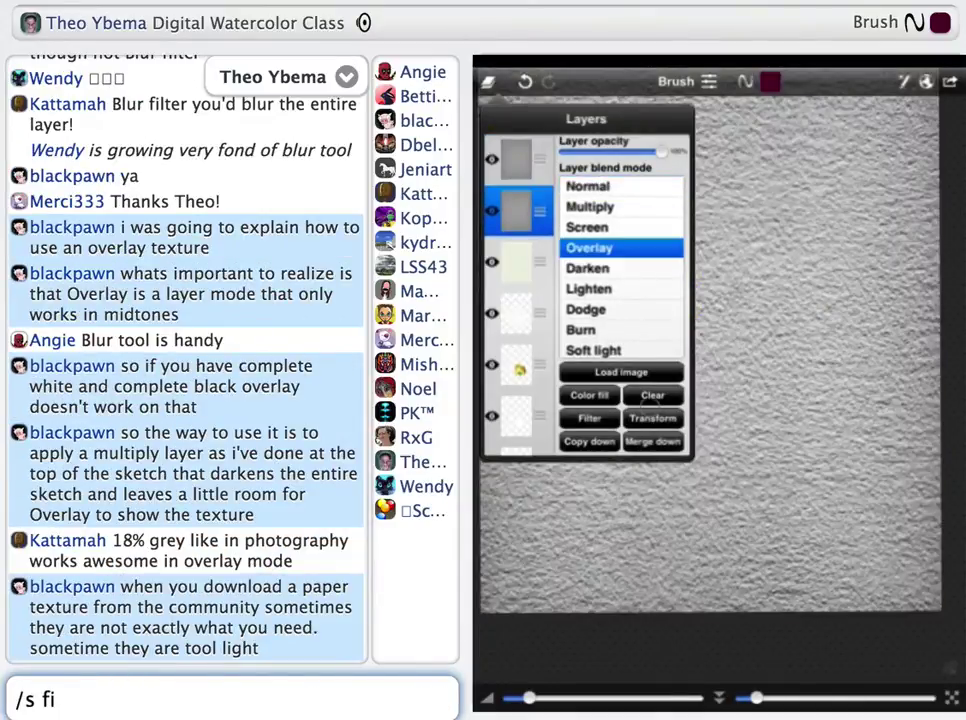
{"action": "type", "text": "rst i set wendy's texture to 100%"}
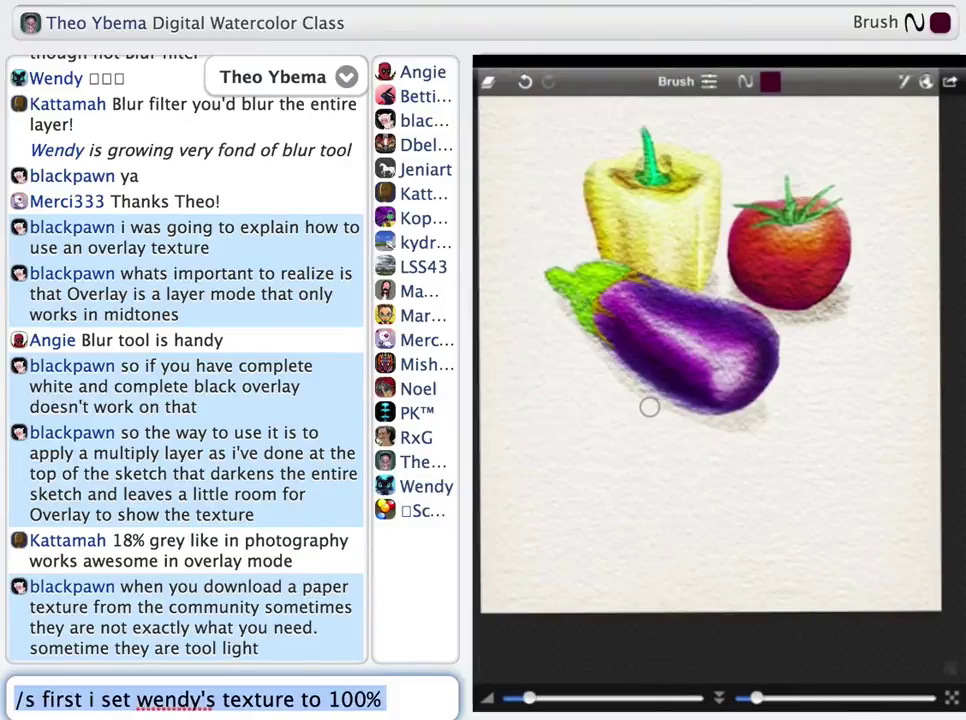
{"action": "key", "text": "Return"}
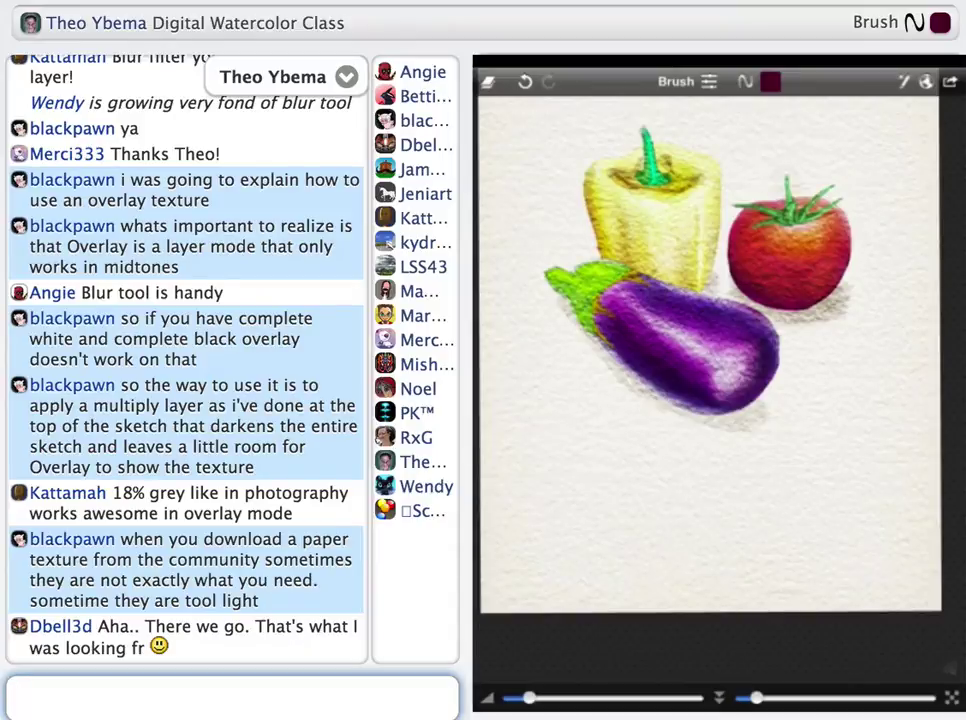
Post a "/s" message calling this a little too extreme and suggesting two overlay textures, one at 50% transparency, to find the sweet spot.
{"action": "type", "text": "/s "}
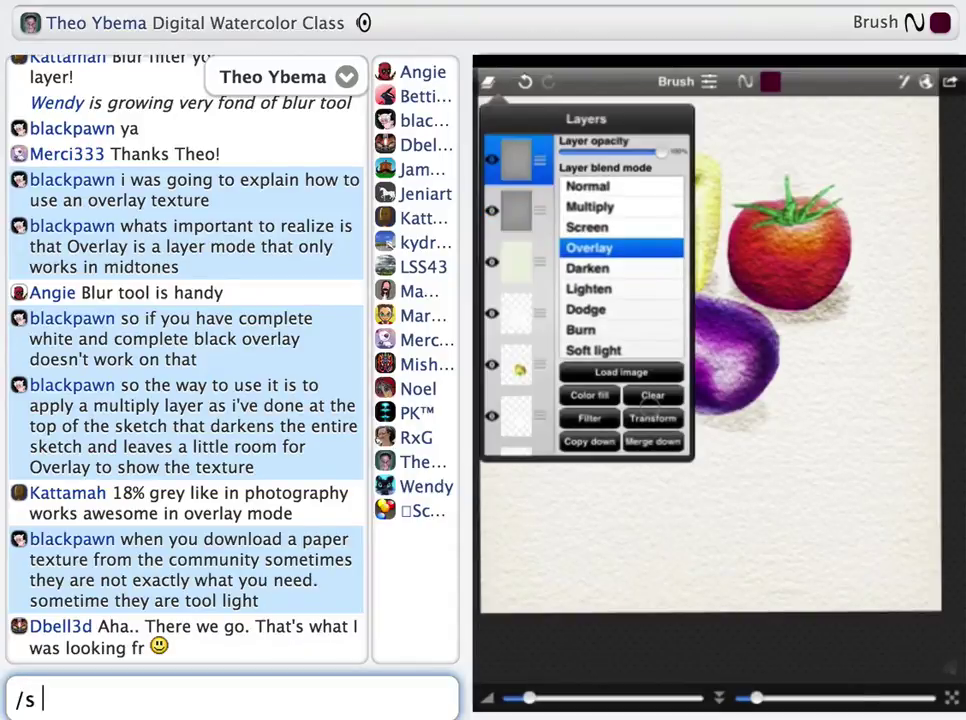
{"action": "type", "text": "now this is a little too extreme"}
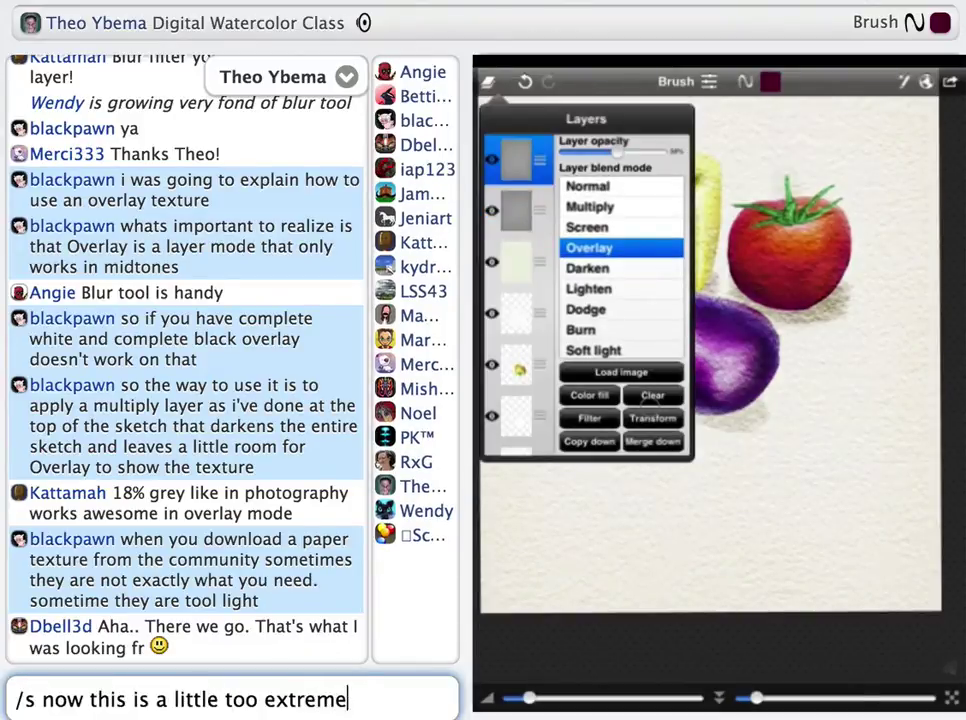
{"action": "type", "text": " for me. what you can do"}
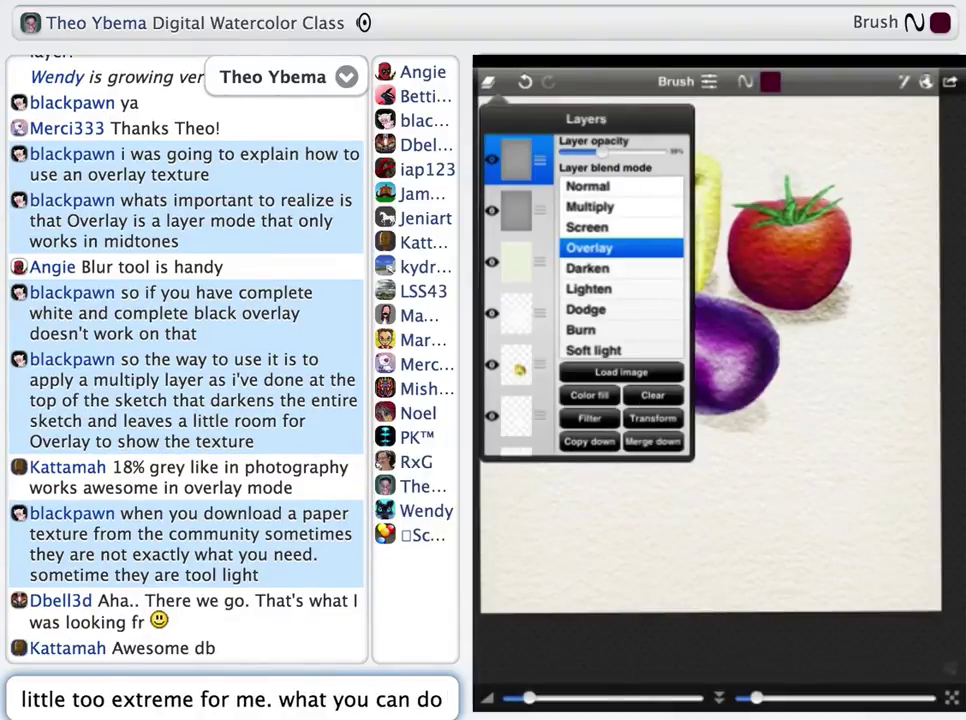
{"action": "type", "text": " is find"}
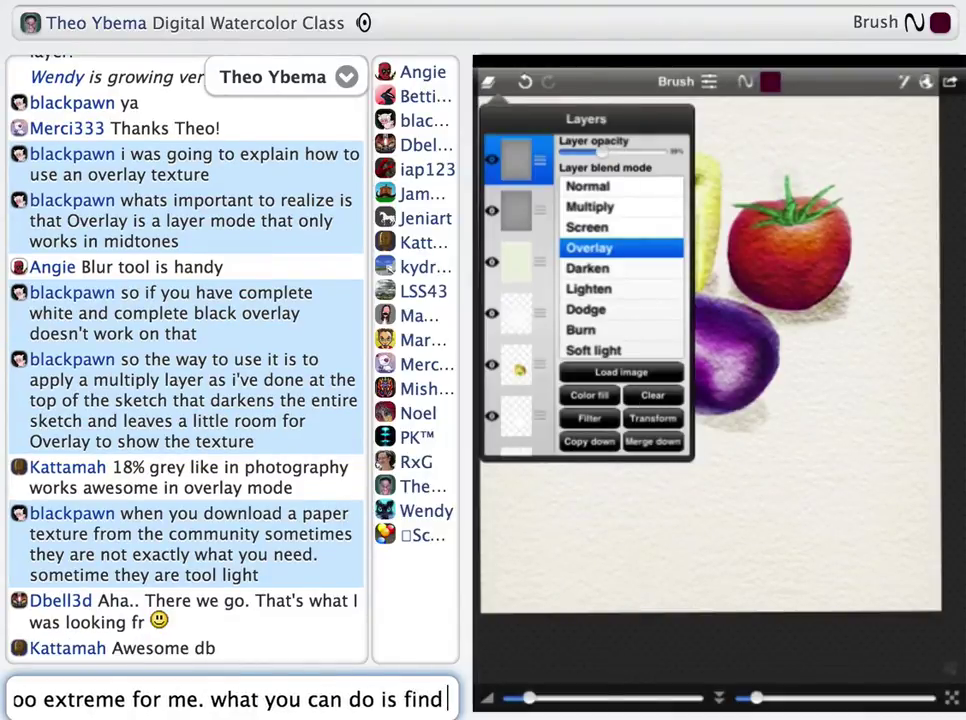
{"action": "key", "text": "BackSpace"}
{"action": "key", "text": "BackSpace"}
{"action": "key", "text": "BackSpace"}
{"action": "key", "text": "BackSpace"}
{"action": "type", "text": "to have"}
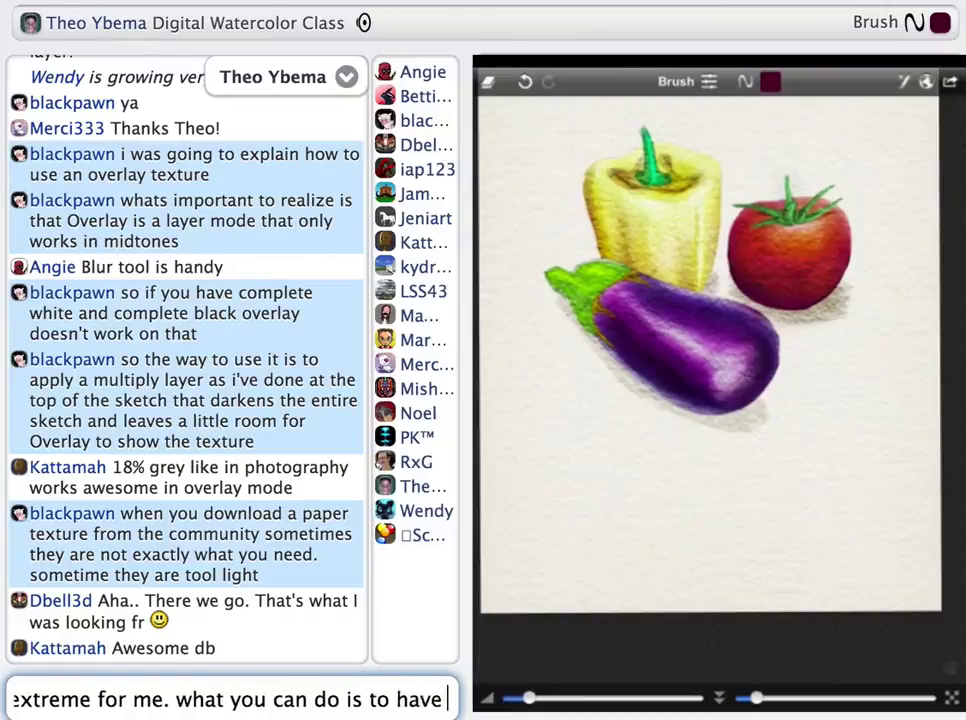
{"action": "type", "text": " two overlay textures and set one to"}
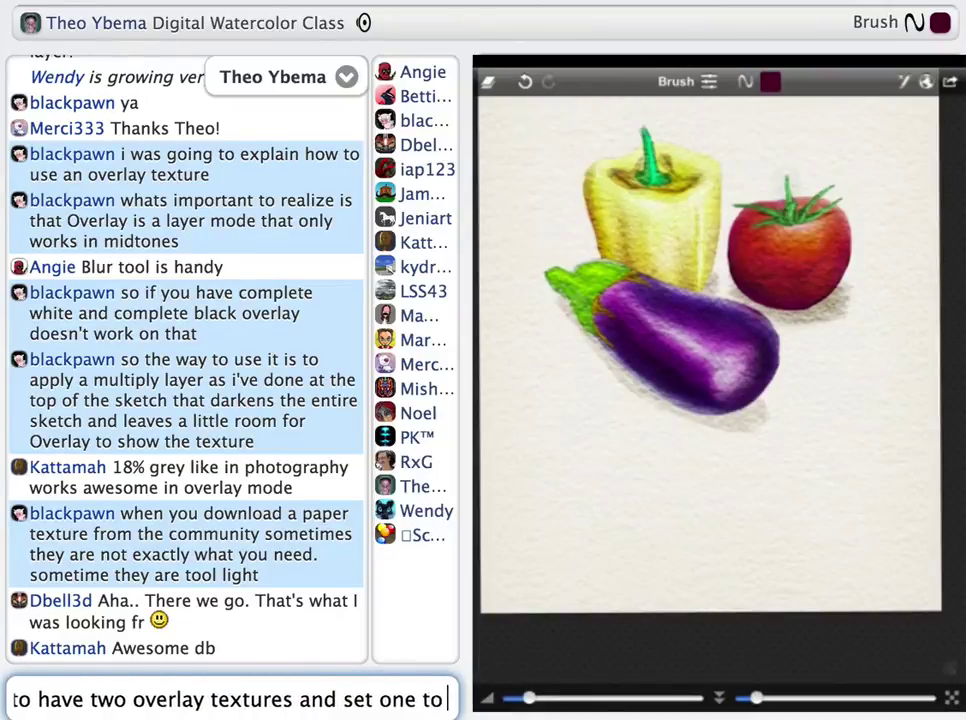
{"action": "type", "text": " 50% transparency and find the "}
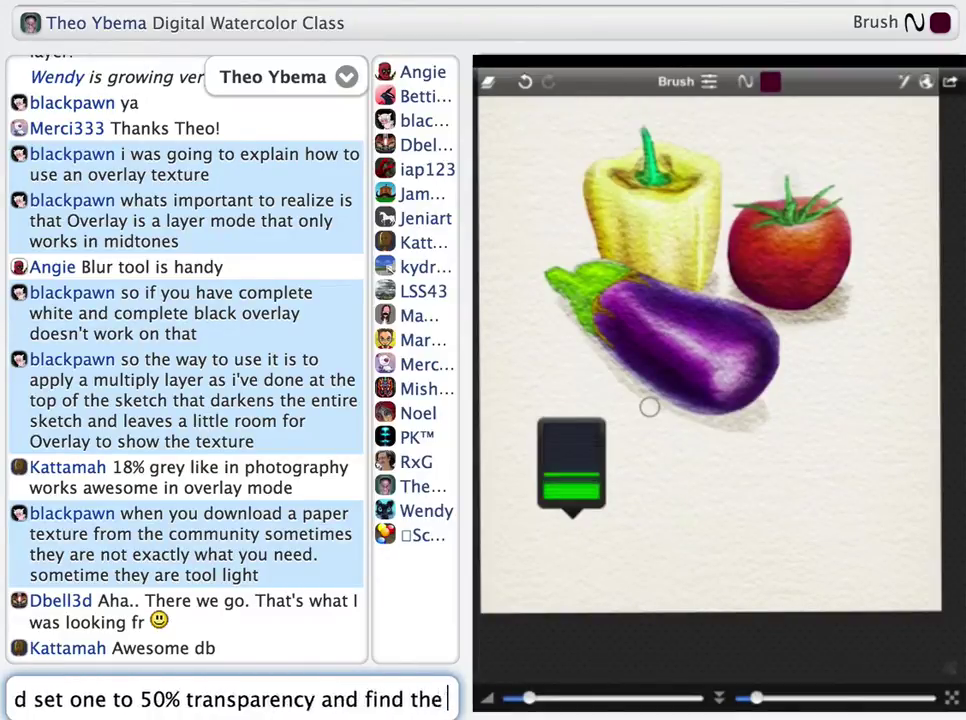
{"action": "type", "text": "sweet spot there"}
{"action": "key", "text": "Return"}
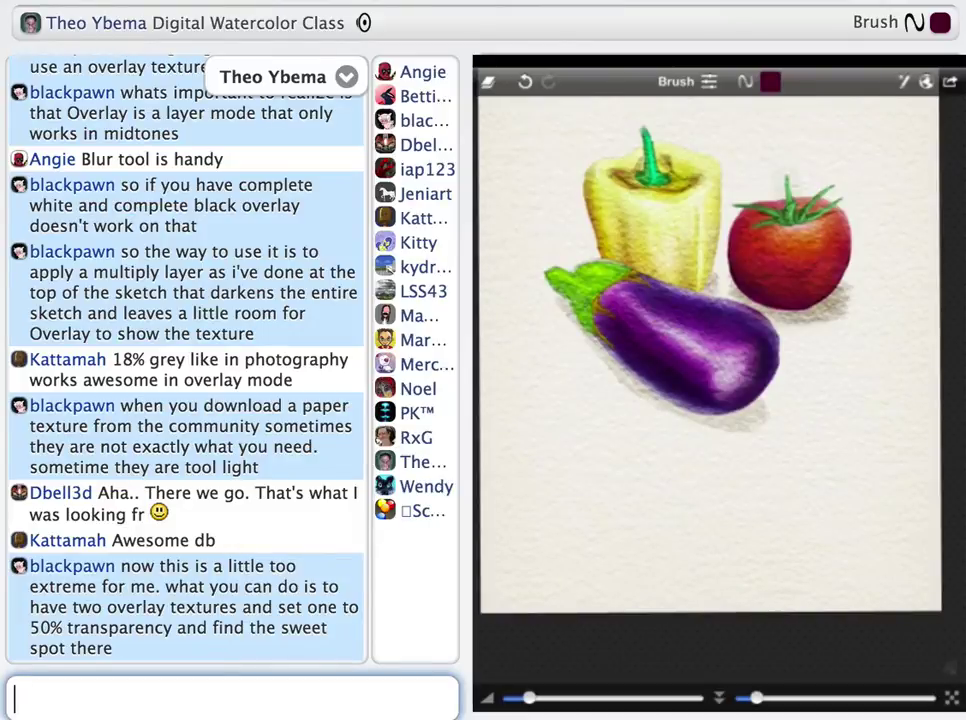
Post a "/s" message that really dark sketches need a screen layer filled with an almost black color or dark gray to bring out the overlay texture.
{"action": "type", "text": "/s another thing that might hap"}
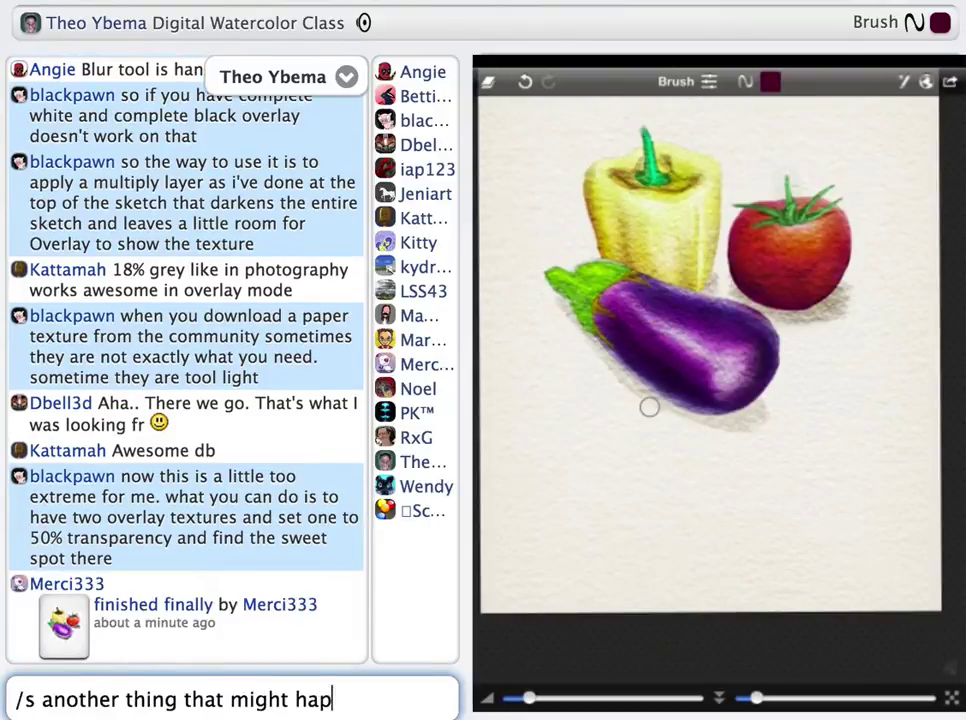
{"action": "type", "text": "pen is that your sketch may be "}
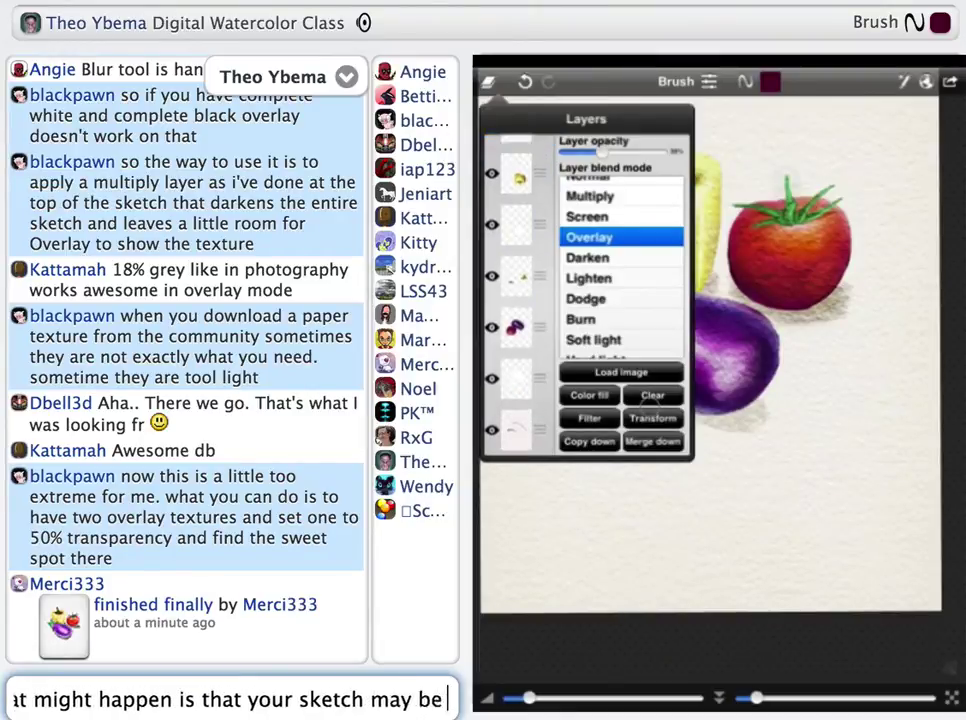
{"action": "type", "text": "really dark and you need to"}
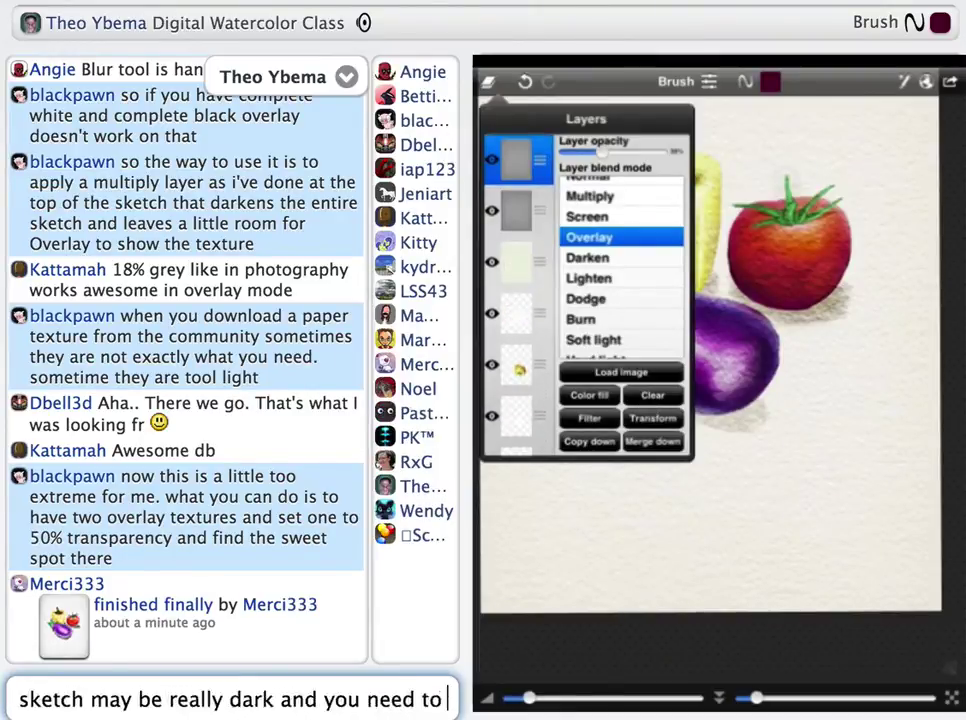
{"action": "type", "text": " add a screen layer color filled with a v"}
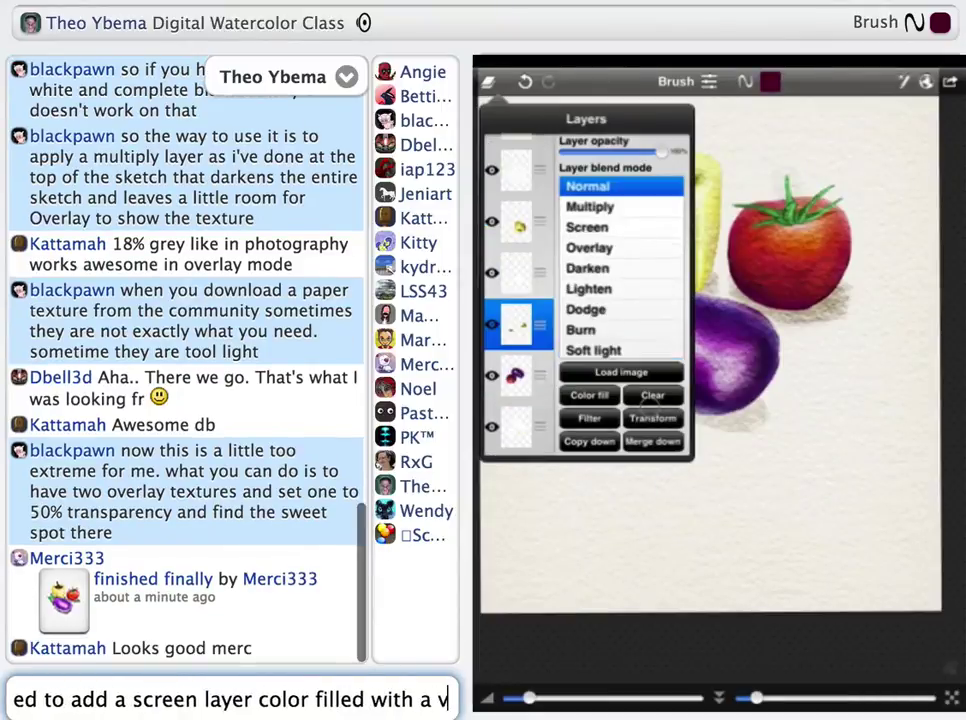
{"action": "key", "text": "BackSpace"}
{"action": "type", "text": "color that is almo"}
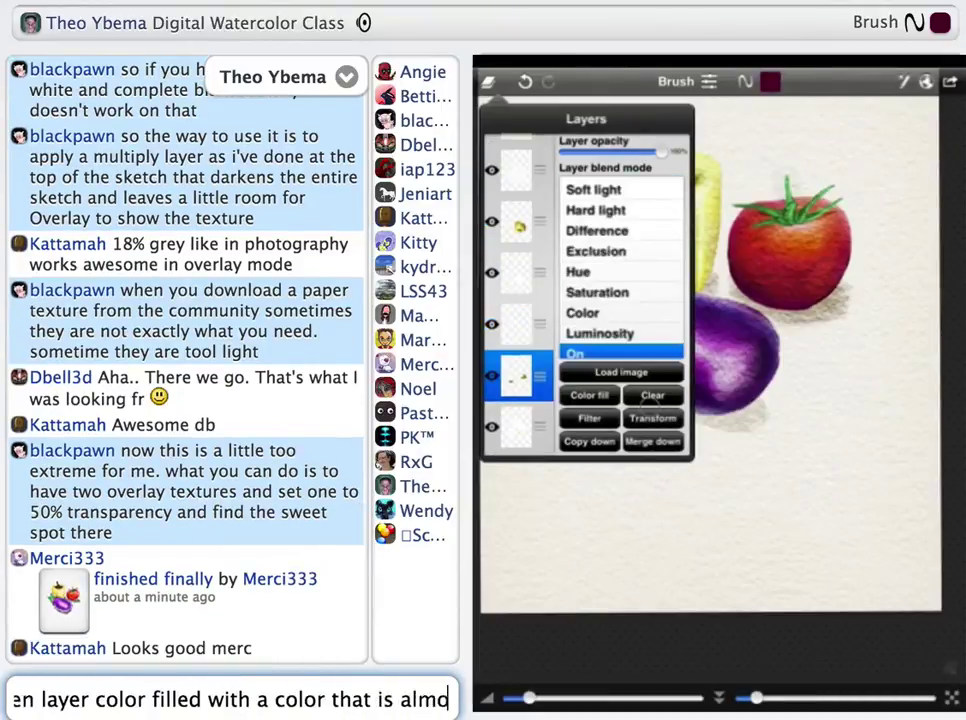
{"action": "type", "text": "st black but has a little color "}
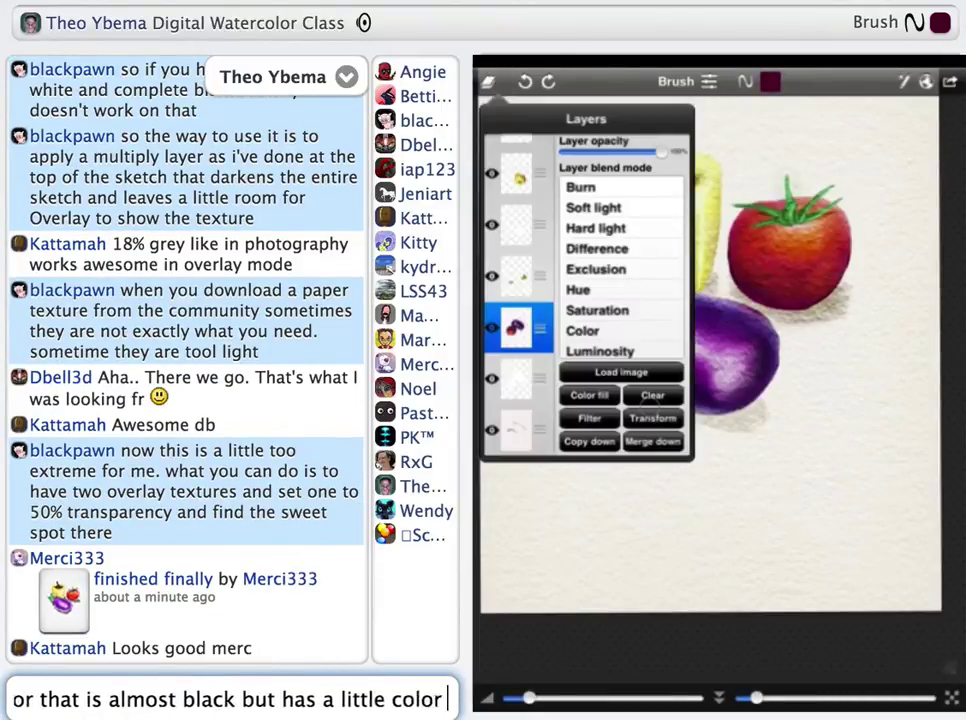
{"action": "type", "text": "or dark gray in it.  that wi"}
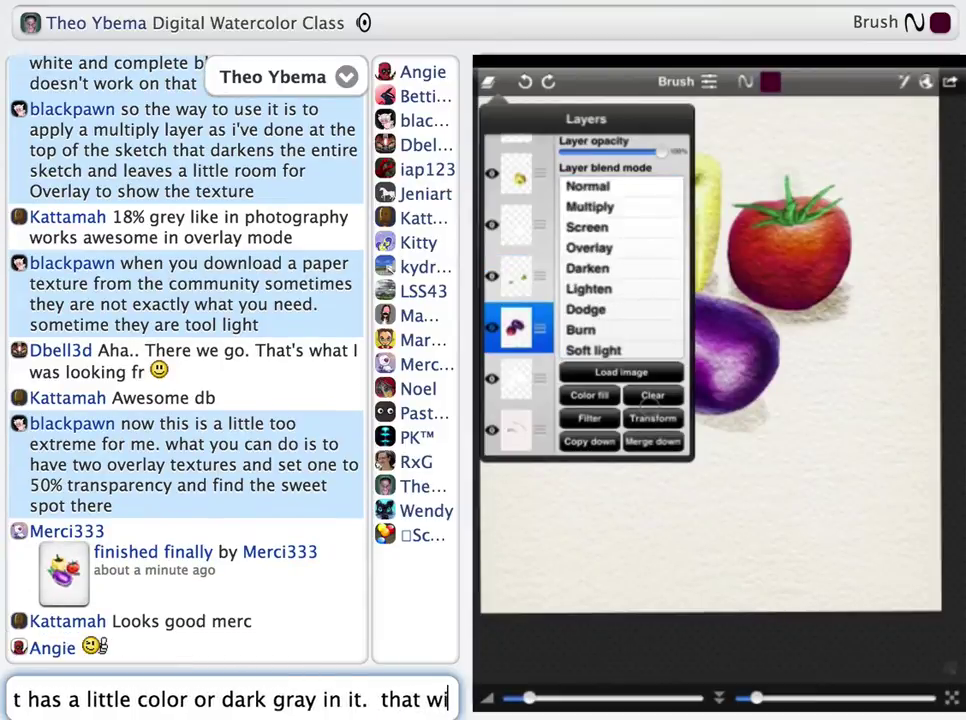
{"action": "type", "text": "ll help bring out the overlay texture in"}
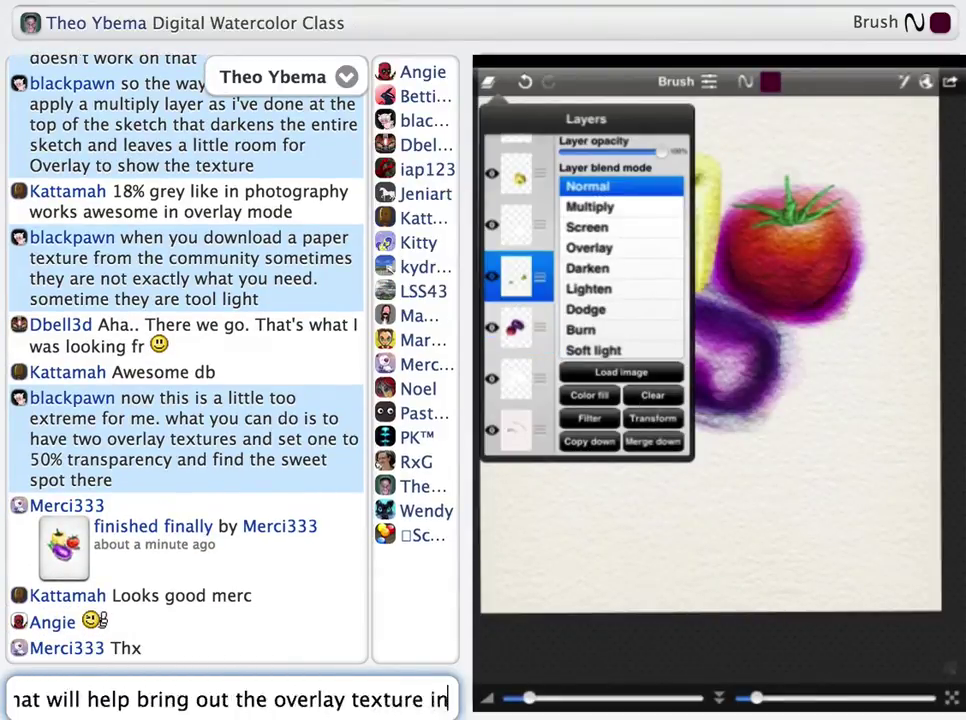
{"action": "type", "text": " the dark parts of the sketch"}
{"action": "key", "text": "Return"}
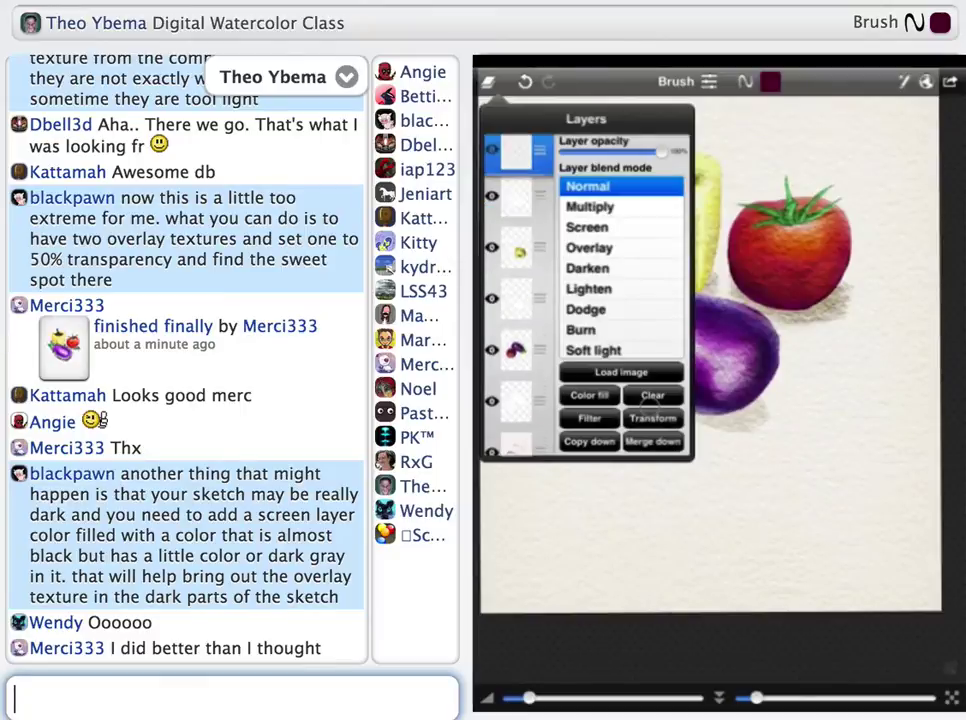
Post a "nice" compliment to the member who shared the finished sketch, and answer the YouTube question with "yep".
{"action": "left_click", "coordinate": [649, 407]}
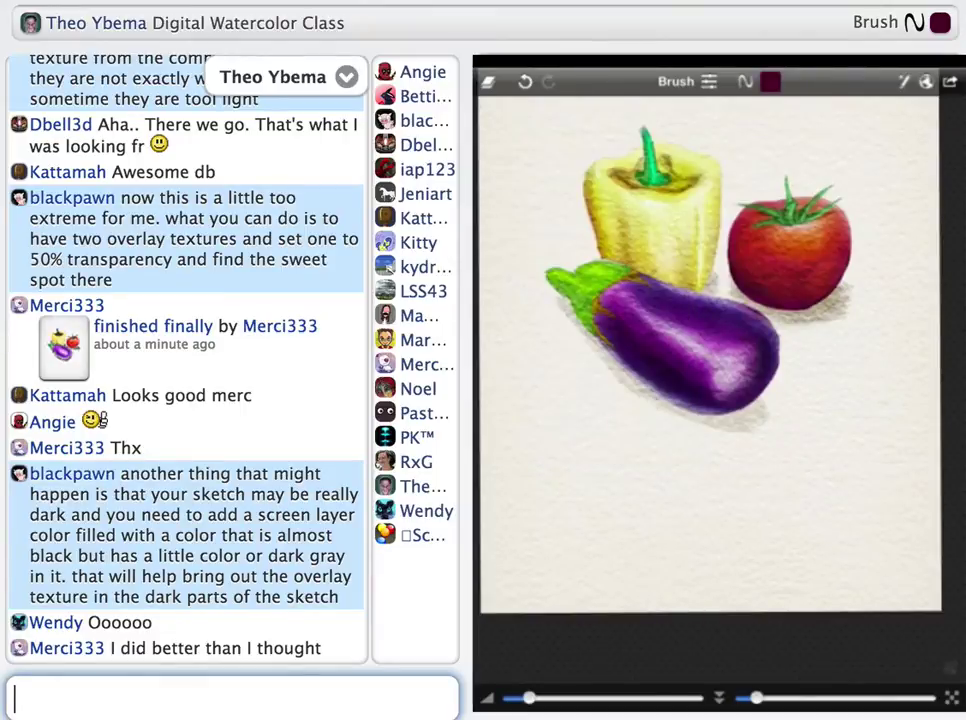
{"action": "left_click", "coordinate": [649, 407]}
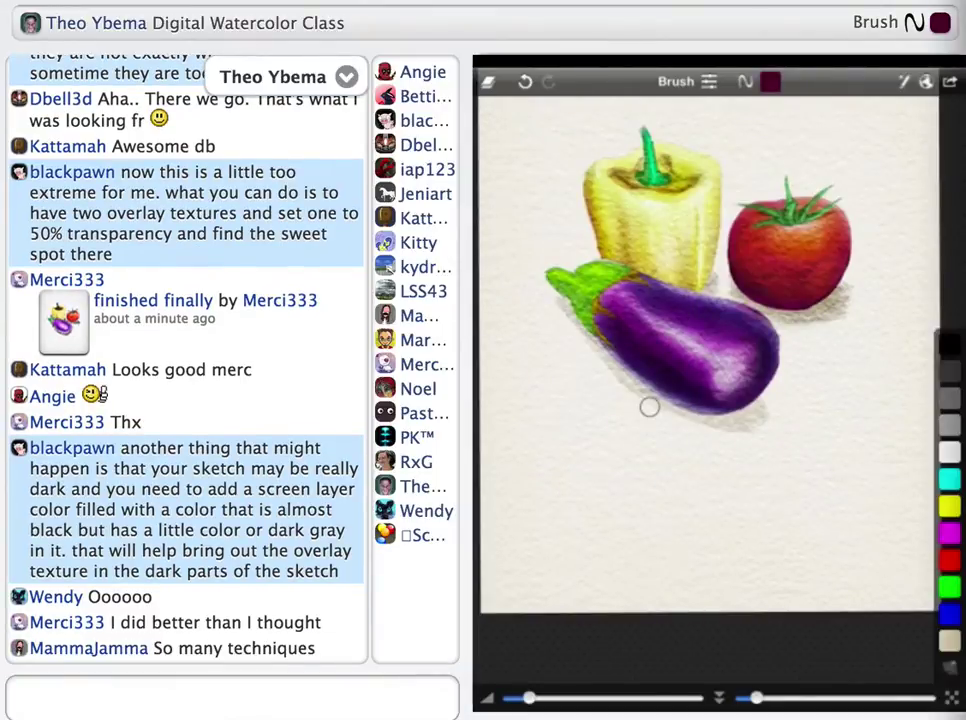
{"action": "type", "text": "nice merci!"}
{"action": "key", "text": "Return"}
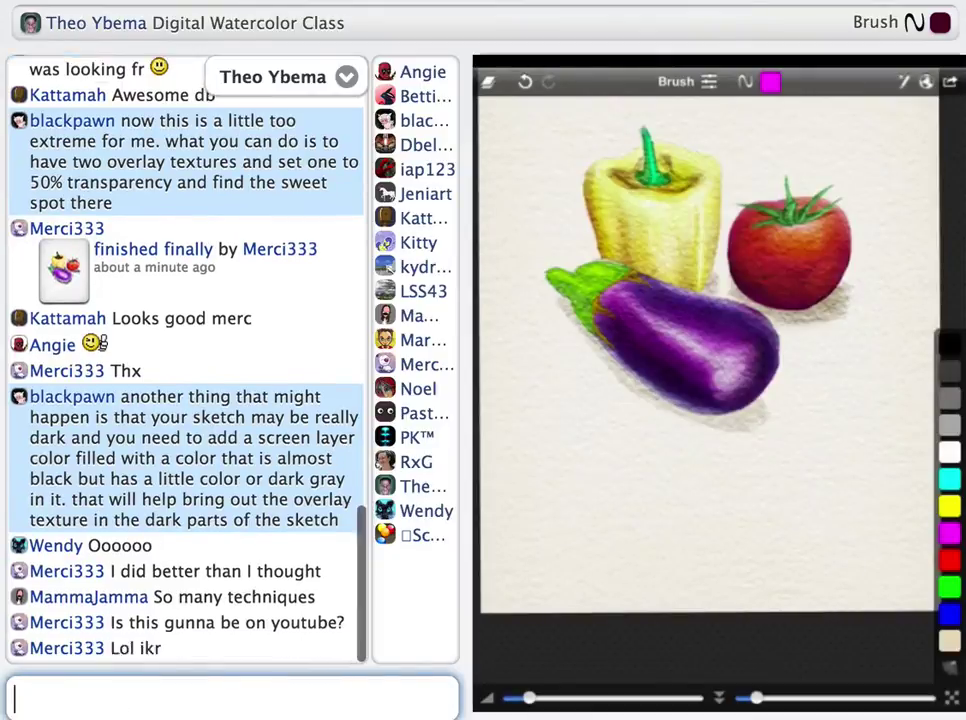
Post a message that we should wrap up soon before running out of disk space and crashing, ending with a laughing emoji.
{"action": "type", "text": "we should wrap up "}
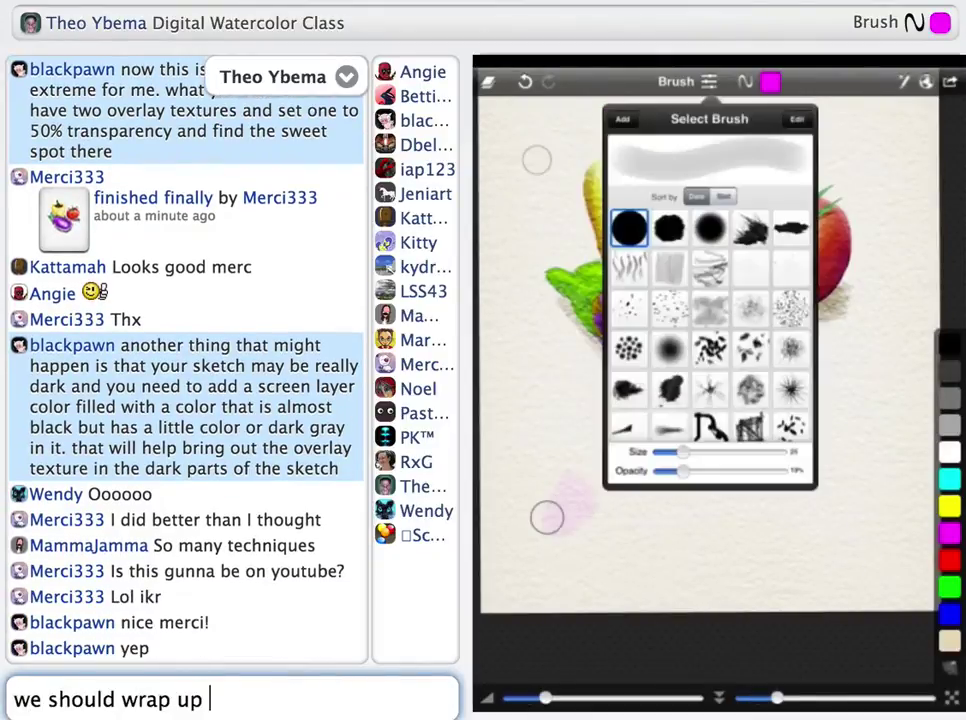
{"action": "type", "text": "soon though before i run out of disk space and crash"}
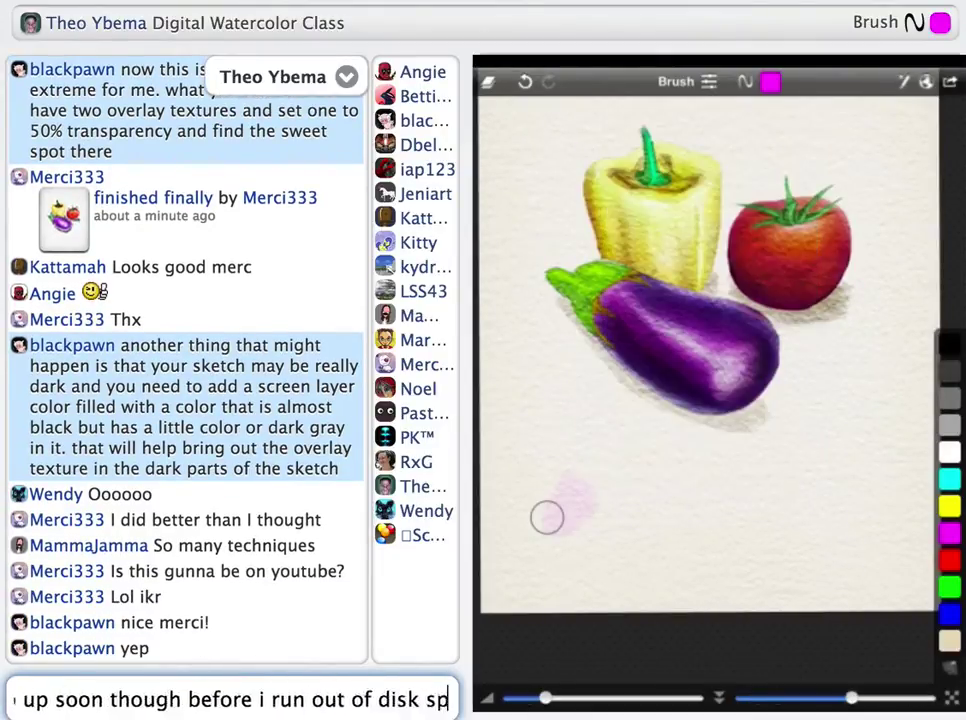
{"action": "key", "text": "Return"}
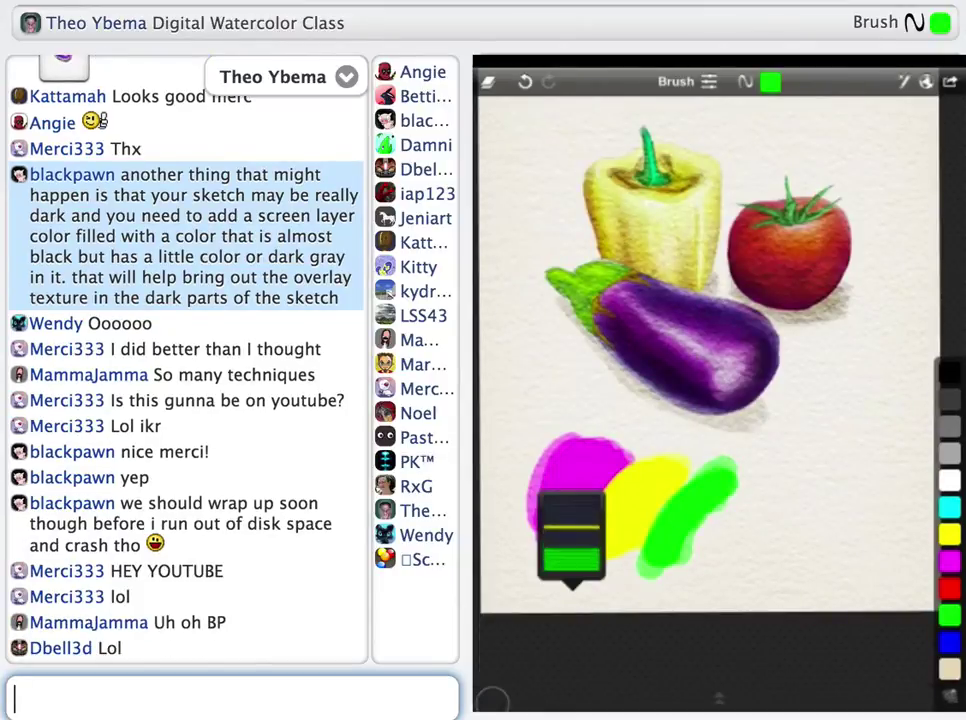
Answer the channel question with "sketchclubtv on youtube" and reply "np :)" to the thanks.
{"action": "type", "text": "sketc"}
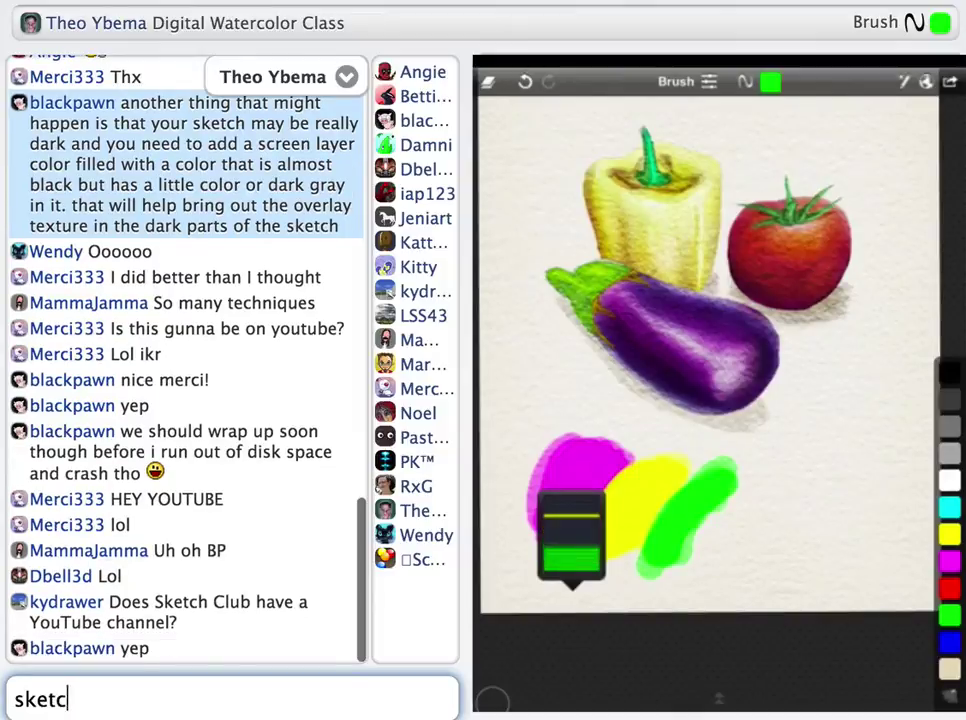
{"action": "type", "text": "hclubtv on youtube"}
{"action": "key", "text": "Return"}
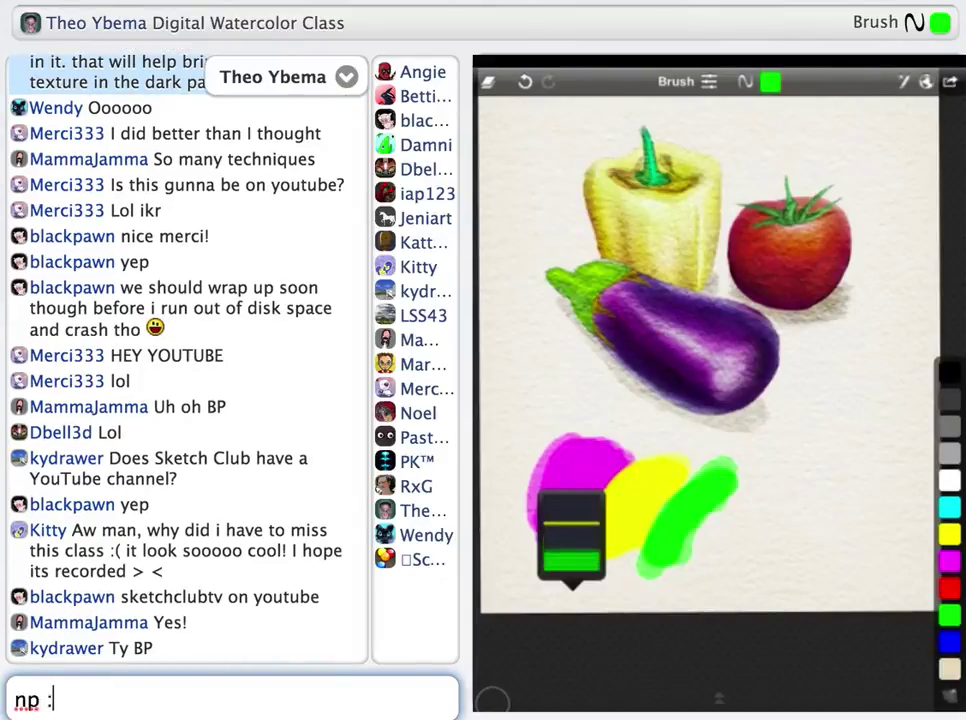
{"action": "type", "text": ")"}
{"action": "key", "text": "Return"}
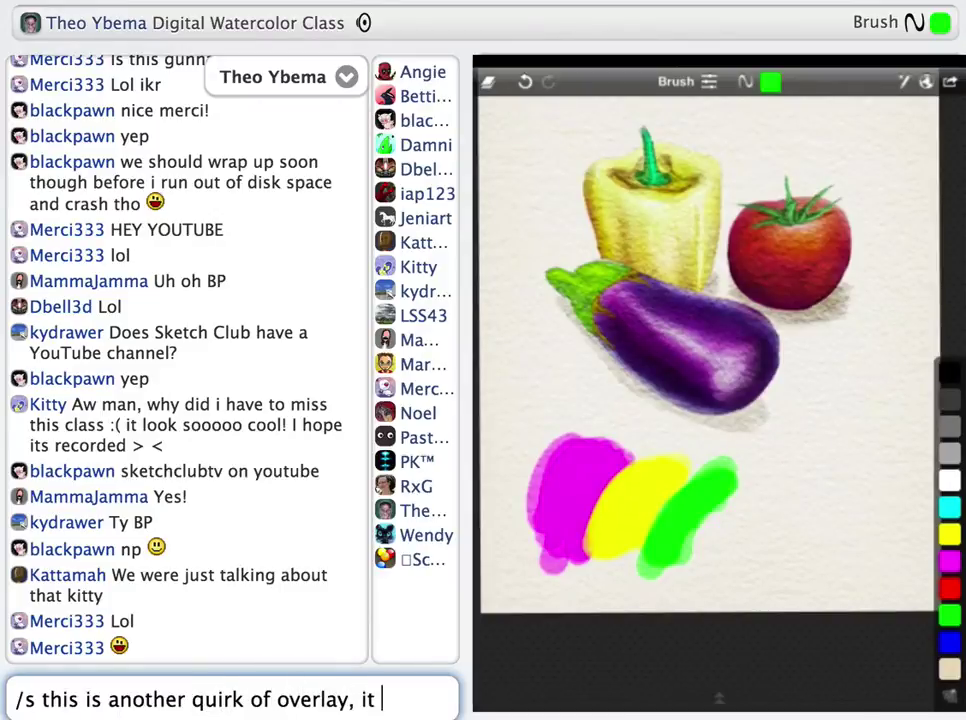
Post "/s" messages that overlay doesn't work on primaries or 100% white and black, citing yellow as 100% red, 100% green and 0% blue.
{"action": "type", "text": "doesn't work on the primaries"}
{"action": "key", "text": "Return"}
{"action": "type", "text": "/s overlay doesn't"}
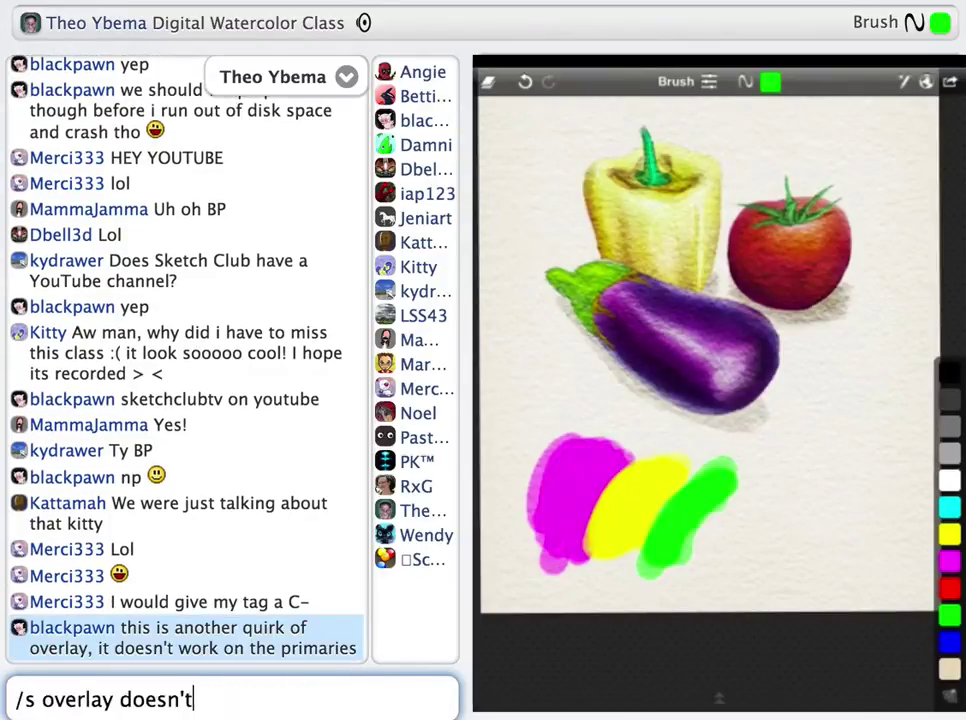
{"action": "type", "text": " work 100% white and black but"}
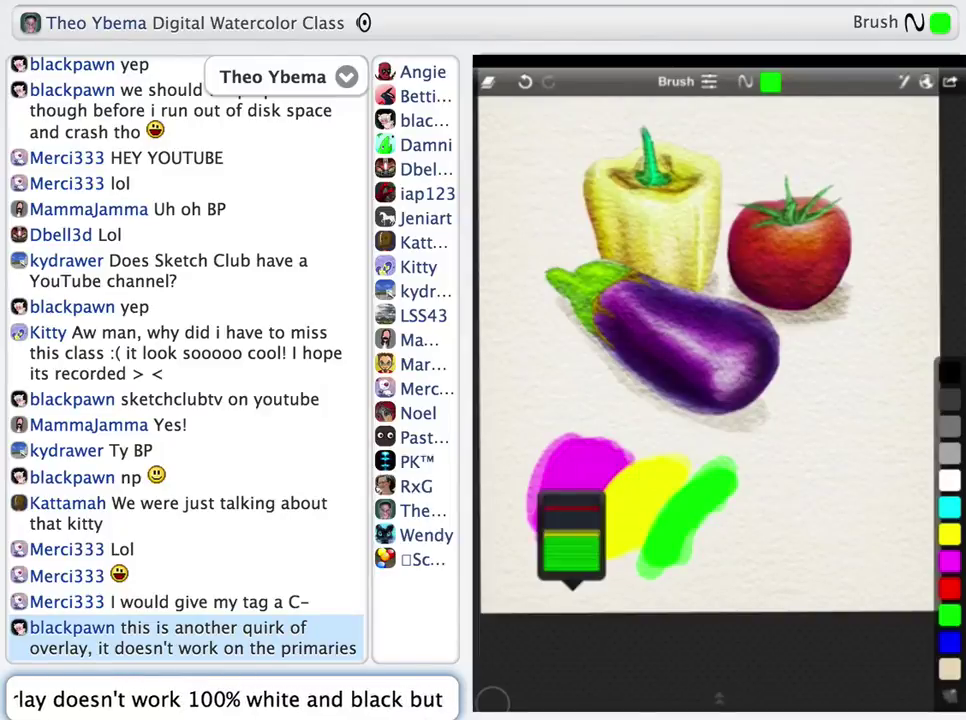
{"action": "type", "text": " for instance yello"}
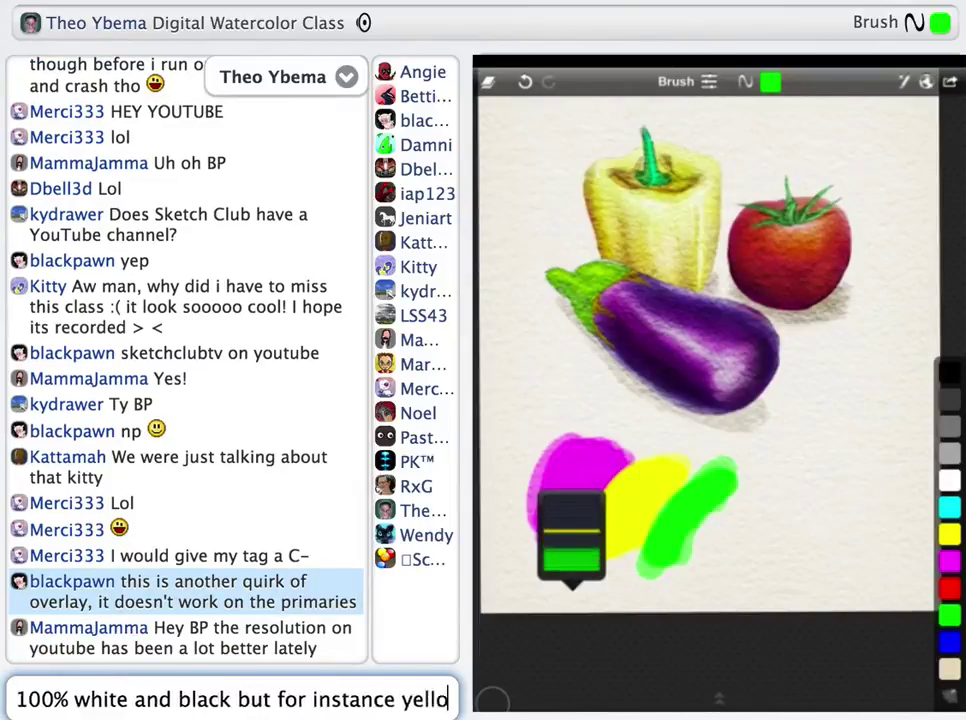
{"action": "type", "text": "w consists of 100% red and 100% green and"}
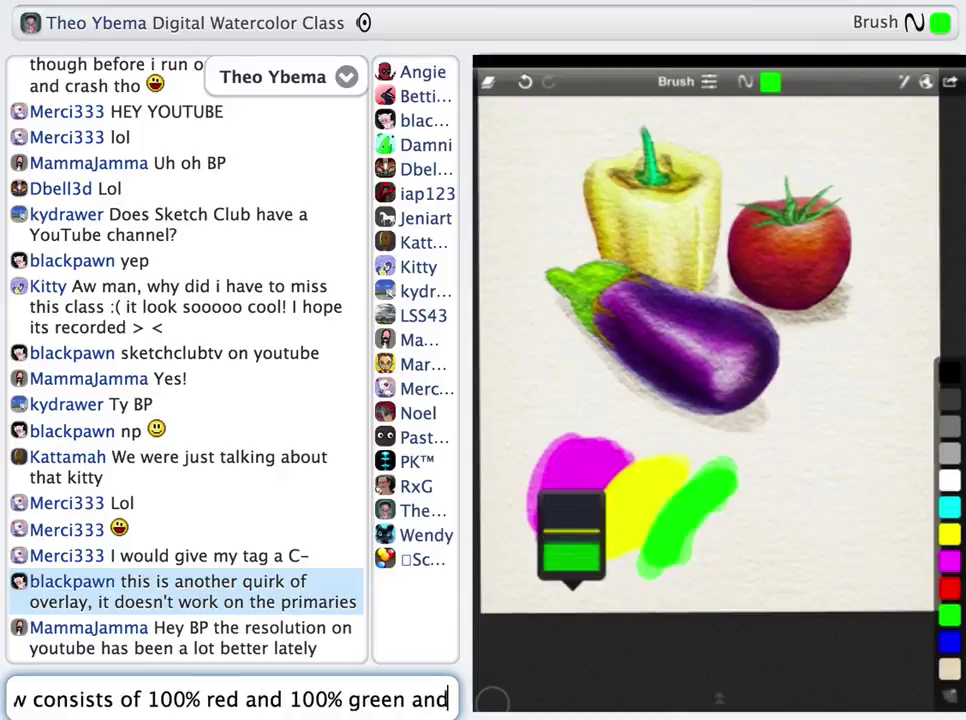
{"action": "type", "text": " 0% blue so it doesn't respond to overlay"}
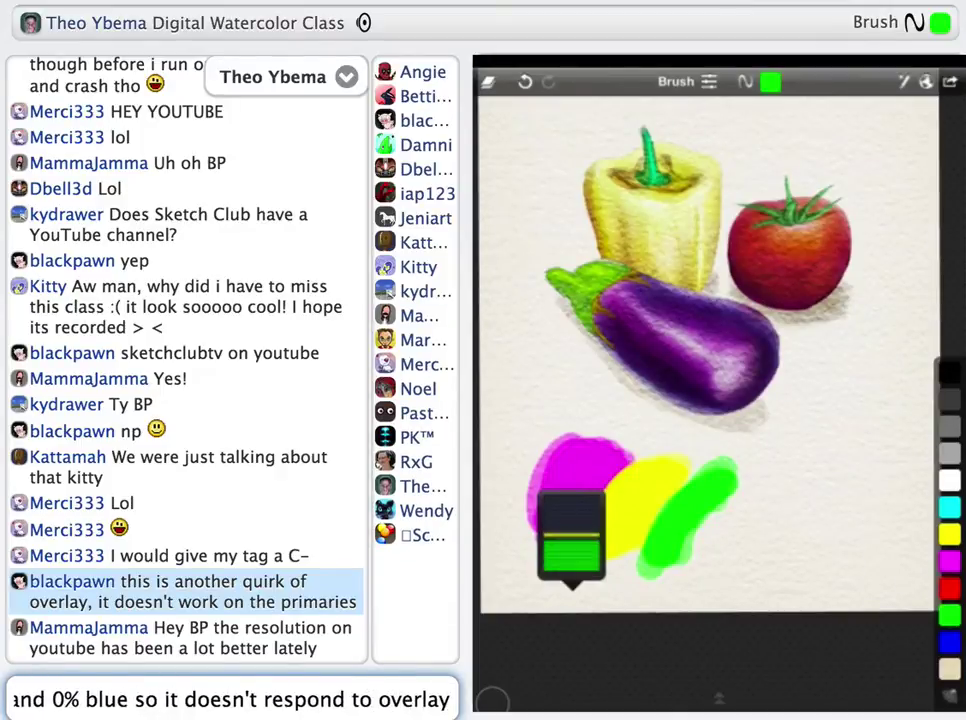
{"action": "key", "text": "Return"}
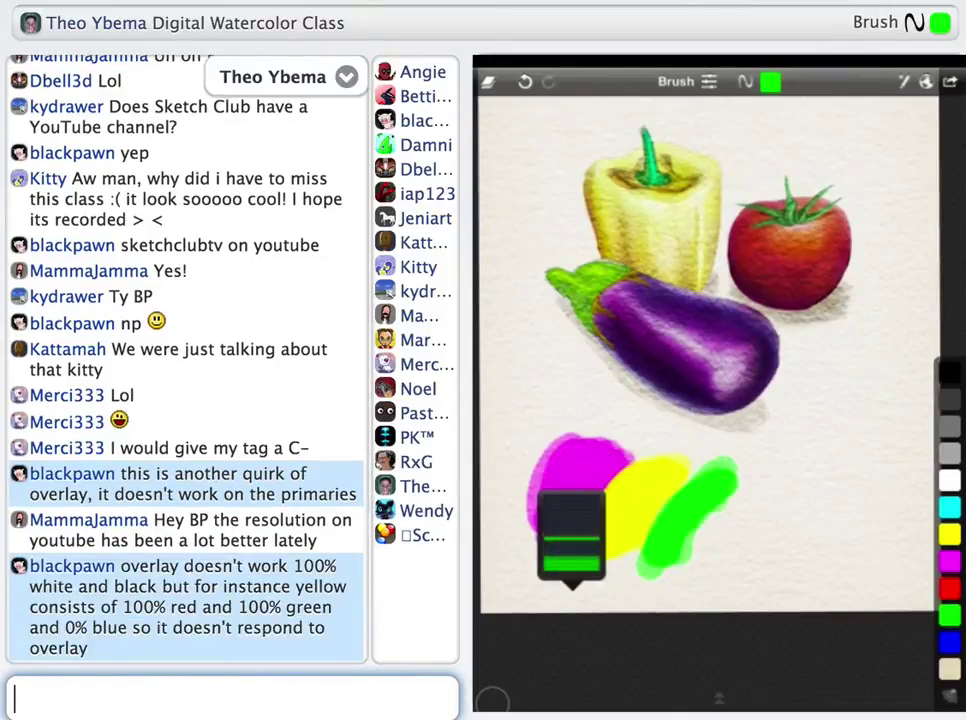
Reply to the resolution comment that the newer app version fixed the issue with youtube forcing to low quality viewing.
{"action": "type", "text": "ah yeah n"}
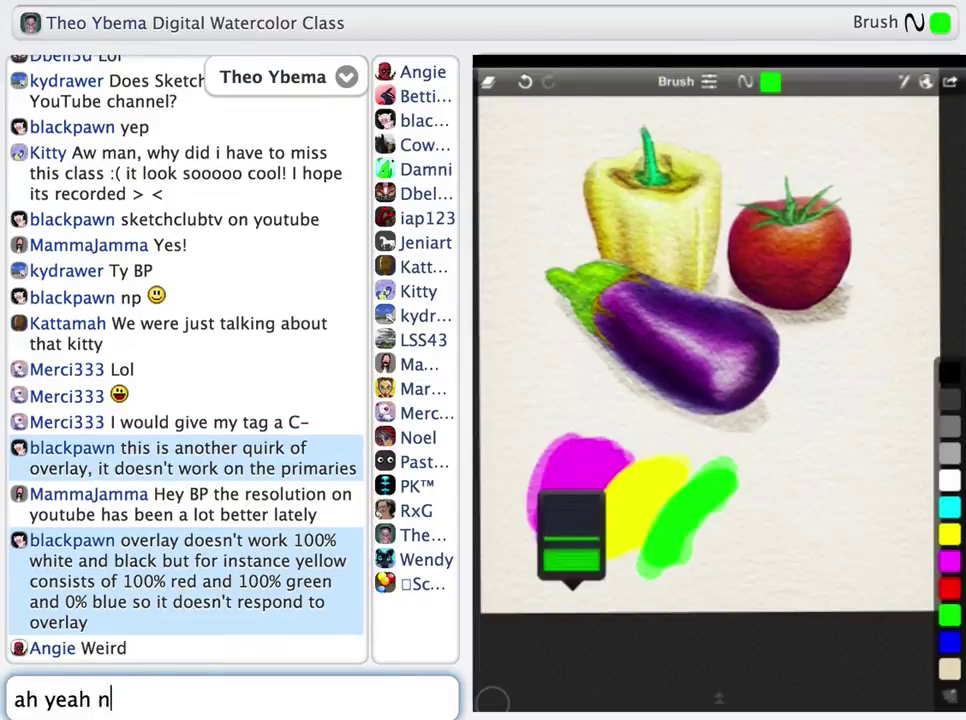
{"action": "type", "text": "ewer app version mammajamma i fixed issue wi"}
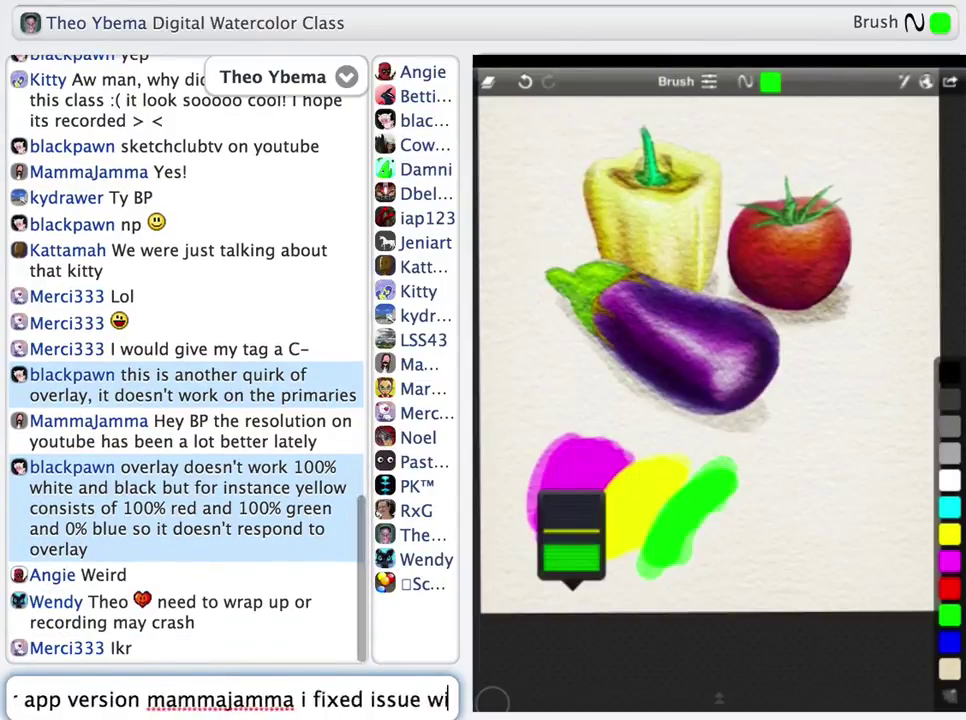
{"action": "type", "text": "th youtube forcing to low quality viewing"}
{"action": "key", "text": "Return"}
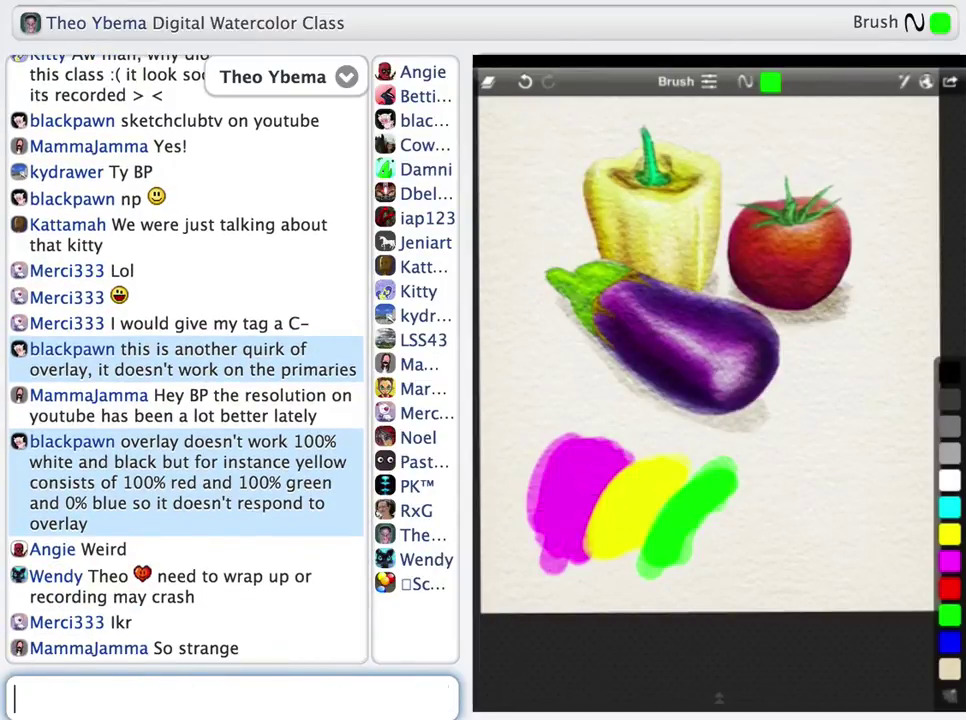
Post a laughing emoji and the "/s" message "thank you all very much! i hope this was enlightening".
{"action": "type", "text": "/s "}
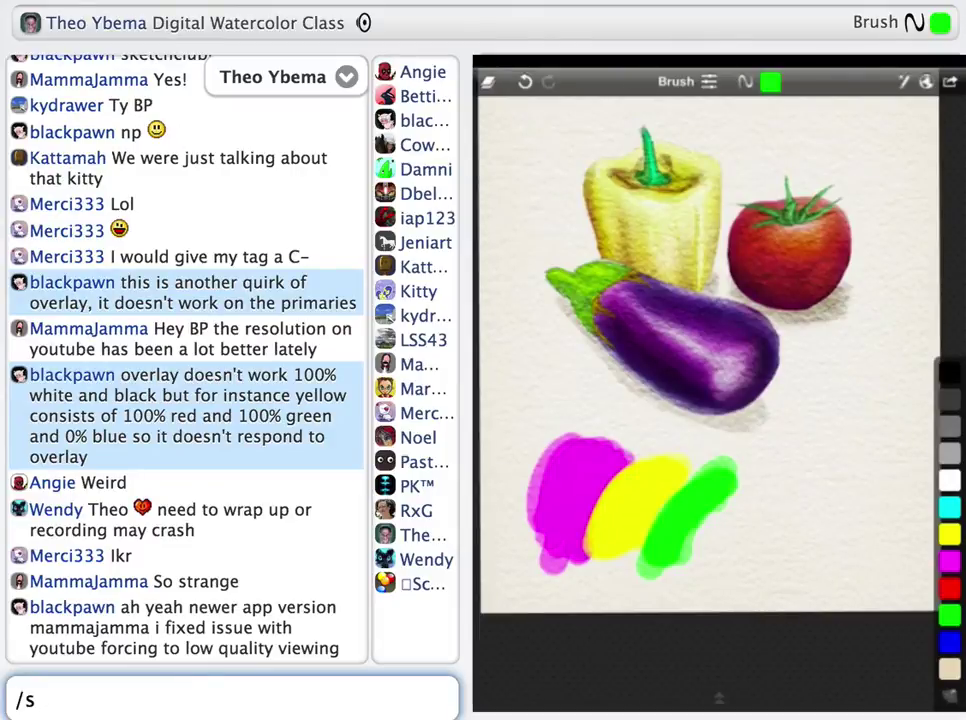
{"action": "type", "text": "Okay i don"}
{"action": "key", "text": "Return"}
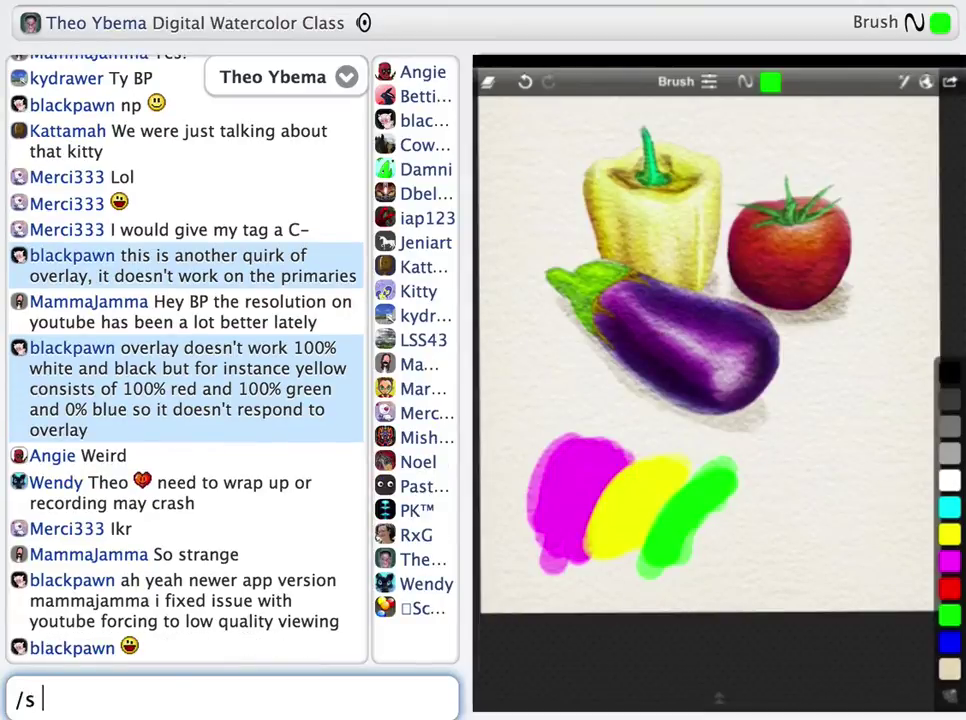
{"action": "type", "text": "thank you all very much! i hope this was enlightening"}
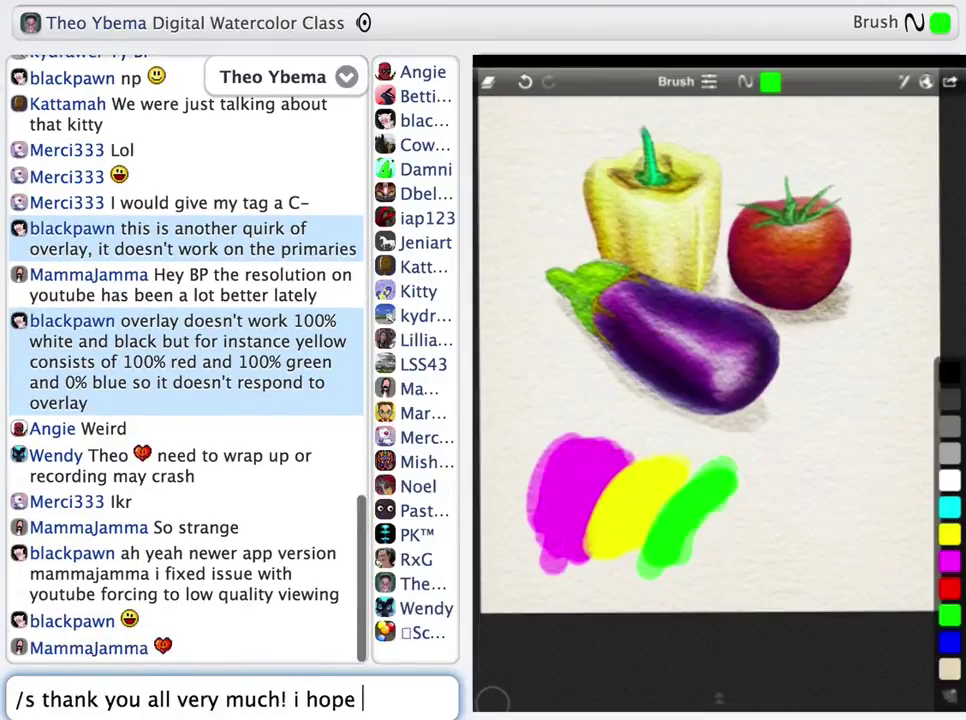
{"action": "key", "text": "Return"}
Post a "/s" message offering to hang around in chat for questions and asking whether they want a WATERCOLOR COMPO.
{"action": "type", "text": "i'll hang a"}
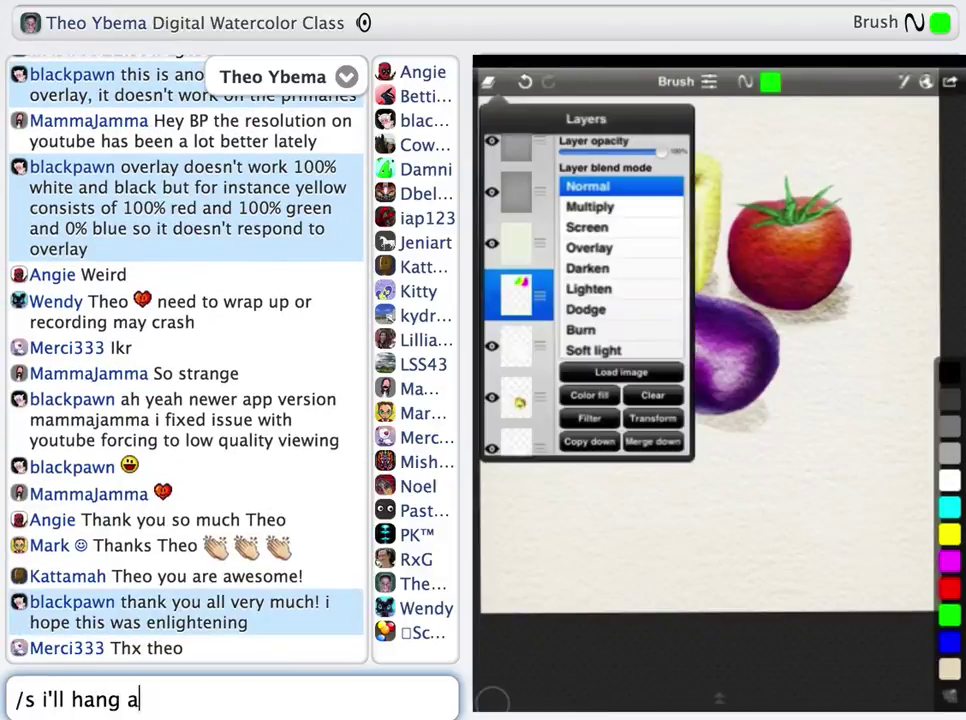
{"action": "type", "text": "round for a bit in chat if you have any questions"}
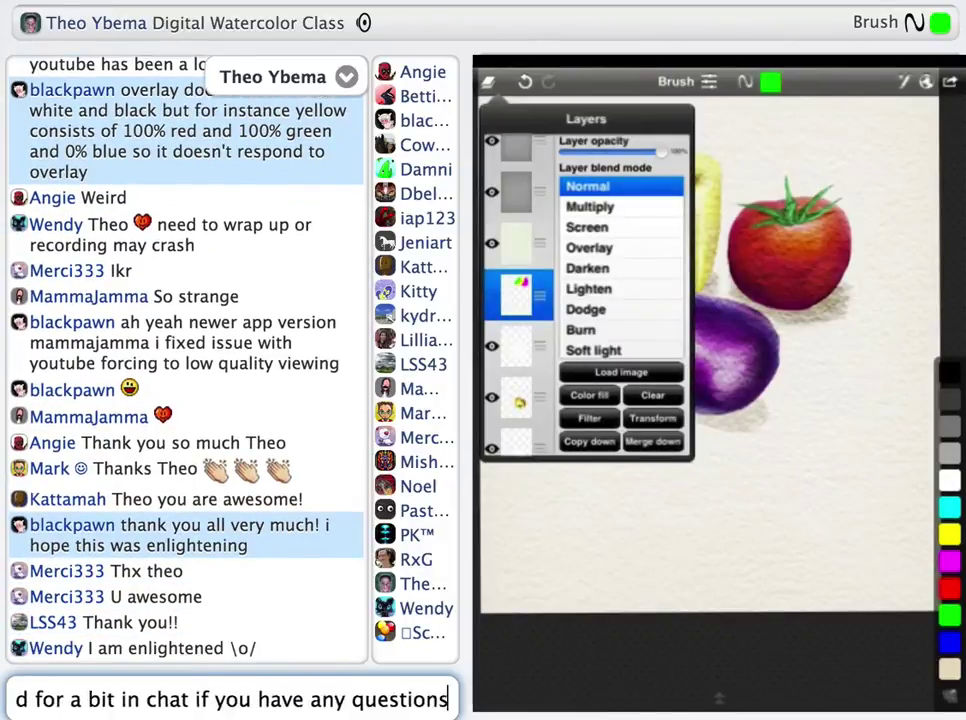
{"action": "type", "text": " and we'll have a WATERC"}
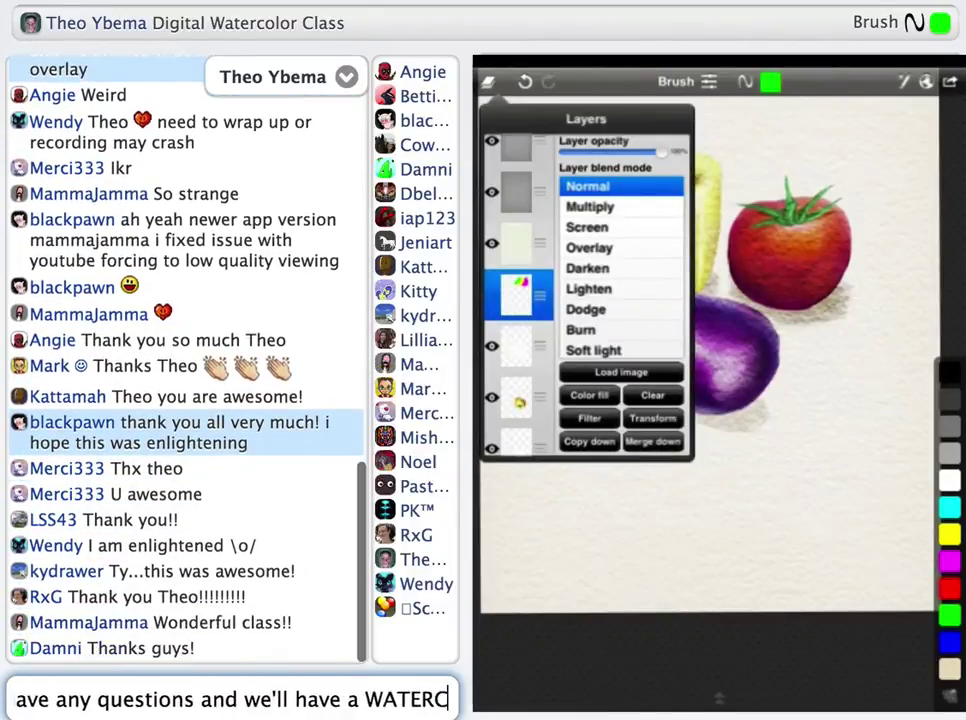
{"action": "type", "text": "OLOR COMPO if you want to. want a compo??"}
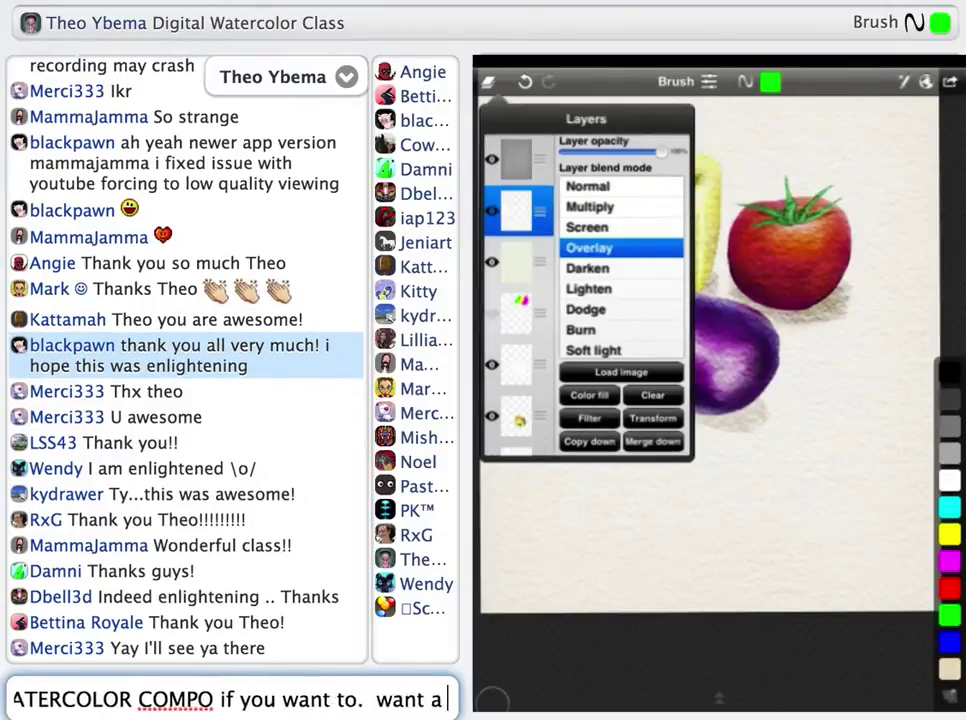
{"action": "key", "text": "Return"}
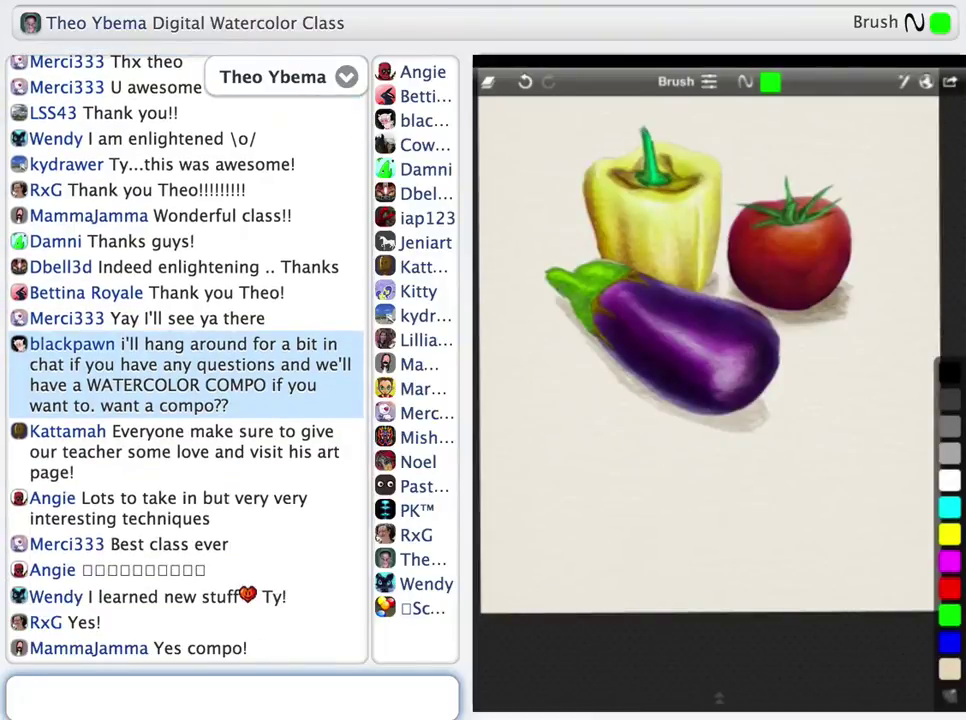
Post the chat message "water color compo!" with a bounce emoji before and after the text.
{"action": "type", "text": "(bounce) water color co"}
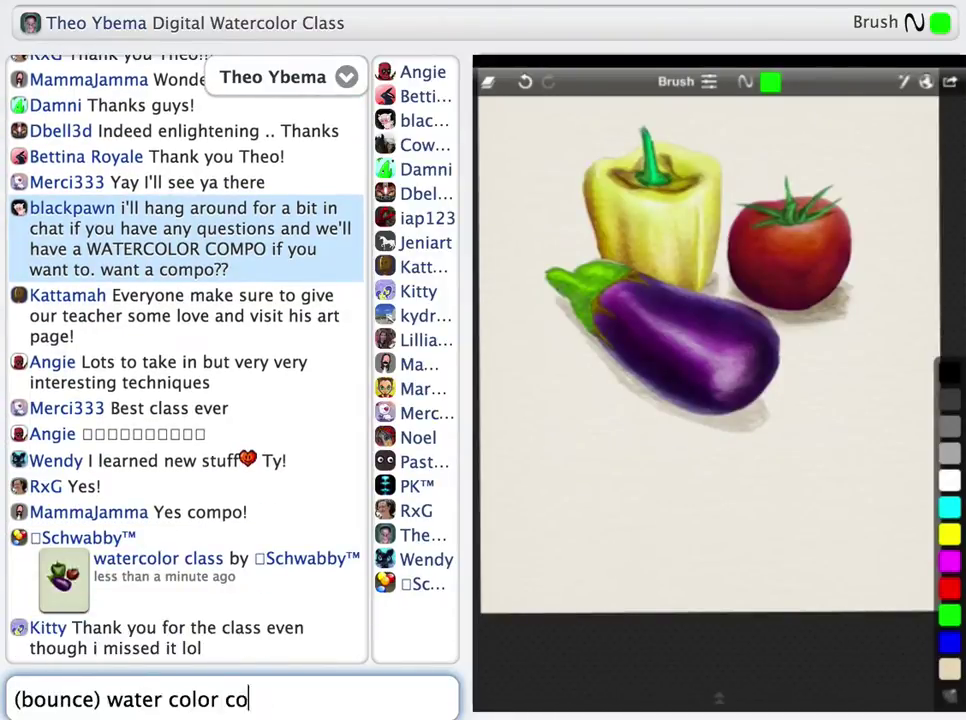
{"action": "type", "text": "mpo! (bounce)"}
{"action": "key", "text": "Return"}
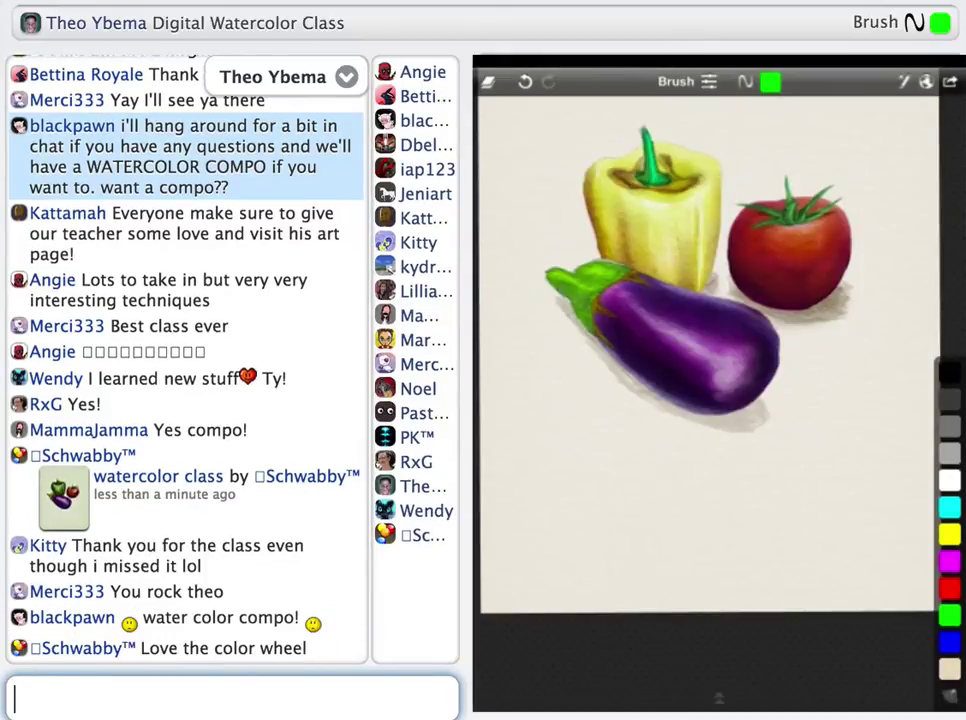
Post three clap emojis followed by "great class", the instructor's first name and exclamation marks.
{"action": "type", "text": "(clap)("}
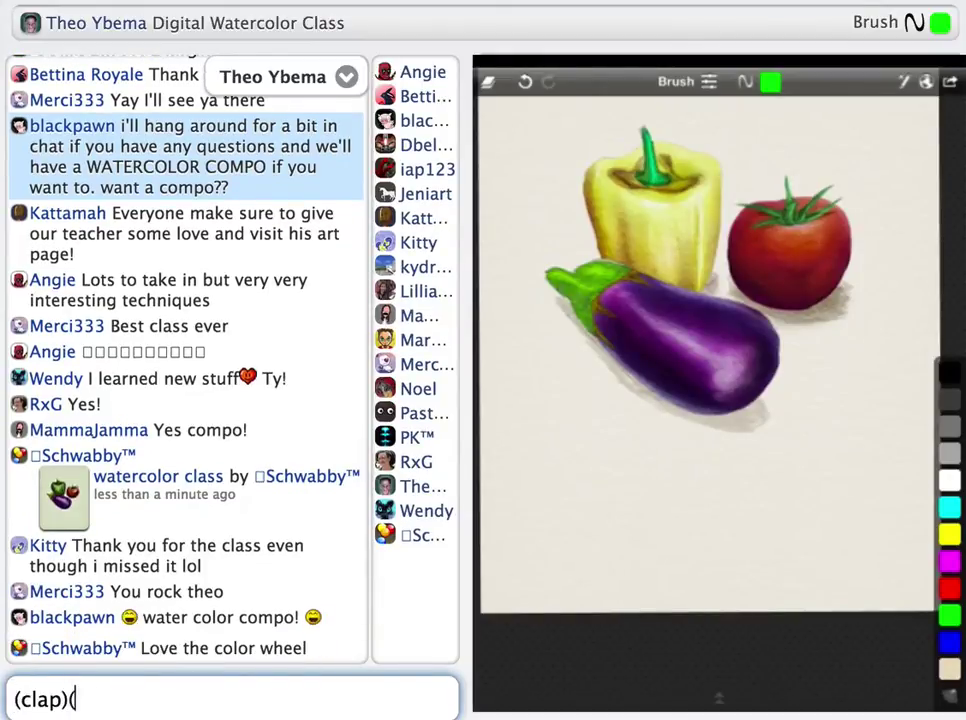
{"action": "type", "text": "clap)(clap) great class Theo!!!!"}
{"action": "key", "text": "Return"}
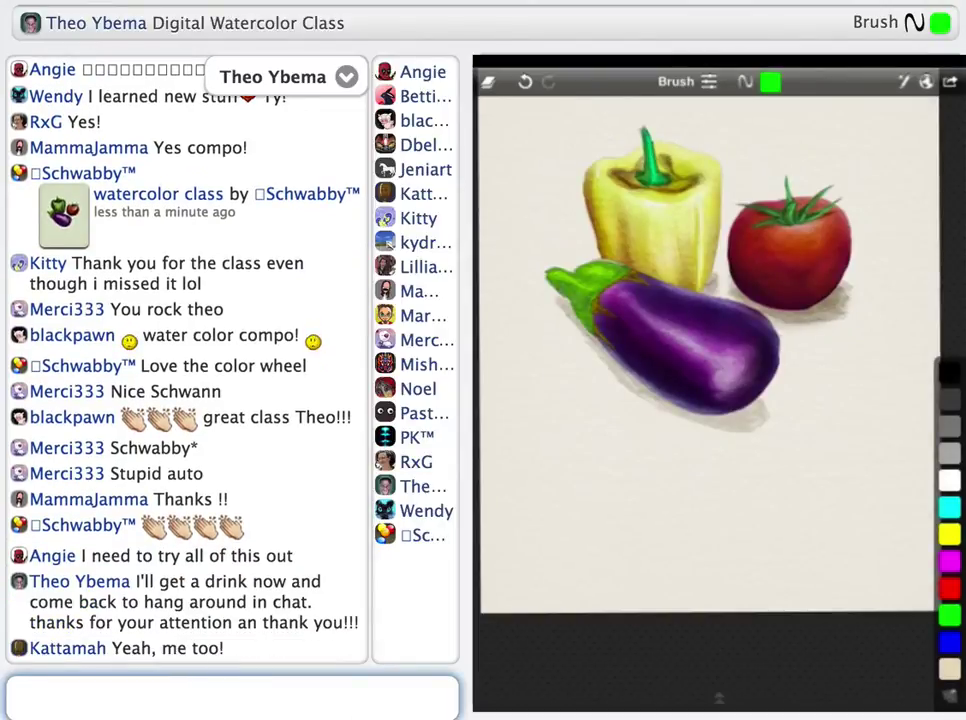
Post a message of three clap emojis and a separate "o/" wave message in the chat.
{"action": "type", "text": "(clap)(clap)(clap)"}
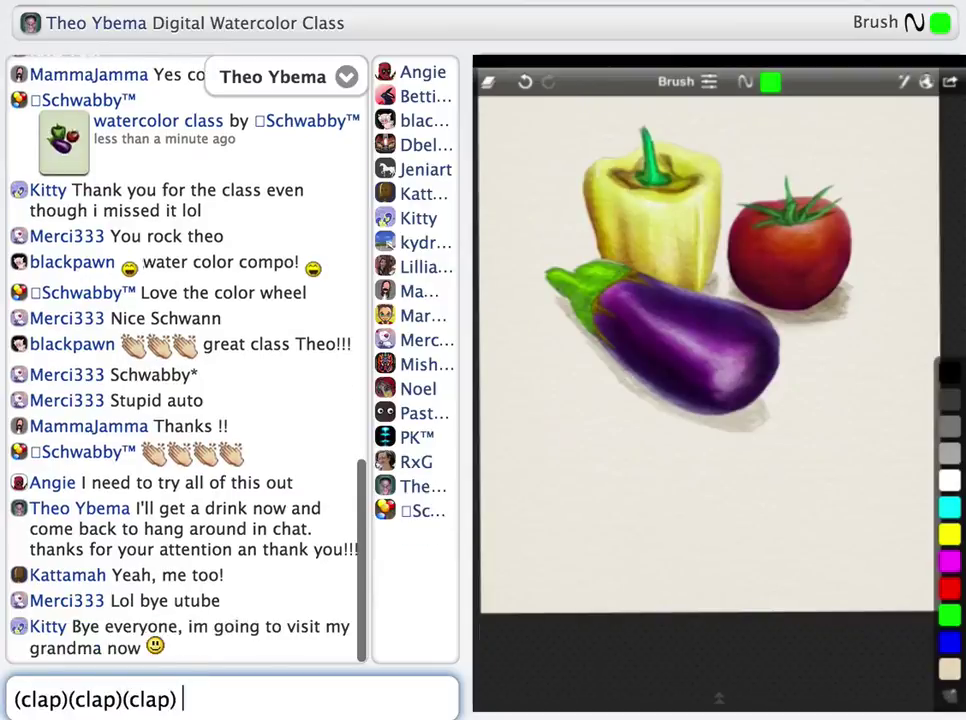
{"action": "key", "text": "Return"}
{"action": "type", "text": "o/"}
{"action": "key", "text": "Return"}
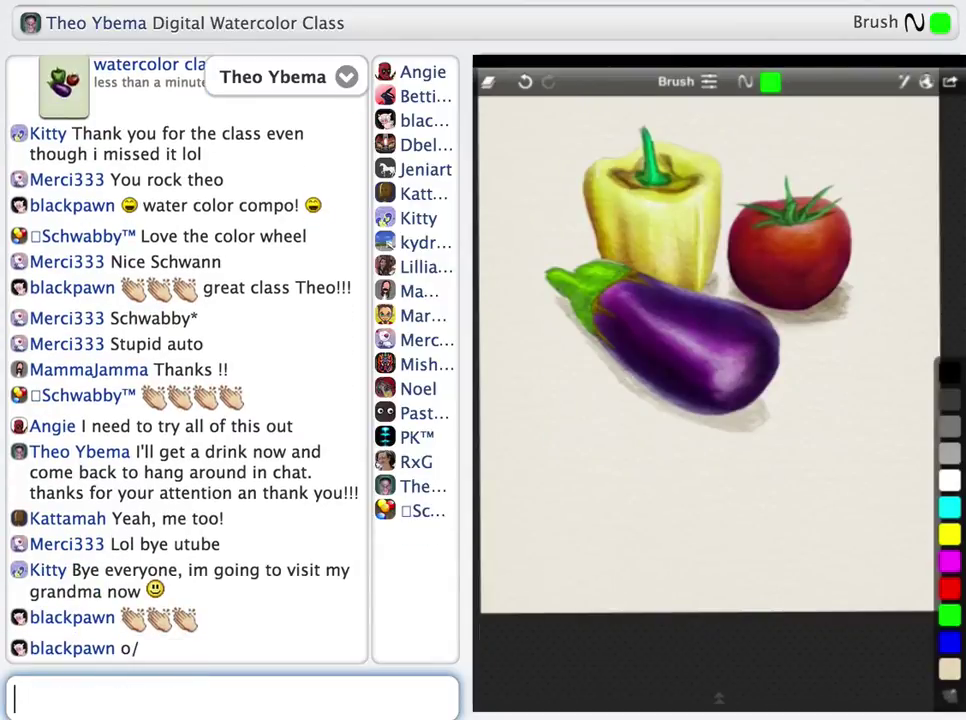